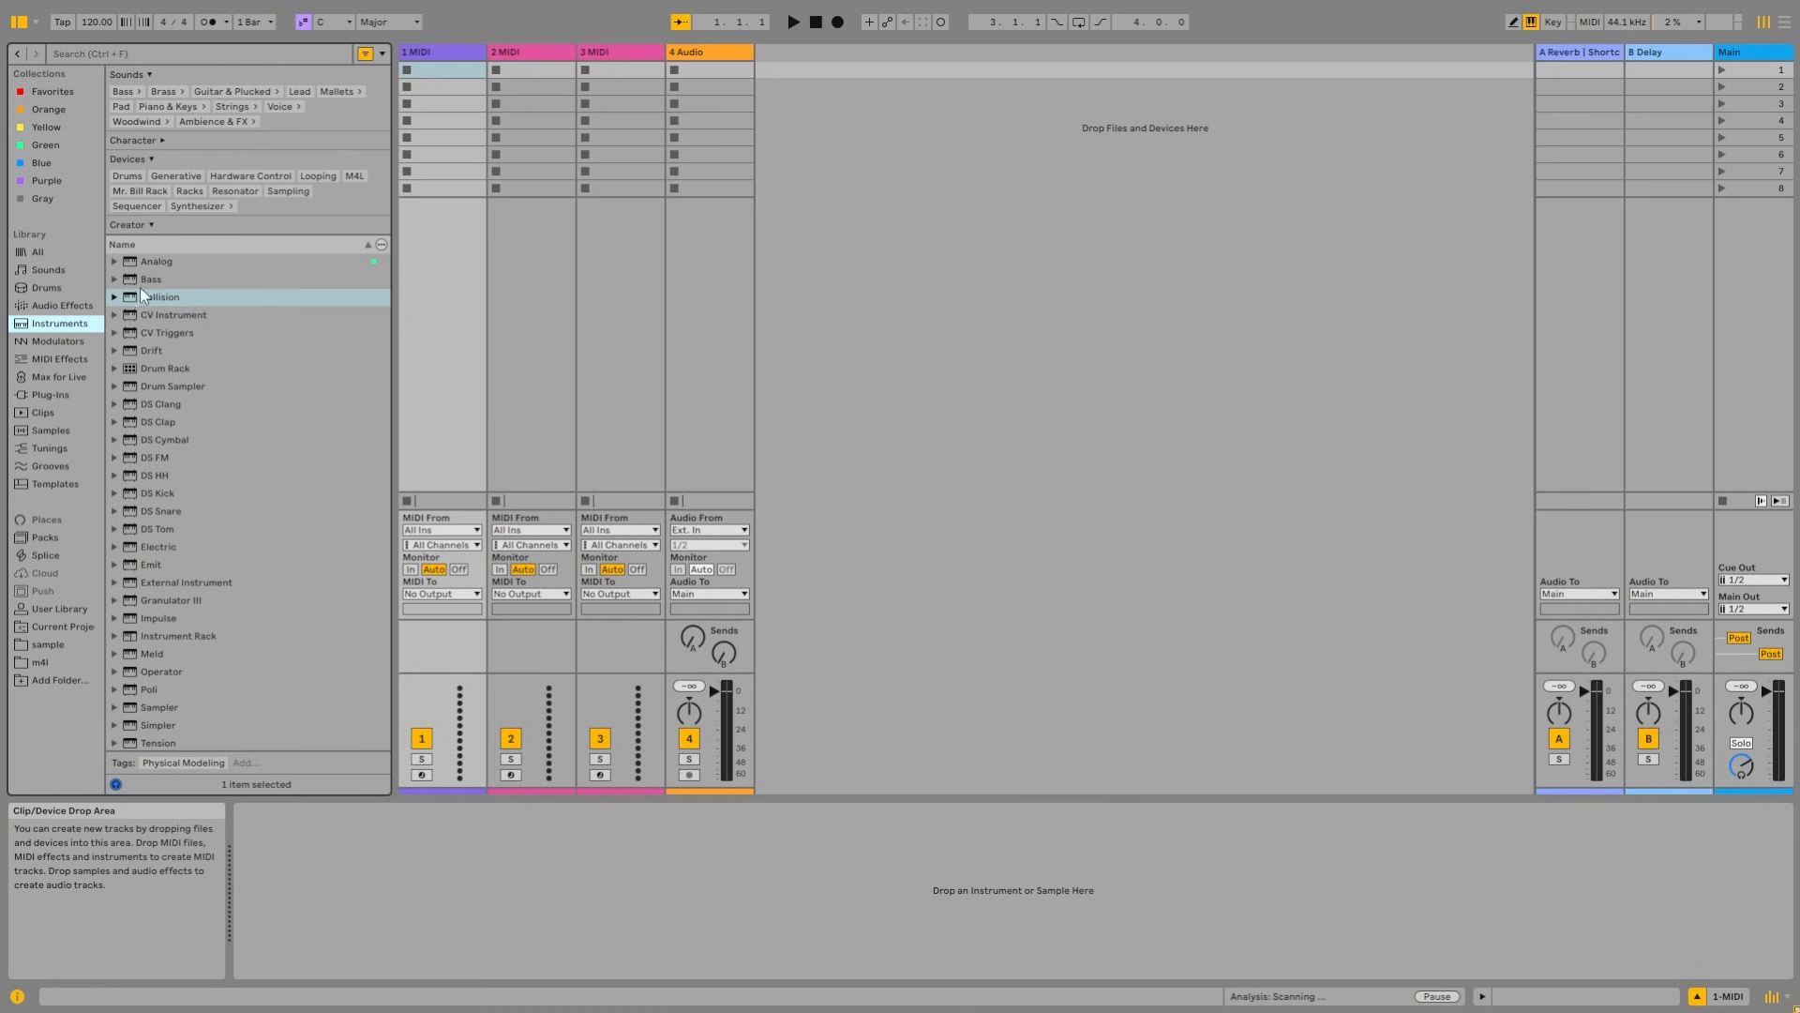
Step: Load the Collision instrument onto the first MIDI track
{"action": "left_click_drag", "start_coordinate": [167, 298], "coordinate": [452, 139]}
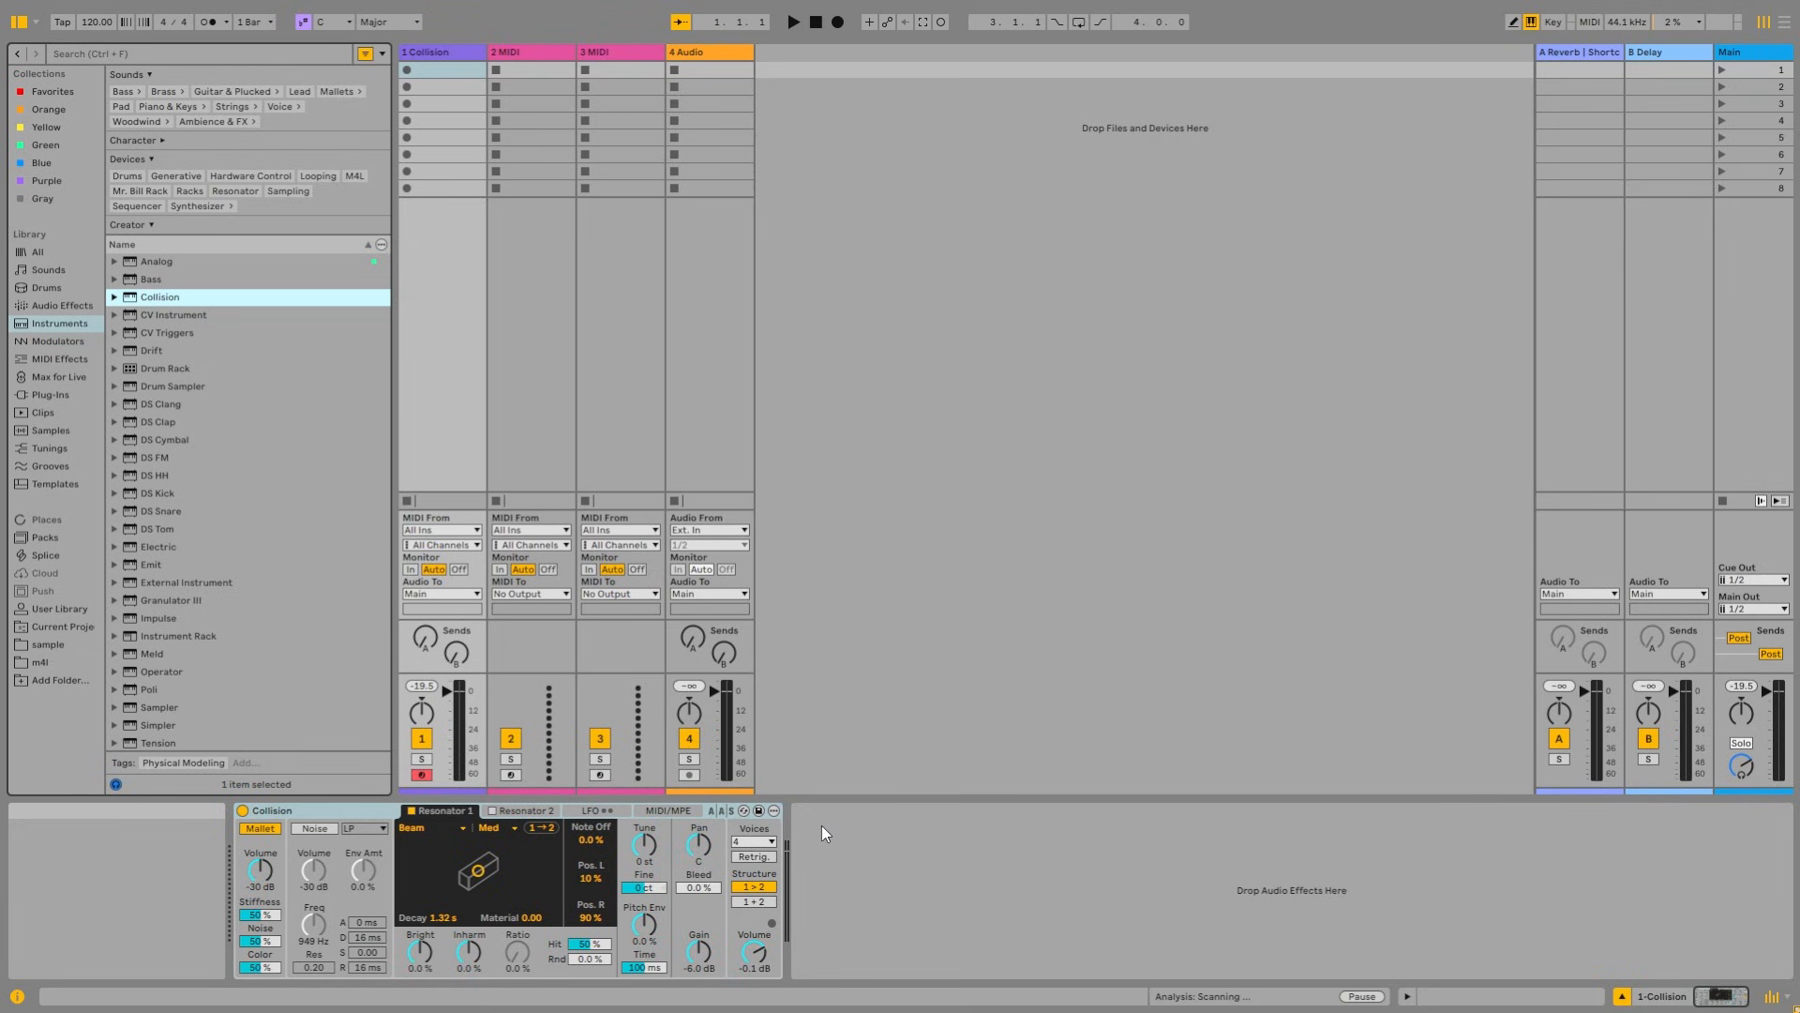
Step: Audition Resonator 1's object types up to Plate, then set its decay to 735 ms and material to 9.80
{"action": "left_click", "coordinate": [452, 828]}
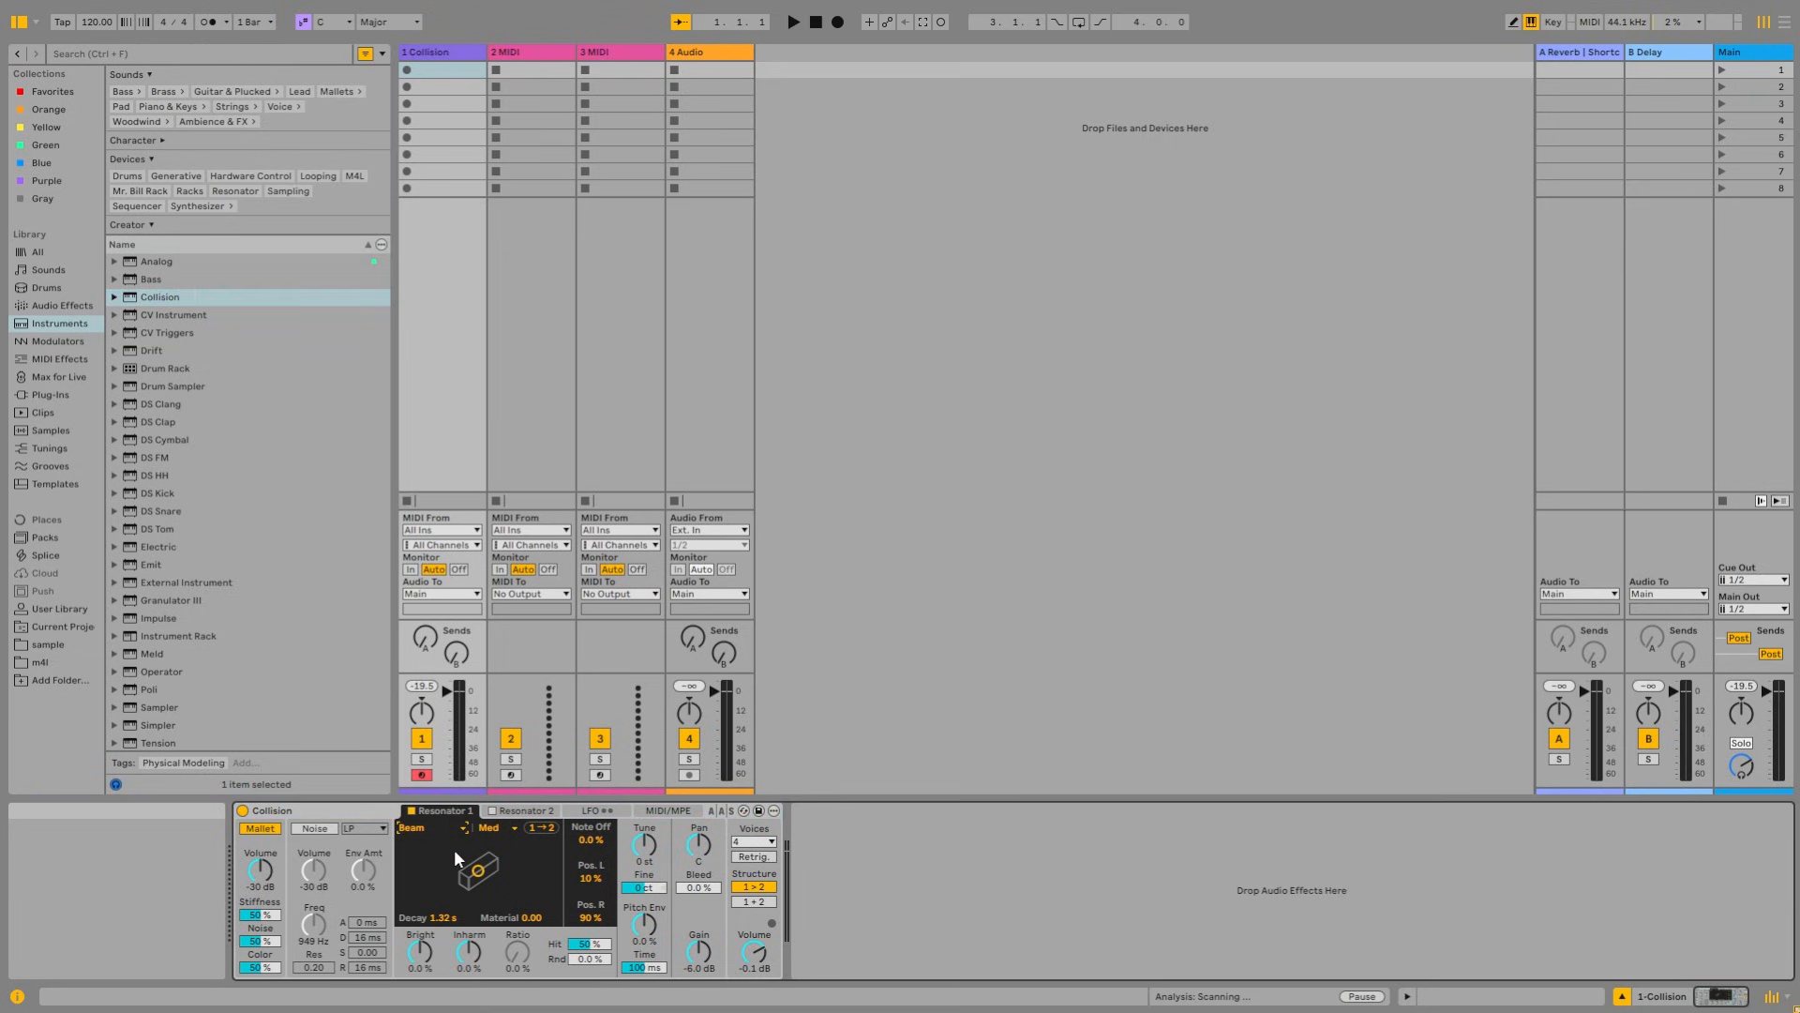
{"action": "key", "text": "Down"}
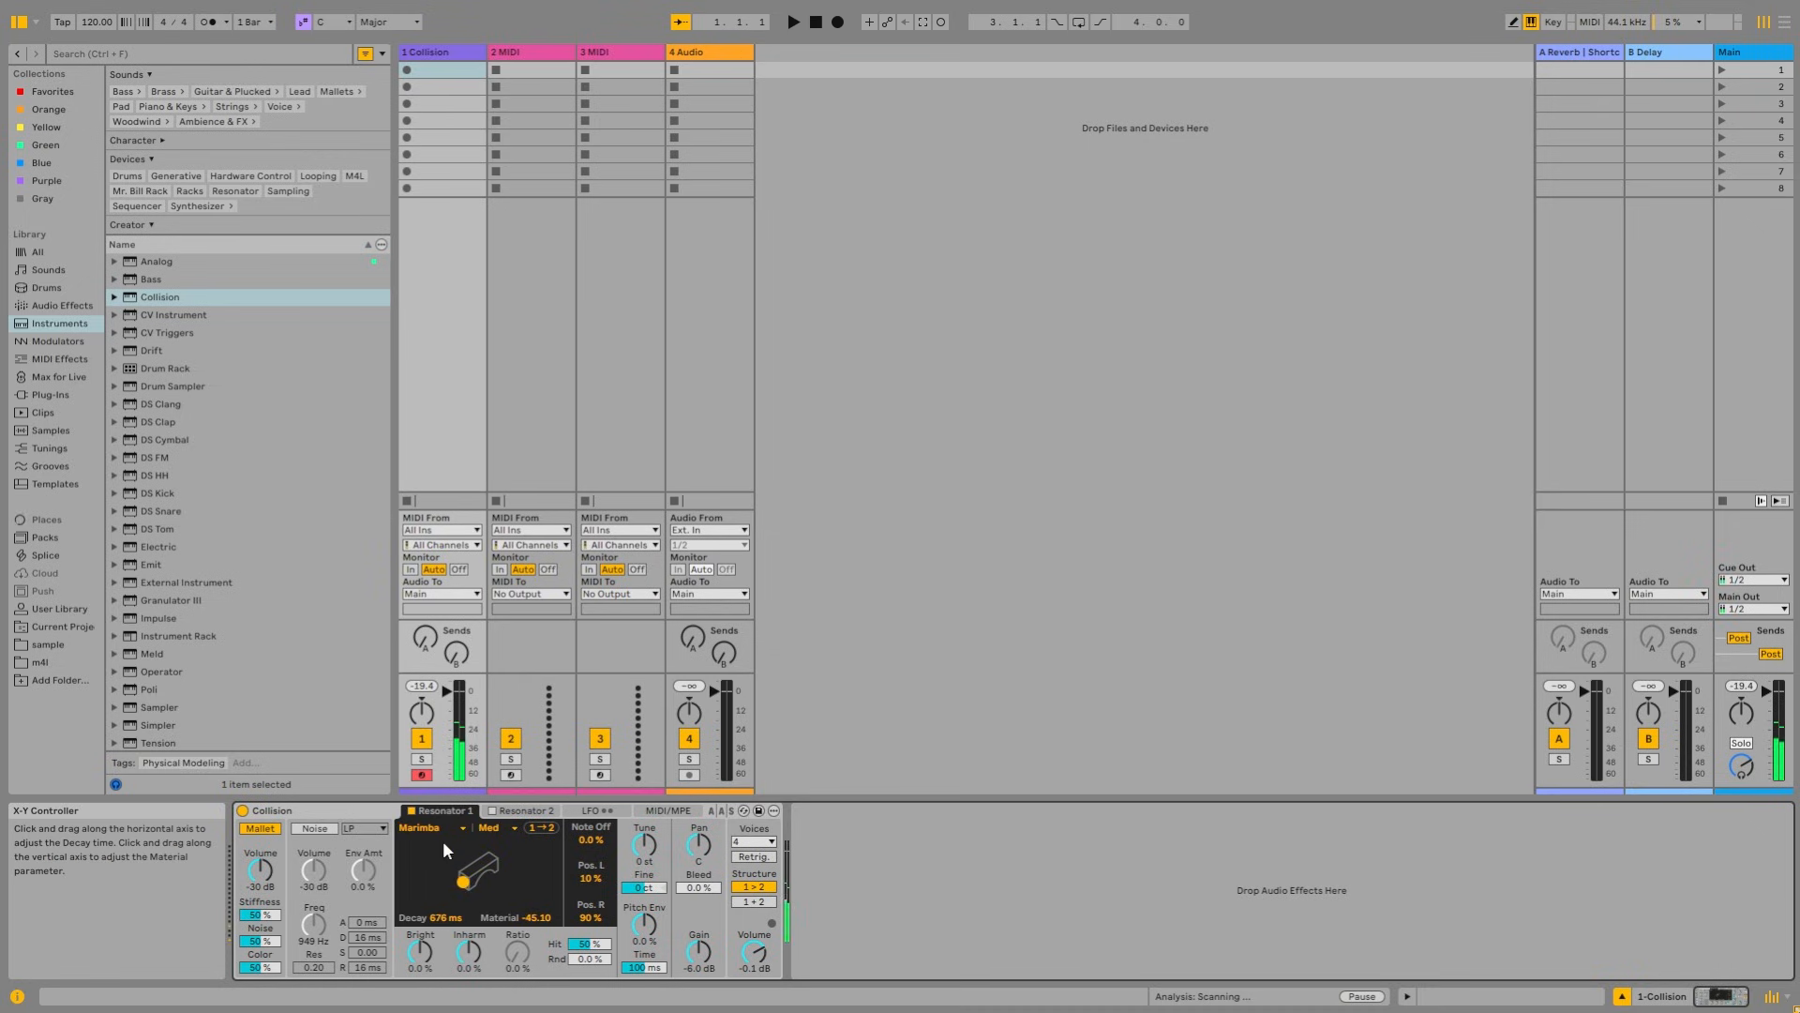
{"action": "key", "text": "Down"}
{"action": "key", "text": "Down"}
{"action": "key", "text": "Down"}
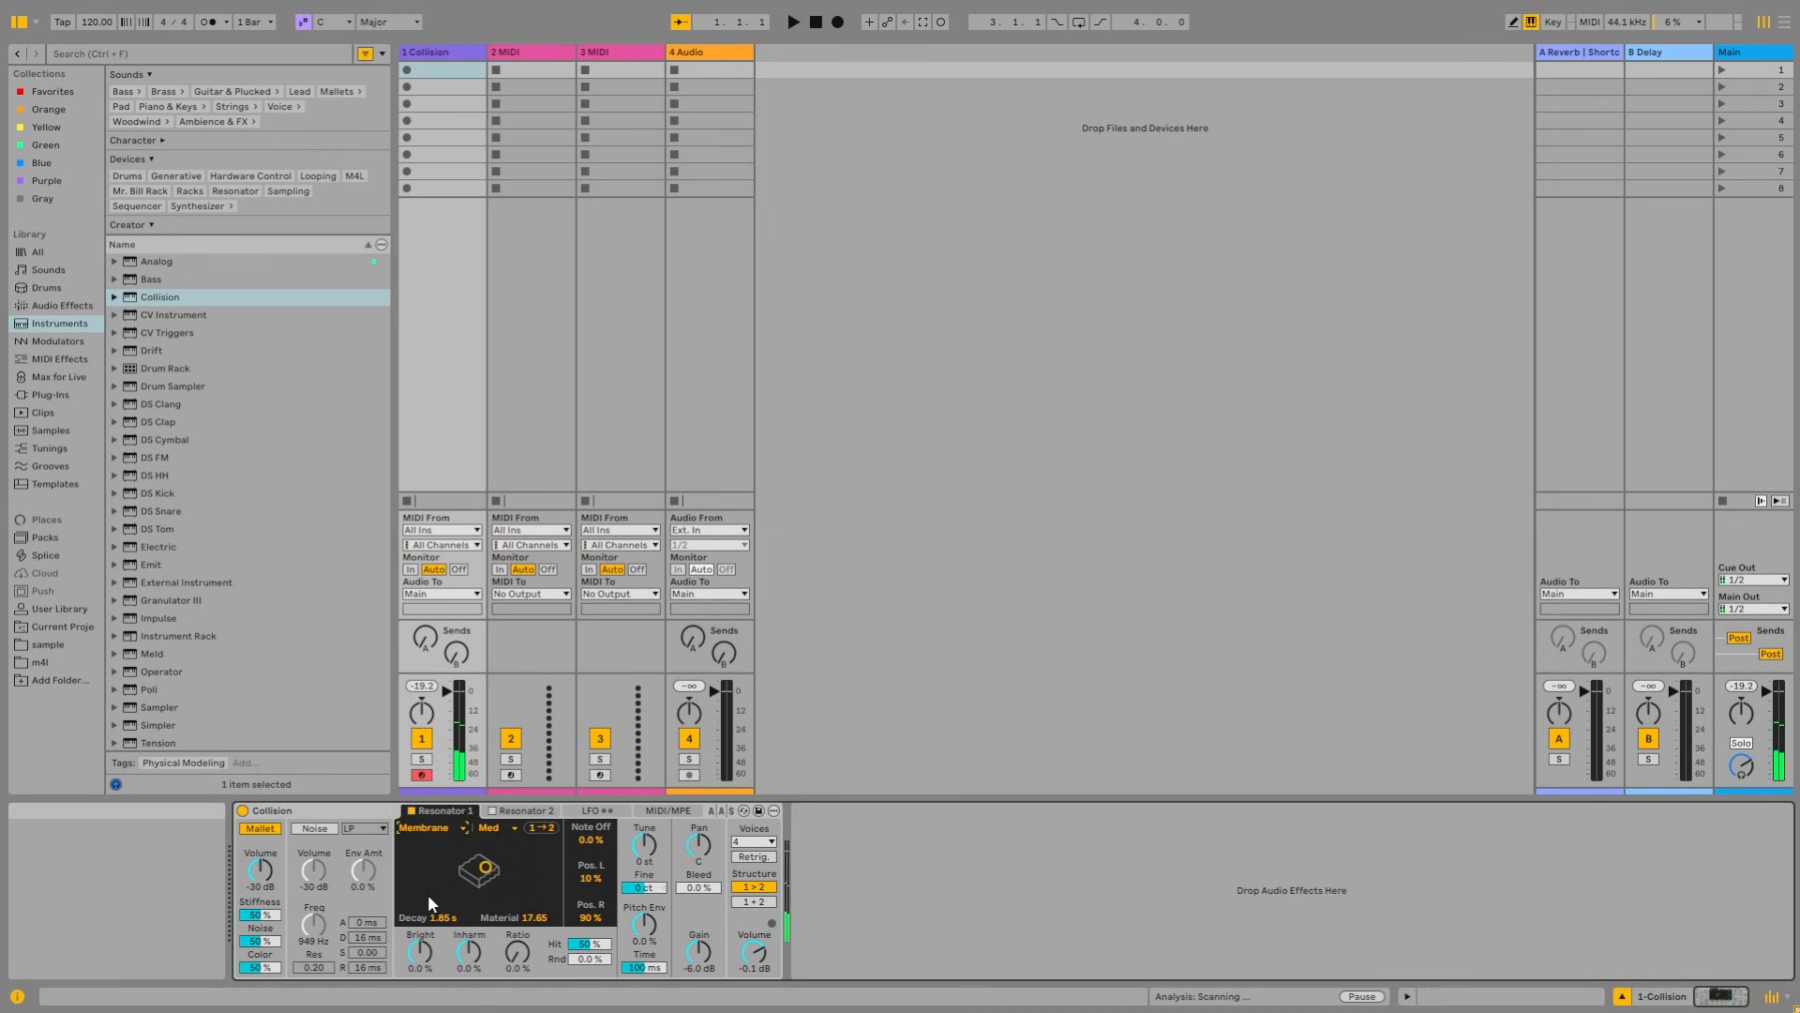
{"action": "left_click_drag", "start_coordinate": [510, 897], "coordinate": [488, 898]}
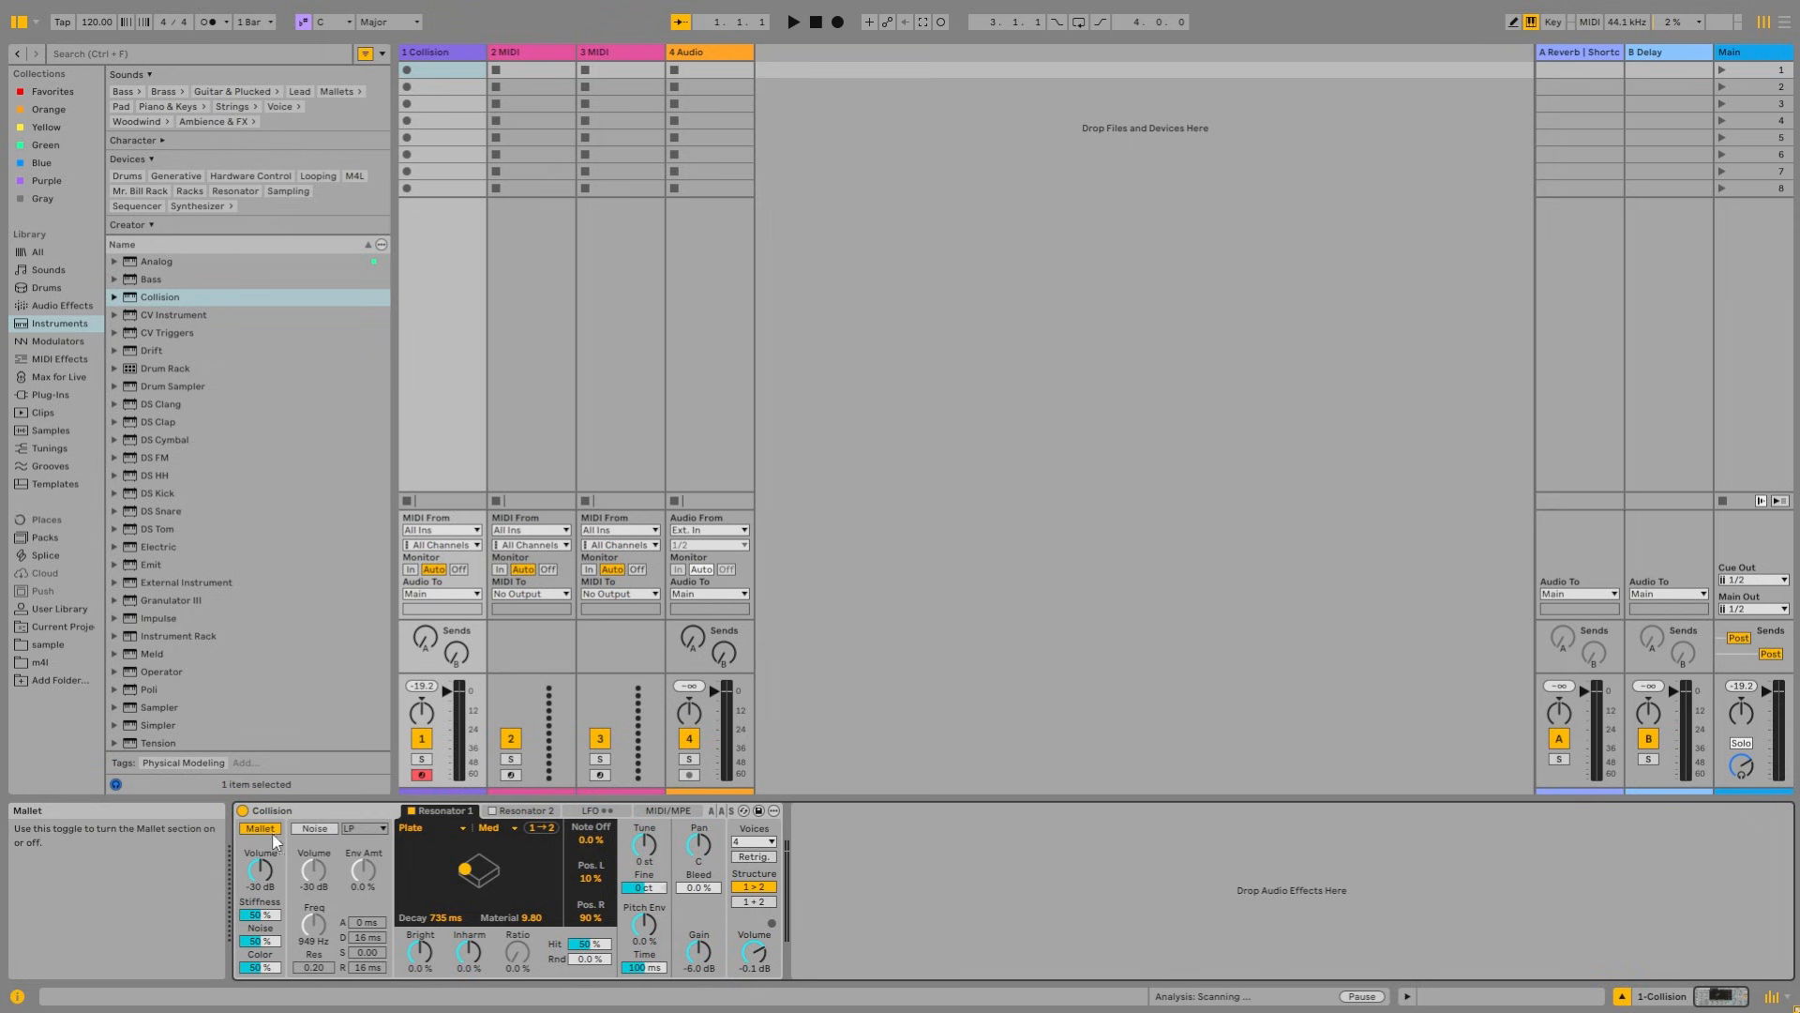
Step: Toggle Collision's Mallet and Noise excitation sections off and on to compare them
{"action": "left_click", "coordinate": [317, 831]}
{"action": "left_click", "coordinate": [264, 832]}
{"action": "left_click", "coordinate": [262, 829]}
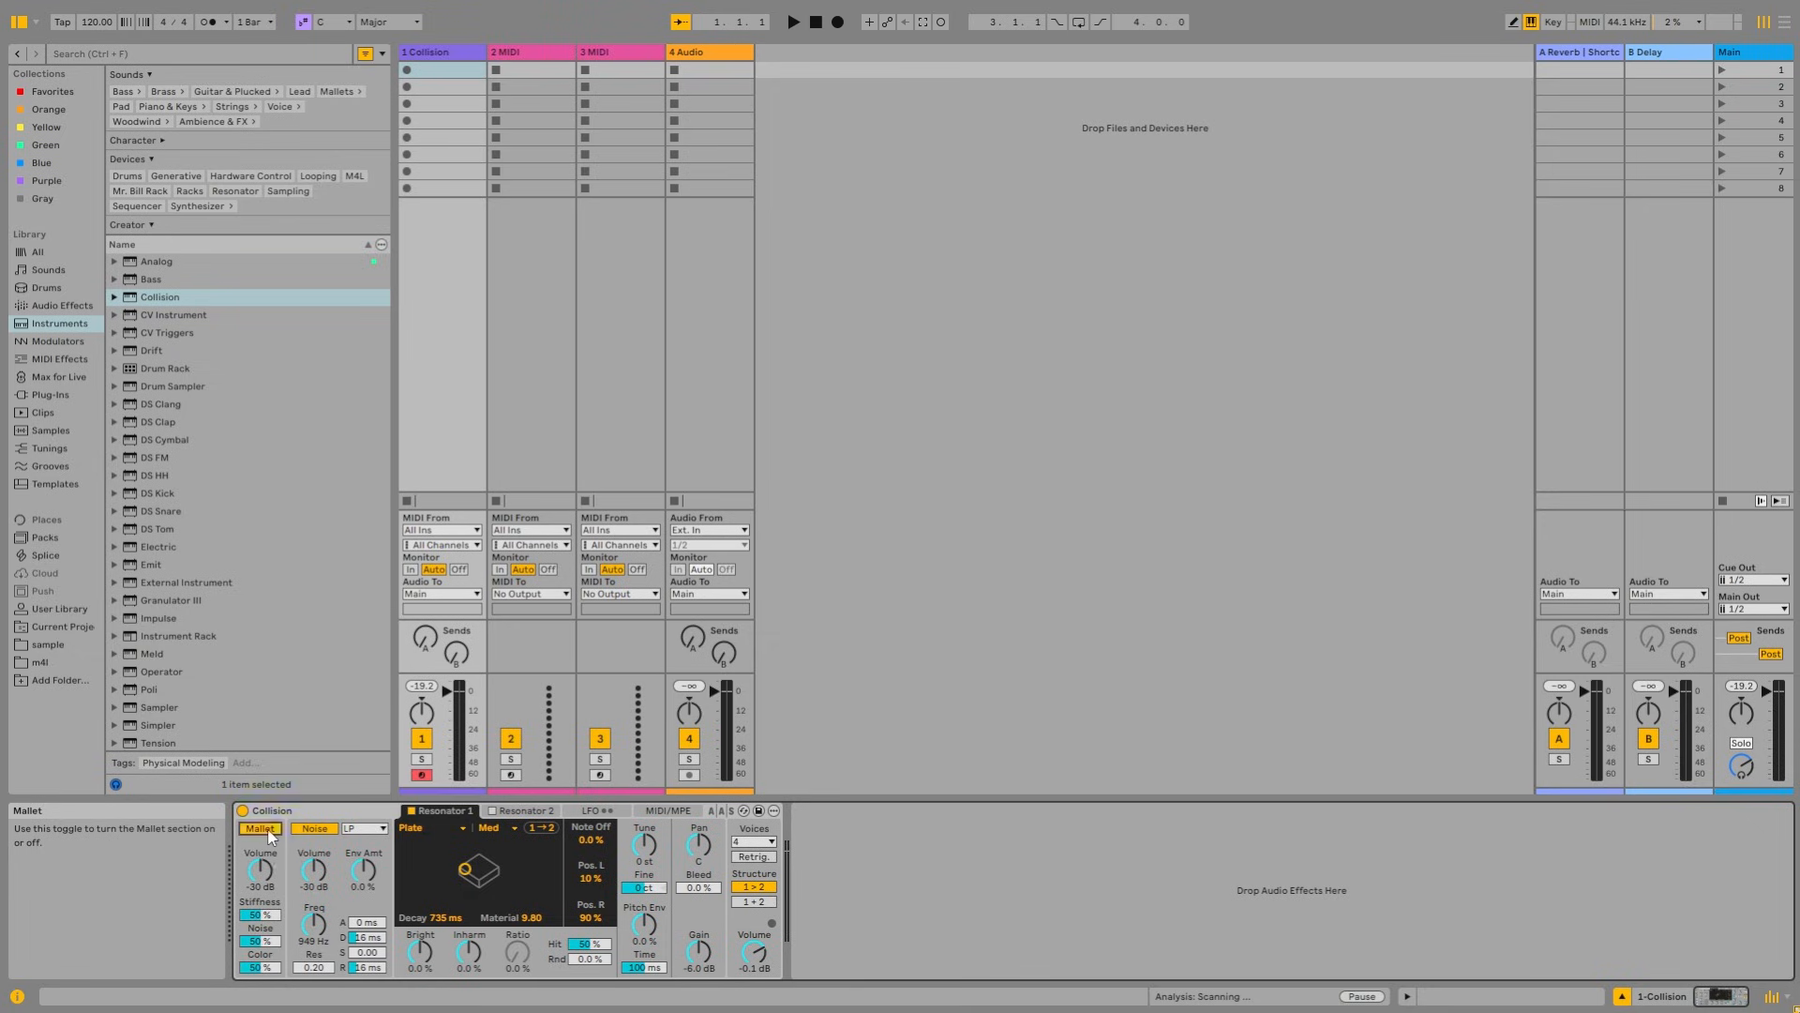
{"action": "left_click", "coordinate": [316, 829]}
{"action": "left_click", "coordinate": [263, 832]}
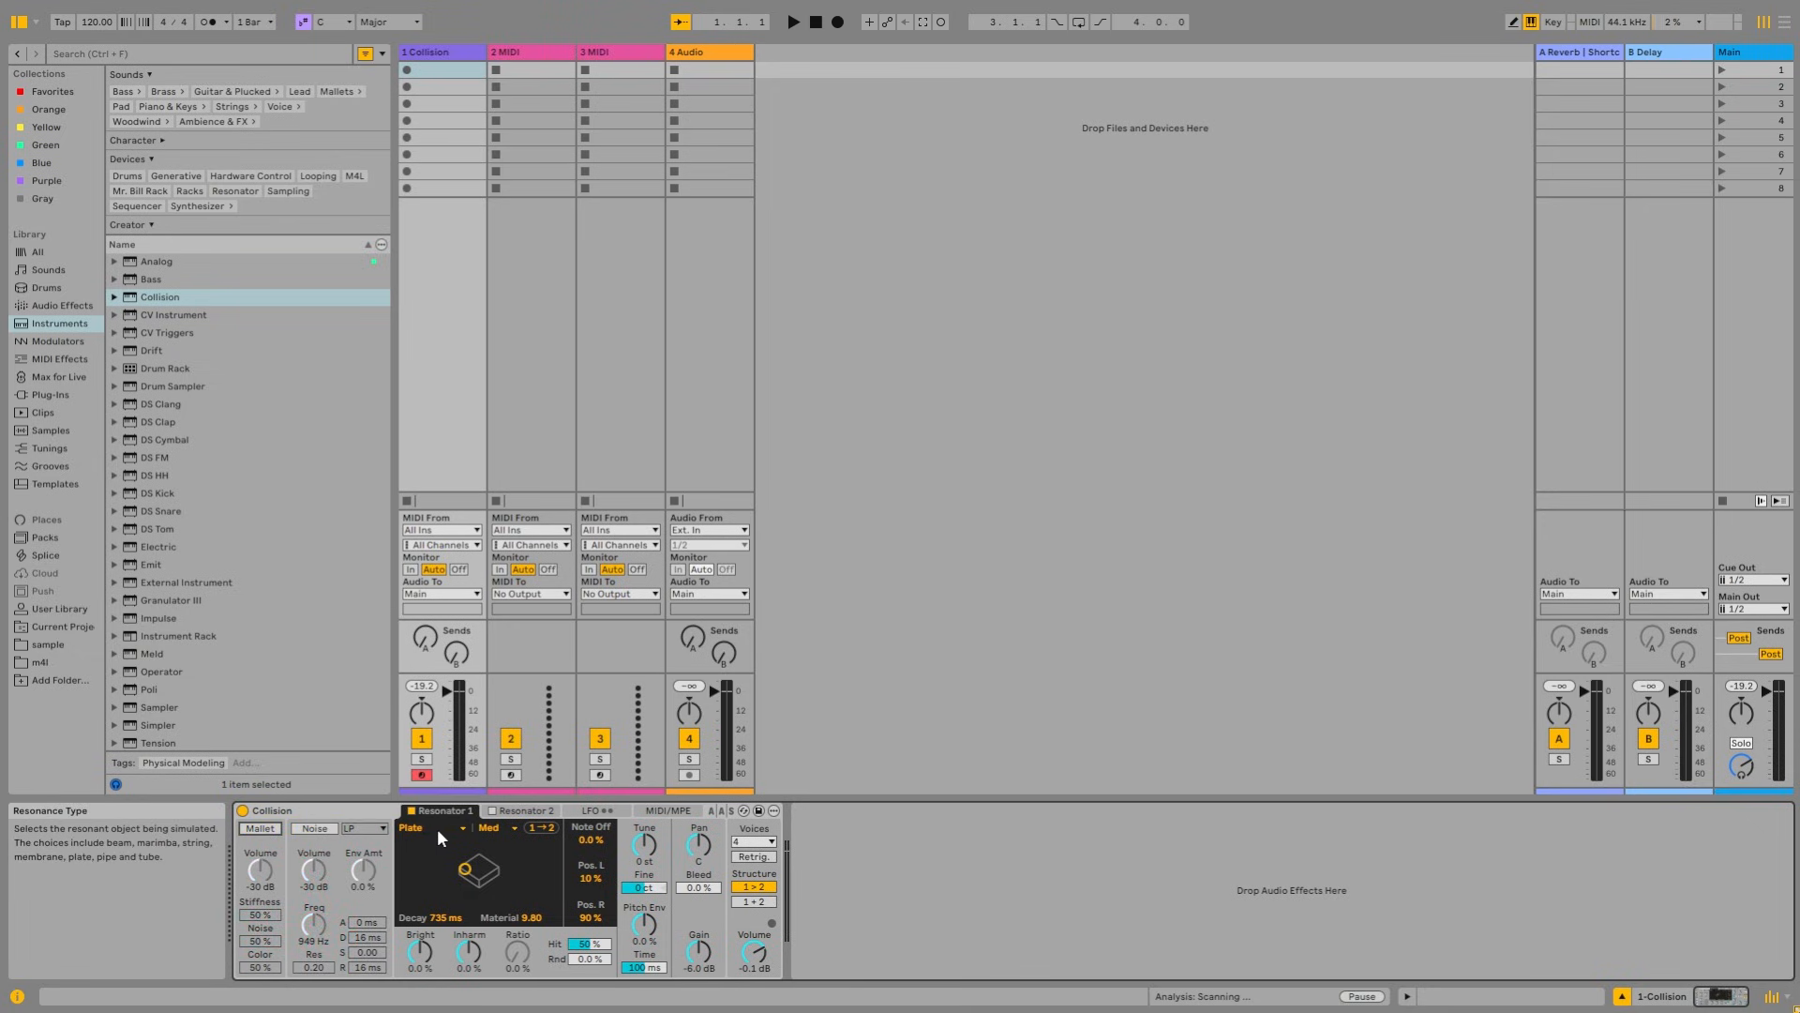
{"action": "left_click", "coordinate": [314, 831]}
{"action": "left_click", "coordinate": [262, 831]}
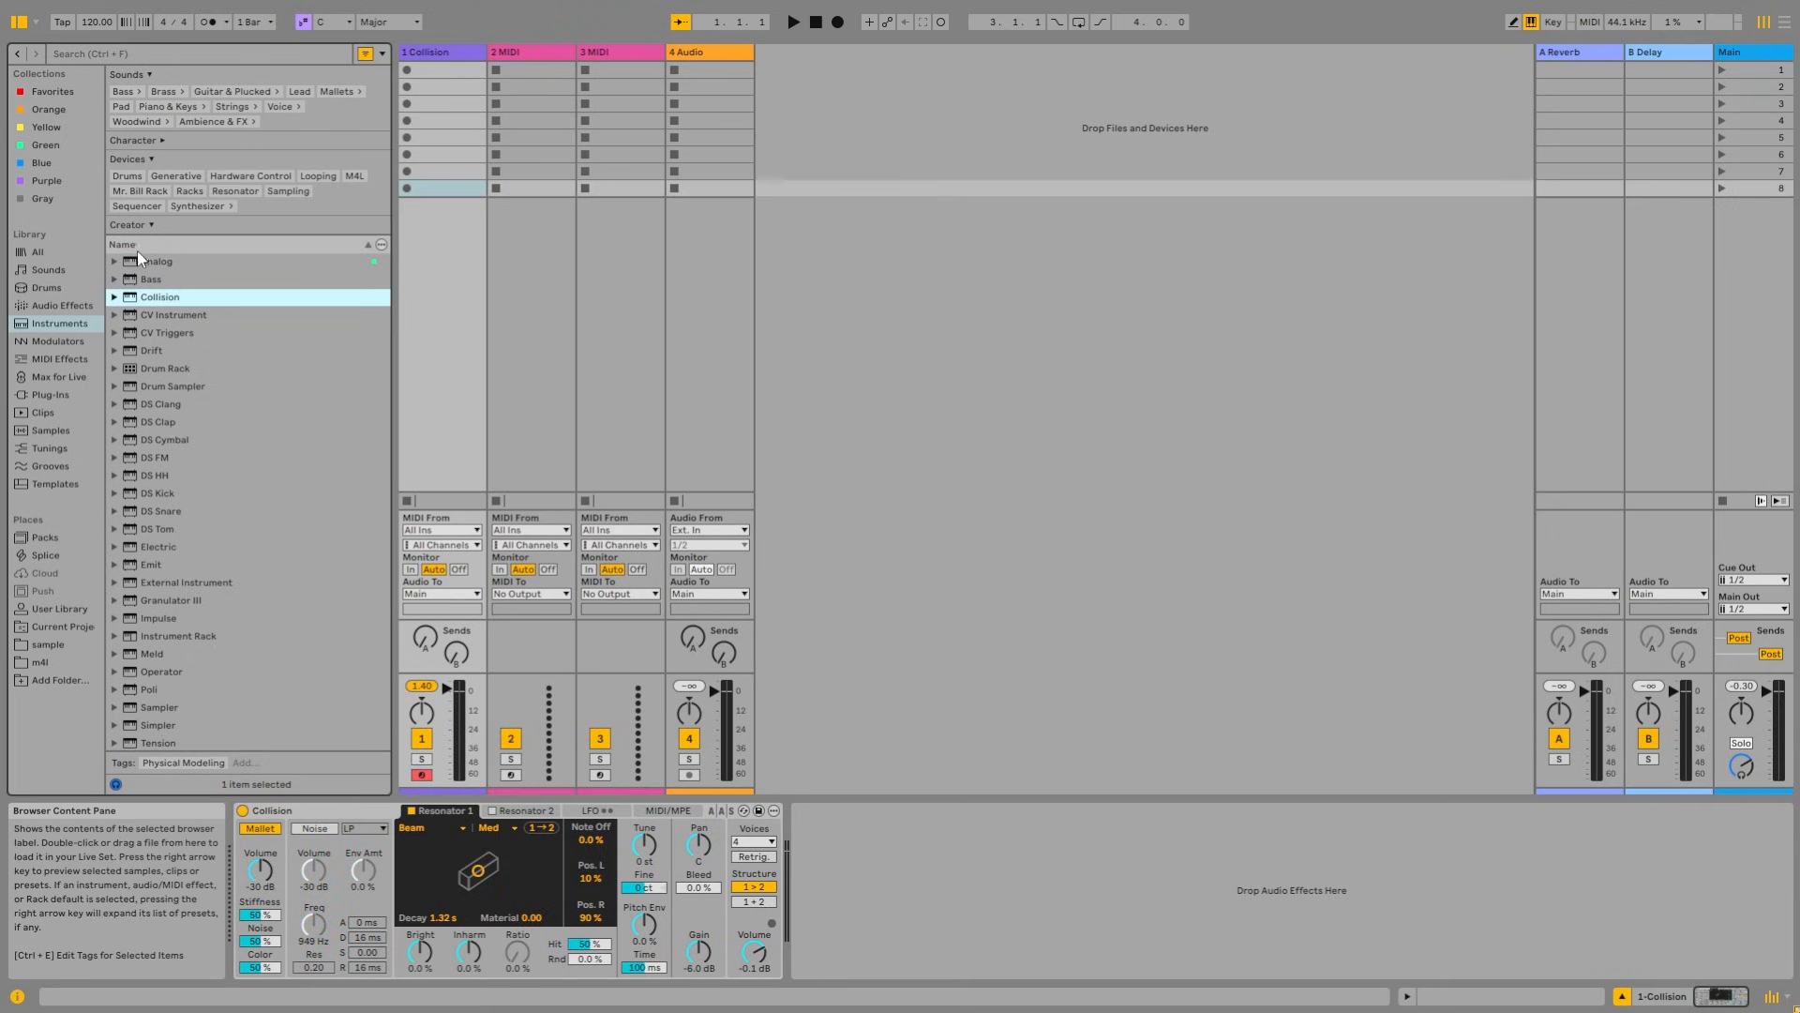
Step: Set the Resonator 1 object type in Collision to Membrane
{"action": "left_click", "coordinate": [322, 810]}
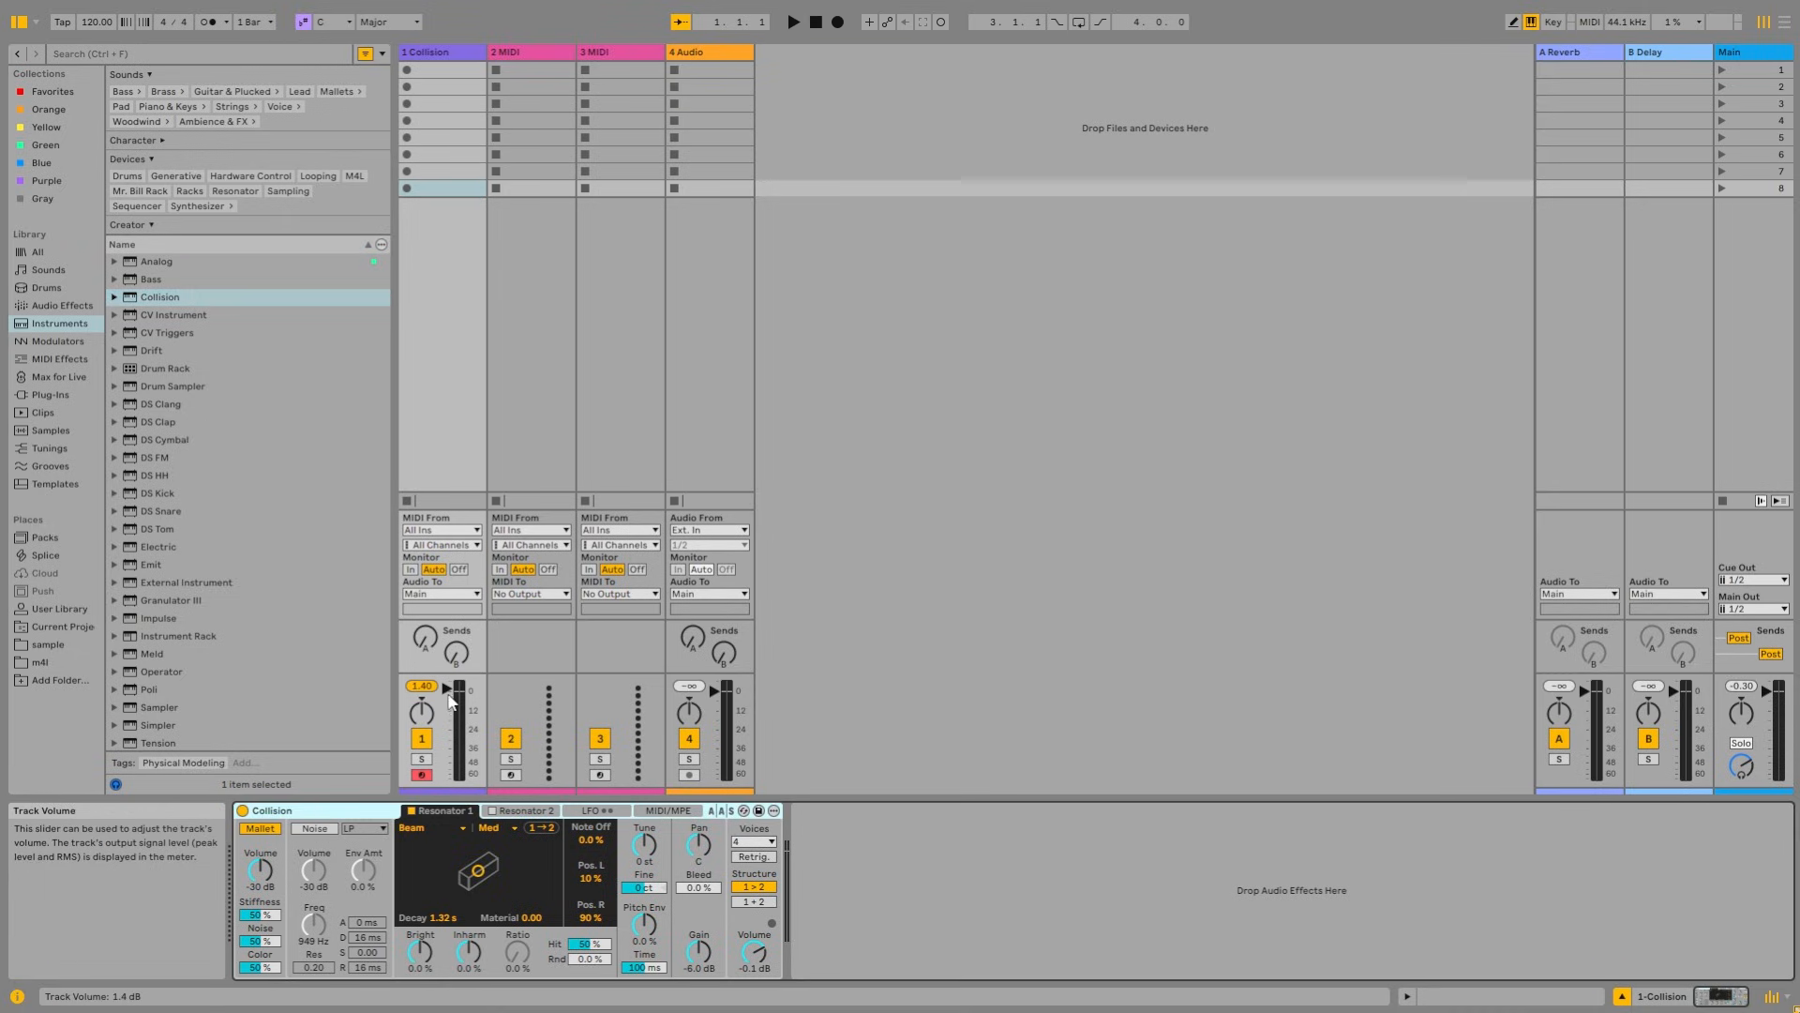
{"action": "left_click", "coordinate": [444, 880]}
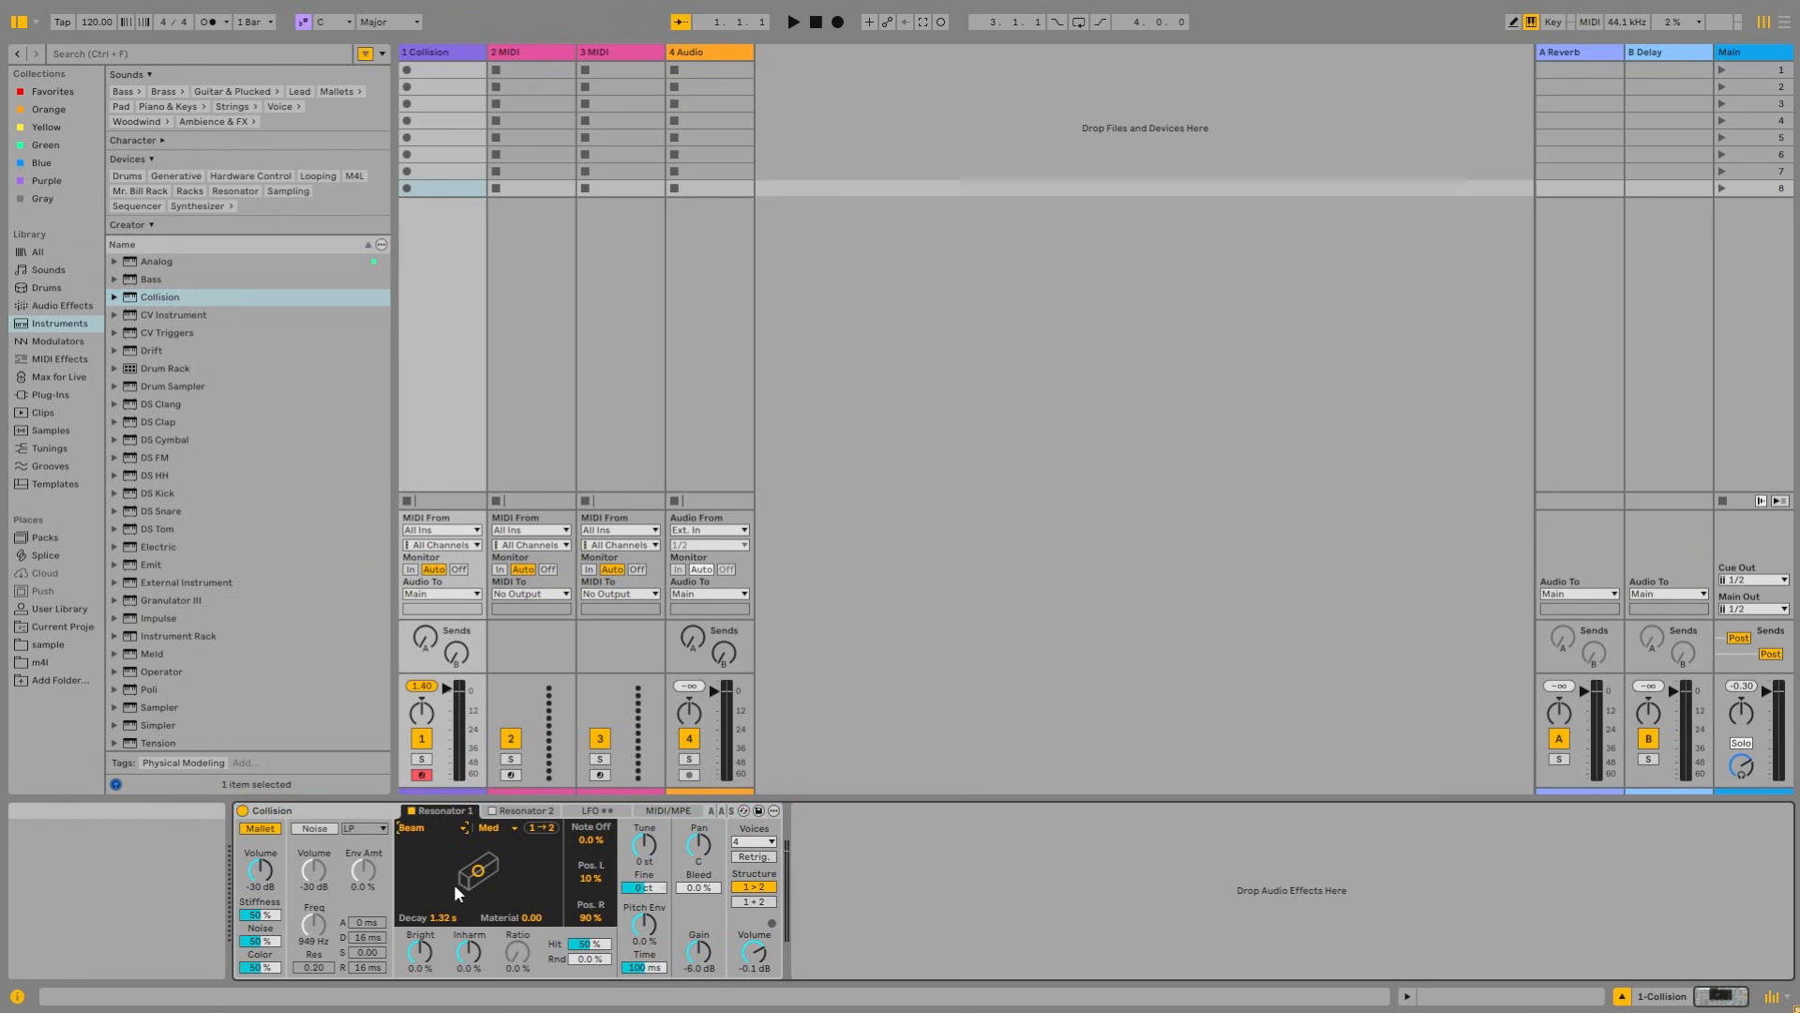
{"action": "key", "text": "Down"}
{"action": "key", "text": "Down"}
{"action": "key", "text": "Down"}
Step: Search the MIDI effects for "randomi" and load the randomizer2 preset in front of Collision
{"action": "left_click", "coordinate": [366, 812]}
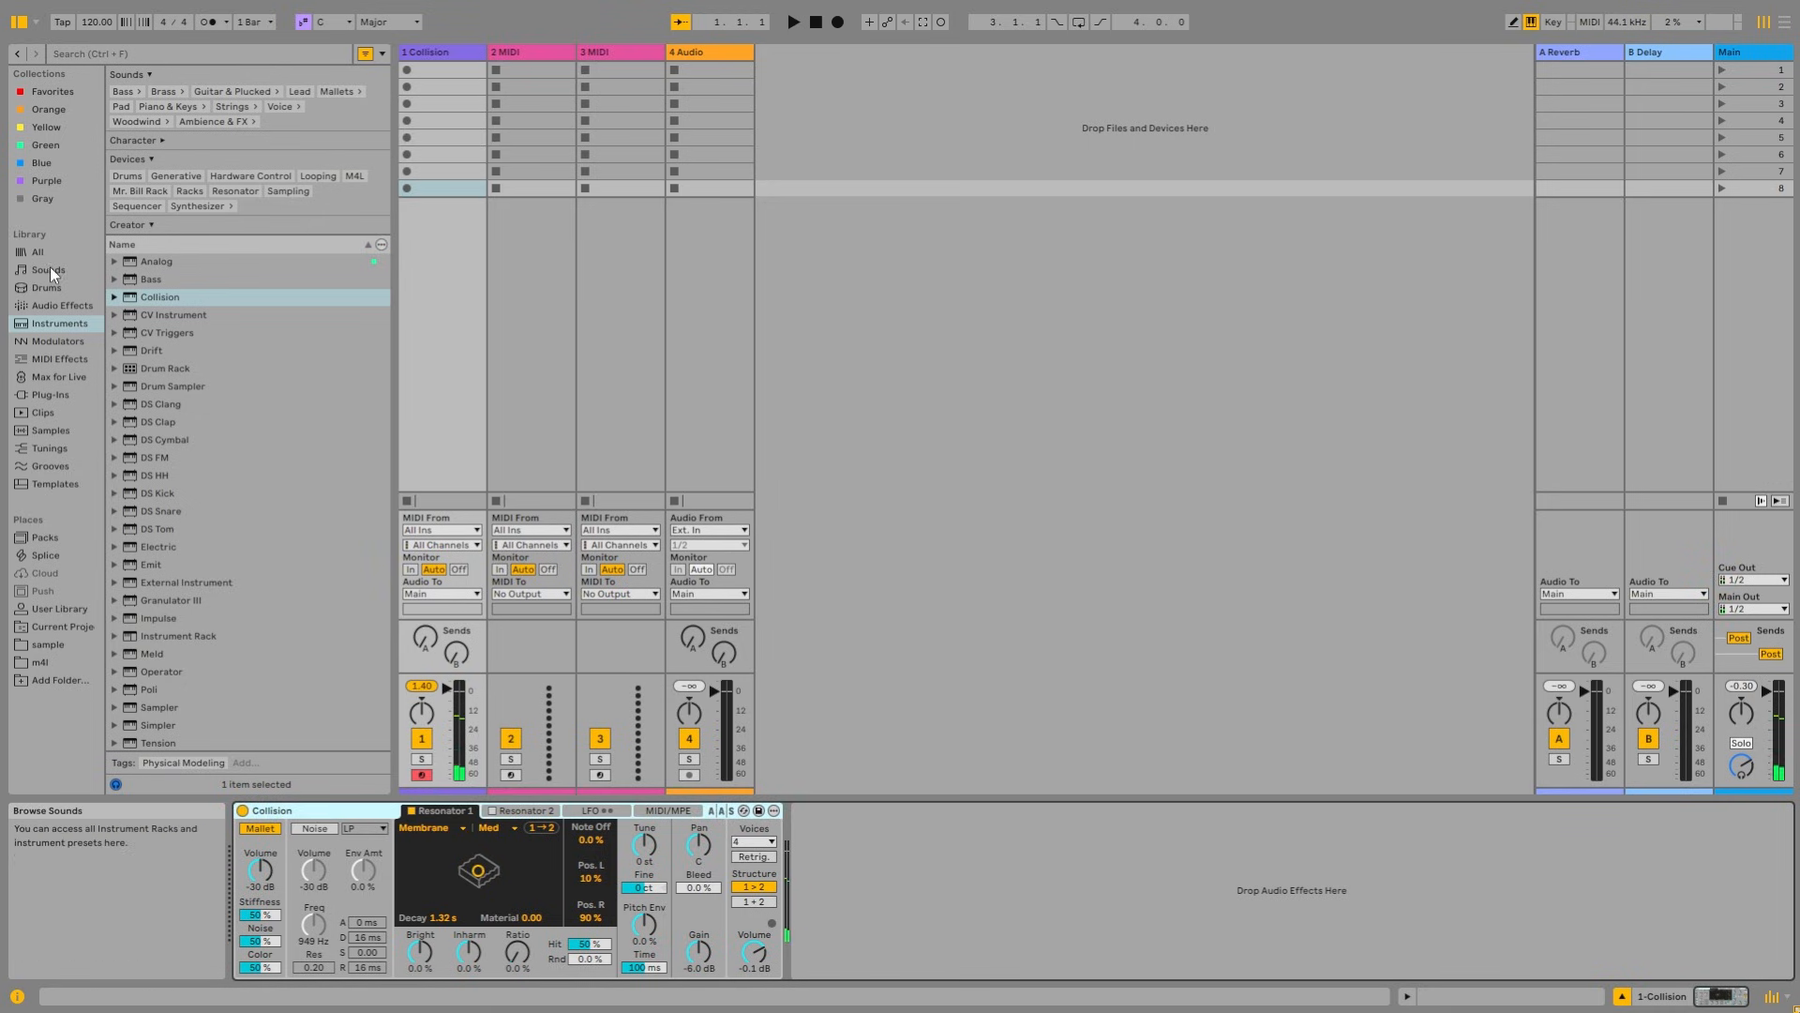
{"action": "left_click", "coordinate": [70, 360]}
{"action": "left_click", "coordinate": [133, 62]}
{"action": "type", "text": "randomi"}
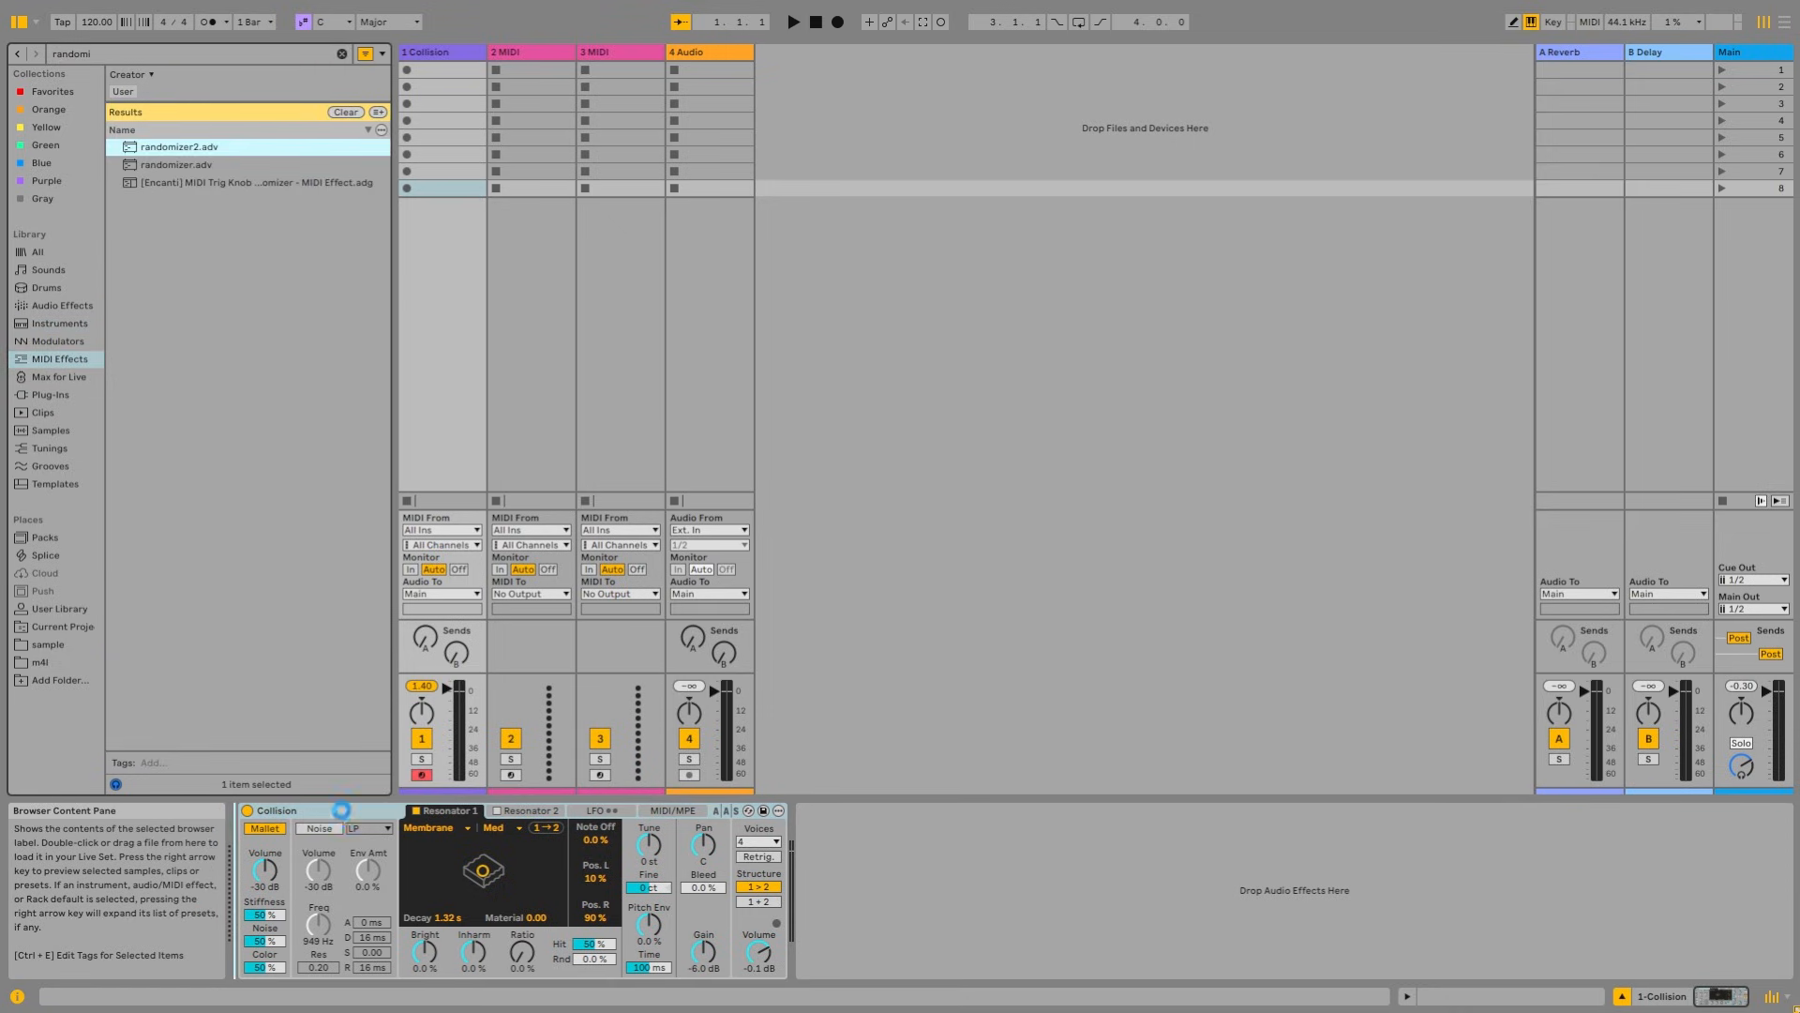
{"action": "key", "text": "Return"}
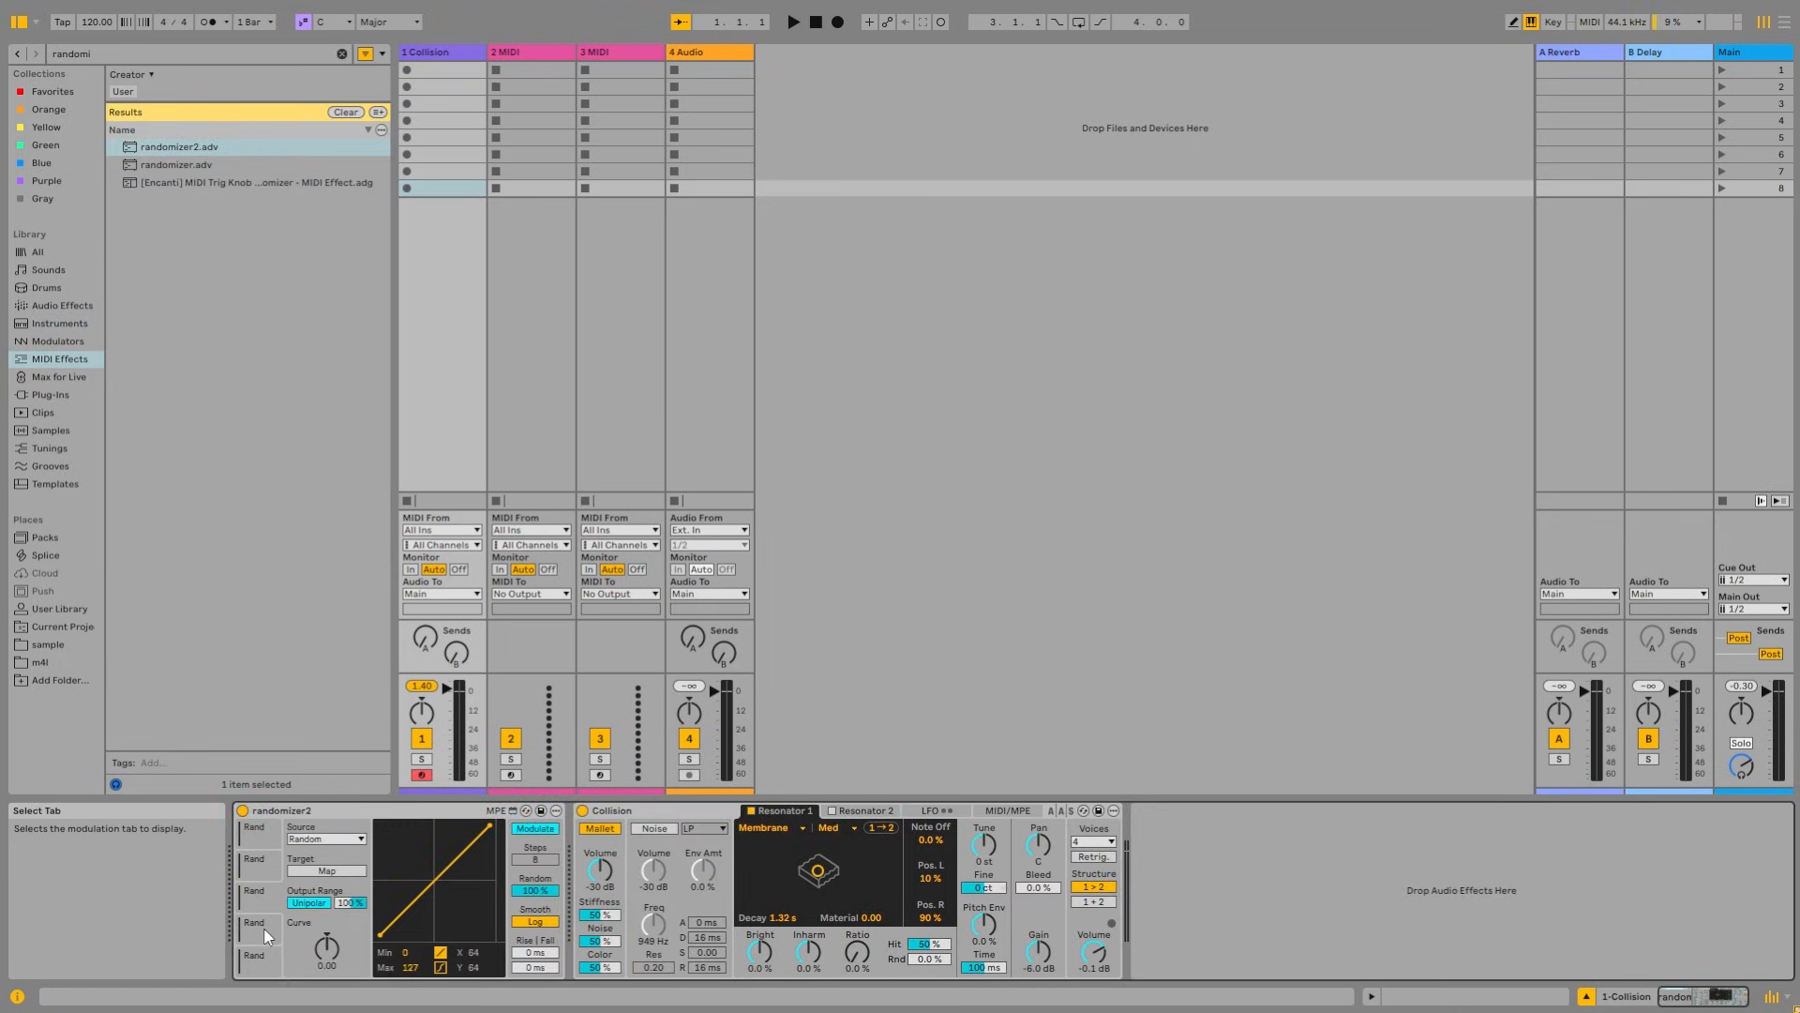
Step: Map the first randomizer2 modulation to Resonator 1's decay and shorten the base decay to about 199 ms
{"action": "left_click", "coordinate": [327, 870]}
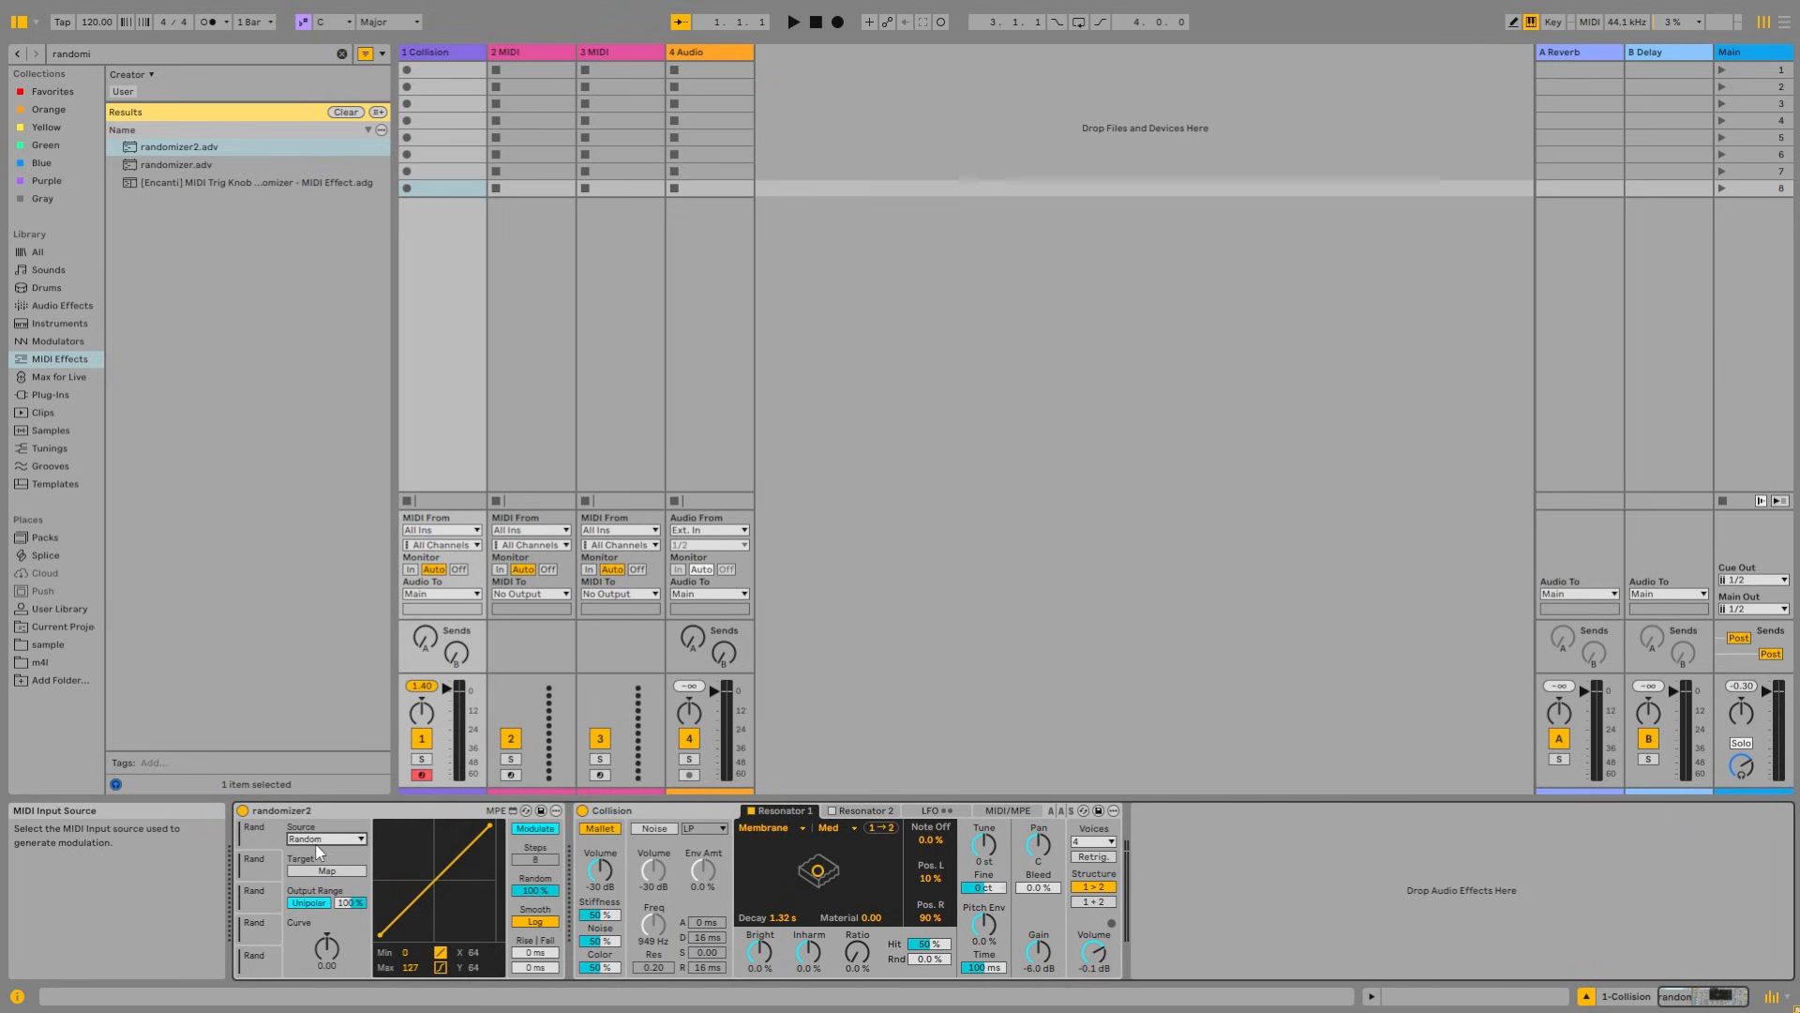
{"action": "left_click", "coordinate": [783, 917]}
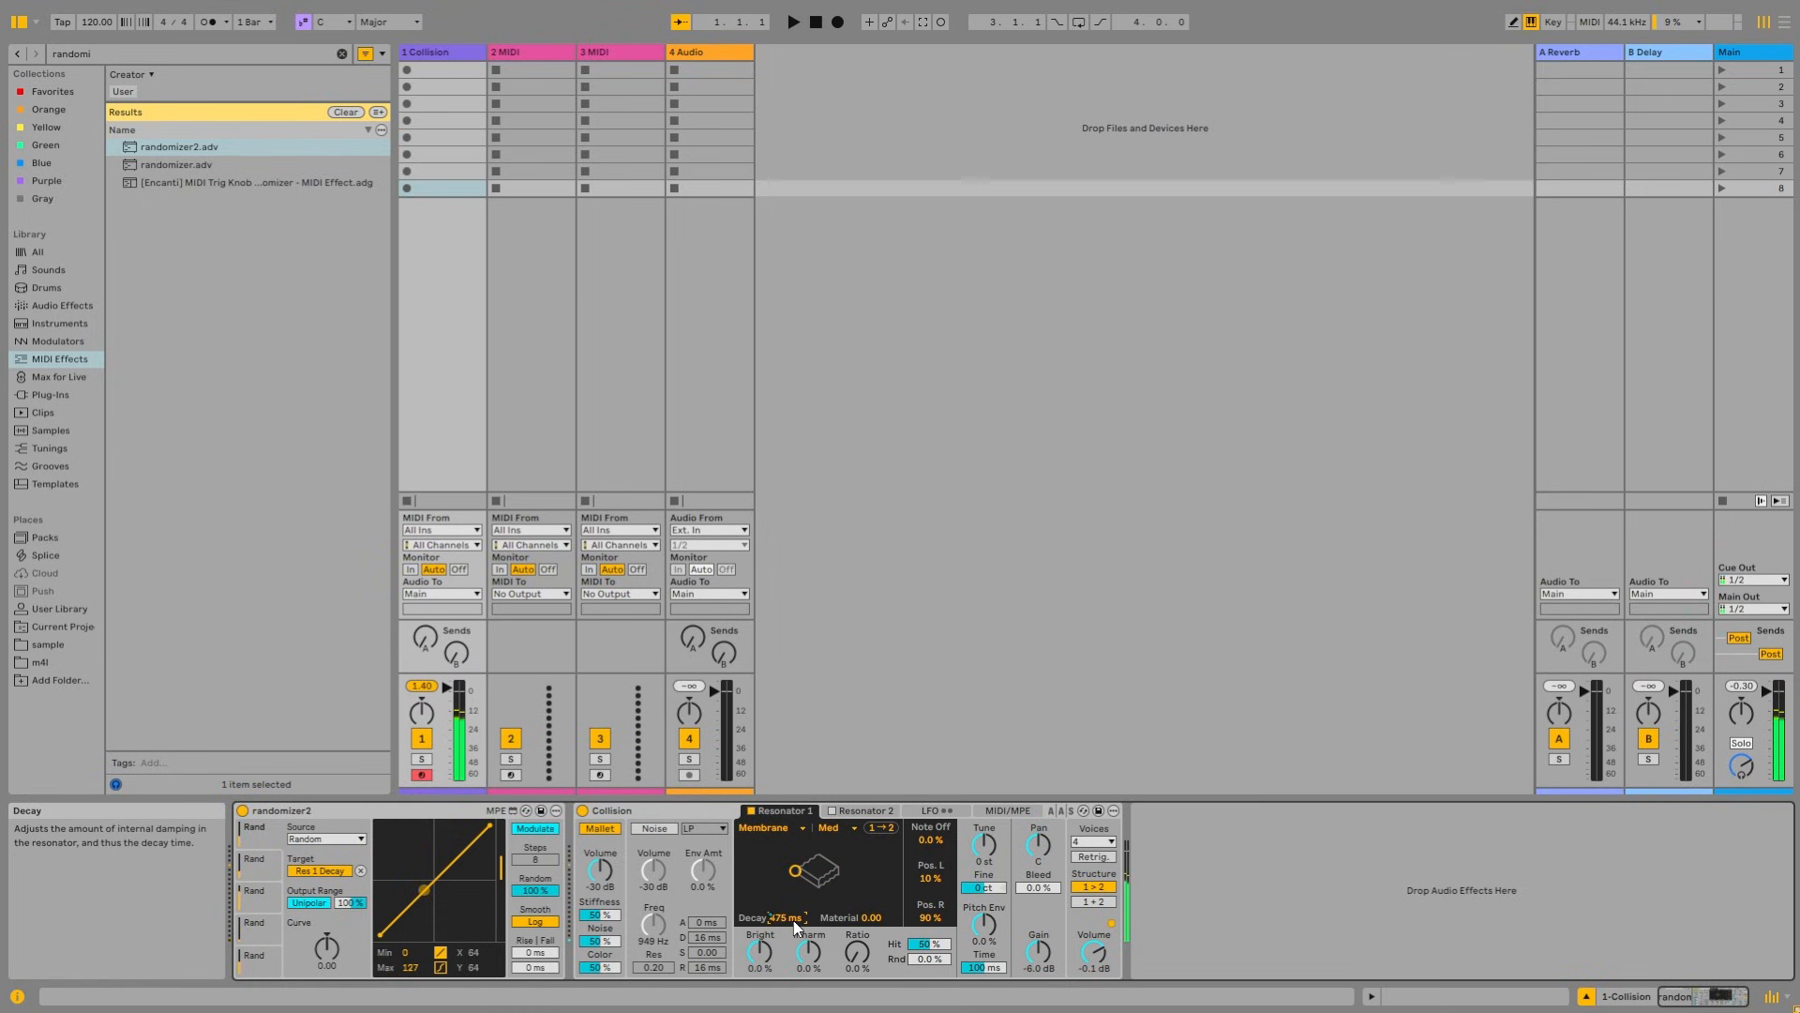
{"action": "left_click_drag", "start_coordinate": [796, 922], "coordinate": [796, 943]}
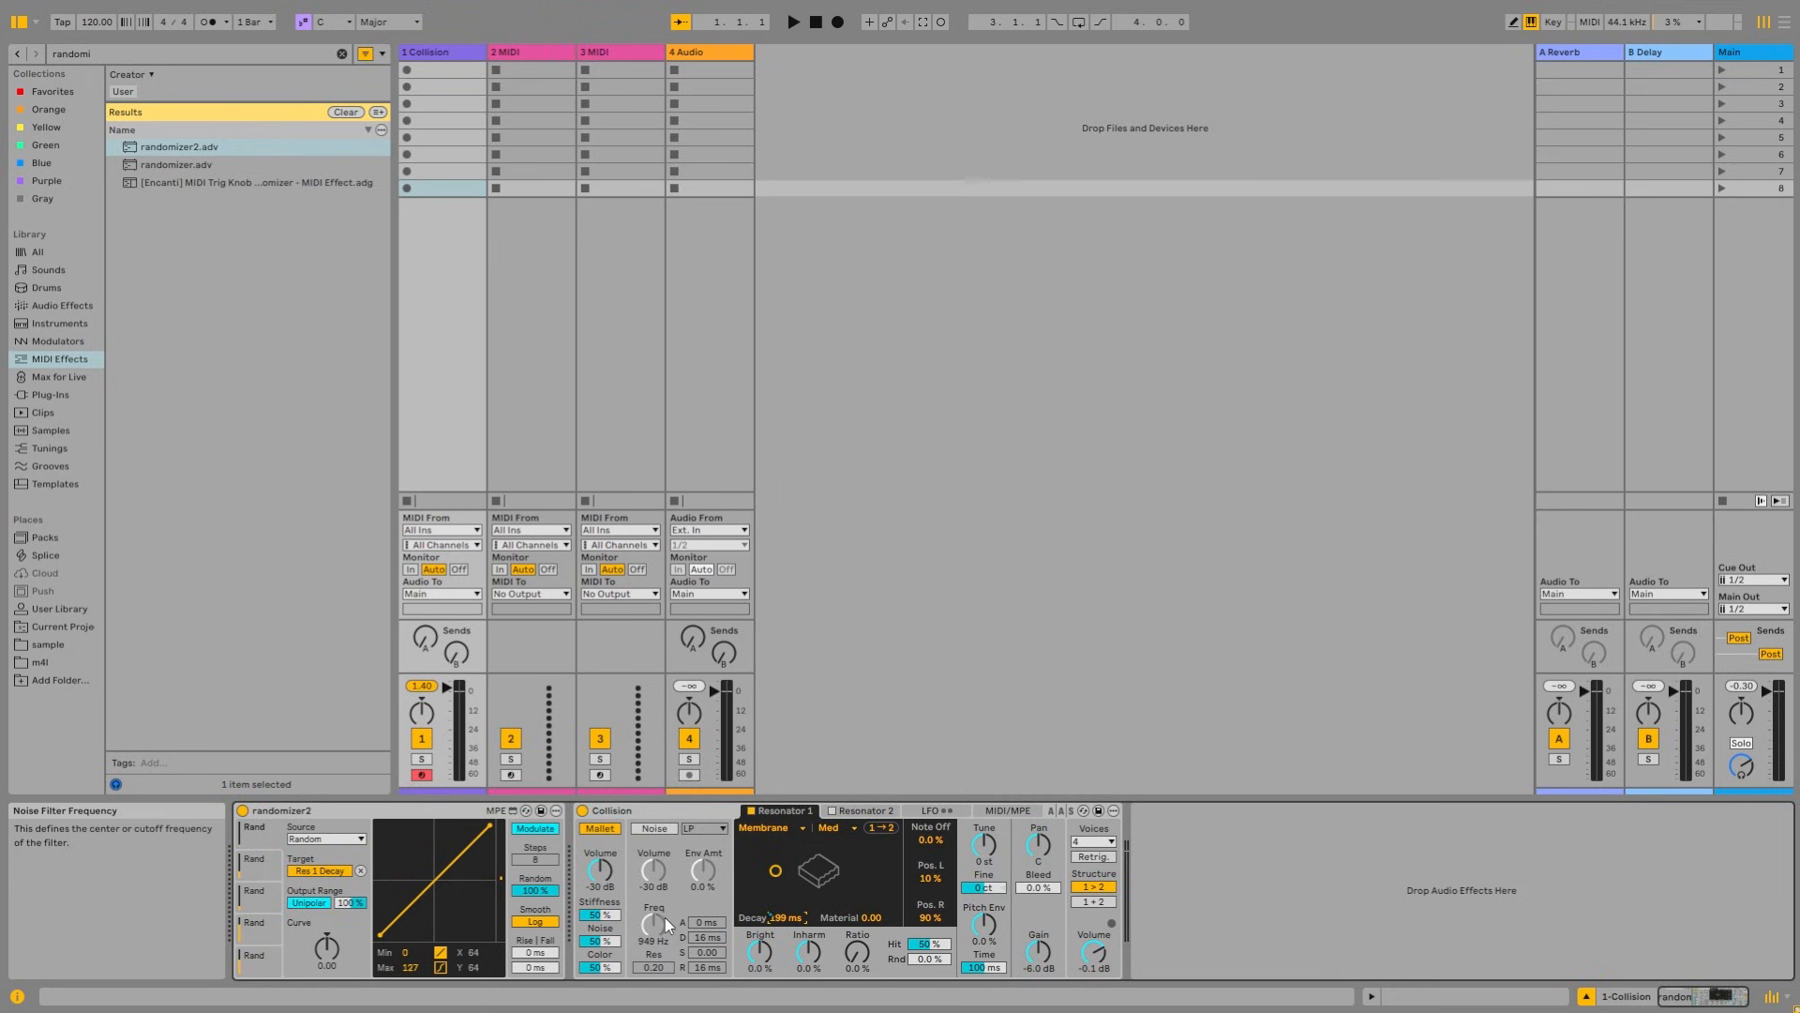
Step: Map a randomizer2 modulation to Resonator 1's material and reduce the decay modulation's output range
{"action": "left_click", "coordinate": [360, 871]}
{"action": "left_click", "coordinate": [332, 871]}
{"action": "left_click", "coordinate": [771, 917]}
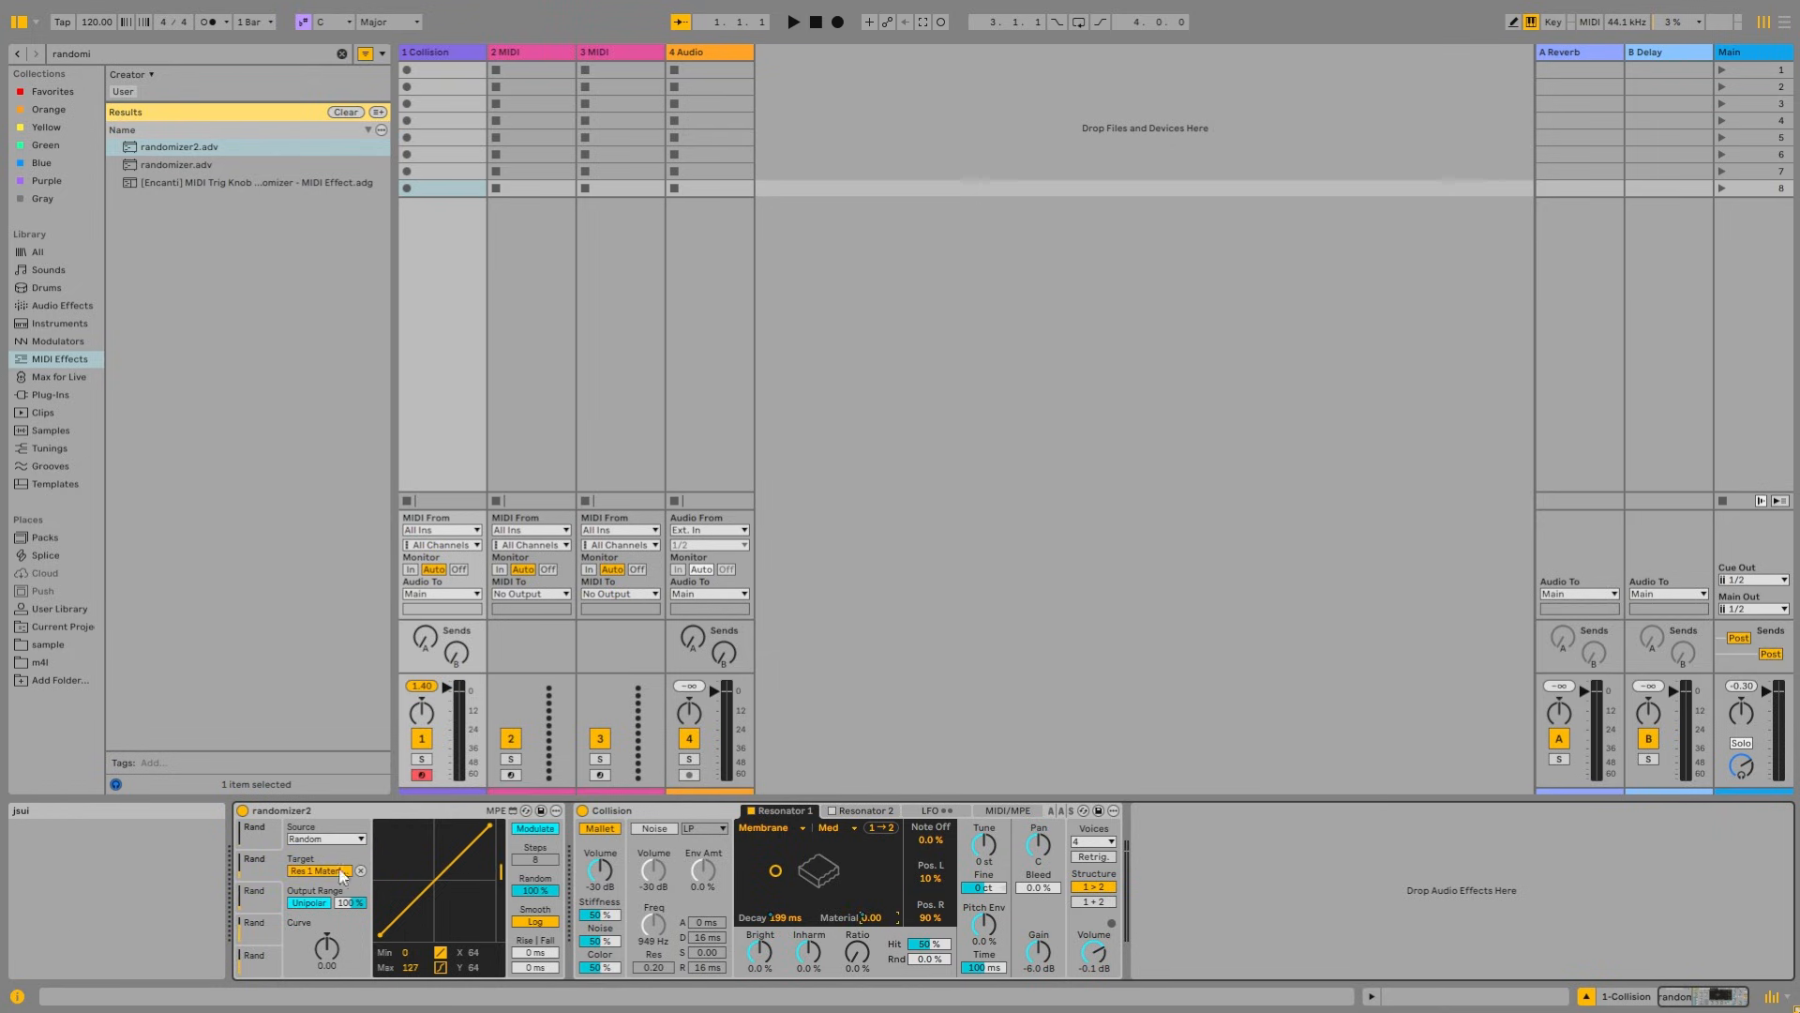
{"action": "left_click_drag", "start_coordinate": [350, 902], "coordinate": [359, 912]}
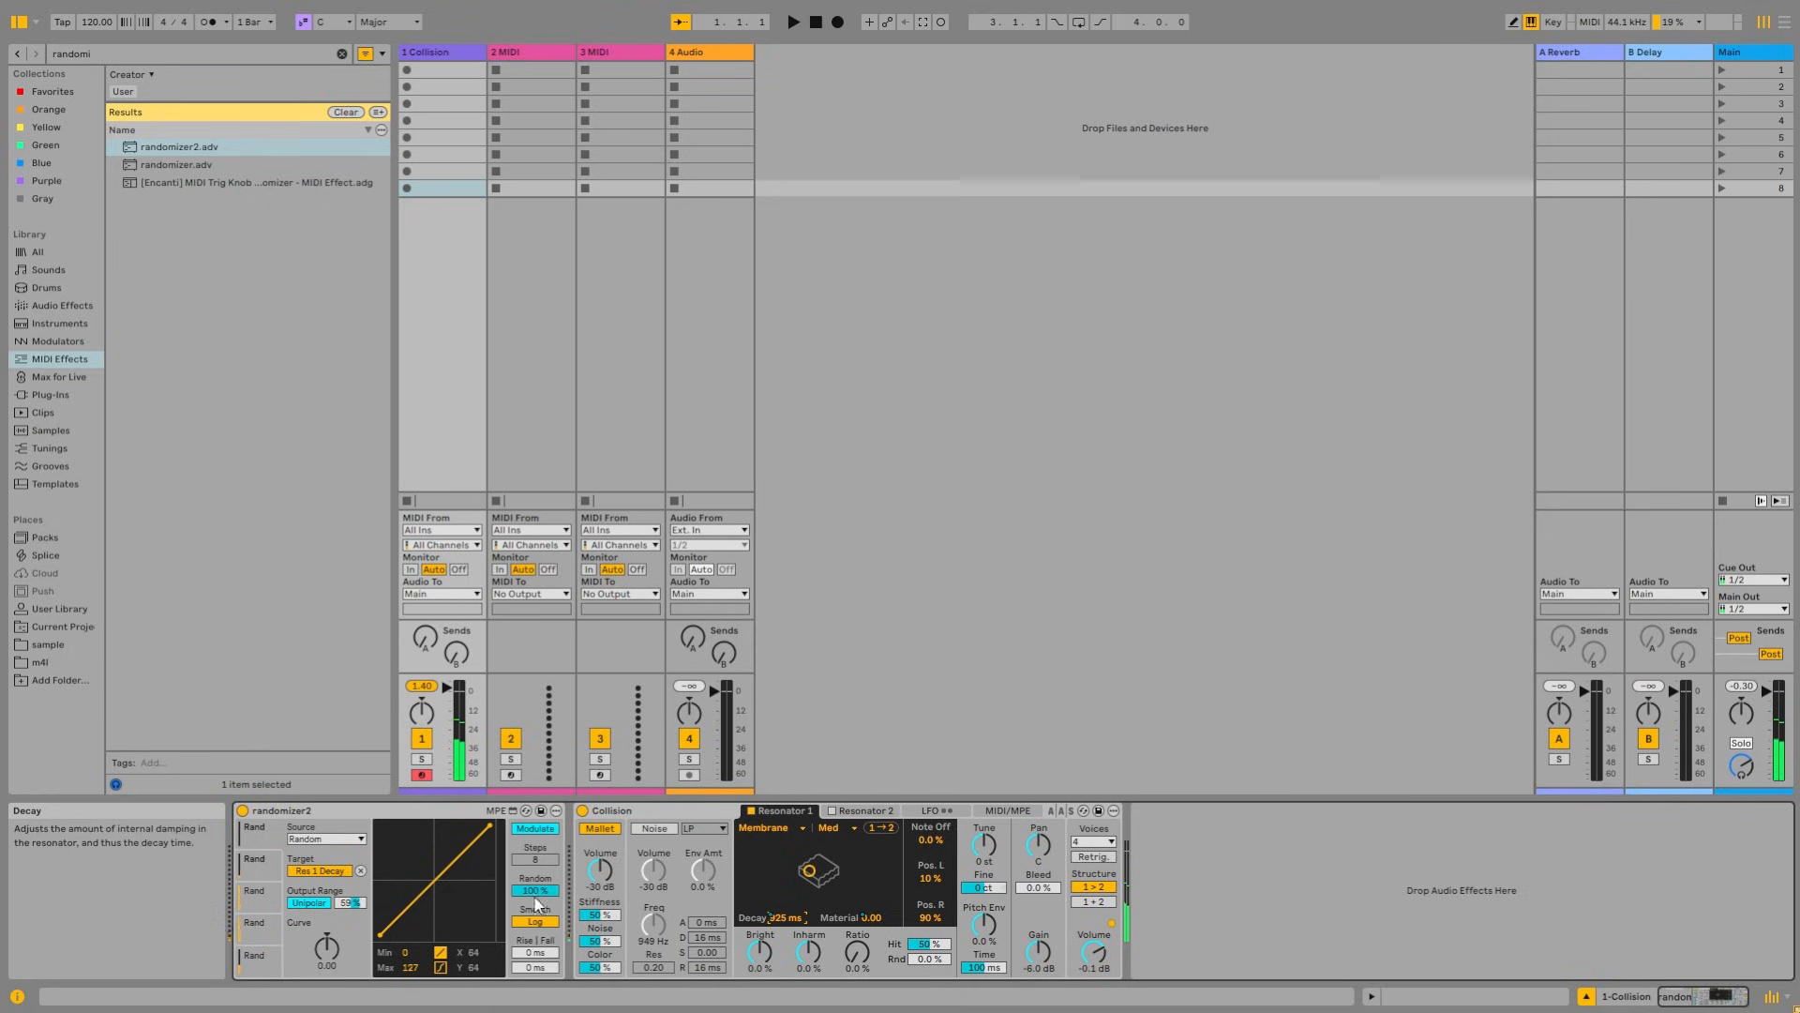
Step: Remove the decay mapping, set another modulation's output range to 50%, and try Resonator 1 decays of 6.80 s and 925 ms
{"action": "left_click", "coordinate": [360, 870]}
{"action": "left_click_drag", "start_coordinate": [787, 918], "coordinate": [788, 881]}
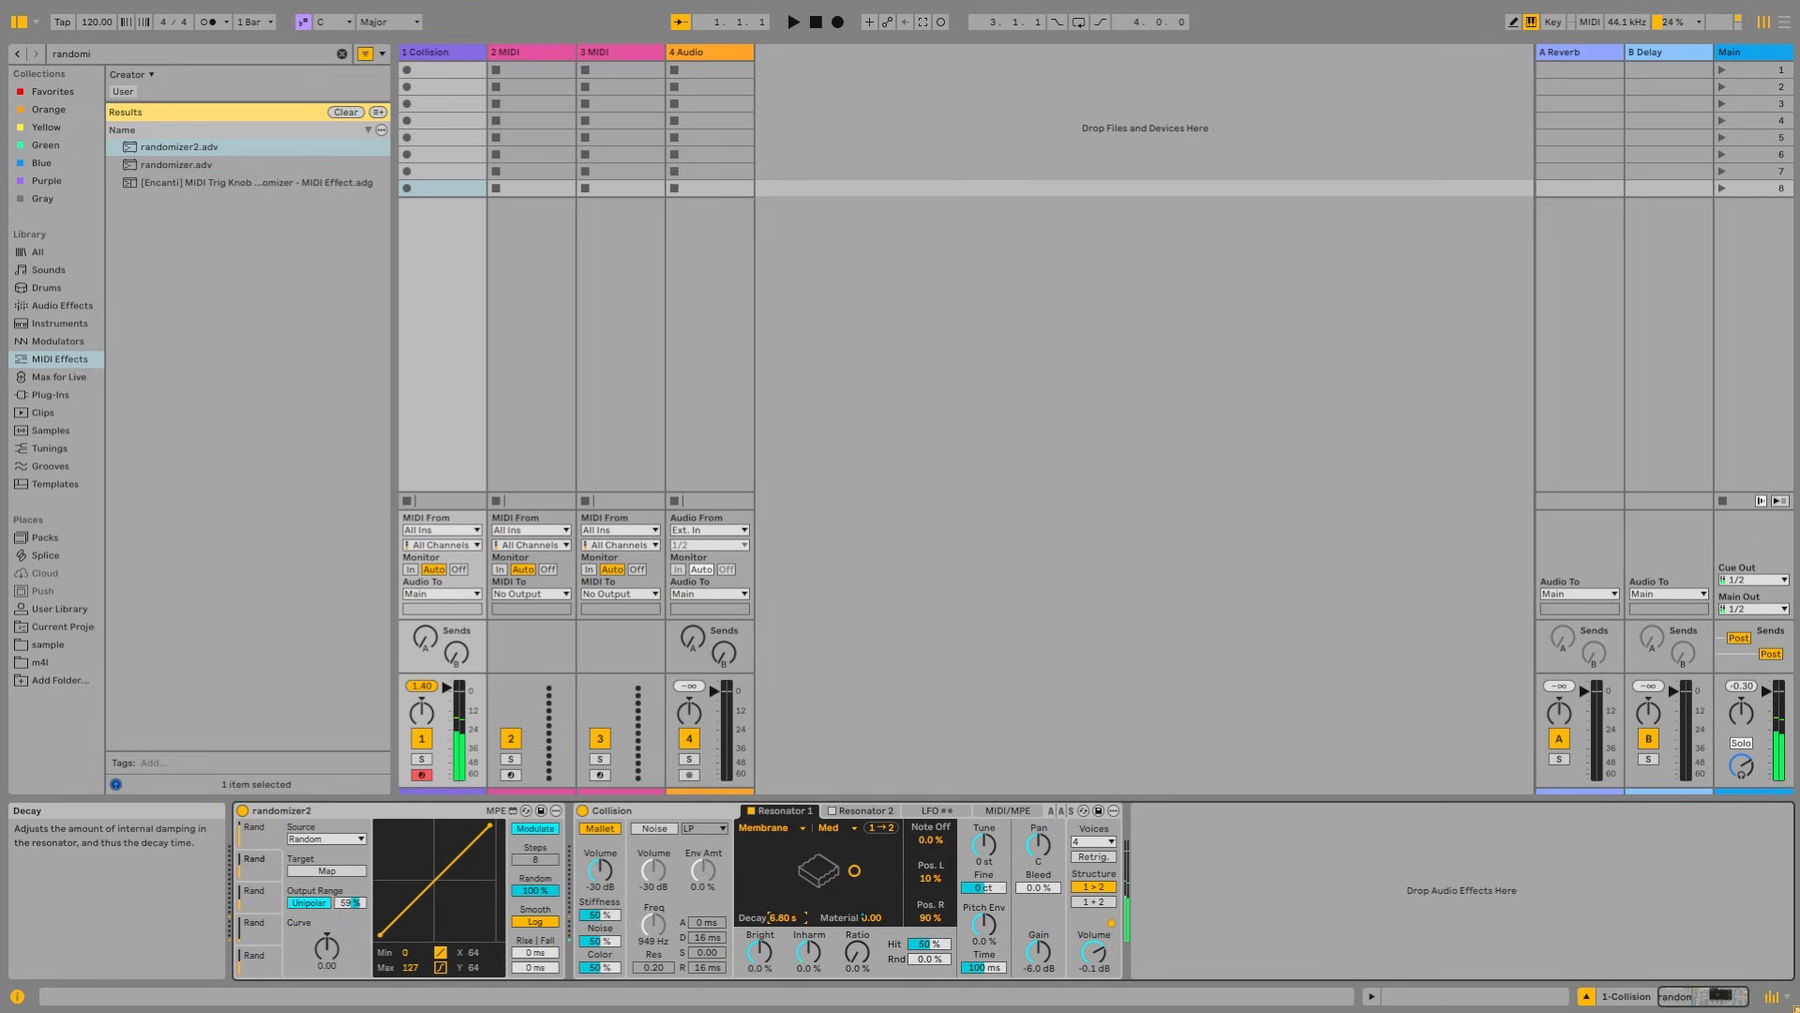
{"action": "left_click", "coordinate": [271, 873]}
{"action": "left_click_drag", "start_coordinate": [351, 901], "coordinate": [351, 915]}
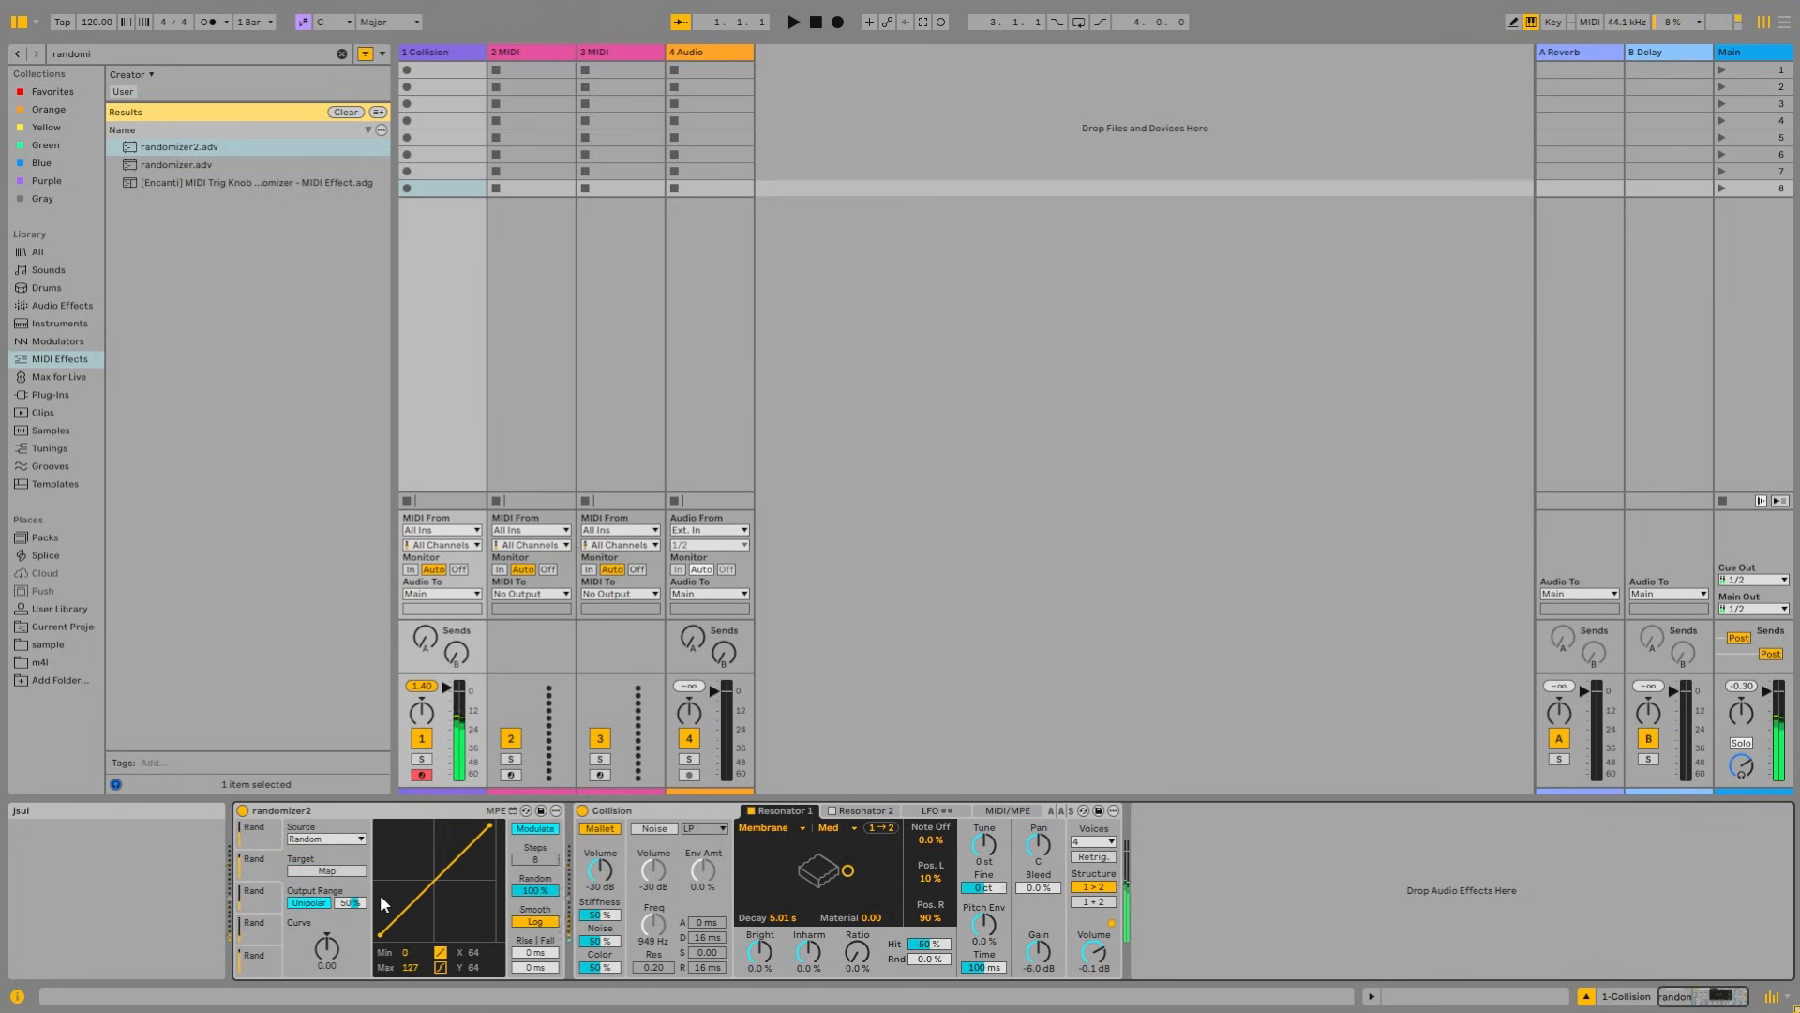
{"action": "left_click", "coordinate": [269, 839]}
{"action": "left_click_drag", "start_coordinate": [781, 919], "coordinate": [781, 949]}
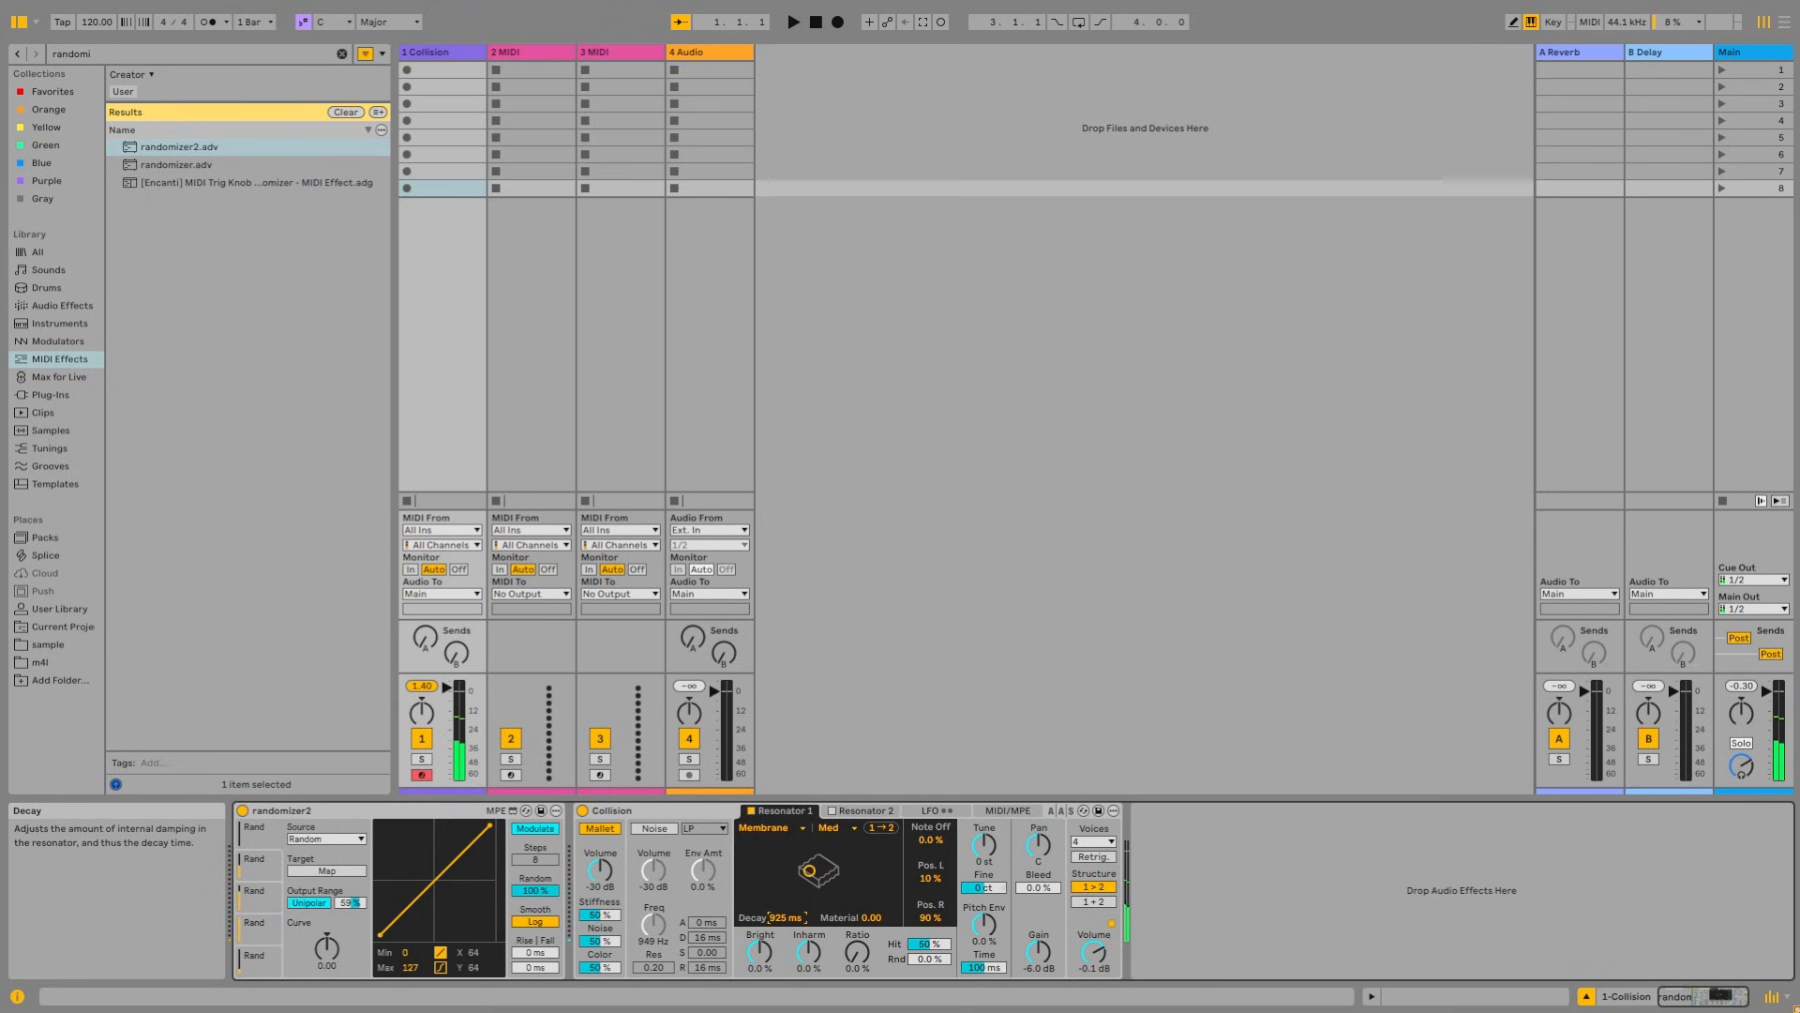
Step: Map a further randomizer2 modulation to Collision's Mallet Noise and reset Resonator 1's Hit position to 50%
{"action": "left_click", "coordinate": [329, 871]}
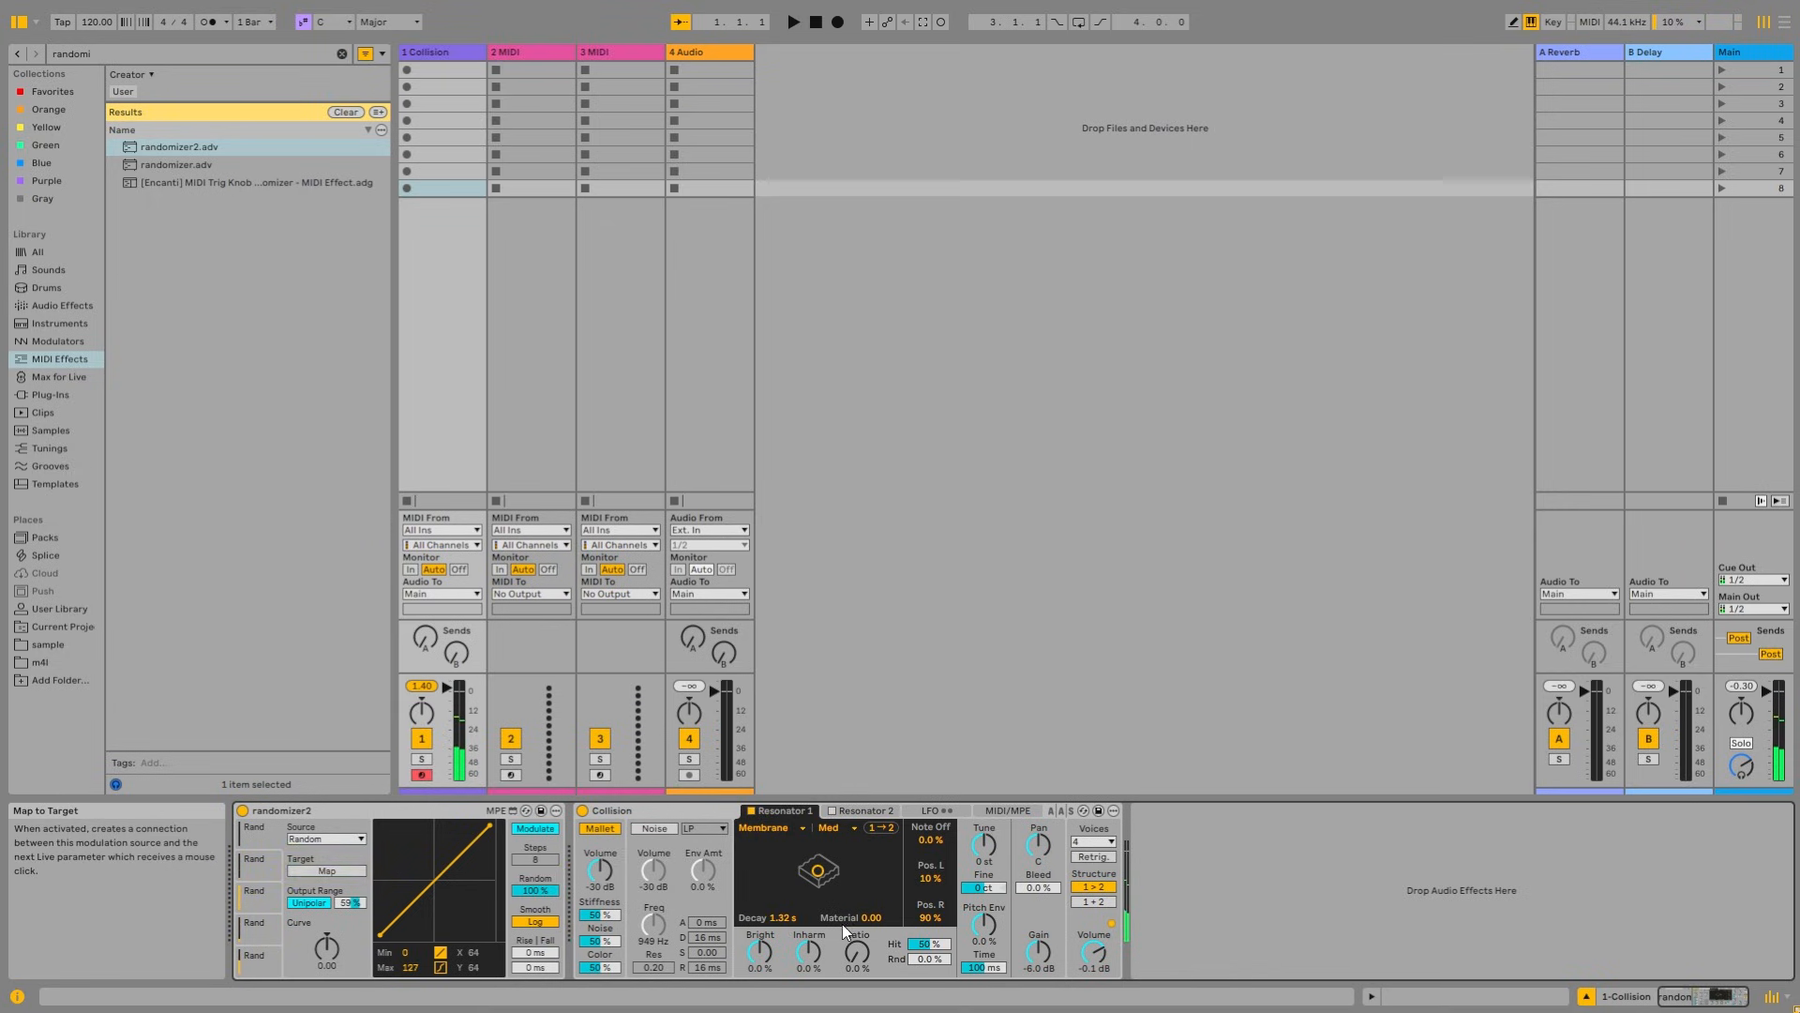
{"action": "left_click", "coordinate": [256, 872]}
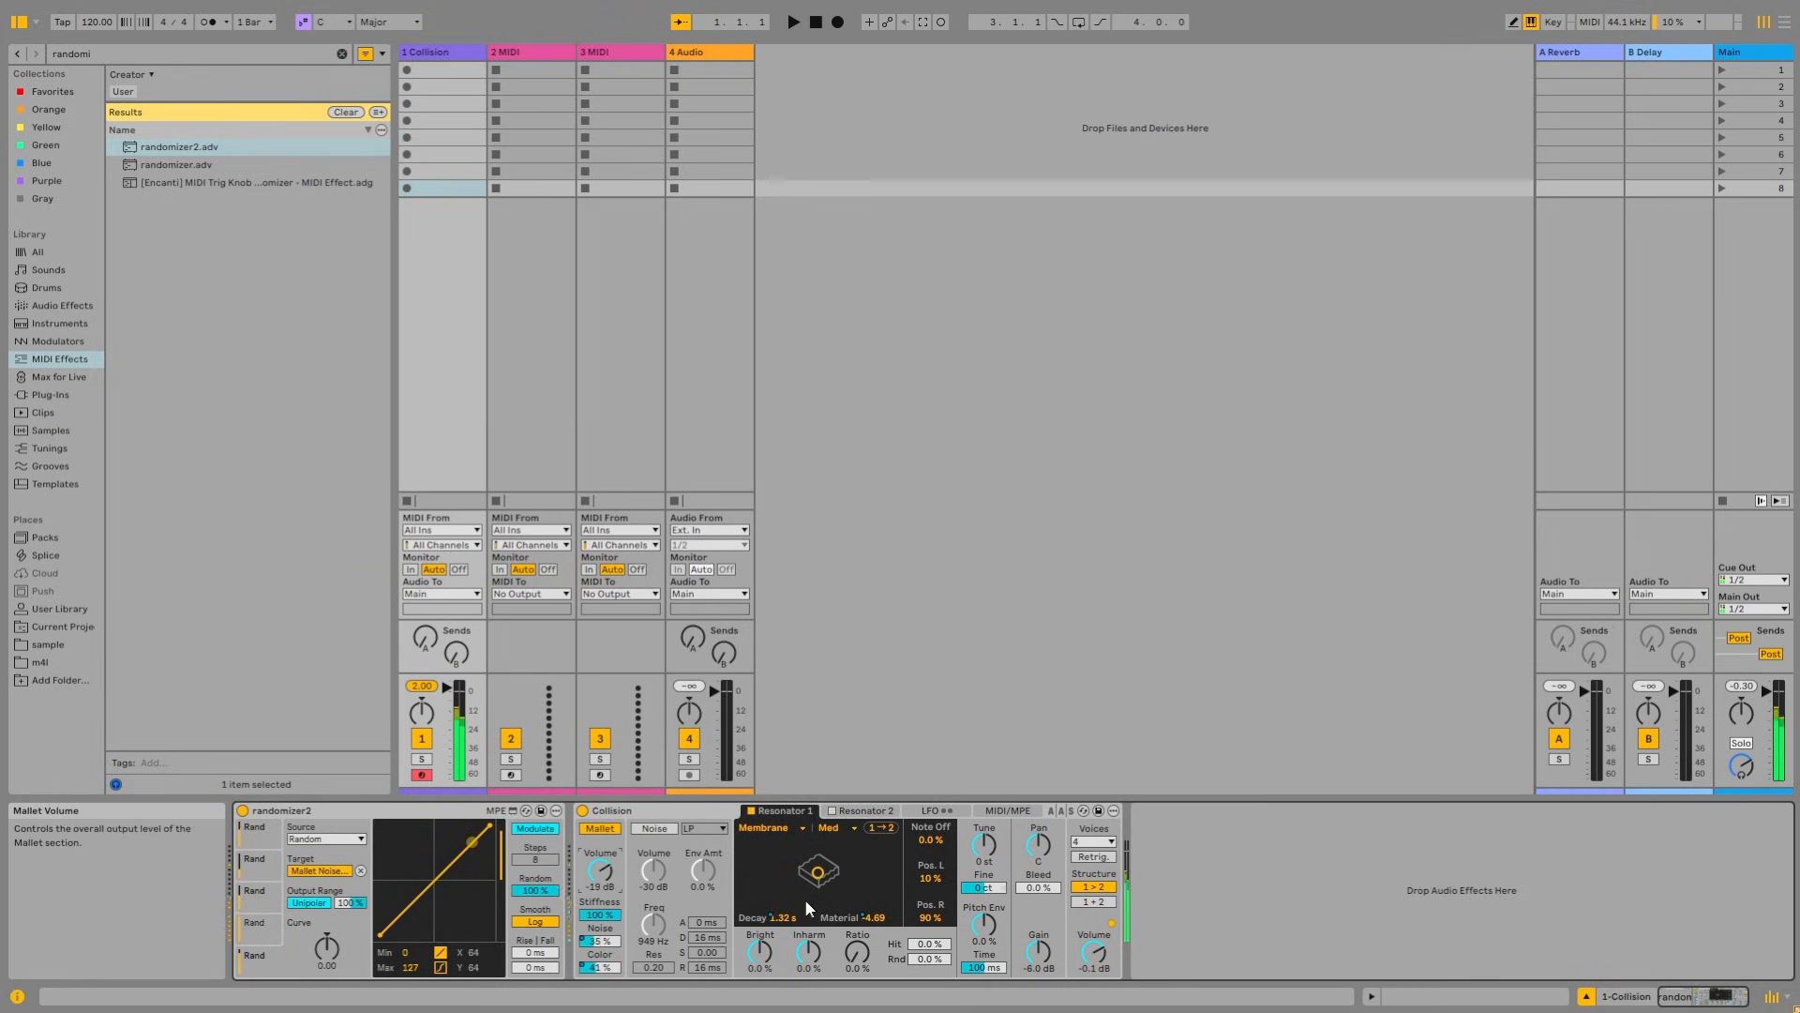
{"action": "double_click", "coordinate": [929, 945]}
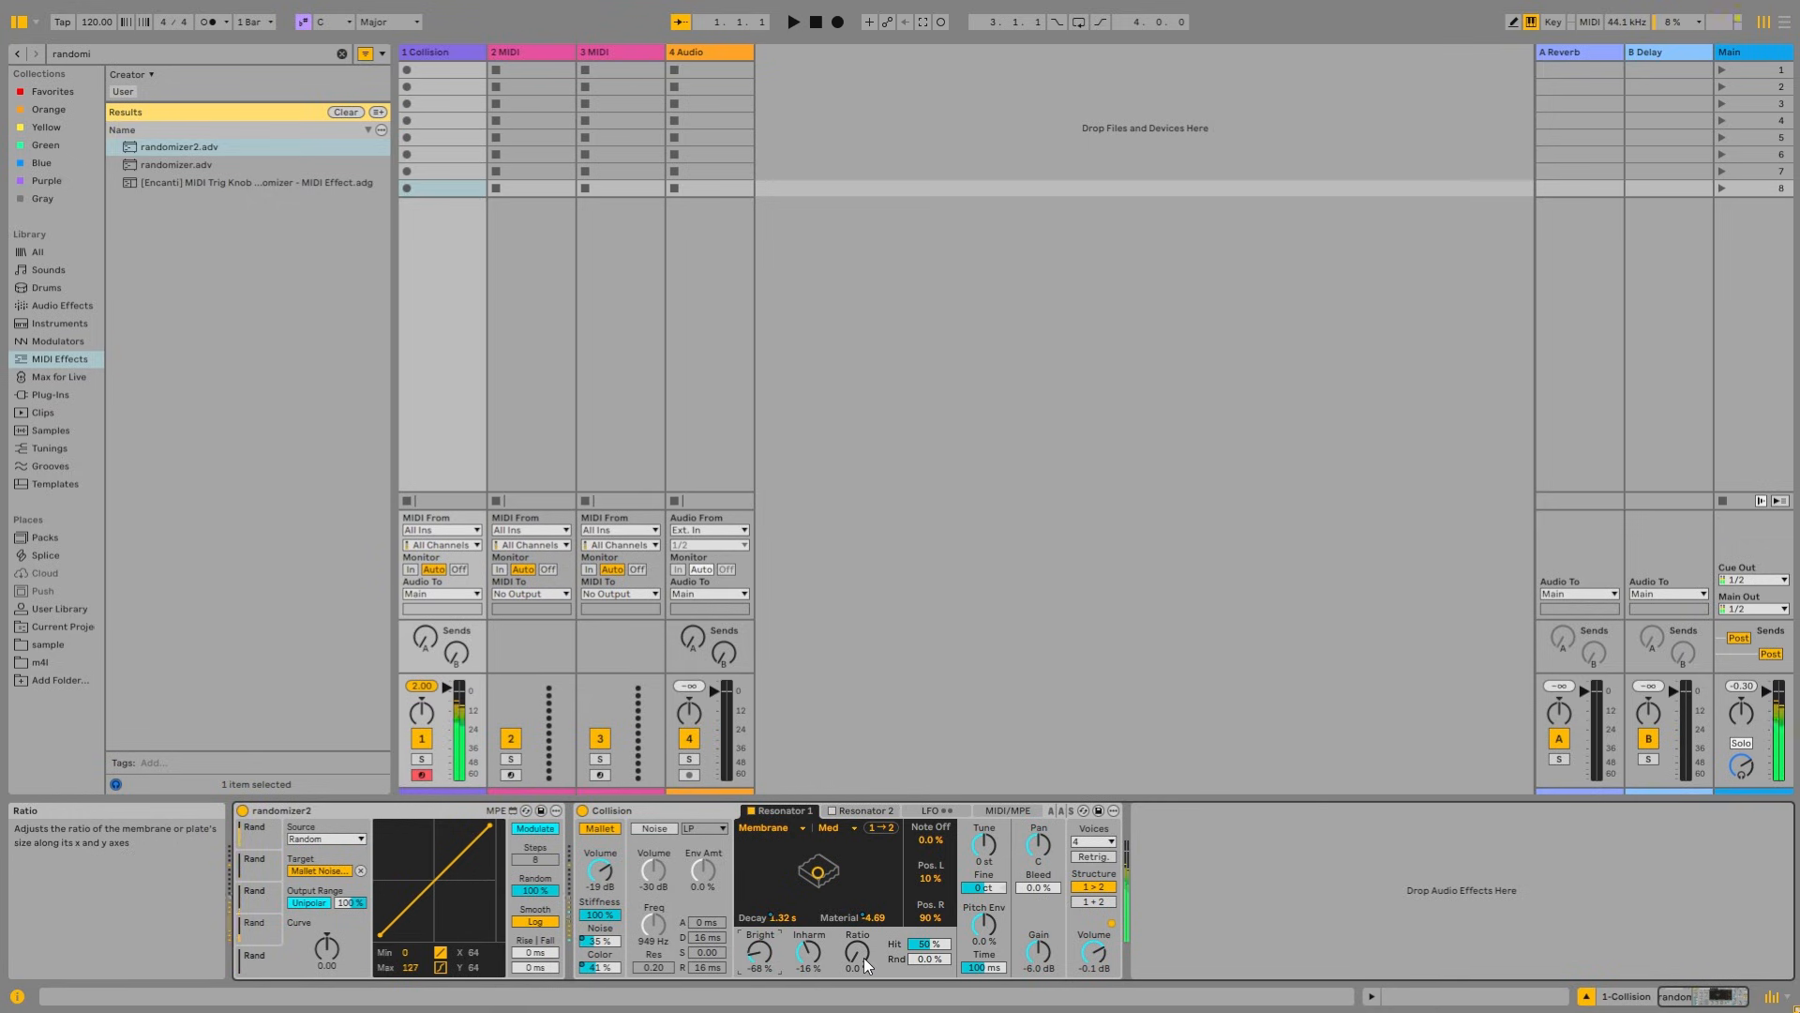
Step: Set Resonator 1's ratio to 33% and the decay modulation's output range to about 48%
{"action": "left_click_drag", "start_coordinate": [859, 954], "coordinate": [859, 914]}
{"action": "left_click_drag", "start_coordinate": [859, 958], "coordinate": [861, 965]}
{"action": "left_click", "coordinate": [257, 838]}
{"action": "left_click_drag", "start_coordinate": [351, 904], "coordinate": [351, 901]}
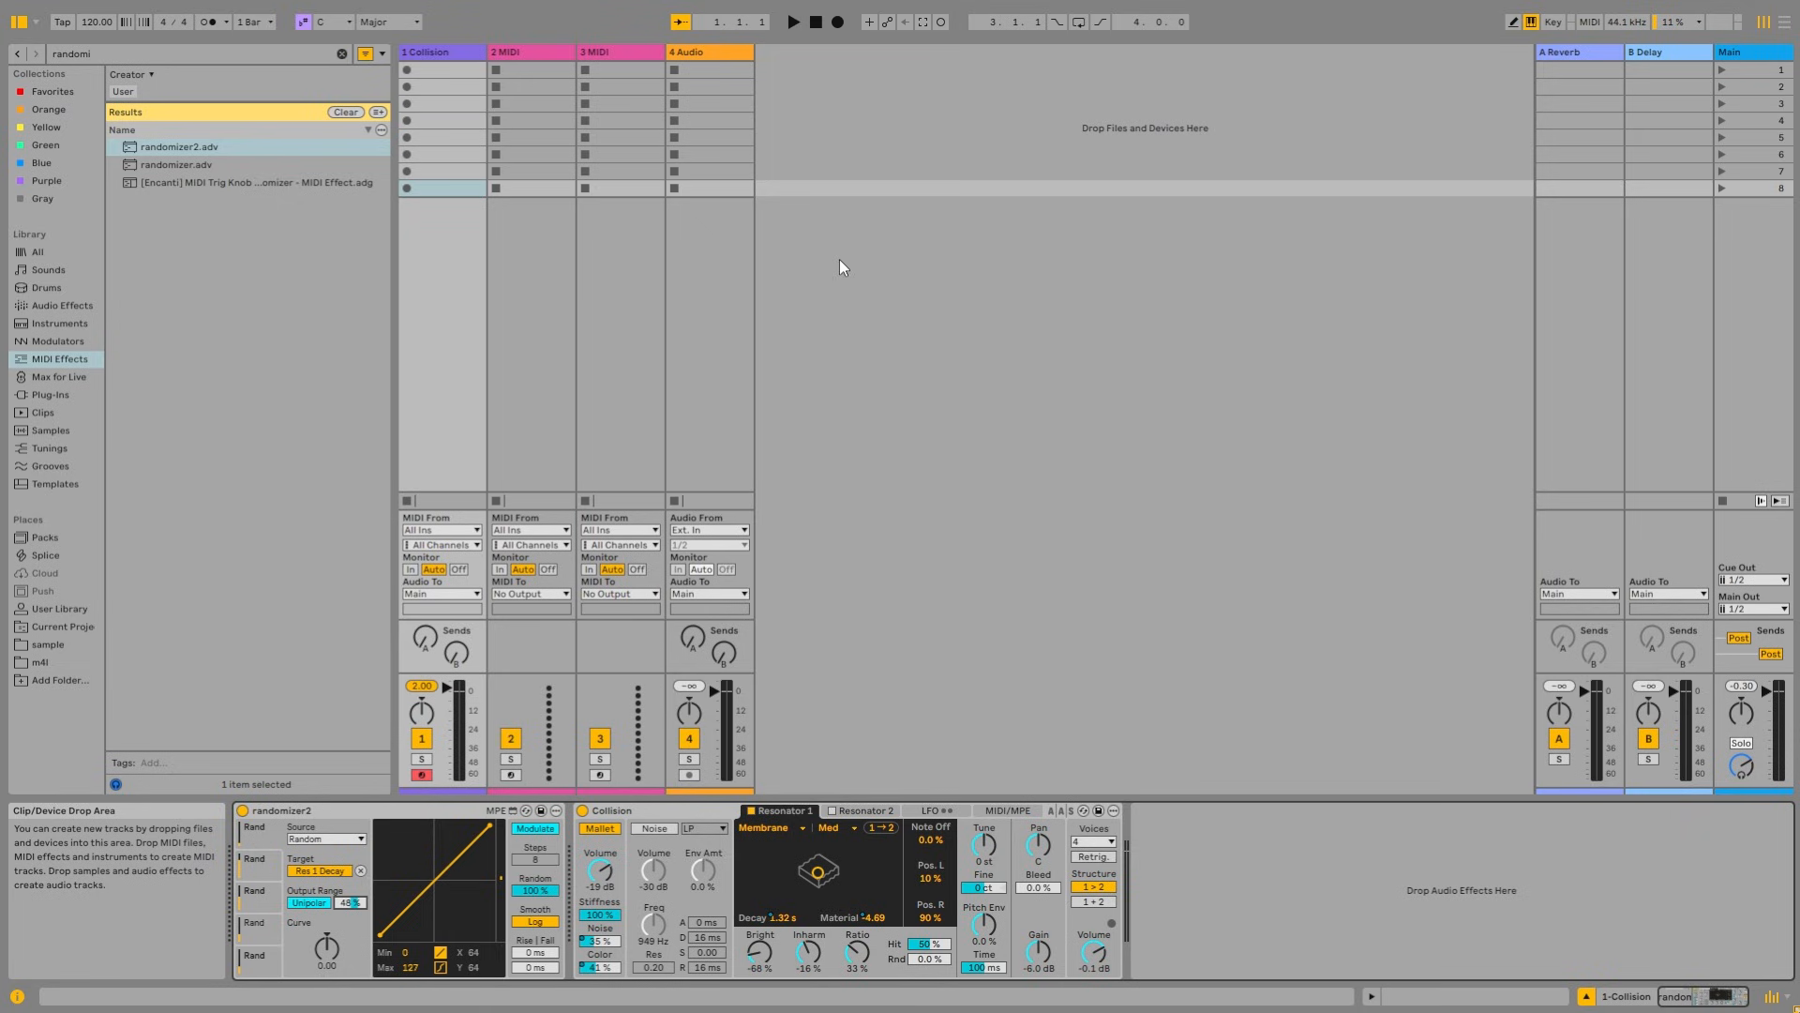
Step: Create a MIDI clip on the Collision track and extend the drawn F4 note from 1.2.3 to 1.4.1
{"action": "double_click", "coordinate": [458, 84]}
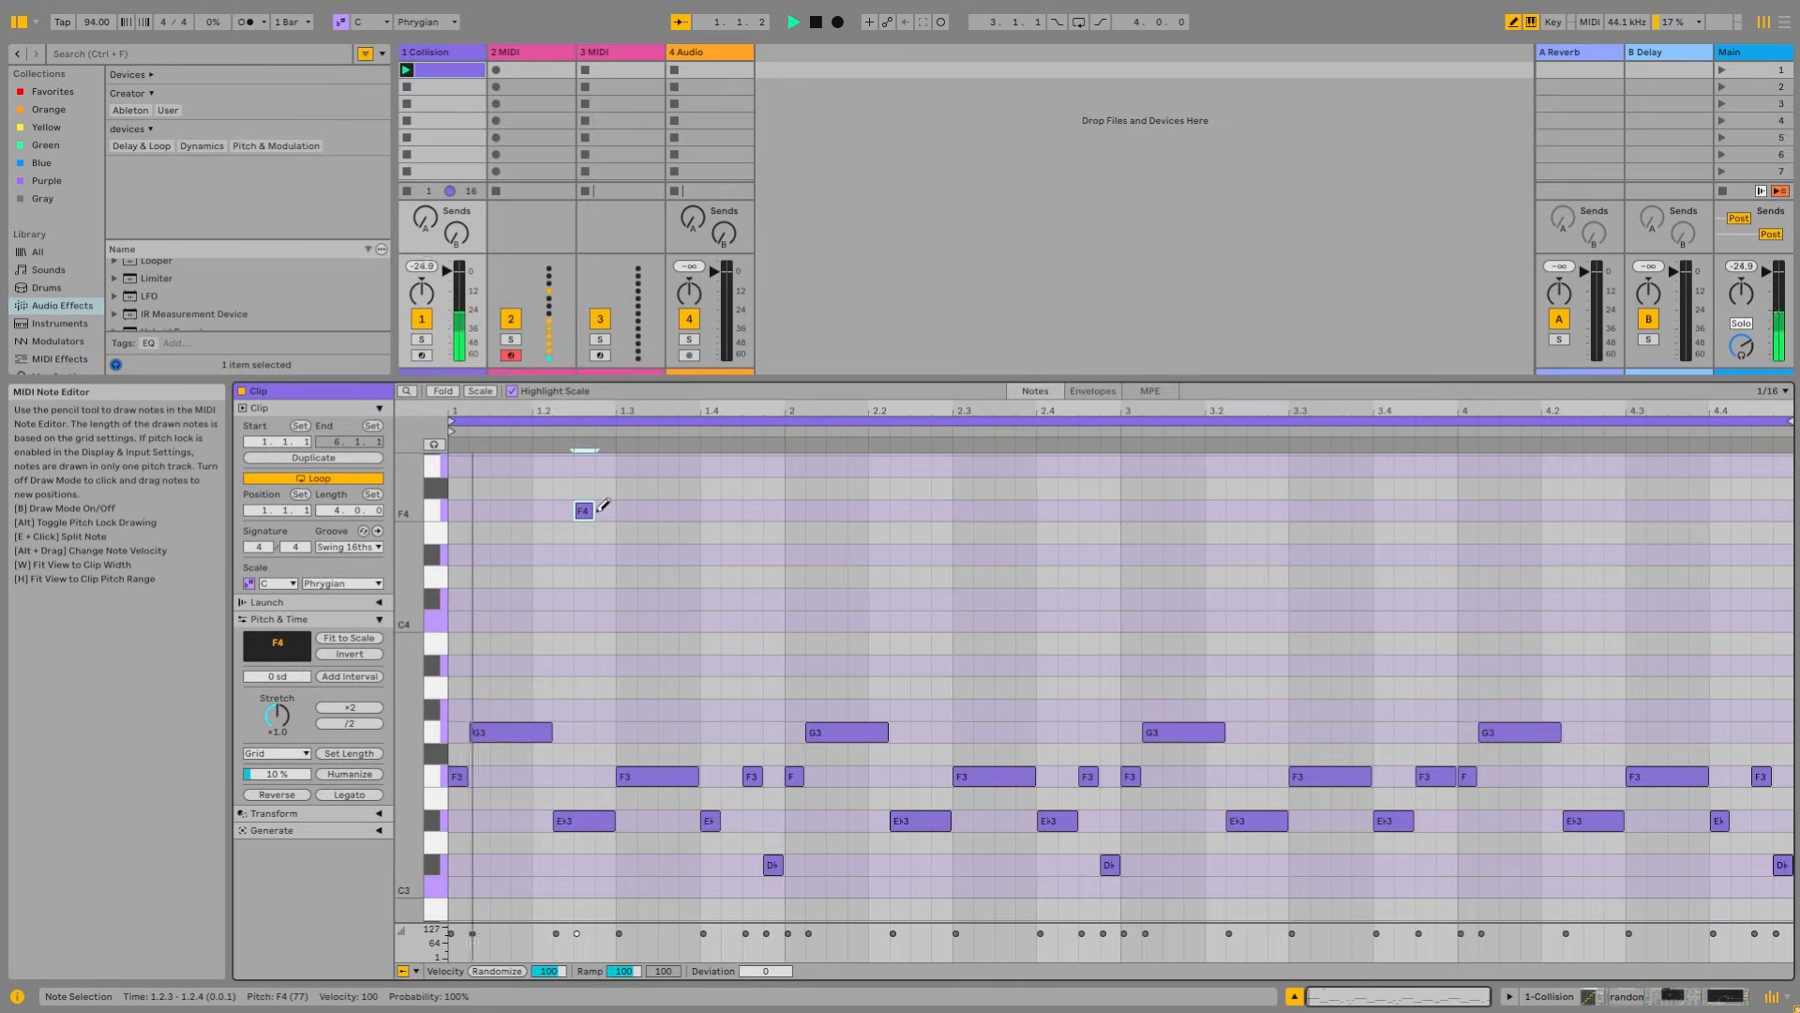
{"action": "mouse_move", "coordinate": [598, 510]}
{"action": "left_mouse_down"}
{"action": "mouse_move", "coordinate": [723, 511]}
{"action": "mouse_move", "coordinate": [698, 510]}
{"action": "left_mouse_up"}
{"action": "key", "text": "space"}
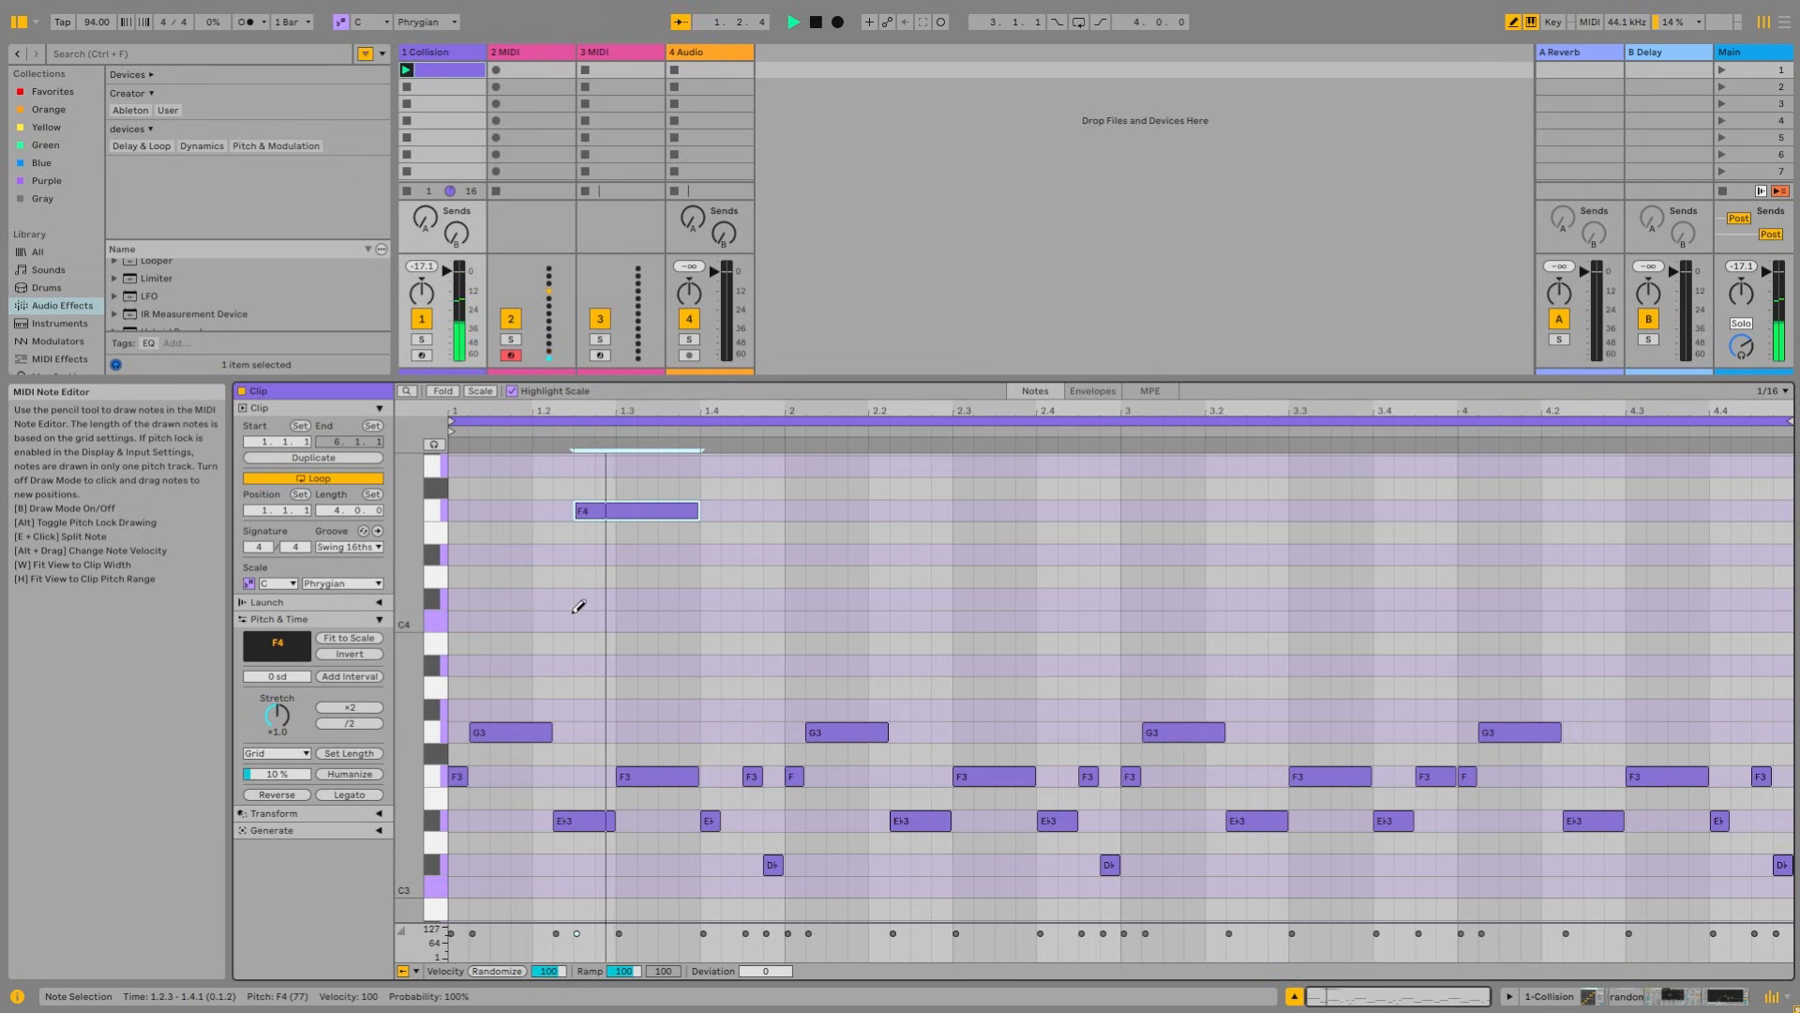
Step: Lower the velocity of the short E♭3 note at beat 1.4 and lengthen that note by one sixteenth
{"action": "scroll", "coordinate": [751, 574], "scroll_direction": "up", "scroll_amount": 2}
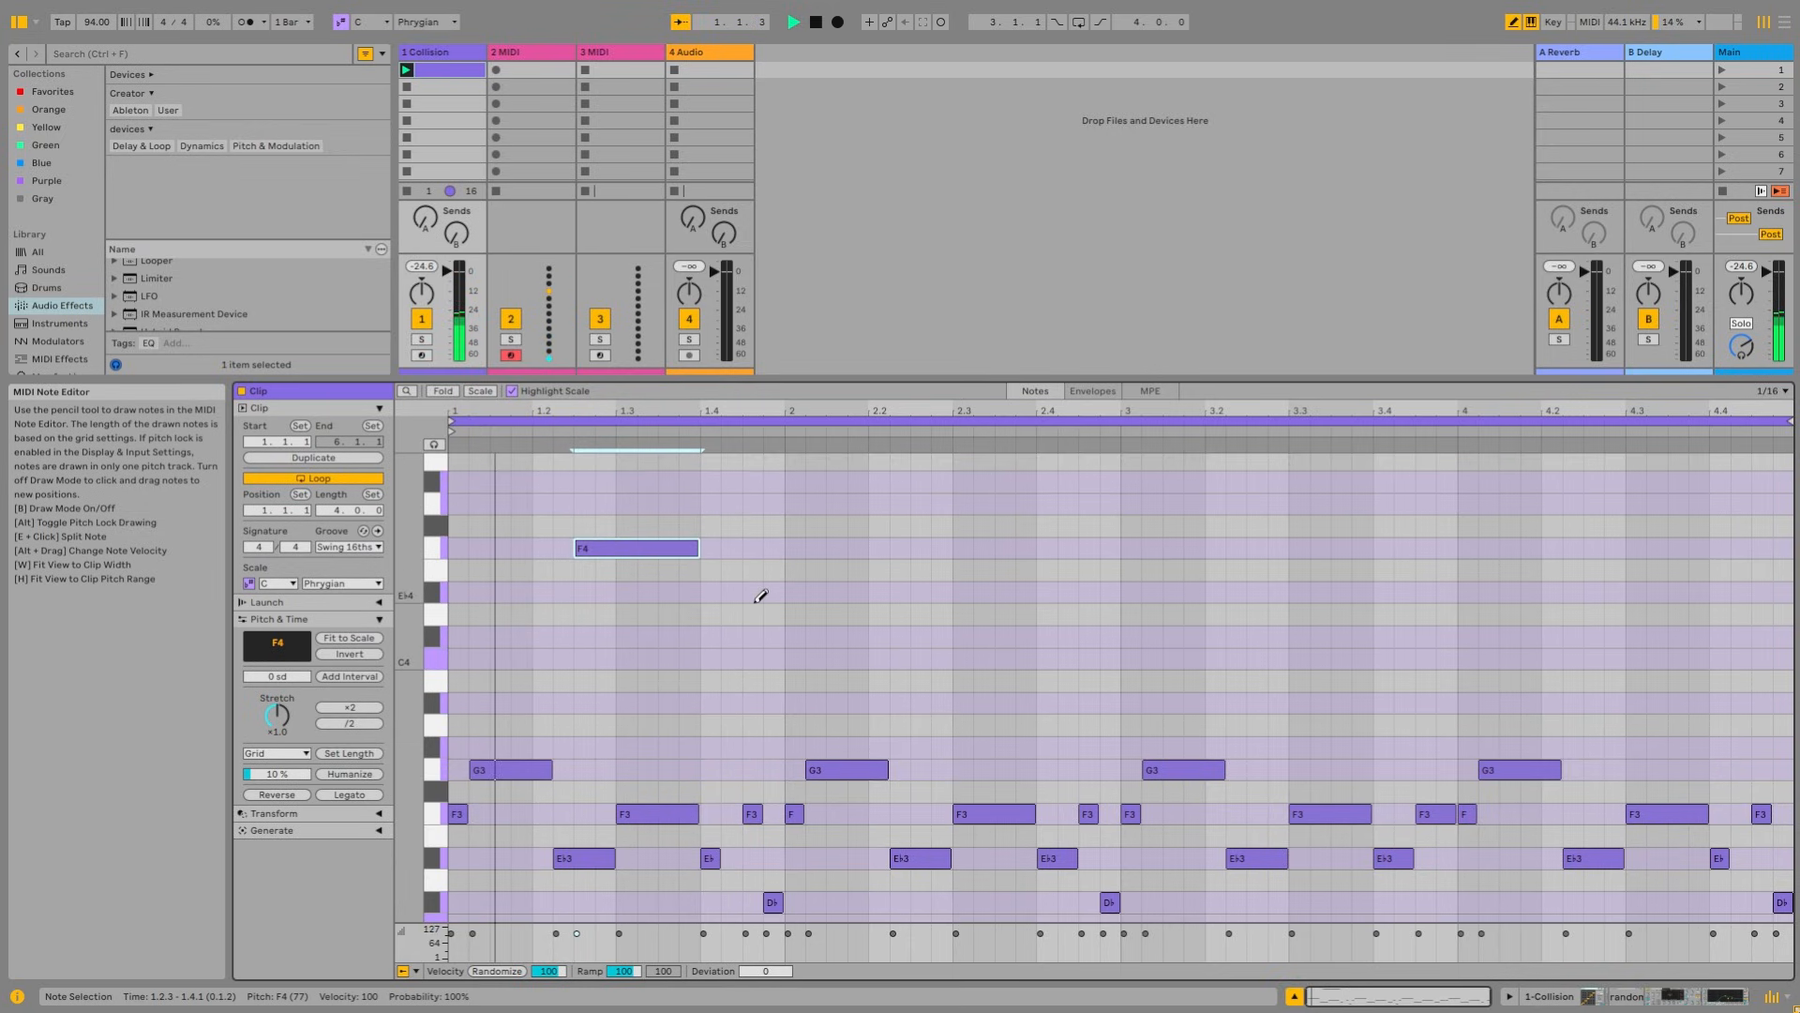
{"action": "scroll", "coordinate": [760, 709], "scroll_direction": "down", "scroll_amount": 4}
{"action": "key", "text": "b"}
{"action": "left_click_drag", "start_coordinate": [705, 712], "coordinate": [775, 853]}
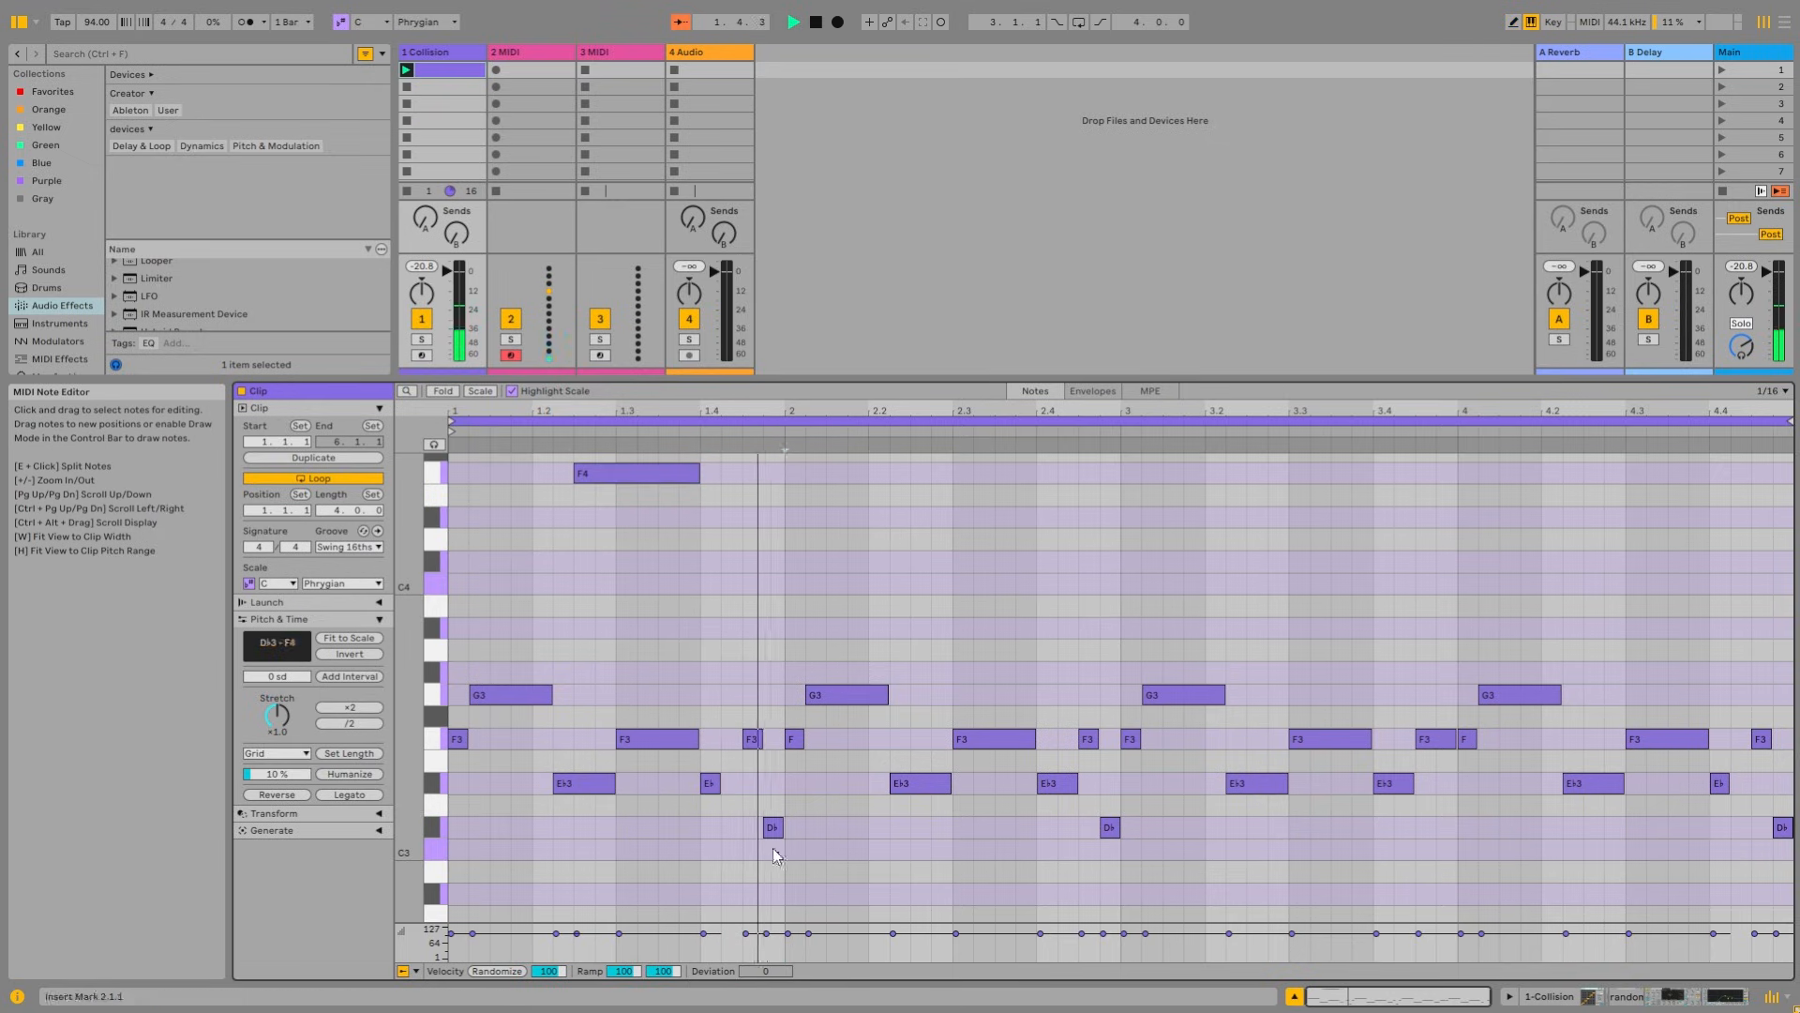
{"action": "left_click", "coordinate": [416, 971]}
{"action": "left_click", "coordinate": [445, 949]}
{"action": "left_click_drag", "start_coordinate": [703, 942], "coordinate": [704, 948]}
{"action": "left_click", "coordinate": [723, 805]}
{"action": "left_click_drag", "start_coordinate": [719, 784], "coordinate": [740, 784]}
Step: Enable Draw Mode and add a one-sixteenth note around 1.3.3 in the clip's upper range
{"action": "scroll", "coordinate": [715, 624], "scroll_direction": "up", "scroll_amount": 4}
{"action": "key", "text": "b"}
{"action": "key", "text": "space"}
{"action": "left_click", "coordinate": [667, 592]}
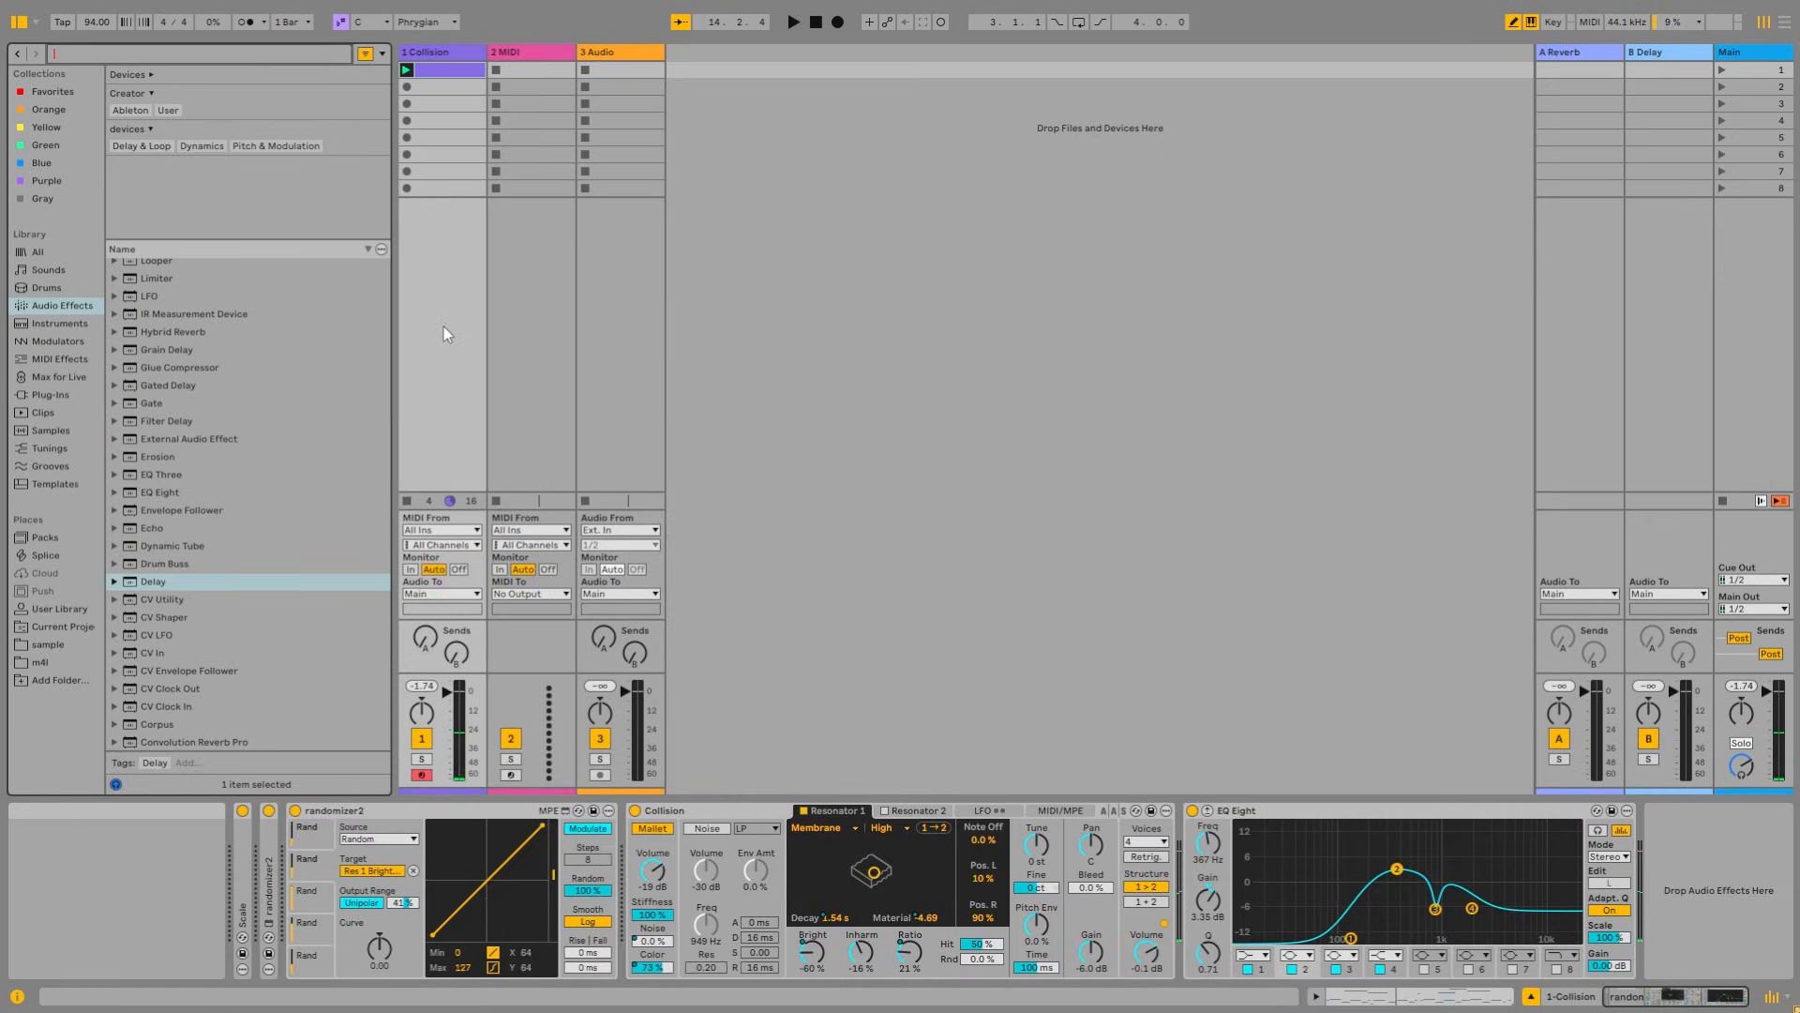
Step: Search the MIDI effects for "rando" and place the Random device at the start of the Collision track's chain
{"action": "type", "text": "rando"}
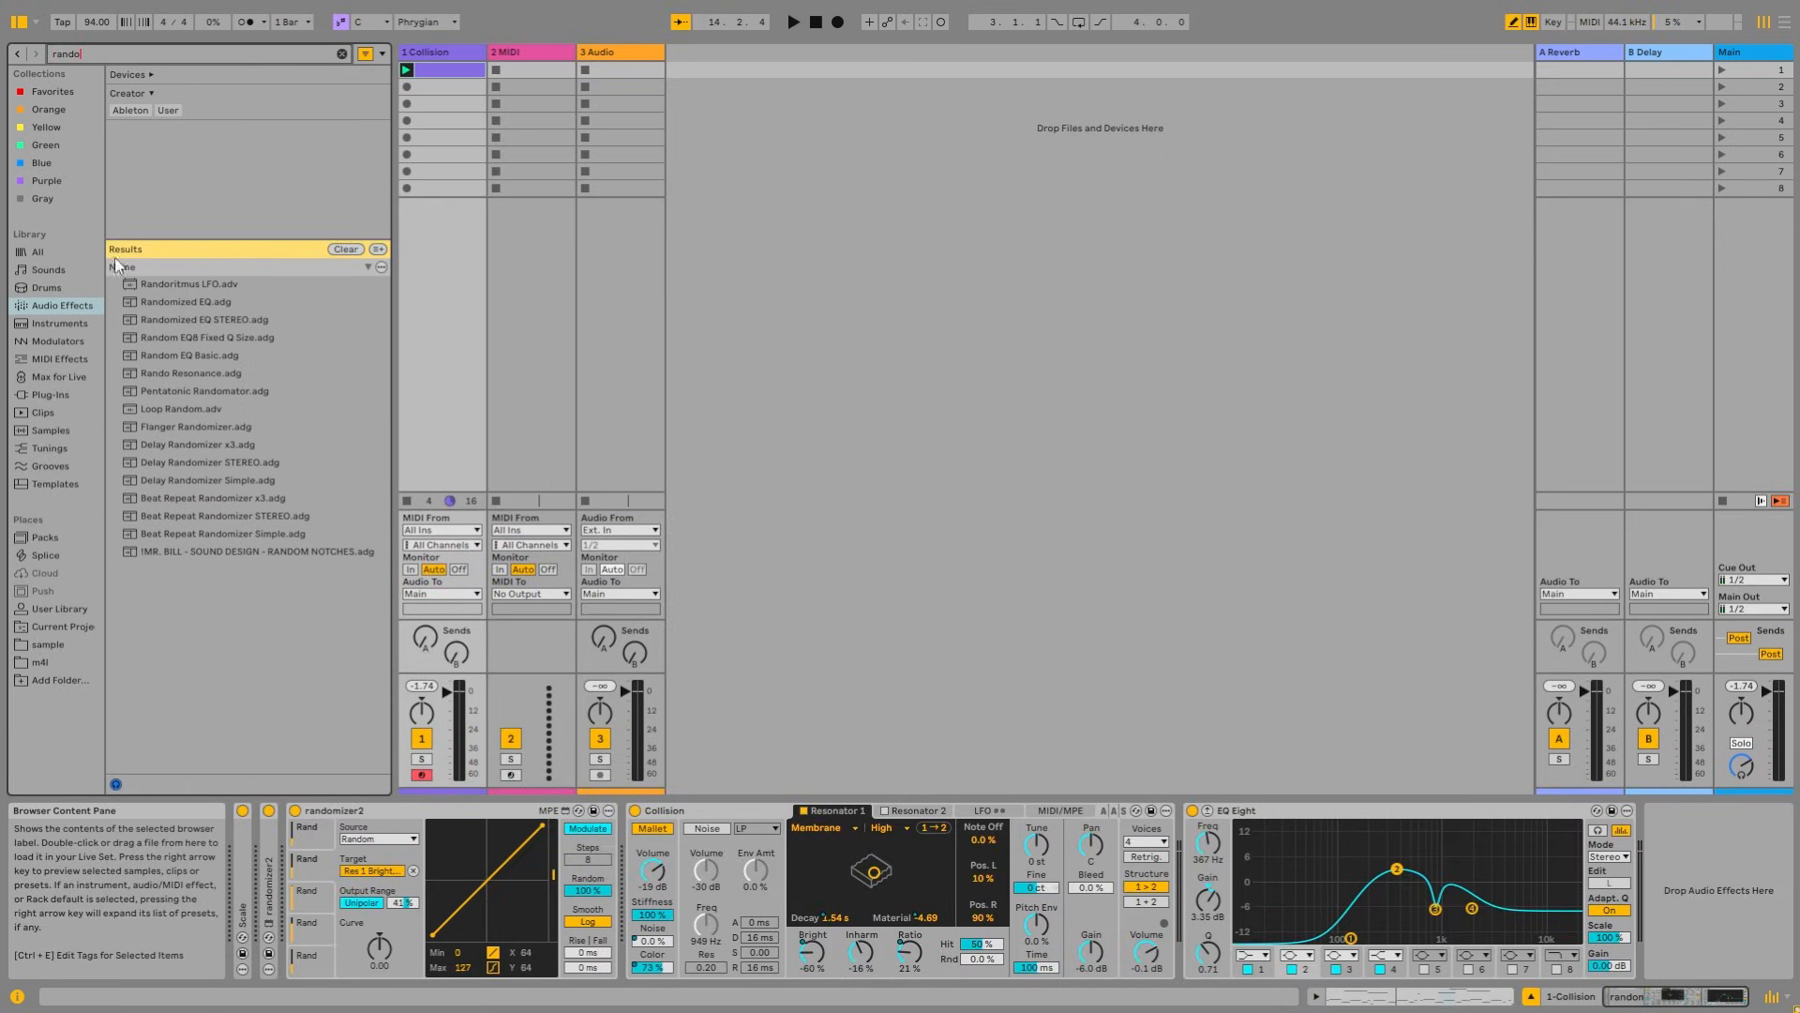
{"action": "left_click", "coordinate": [58, 358]}
{"action": "left_click_drag", "start_coordinate": [188, 182], "coordinate": [235, 840]}
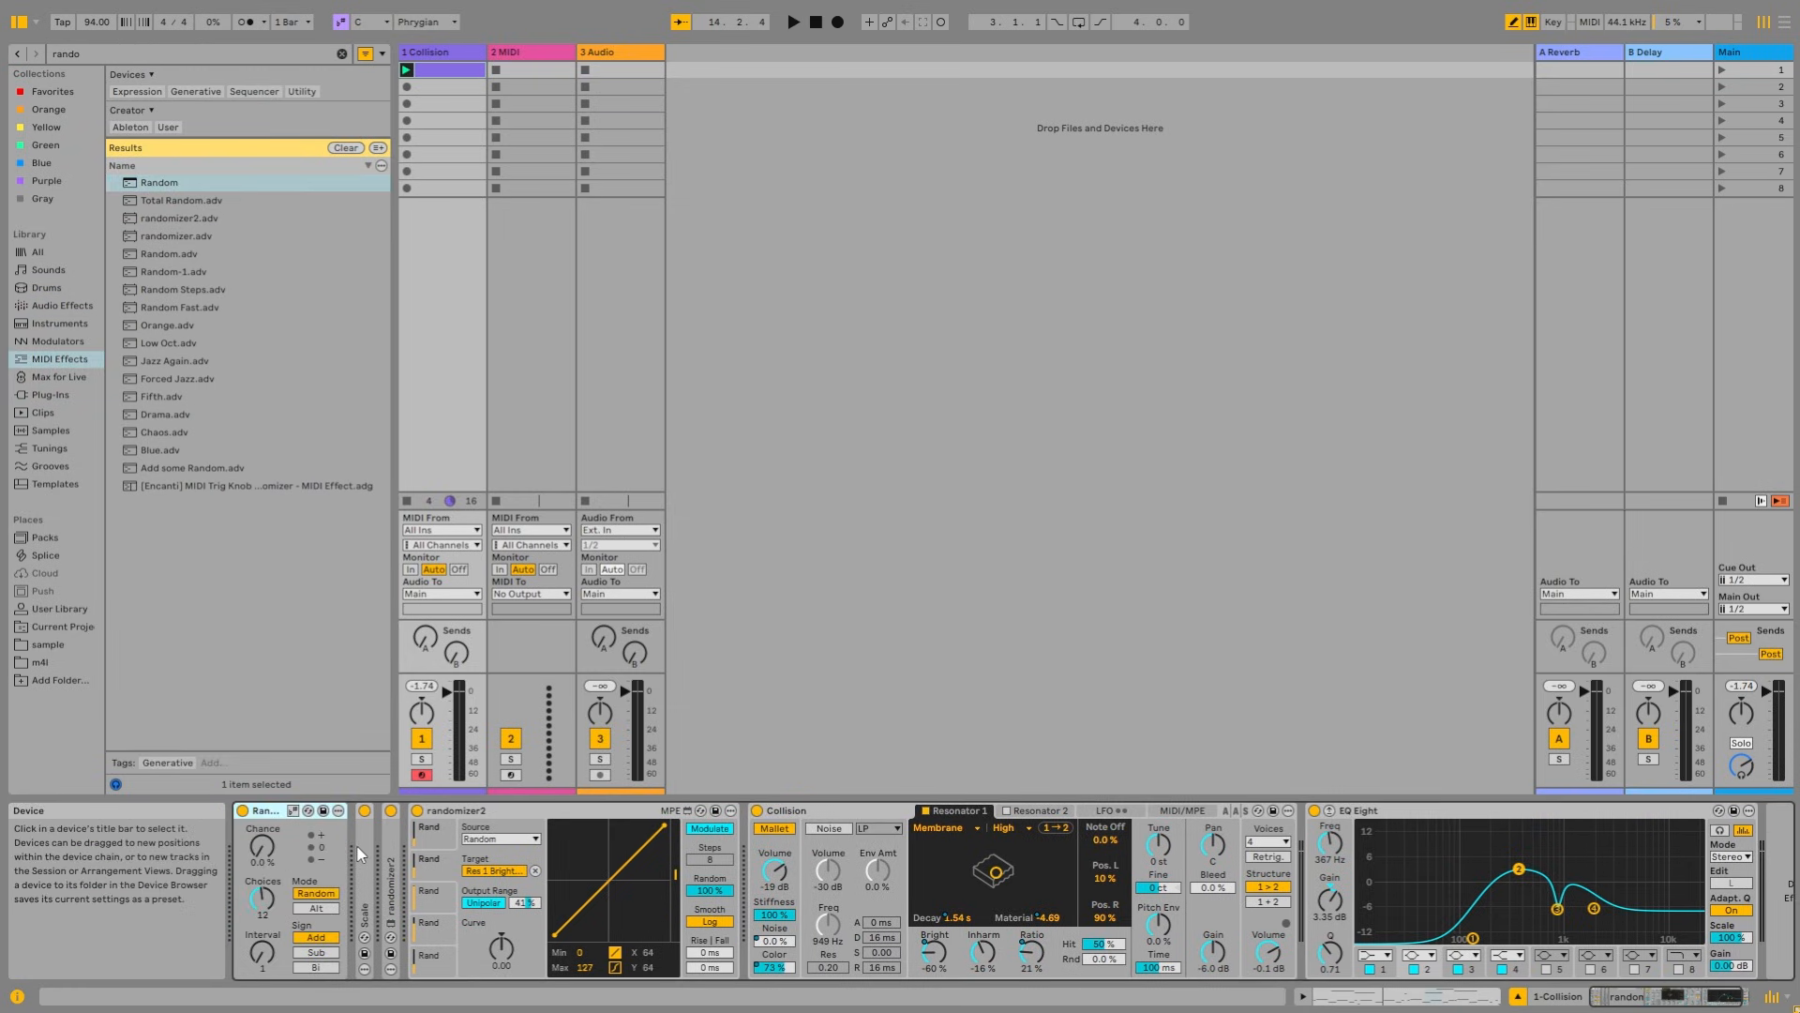
Step: Set Random's chance to about 31% with the Scale device unfolded, and launch the first Collision clip
{"action": "left_click_drag", "start_coordinate": [259, 851], "coordinate": [260, 812]}
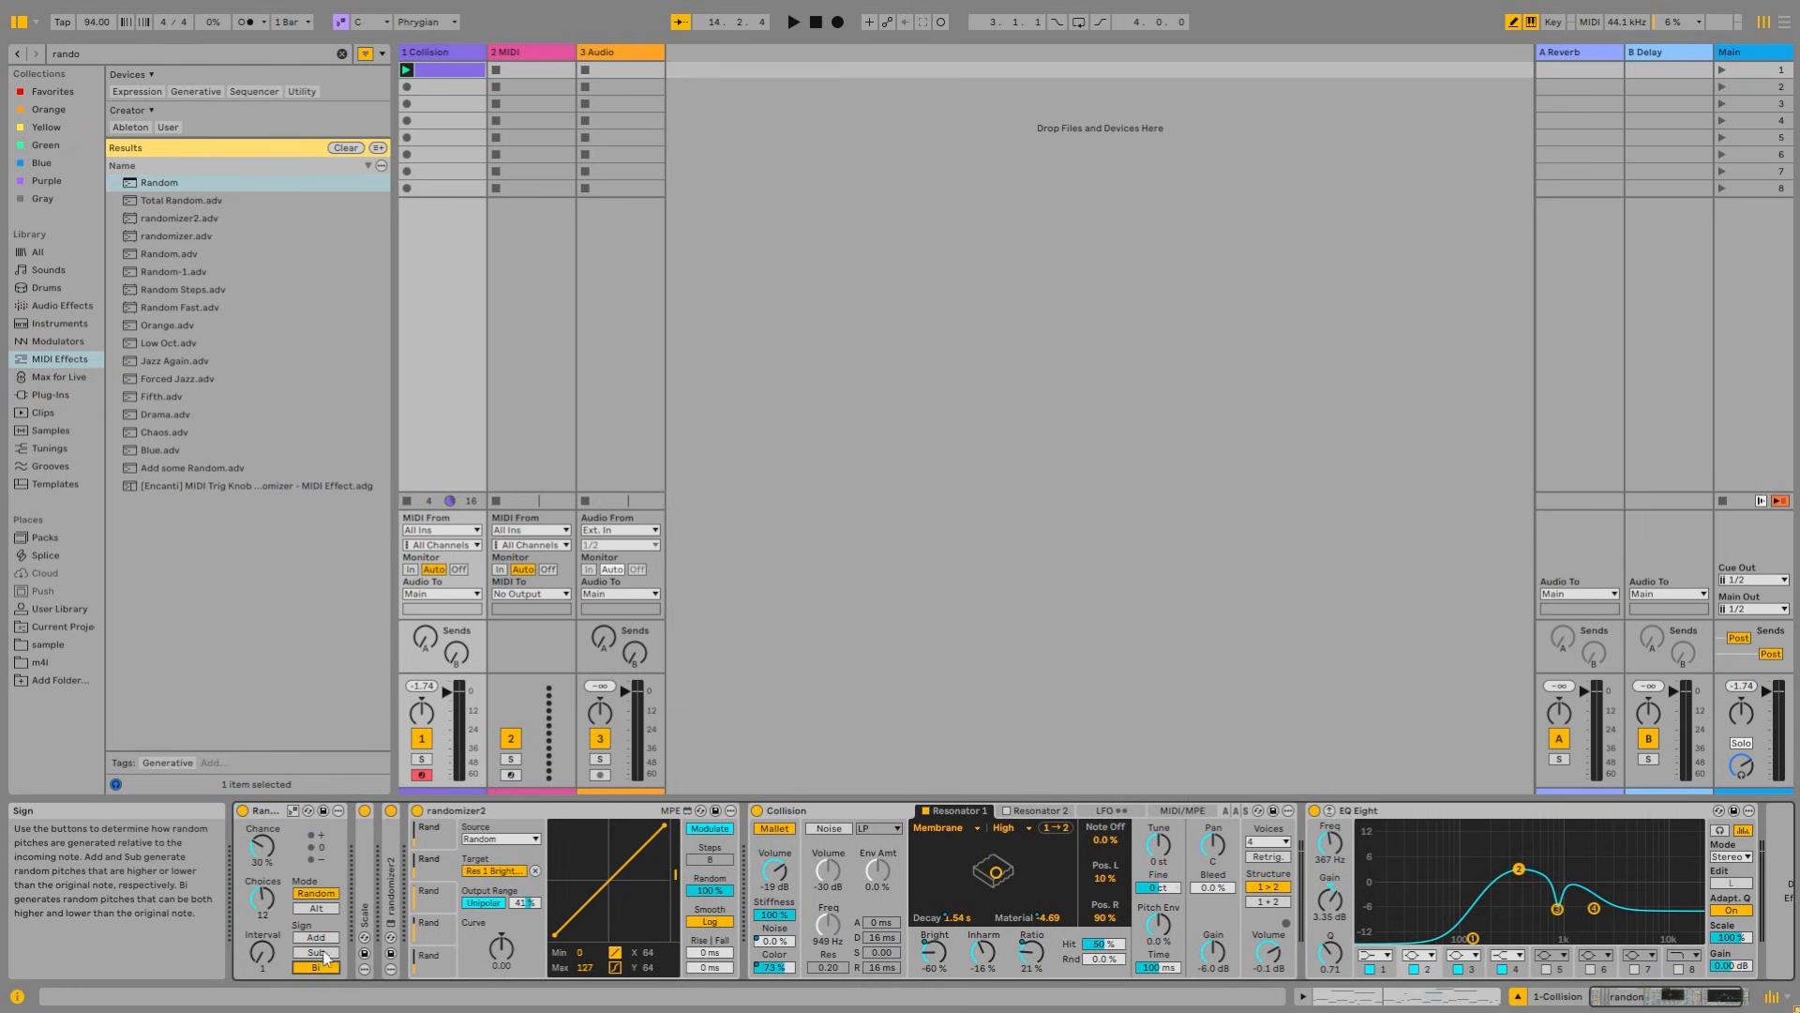
{"action": "double_click", "coordinate": [365, 911]}
{"action": "left_click_drag", "start_coordinate": [261, 847], "coordinate": [262, 845]}
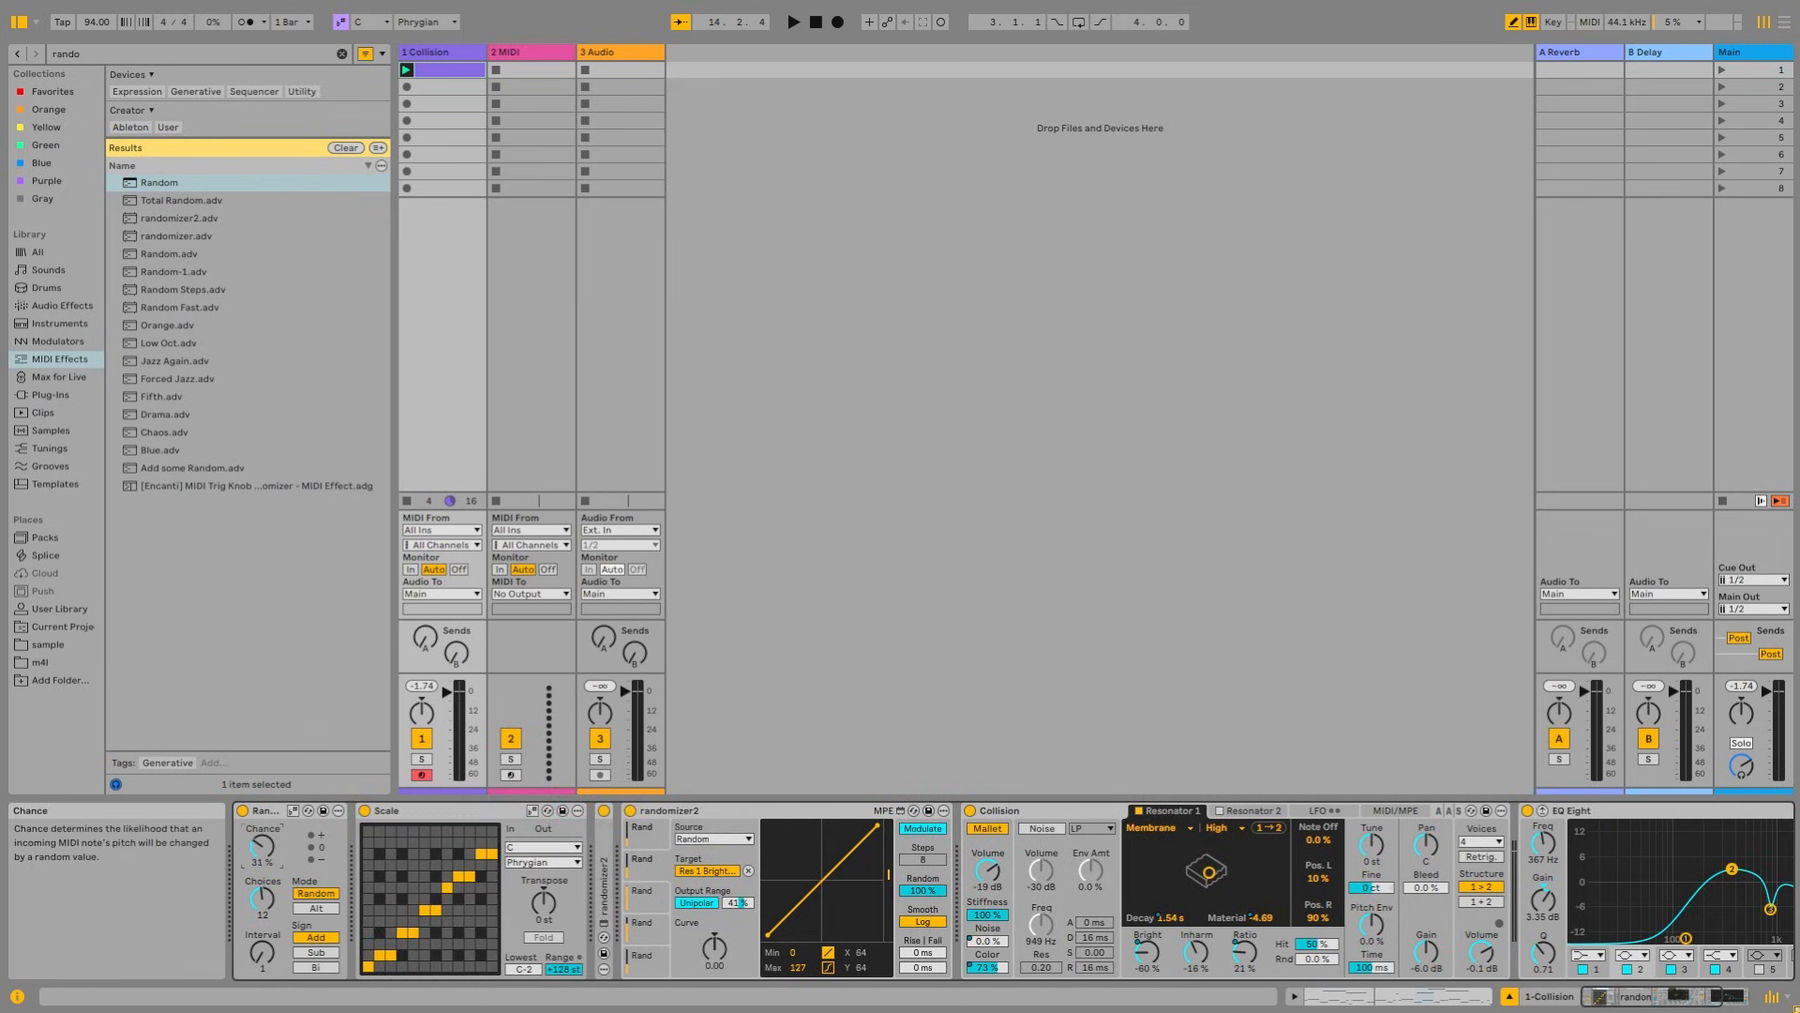
{"action": "left_click", "coordinate": [406, 70]}
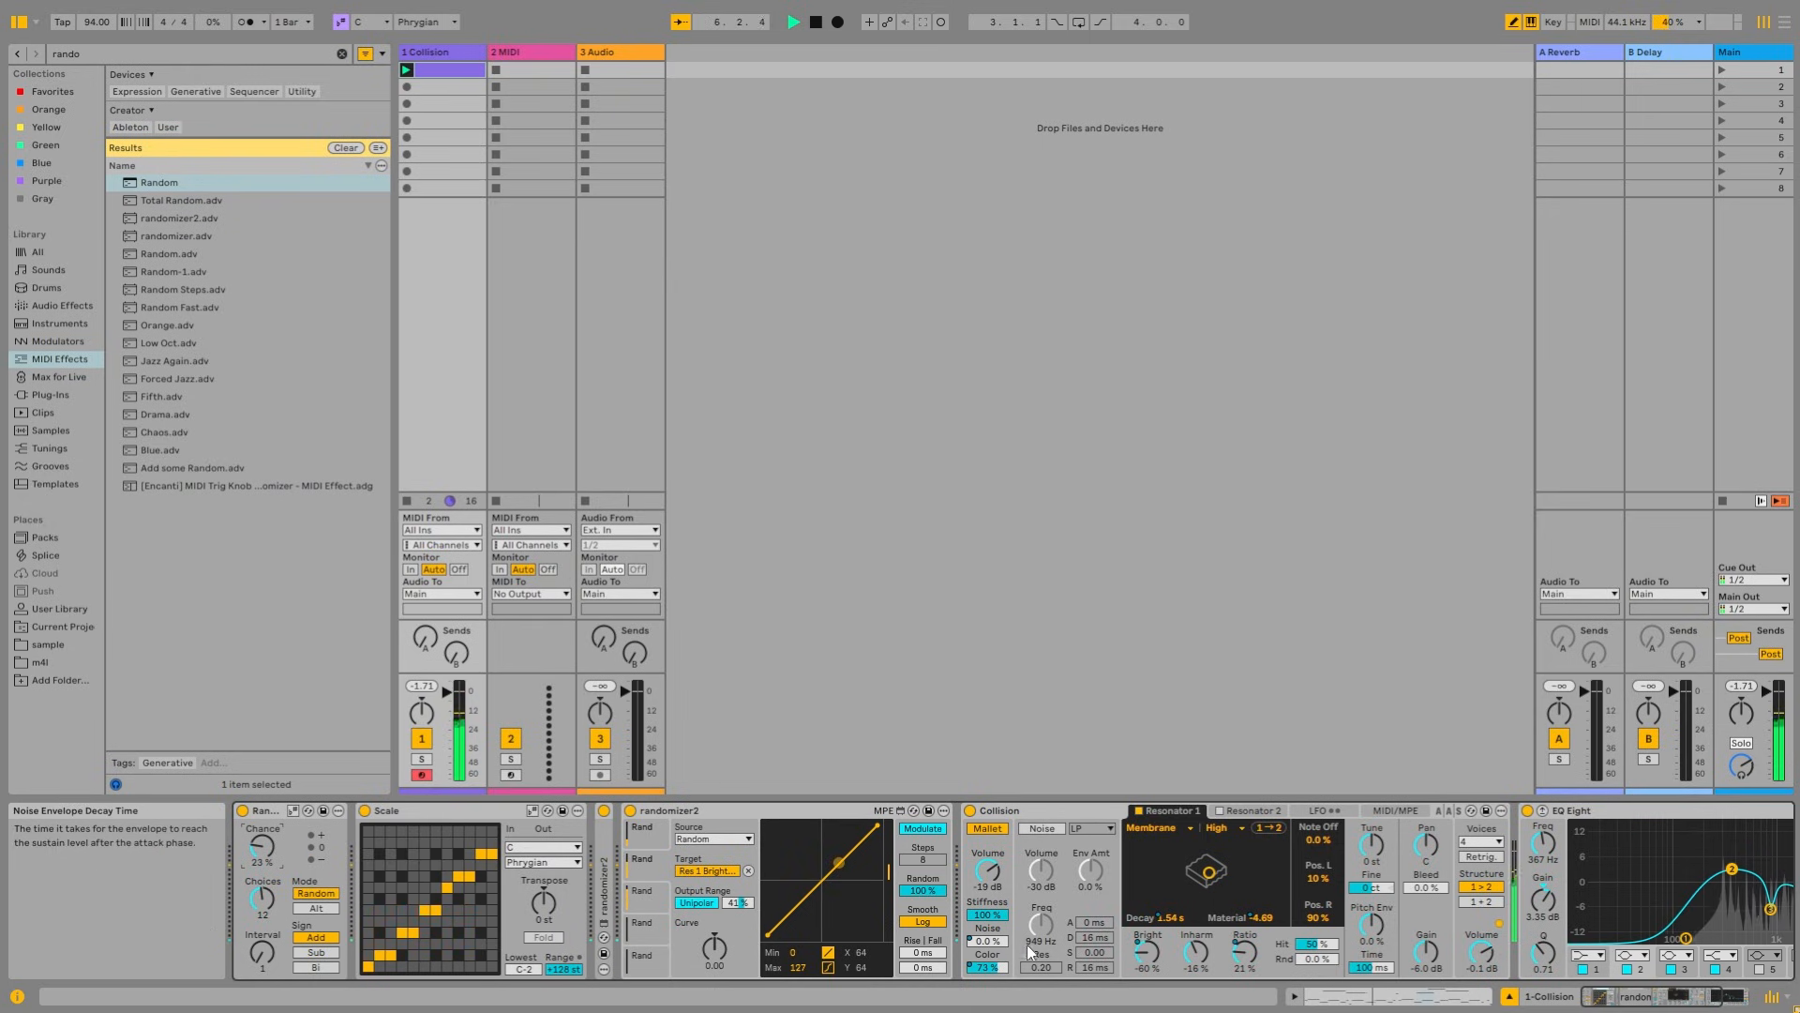
Step: Set the mallet noise color in Collision to 48%
{"action": "left_click_drag", "start_coordinate": [996, 945], "coordinate": [997, 844]}
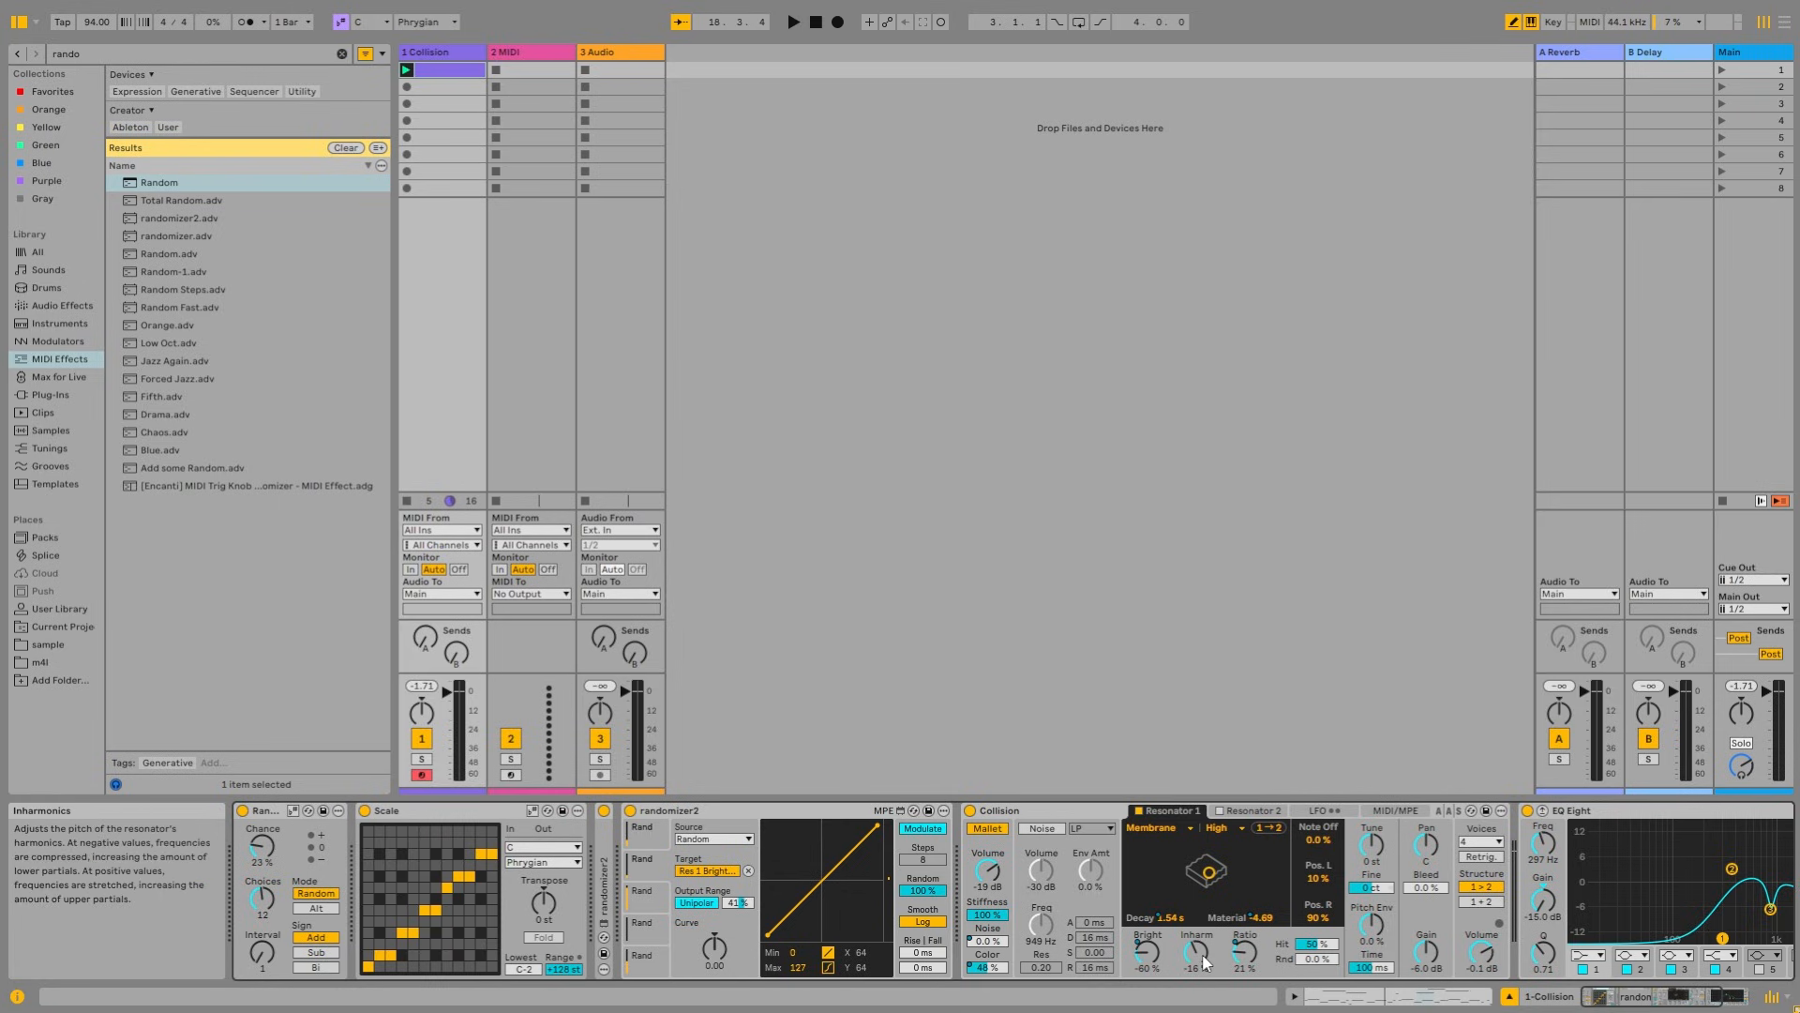
Step: Search the browser for "spectral den" and place spectral denoiser after EQ Eight on the Collision track
{"action": "left_click", "coordinate": [1727, 997]}
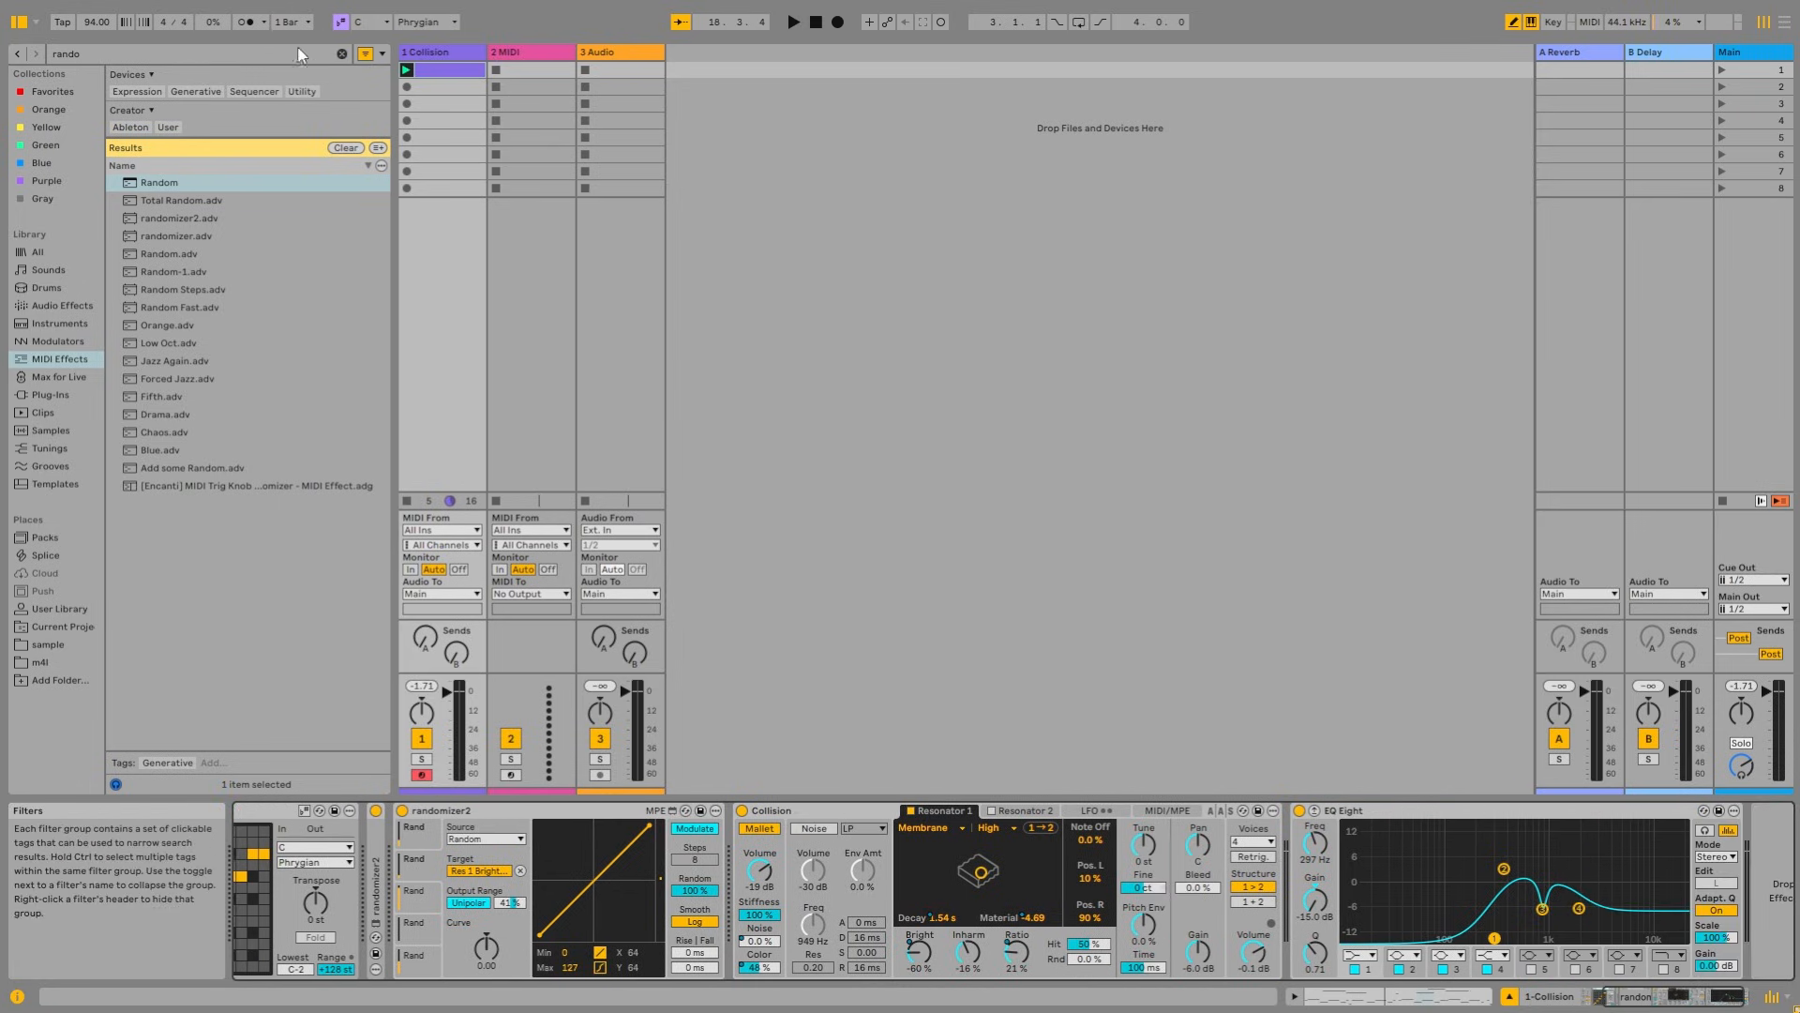
{"action": "left_click", "coordinate": [341, 53]}
{"action": "left_click", "coordinate": [43, 125]}
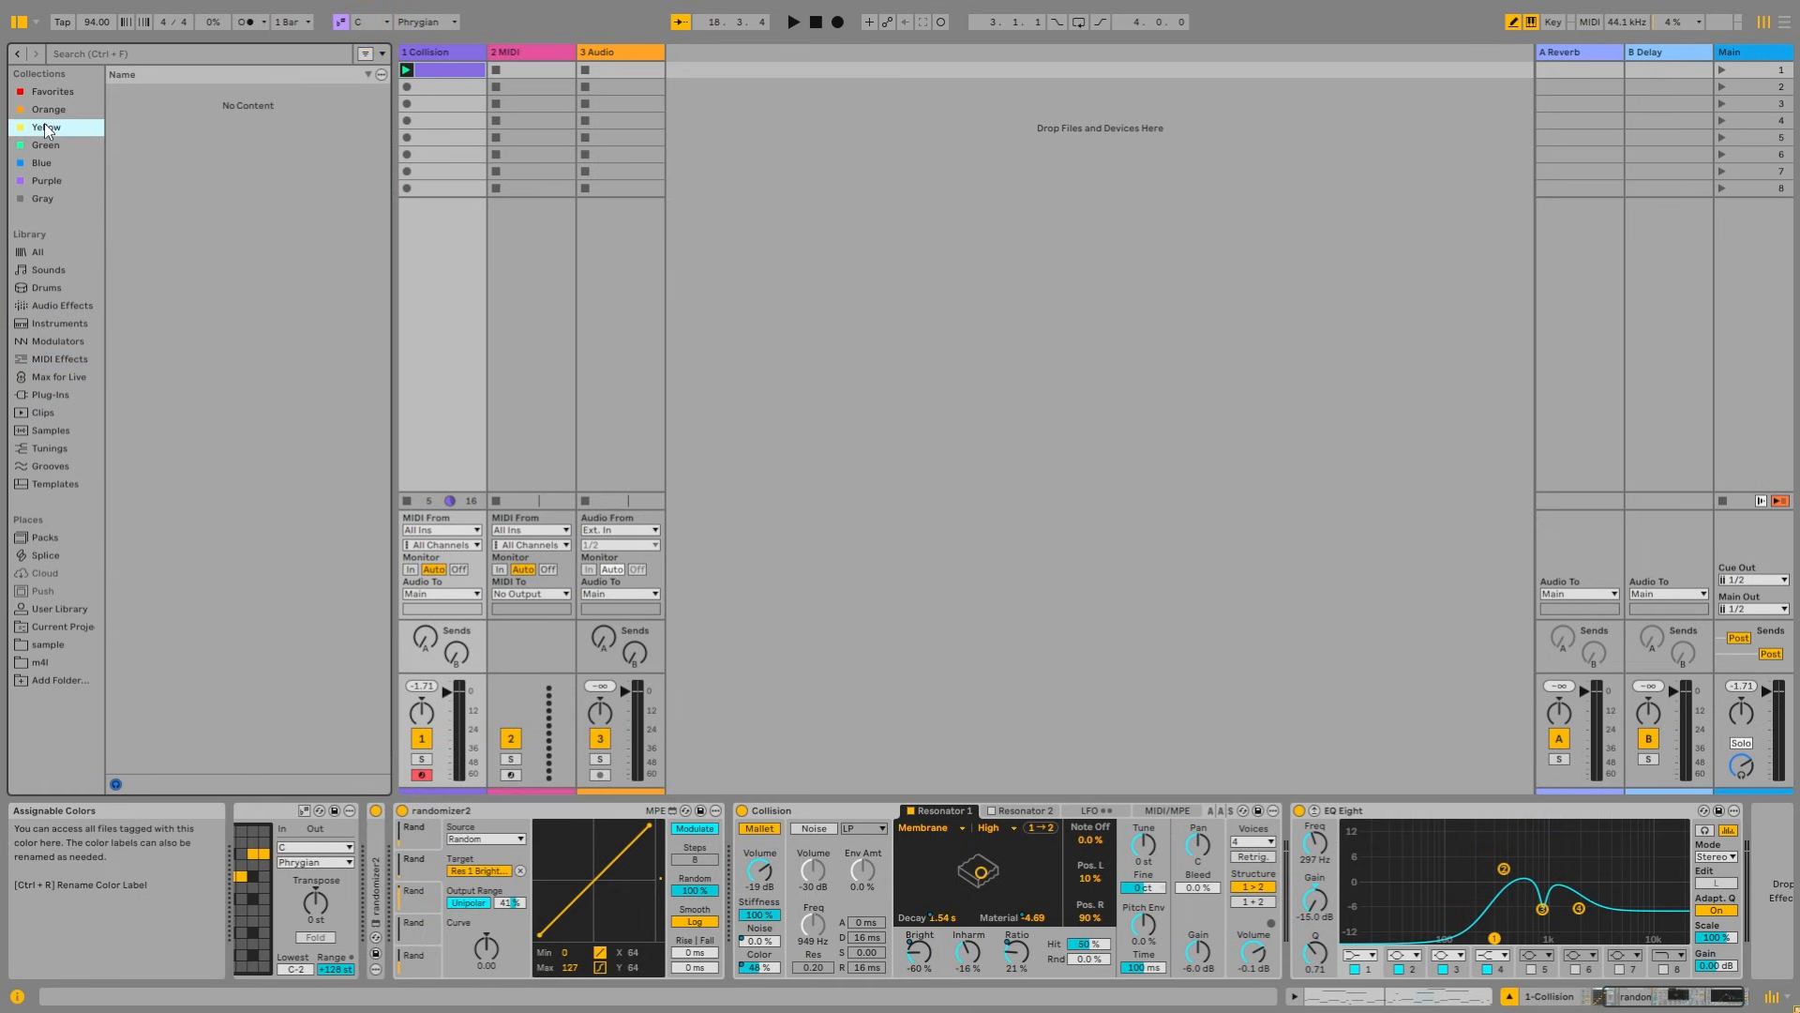
{"action": "left_click", "coordinate": [43, 108]}
{"action": "left_click", "coordinate": [233, 182]}
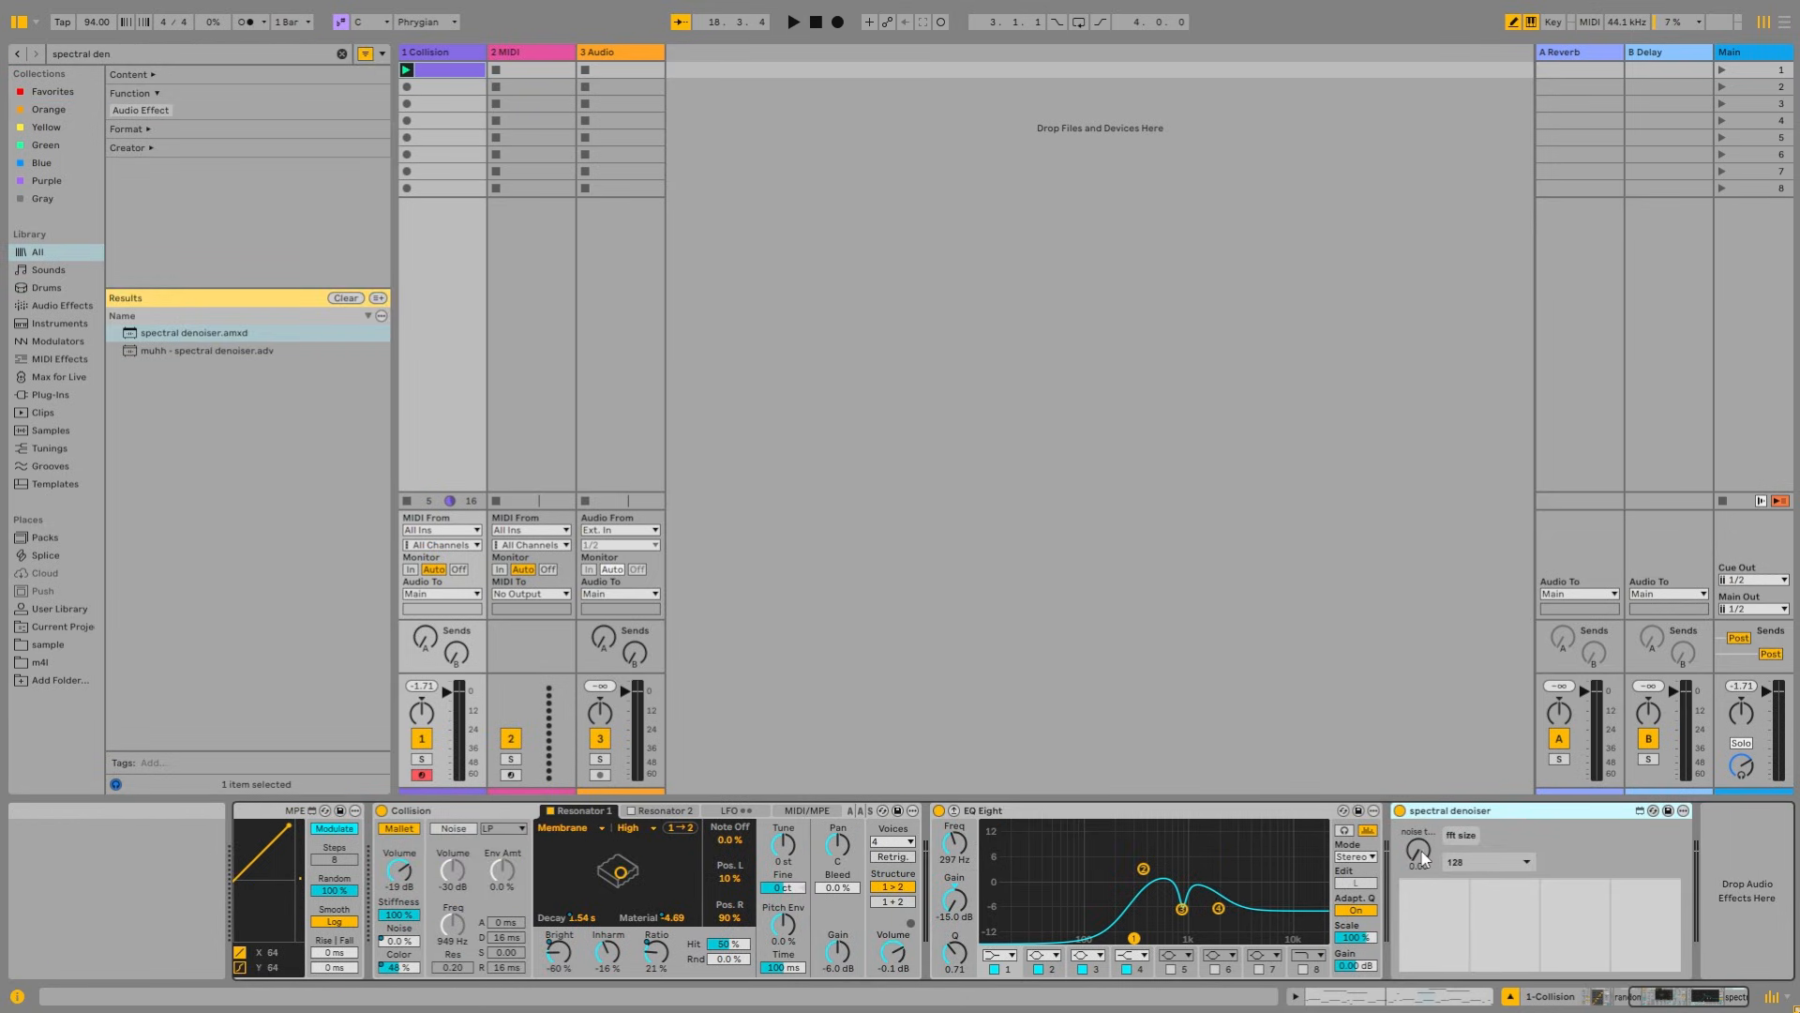
Step: Set the spectral denoiser's FFT size to 2048 and its noise threshold to about 4.25 while auditioning the clip
{"action": "left_click", "coordinate": [1419, 852]}
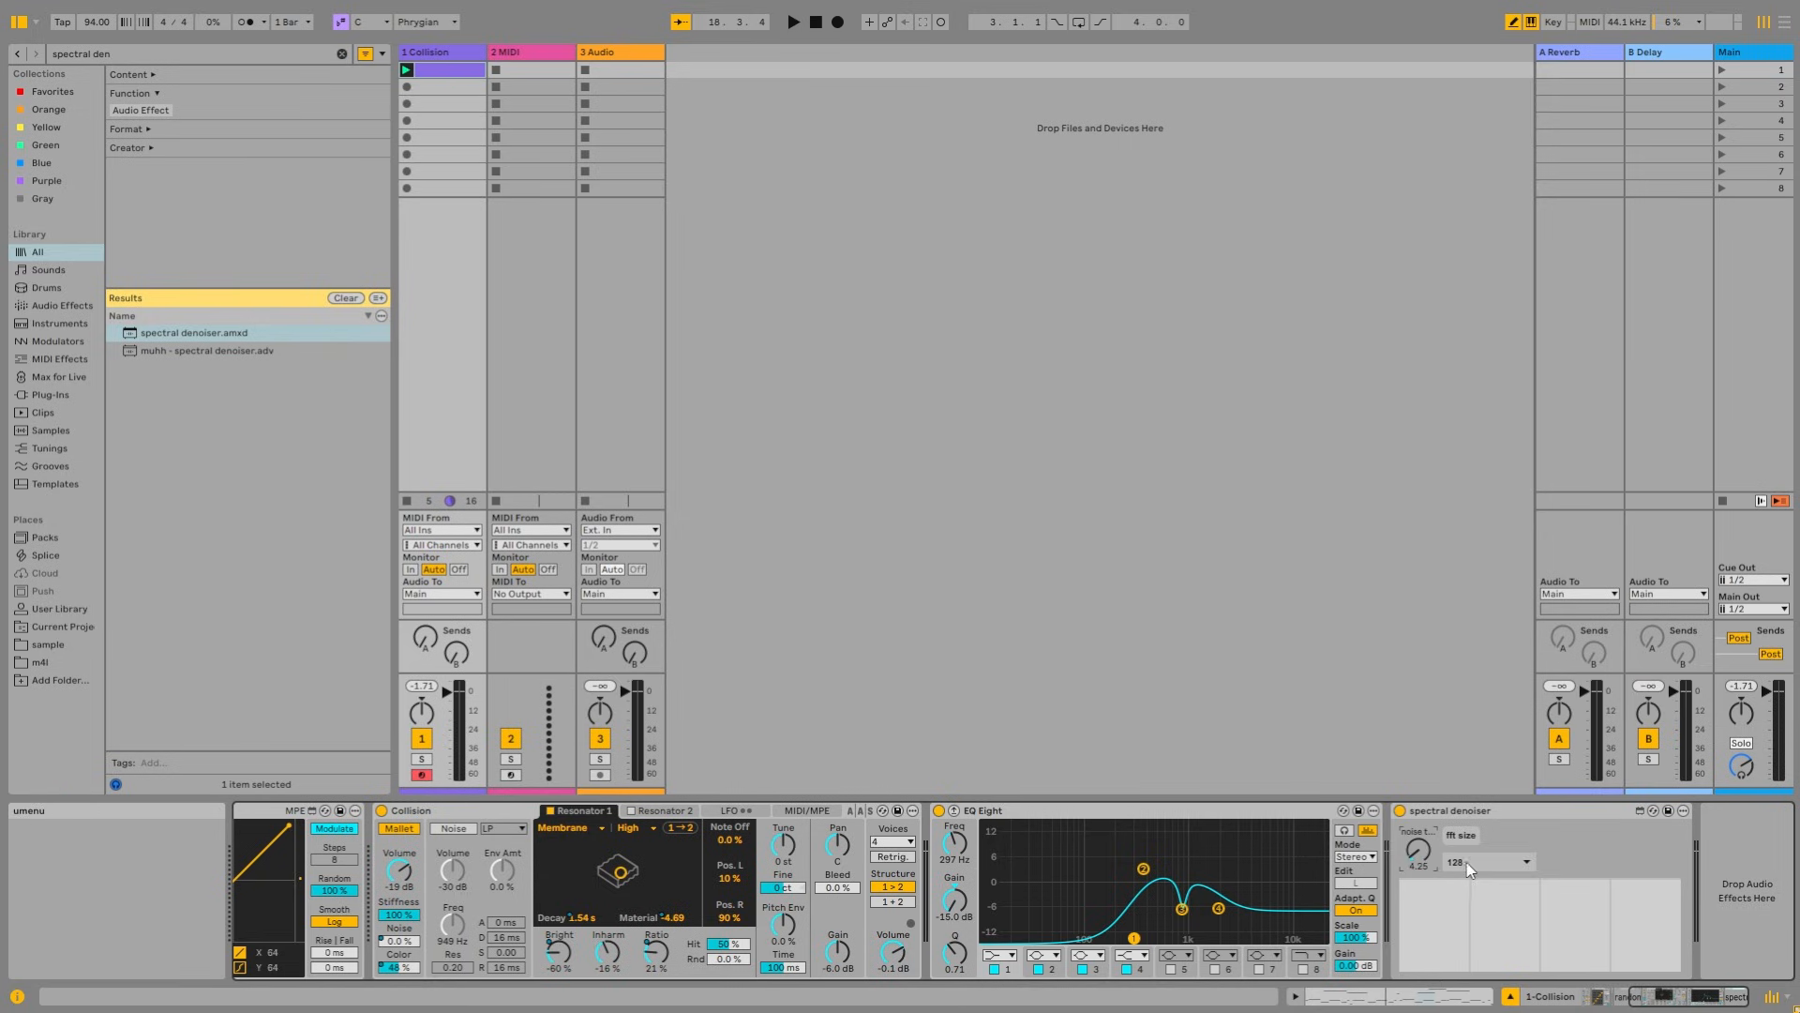
{"action": "left_click", "coordinate": [1465, 928]}
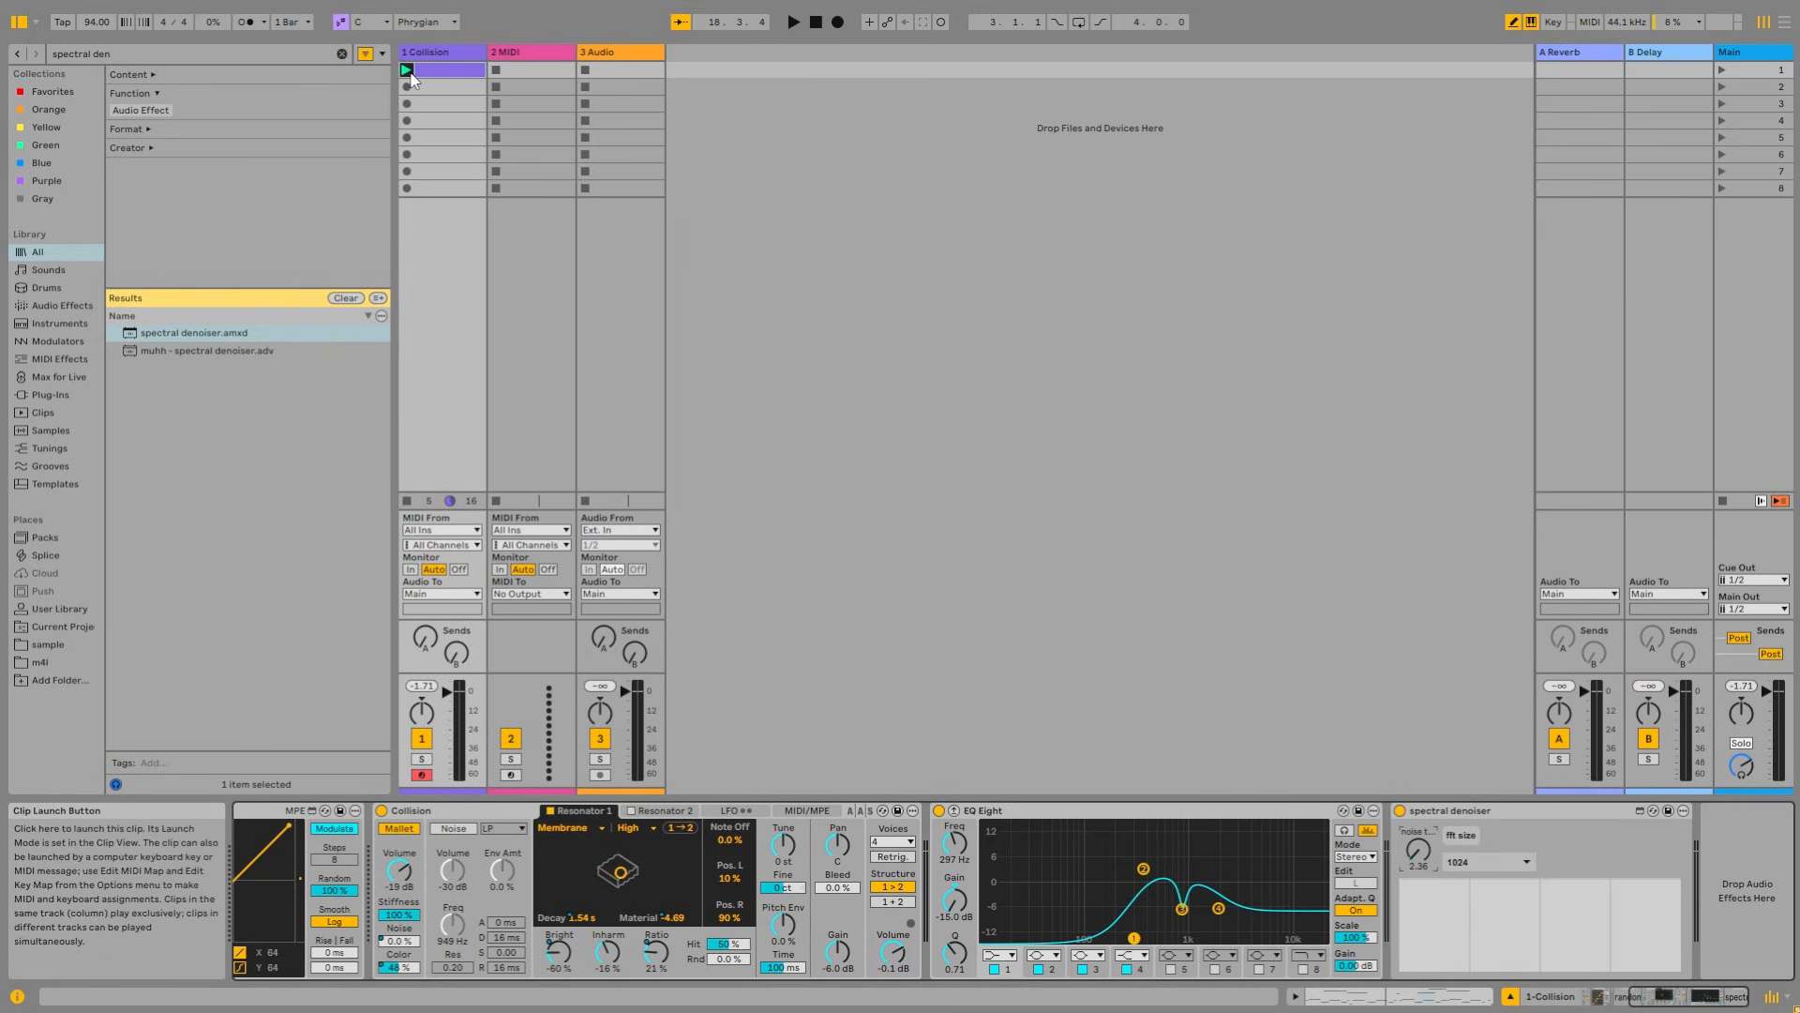
{"action": "key", "text": "space"}
{"action": "left_click_drag", "start_coordinate": [1418, 852], "coordinate": [1418, 838]}
{"action": "key", "text": "space"}
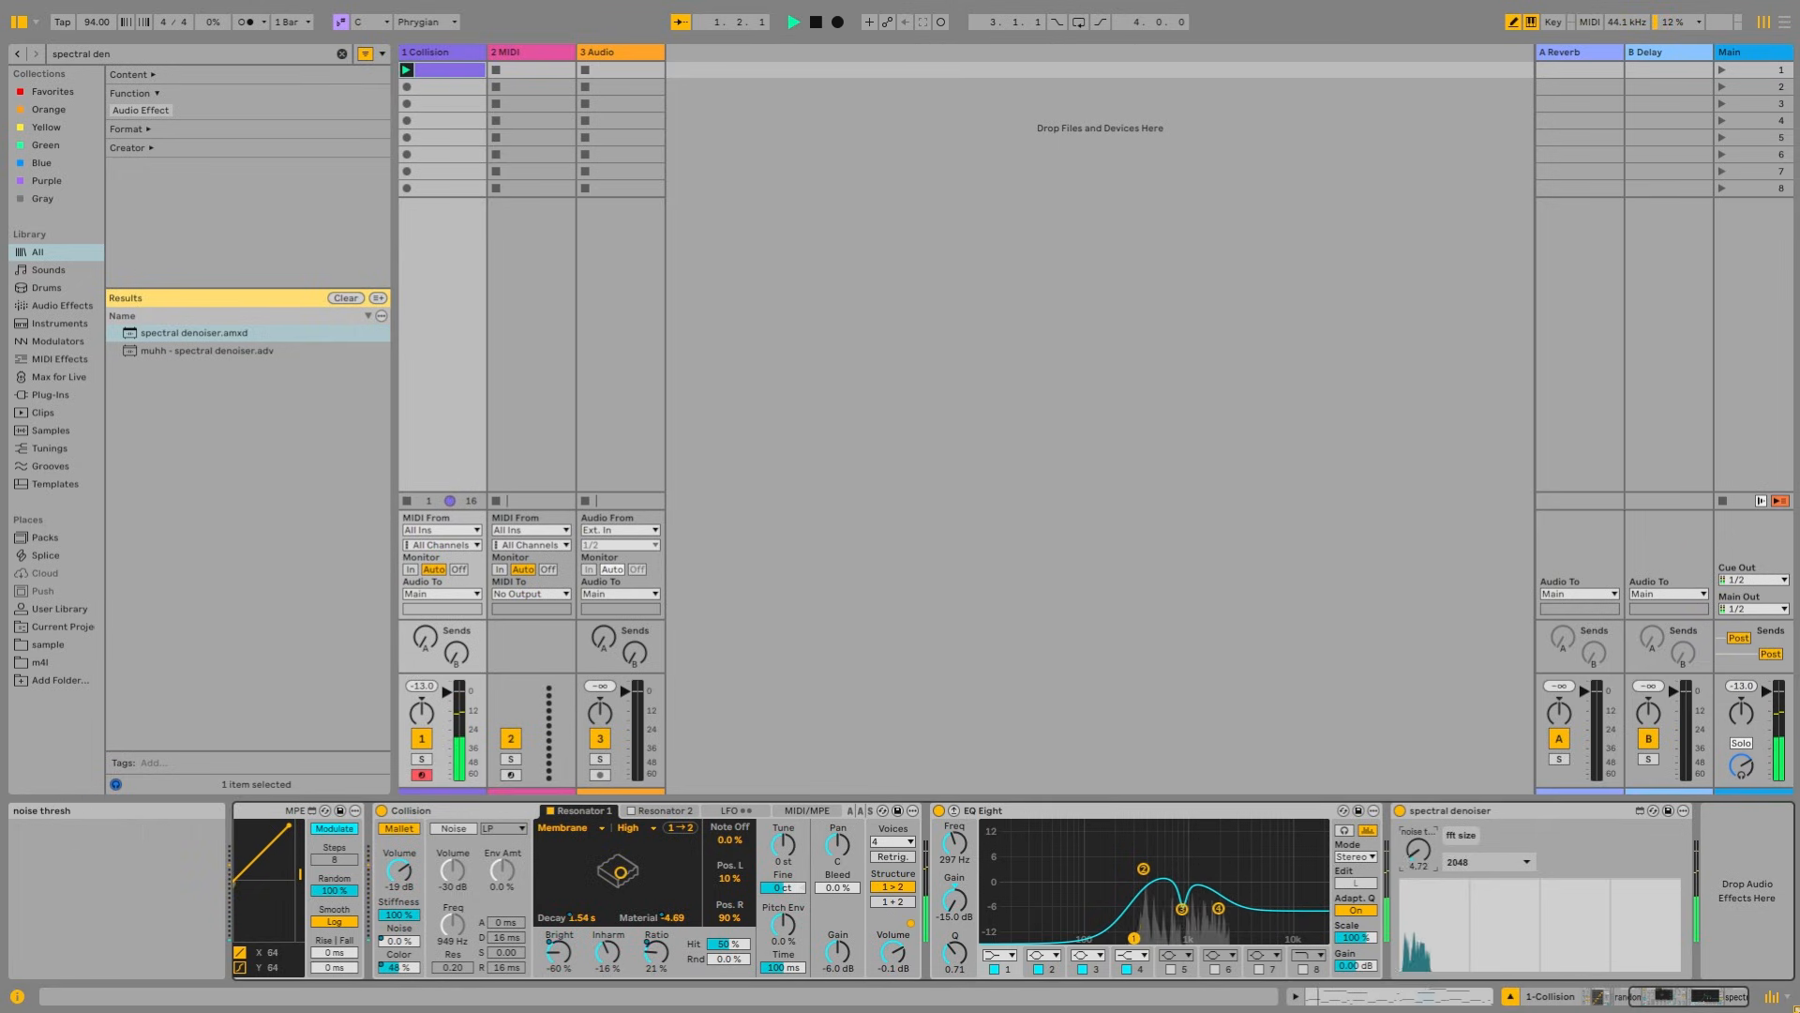
{"action": "left_click_drag", "start_coordinate": [1417, 851], "coordinate": [1418, 851]}
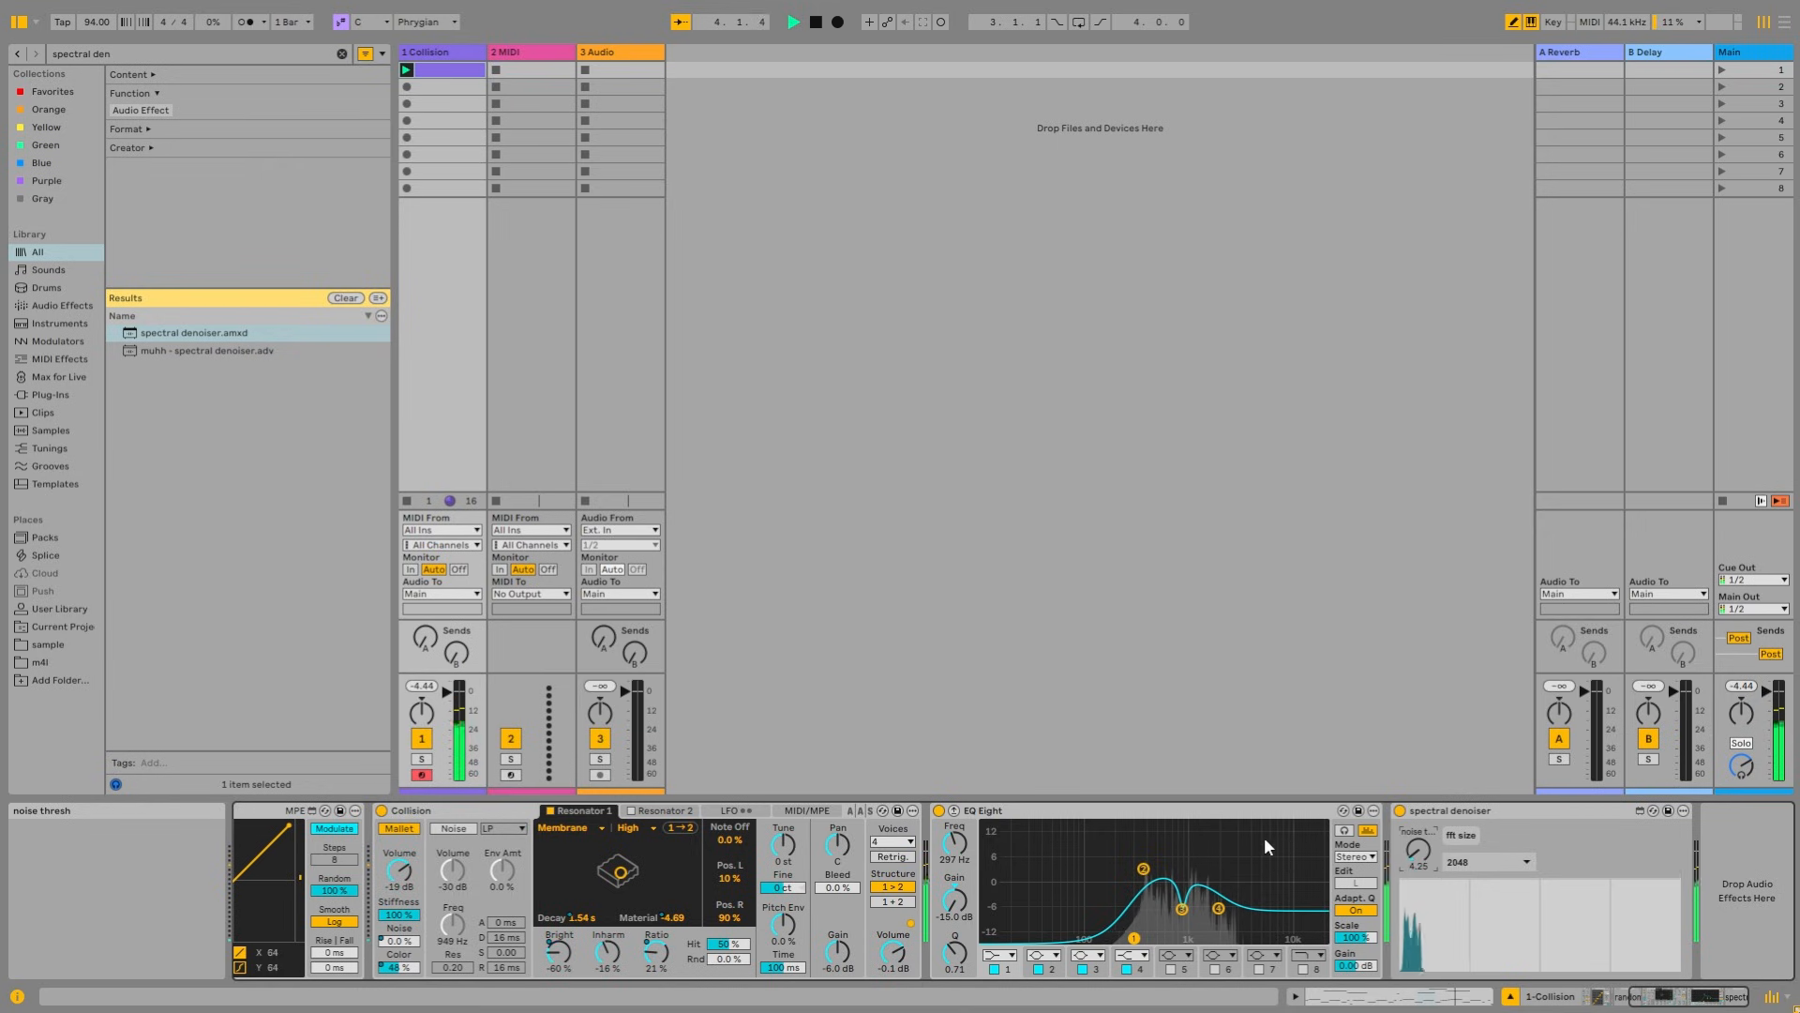
Step: Fold EQ Eight, stop playback, and remap randomizer2's Res 1 Brightness target to the spectral denoiser's noise threshold
{"action": "double_click", "coordinate": [1028, 816]}
{"action": "key", "text": "space"}
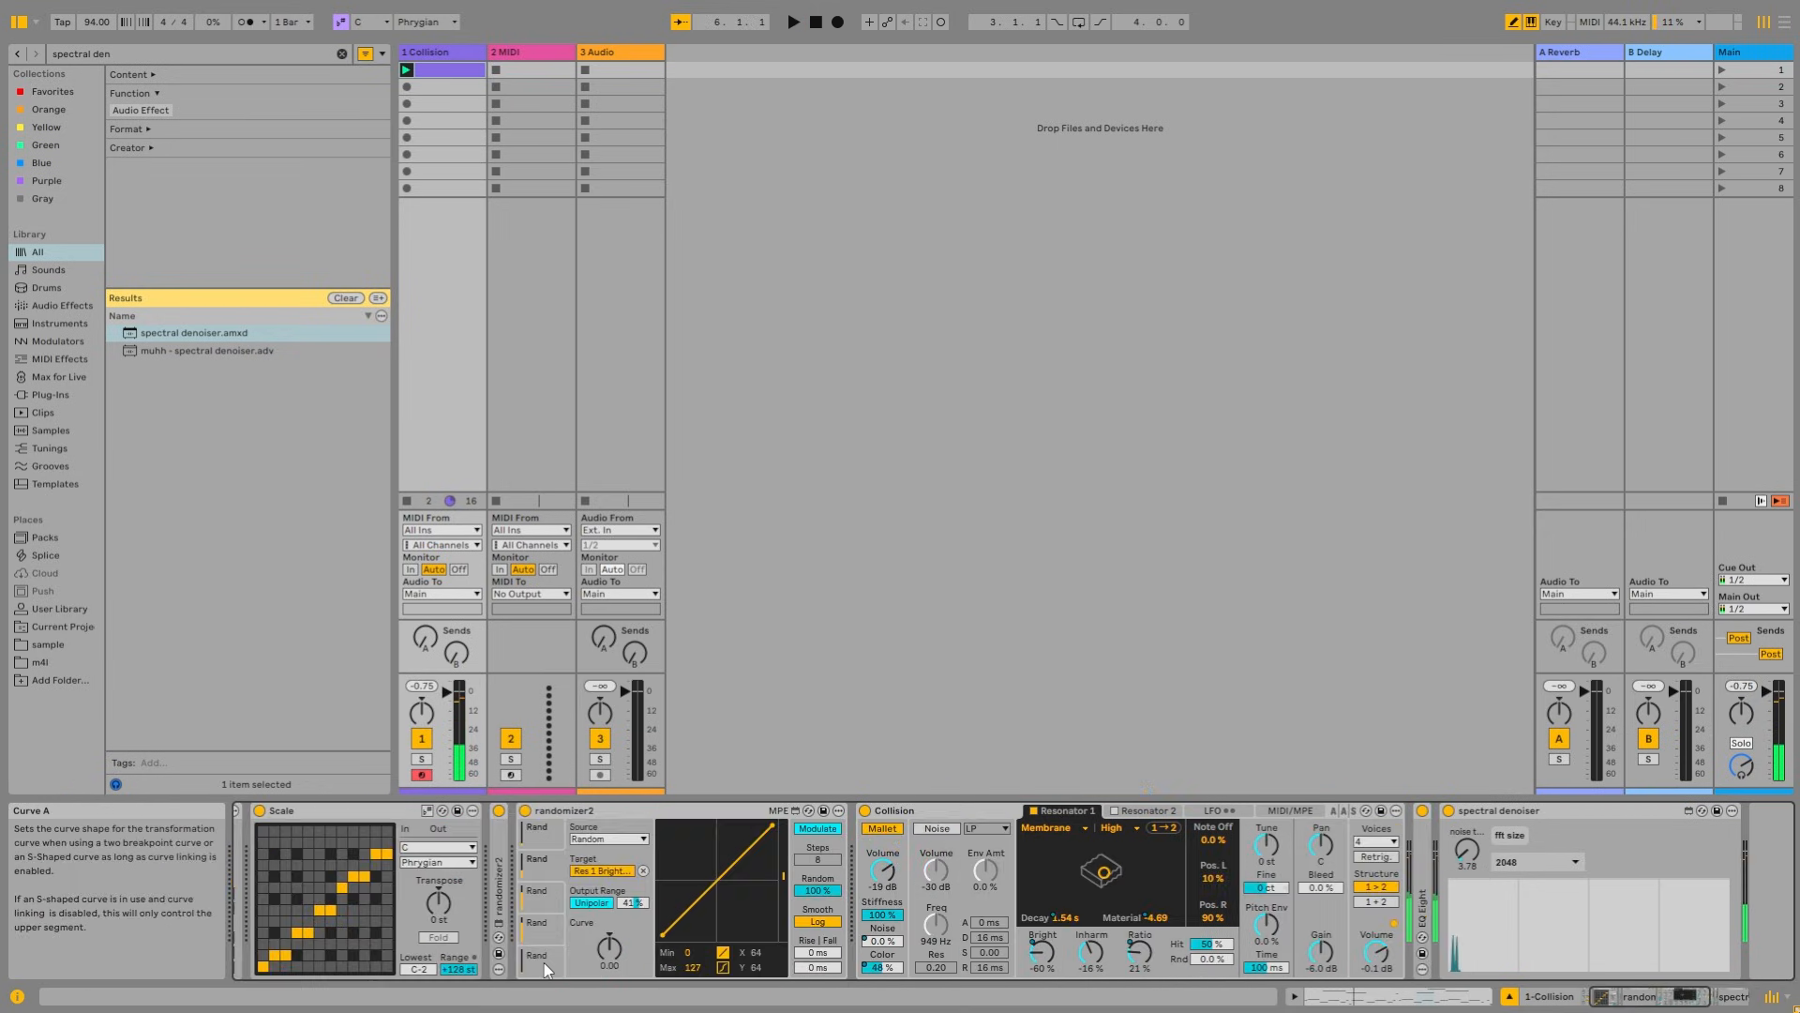
{"action": "left_click", "coordinate": [643, 870]}
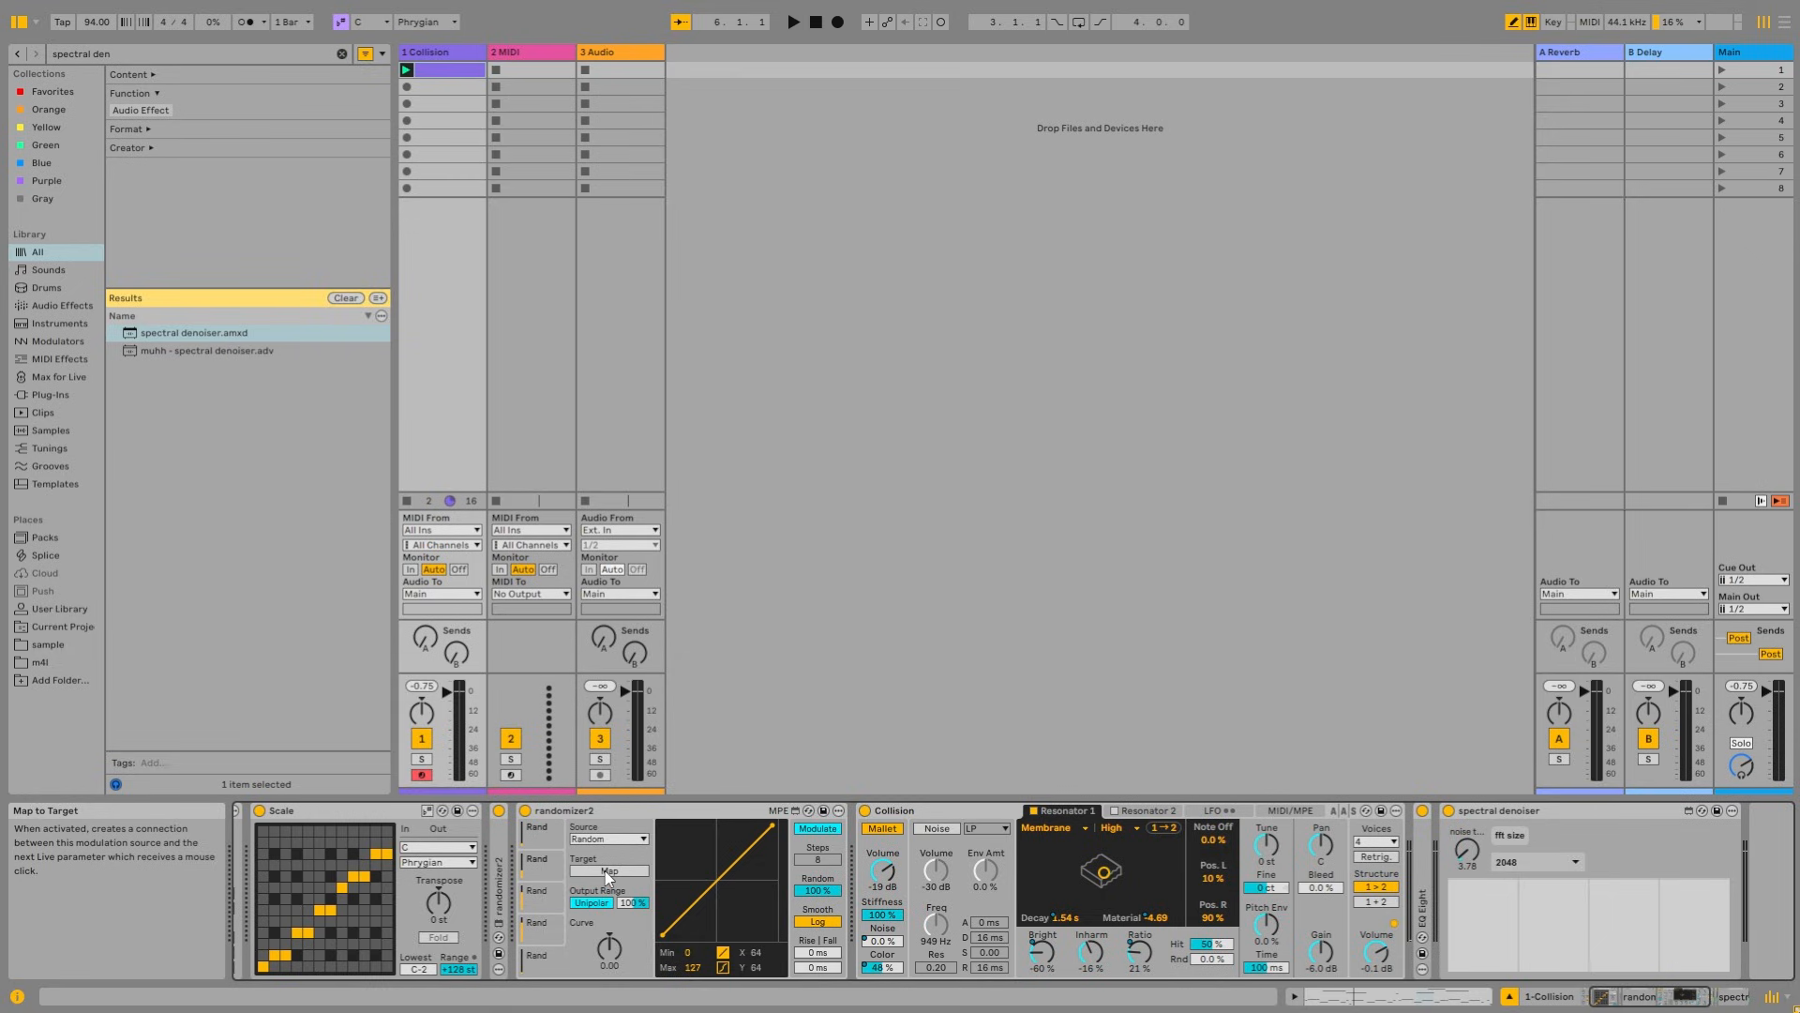
{"action": "left_click", "coordinate": [607, 871]}
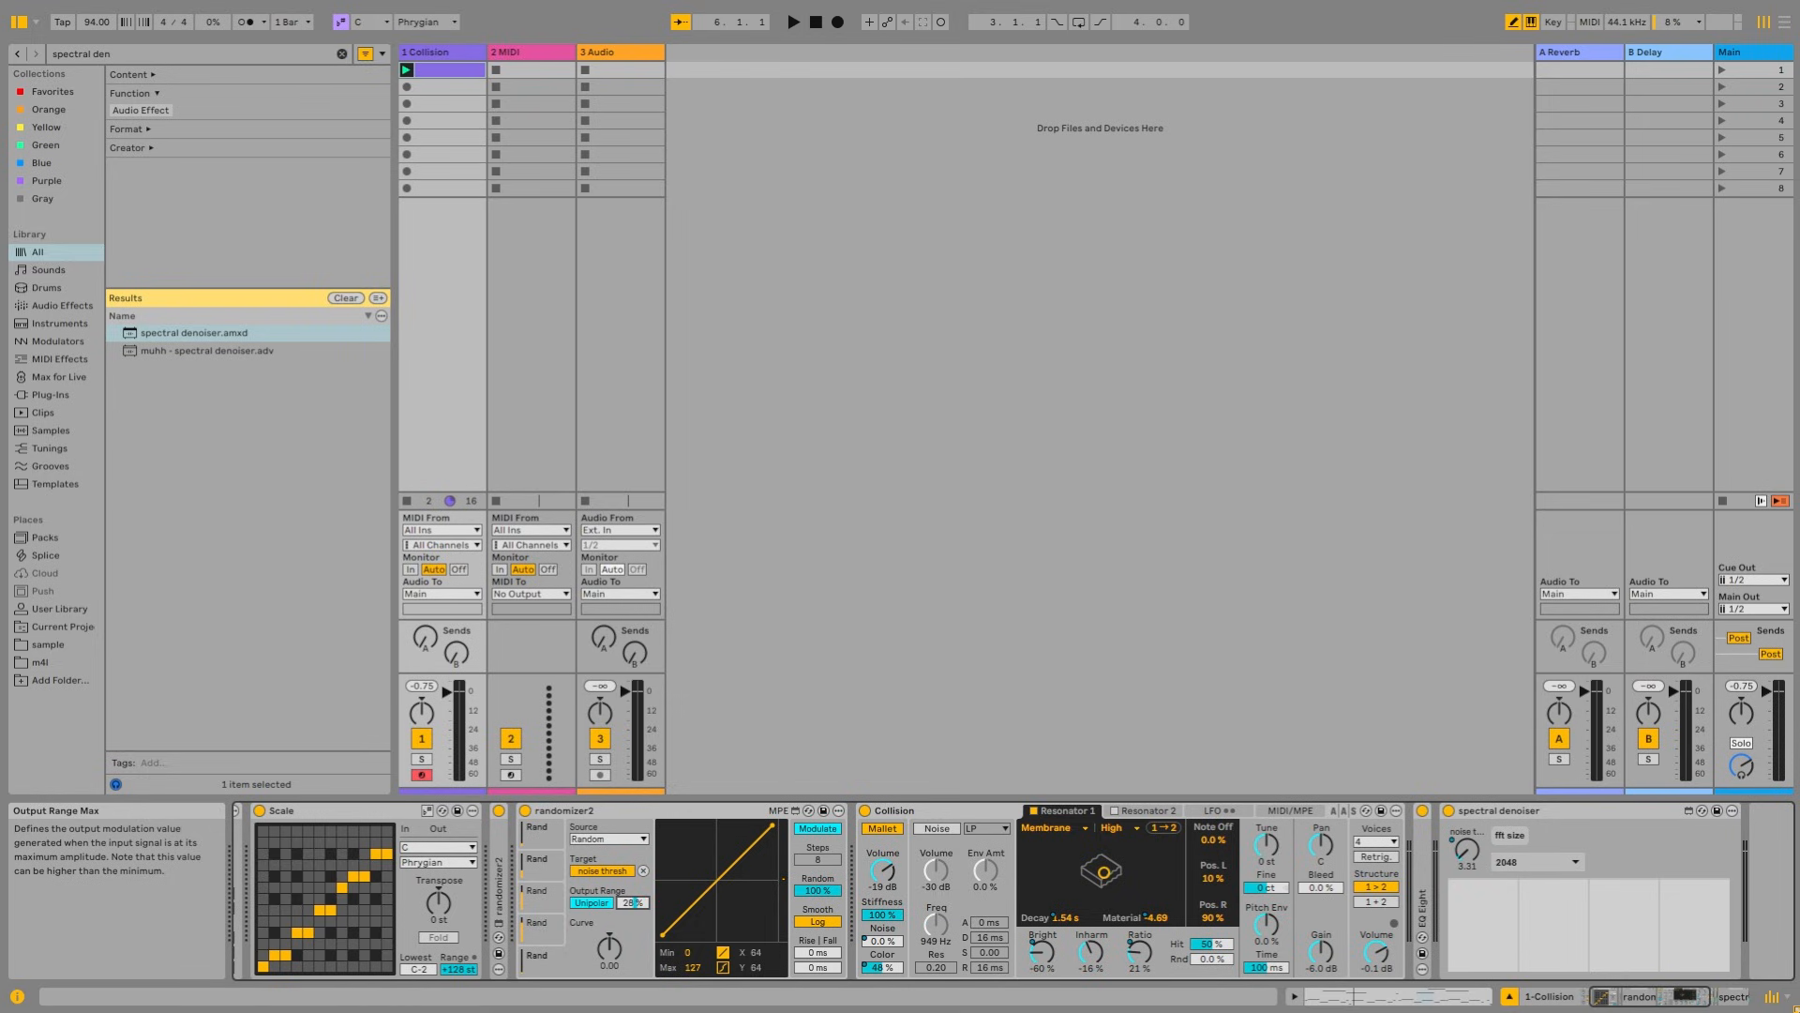
Step: Set randomizer2's maximum output range to 7% and the denoiser's noise threshold to about 3.31 during playback
{"action": "key", "text": "space"}
{"action": "left_click_drag", "start_coordinate": [639, 904], "coordinate": [639, 923]}
{"action": "left_click", "coordinate": [1466, 850]}
{"action": "left_click", "coordinate": [634, 904]}
{"action": "left_click_drag", "start_coordinate": [635, 904], "coordinate": [635, 902]}
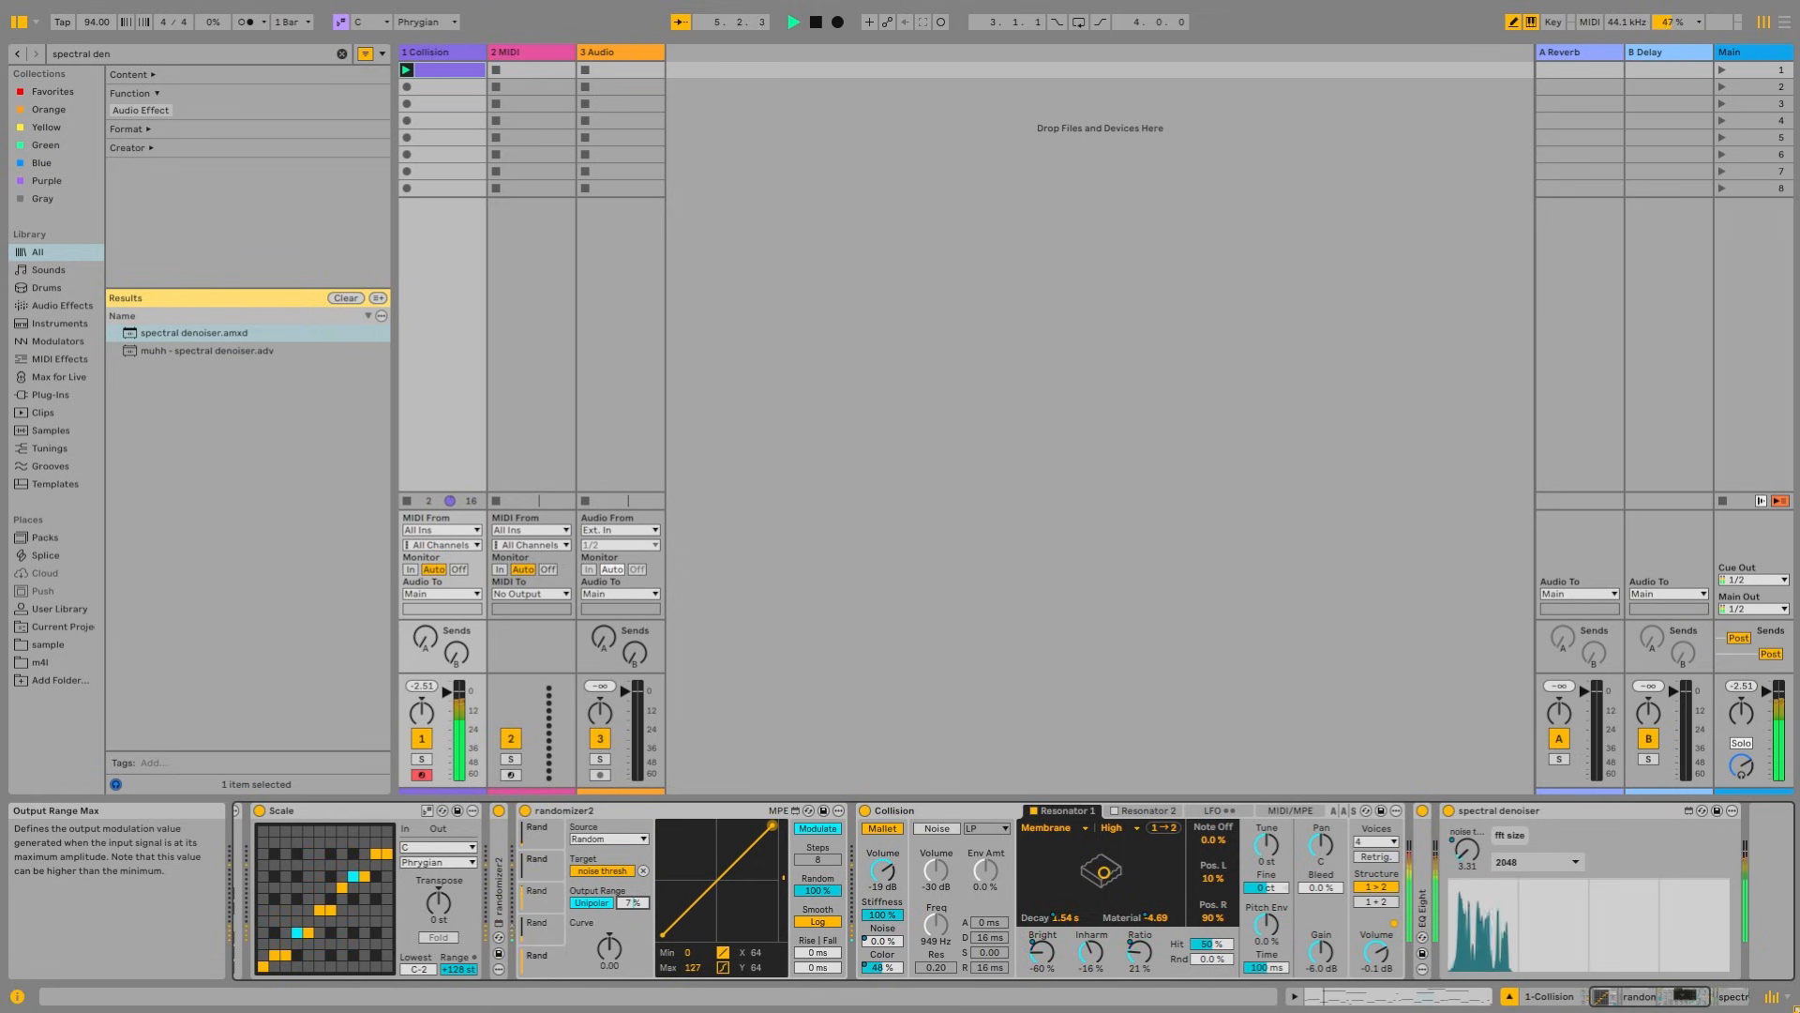
Step: Stop playback, clear the browser search, and add a second EQ Eight from the audio effects after the spectral denoiser
{"action": "left_click", "coordinate": [1731, 995]}
{"action": "left_click", "coordinate": [1463, 900]}
{"action": "key", "text": "space"}
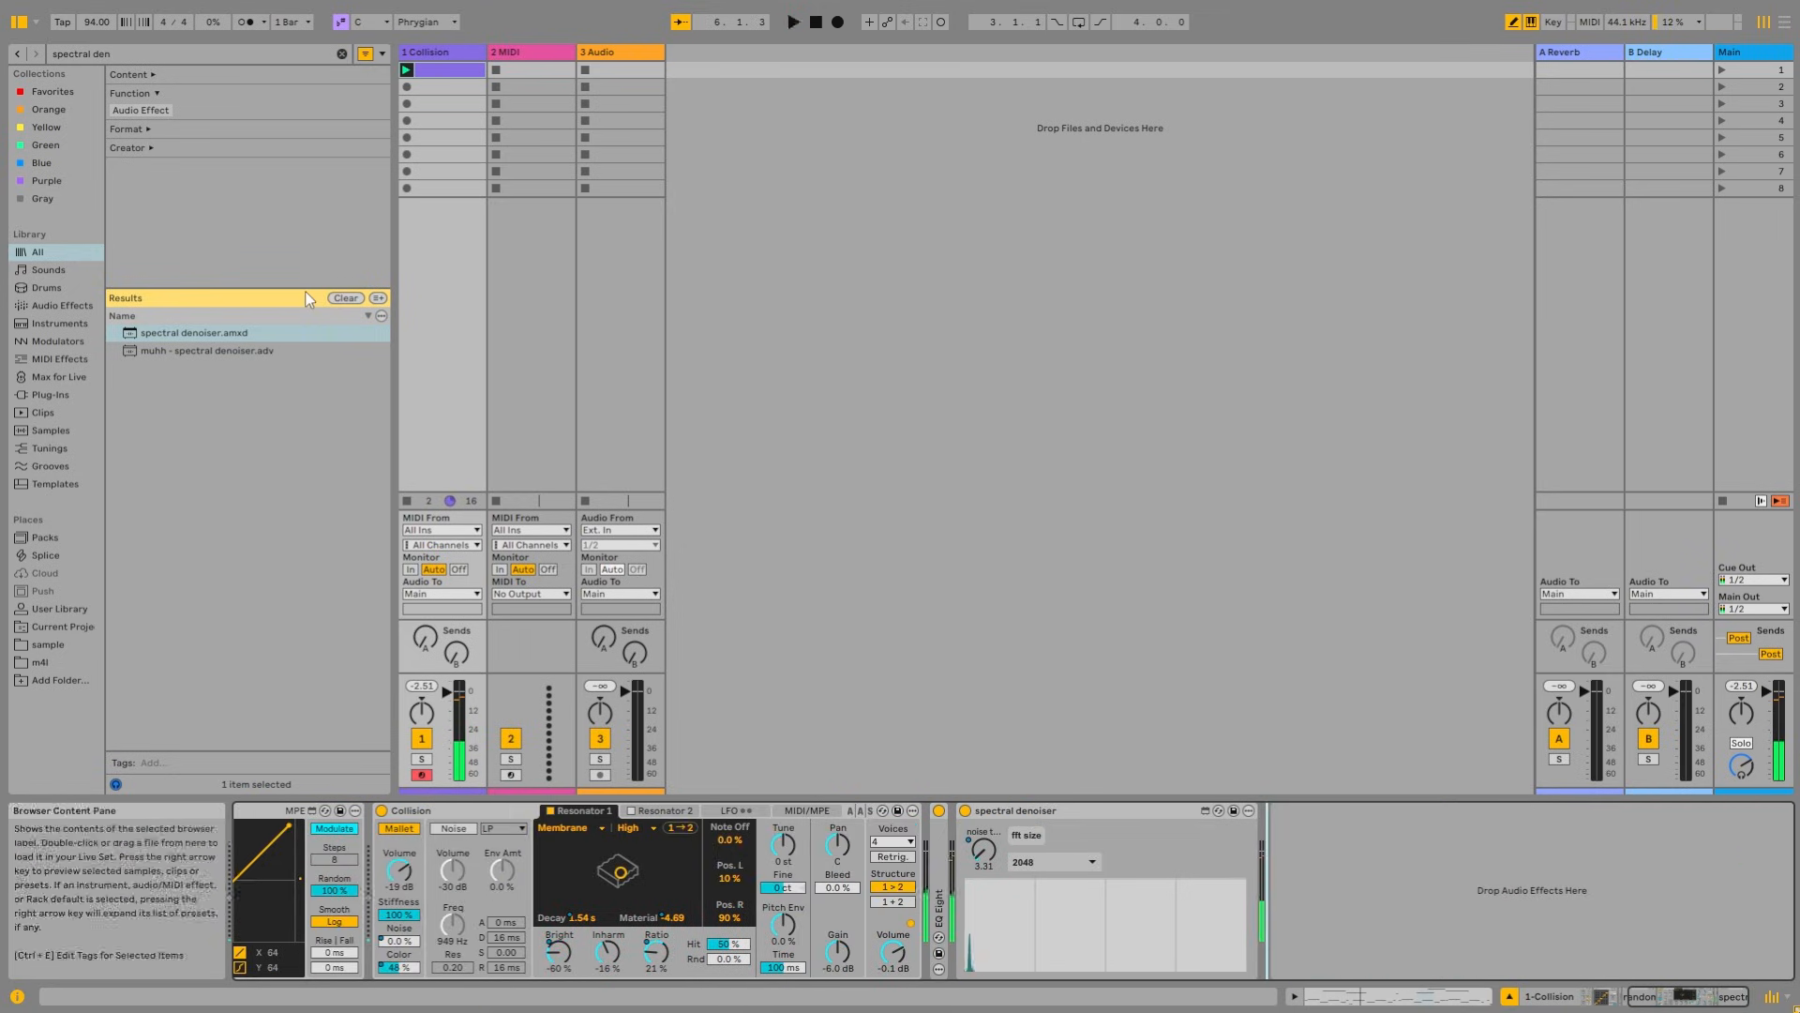
{"action": "left_click", "coordinate": [342, 54]}
{"action": "left_click", "coordinate": [88, 307]}
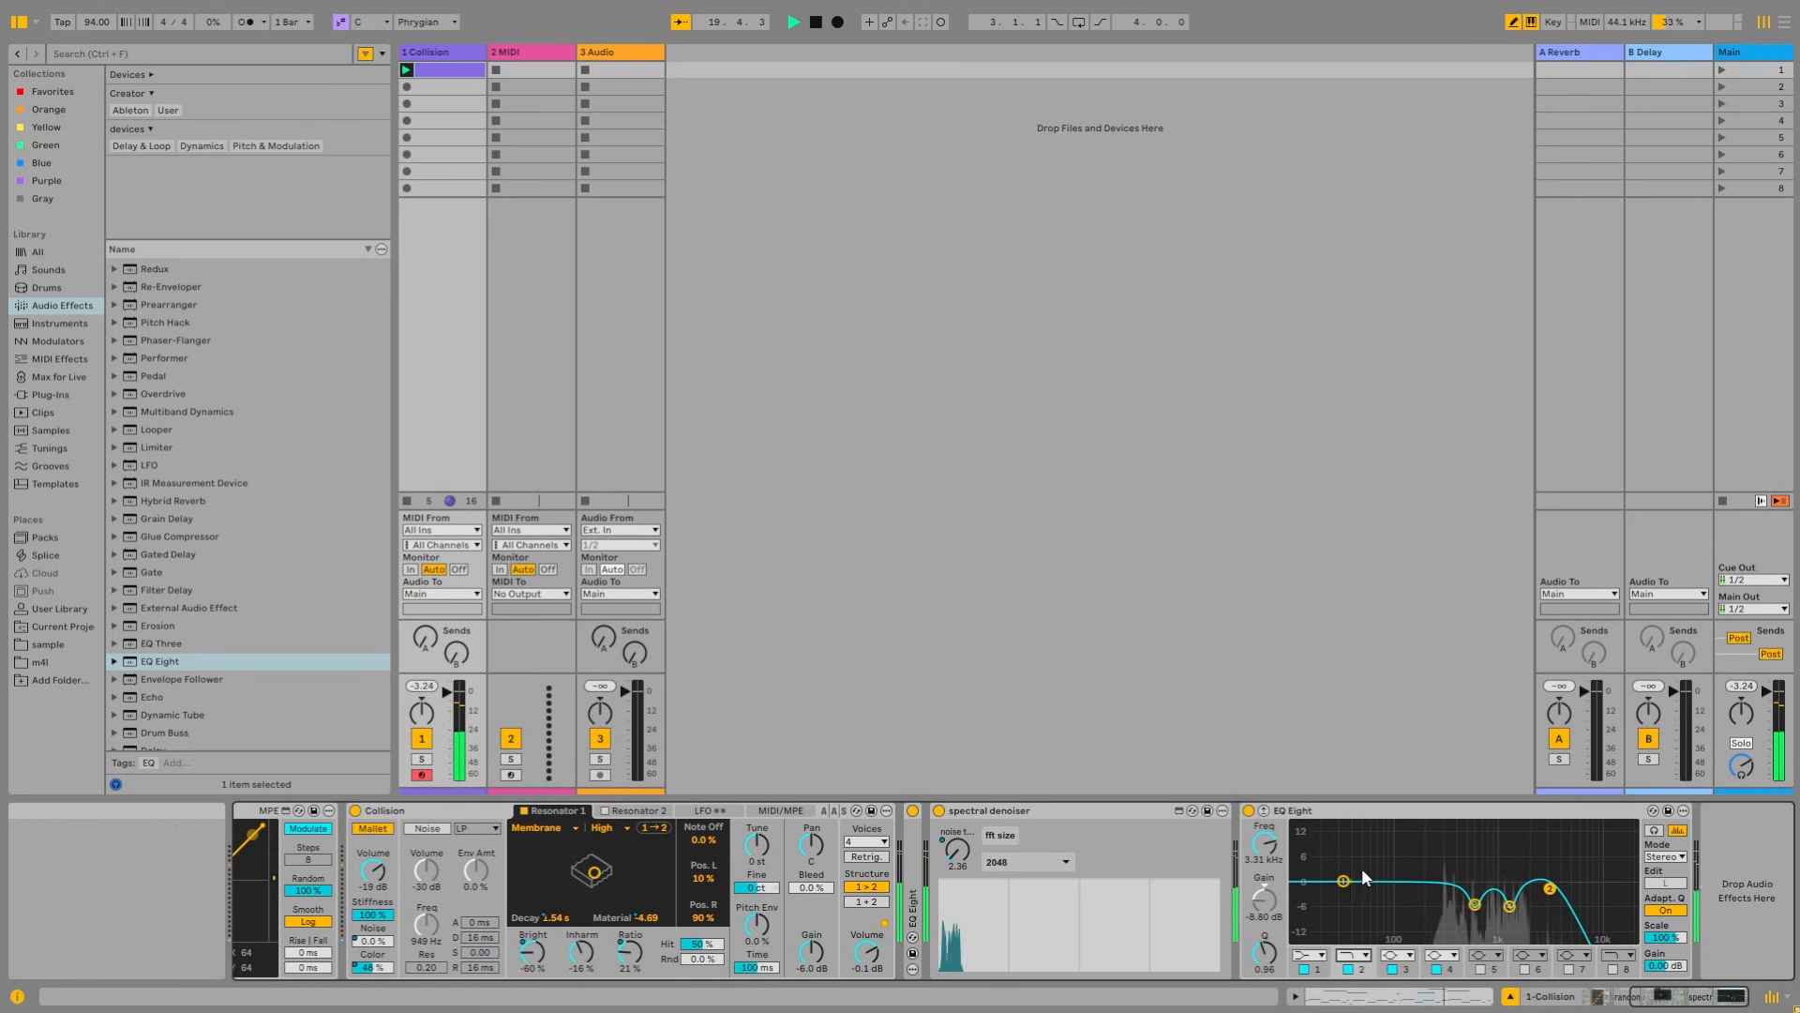
Step: Make band 2 of the new EQ Eight a high shelf cutting about 10.8 dB at 2.25 kHz, and fold the device
{"action": "left_click", "coordinate": [1355, 911]}
{"action": "left_click_drag", "start_coordinate": [1550, 917], "coordinate": [1537, 917]}
{"action": "left_click_drag", "start_coordinate": [1536, 919], "coordinate": [1532, 923]}
{"action": "left_click", "coordinate": [1369, 815]}
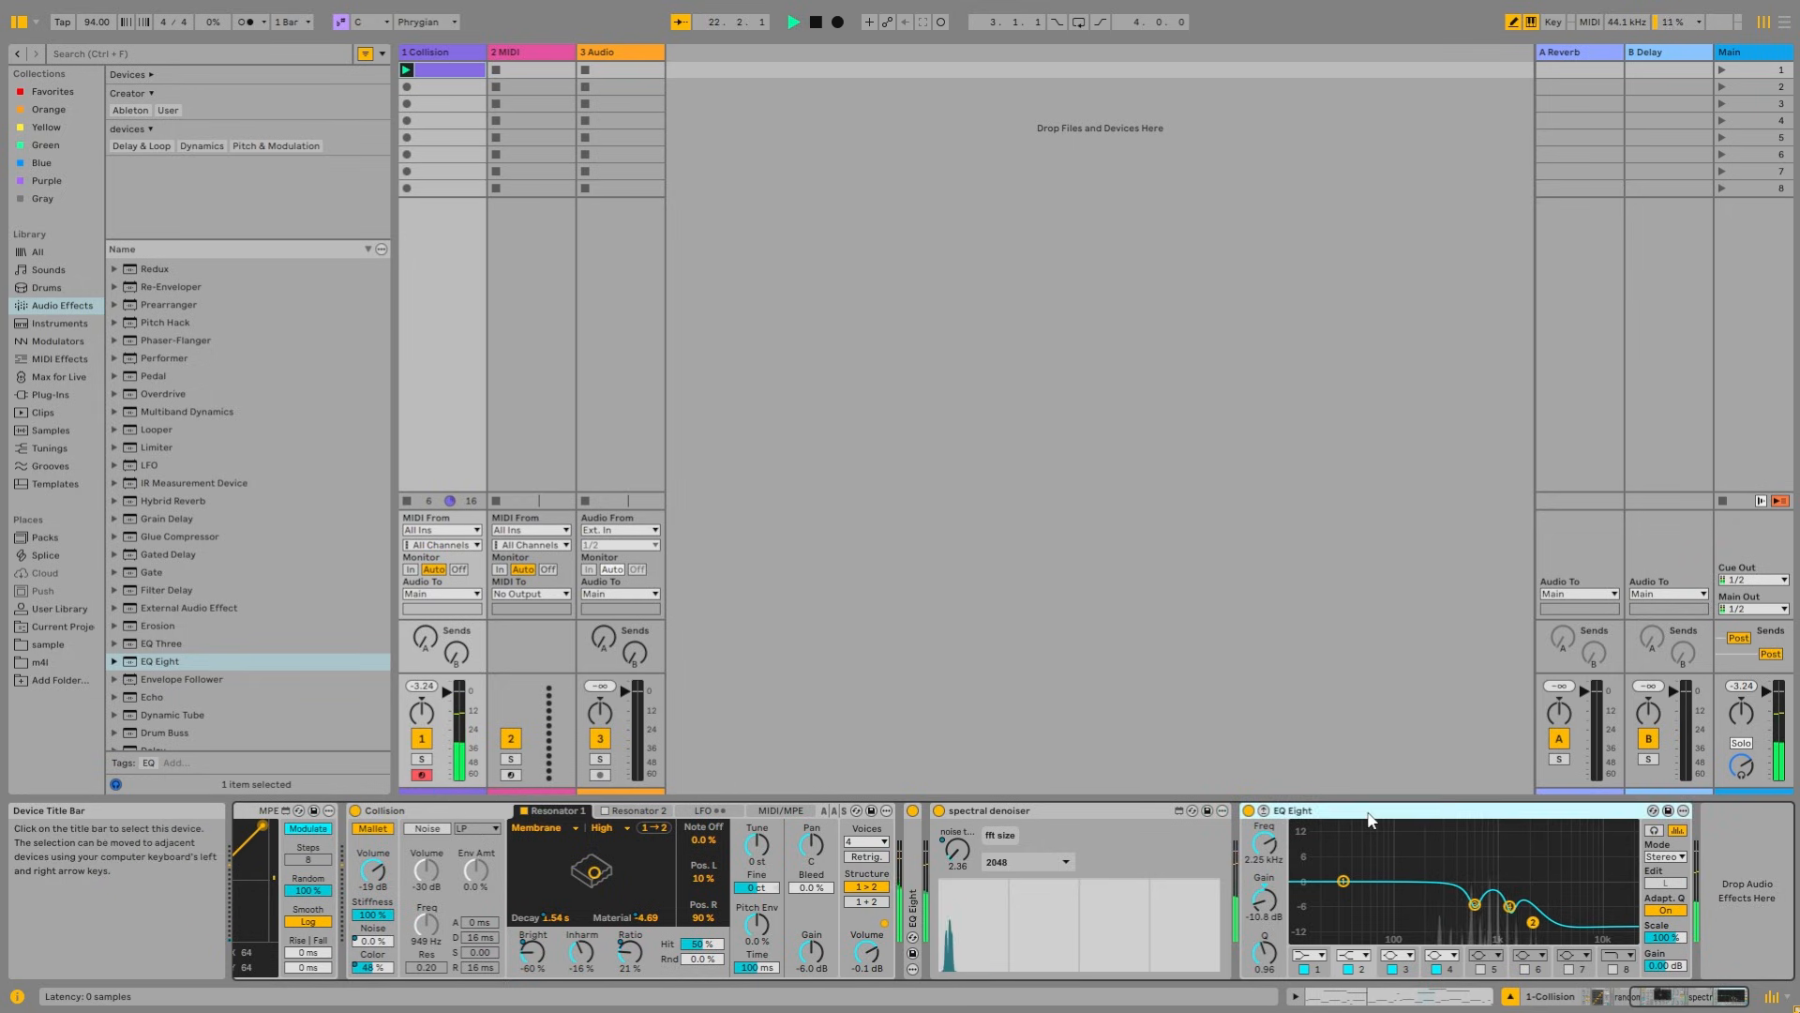
{"action": "key", "text": "Delete"}
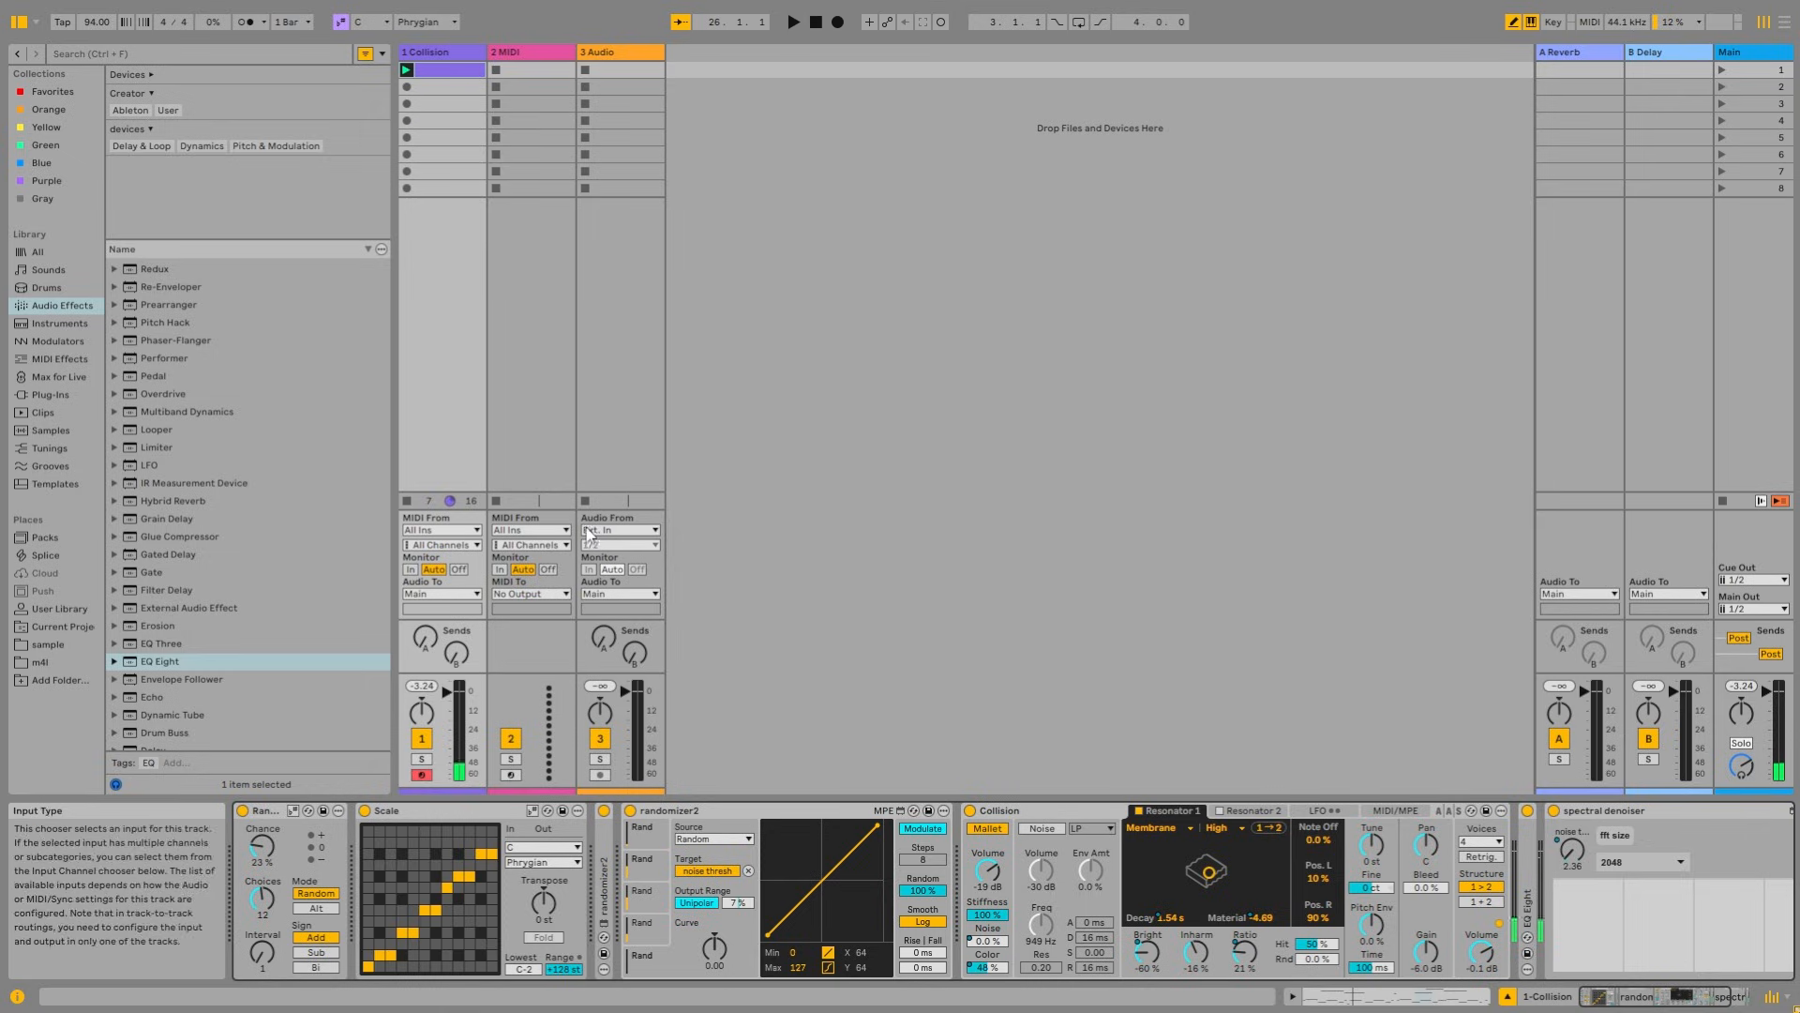
Step: Route the 2 MIDI track's input from 1-Collision, Post FX, and arm the track for recording
{"action": "left_click", "coordinate": [523, 531]}
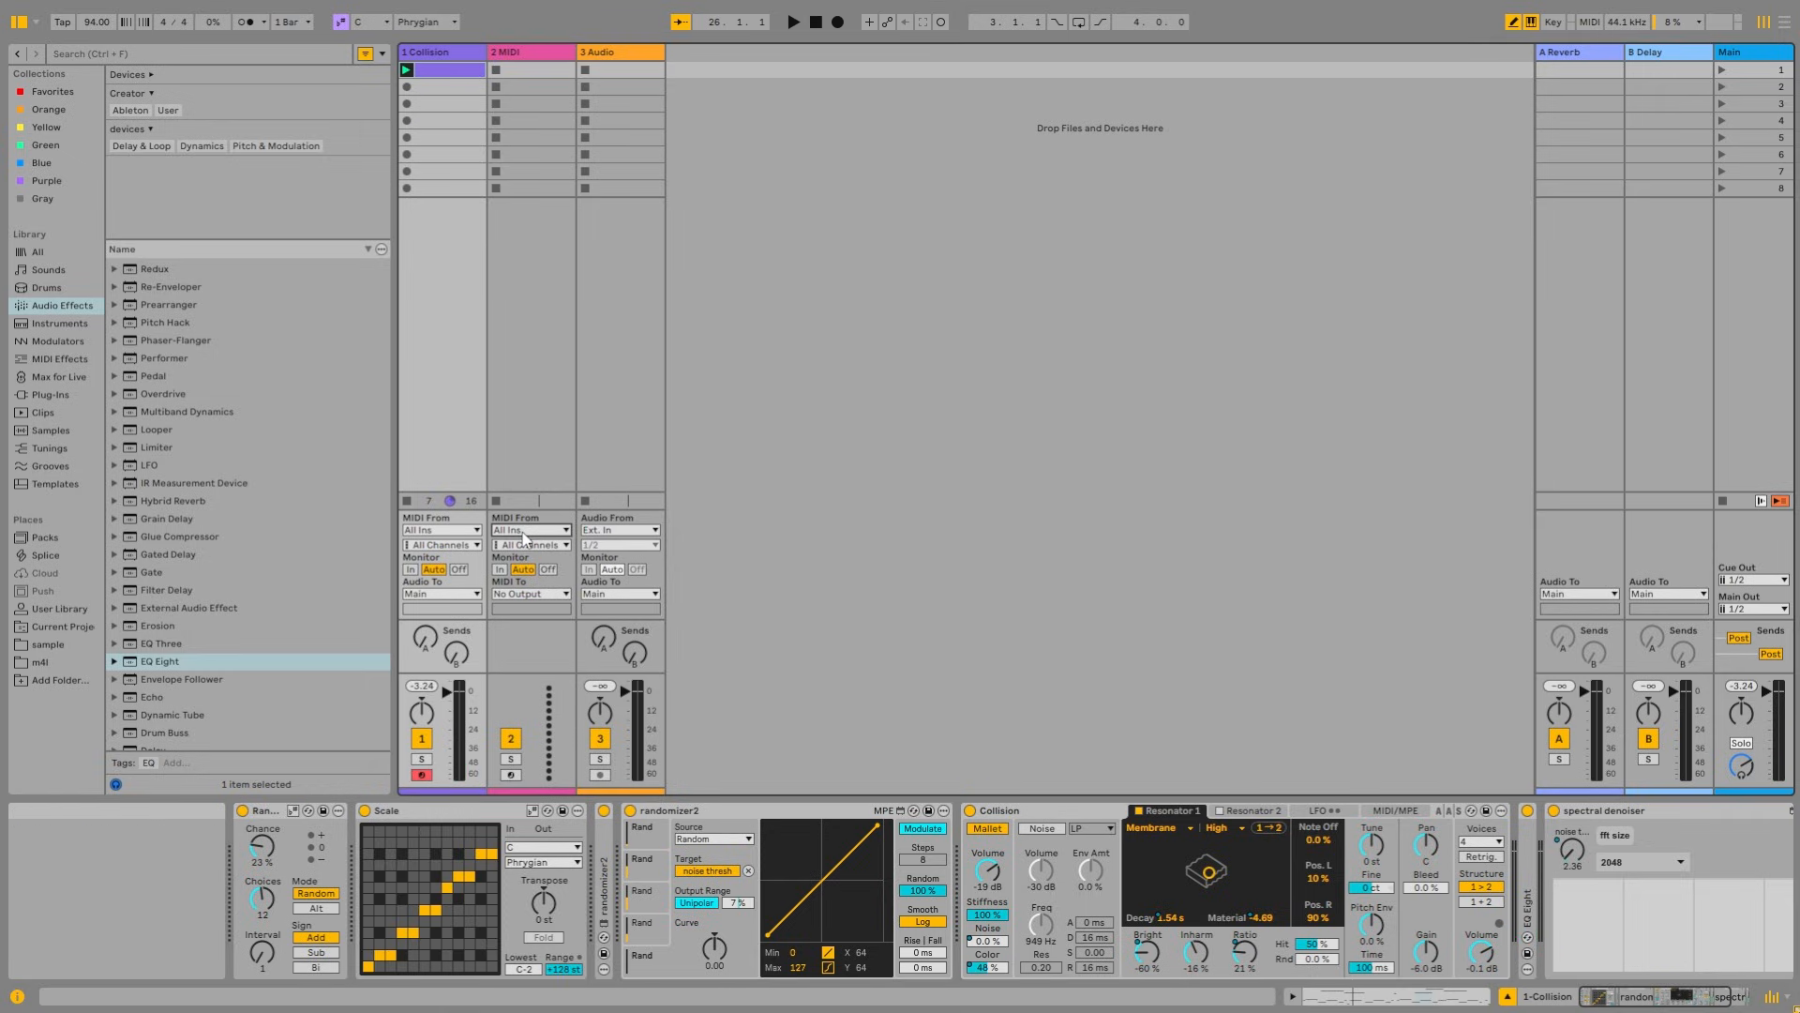
{"action": "left_click", "coordinate": [533, 606]}
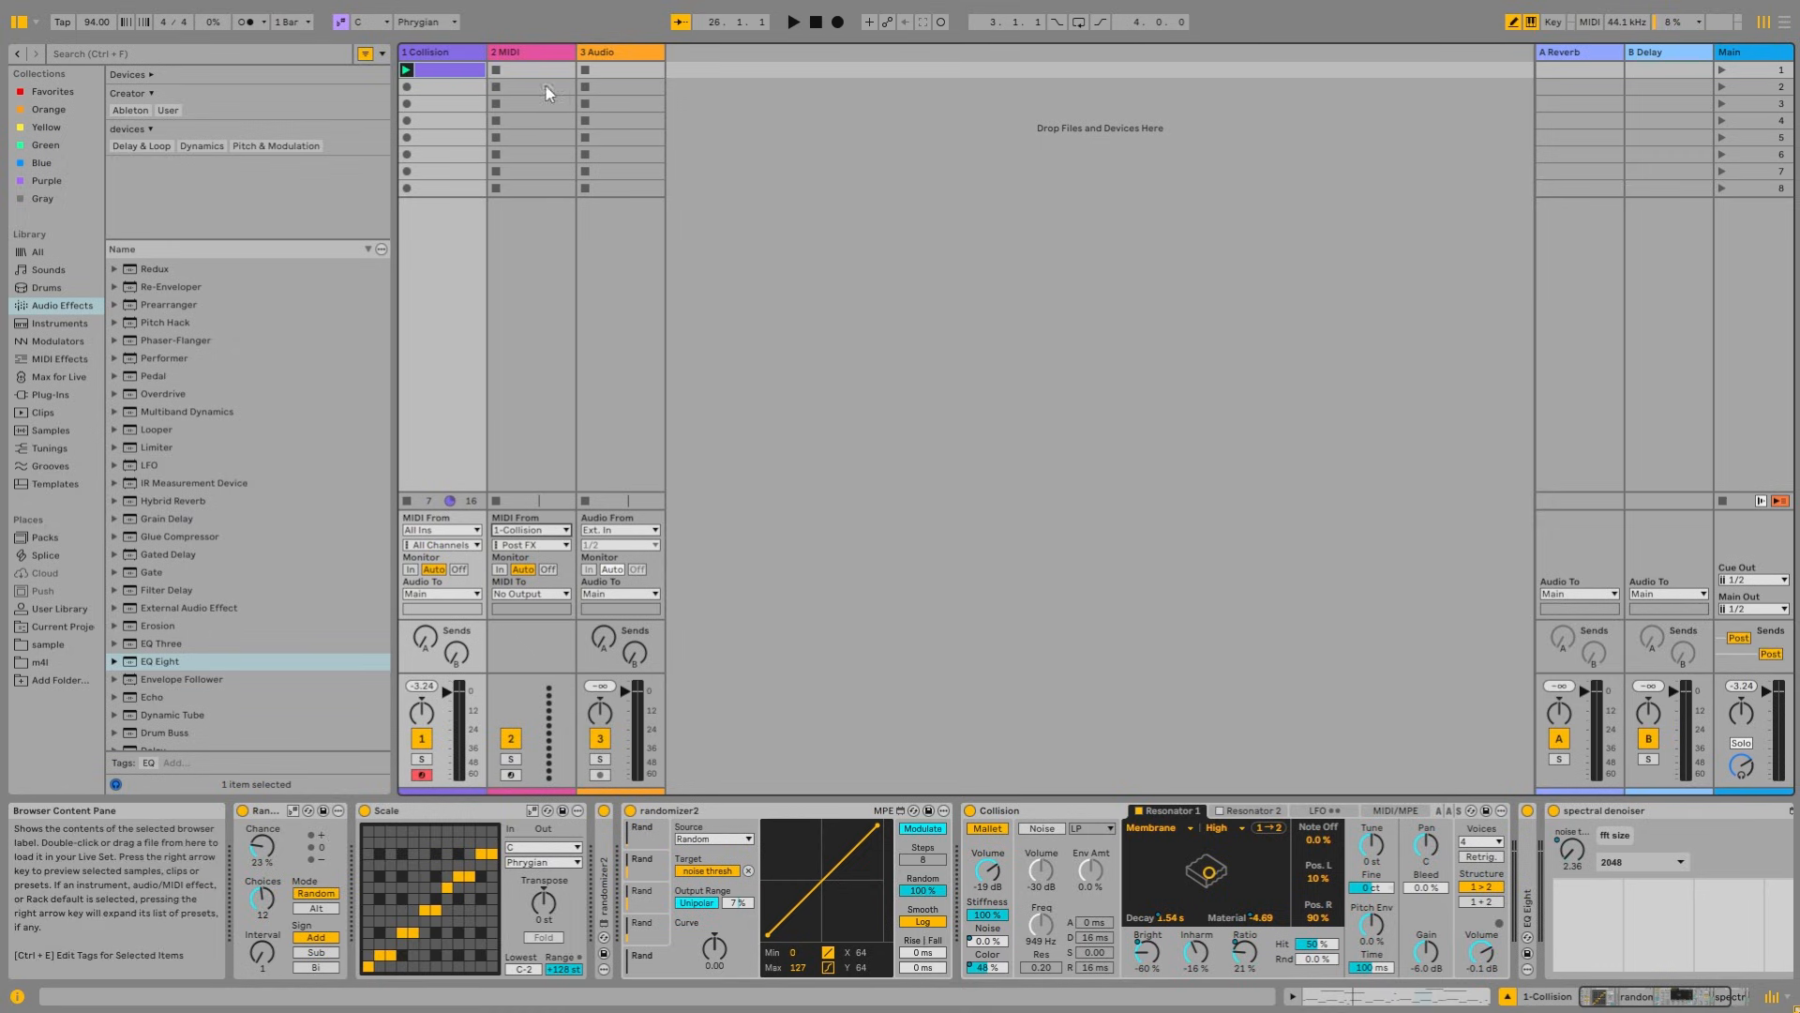
{"action": "left_click", "coordinate": [511, 775]}
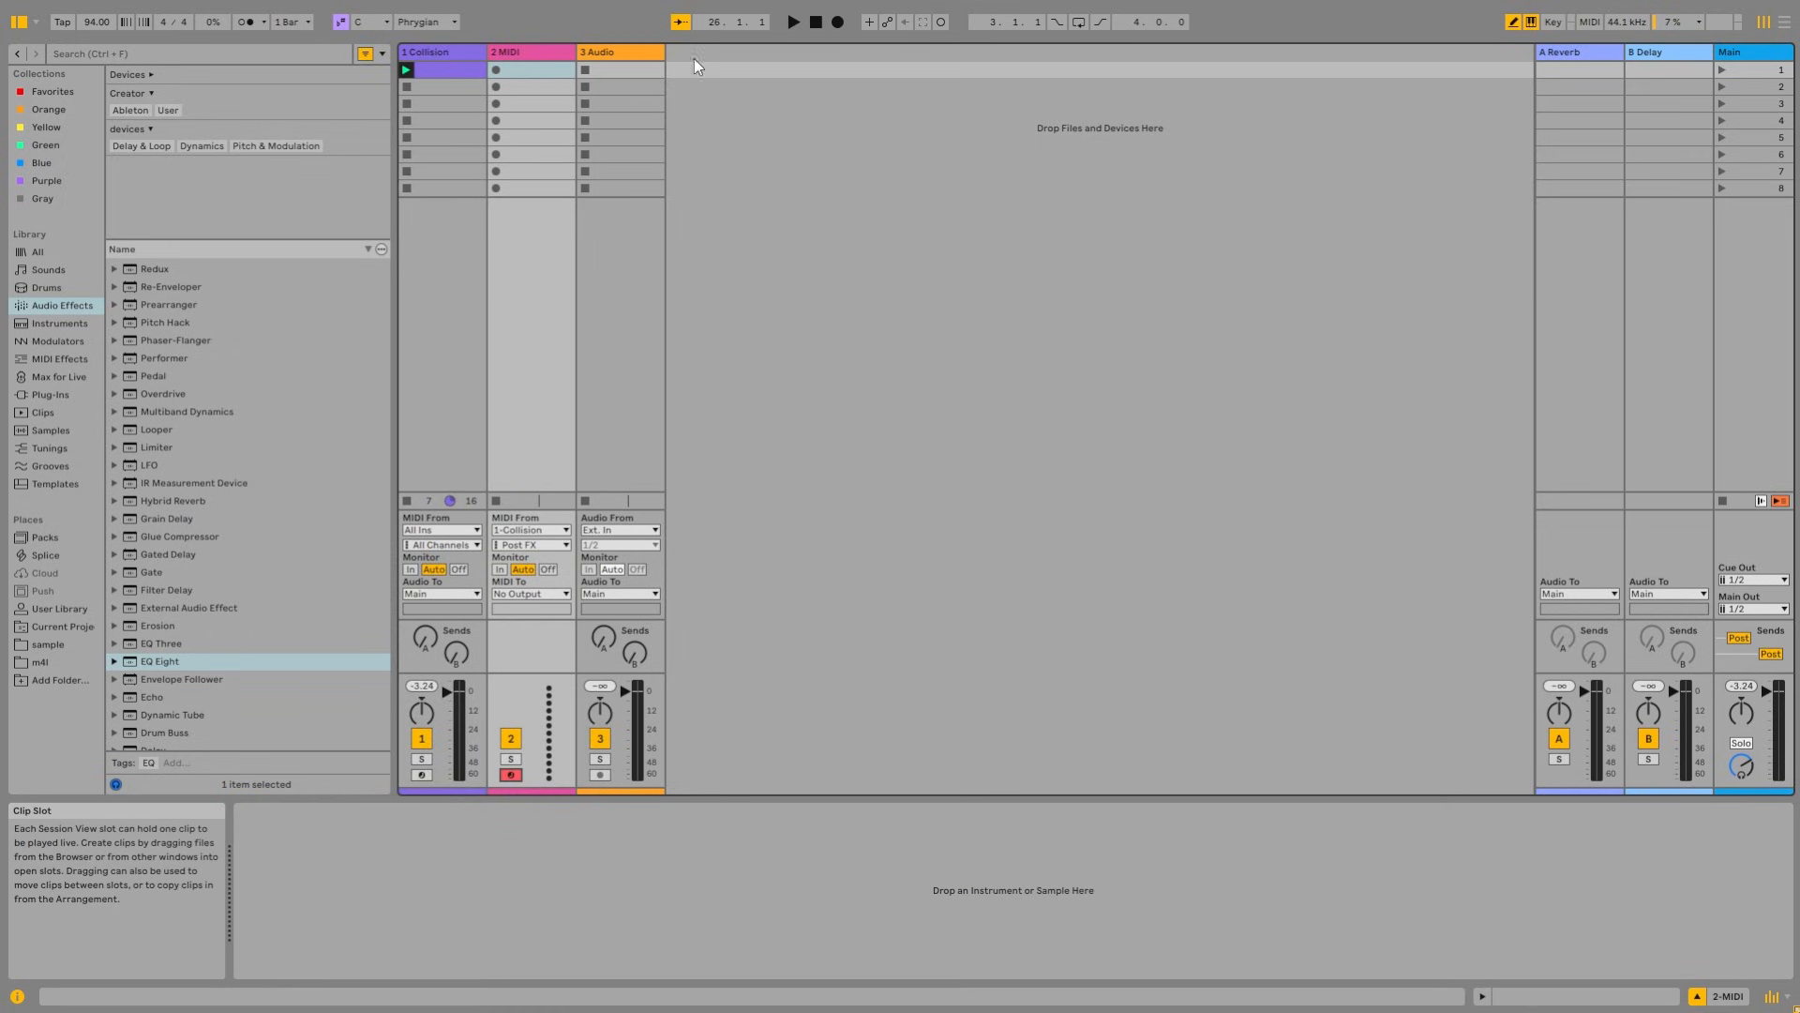
Step: Record the Collision track's MIDI output into the MIDI track's first slot and move the clip to the Collision track's first slot
{"action": "left_click", "coordinate": [838, 22]}
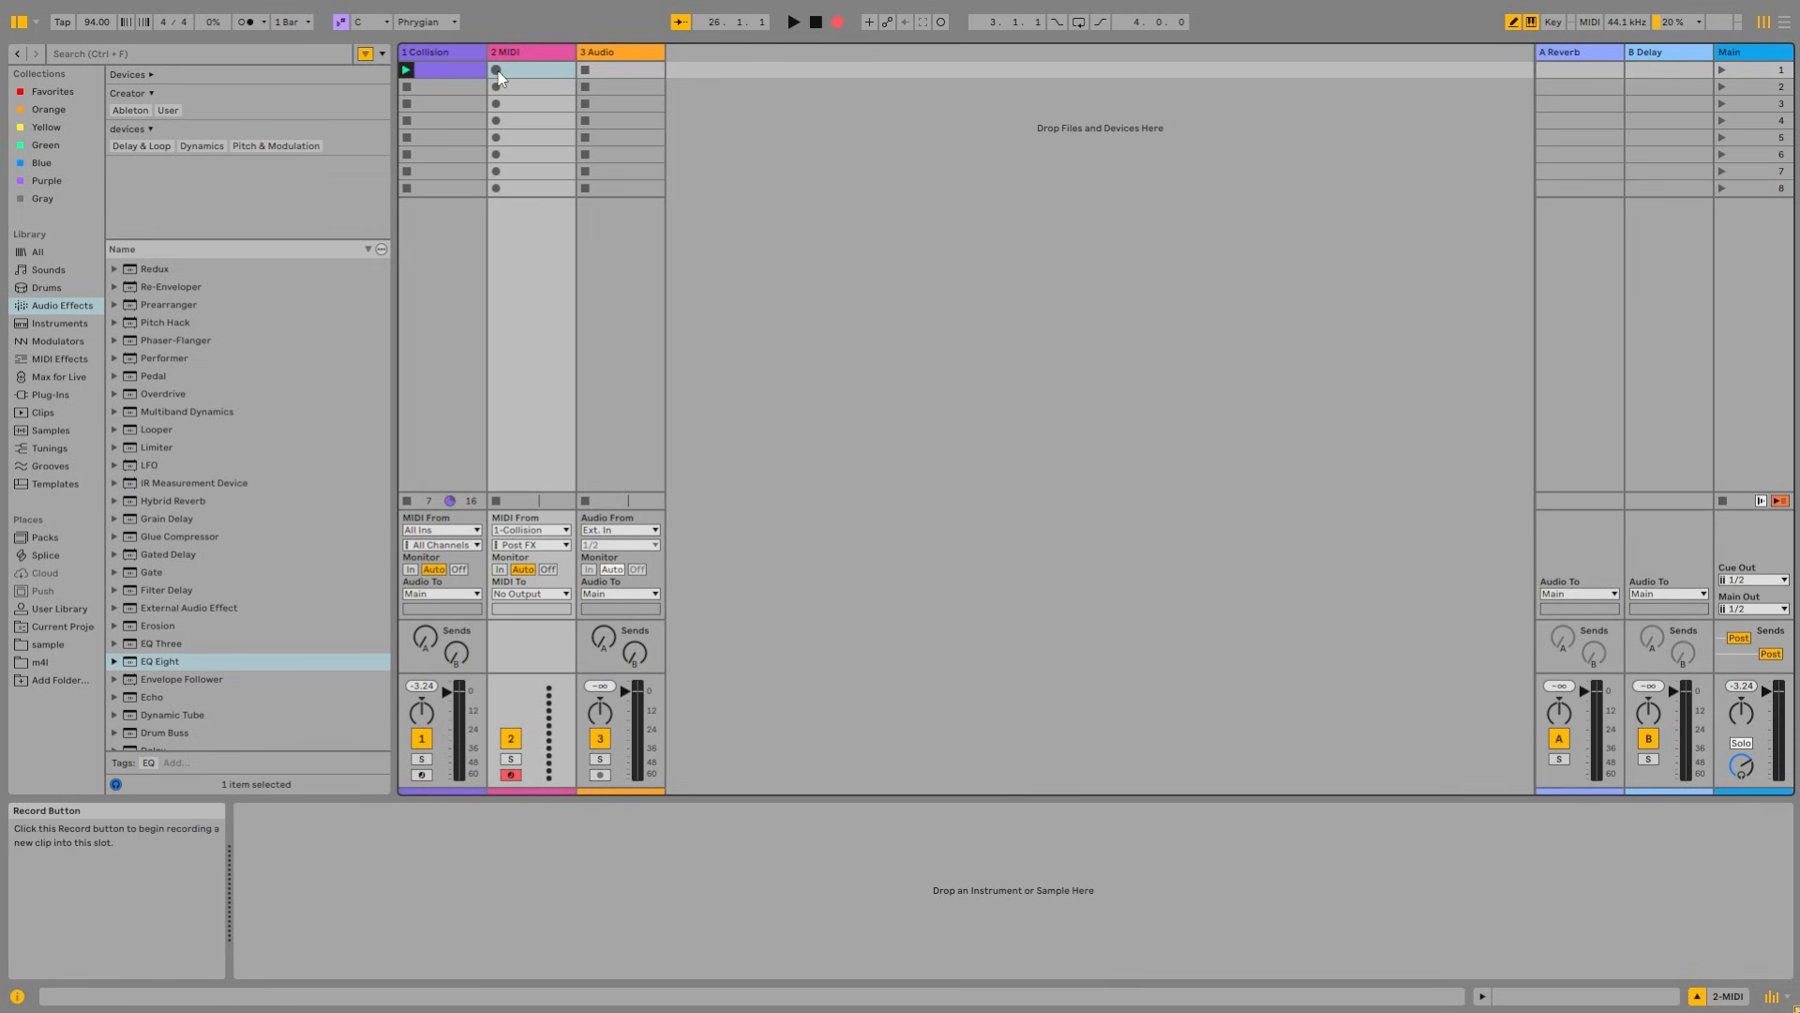
{"action": "double_click", "coordinate": [517, 70]}
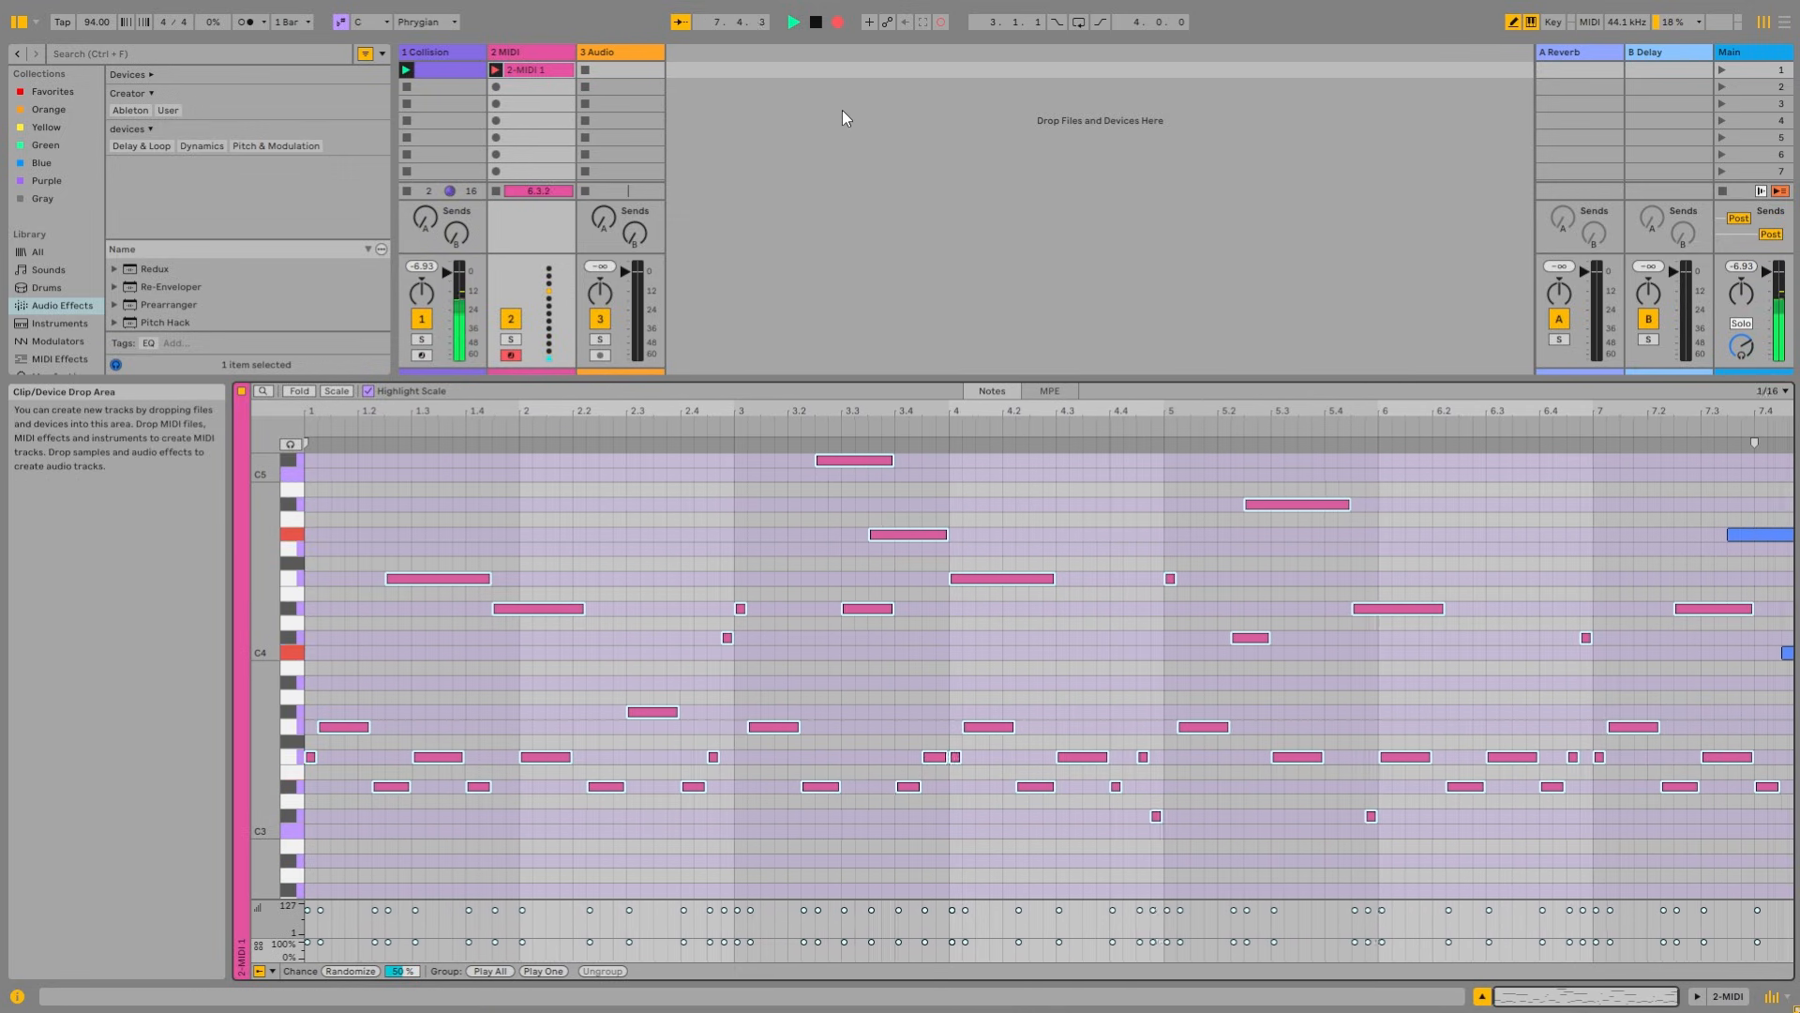
{"action": "left_click", "coordinate": [815, 22]}
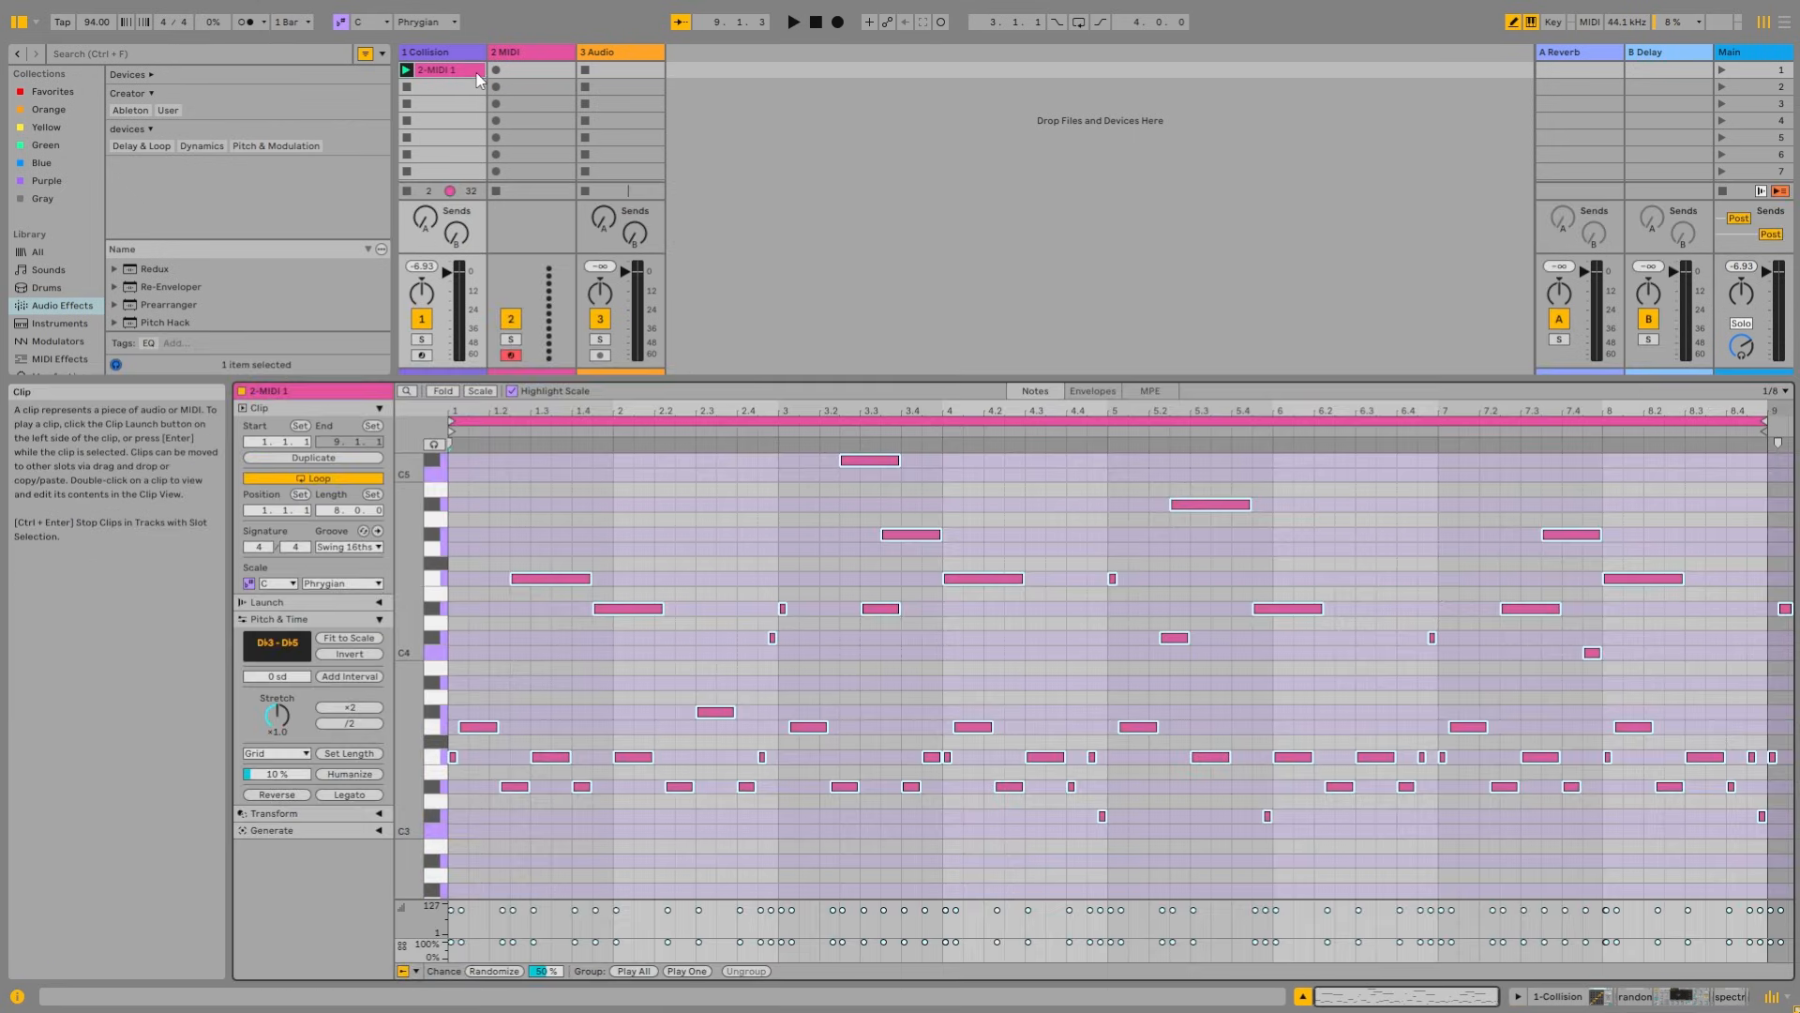
Step: Remove the stray note past the recorded clip's end and adjust the chance of the high D♭5 note around 3.2.3
{"action": "left_click", "coordinate": [1783, 578]}
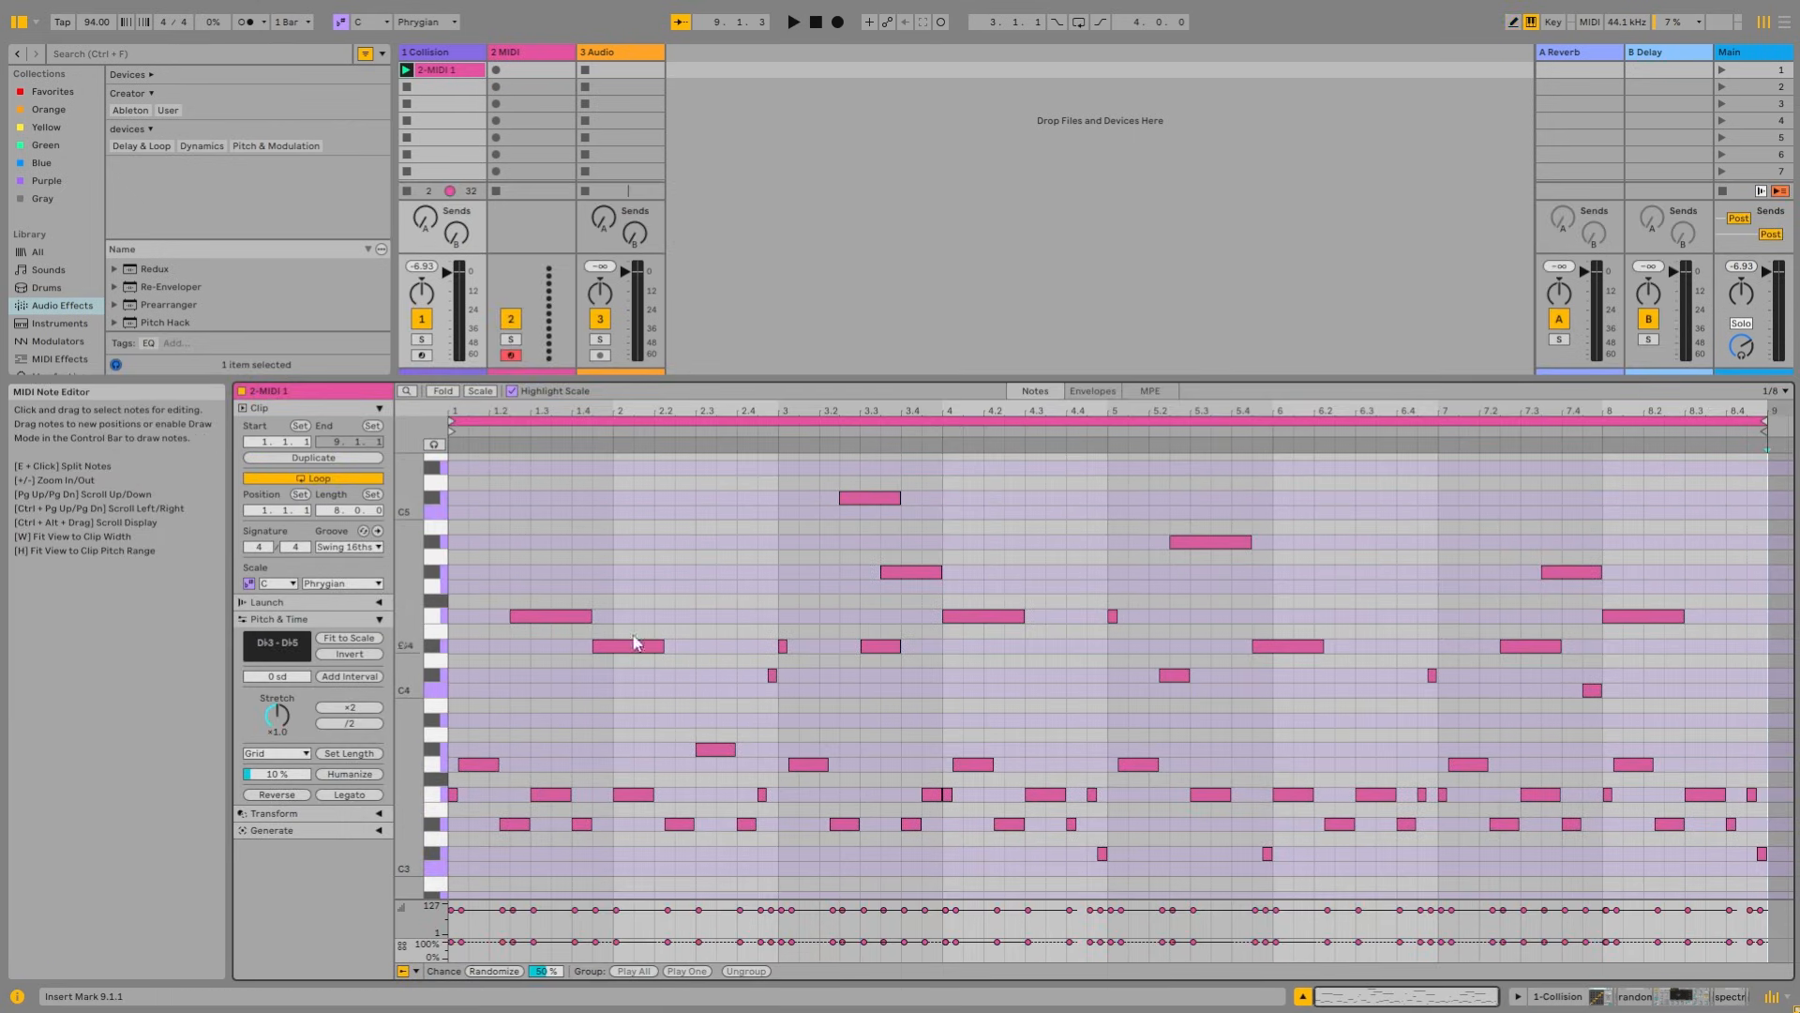
{"action": "left_click_drag", "start_coordinate": [829, 474], "coordinate": [908, 519]}
{"action": "left_click", "coordinate": [834, 943]}
{"action": "left_click_drag", "start_coordinate": [833, 944], "coordinate": [834, 940]}
{"action": "left_click", "coordinate": [876, 499]}
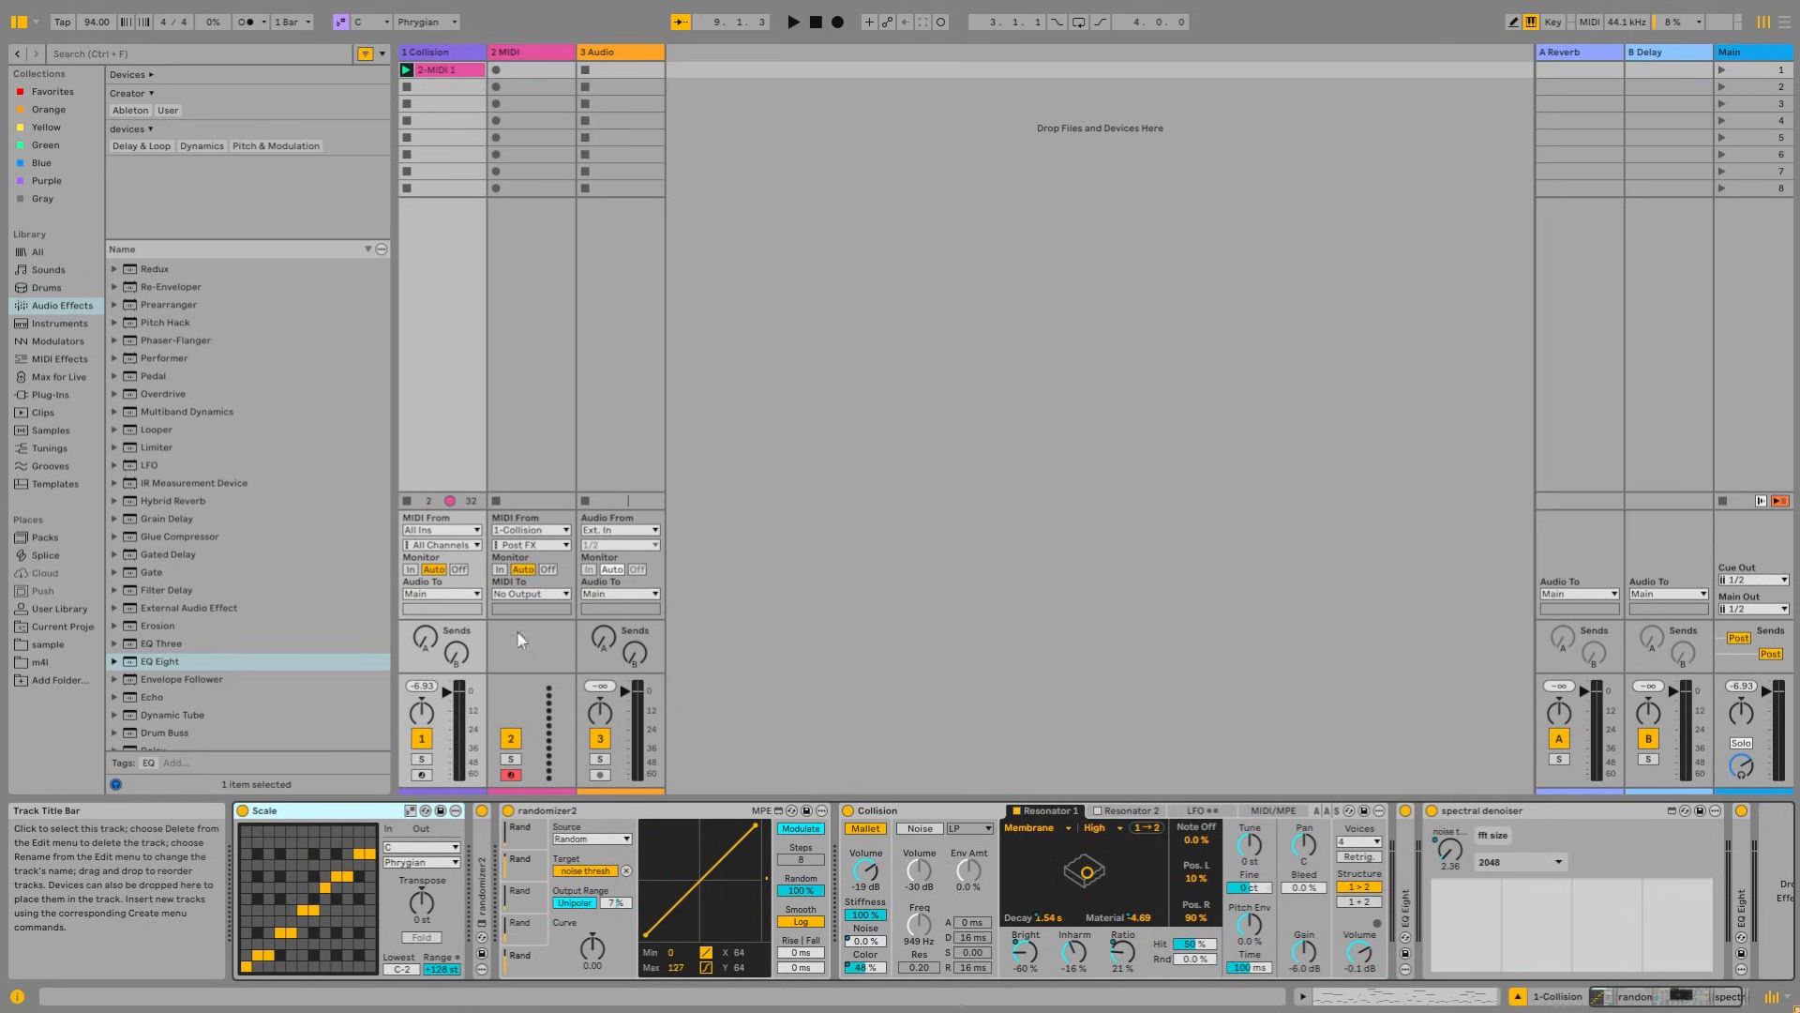
Step: Delete the 2 MIDI and Audio tracks while the recorded clip plays, and fold the spectral denoiser
{"action": "key", "text": "space"}
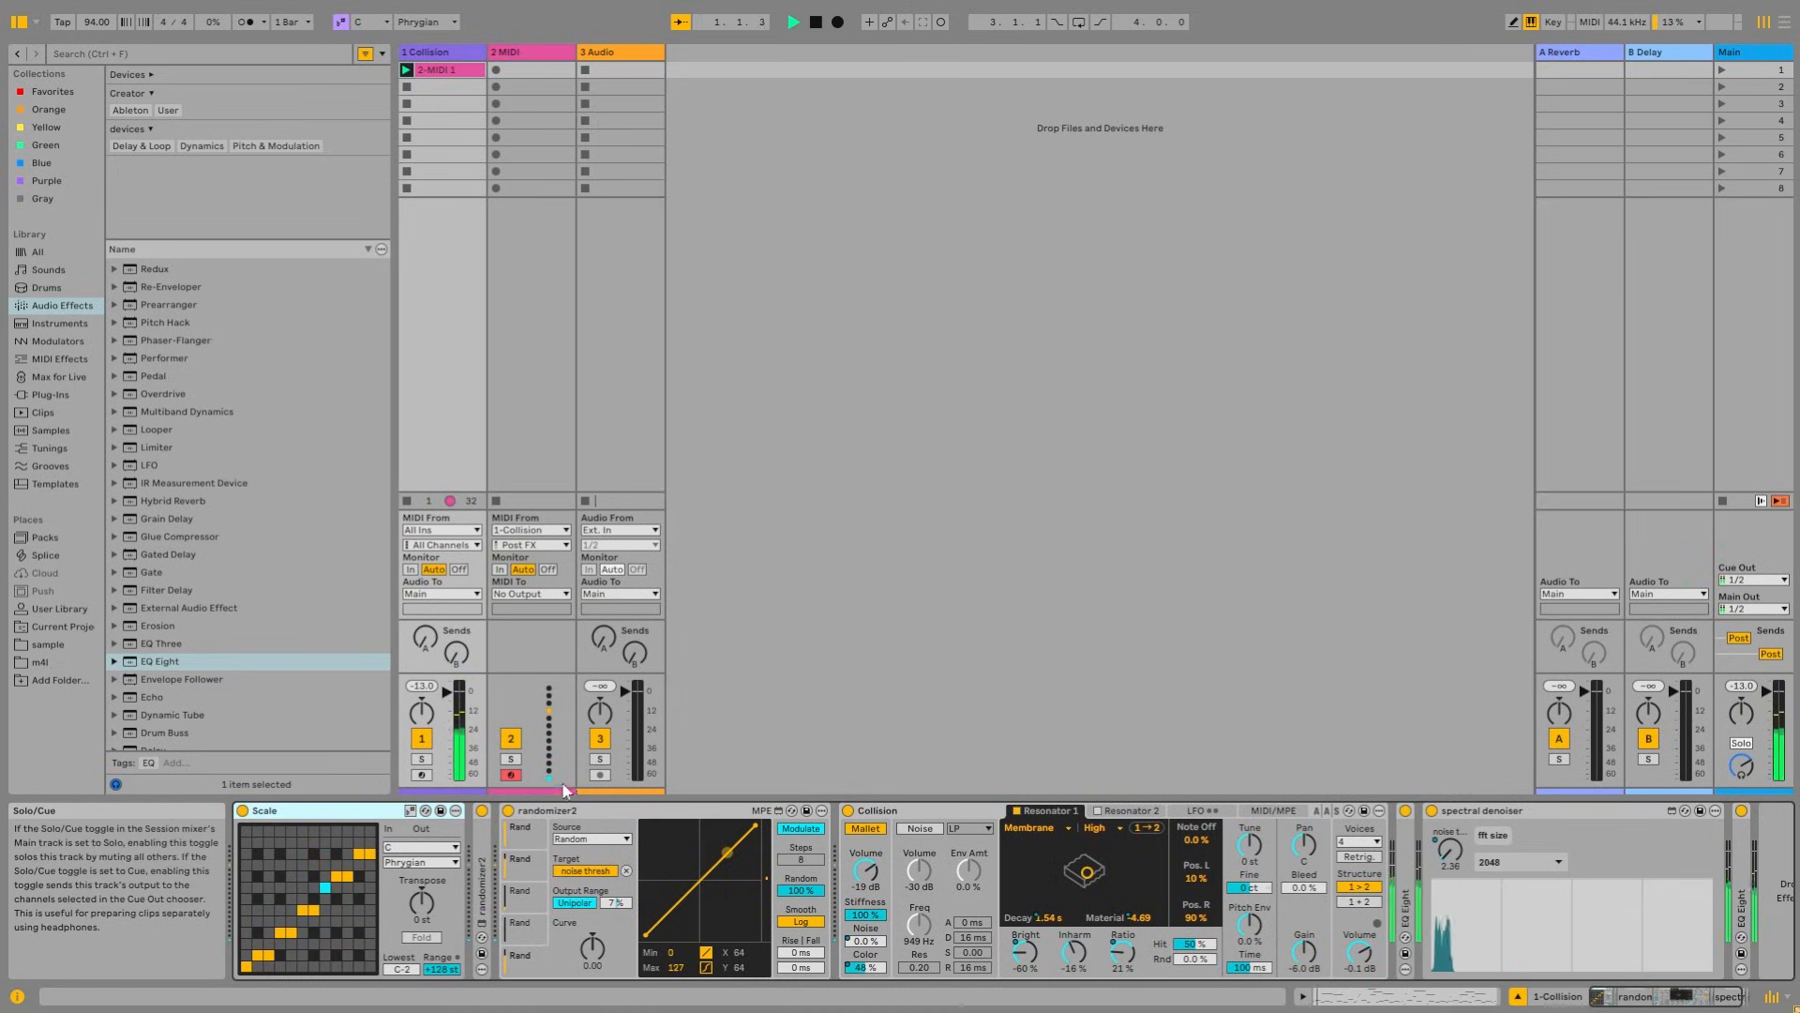
{"action": "left_click", "coordinate": [530, 54]}
{"action": "key", "text": "Delete"}
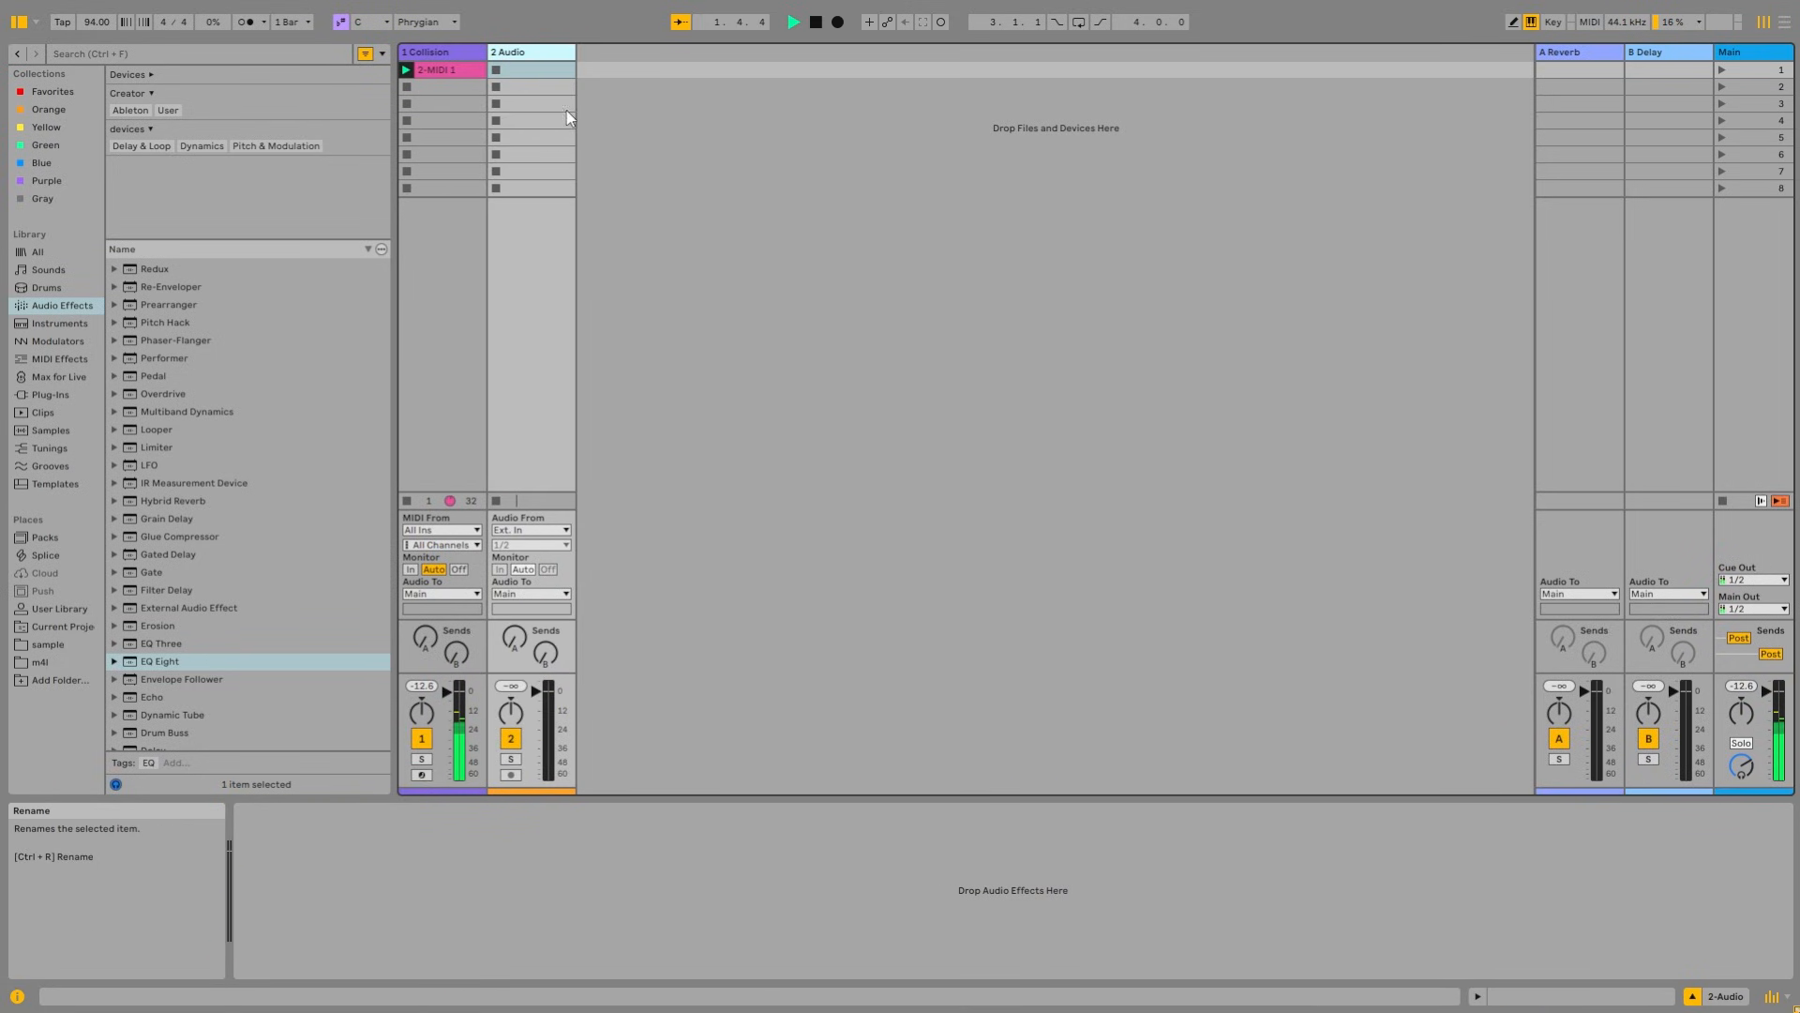
{"action": "key", "text": "Delete"}
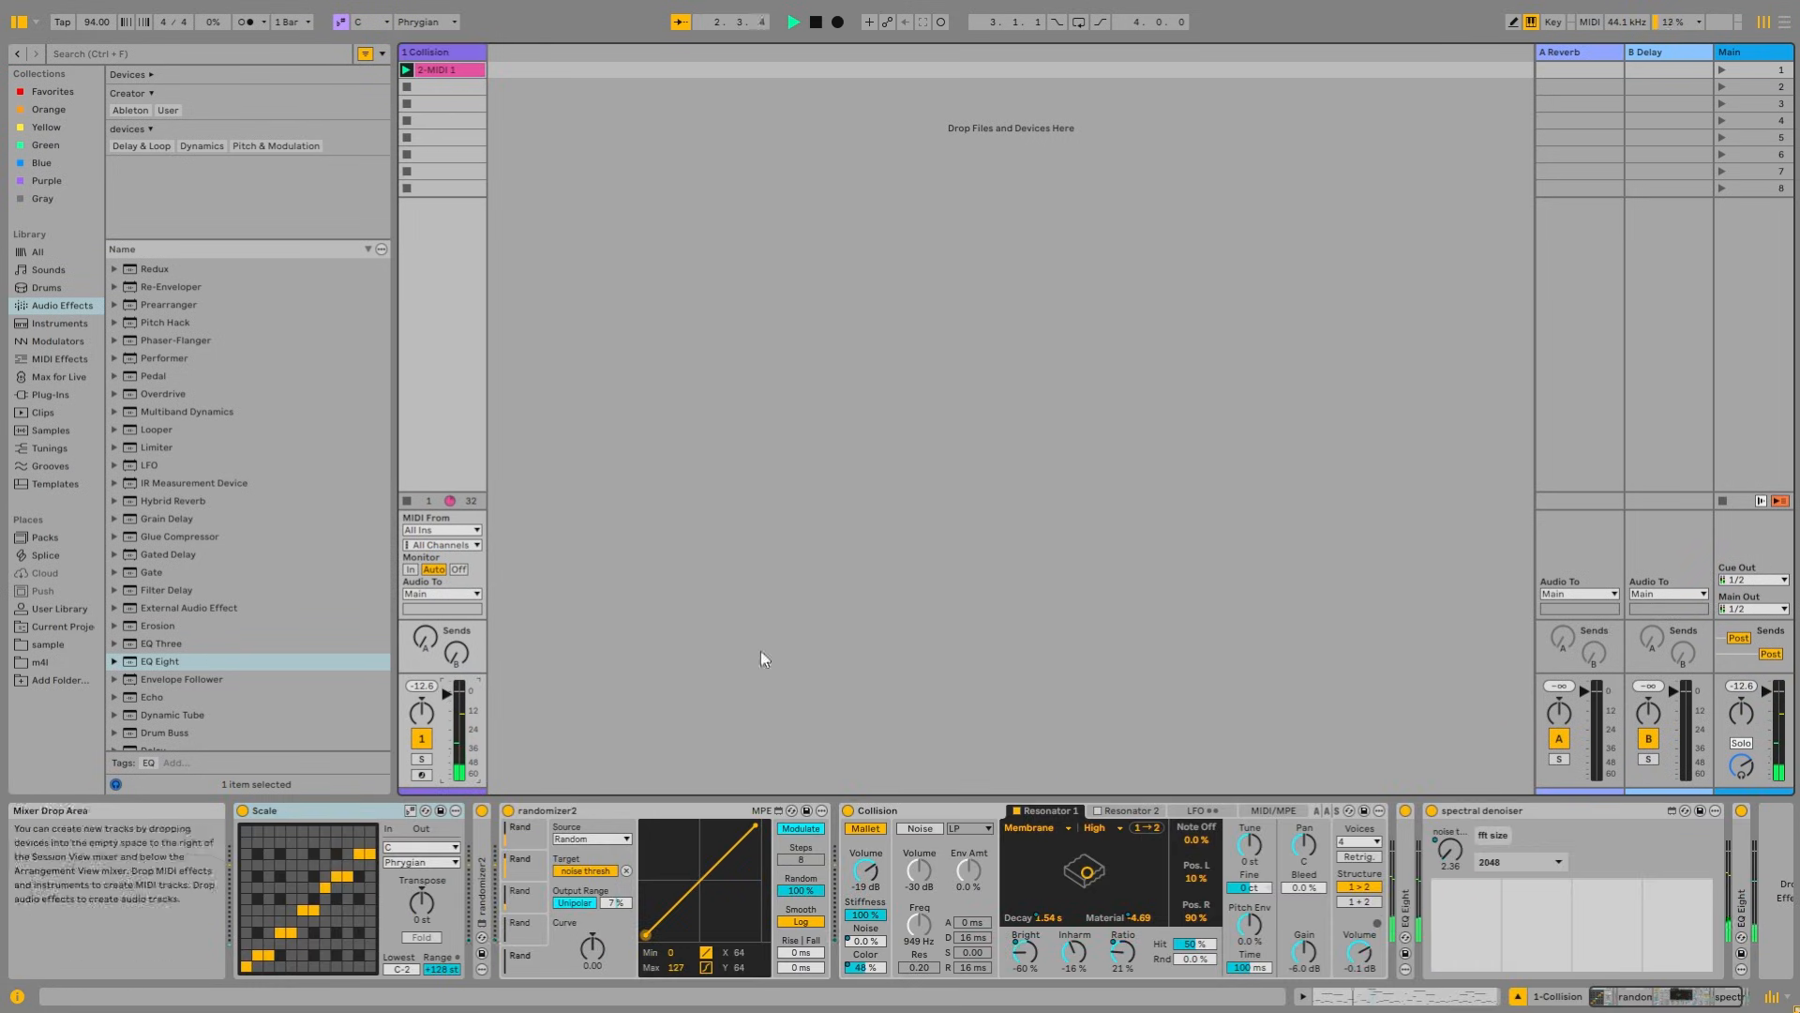
{"action": "double_click", "coordinate": [1483, 812]}
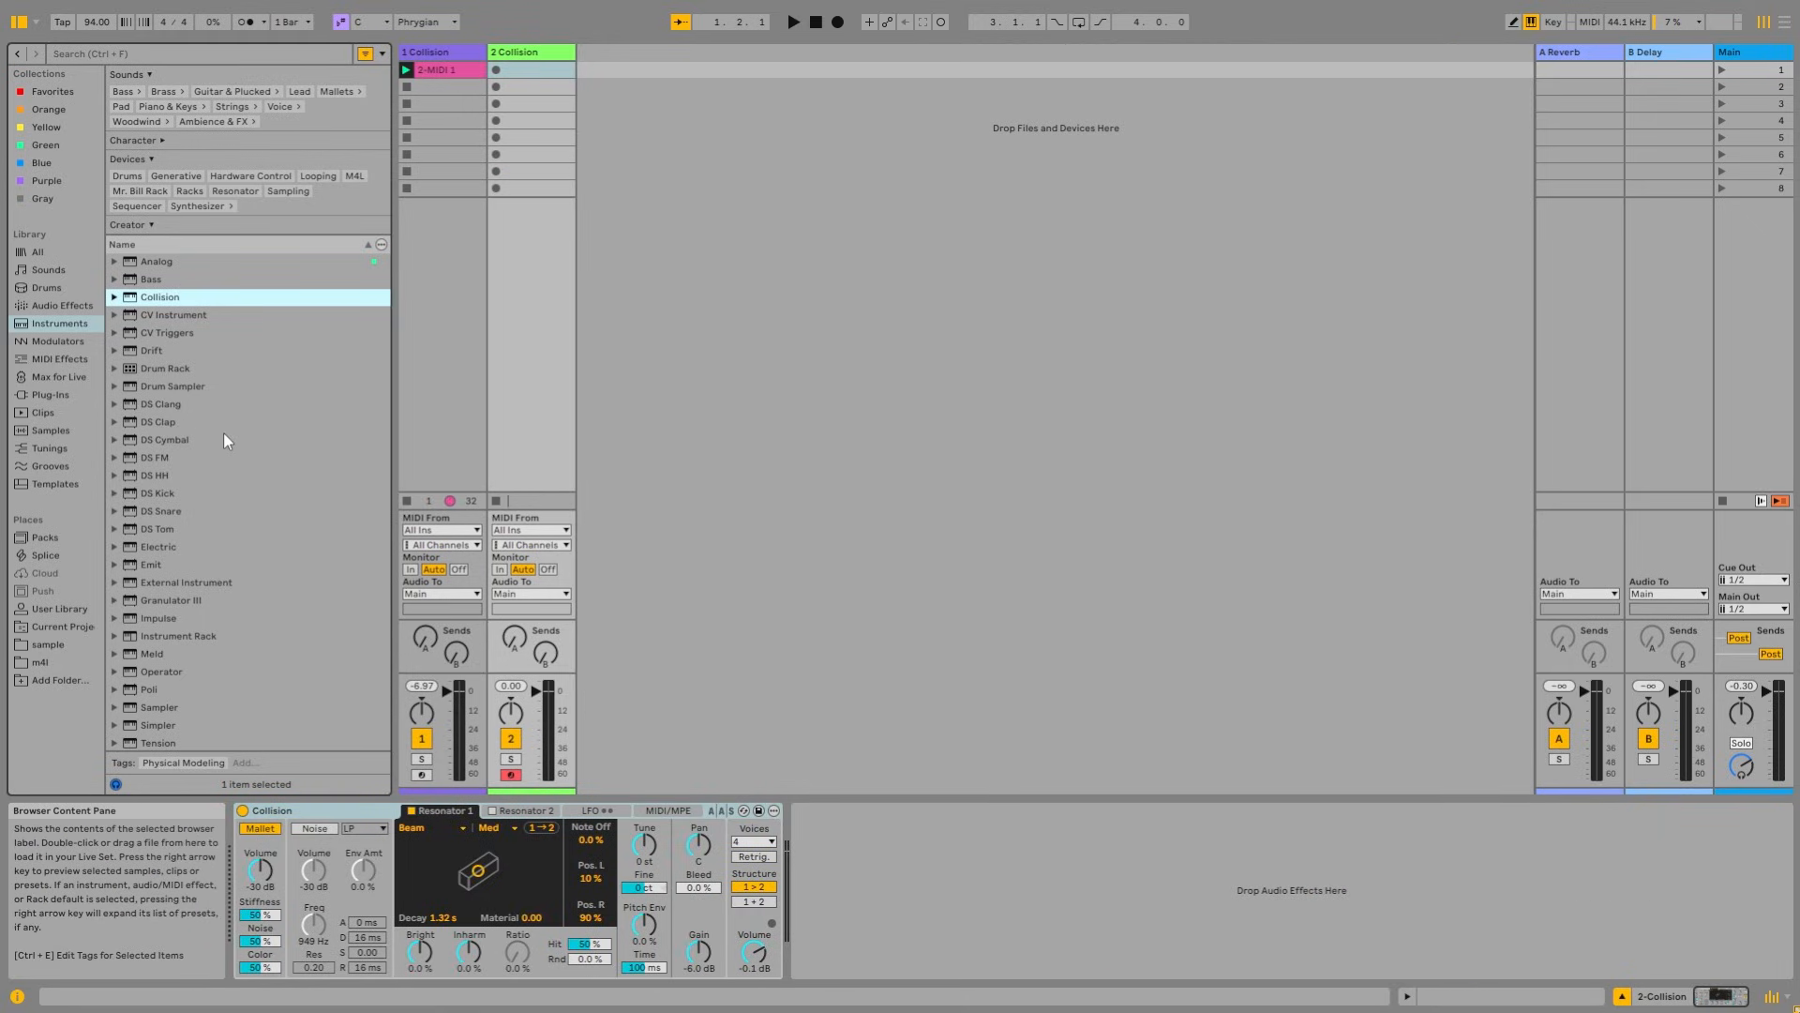
Step: Set Resonator 1 of the second track's Collision to Membrane and raise that track's volume slightly
{"action": "left_click", "coordinate": [479, 820]}
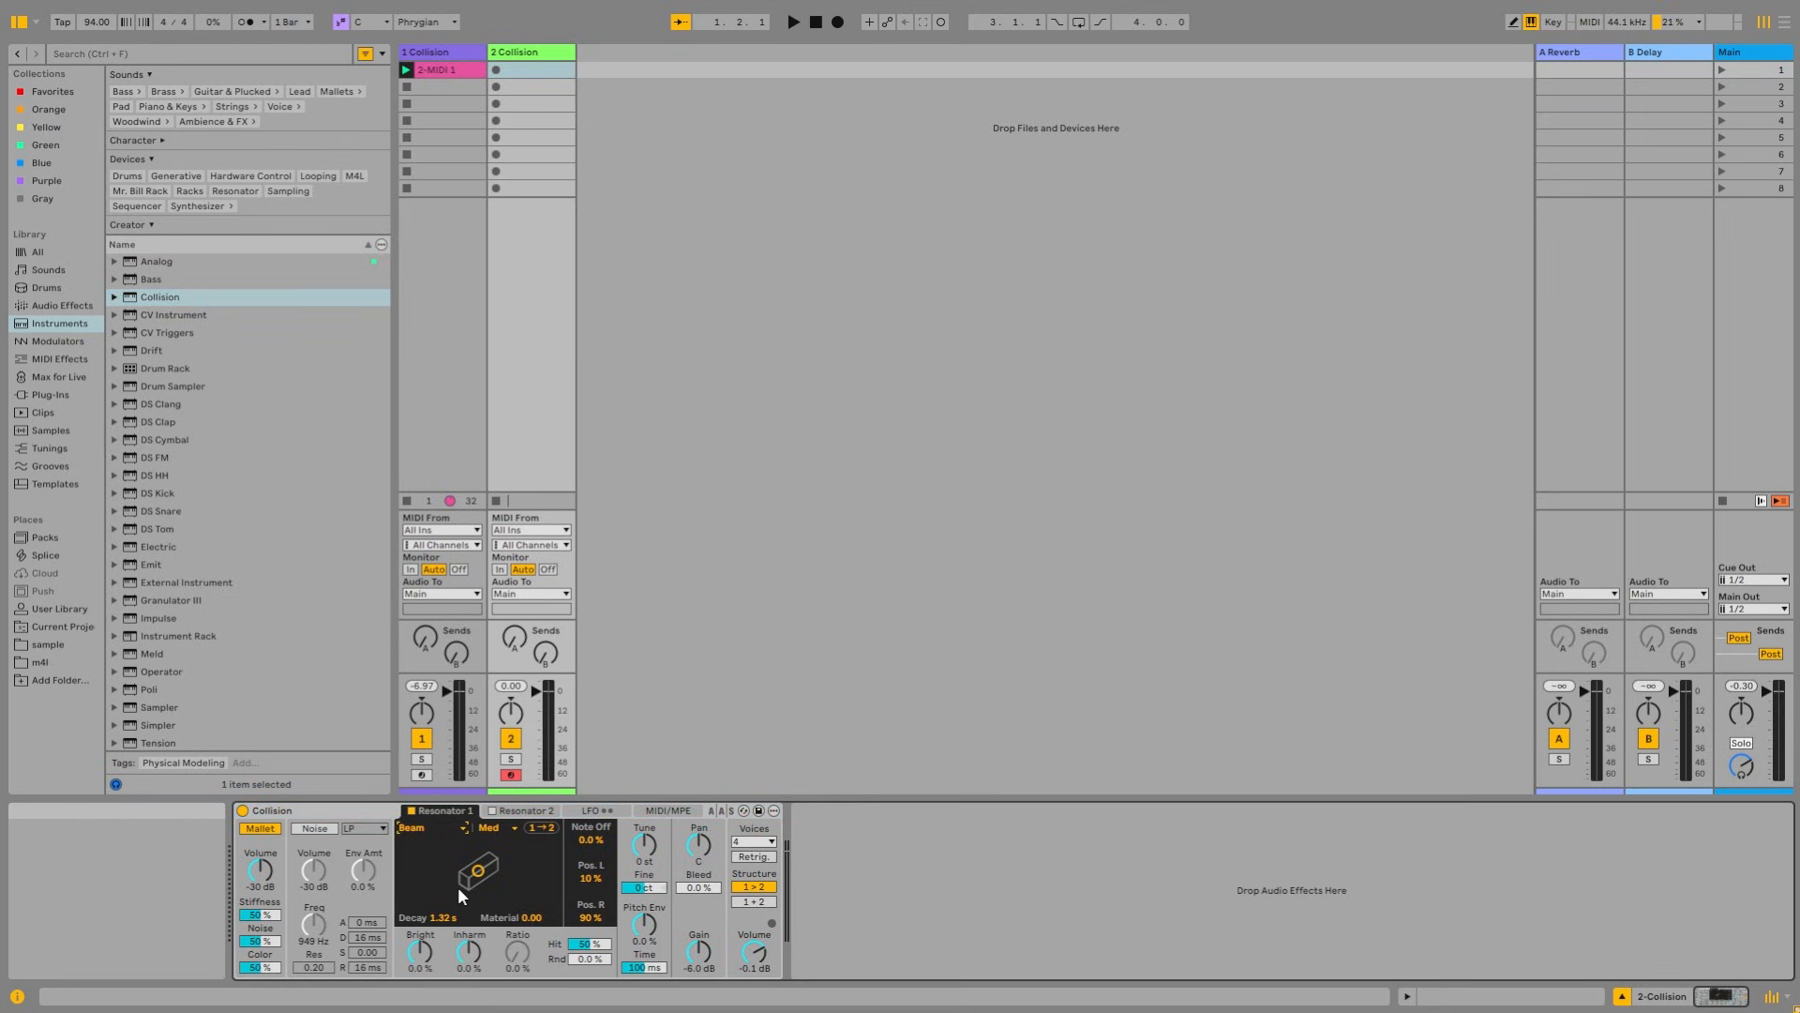
{"action": "key", "text": "Down"}
{"action": "key", "text": "Down"}
{"action": "key", "text": "Down"}
{"action": "left_click_drag", "start_coordinate": [539, 692], "coordinate": [539, 685]}
Step: Tune the membrane resonator down to −27 st and set its decay to about 571 ms and material to −100
{"action": "left_click_drag", "start_coordinate": [646, 857], "coordinate": [646, 882]}
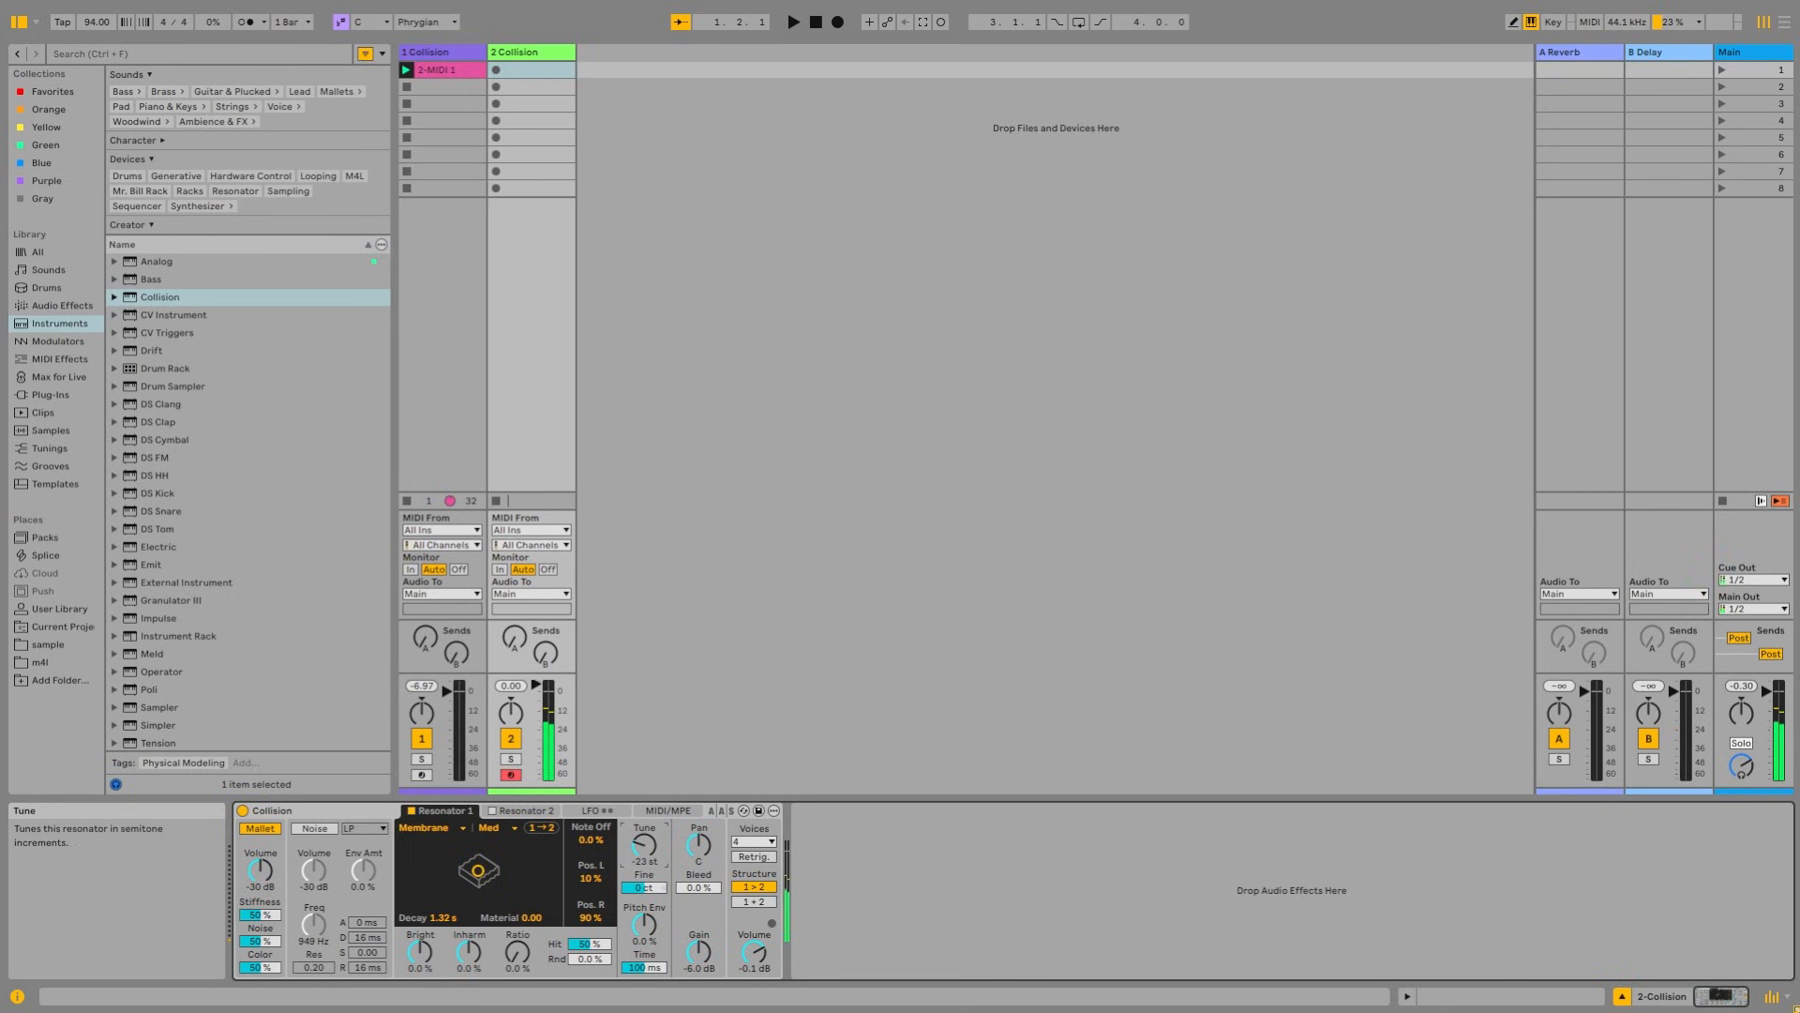
{"action": "left_click_drag", "start_coordinate": [443, 917], "coordinate": [532, 830]}
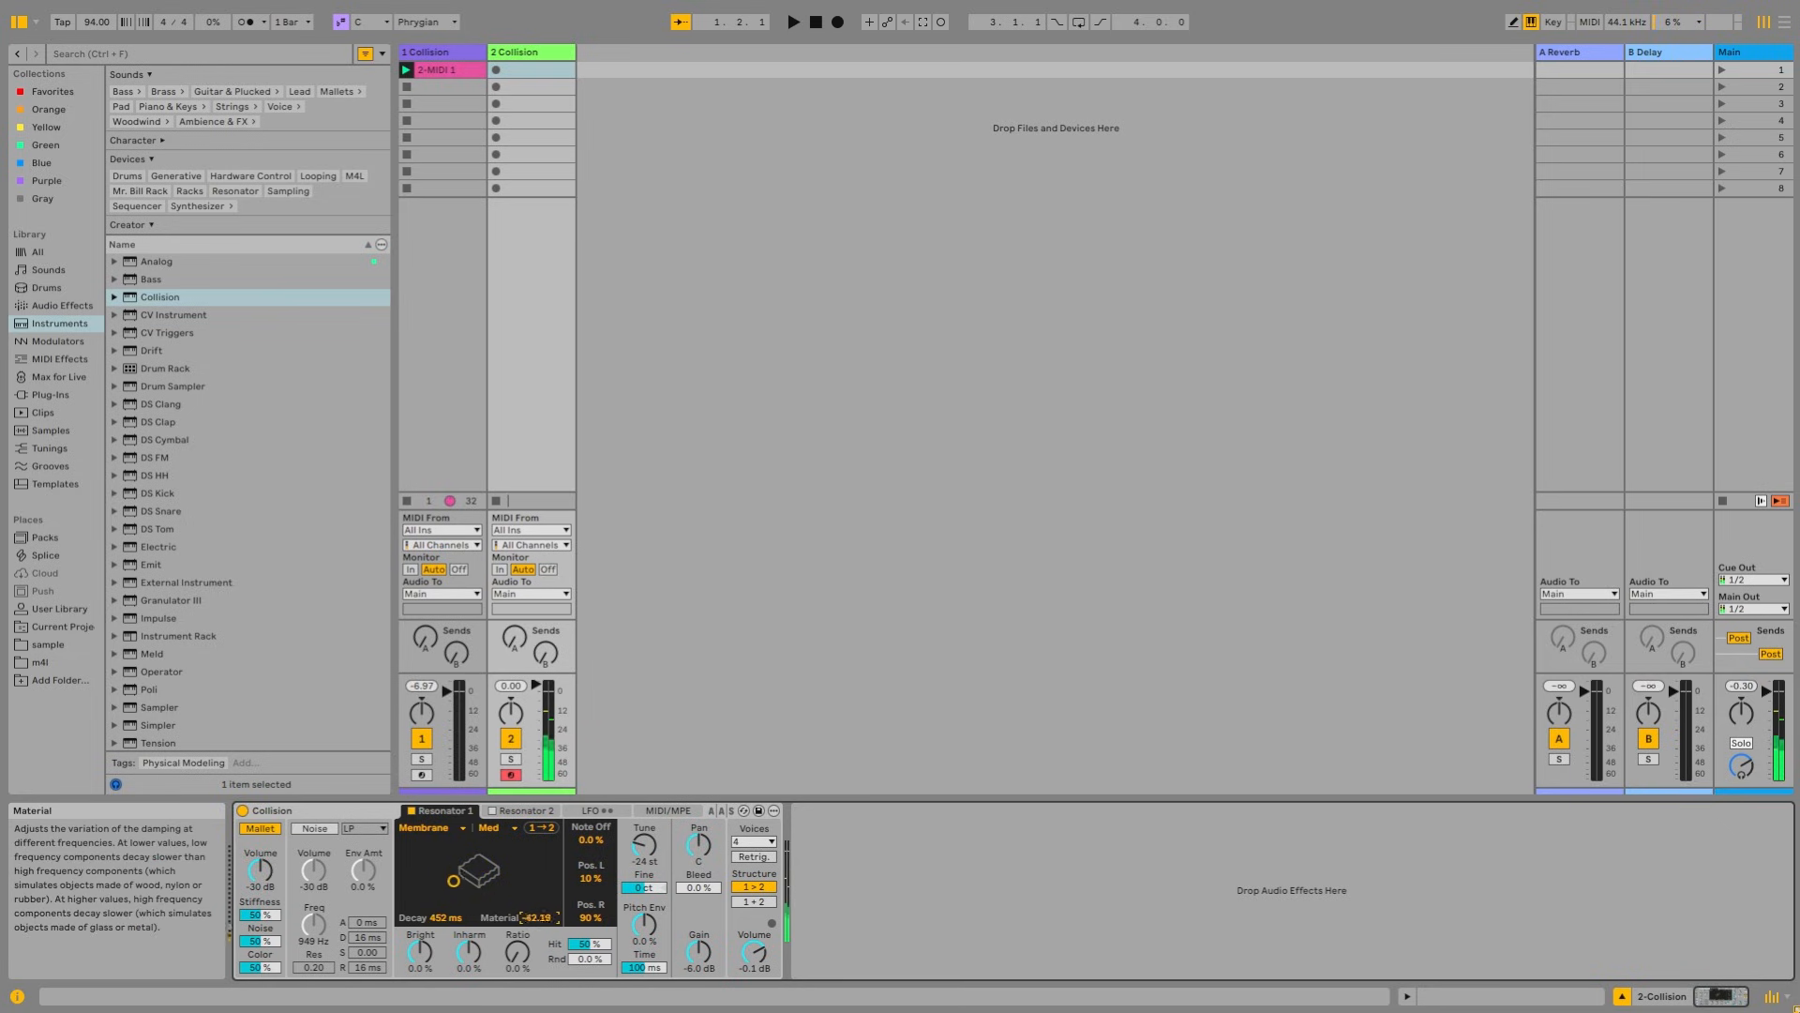
{"action": "left_click_drag", "start_coordinate": [453, 894], "coordinate": [458, 894]}
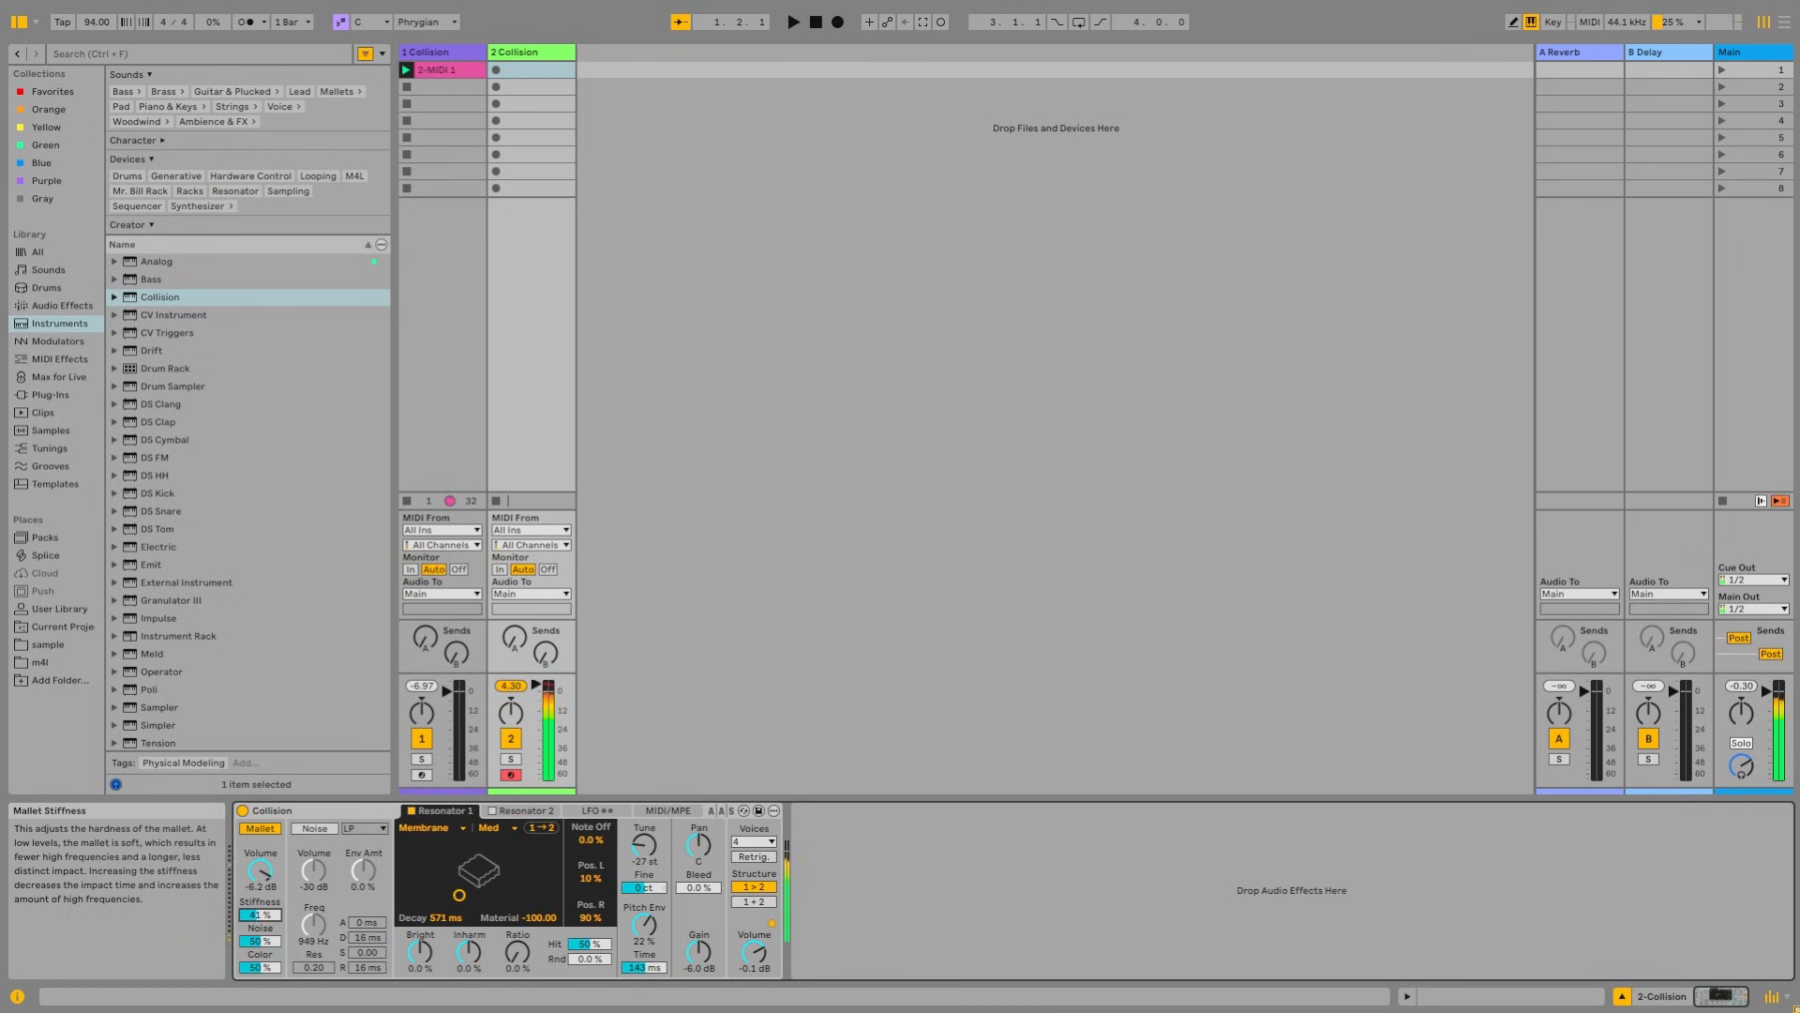
Step: Set the mallet's stiffness to 74% and its noise to 0% on the second Collision
{"action": "left_click_drag", "start_coordinate": [260, 914], "coordinate": [259, 915]}
{"action": "left_click_drag", "start_coordinate": [259, 940], "coordinate": [260, 914]}
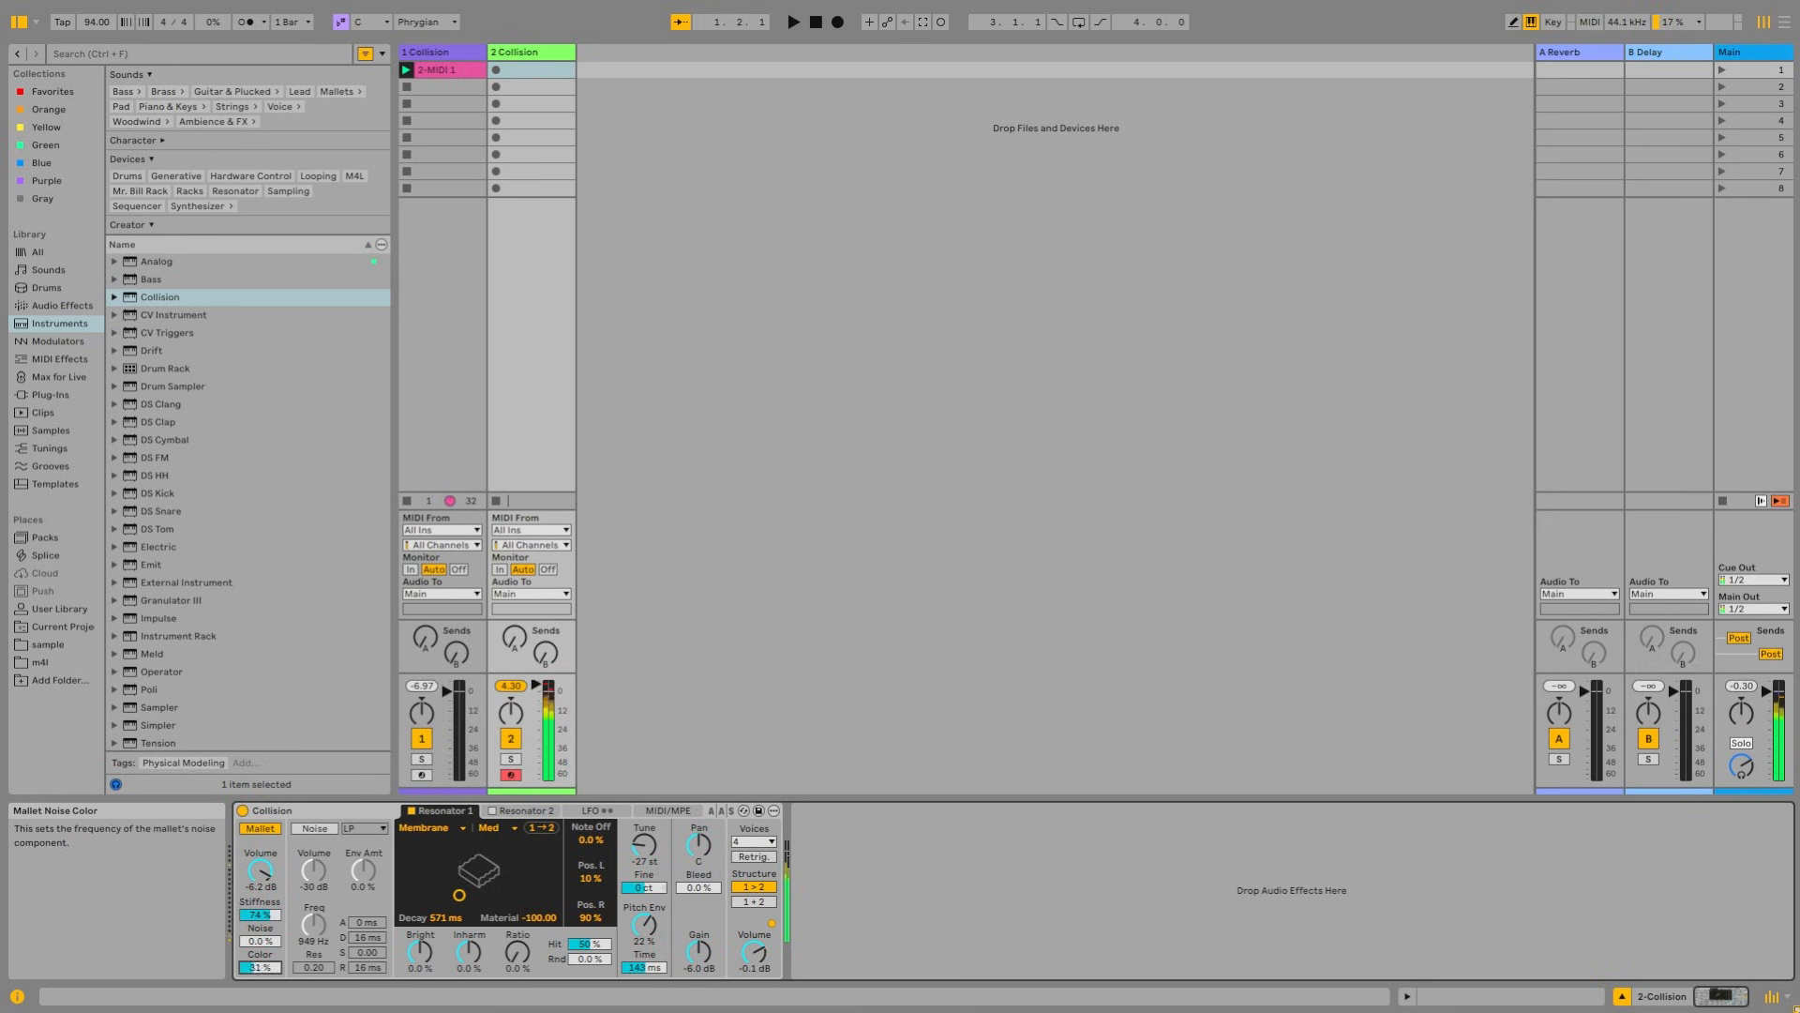
Step: Adjust the membrane resonator's character with the ratio at about 30% and the brightness at 0%
{"action": "left_click_drag", "start_coordinate": [420, 952], "coordinate": [420, 868]}
{"action": "left_click_drag", "start_coordinate": [517, 951], "coordinate": [517, 911]}
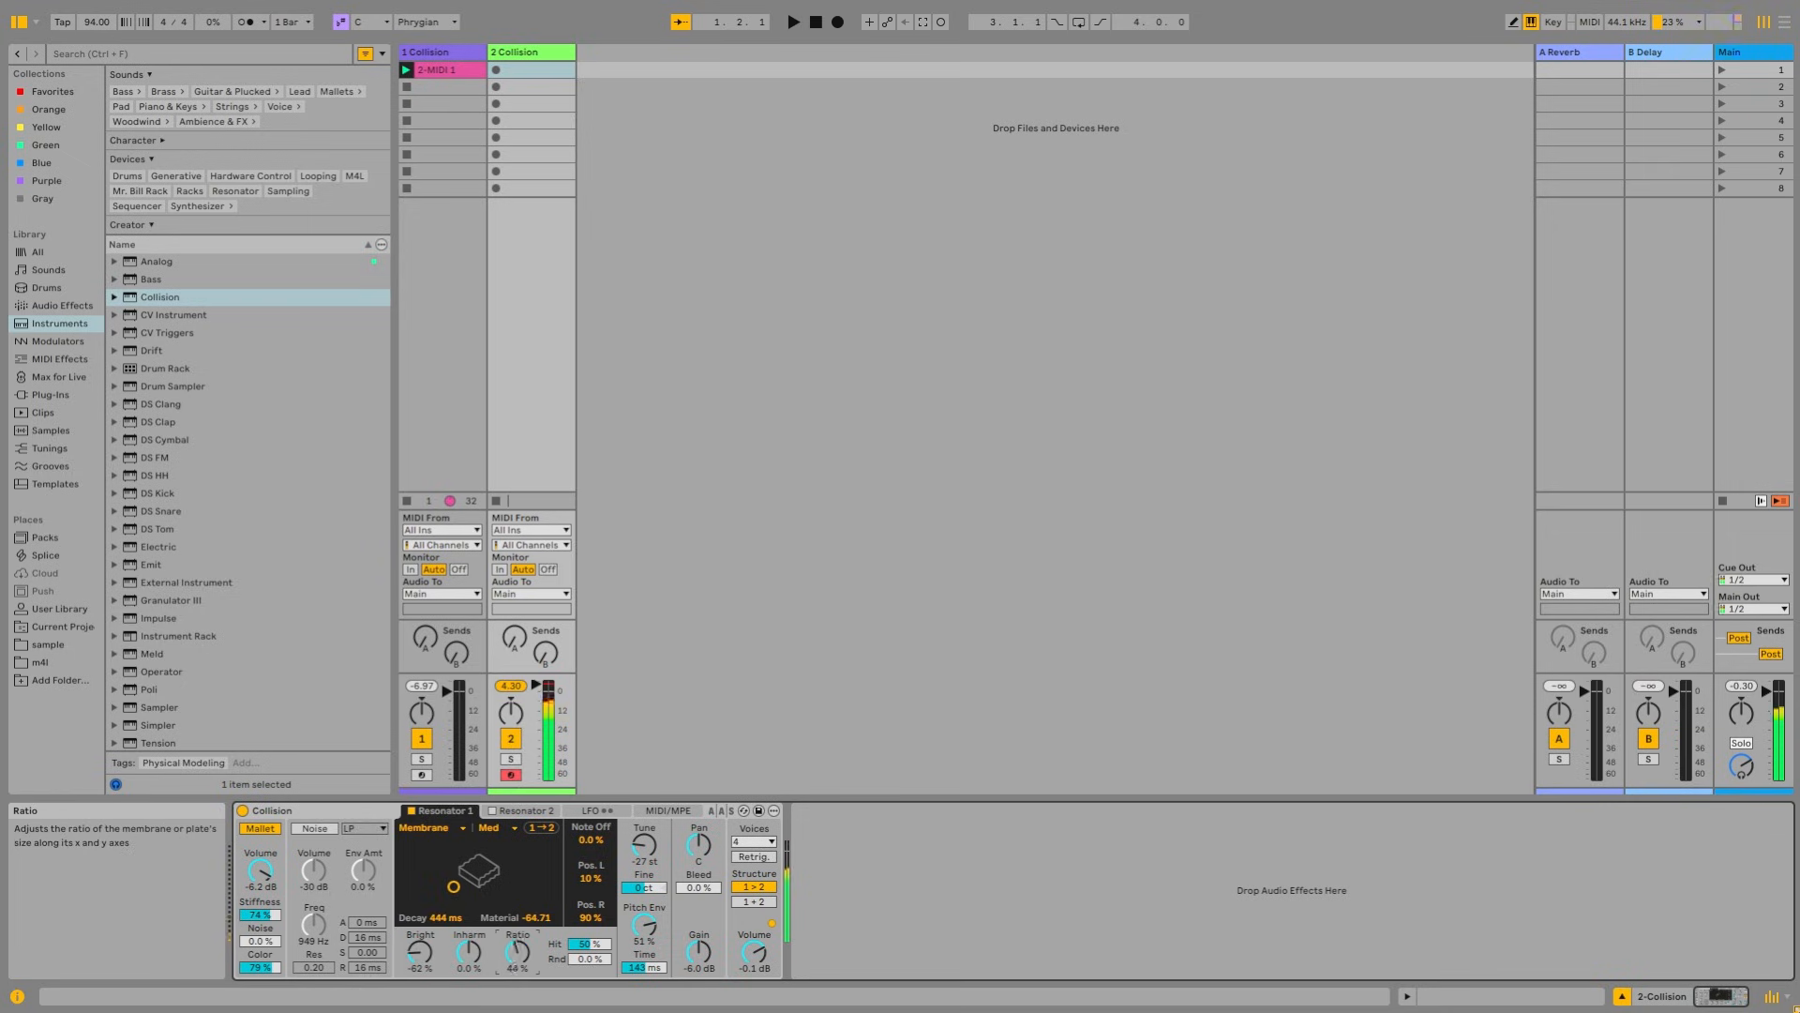
{"action": "left_click_drag", "start_coordinate": [424, 964], "coordinate": [424, 920]}
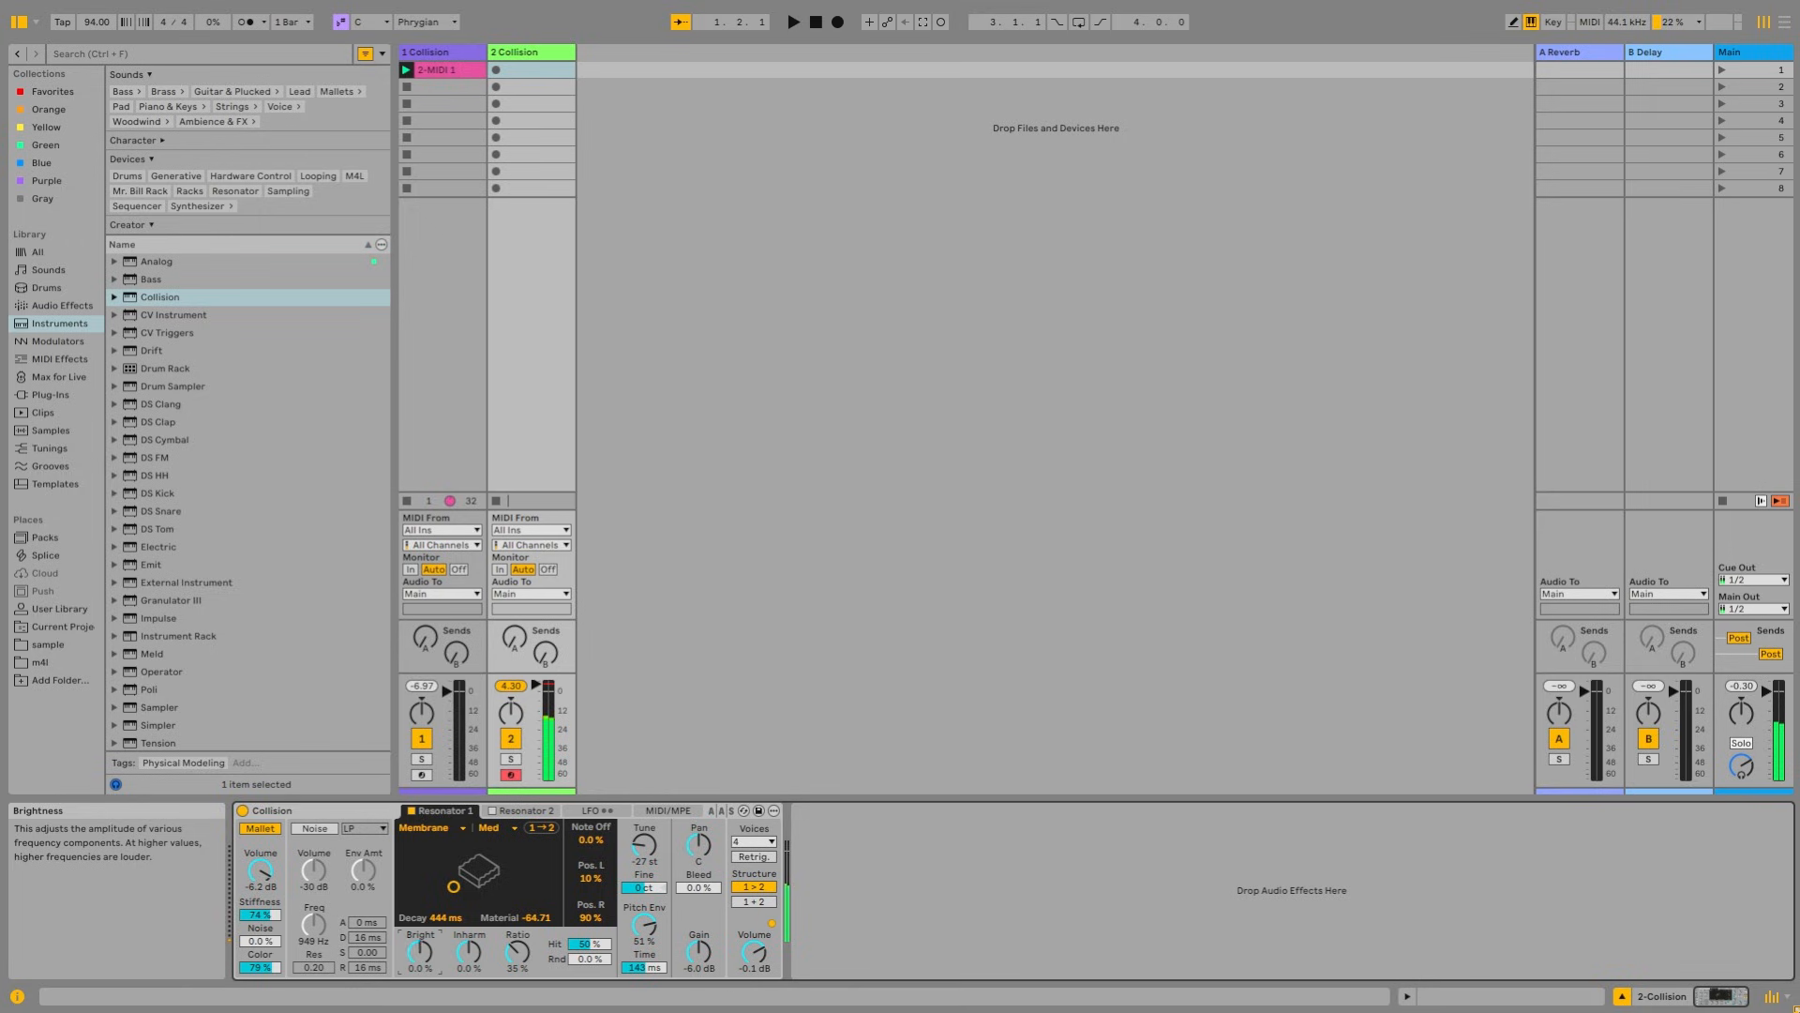
Step: Retune the second Collision's membrane resonator to about −25 st and reduce its pitch envelope to about 27%
{"action": "left_click_drag", "start_coordinate": [659, 926], "coordinate": [659, 931]}
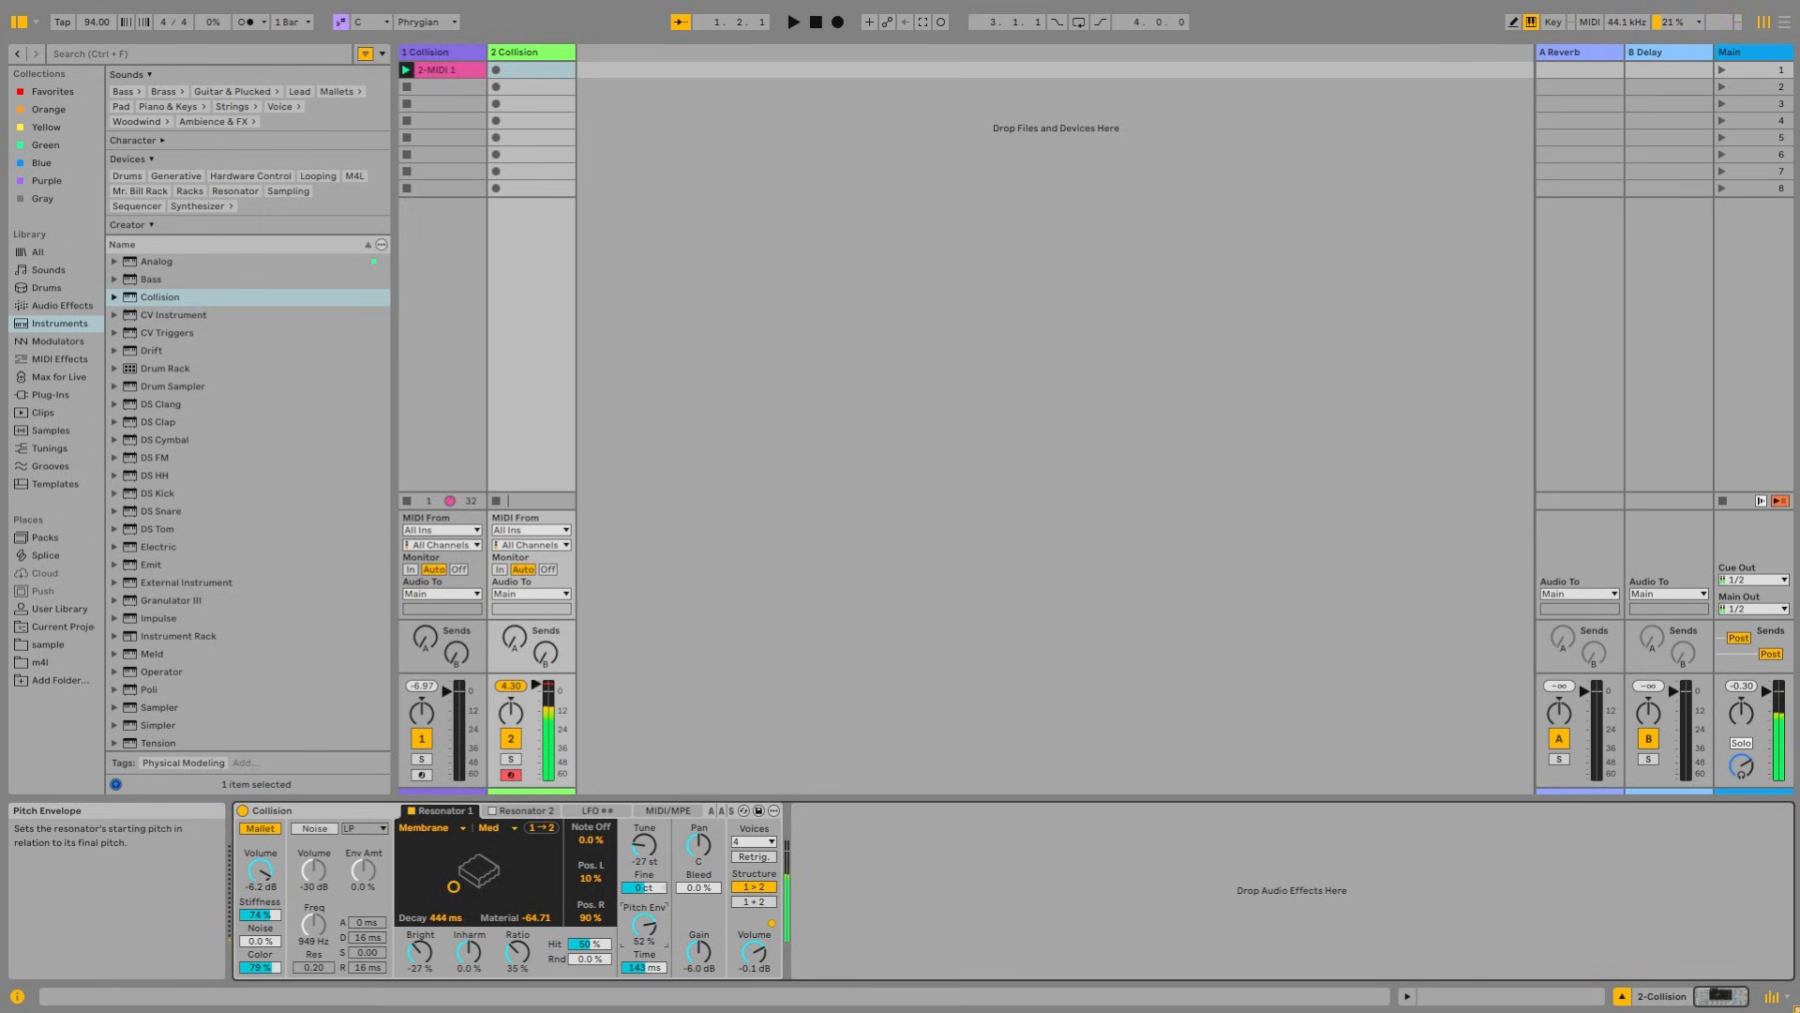
{"action": "left_click_drag", "start_coordinate": [644, 846], "coordinate": [644, 842]}
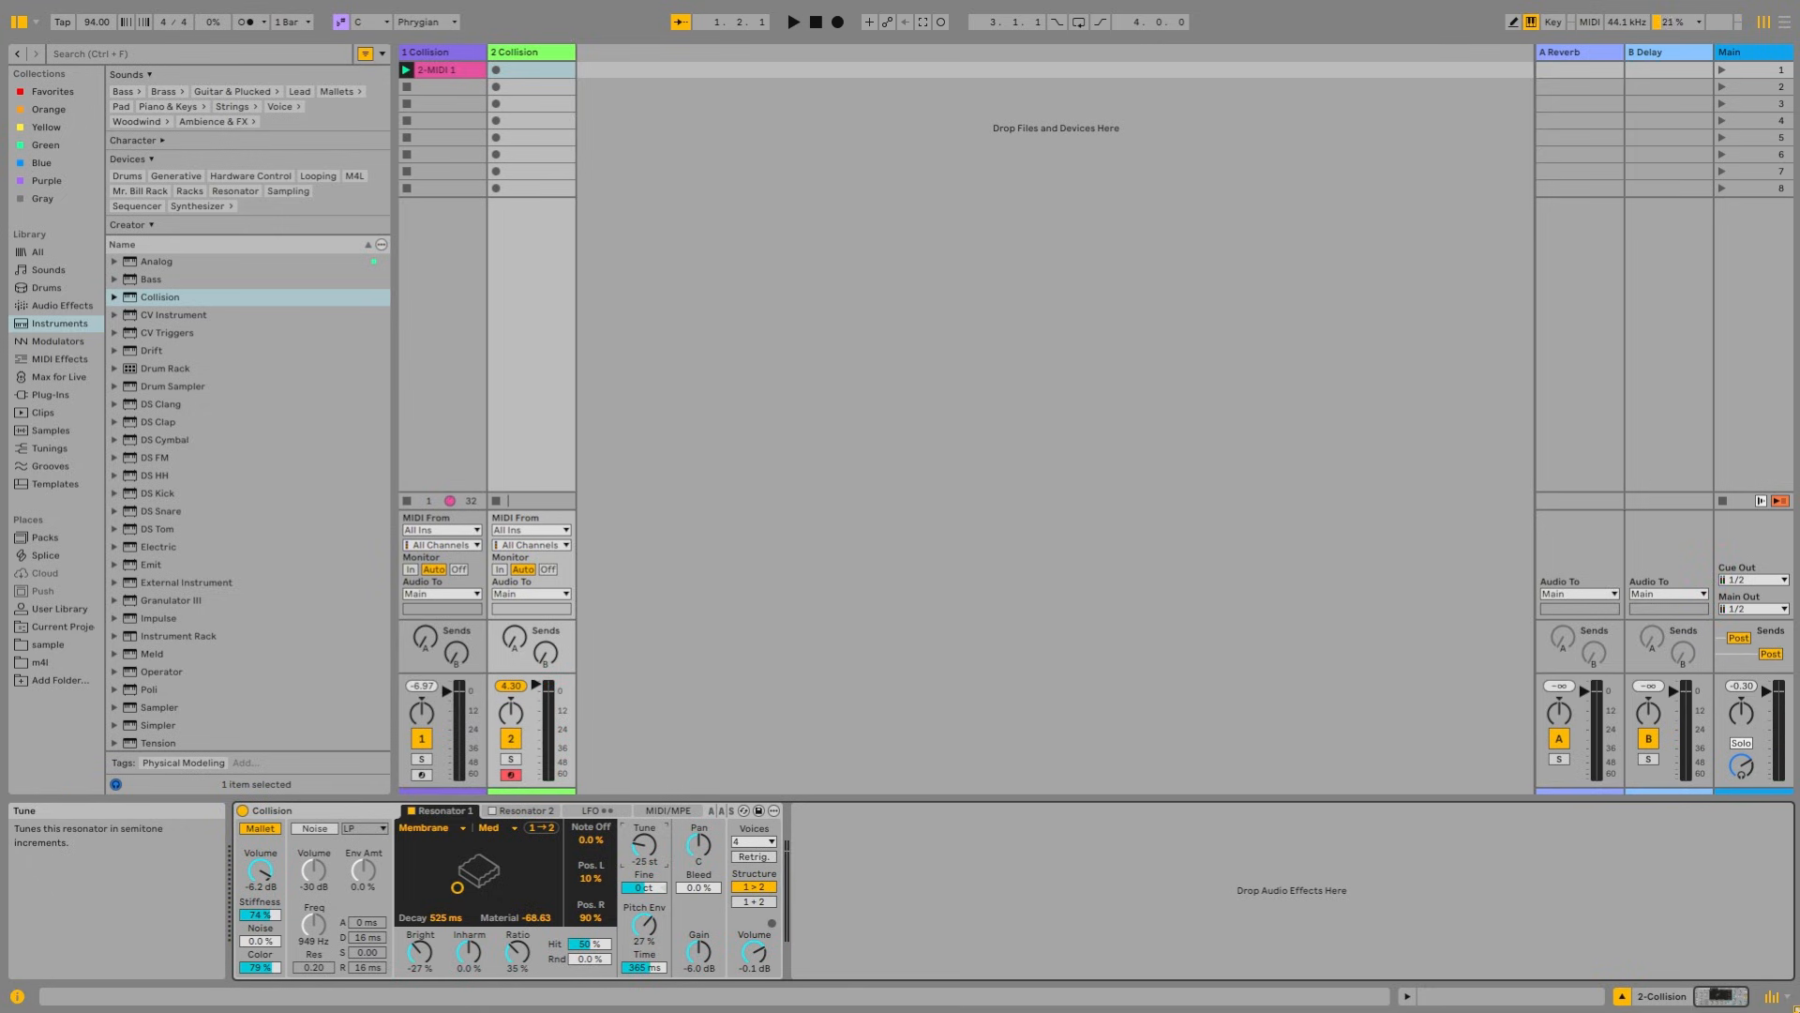
Step: Enable Resonator 2 as a Membrane with about 126 ms decay and 27% inharmonics, and return to Resonator 1
{"action": "left_click", "coordinate": [506, 810]}
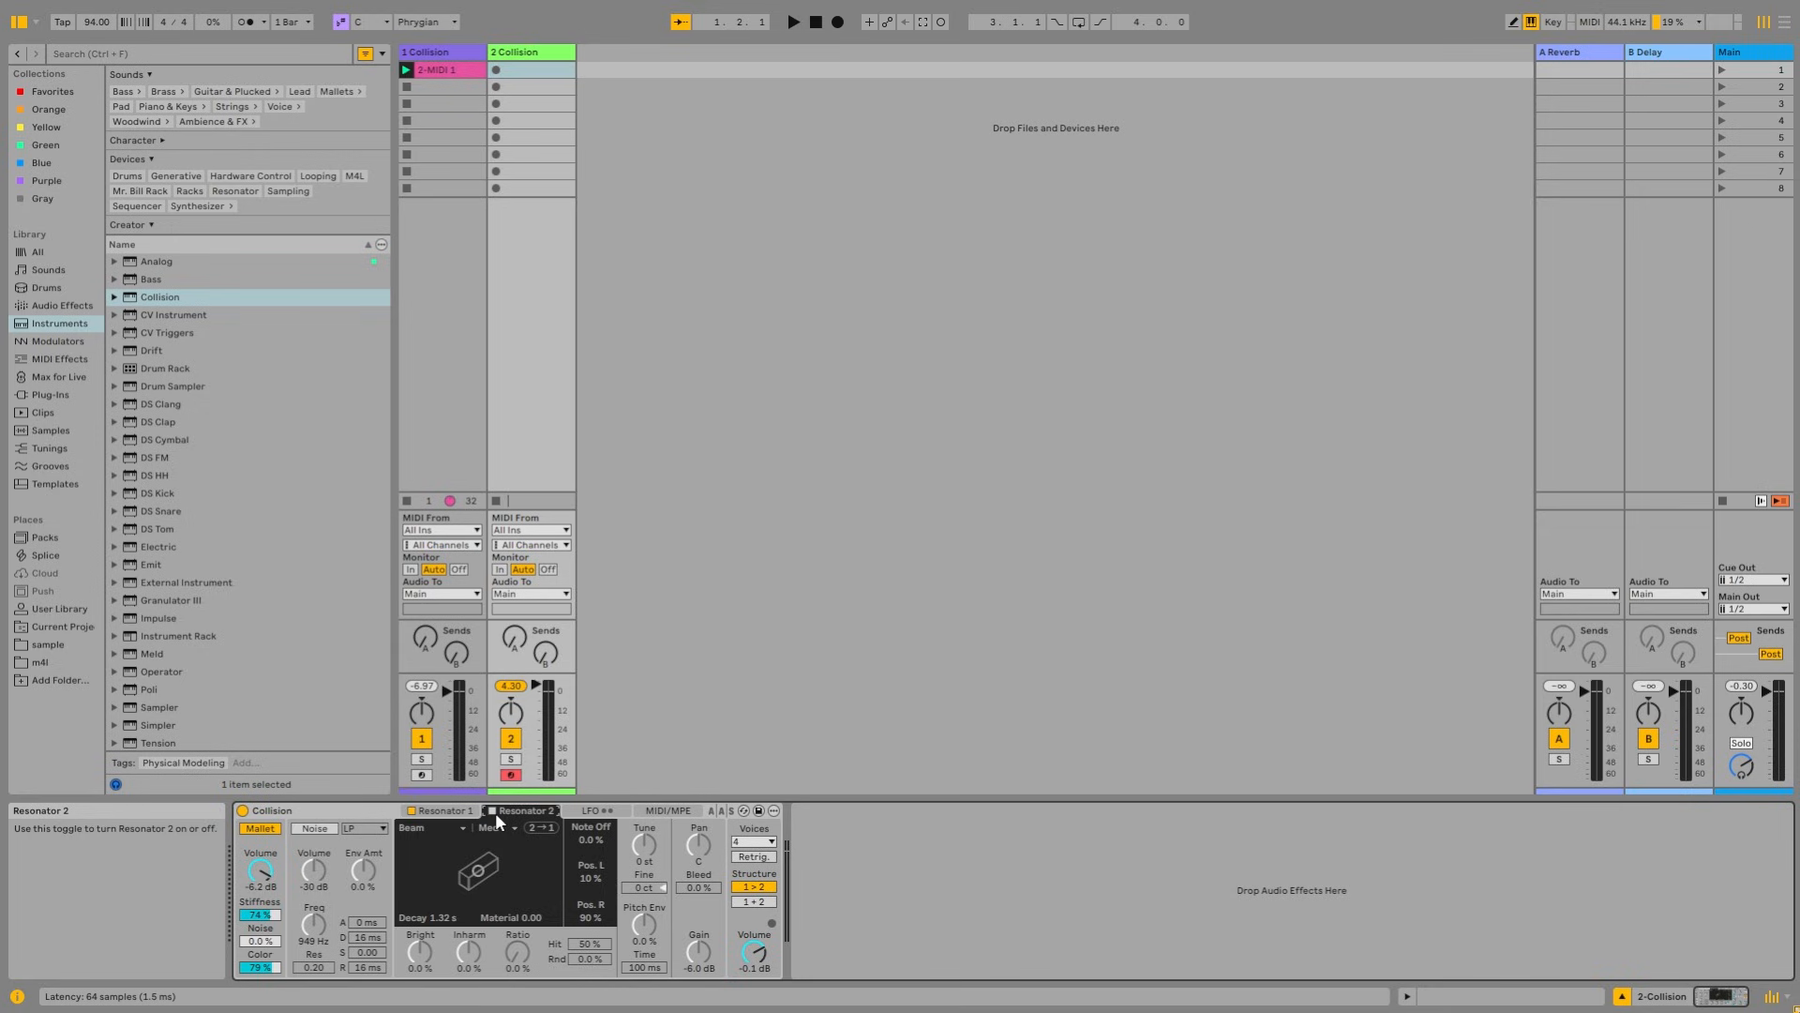
{"action": "left_click", "coordinate": [492, 811]}
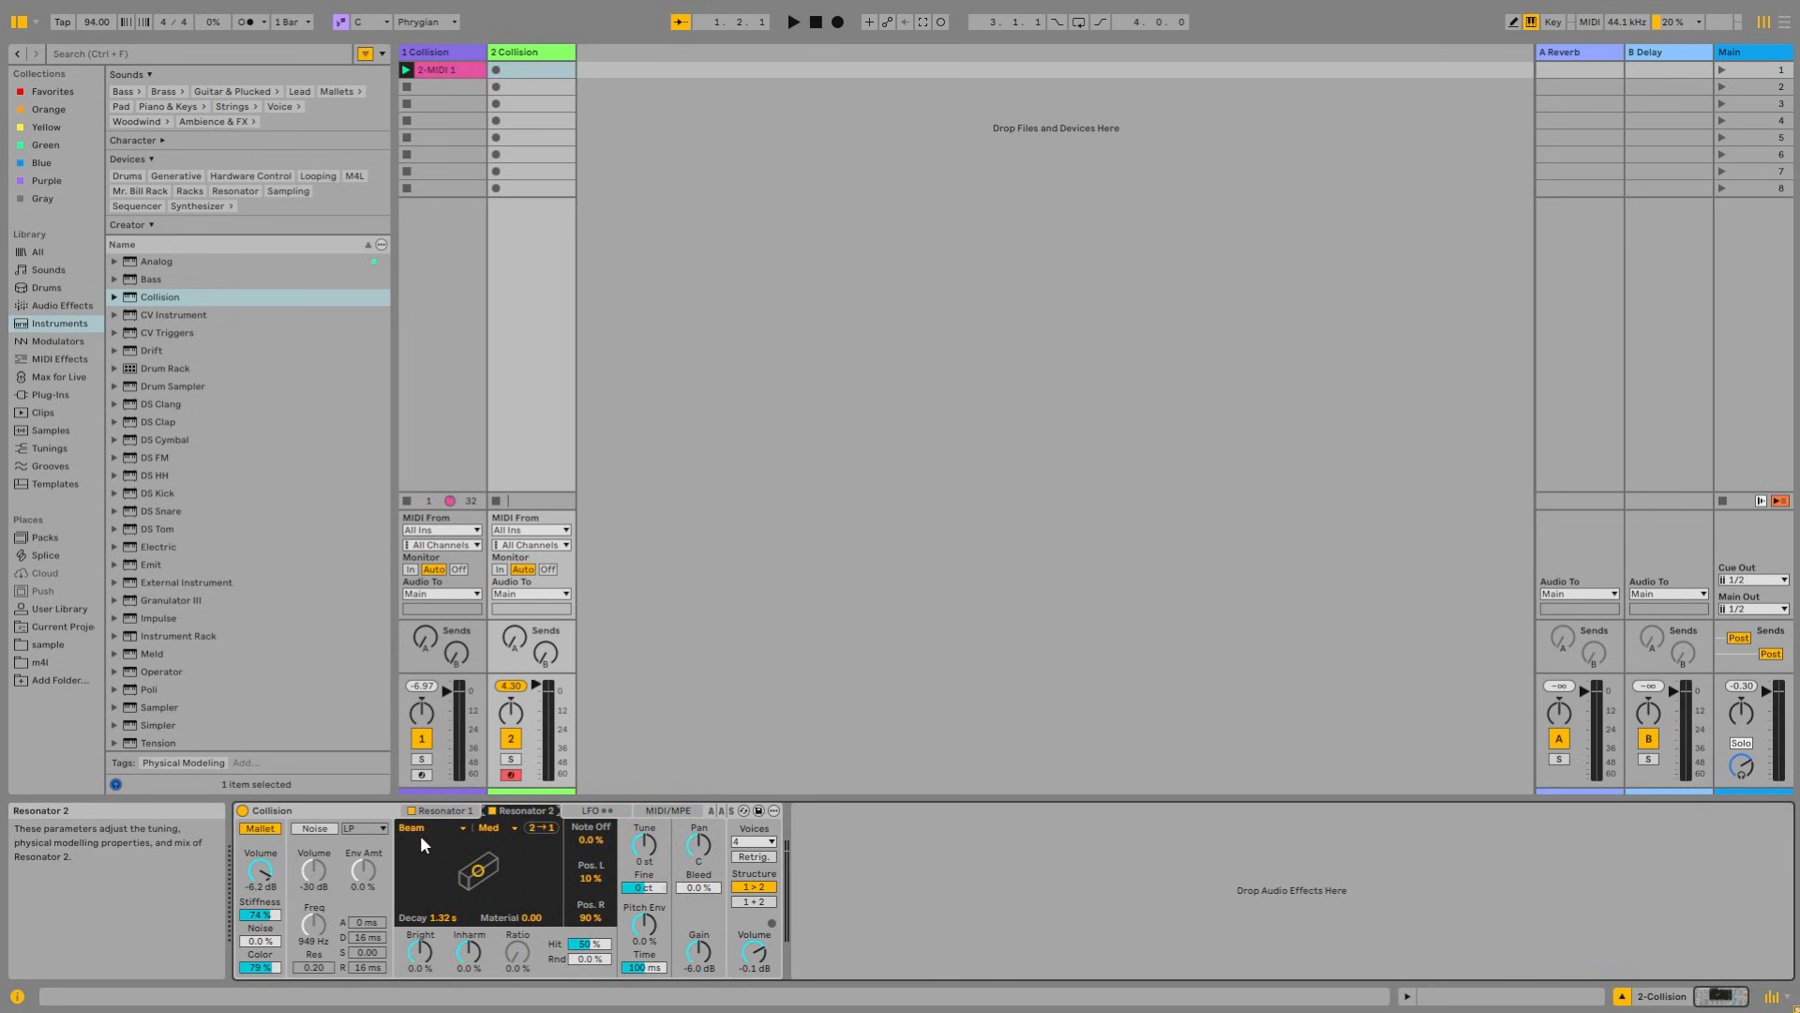
{"action": "left_click", "coordinate": [448, 829]}
{"action": "left_click", "coordinate": [458, 882]}
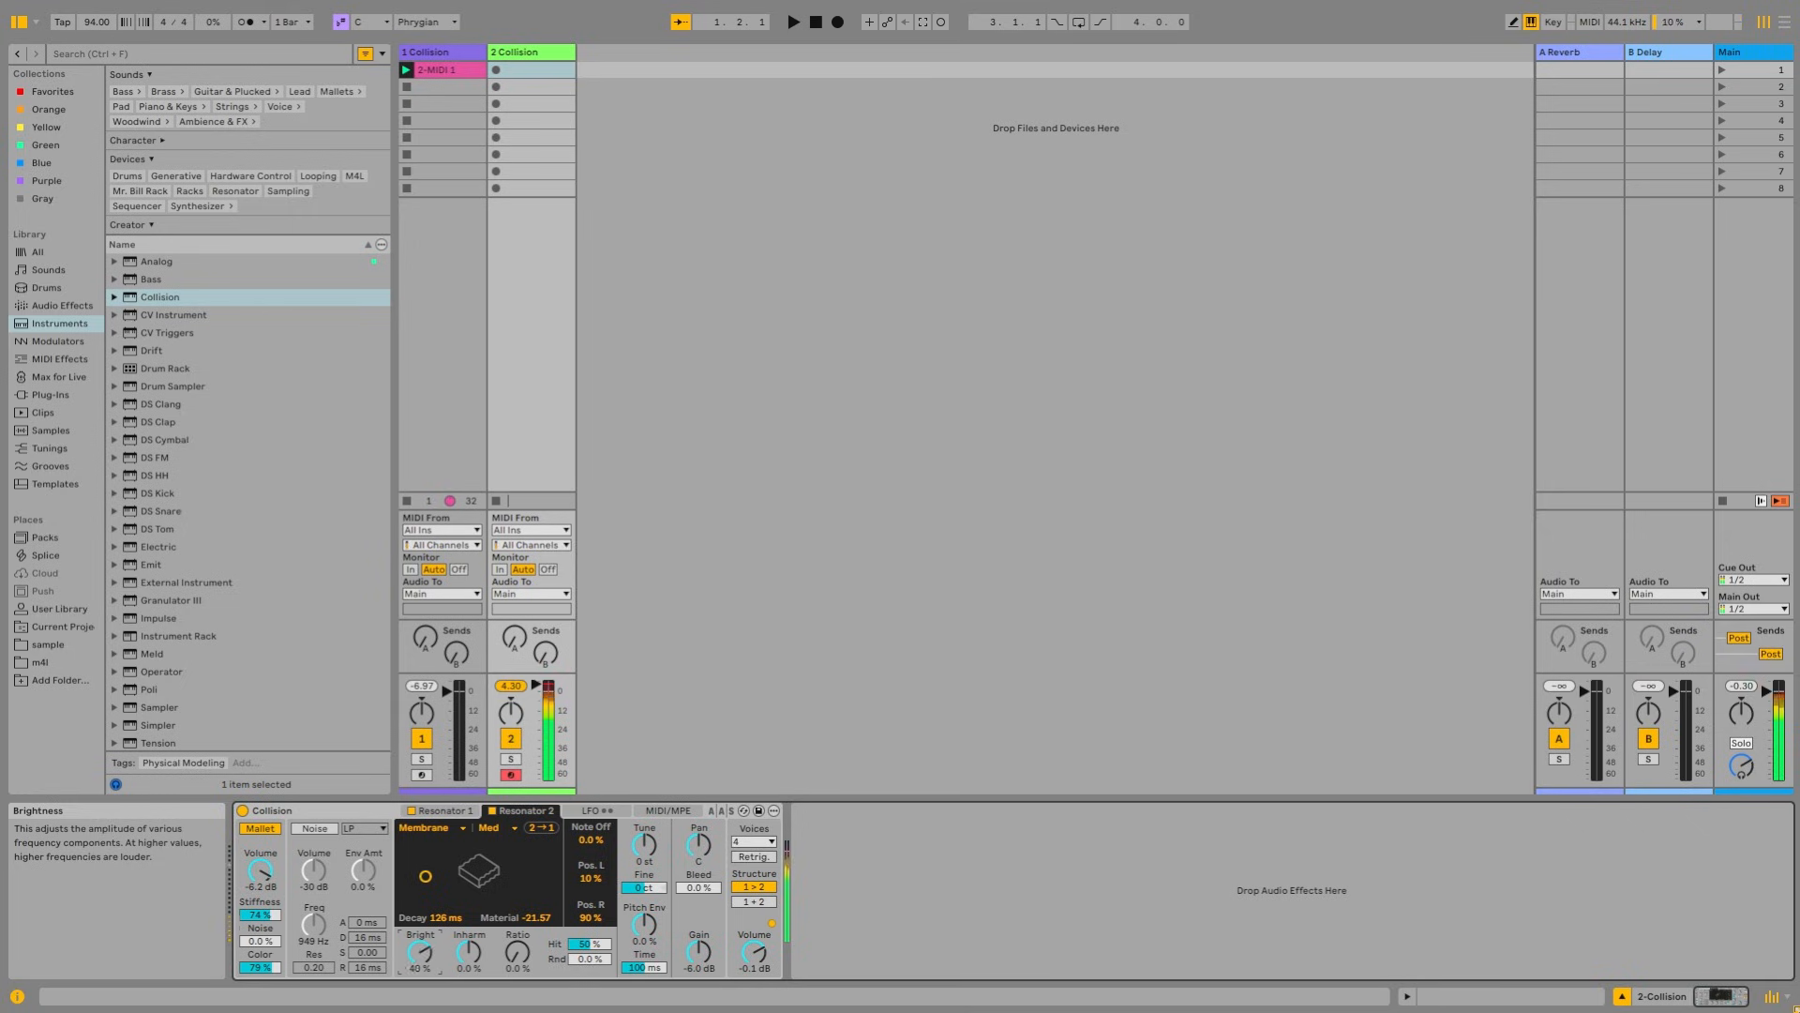
{"action": "left_click_drag", "start_coordinate": [469, 953], "coordinate": [469, 928]}
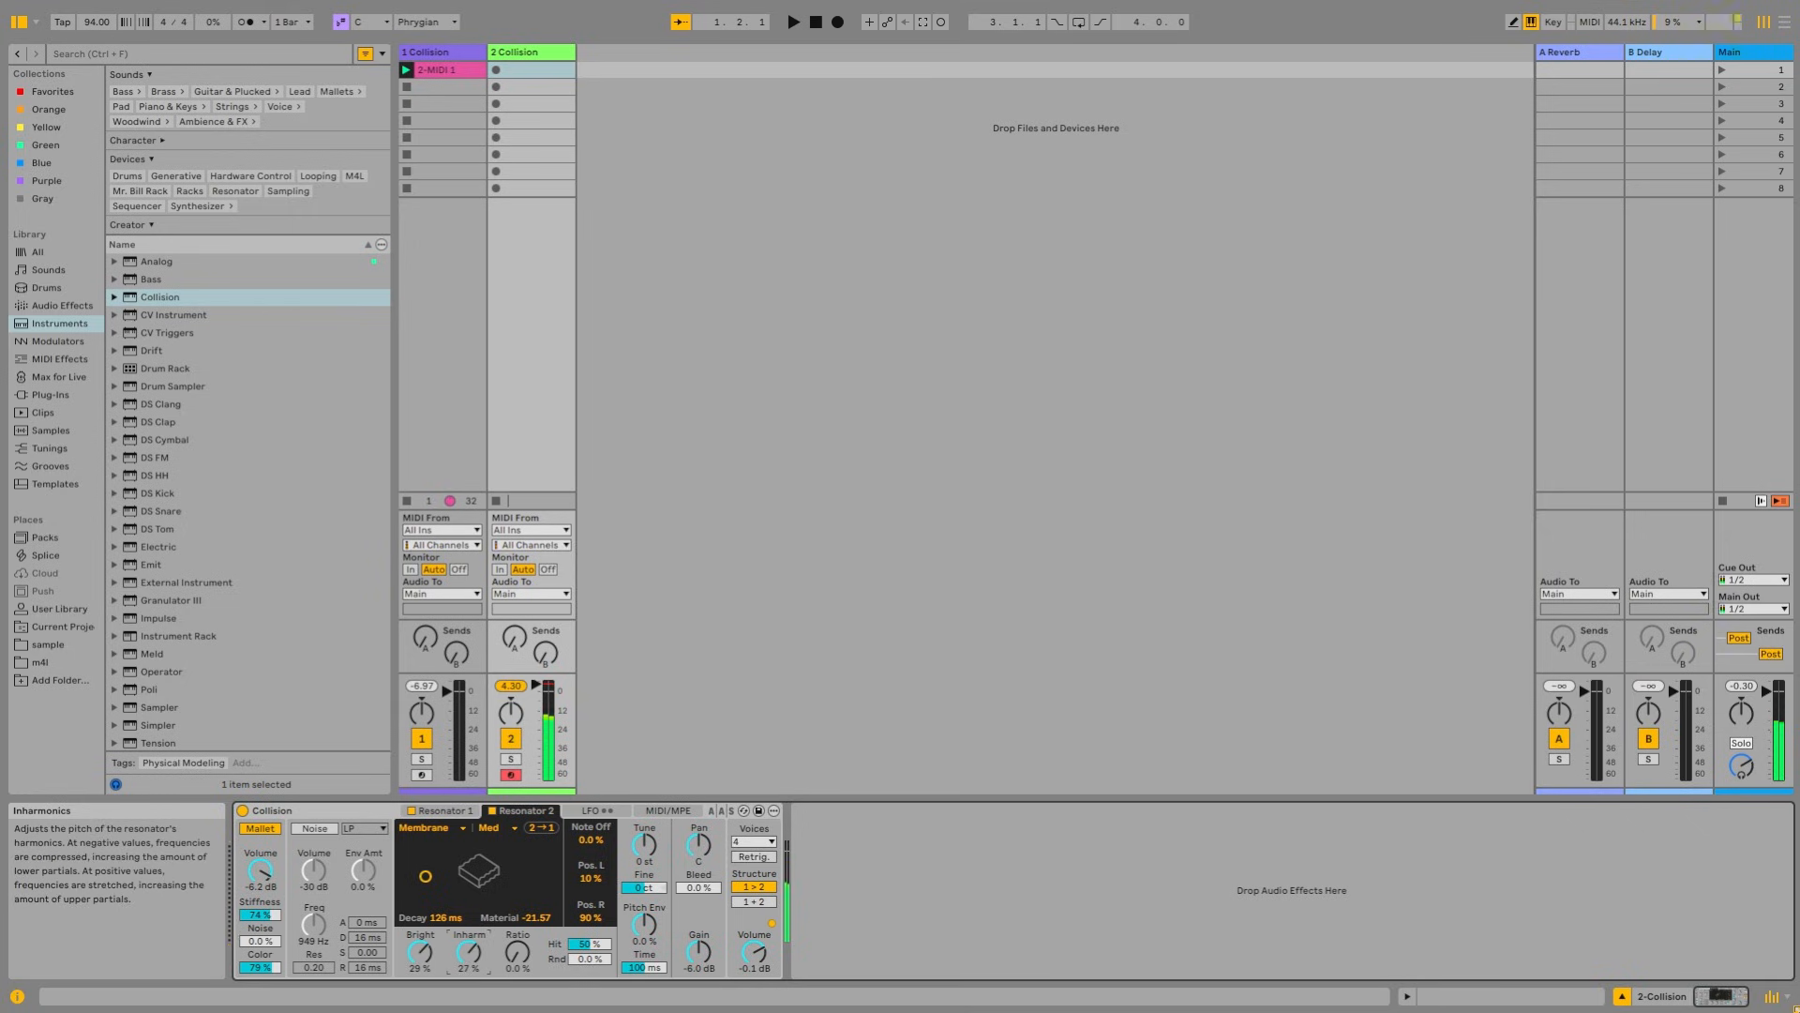
{"action": "left_click", "coordinate": [444, 811]}
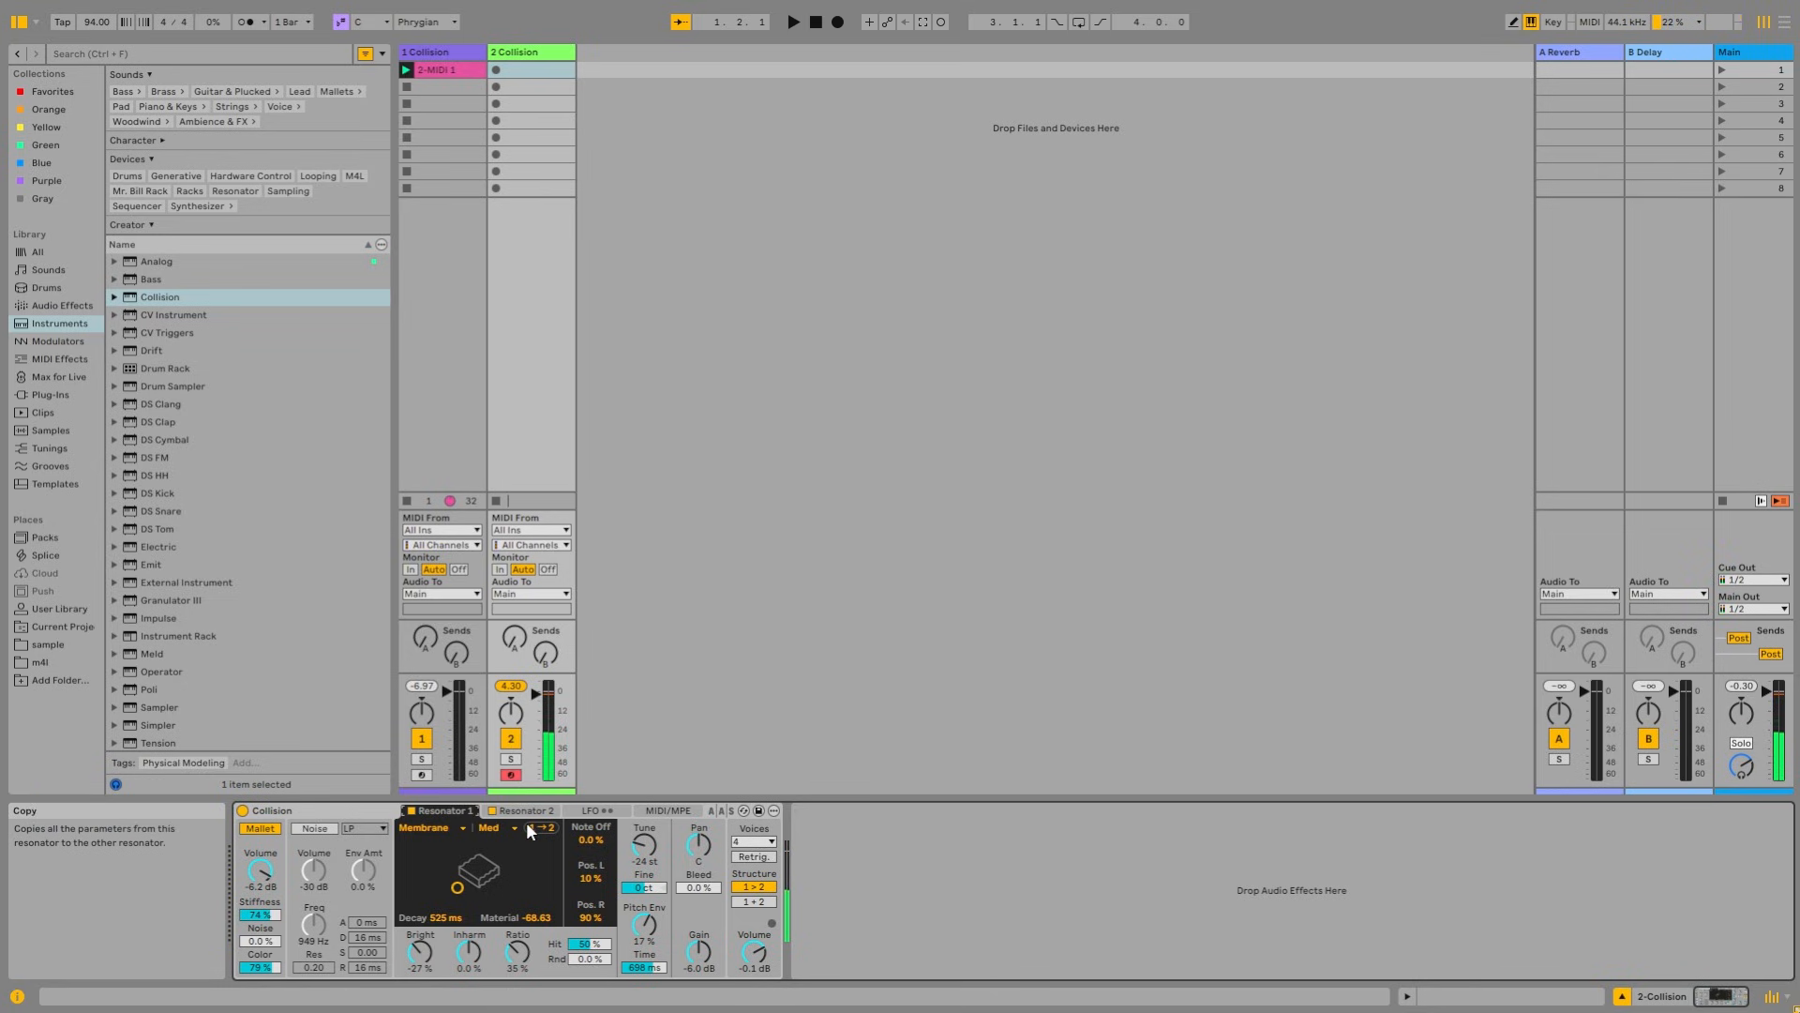
Step: Add EQ Eight after the second Collision, with a low cut on band 1 and a low-frequency boost on band 2
{"action": "left_click", "coordinate": [62, 305]}
{"action": "left_click_drag", "start_coordinate": [187, 662], "coordinate": [1043, 880]}
{"action": "left_click_drag", "start_coordinate": [895, 881], "coordinate": [853, 938]}
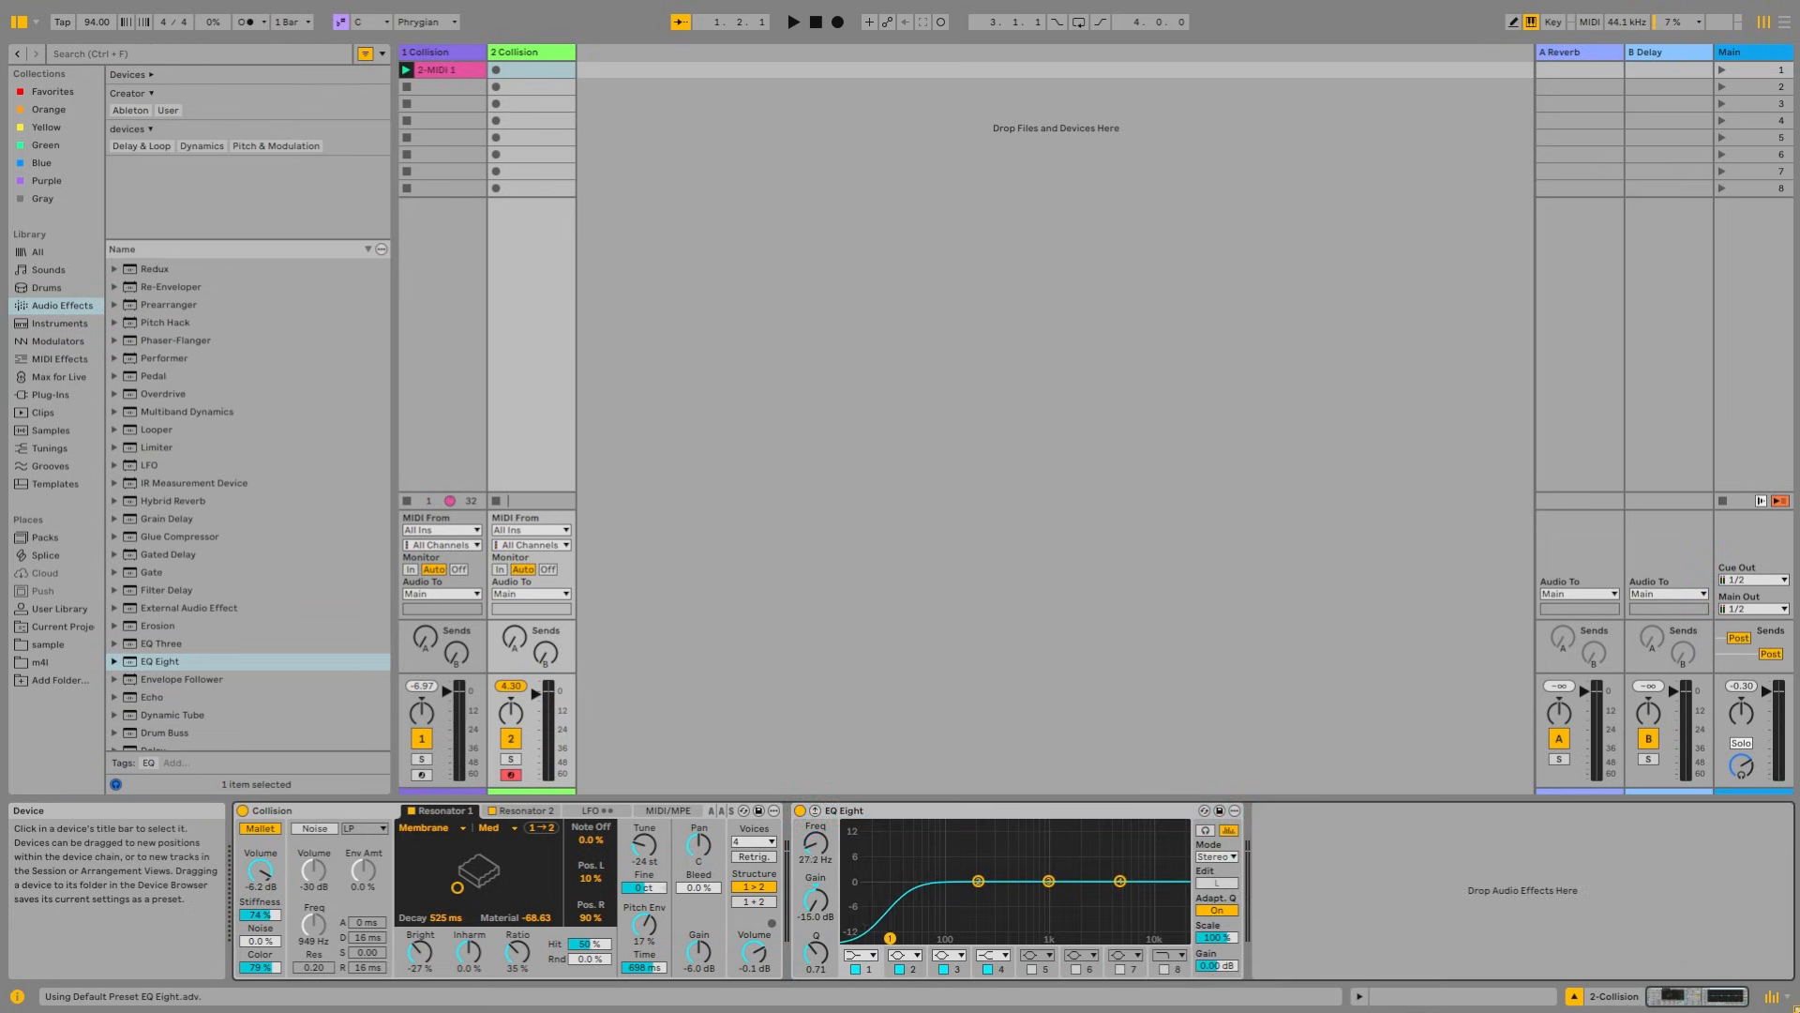
{"action": "left_click_drag", "start_coordinate": [978, 882], "coordinate": [921, 861]}
{"action": "left_click_drag", "start_coordinate": [890, 938], "coordinate": [914, 935]}
{"action": "left_click_drag", "start_coordinate": [921, 861], "coordinate": [932, 848]}
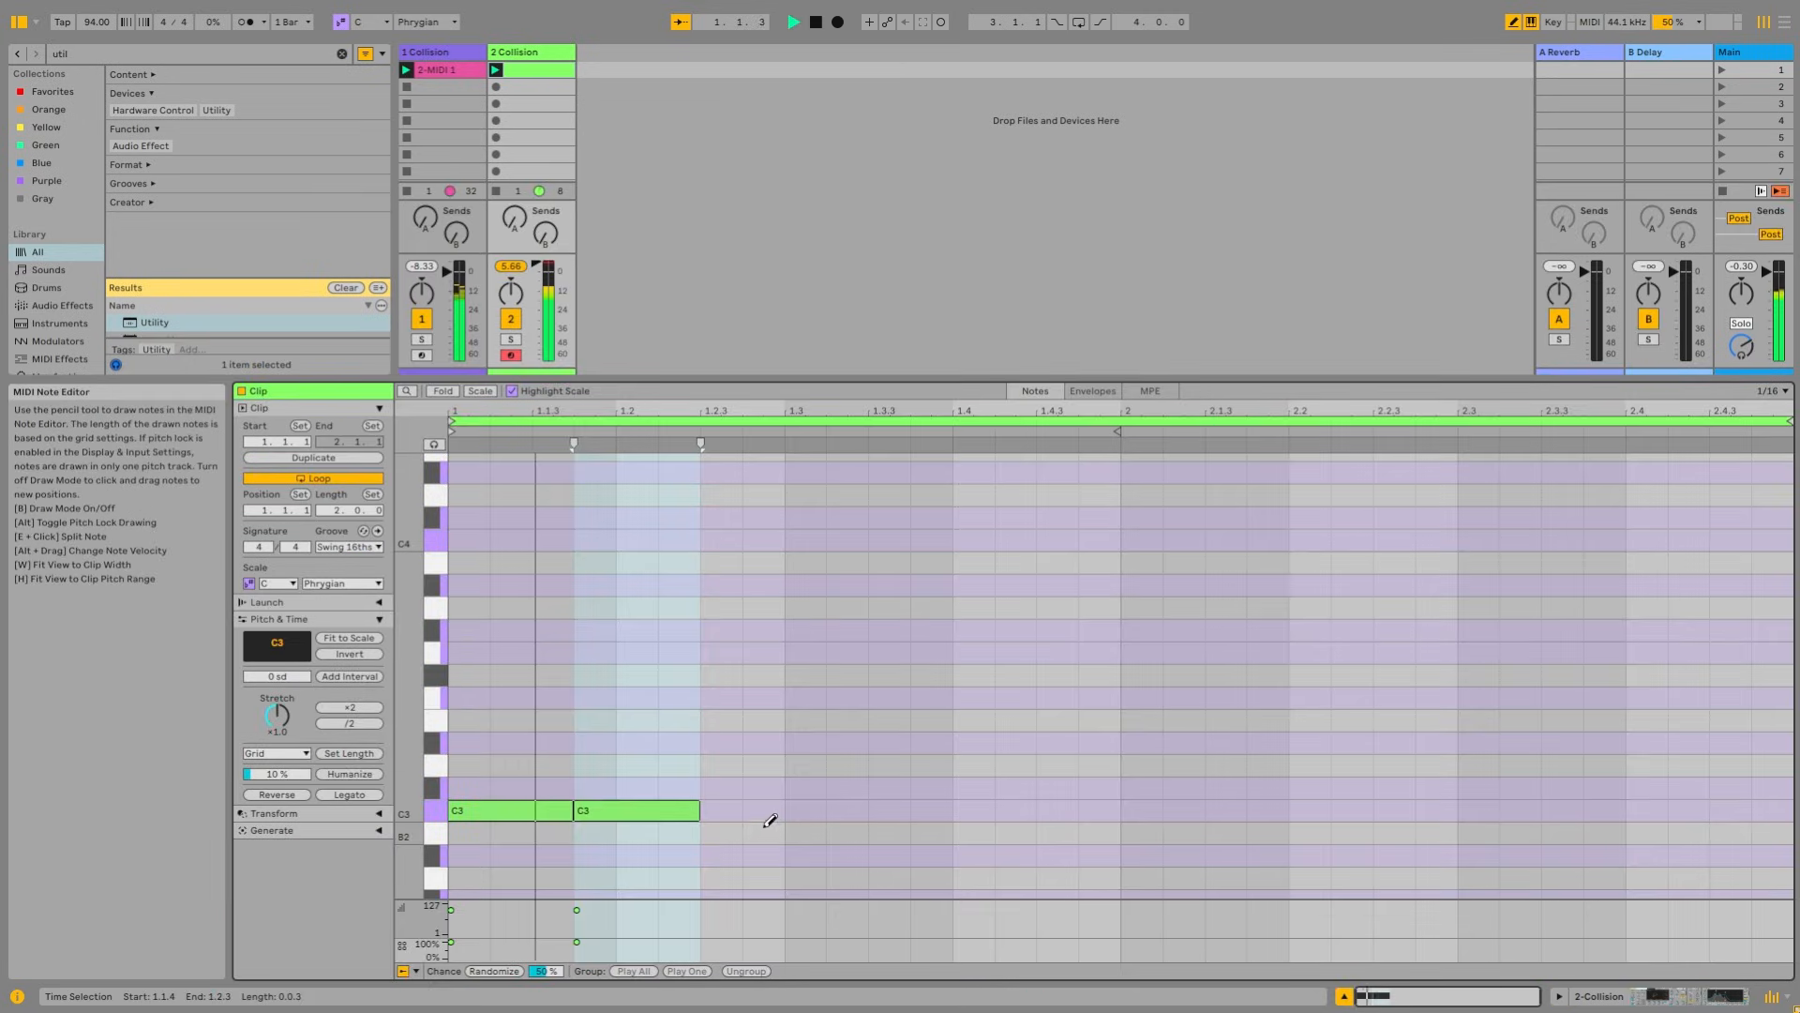
Step: Draw C3 notes in the drum clip from 1.3.3 to 1.4.3 and at 2.1.1 and 2.1.3
{"action": "left_click", "coordinate": [882, 810]}
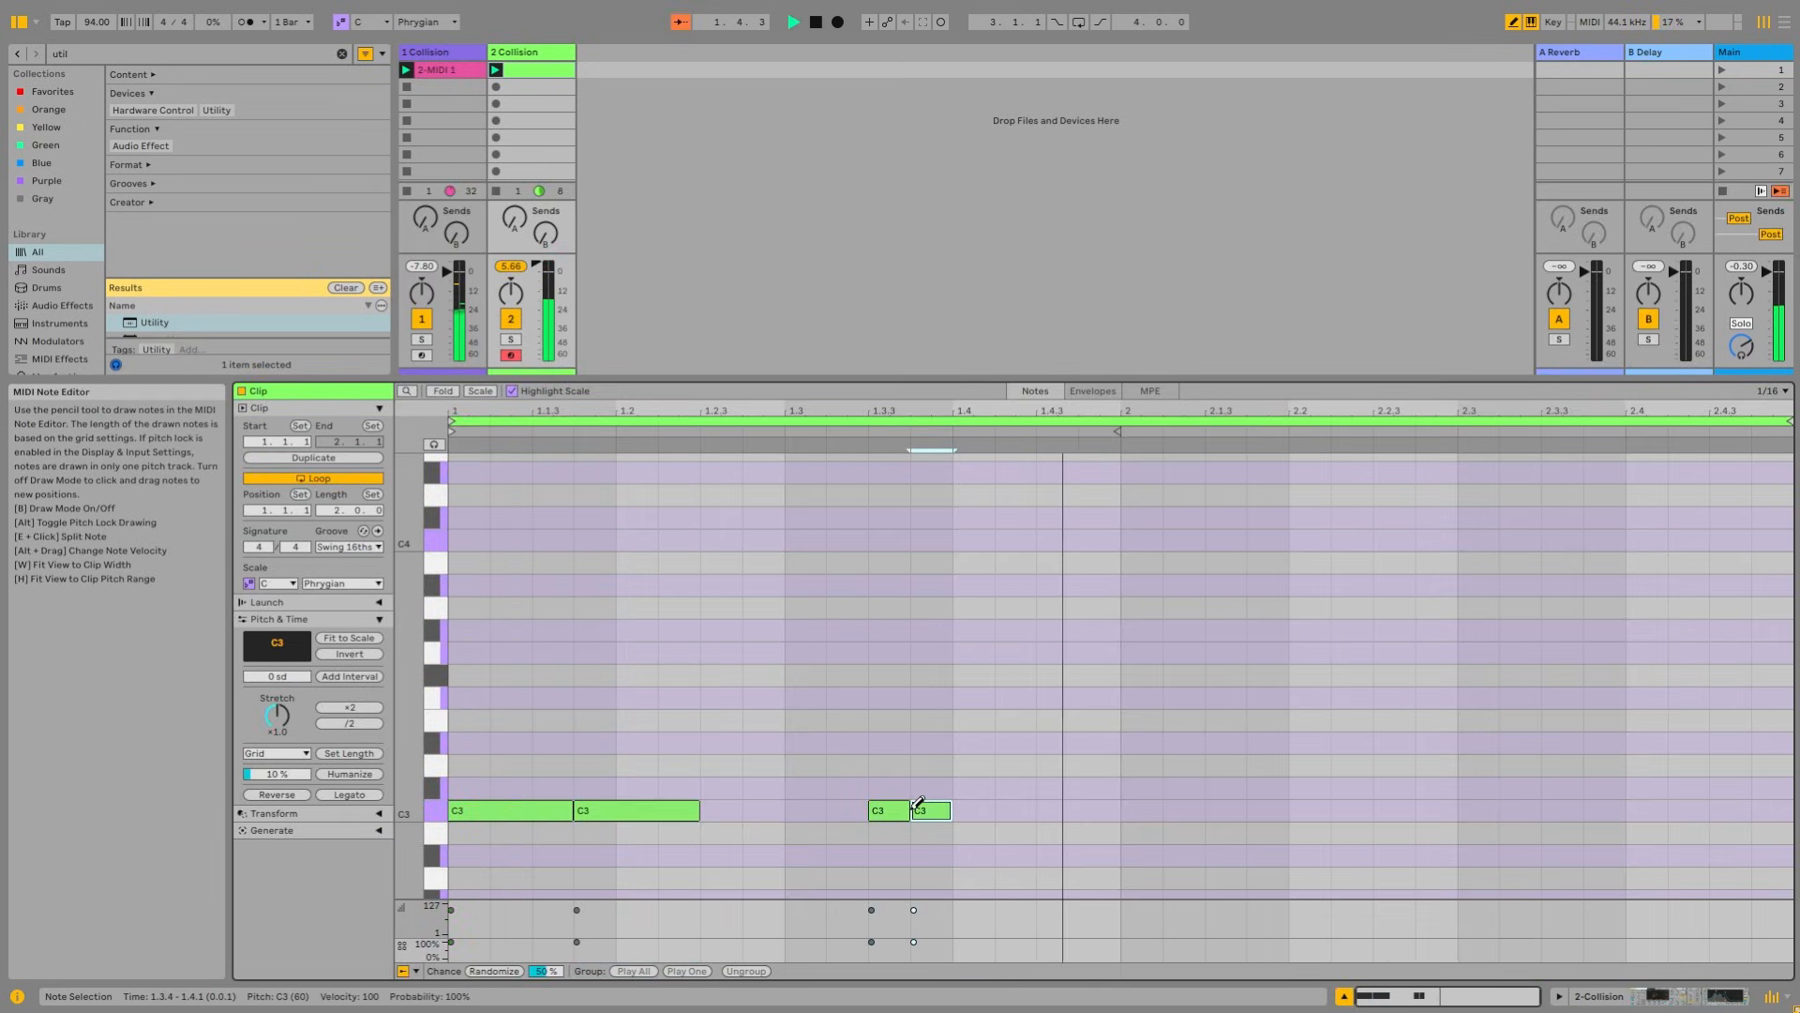
{"action": "left_click_drag", "start_coordinate": [913, 809], "coordinate": [1288, 810]}
{"action": "left_click", "coordinate": [1220, 811]}
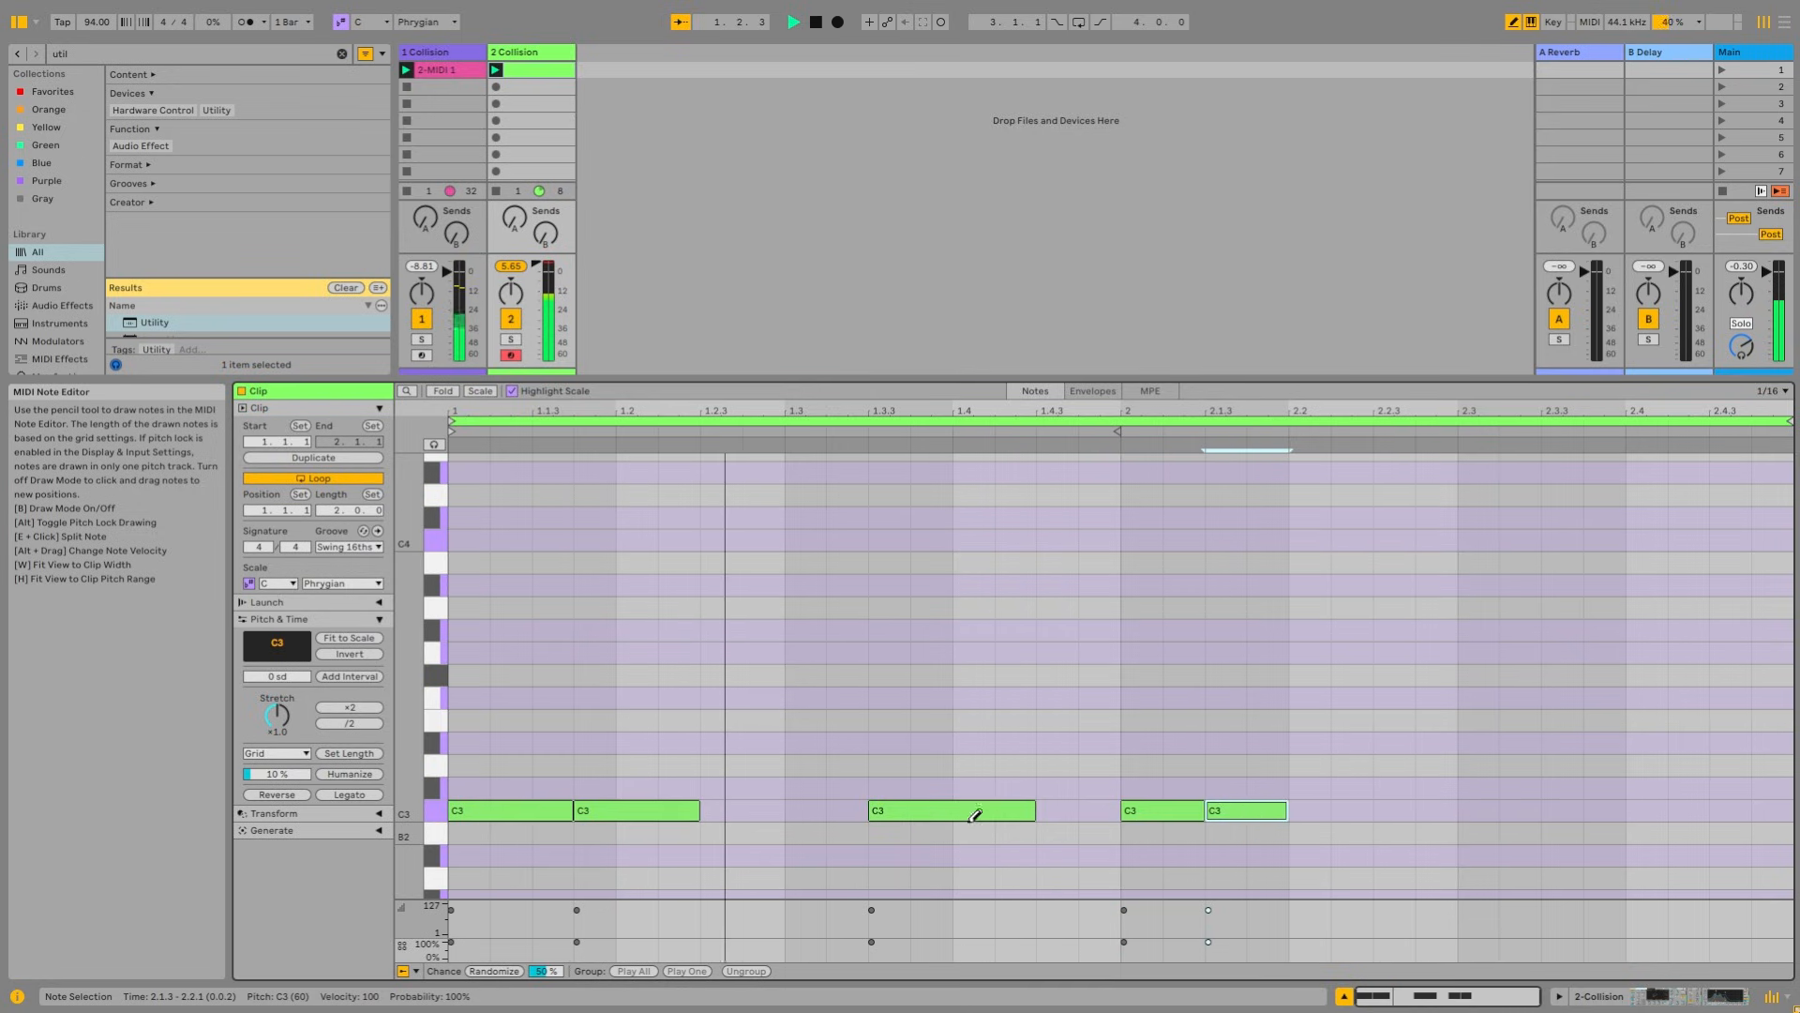
Step: Complete the clip's second bar with C3 notes from 2.2.3 to 2.3.4, at 2.3.4, and through the last beat
{"action": "scroll", "coordinate": [1031, 796], "scroll_direction": "down", "scroll_amount": 1}
{"action": "left_click", "coordinate": [1378, 773]}
{"action": "left_click_drag", "start_coordinate": [1414, 773], "coordinate": [1539, 773]}
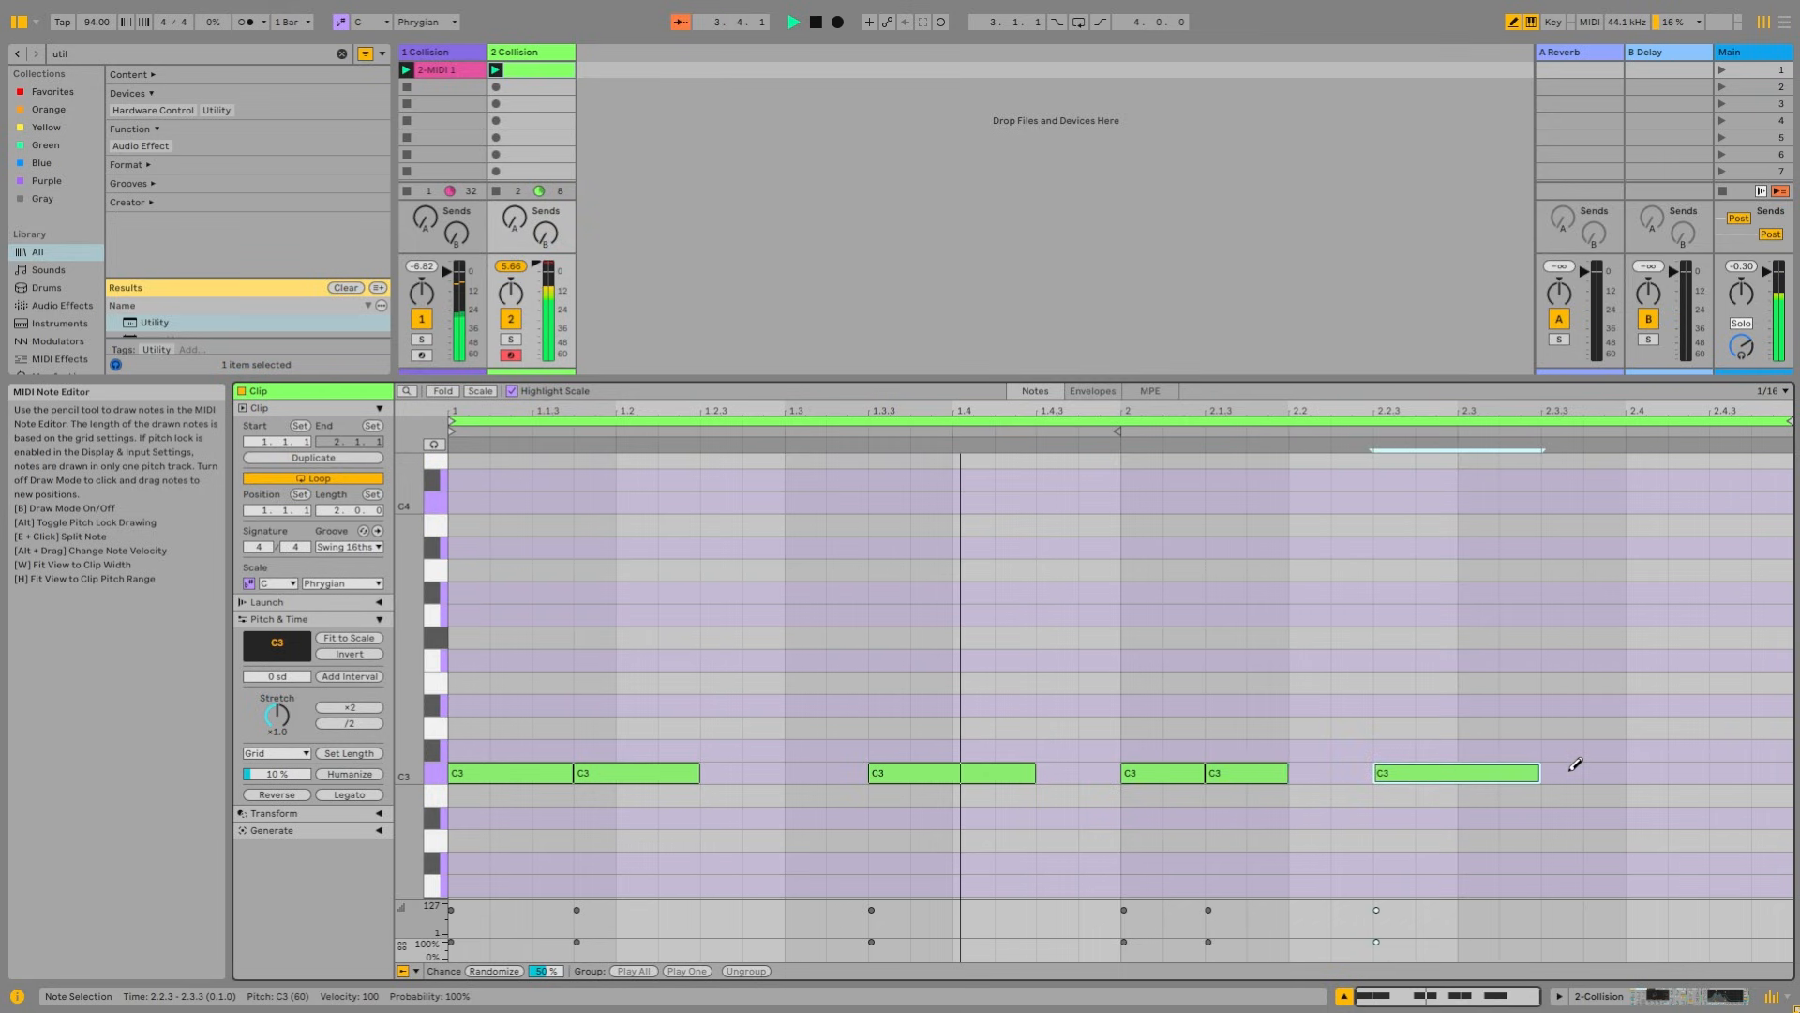
{"action": "left_click", "coordinate": [1594, 773]}
{"action": "left_click_drag", "start_coordinate": [1542, 773], "coordinate": [1580, 773]}
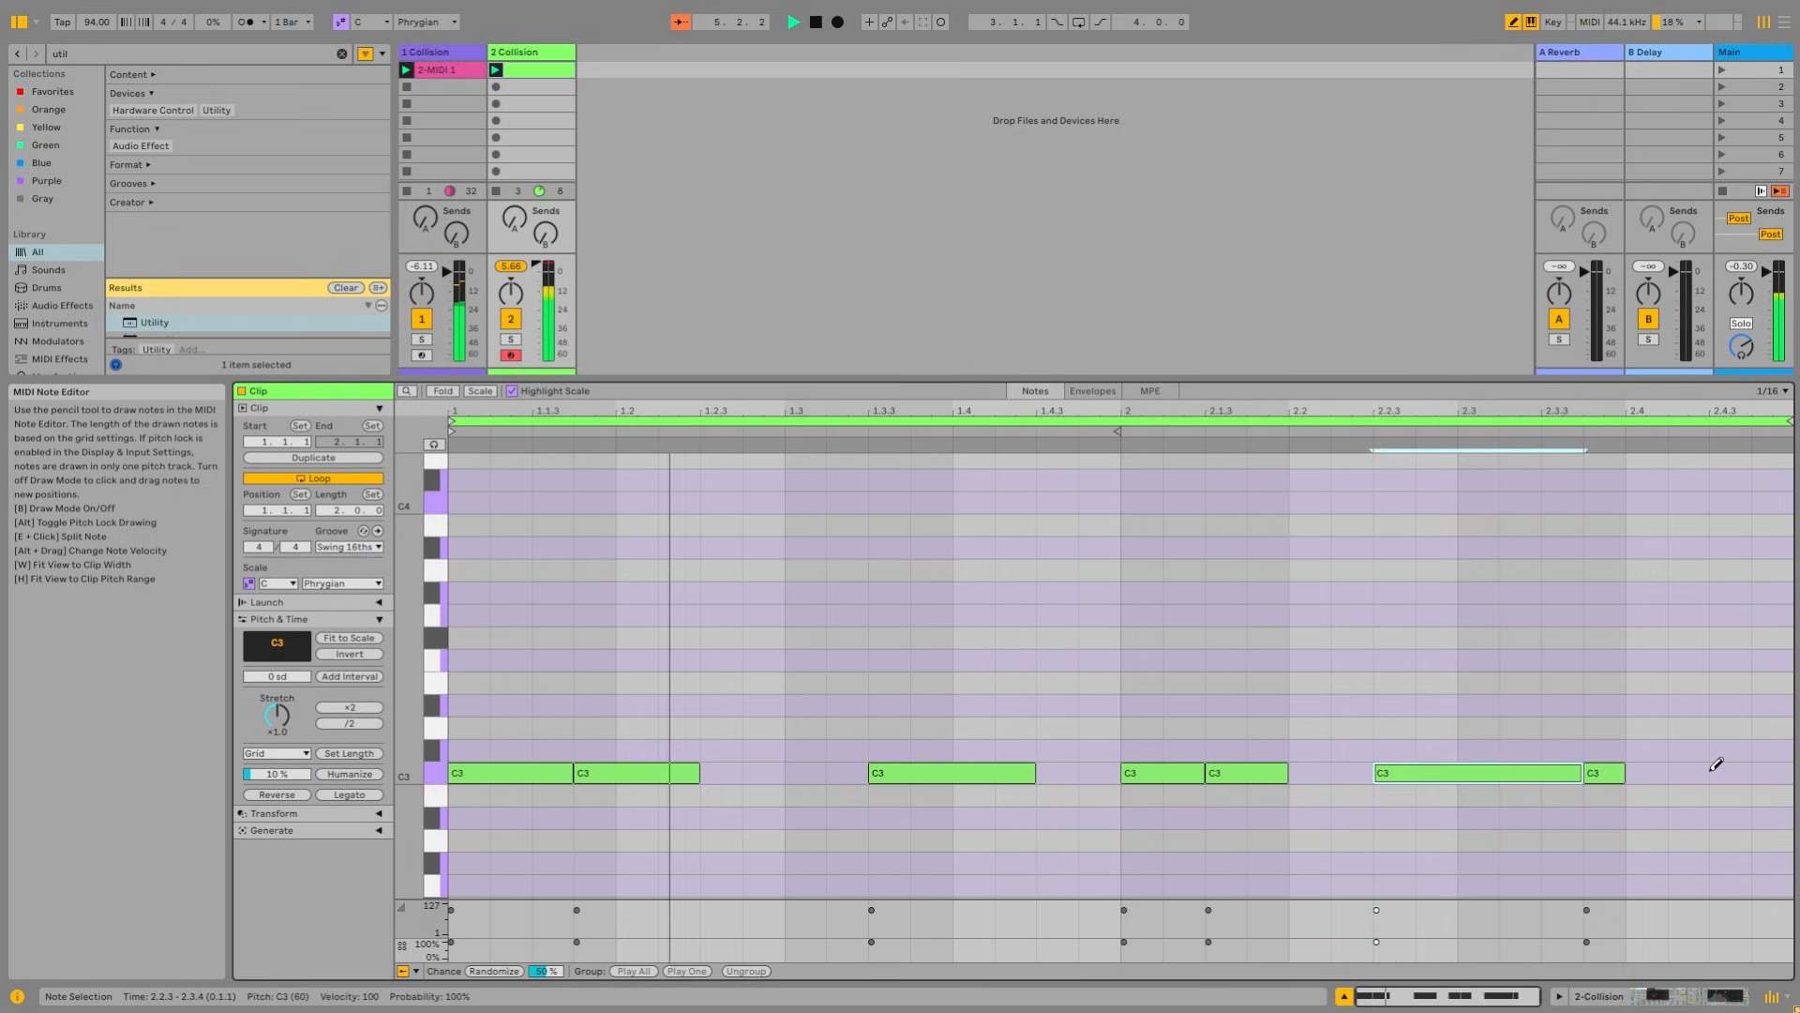
{"action": "left_click_drag", "start_coordinate": [1623, 773], "coordinate": [1791, 776]}
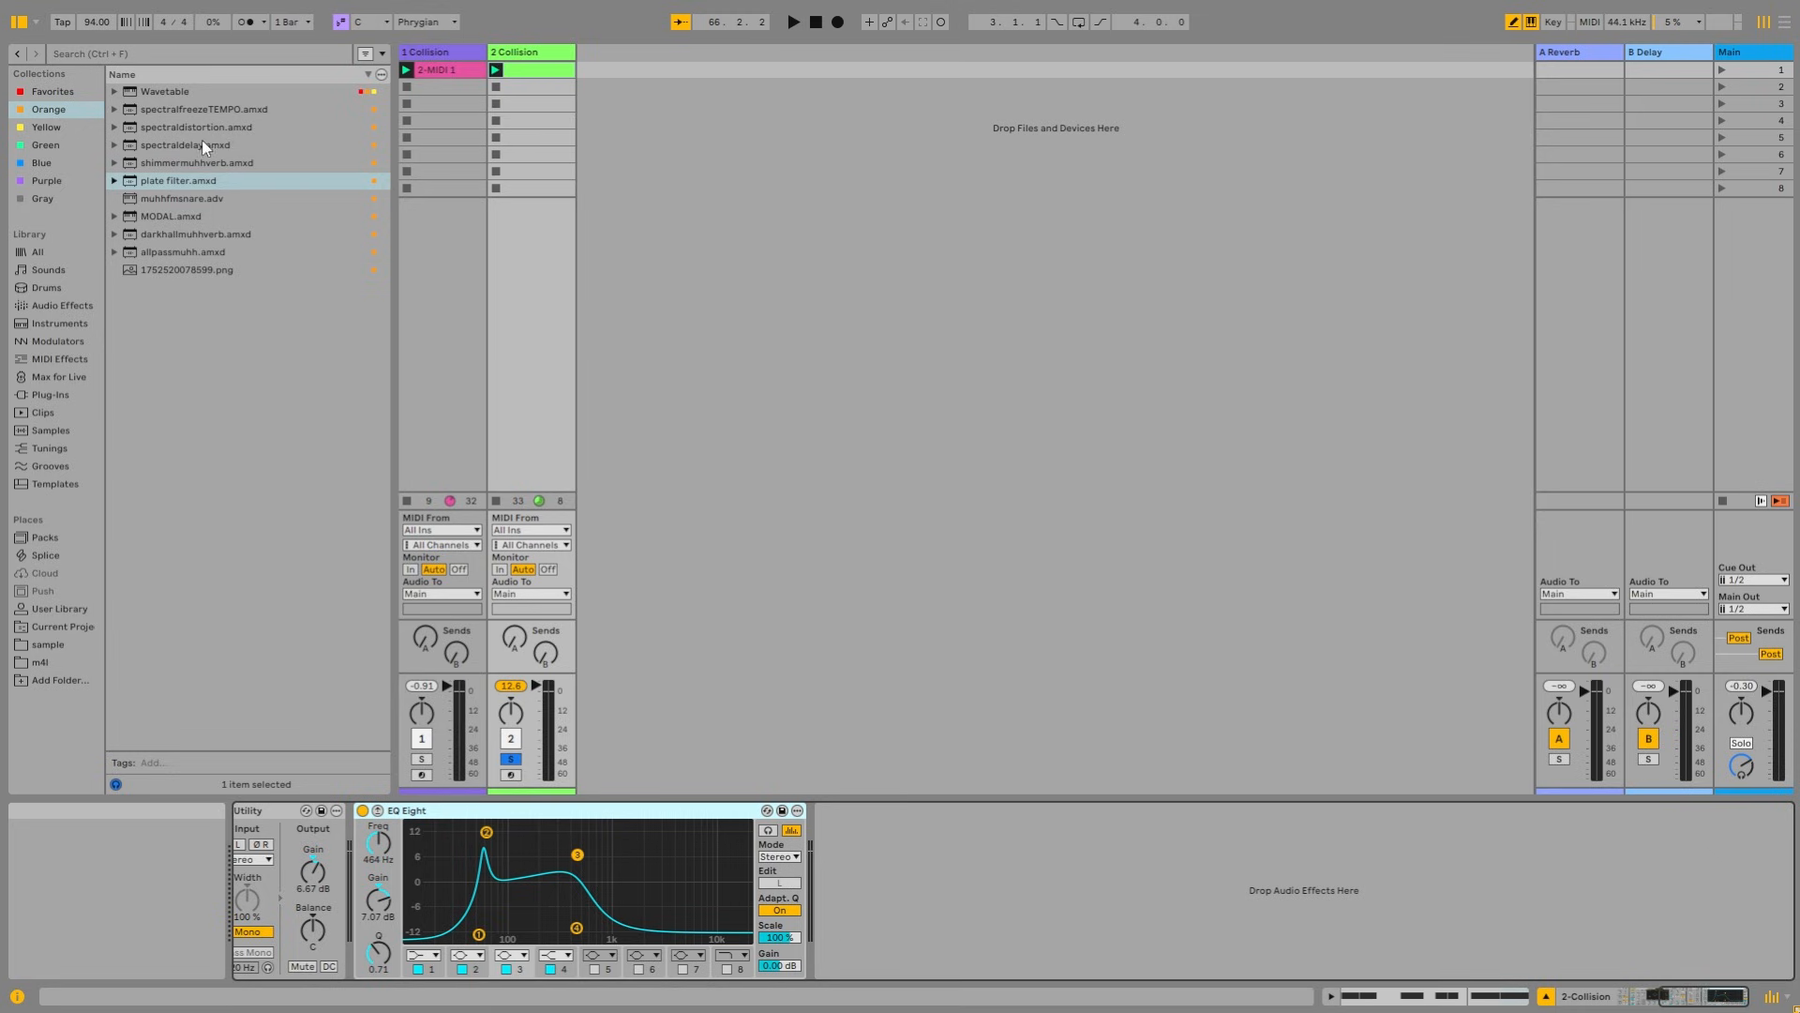
Step: Add the allpassmuhh device after the second track's EQ Eight and set dly to about 0.71 and gain to about 0.72 during playback
{"action": "left_click_drag", "start_coordinate": [188, 249], "coordinate": [1035, 628]}
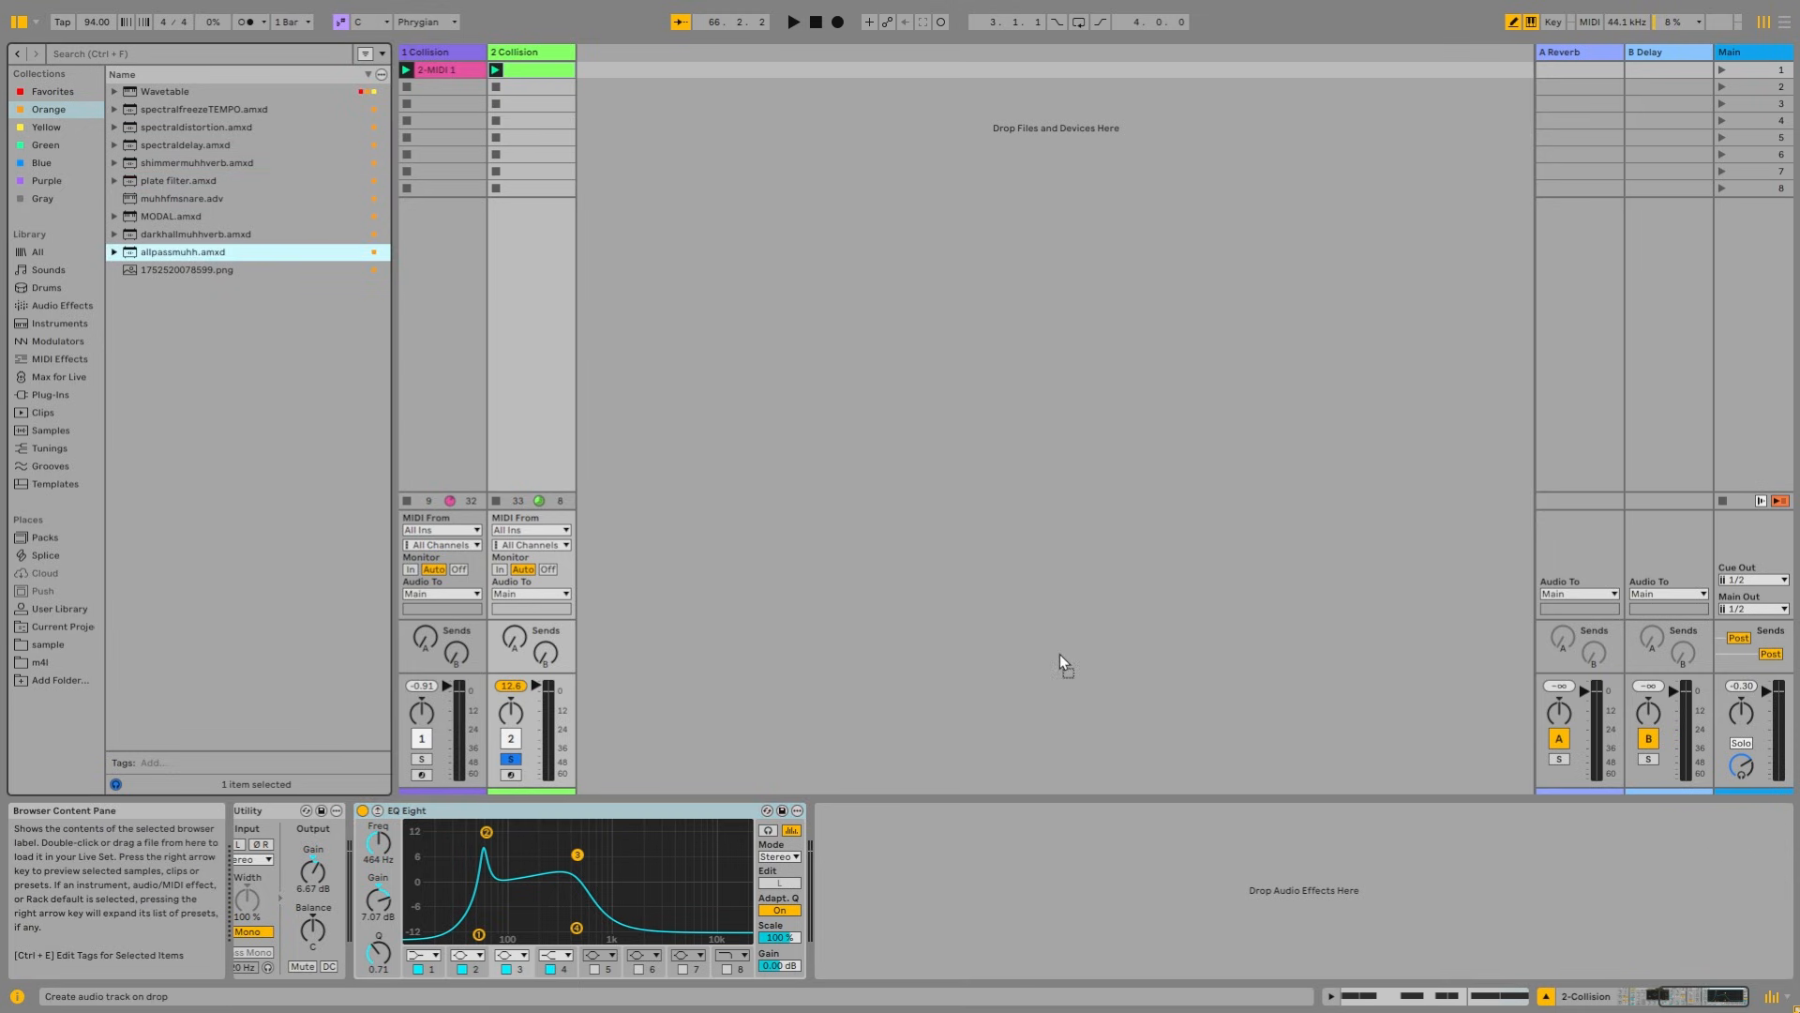
{"action": "left_click_drag", "start_coordinate": [1009, 829], "coordinate": [959, 852]}
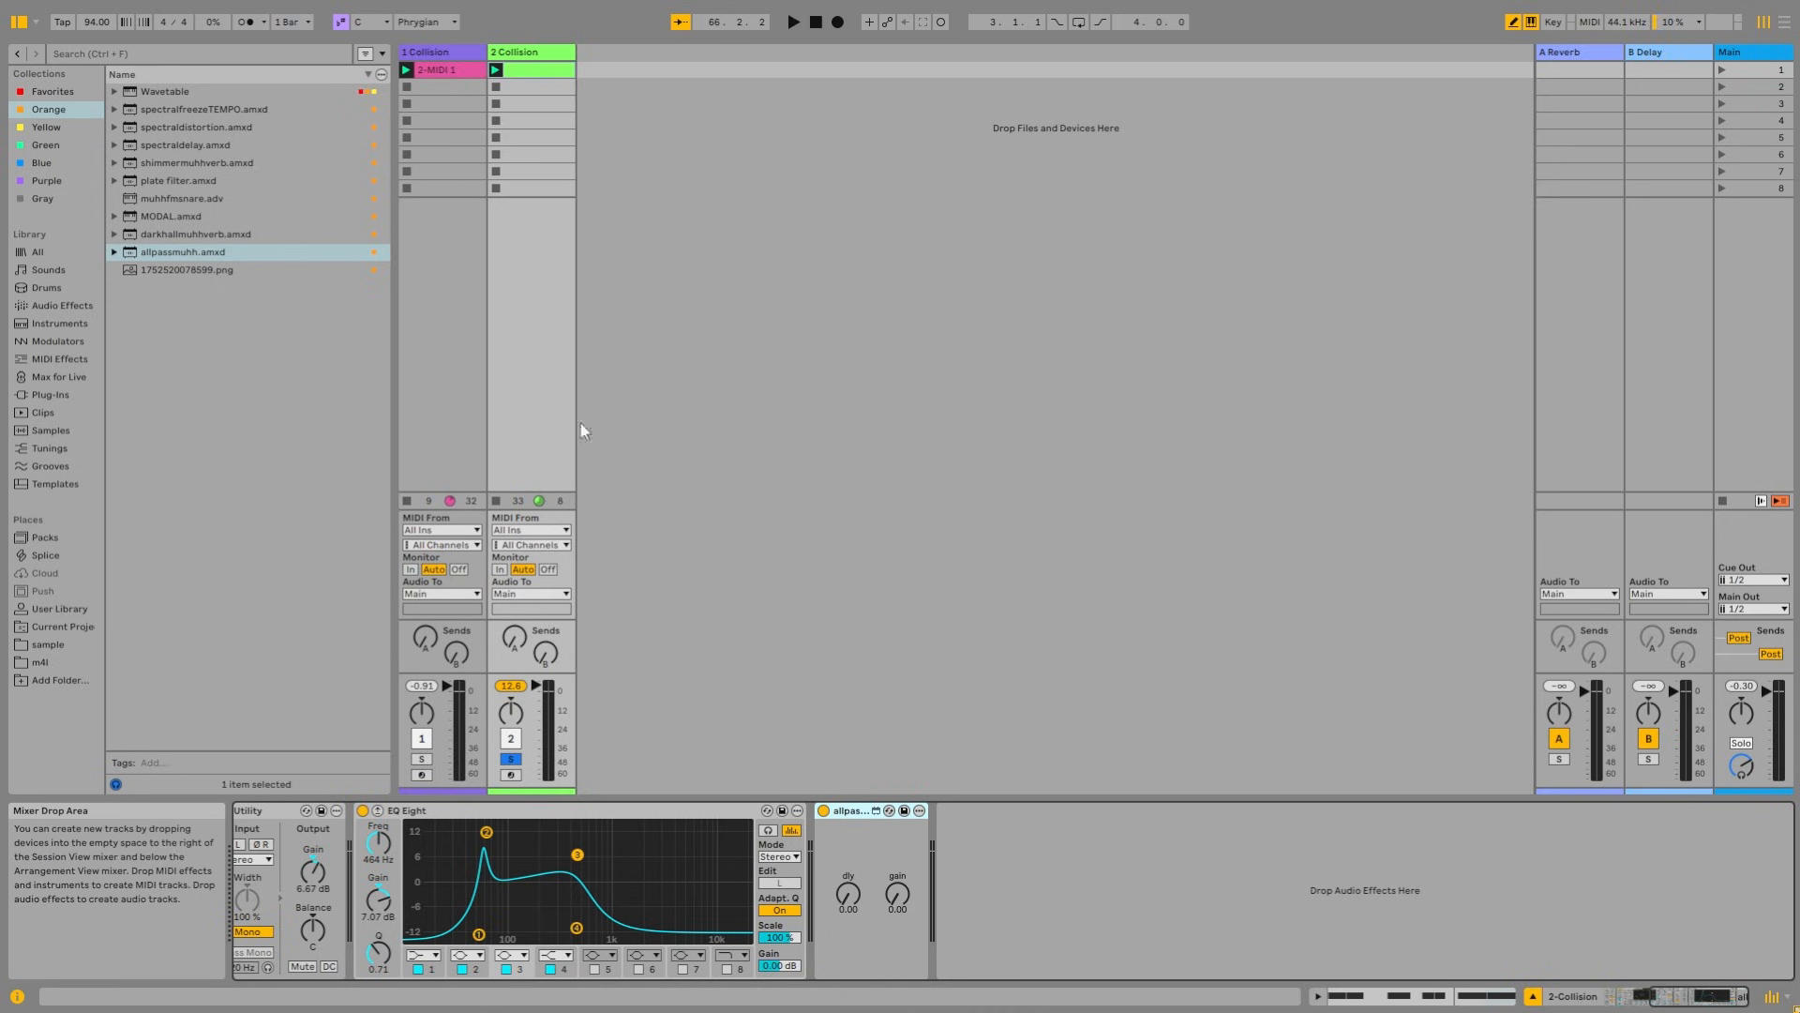
{"action": "left_click", "coordinate": [495, 70]}
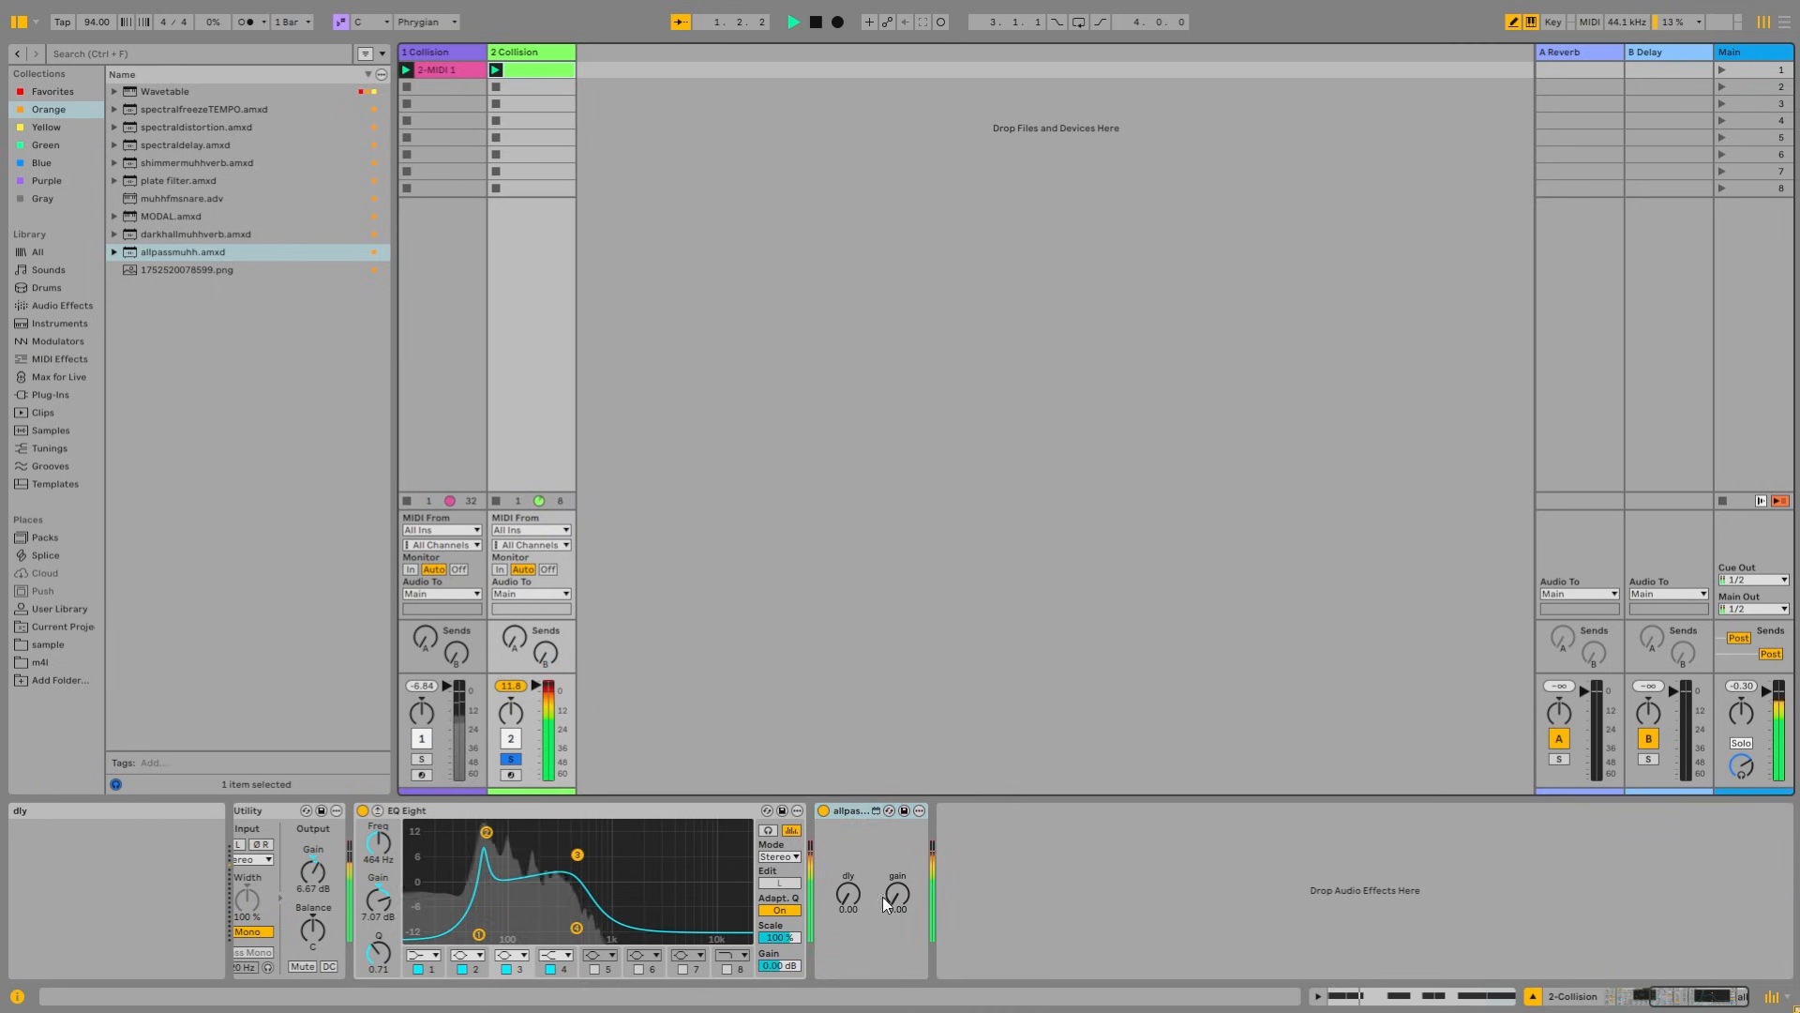
{"action": "left_click_drag", "start_coordinate": [897, 896], "coordinate": [847, 893]}
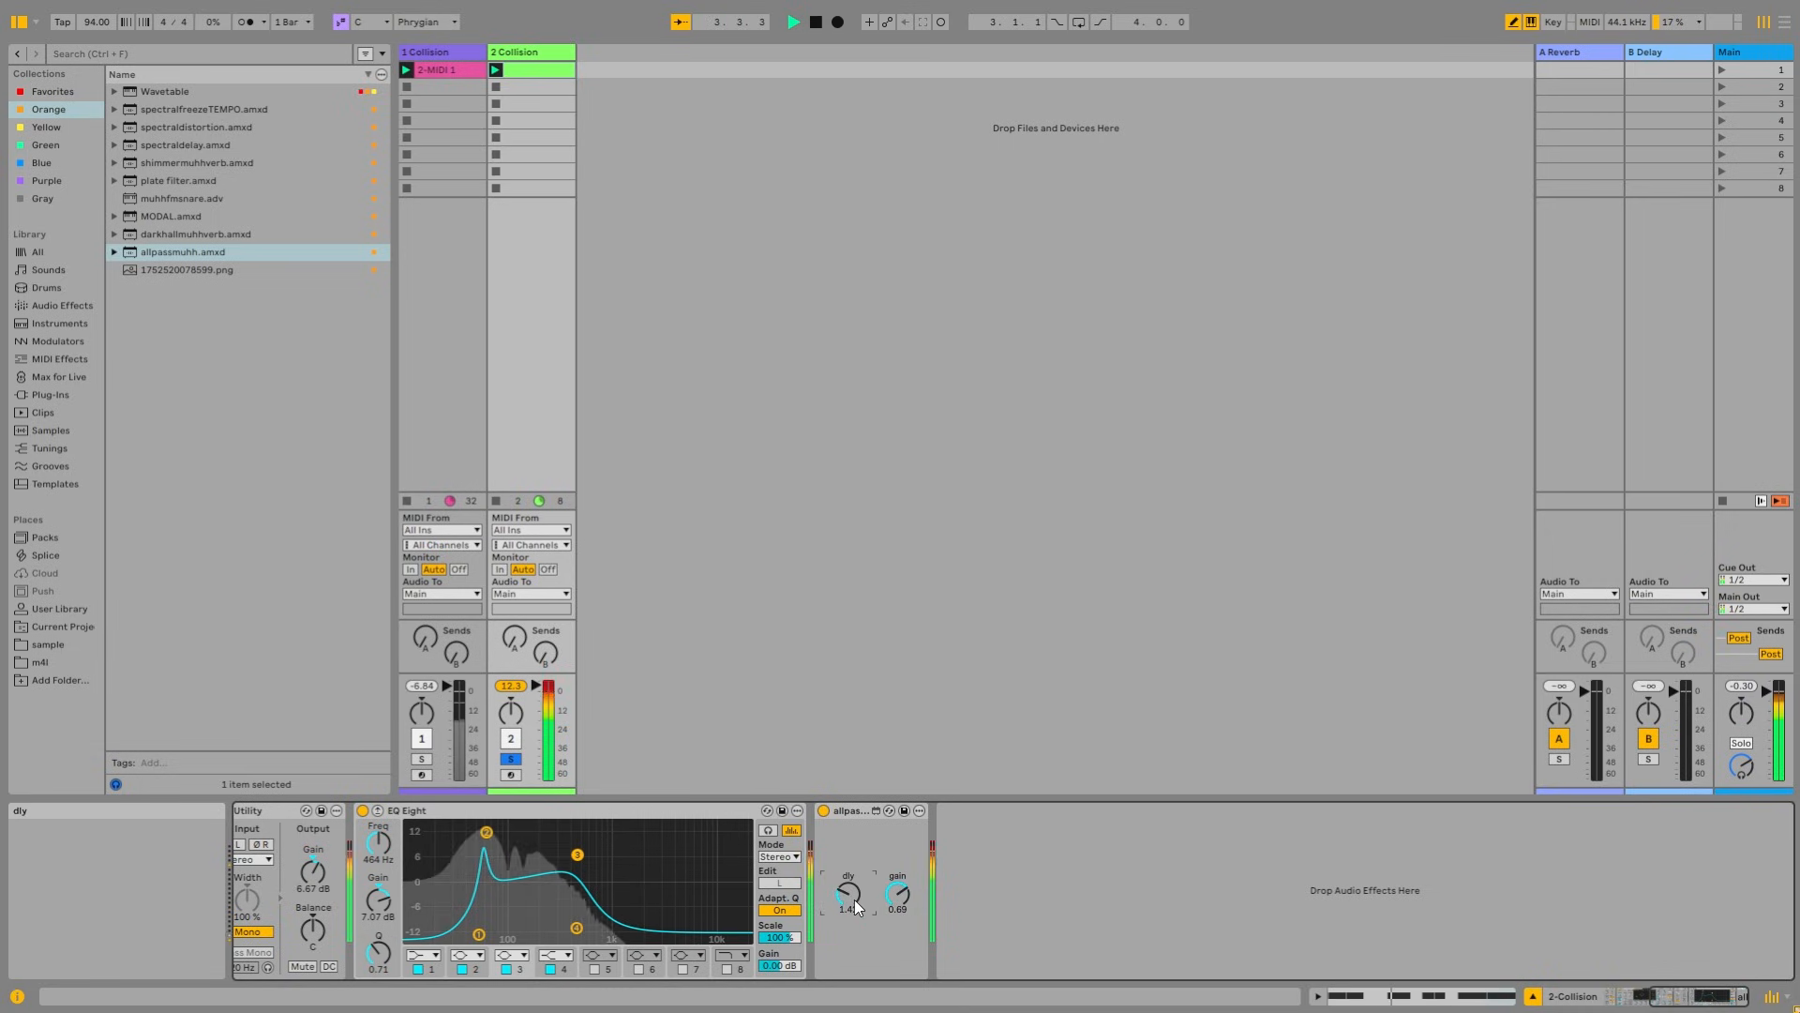
{"action": "mouse_move", "coordinate": [851, 902]}
{"action": "left_mouse_down"}
{"action": "mouse_move", "coordinate": [852, 854]}
{"action": "mouse_move", "coordinate": [849, 938]}
{"action": "mouse_move", "coordinate": [893, 887]}
{"action": "mouse_move", "coordinate": [851, 890]}
{"action": "left_mouse_up"}
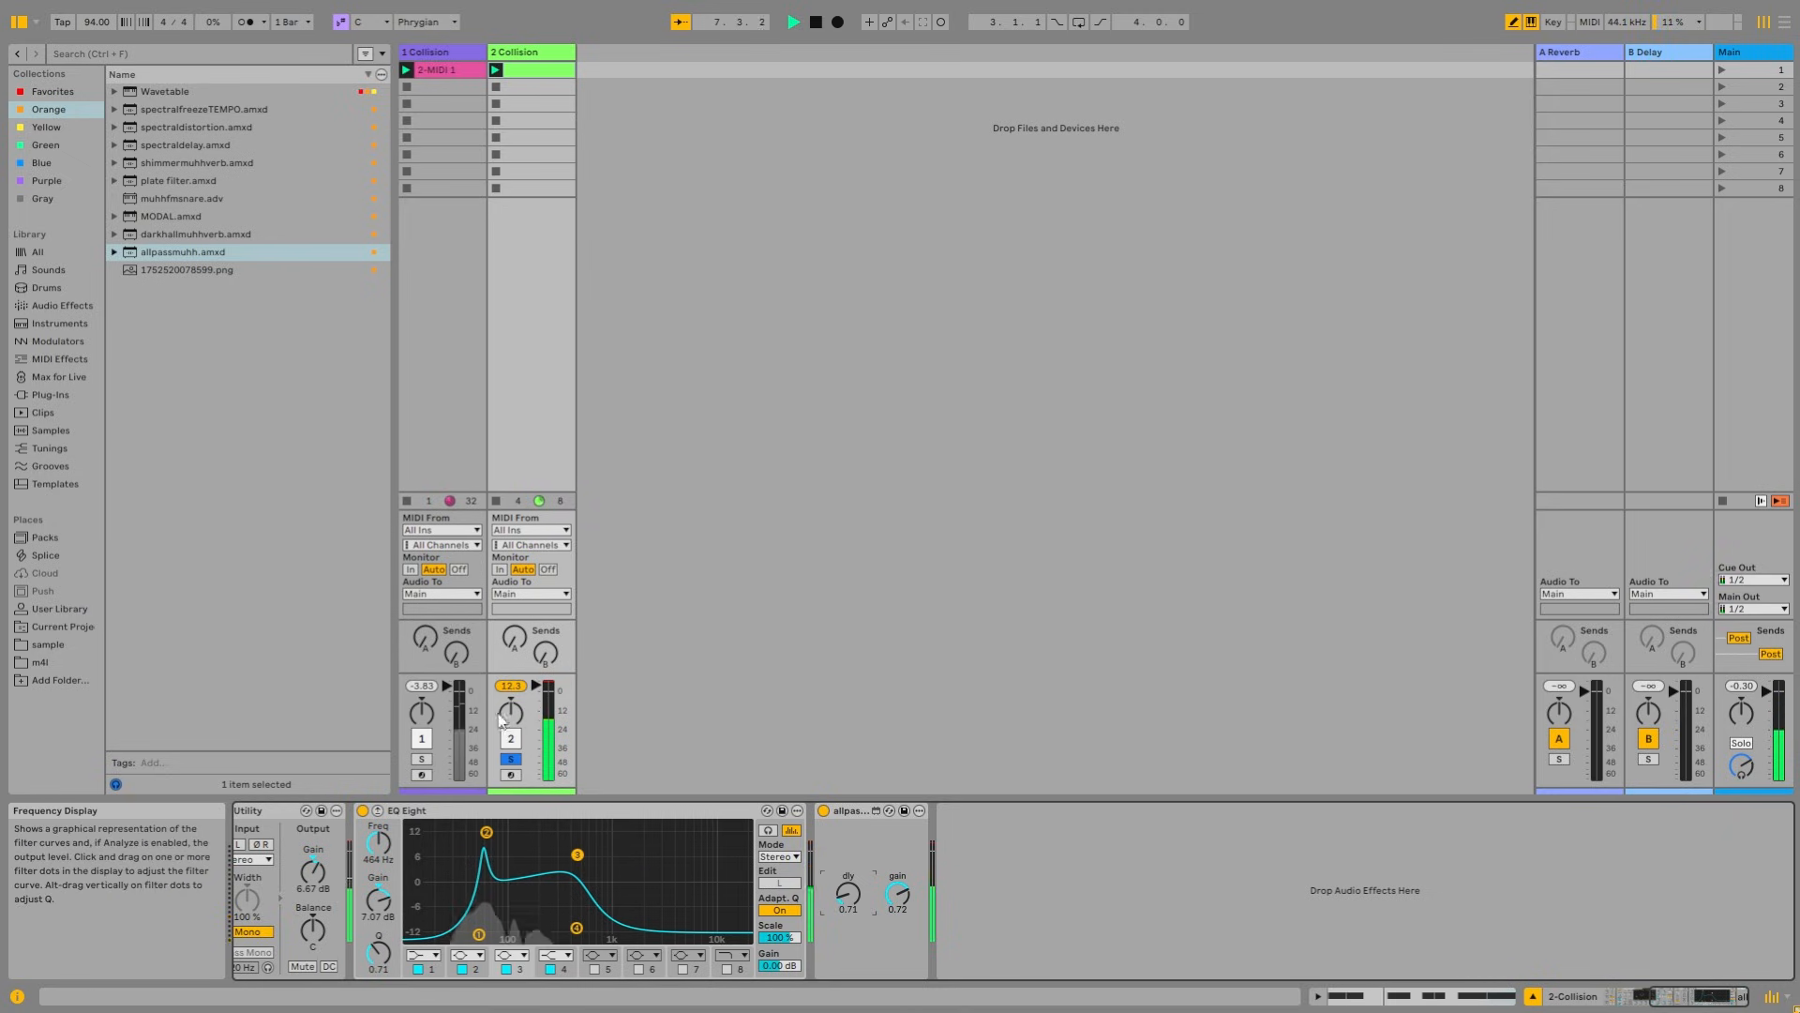
Step: Unsolo the second track, replay both percussion parts together, and adjust the first track's device chain
{"action": "key", "text": "space"}
{"action": "left_click", "coordinate": [514, 738]}
{"action": "key", "text": "space"}
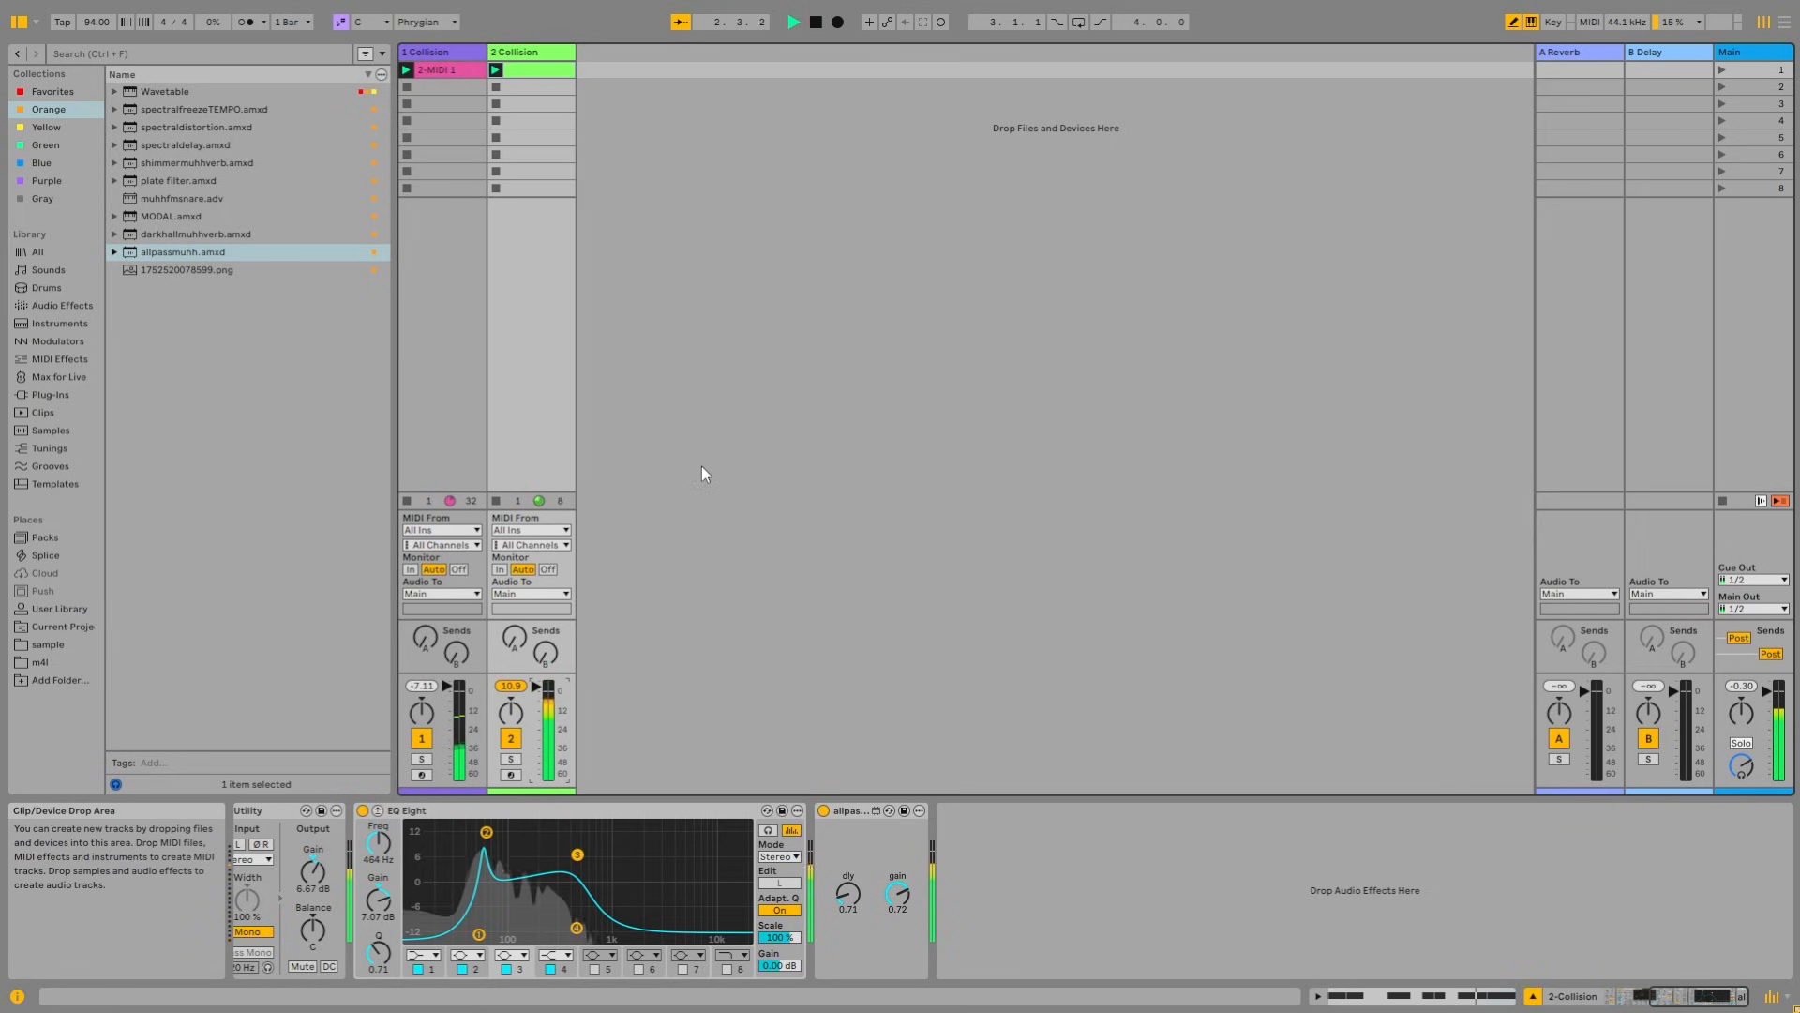
{"action": "left_click", "coordinate": [441, 52]}
{"action": "left_click_drag", "start_coordinate": [734, 917], "coordinate": [734, 891]}
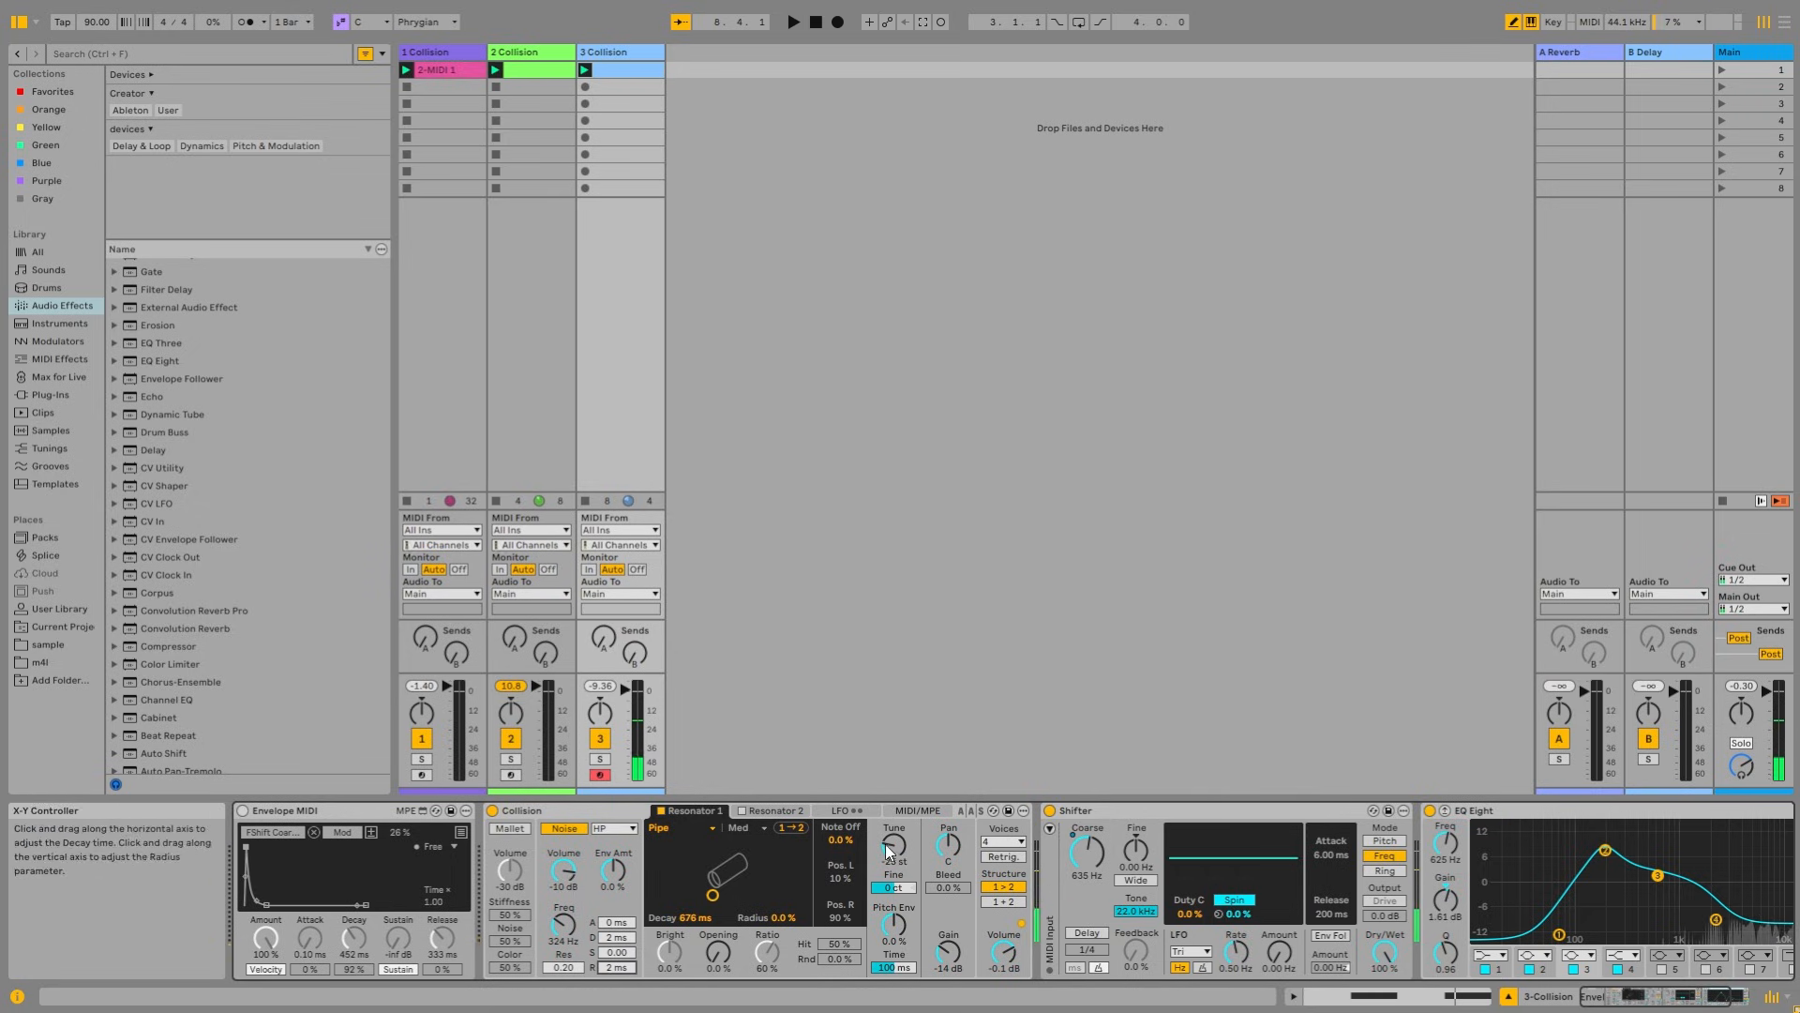
Step: Tune the third Collision's pipe resonator to −24 st and shorten its decay to about 126 ms
{"action": "left_click_drag", "start_coordinate": [885, 846], "coordinate": [885, 841]}
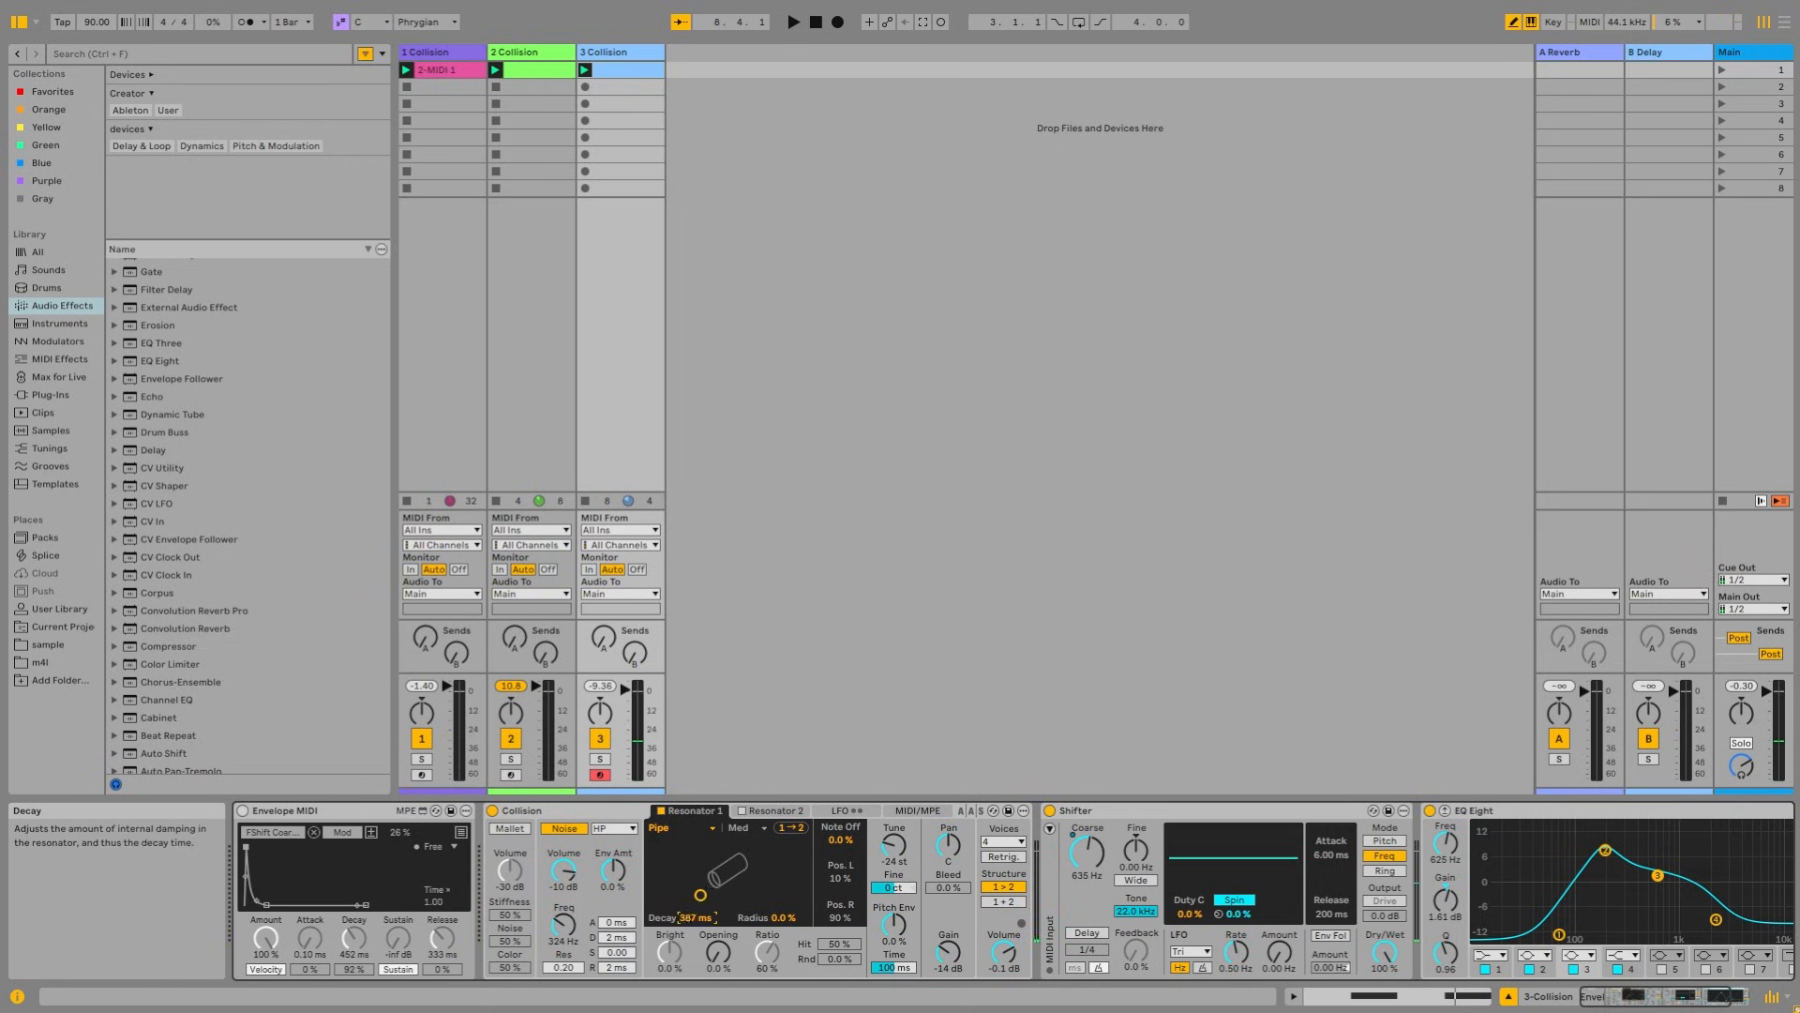
{"action": "left_click_drag", "start_coordinate": [713, 894], "coordinate": [723, 894]}
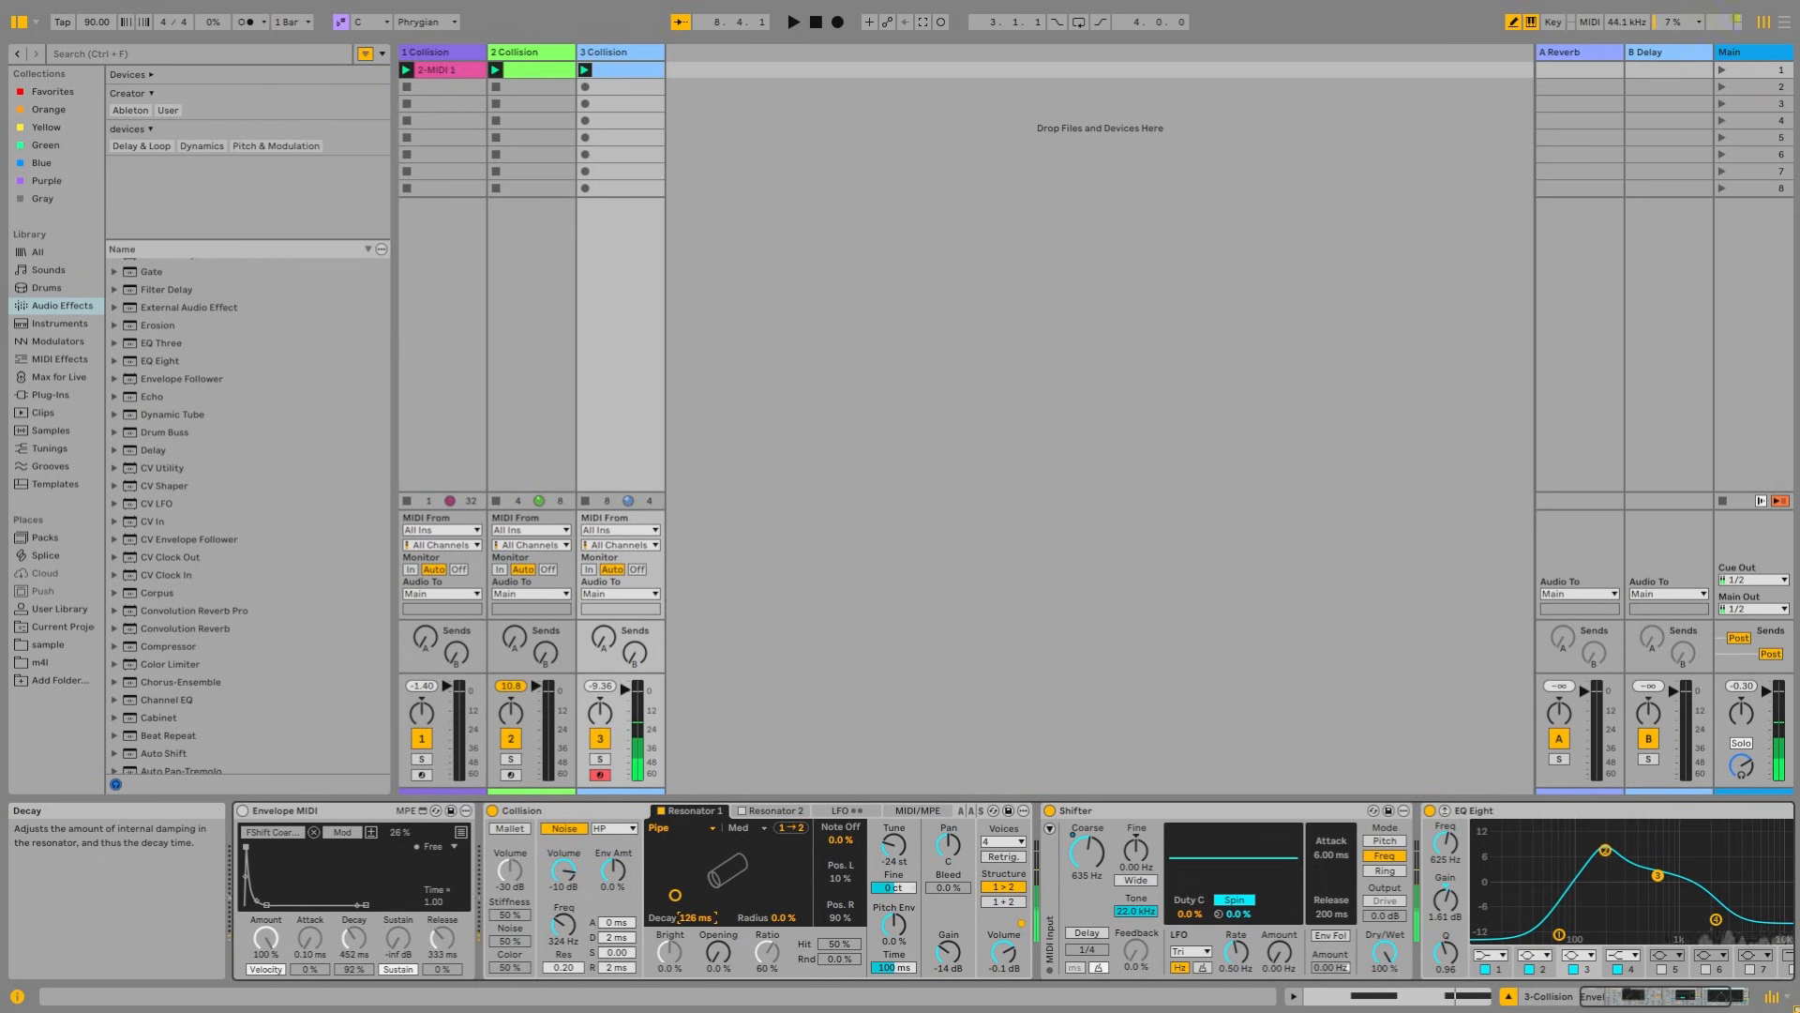
Step: Delete the Envelope MIDI device from the third track and raise Collision's noise filter frequency to about 3.5 kHz
{"action": "left_click", "coordinate": [447, 870]}
{"action": "key", "text": "Delete"}
{"action": "mouse_move", "coordinate": [314, 924]}
{"action": "left_mouse_down"}
{"action": "mouse_move", "coordinate": [315, 949]}
{"action": "mouse_move", "coordinate": [314, 916]}
{"action": "left_mouse_up"}
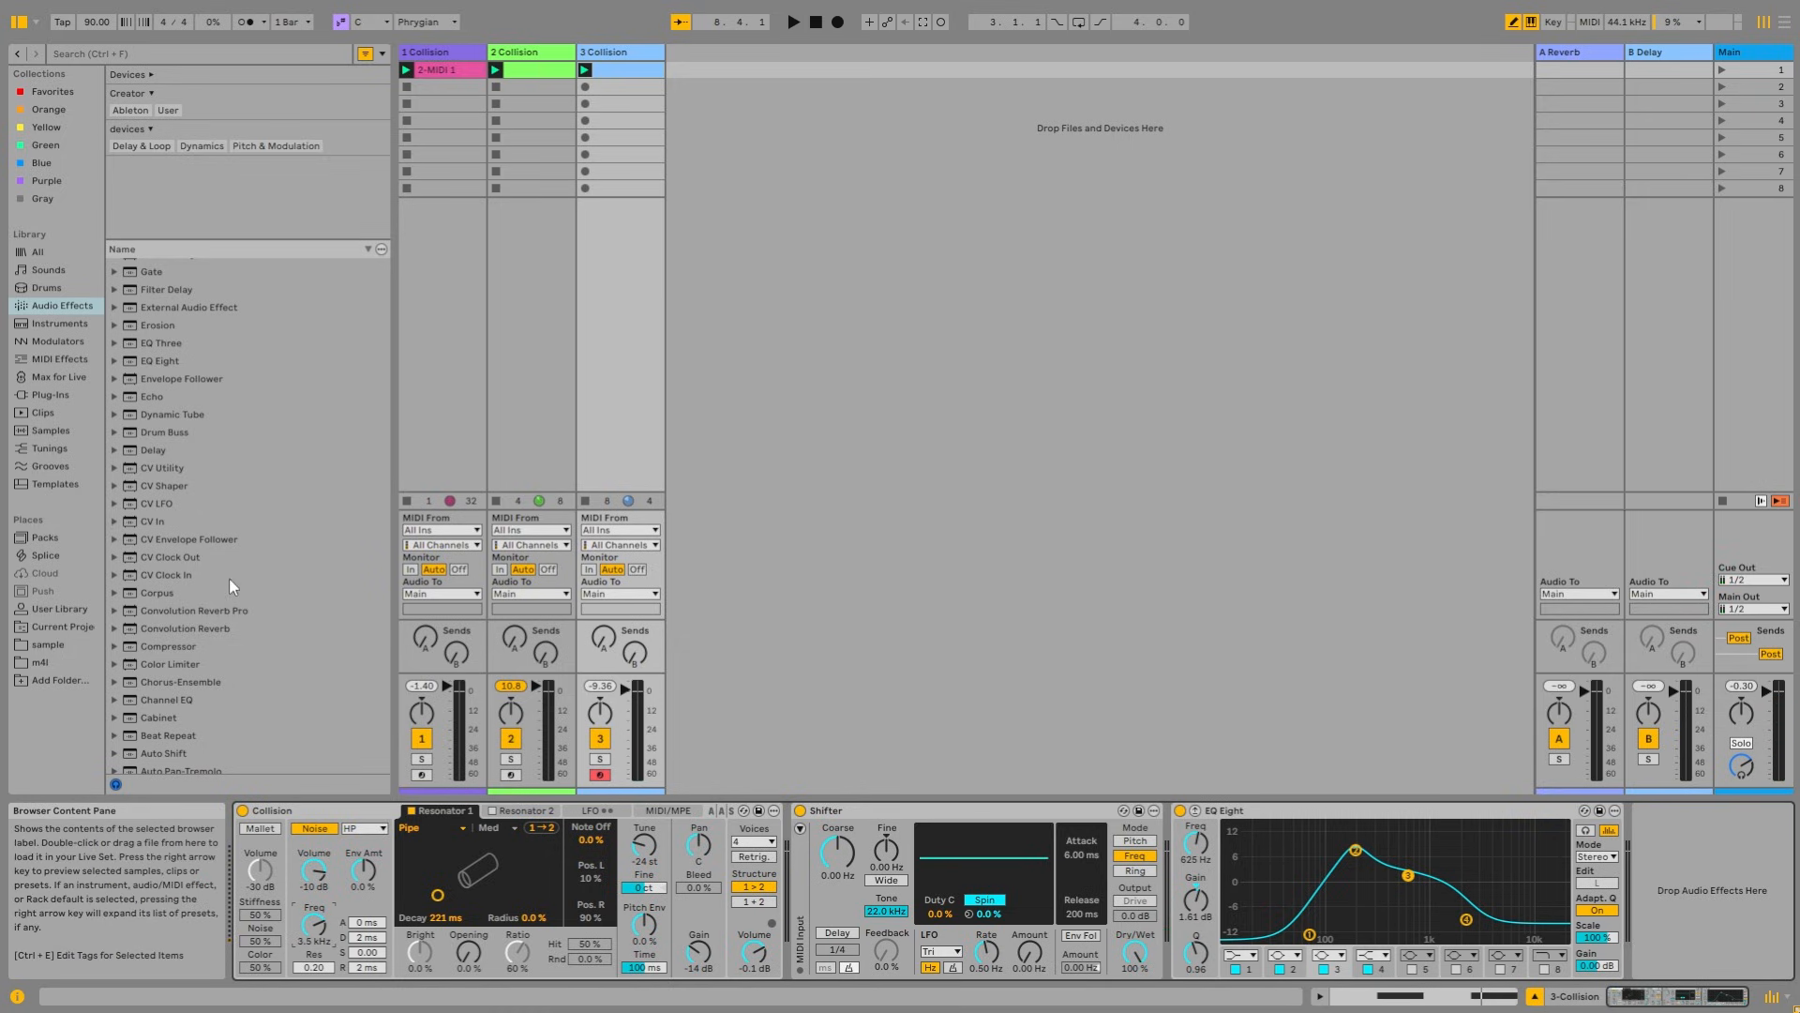
Step: Add an LFO after the third Collision, mapped to its noise filter frequency, with Stray waveform, 0.41 Hz rate and 100% modulation
{"action": "scroll", "coordinate": [169, 530], "scroll_direction": "up", "scroll_amount": 5}
{"action": "left_click_drag", "start_coordinate": [150, 386], "coordinate": [823, 832]}
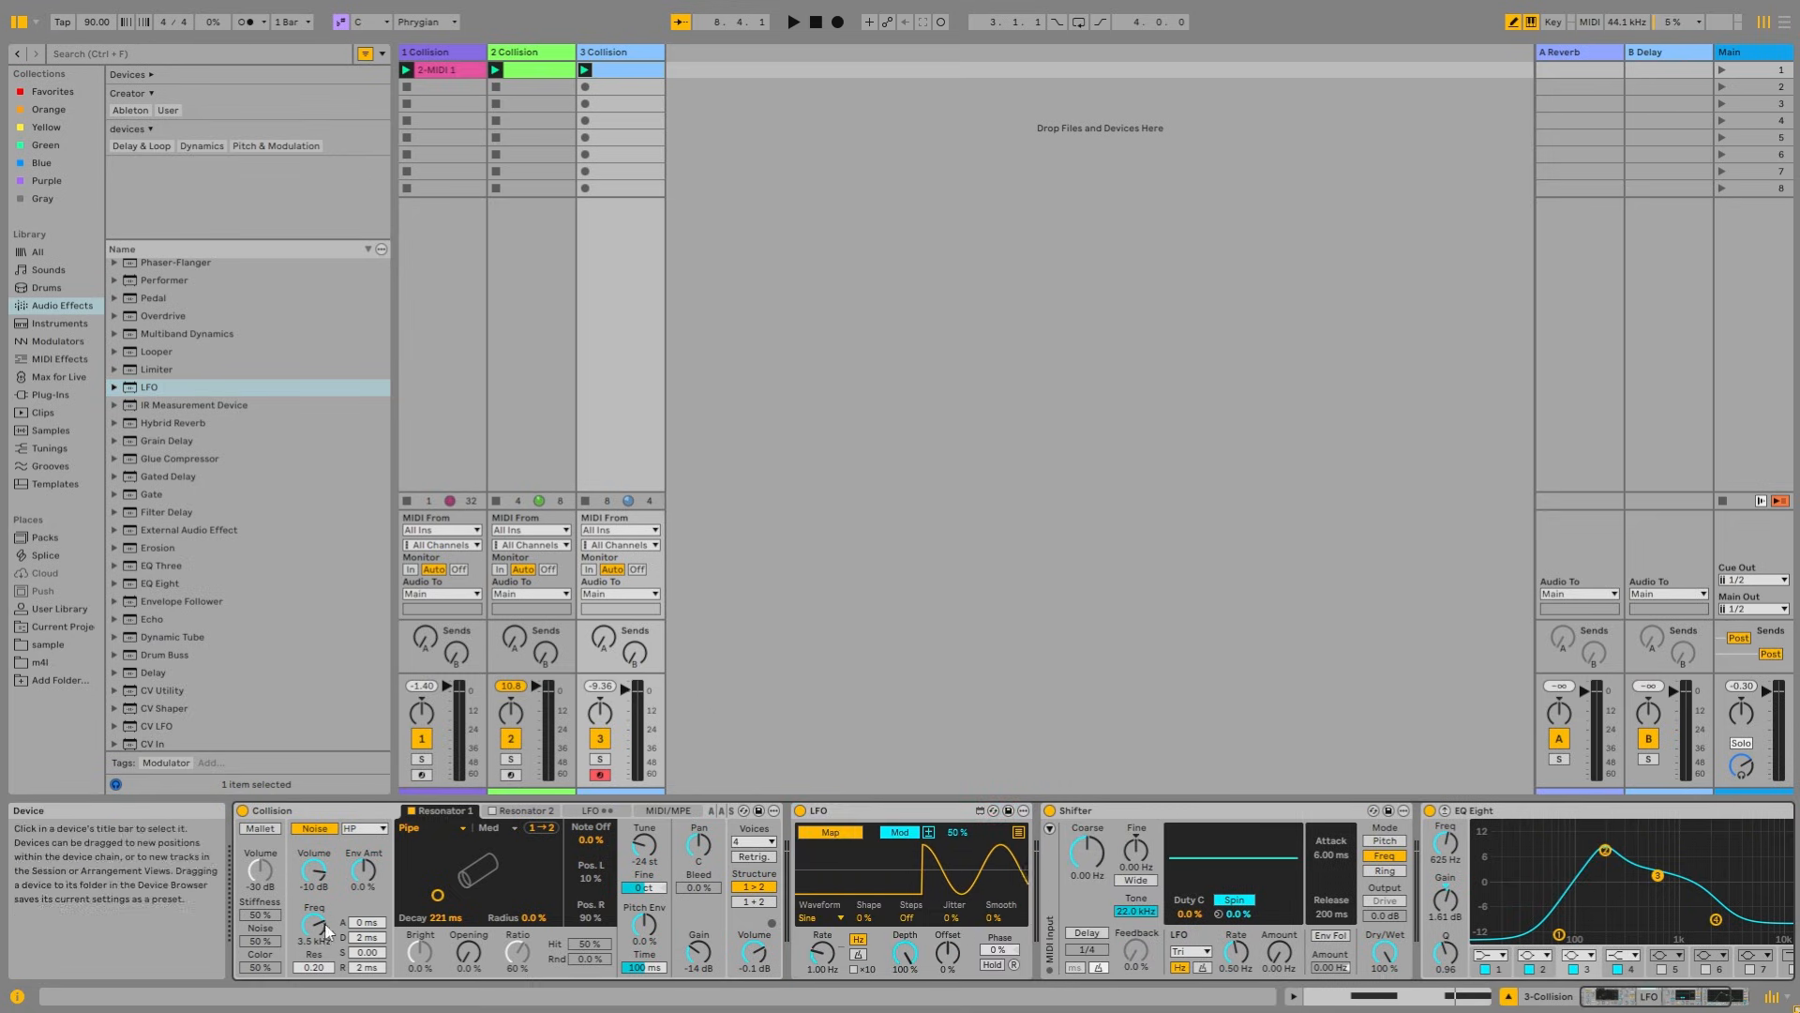
{"action": "left_click", "coordinate": [840, 919]}
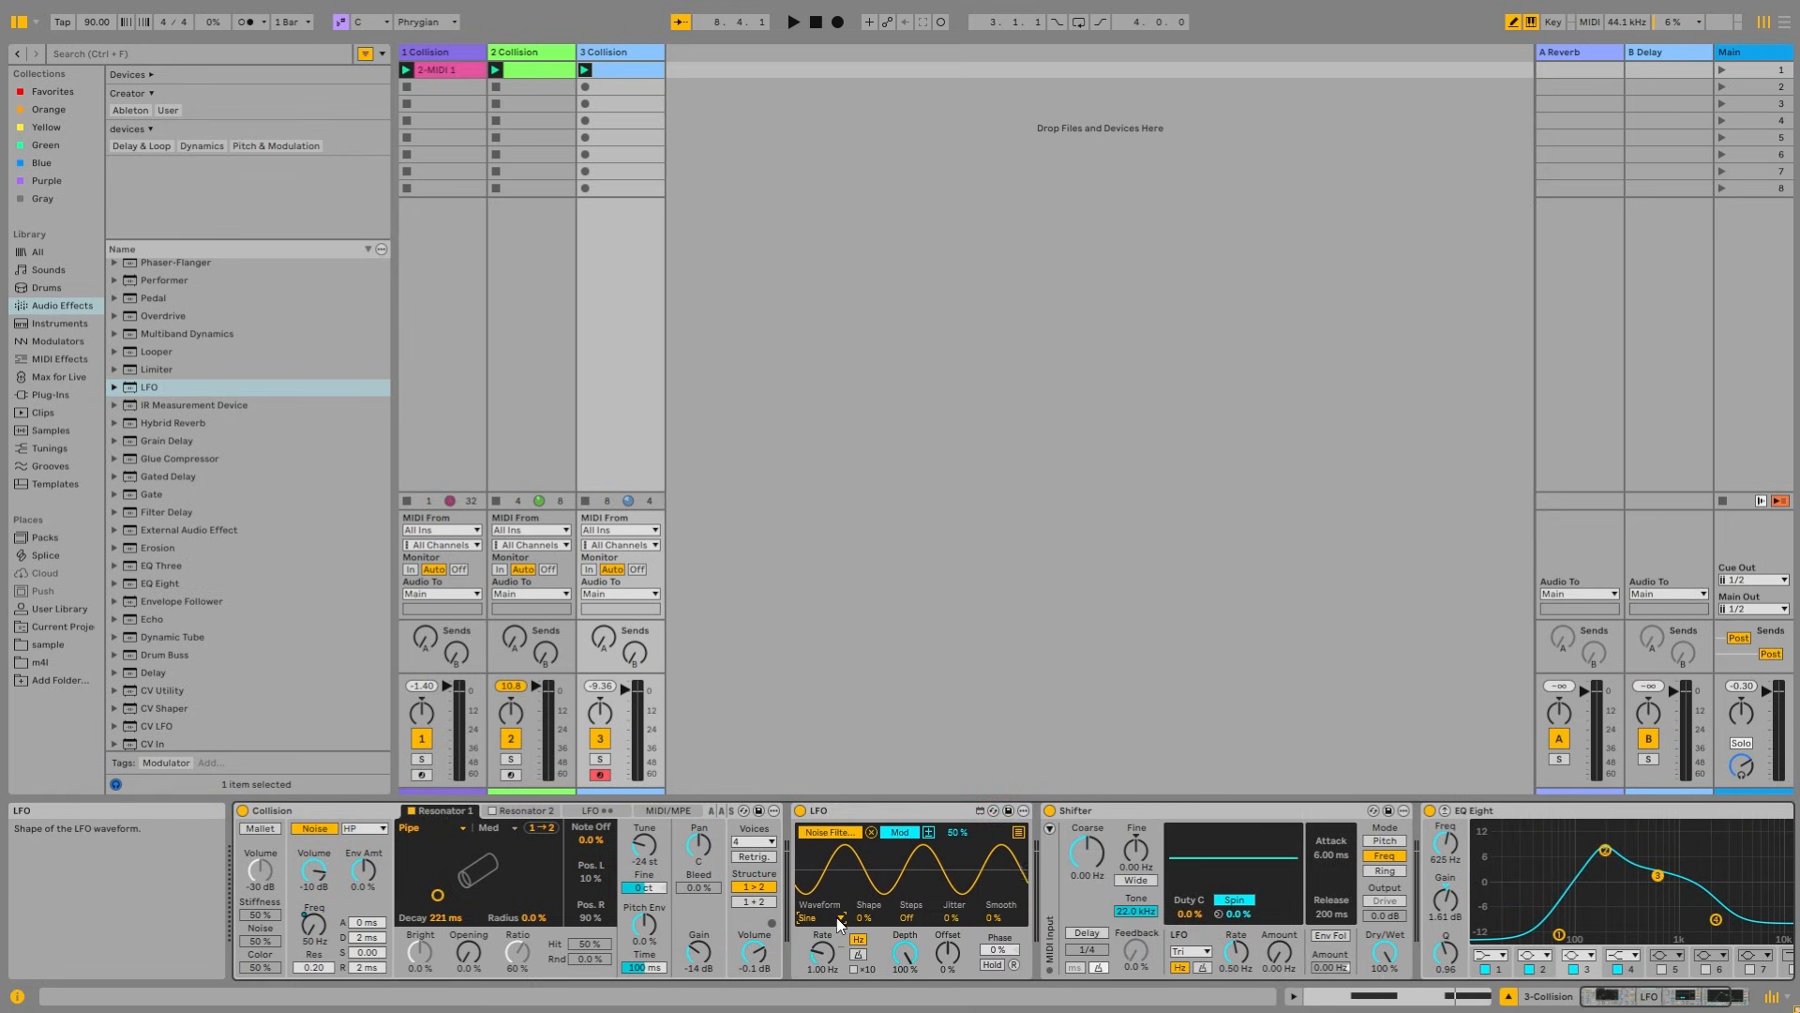
{"action": "left_click", "coordinate": [822, 887]}
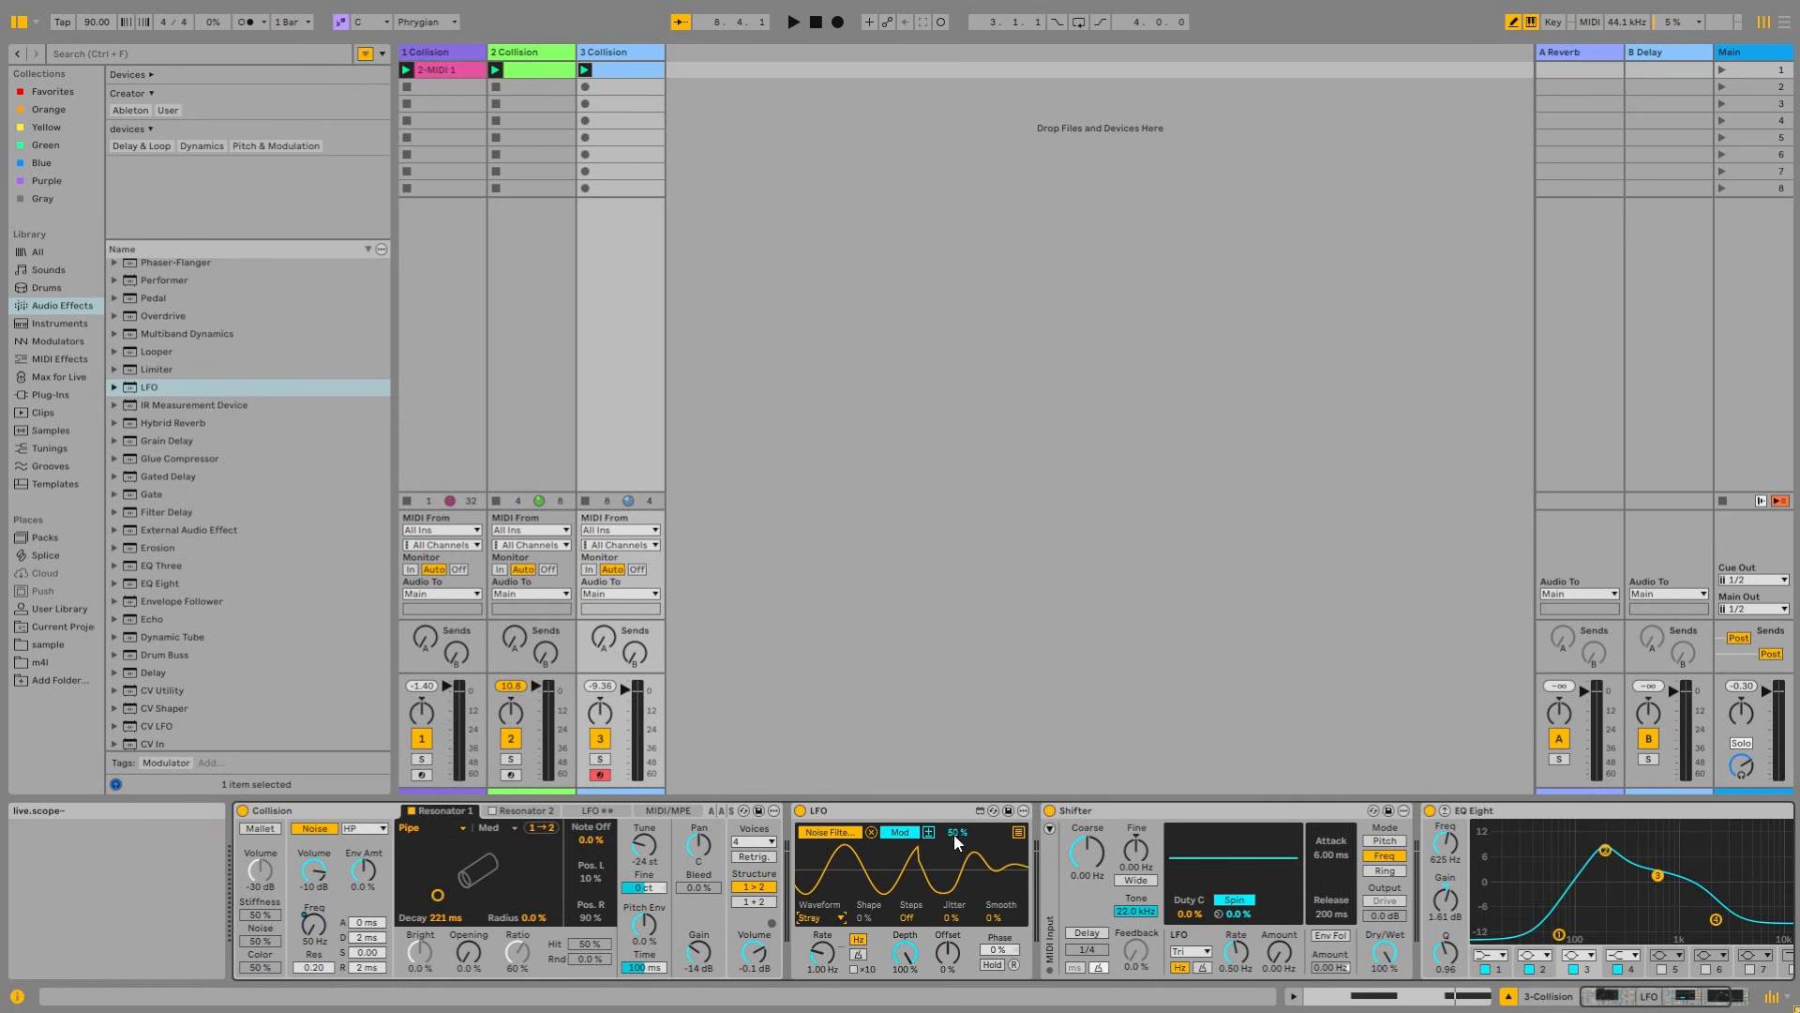
{"action": "mouse_move", "coordinate": [819, 956]}
{"action": "left_mouse_down"}
{"action": "mouse_move", "coordinate": [819, 980]}
{"action": "mouse_move", "coordinate": [822, 954]}
{"action": "left_mouse_up"}
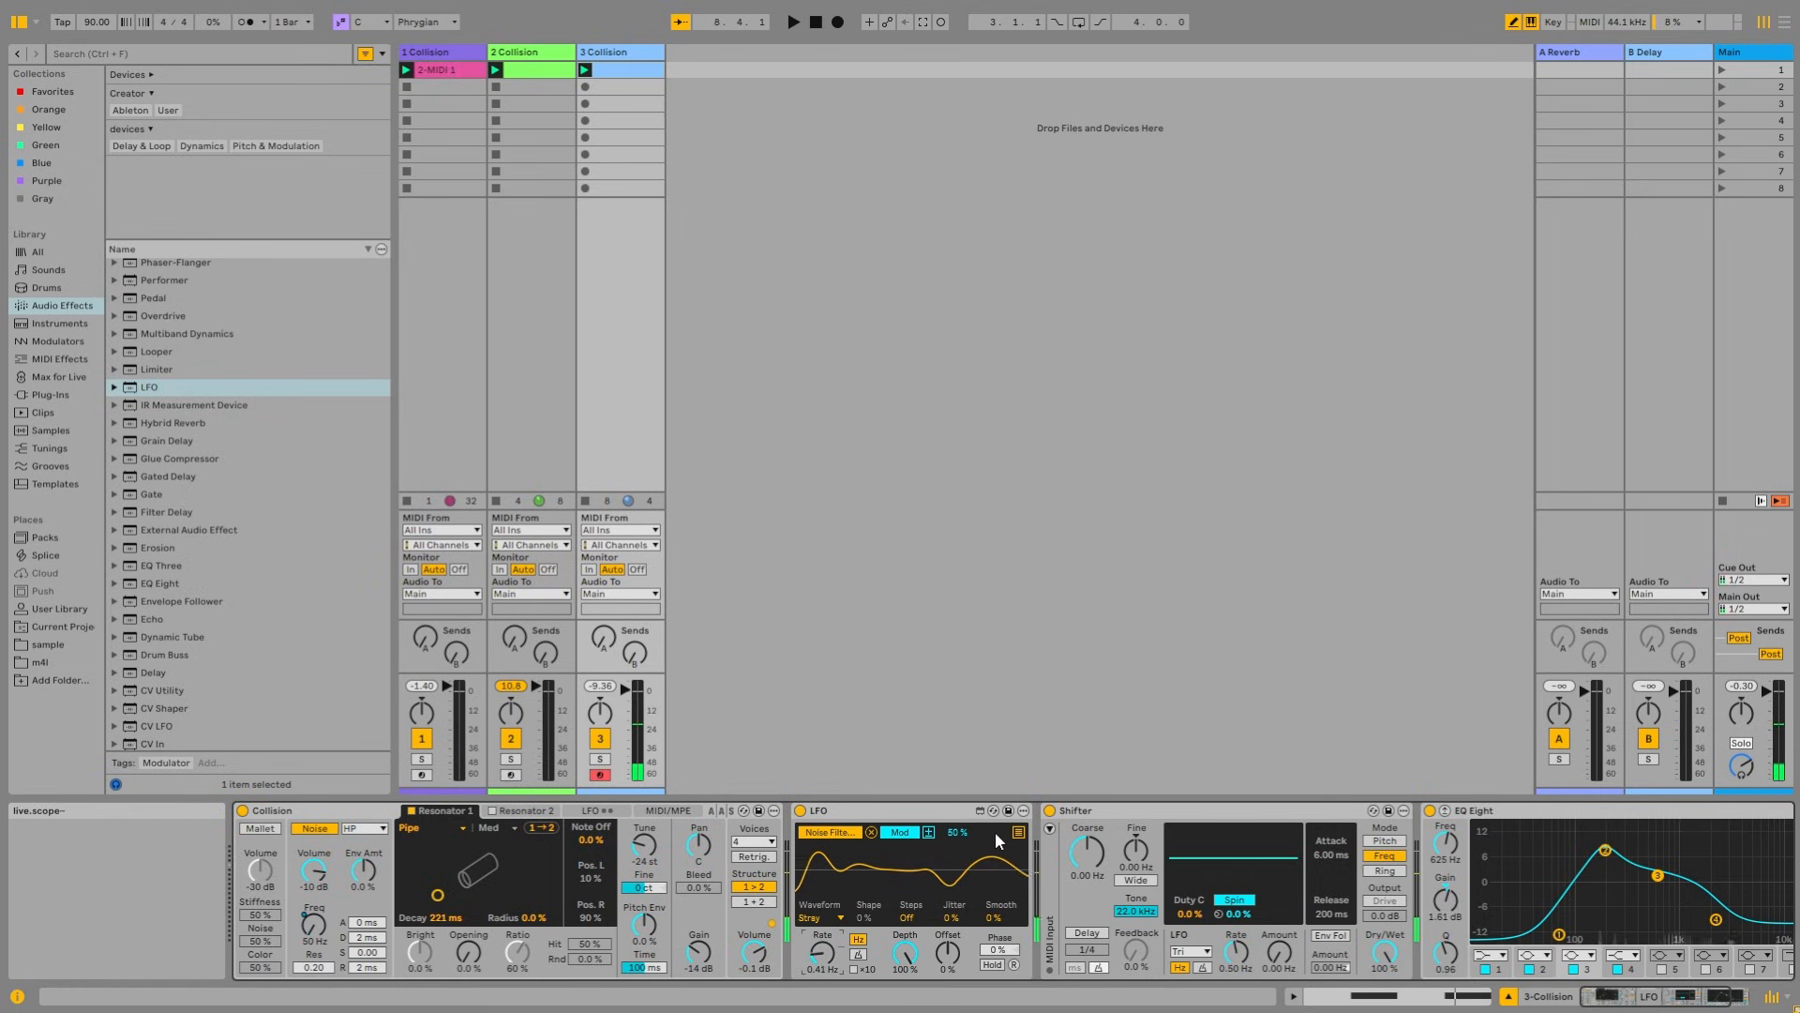
{"action": "left_click_drag", "start_coordinate": [967, 833], "coordinate": [968, 785]}
Step: Lengthen the pipe resonator's decay to about 25.7 s and locate the Vocoder's Filterbank preset among the audio effects
{"action": "left_click_drag", "start_coordinate": [448, 918], "coordinate": [450, 858]}
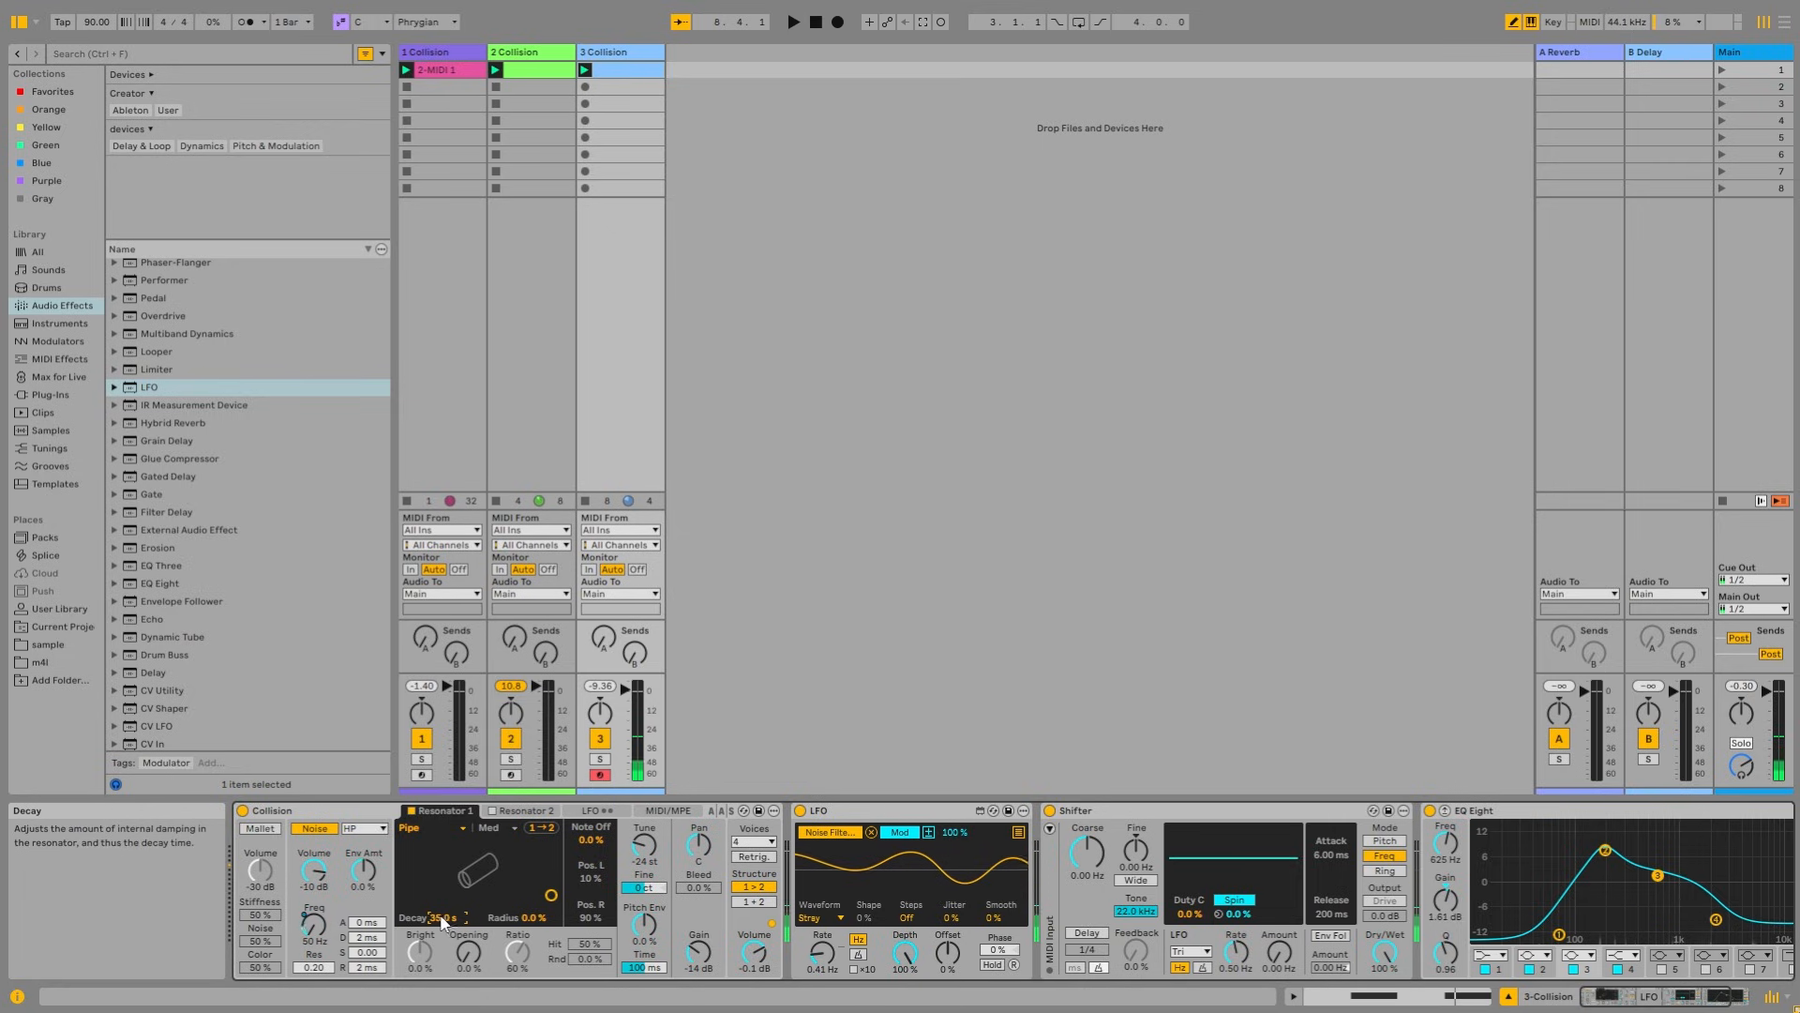
{"action": "left_click_drag", "start_coordinate": [532, 918], "coordinate": [442, 914]}
{"action": "scroll", "coordinate": [216, 634], "scroll_direction": "down", "scroll_amount": 5}
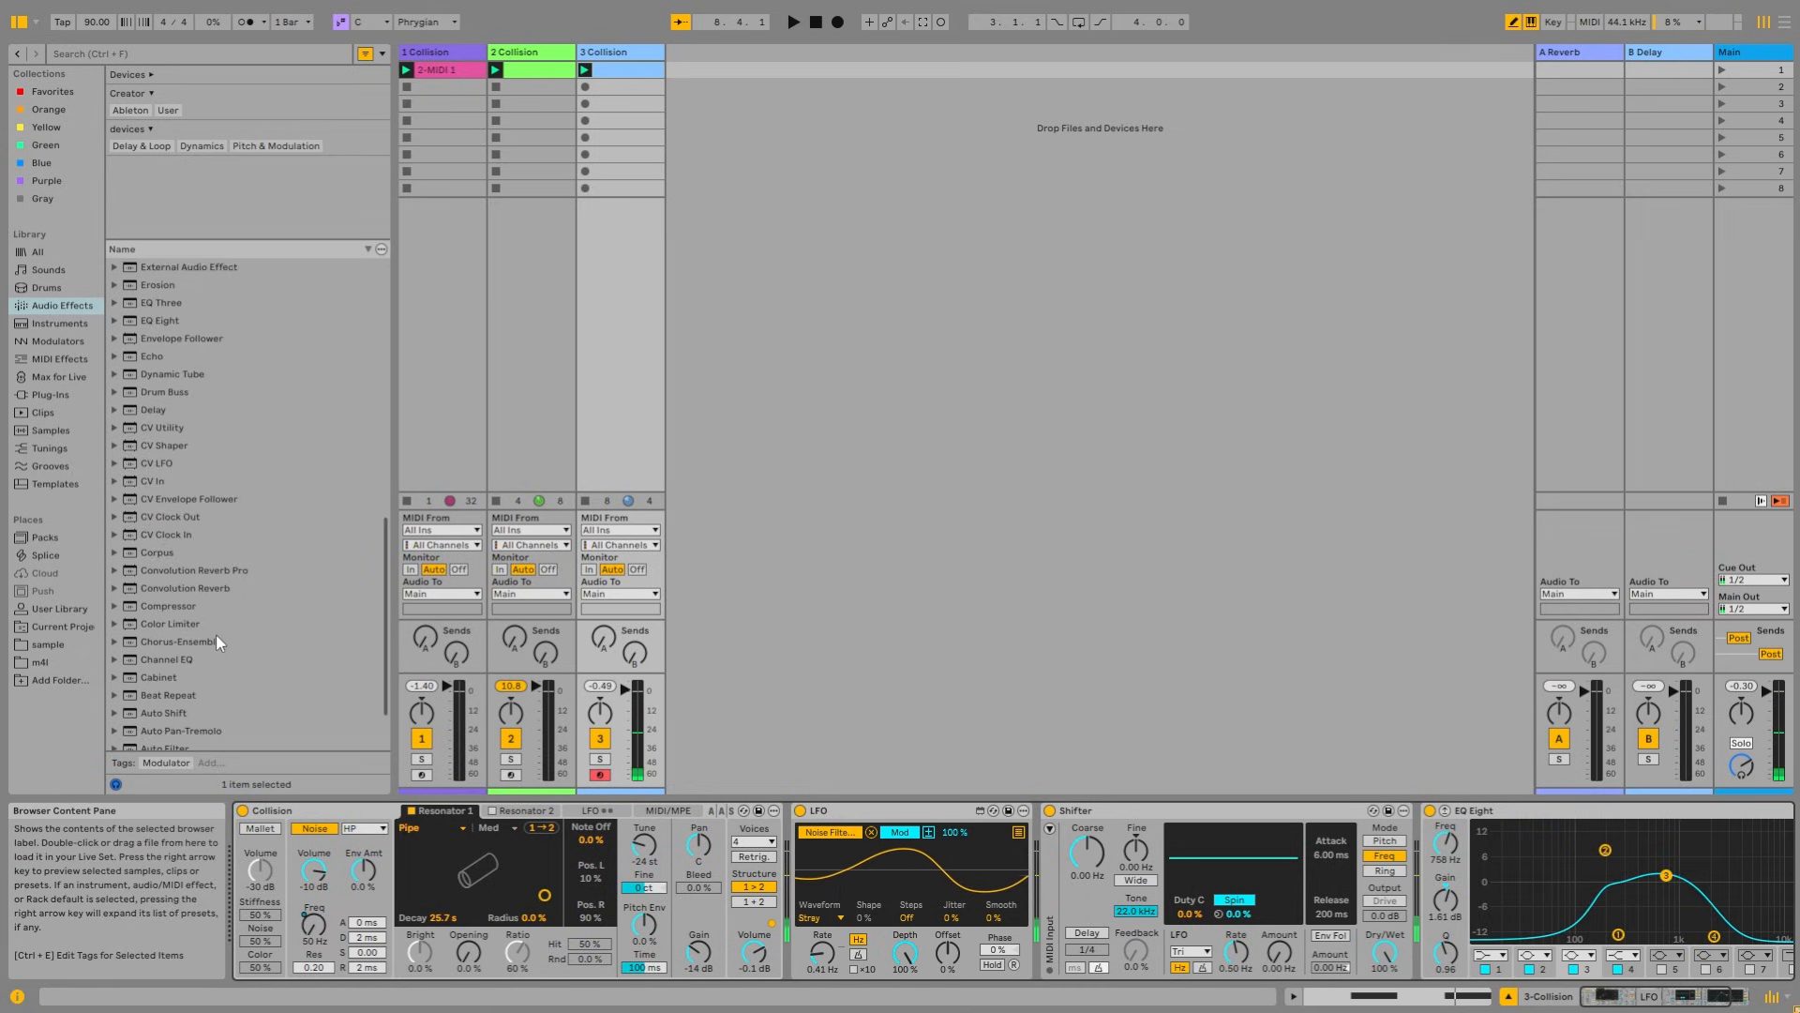
{"action": "scroll", "coordinate": [169, 506], "scroll_direction": "up", "scroll_amount": 10}
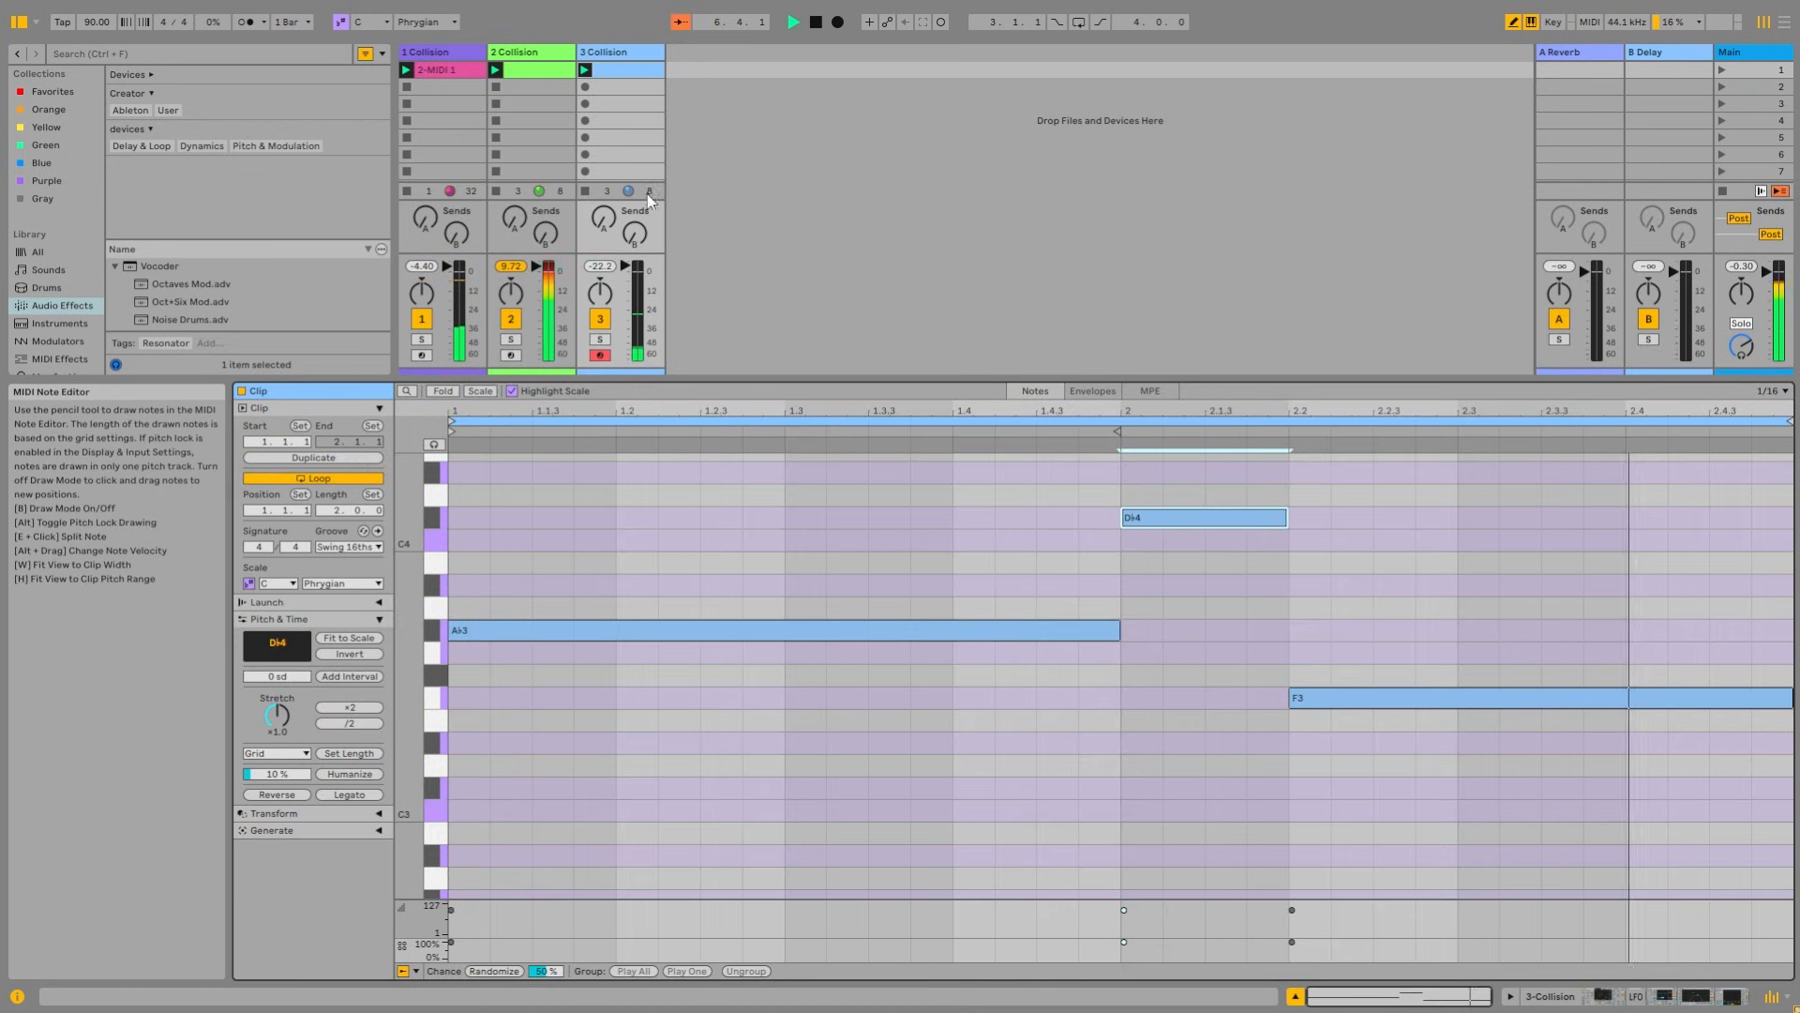
Step: Show the third track's devices and boost EQ Eight's band 3 by about 9.8 dB at 582 Hz
{"action": "double_click", "coordinate": [634, 53]}
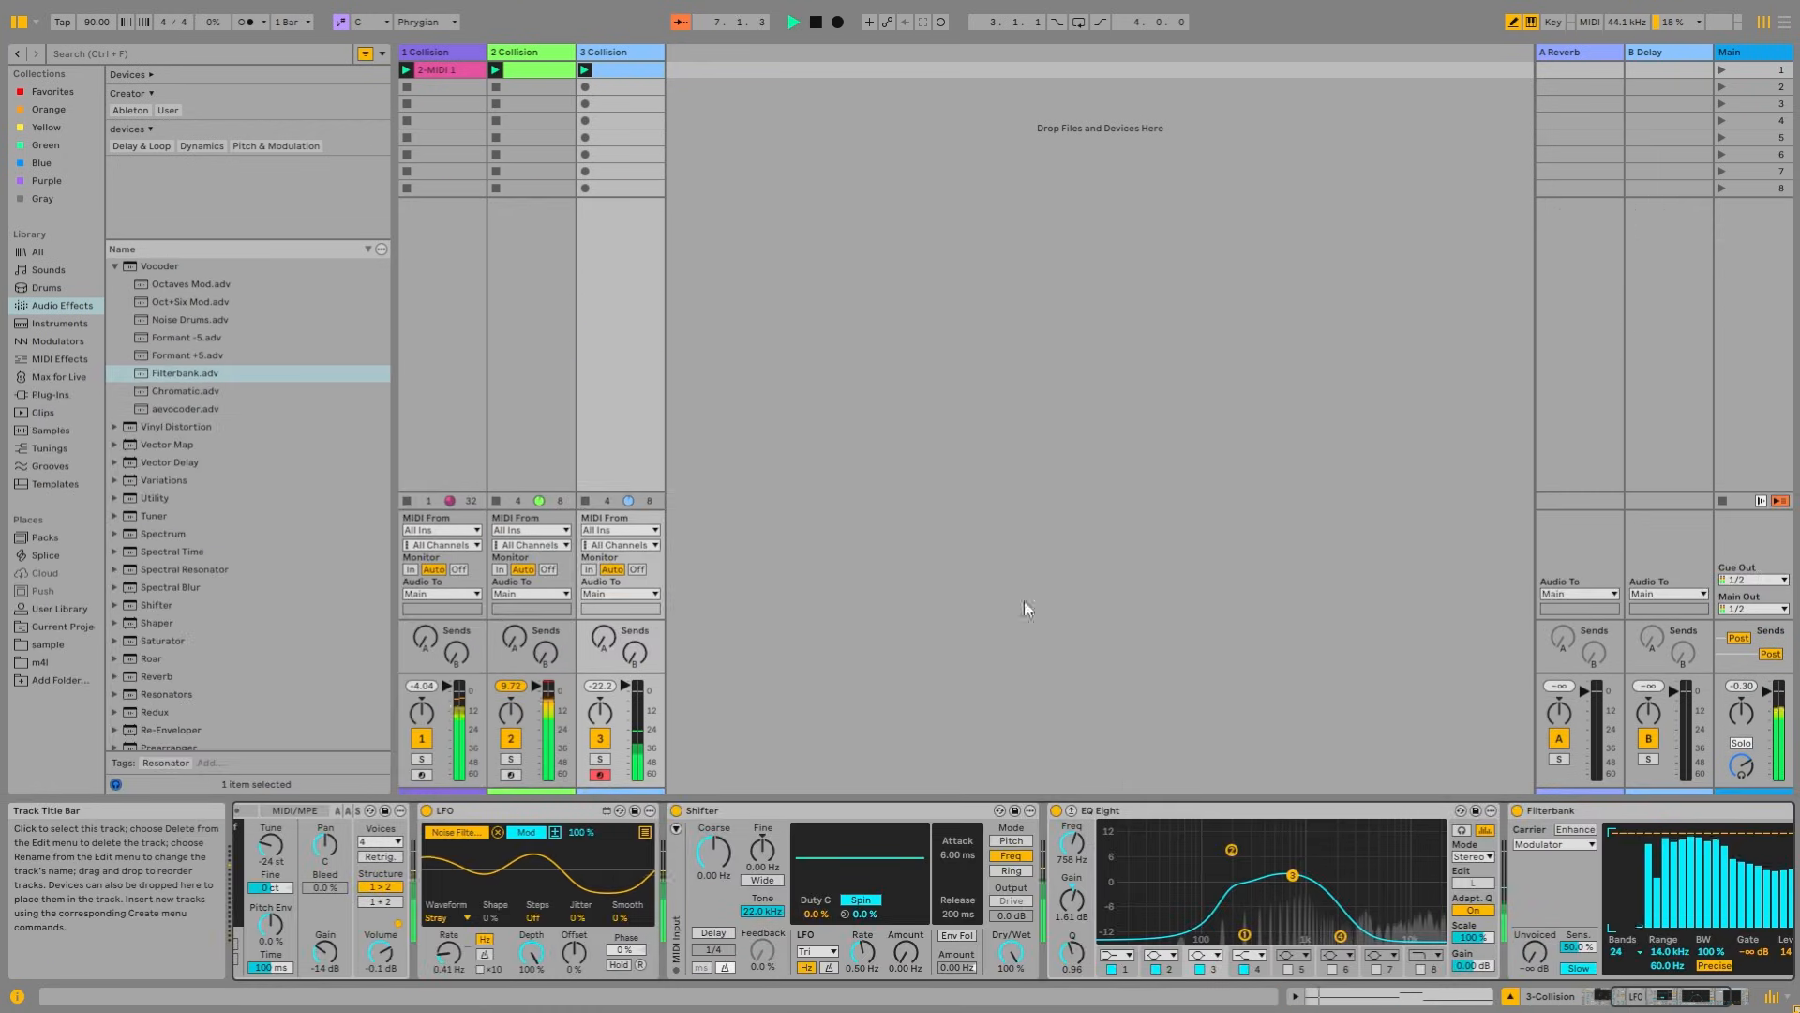
{"action": "left_click", "coordinate": [1232, 850]}
{"action": "left_click_drag", "start_coordinate": [1232, 851], "coordinate": [1279, 845]}
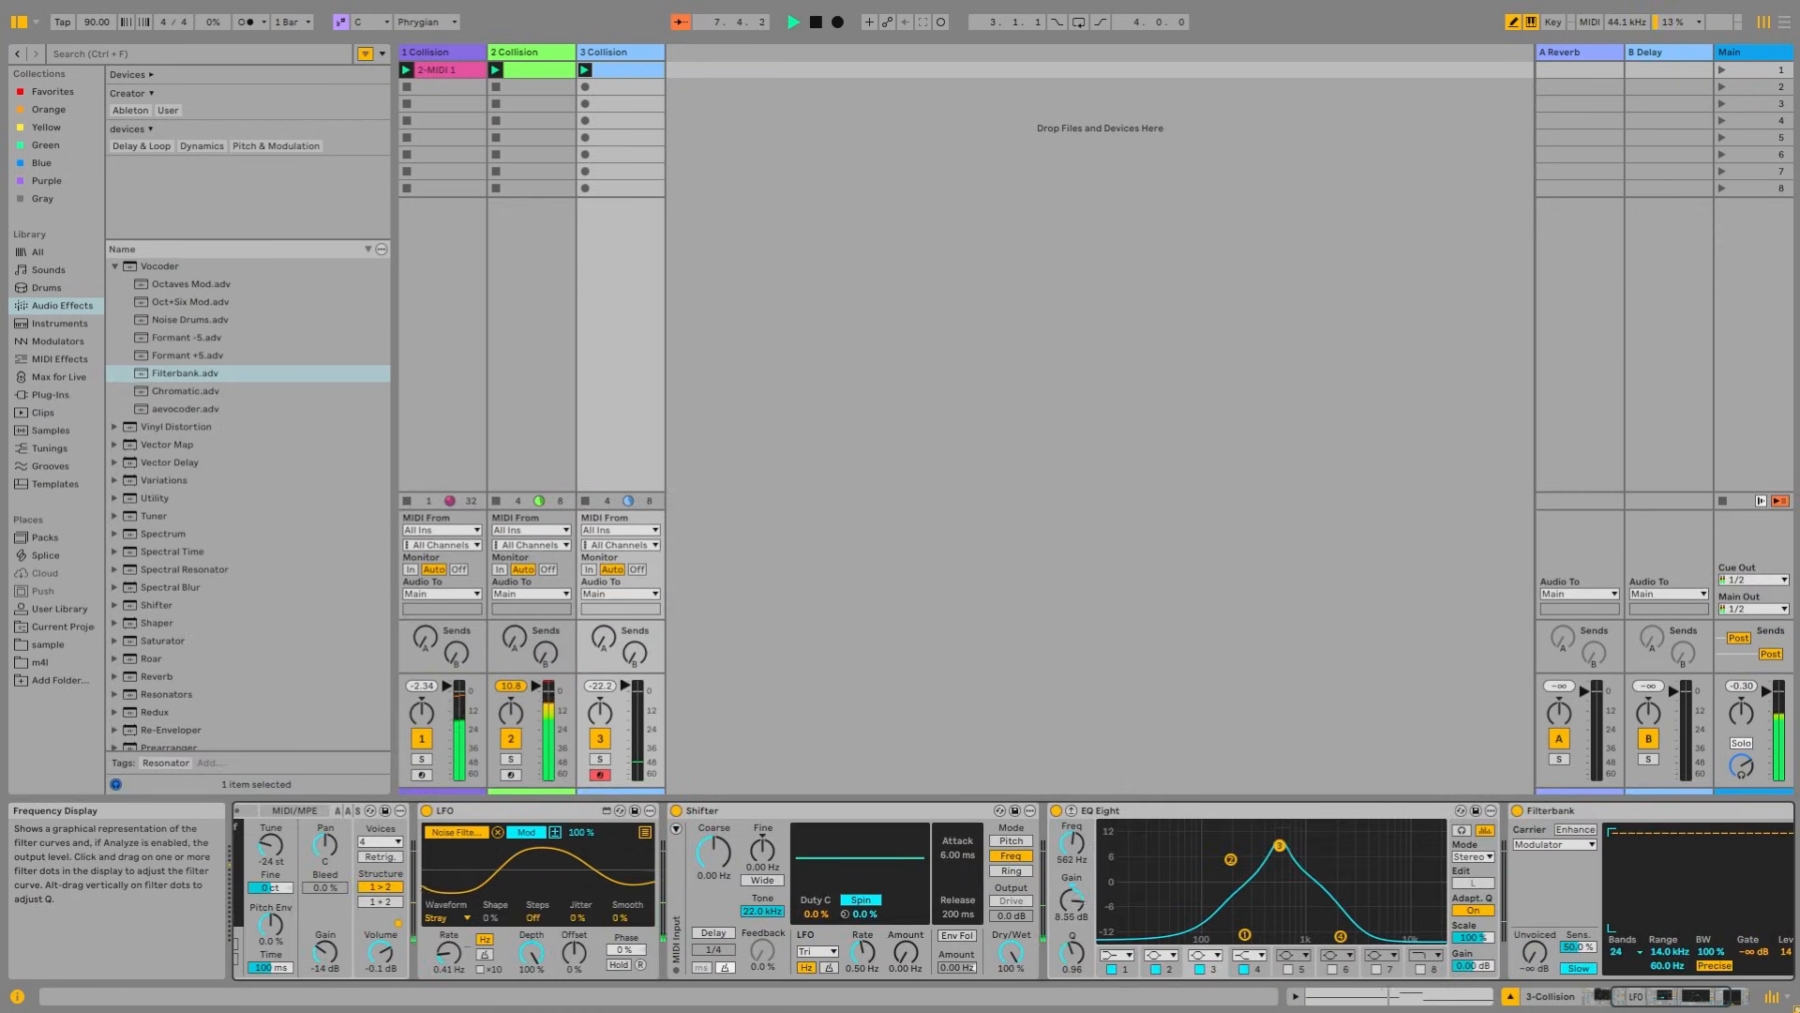
Step: Set the Filterbank vocoder's depth to 200% and lower its formant shift to about 27.4
{"action": "left_click", "coordinate": [1685, 1005]}
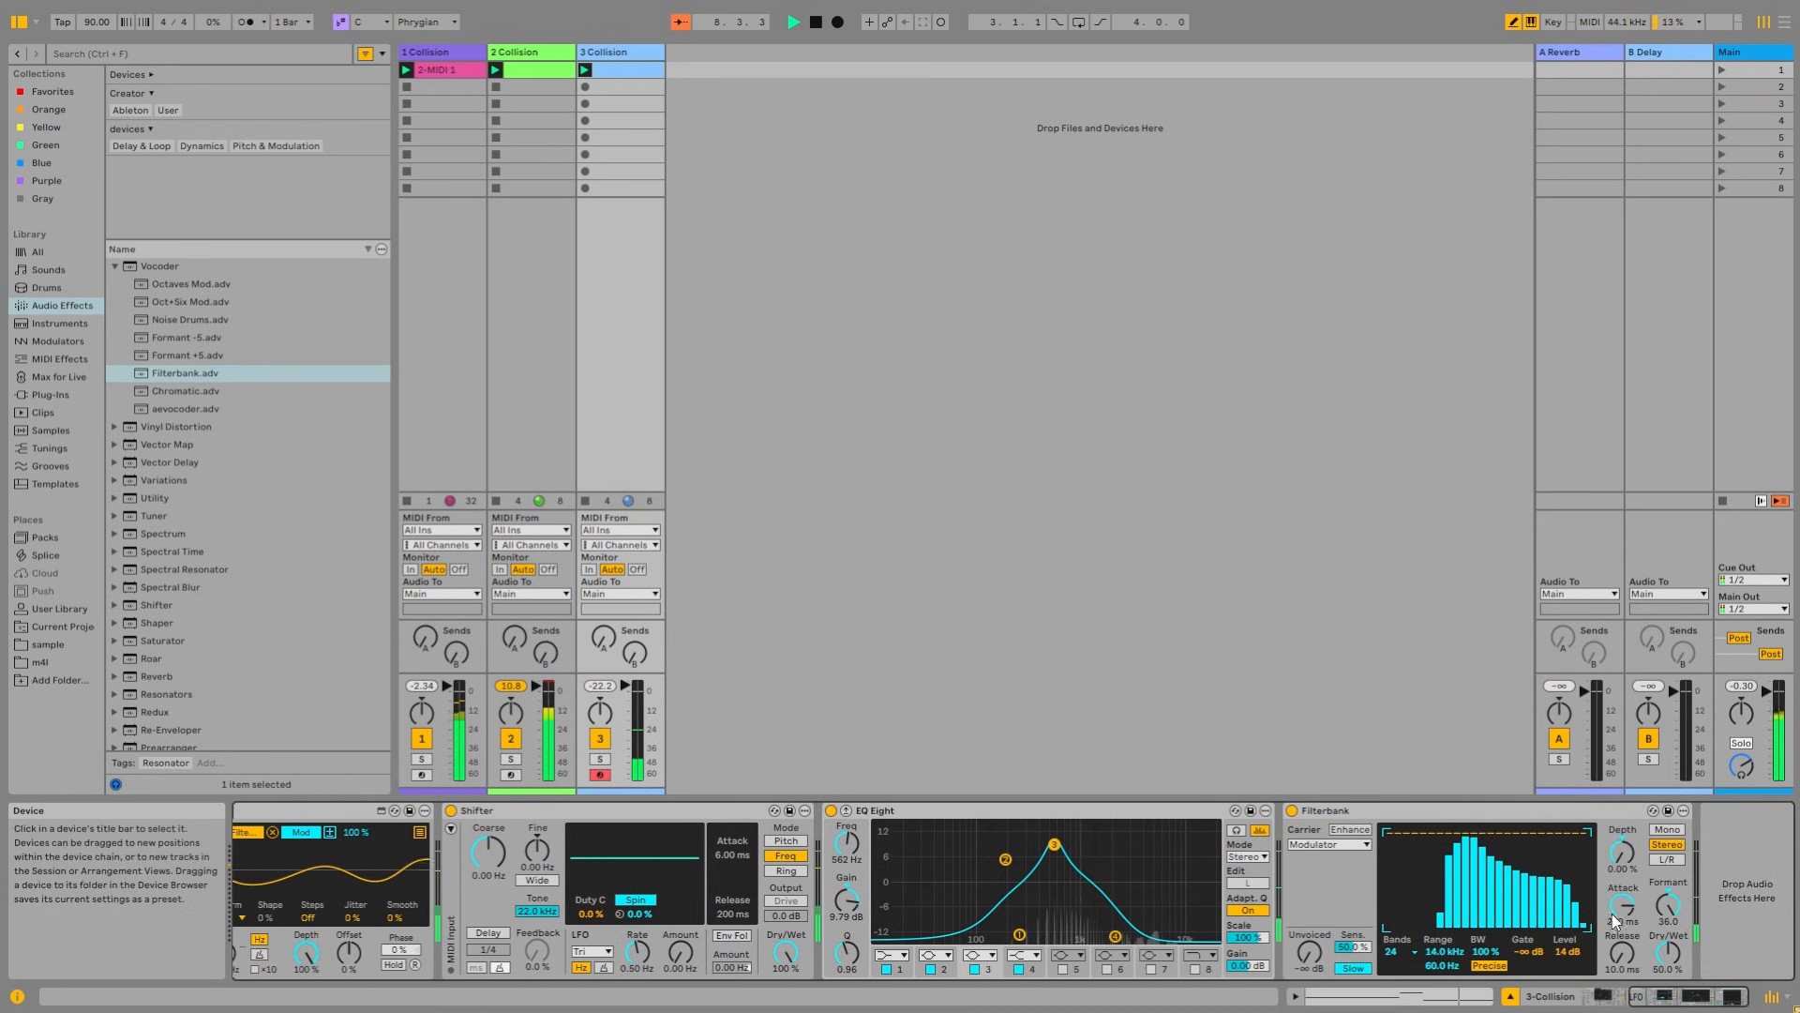
{"action": "left_click_drag", "start_coordinate": [1628, 856], "coordinate": [1627, 831]}
{"action": "left_click_drag", "start_coordinate": [1669, 903], "coordinate": [1674, 919]}
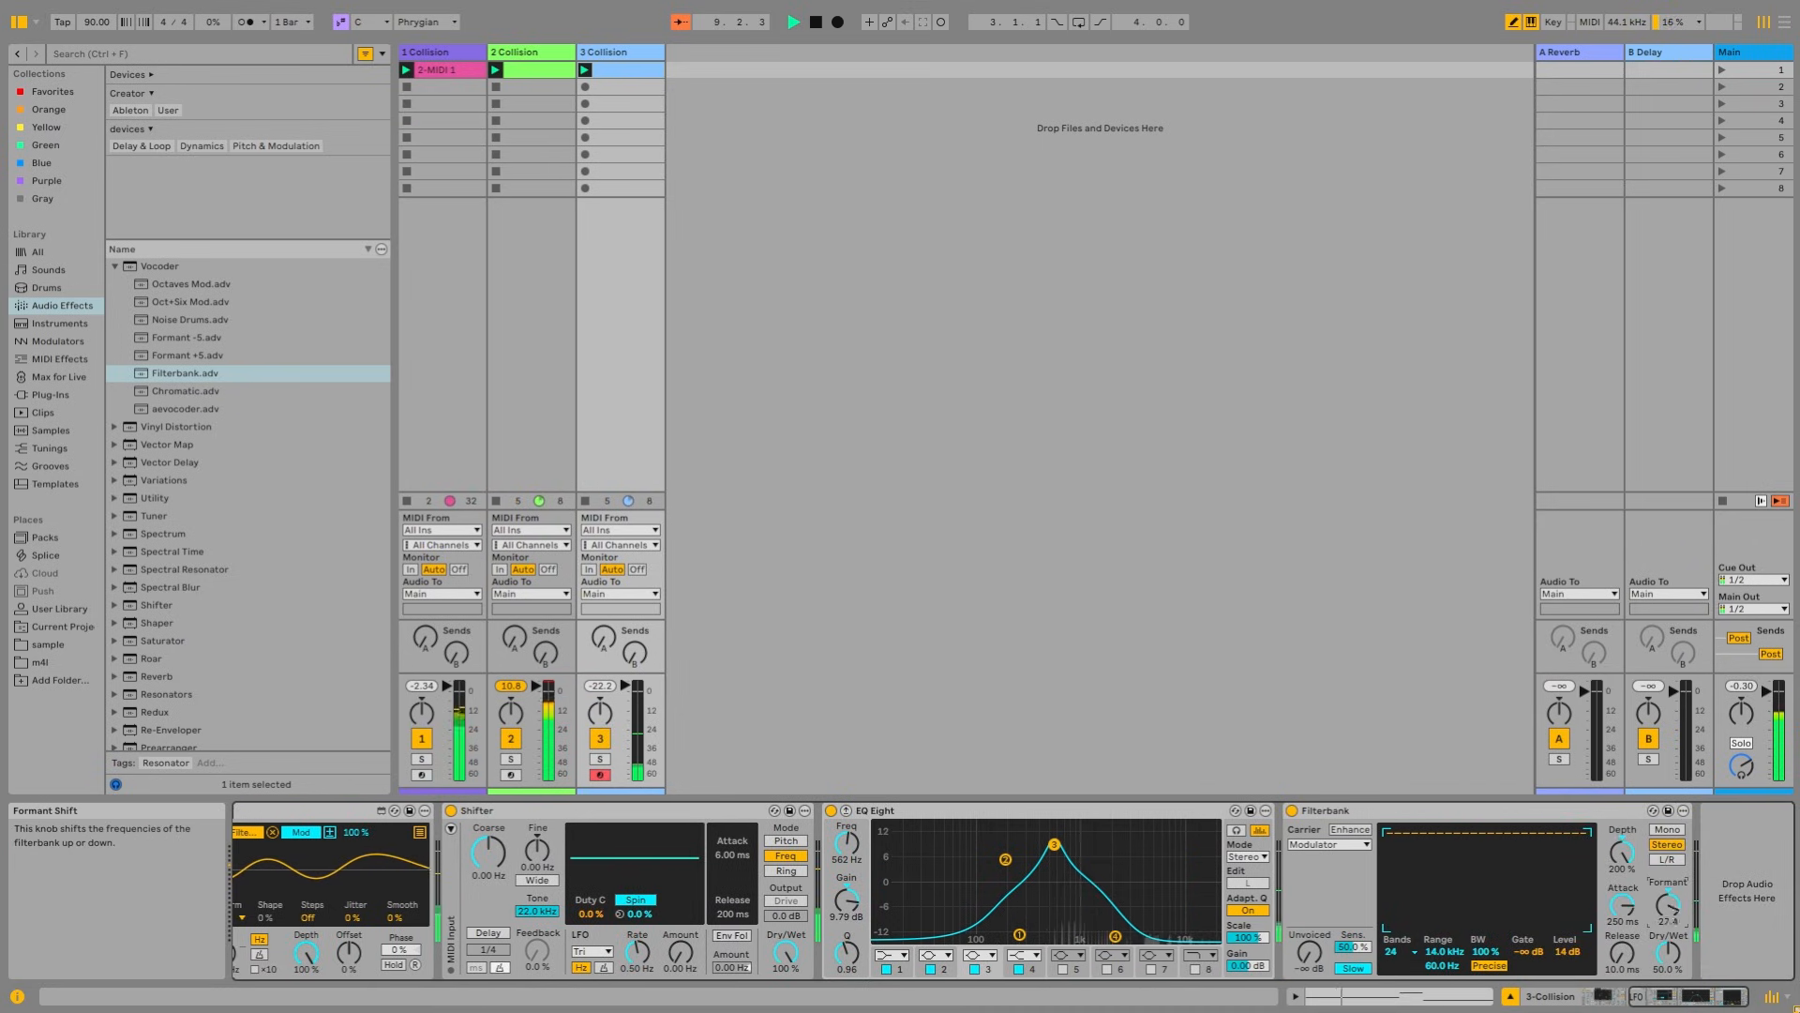
Step: Lower the Filterbank vocoder's envelope depth to 0%
{"action": "left_click_drag", "start_coordinate": [1622, 854], "coordinate": [1622, 934]}
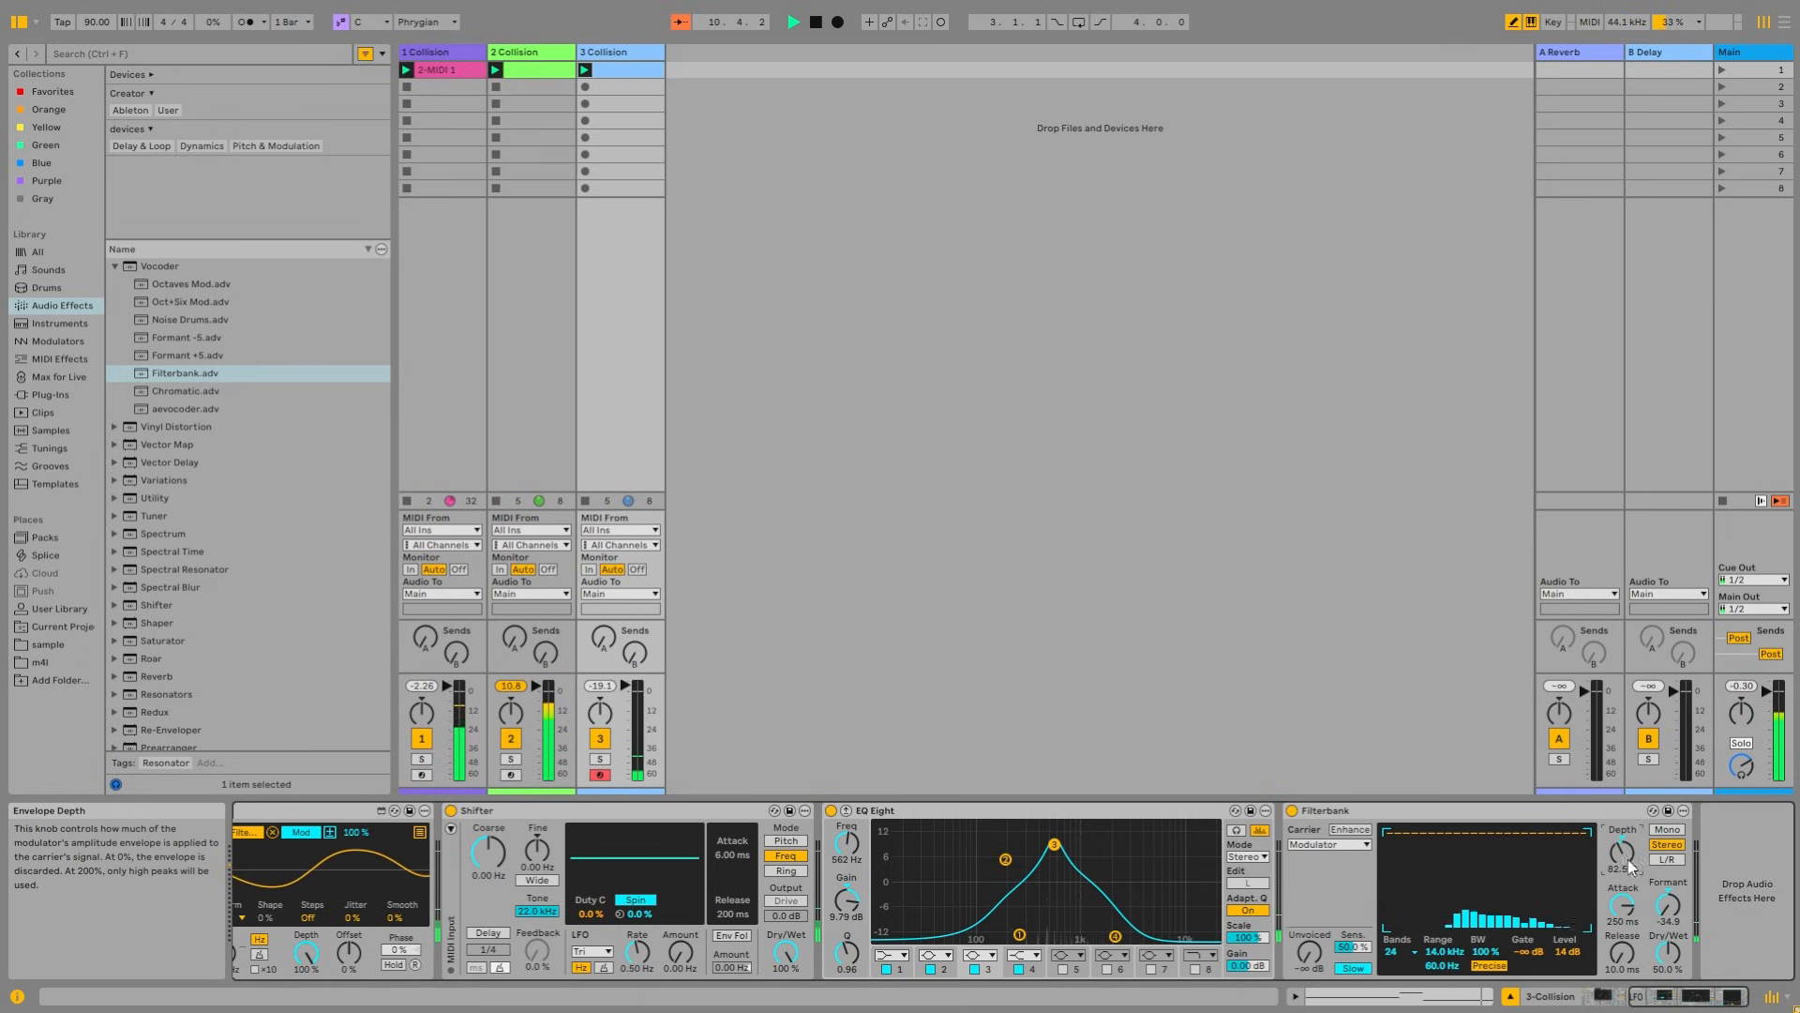
{"action": "left_click_drag", "start_coordinate": [1689, 997], "coordinate": [1656, 996]}
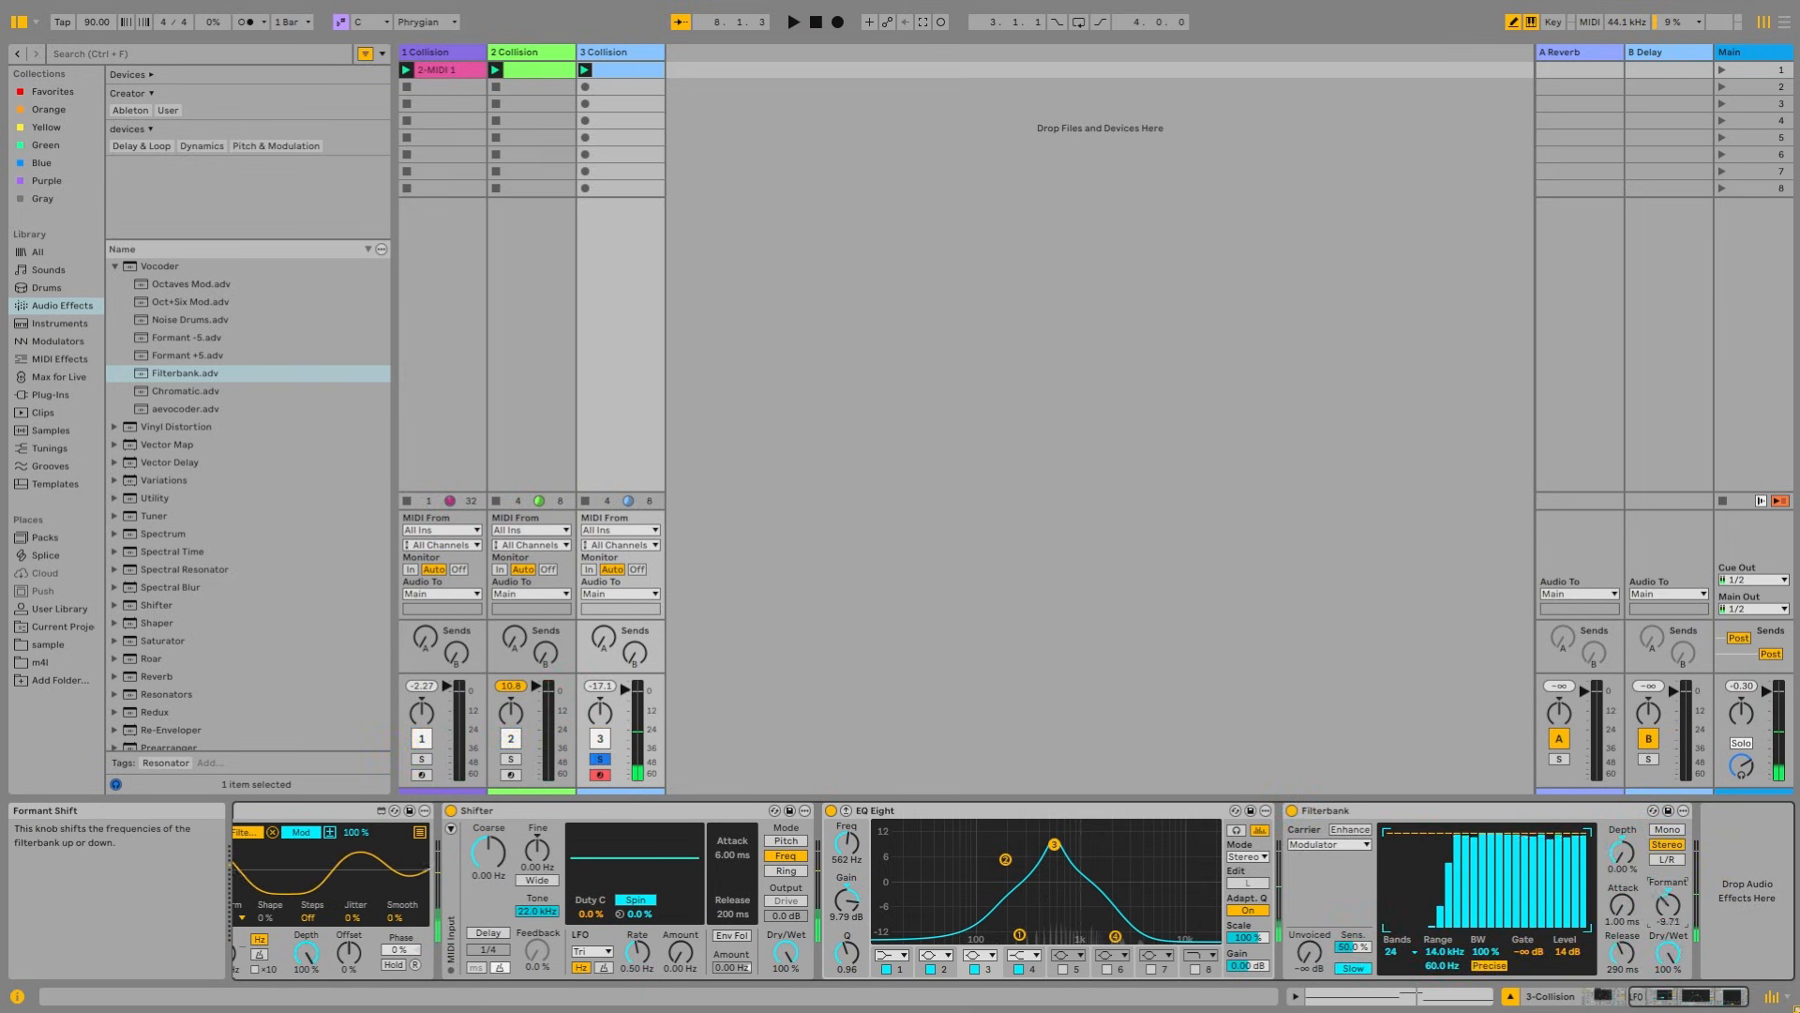
Step: Map the third track's LFO to the Filterbank vocoder's formant shift as a second target with about 86% modulation
{"action": "left_click_drag", "start_coordinate": [1690, 997], "coordinate": [1364, 1001]}
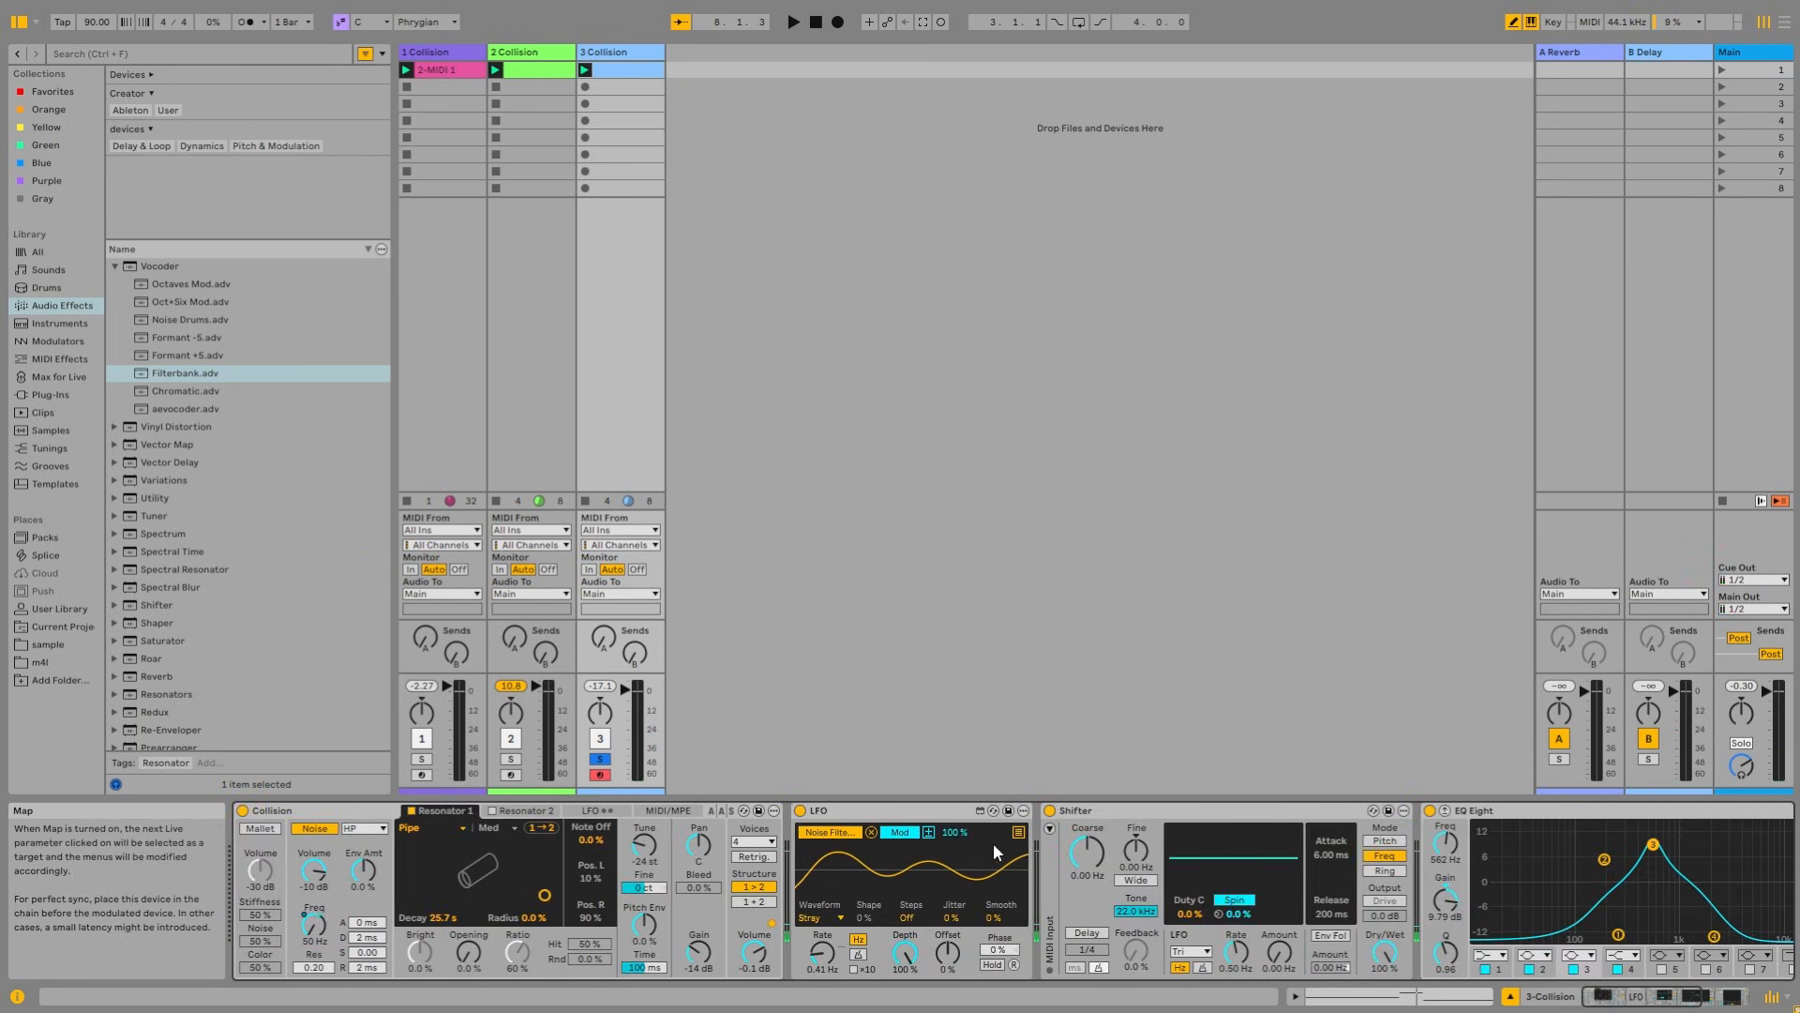
{"action": "left_click", "coordinate": [1018, 831]}
{"action": "left_click", "coordinate": [1695, 995]}
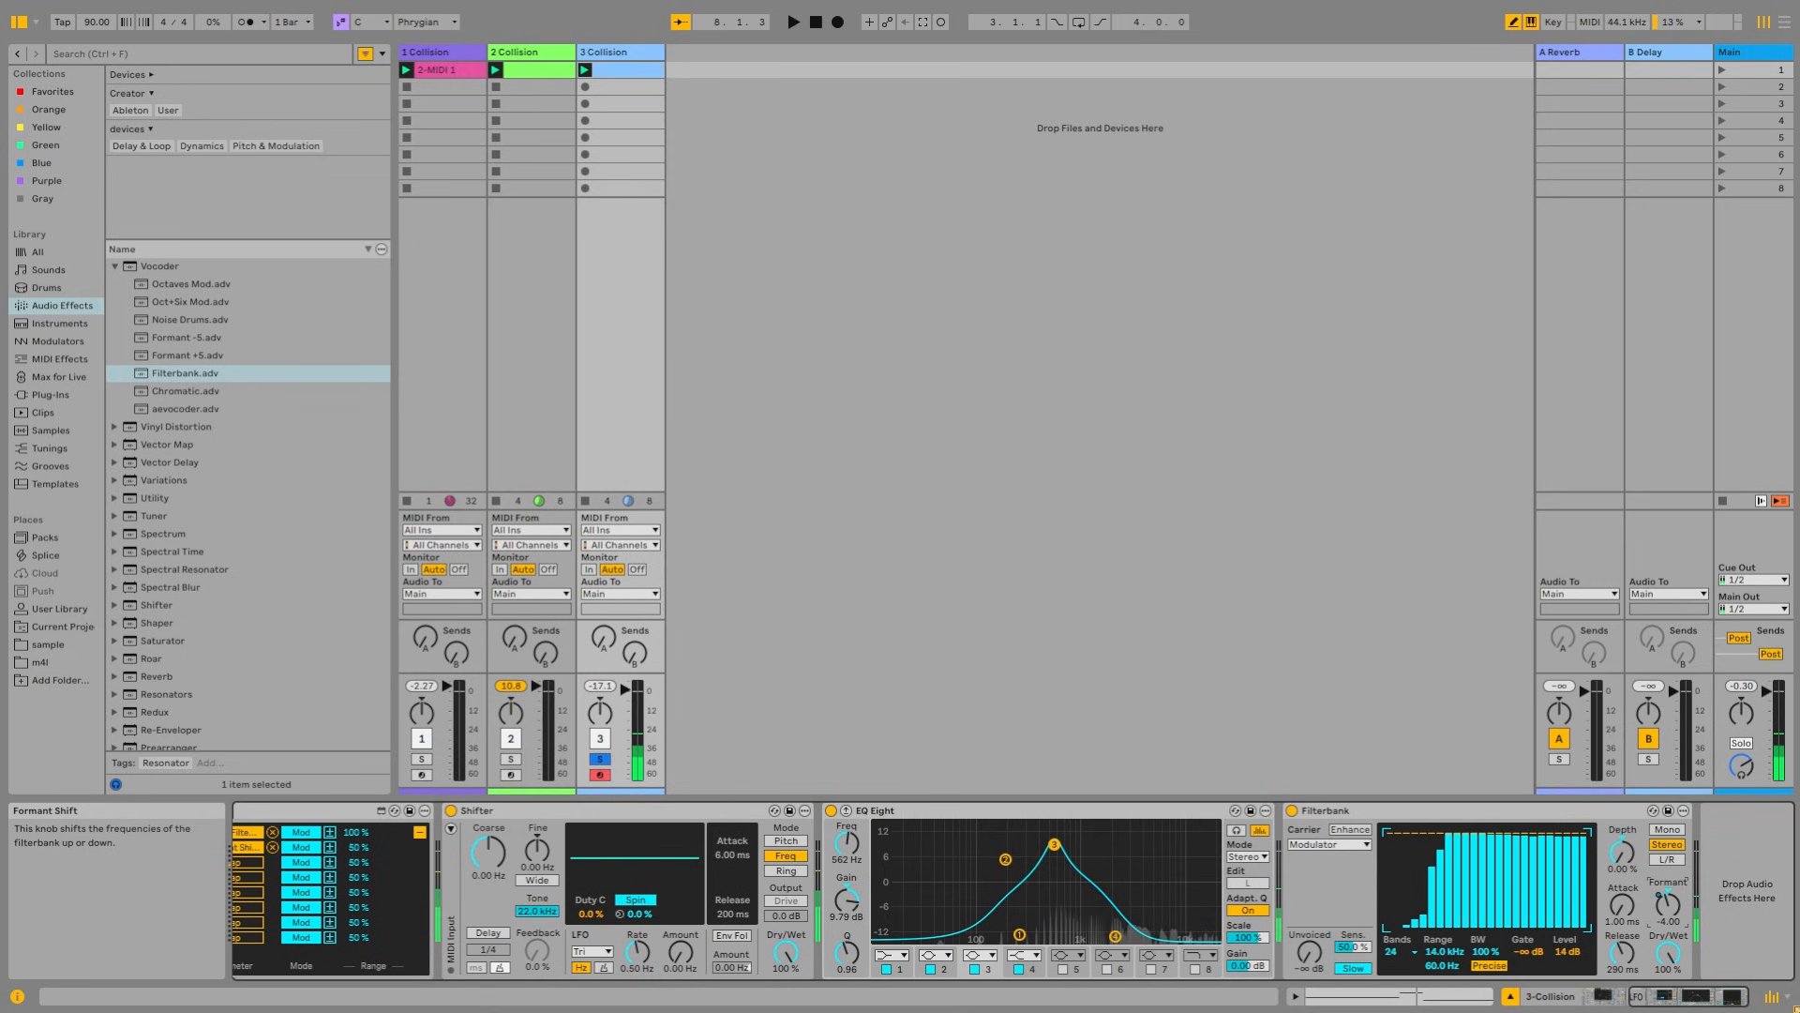
{"action": "left_click_drag", "start_coordinate": [1691, 995], "coordinate": [1651, 996]}
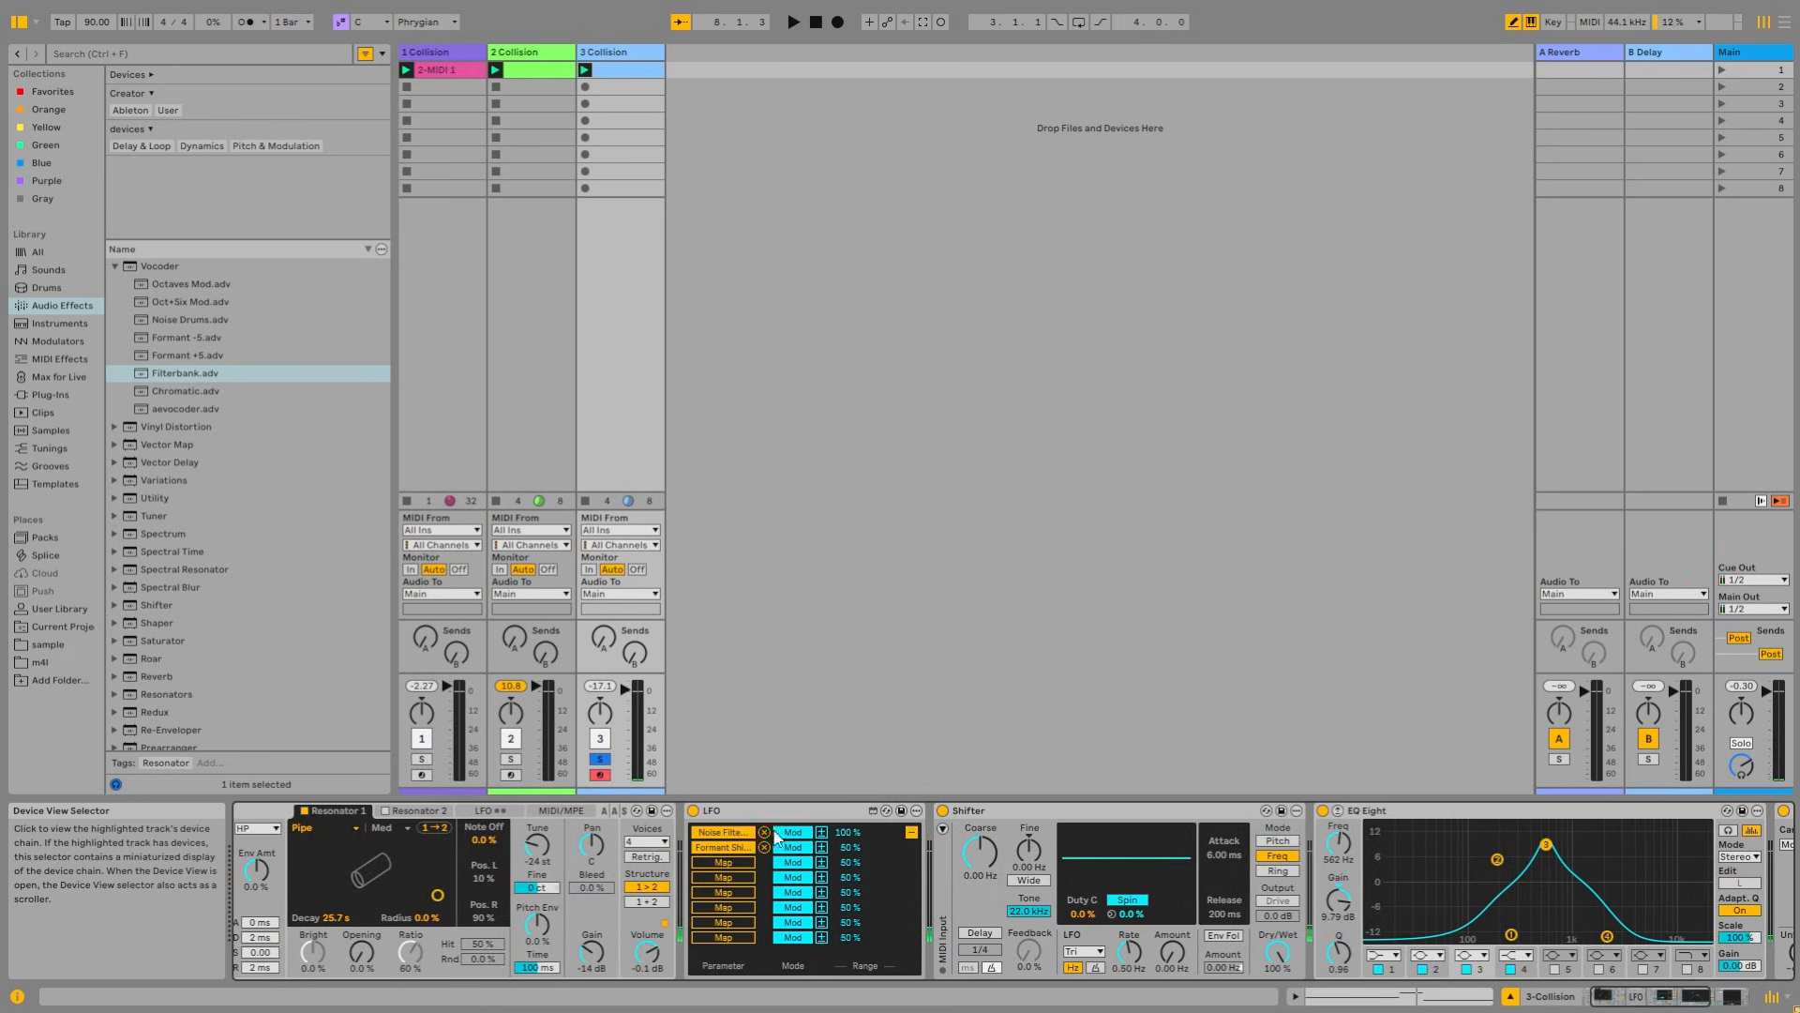
{"action": "left_click_drag", "start_coordinate": [852, 851], "coordinate": [851, 844]}
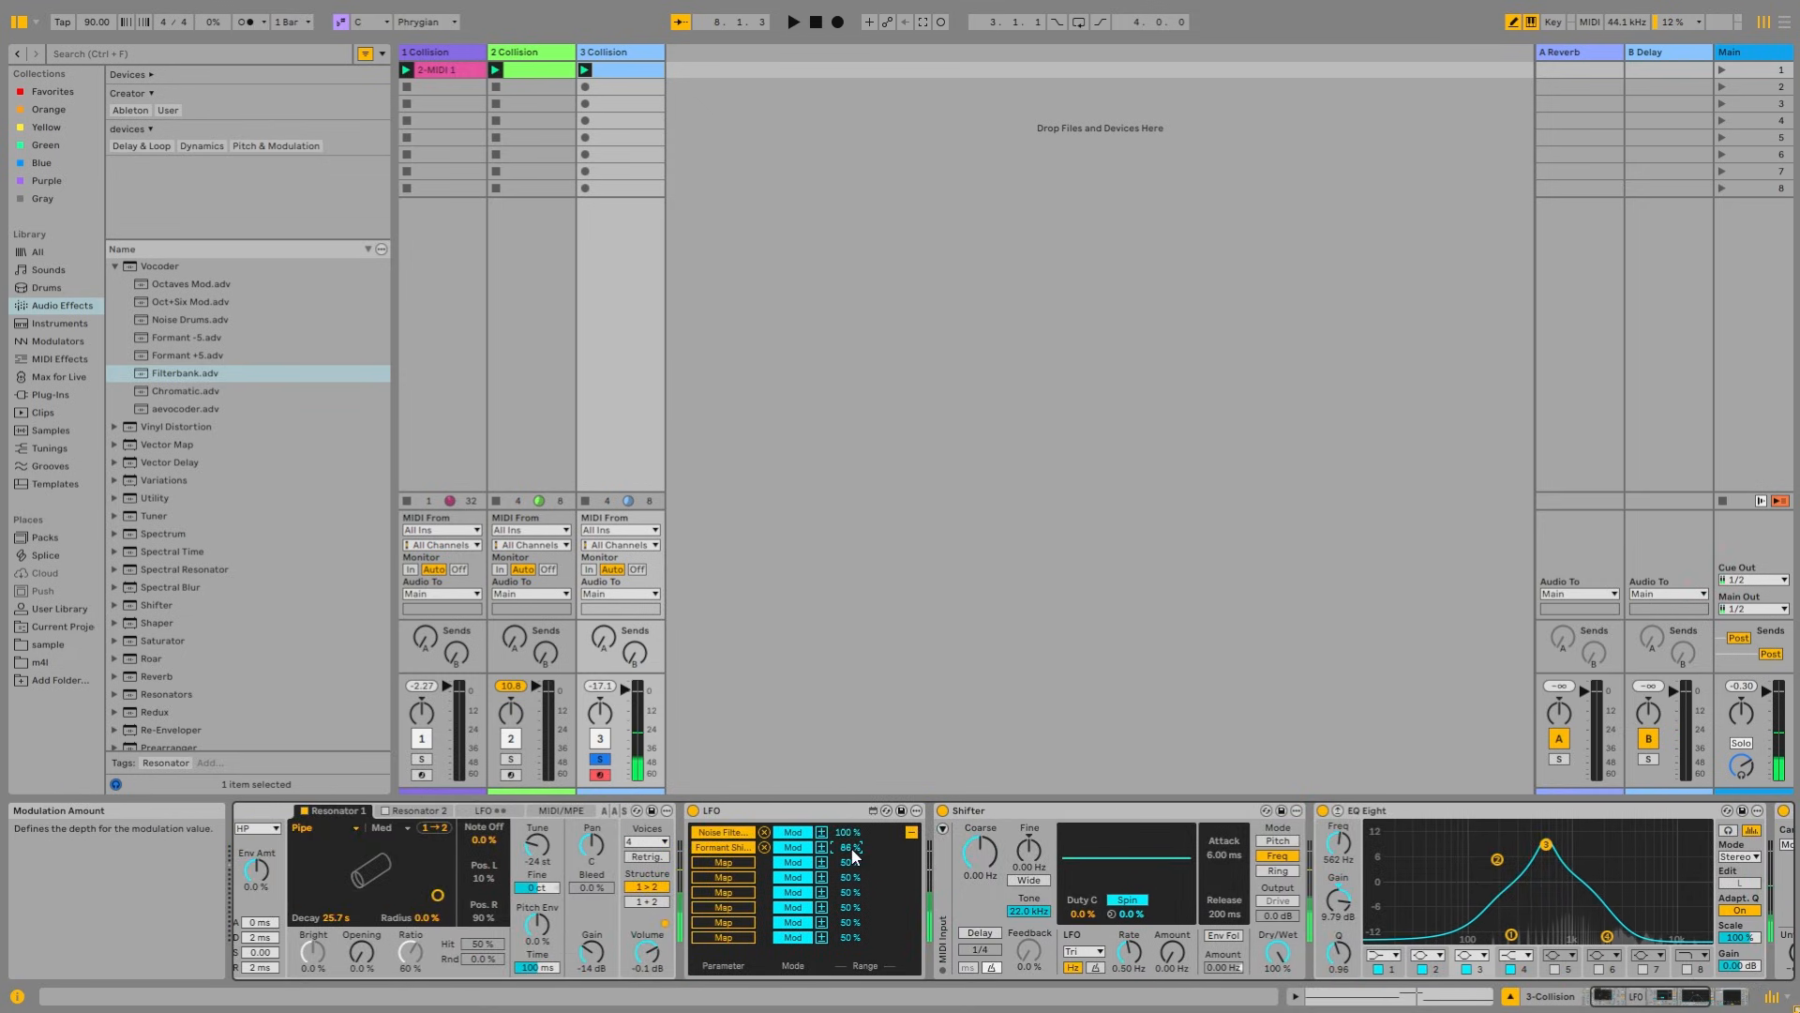
{"action": "left_click_drag", "start_coordinate": [1690, 995], "coordinate": [1734, 996]}
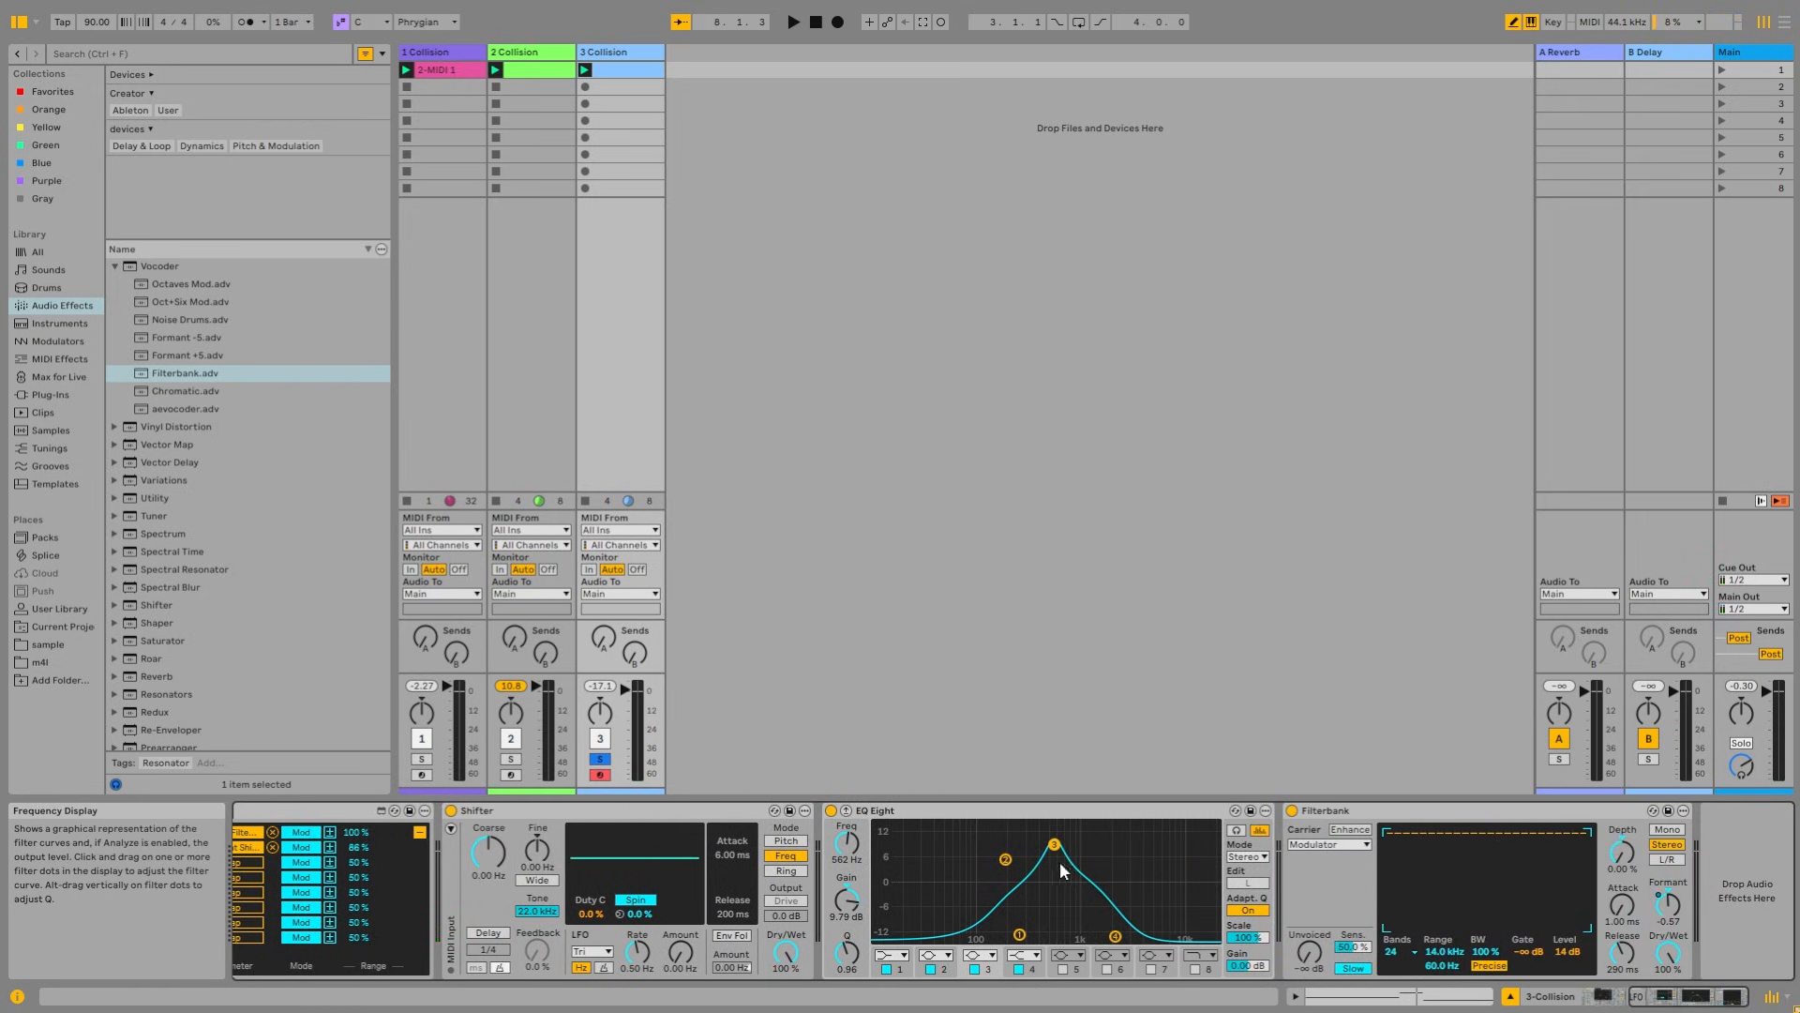
Step: Lower the pipe Collision's output volume to -10 dB on the third track
{"action": "scroll", "coordinate": [685, 863], "scroll_direction": "left", "scroll_amount": 5}
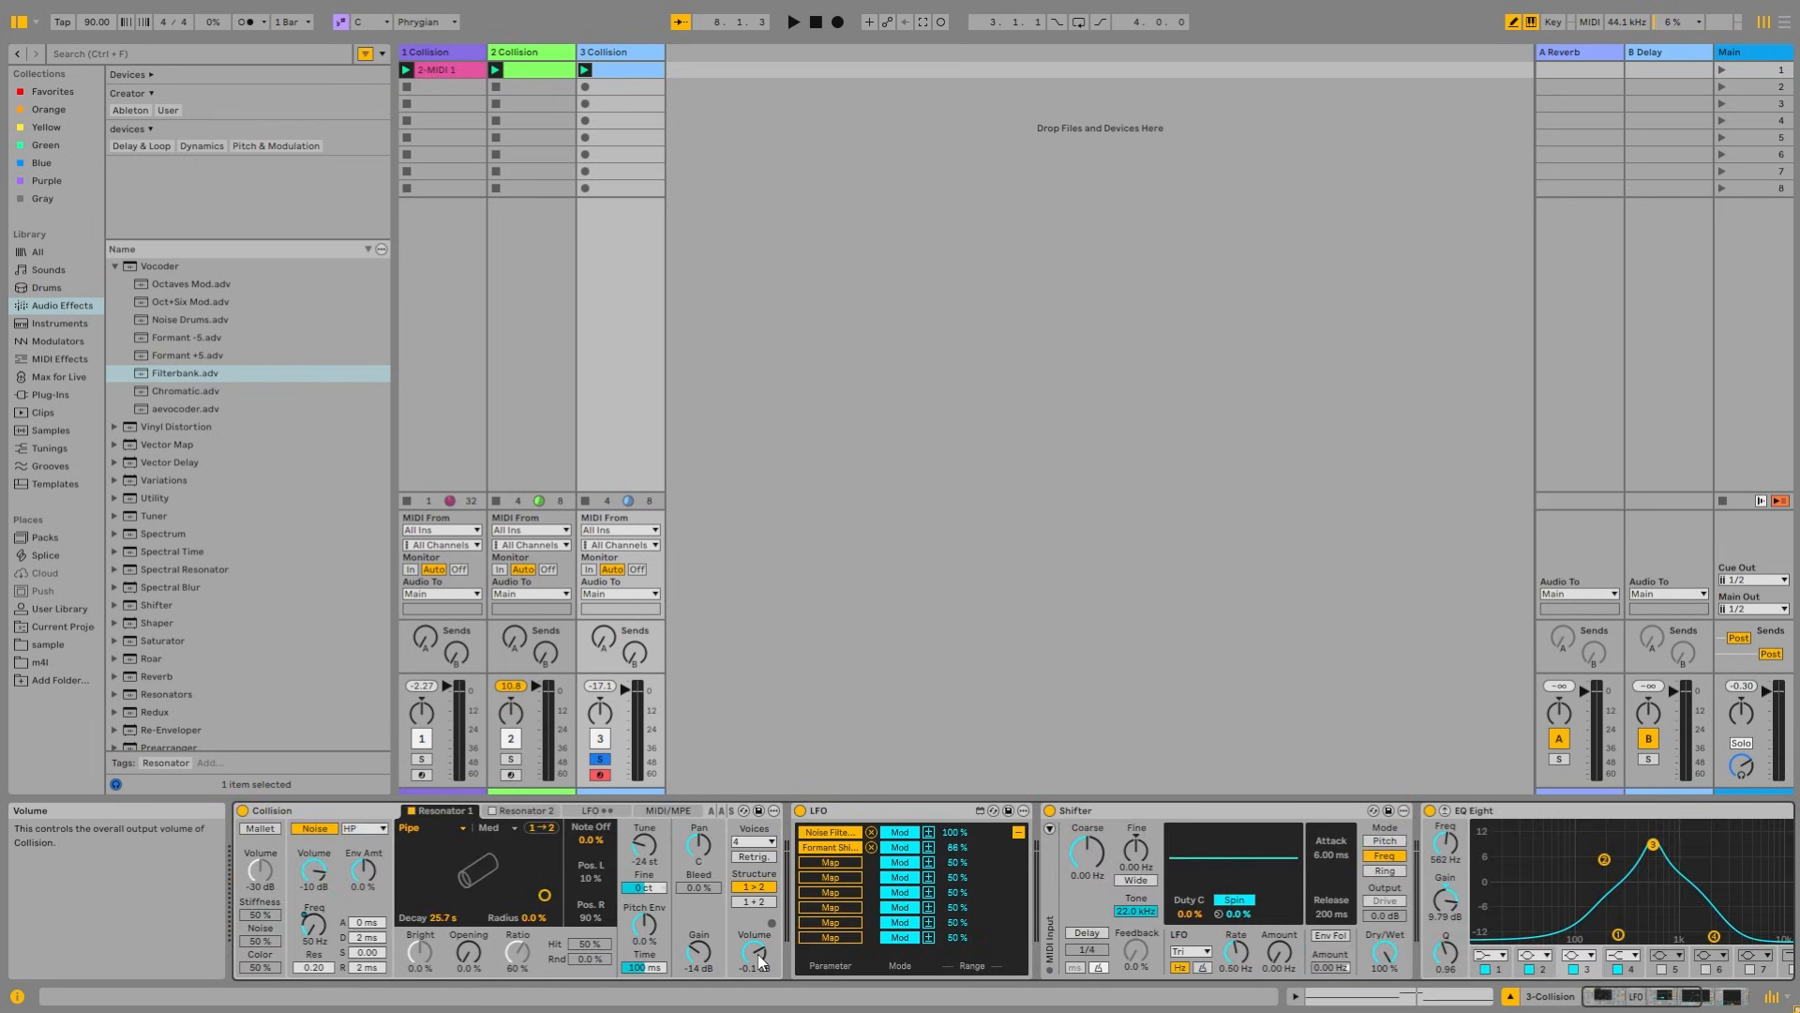
{"action": "left_click_drag", "start_coordinate": [753, 952], "coordinate": [754, 862]}
{"action": "left_click_drag", "start_coordinate": [754, 953], "coordinate": [754, 1007]}
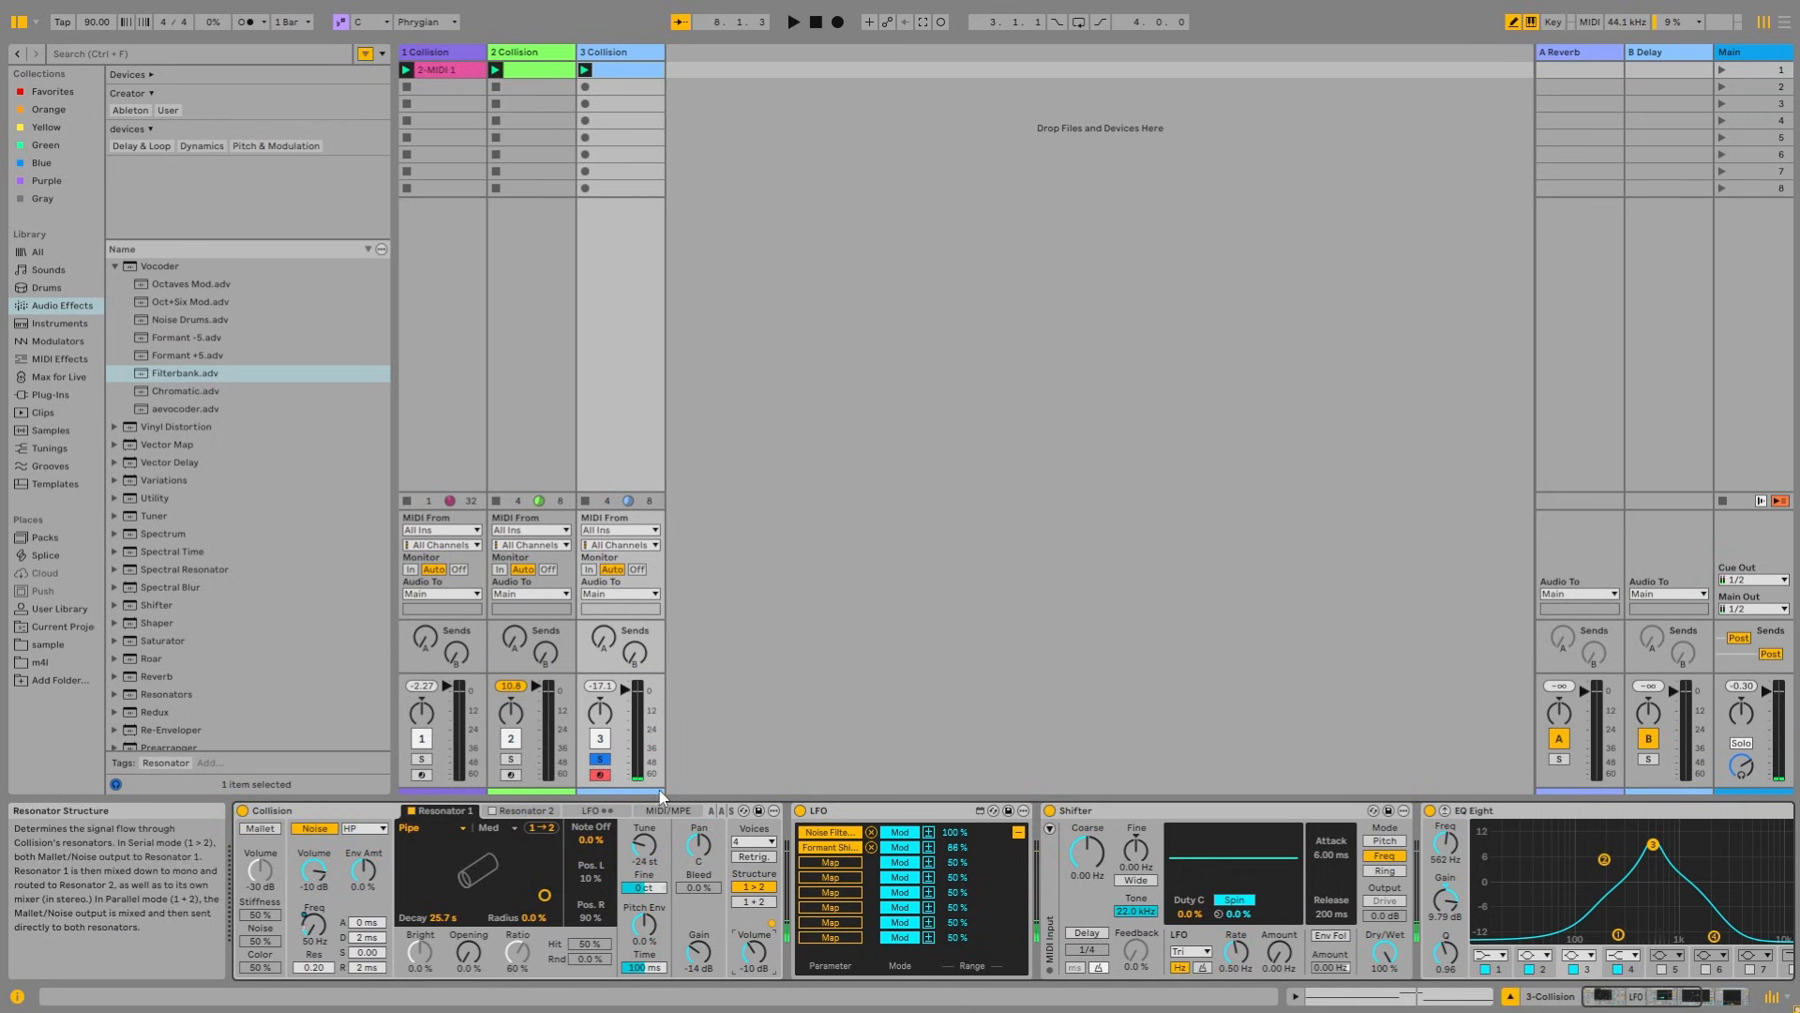
Step: Add an Envelope Follower at the end of the first track with about 16 dB gain and 17.3% fall
{"action": "left_click", "coordinate": [450, 54]}
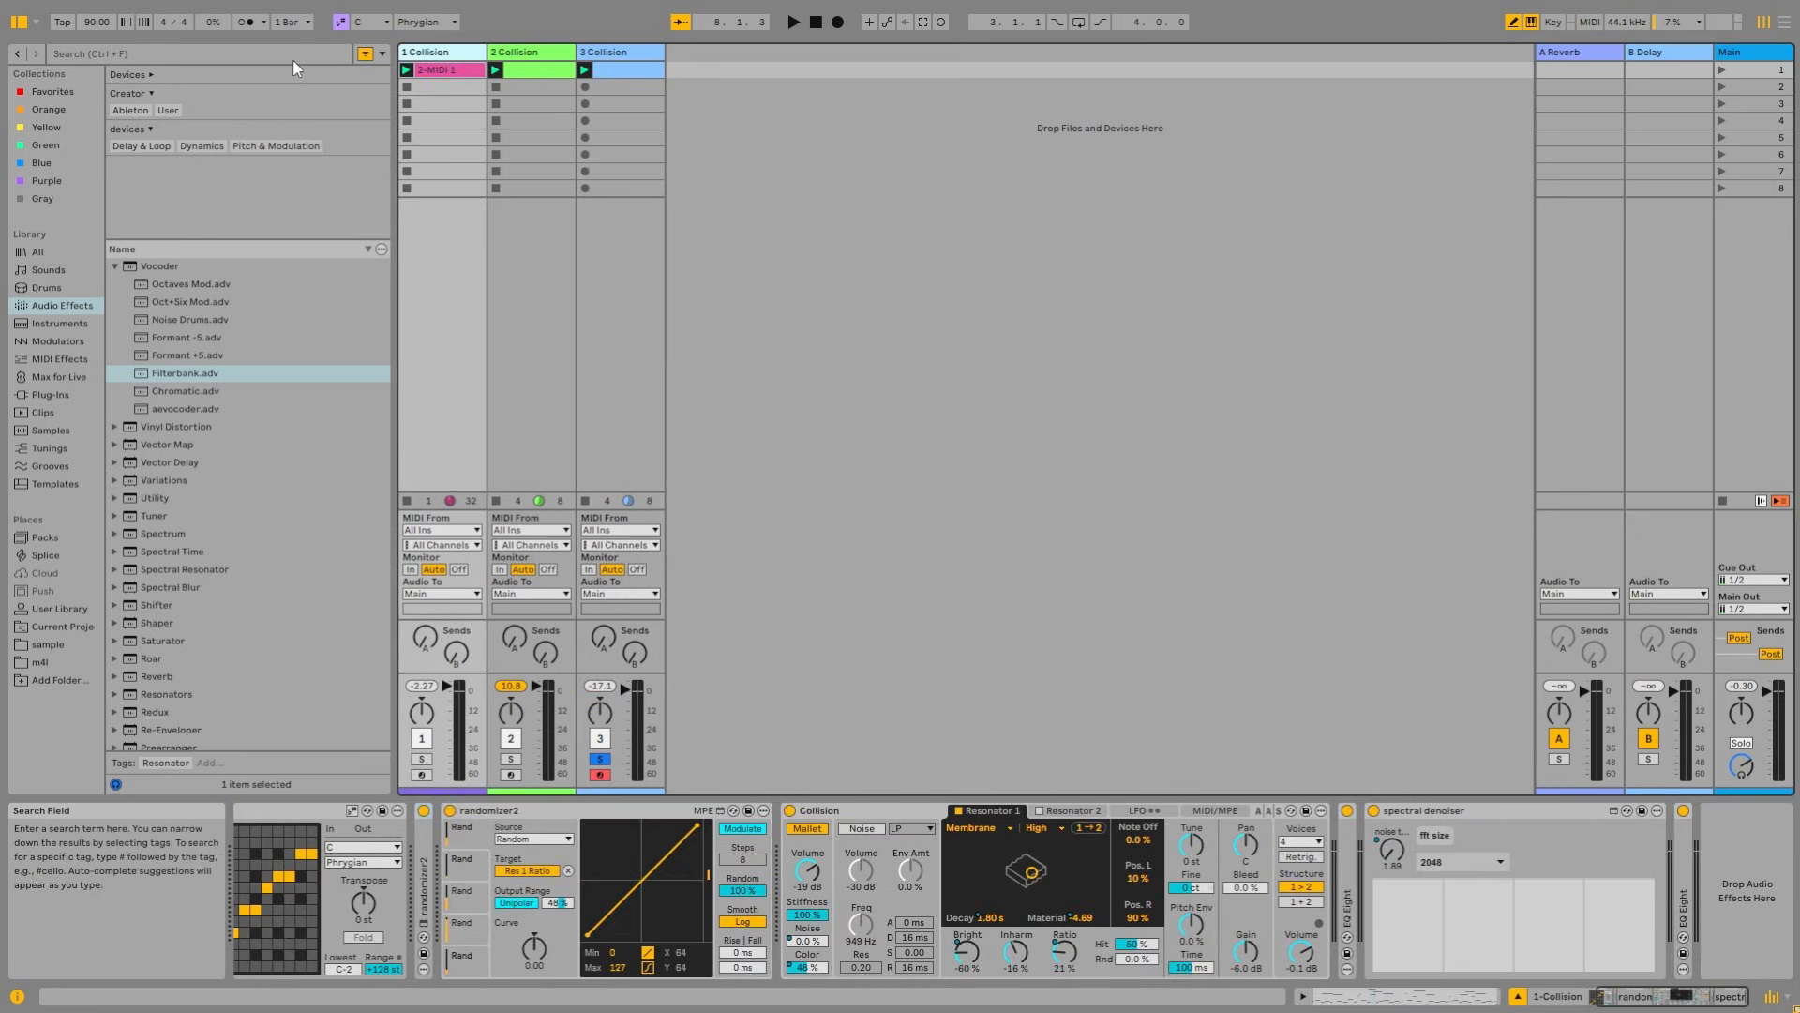
{"action": "left_click", "coordinate": [64, 358]}
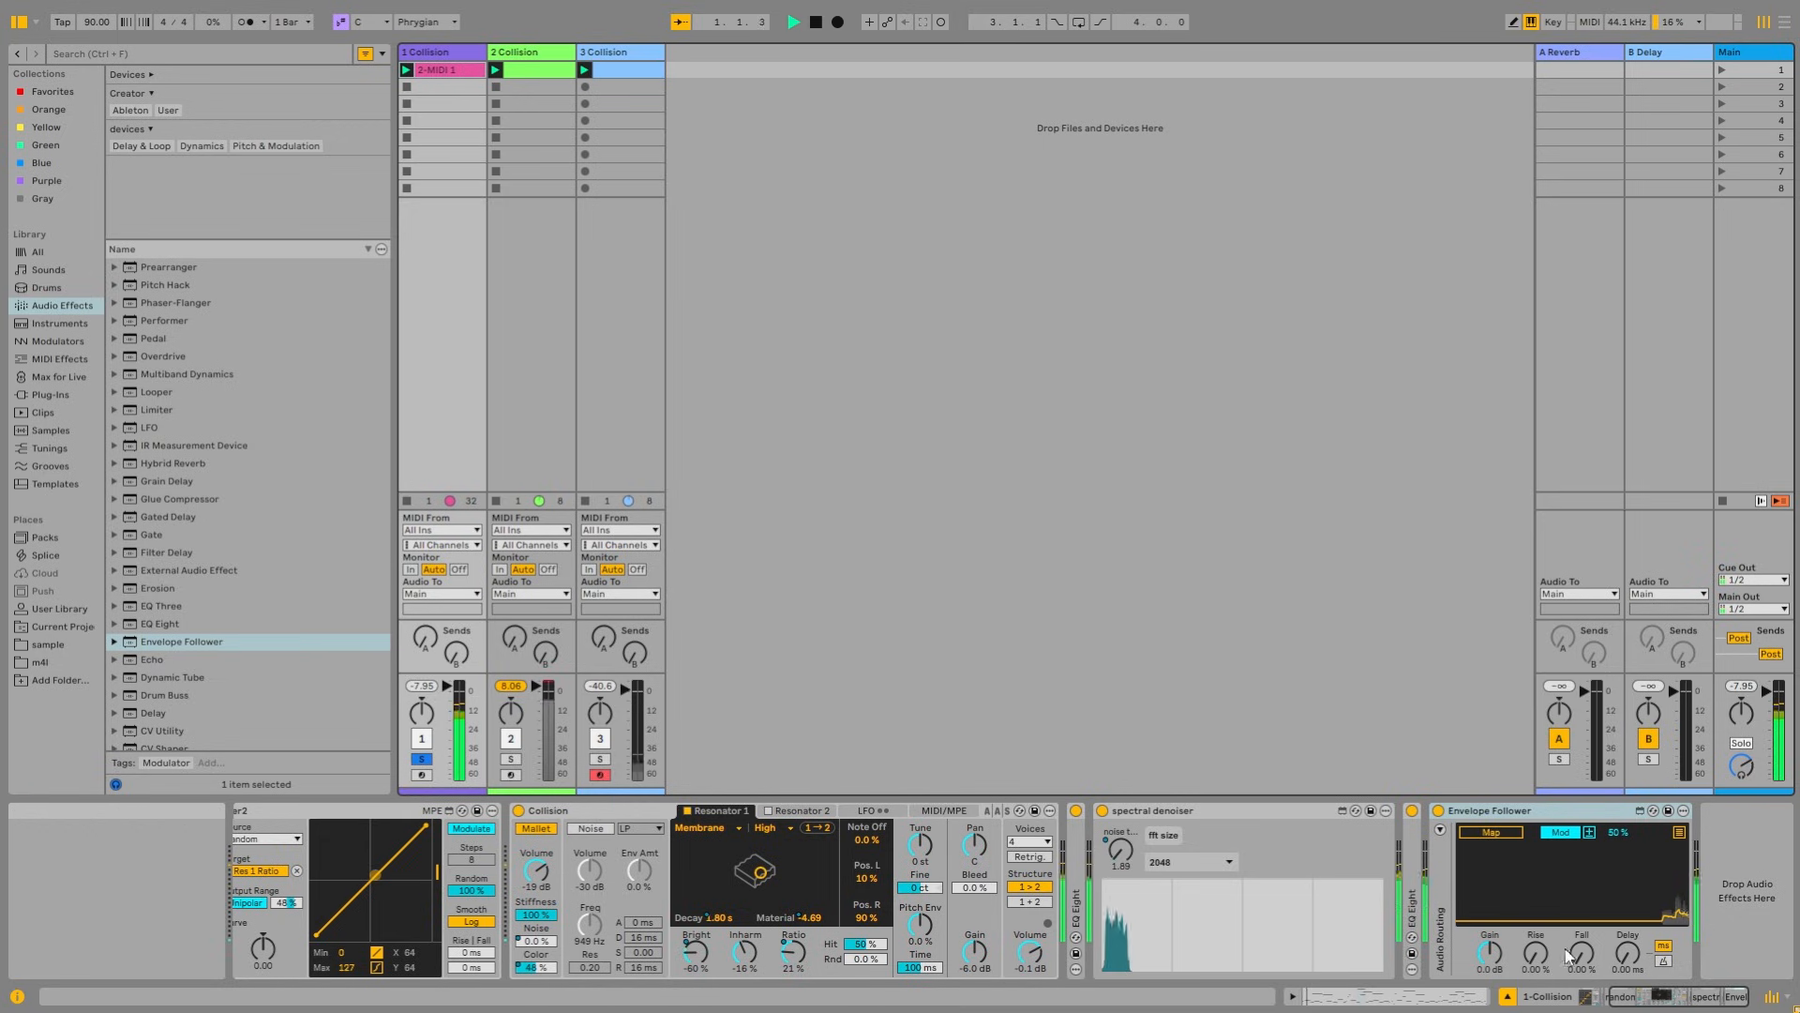
{"action": "left_click_drag", "start_coordinate": [1490, 954], "coordinate": [1489, 900]}
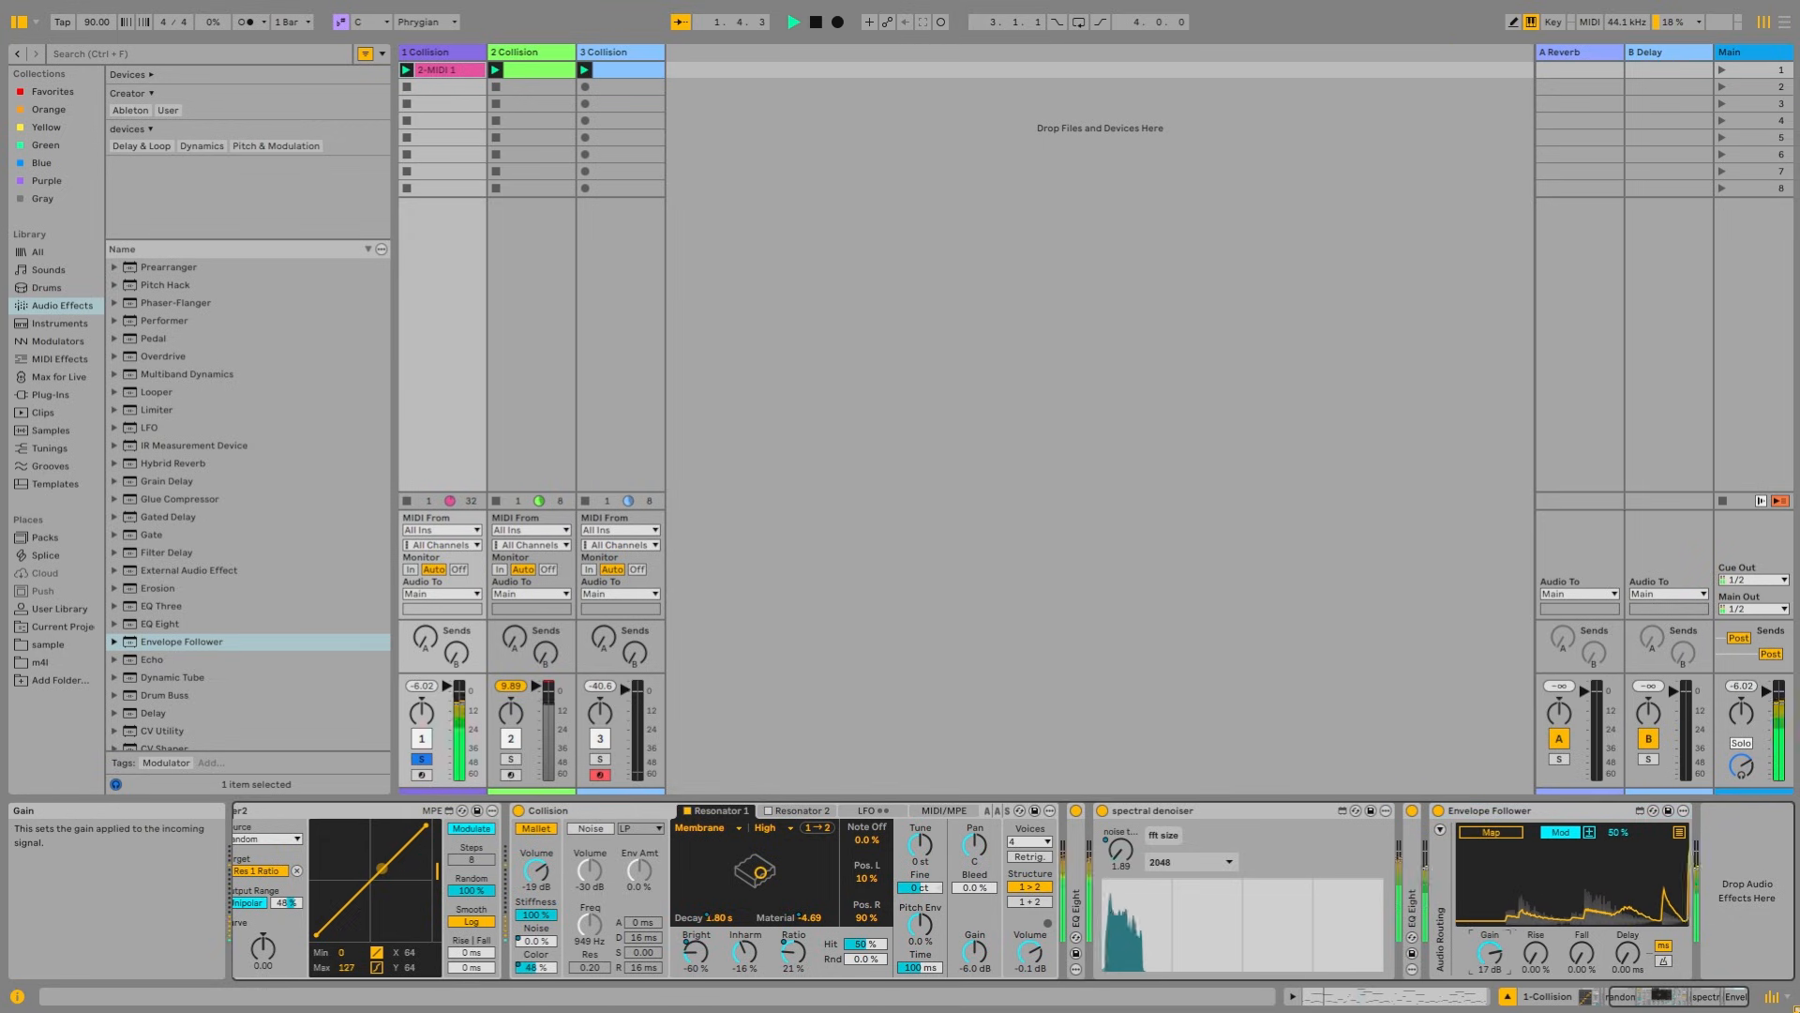
{"action": "mouse_move", "coordinate": [1582, 953]}
{"action": "left_mouse_down"}
{"action": "mouse_move", "coordinate": [1581, 937]}
{"action": "mouse_move", "coordinate": [1490, 957]}
{"action": "left_mouse_up"}
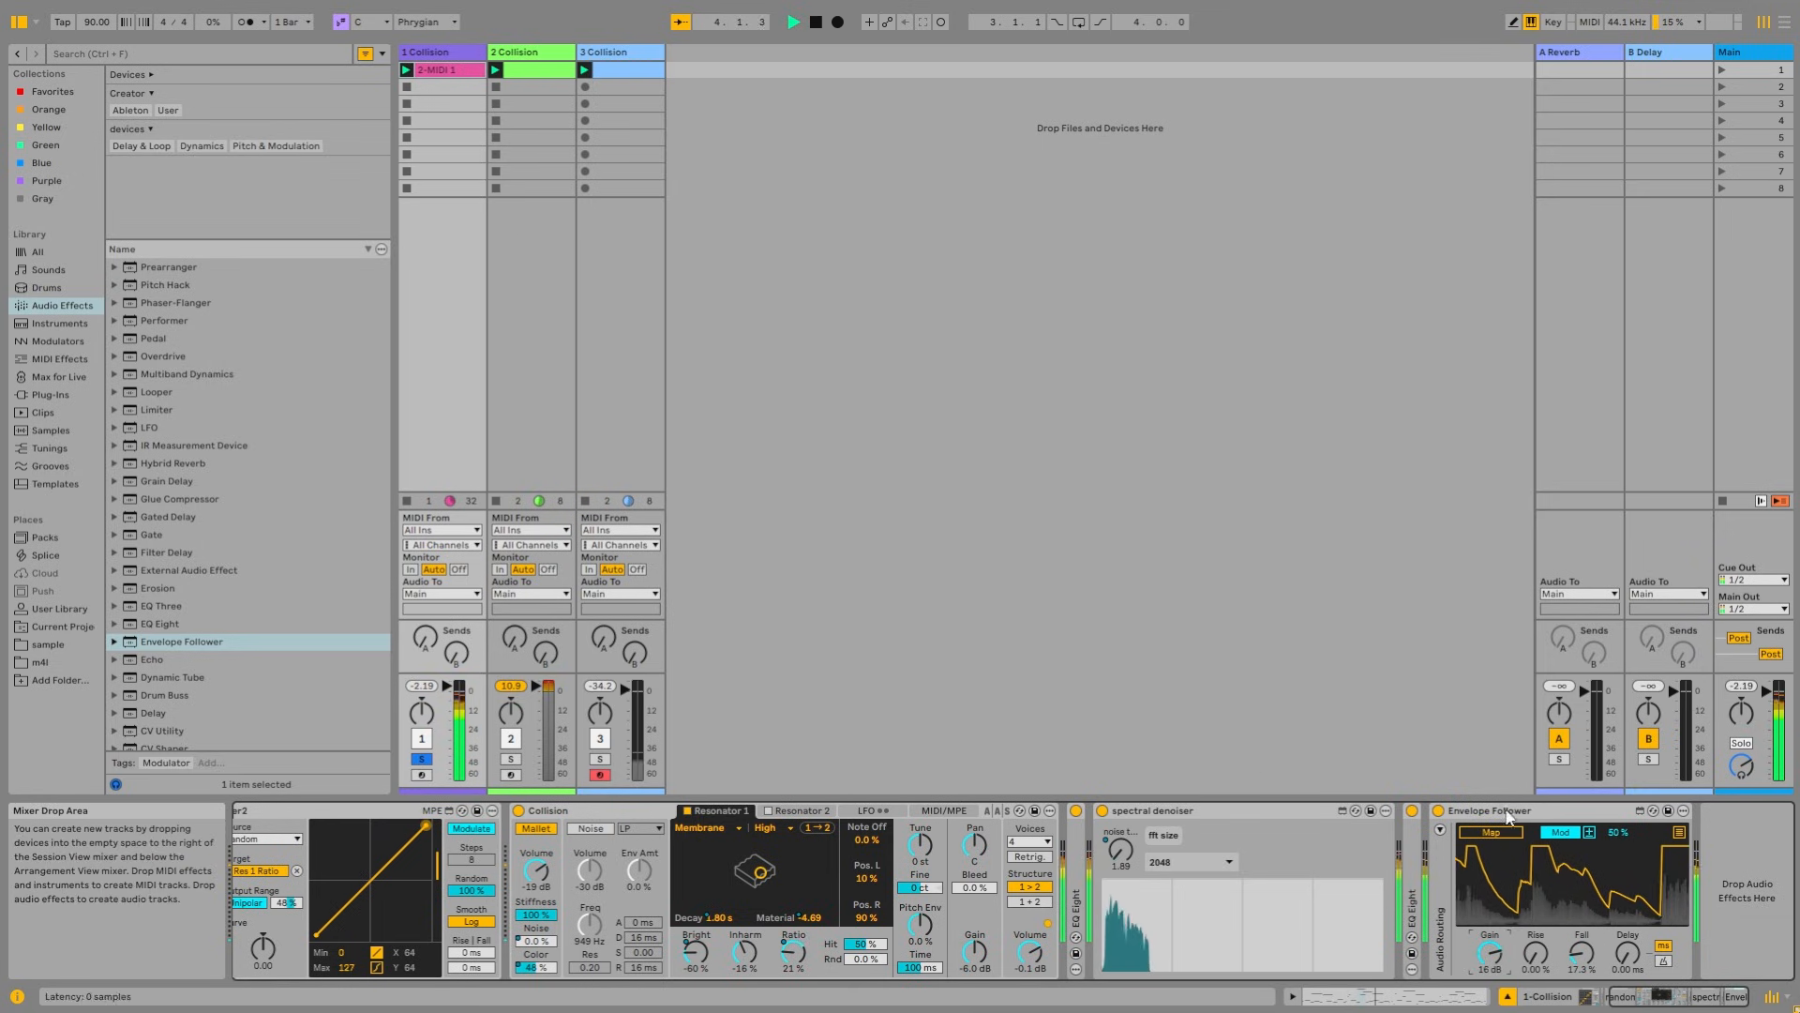
{"action": "key", "text": "space"}
Step: Add a Limiter to the third track and place it directly after Collision, before the LFO
{"action": "left_click", "coordinate": [640, 58]}
{"action": "left_click", "coordinate": [329, 54]}
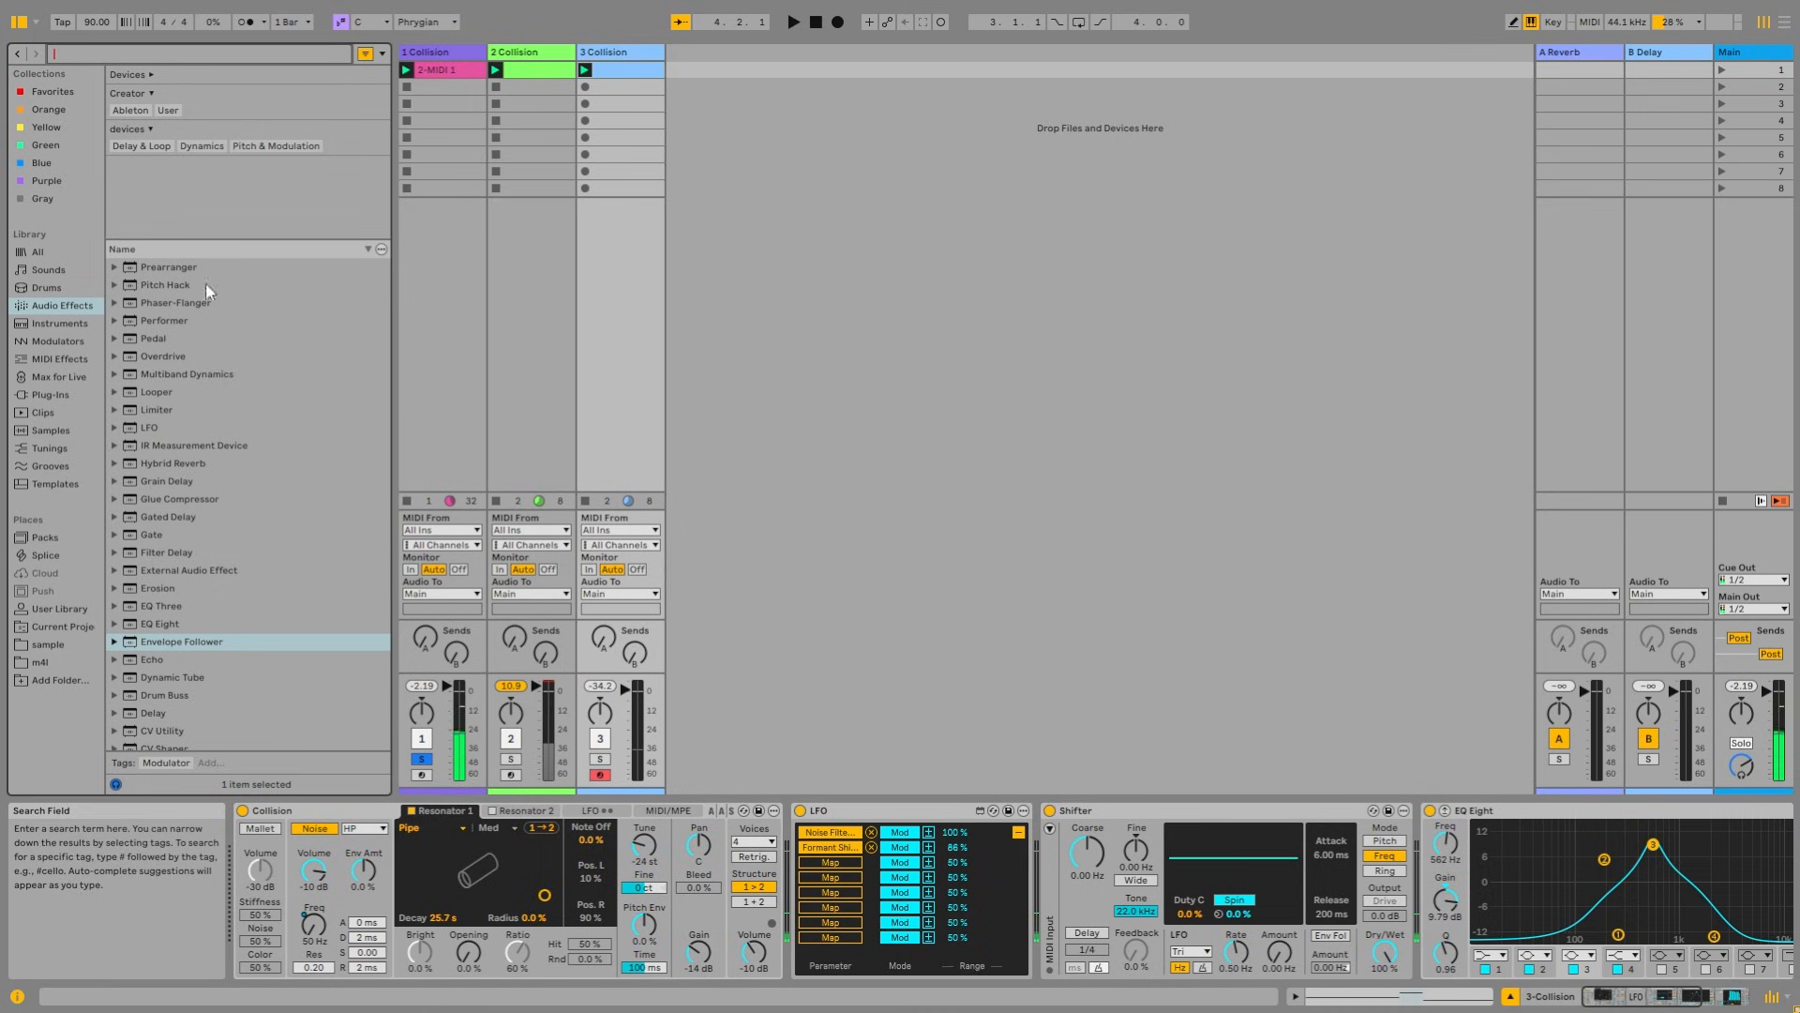
{"action": "scroll", "coordinate": [167, 426], "scroll_direction": "up", "scroll_amount": 1}
{"action": "double_click", "coordinate": [158, 448]}
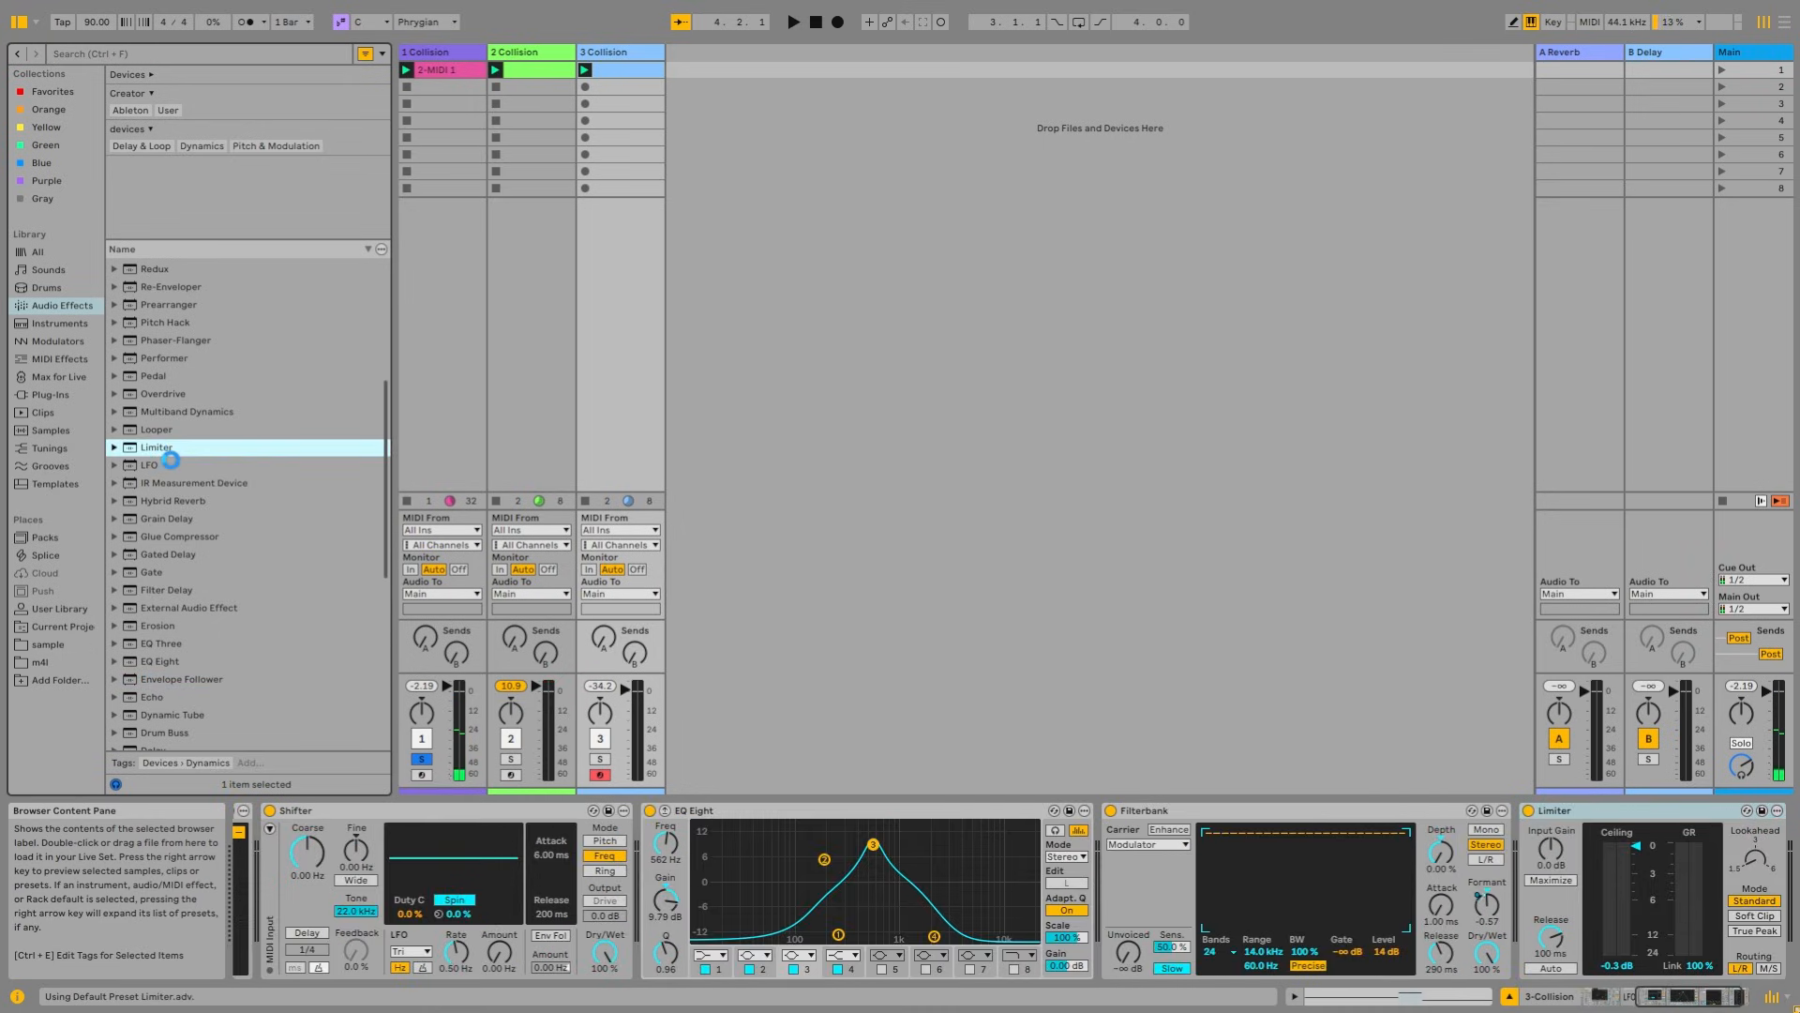
{"action": "left_click_drag", "start_coordinate": [1584, 811], "coordinate": [378, 829]}
Step: Map the first track's Envelope Follower to the third track's Collision volume with about -74% modulation
{"action": "left_click", "coordinate": [459, 53]}
{"action": "left_click", "coordinate": [1492, 831]}
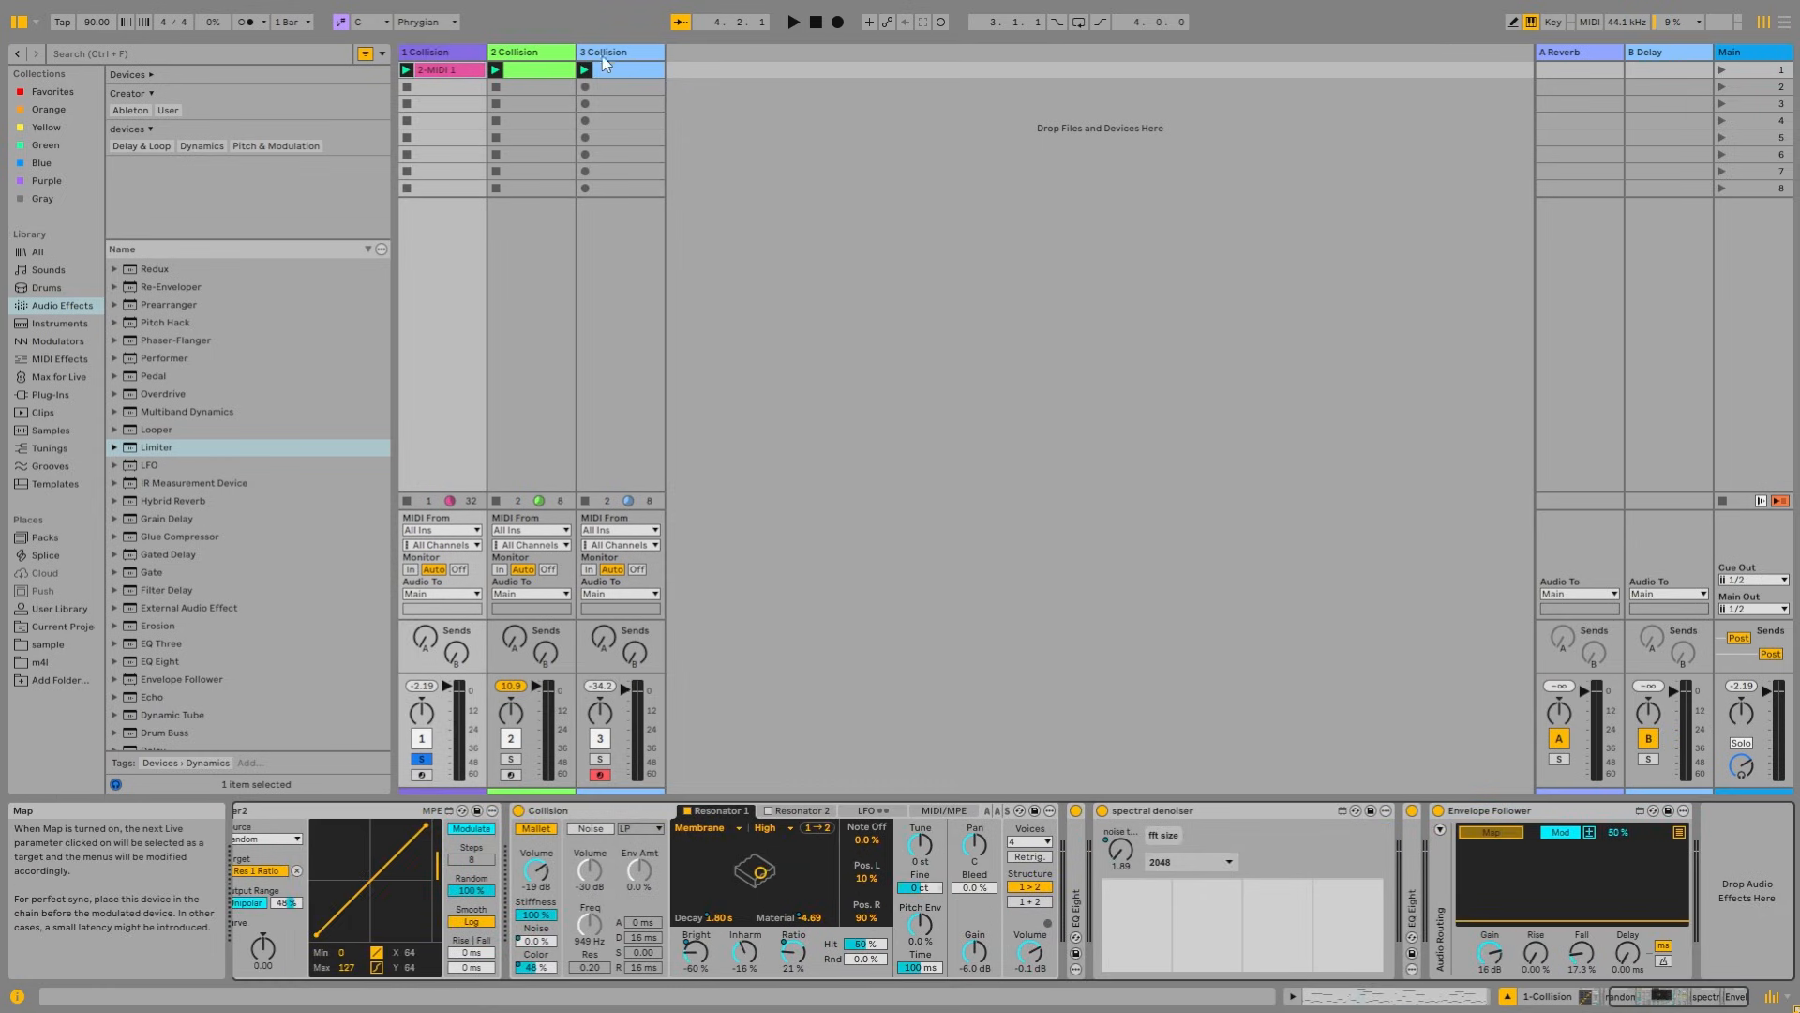
{"action": "left_click", "coordinate": [614, 55]}
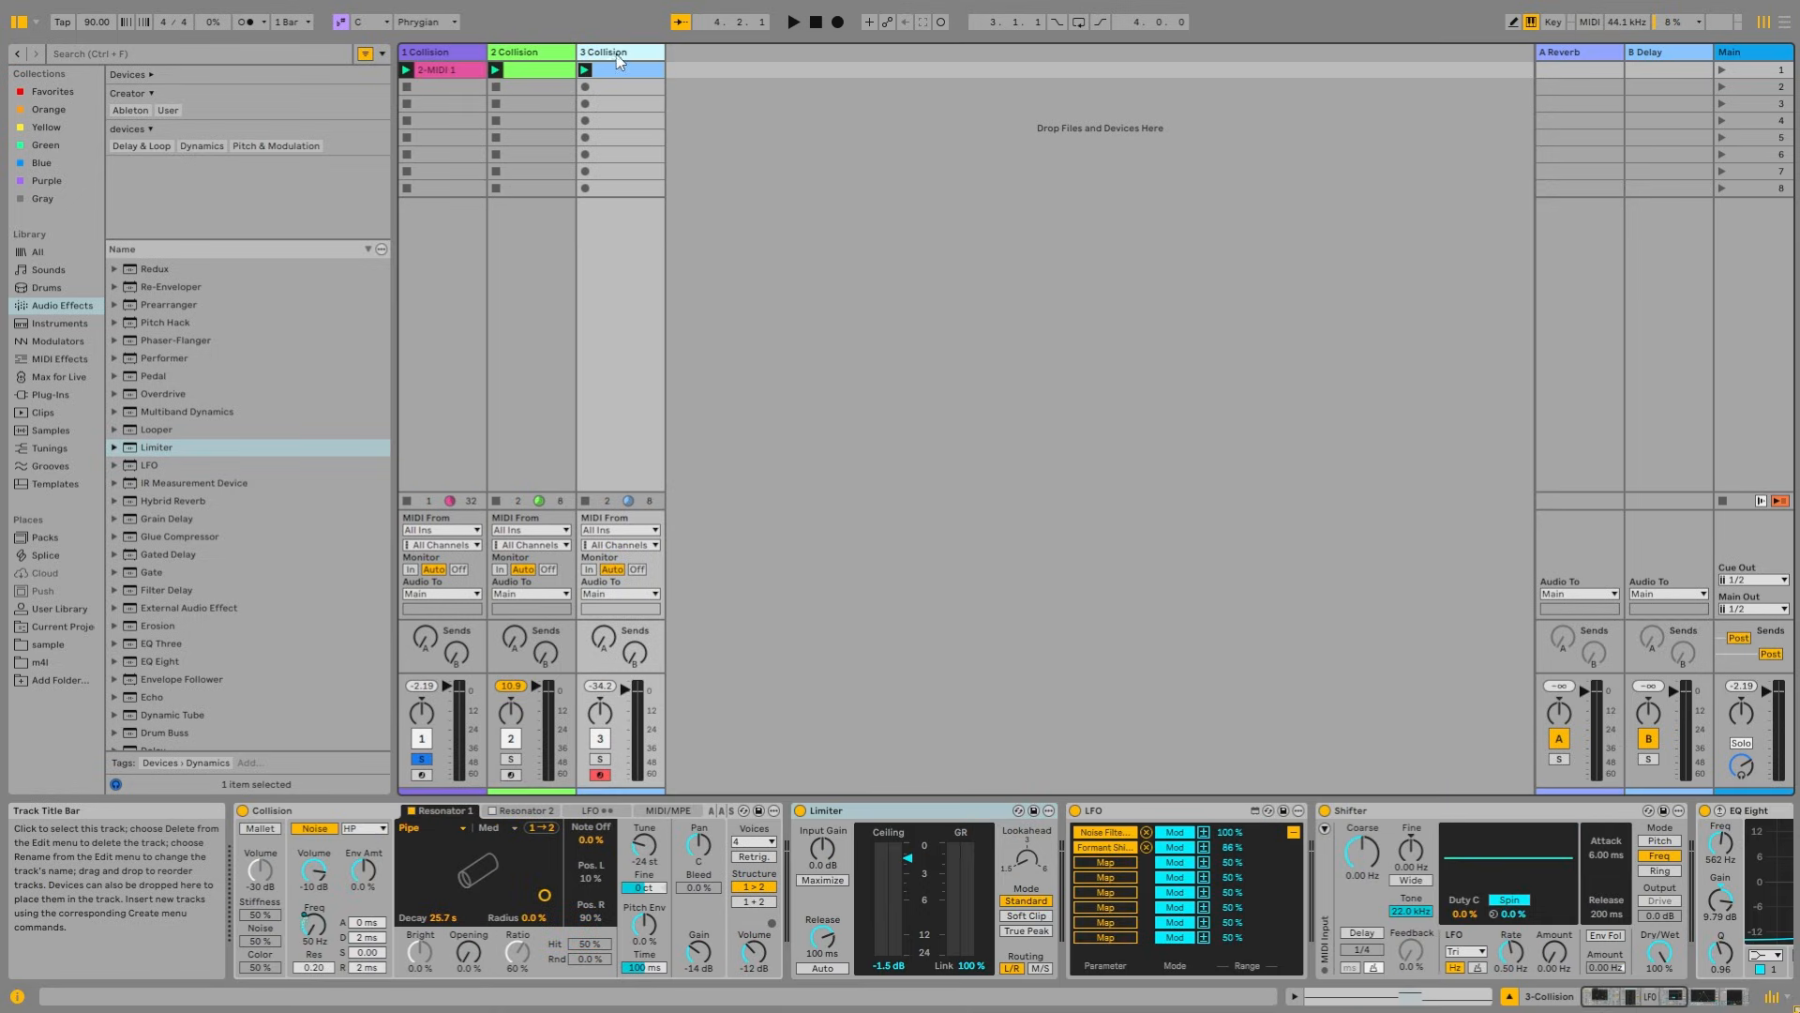
{"action": "left_click", "coordinate": [760, 960]}
{"action": "left_click", "coordinate": [449, 56]}
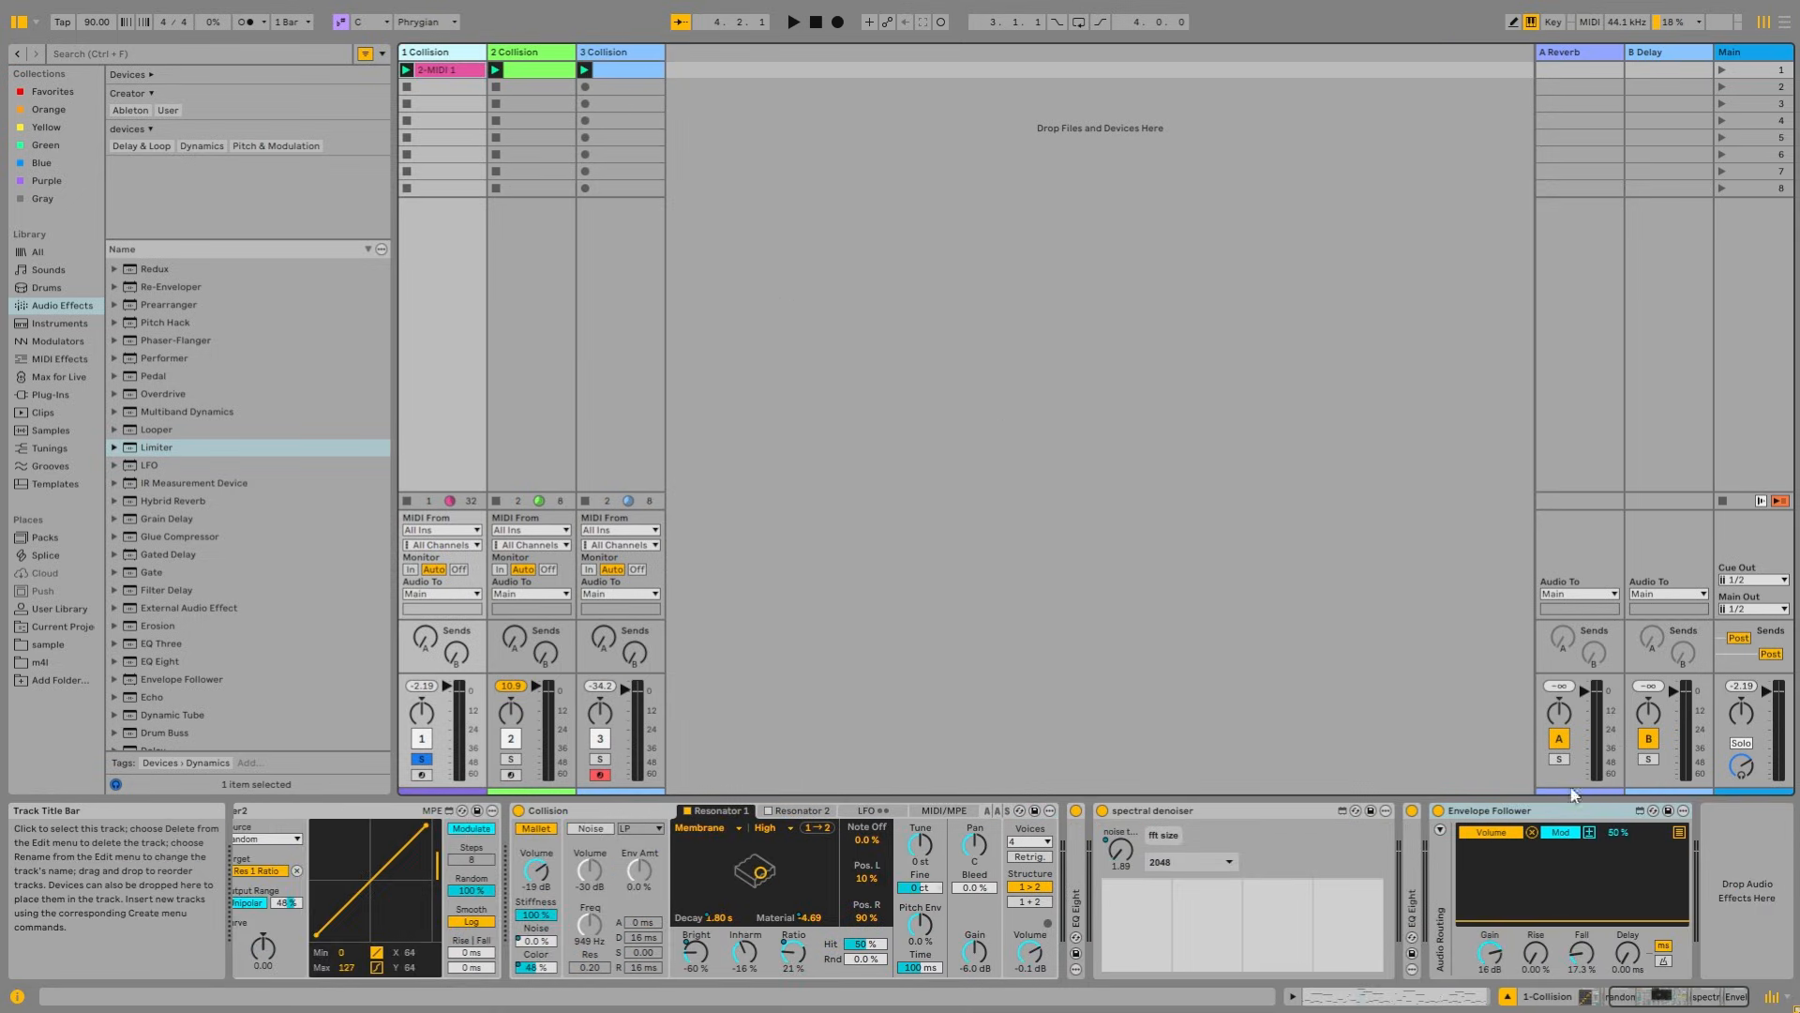
{"action": "left_click", "coordinate": [1617, 832]}
{"action": "left_click_drag", "start_coordinate": [1617, 832], "coordinate": [1617, 835]}
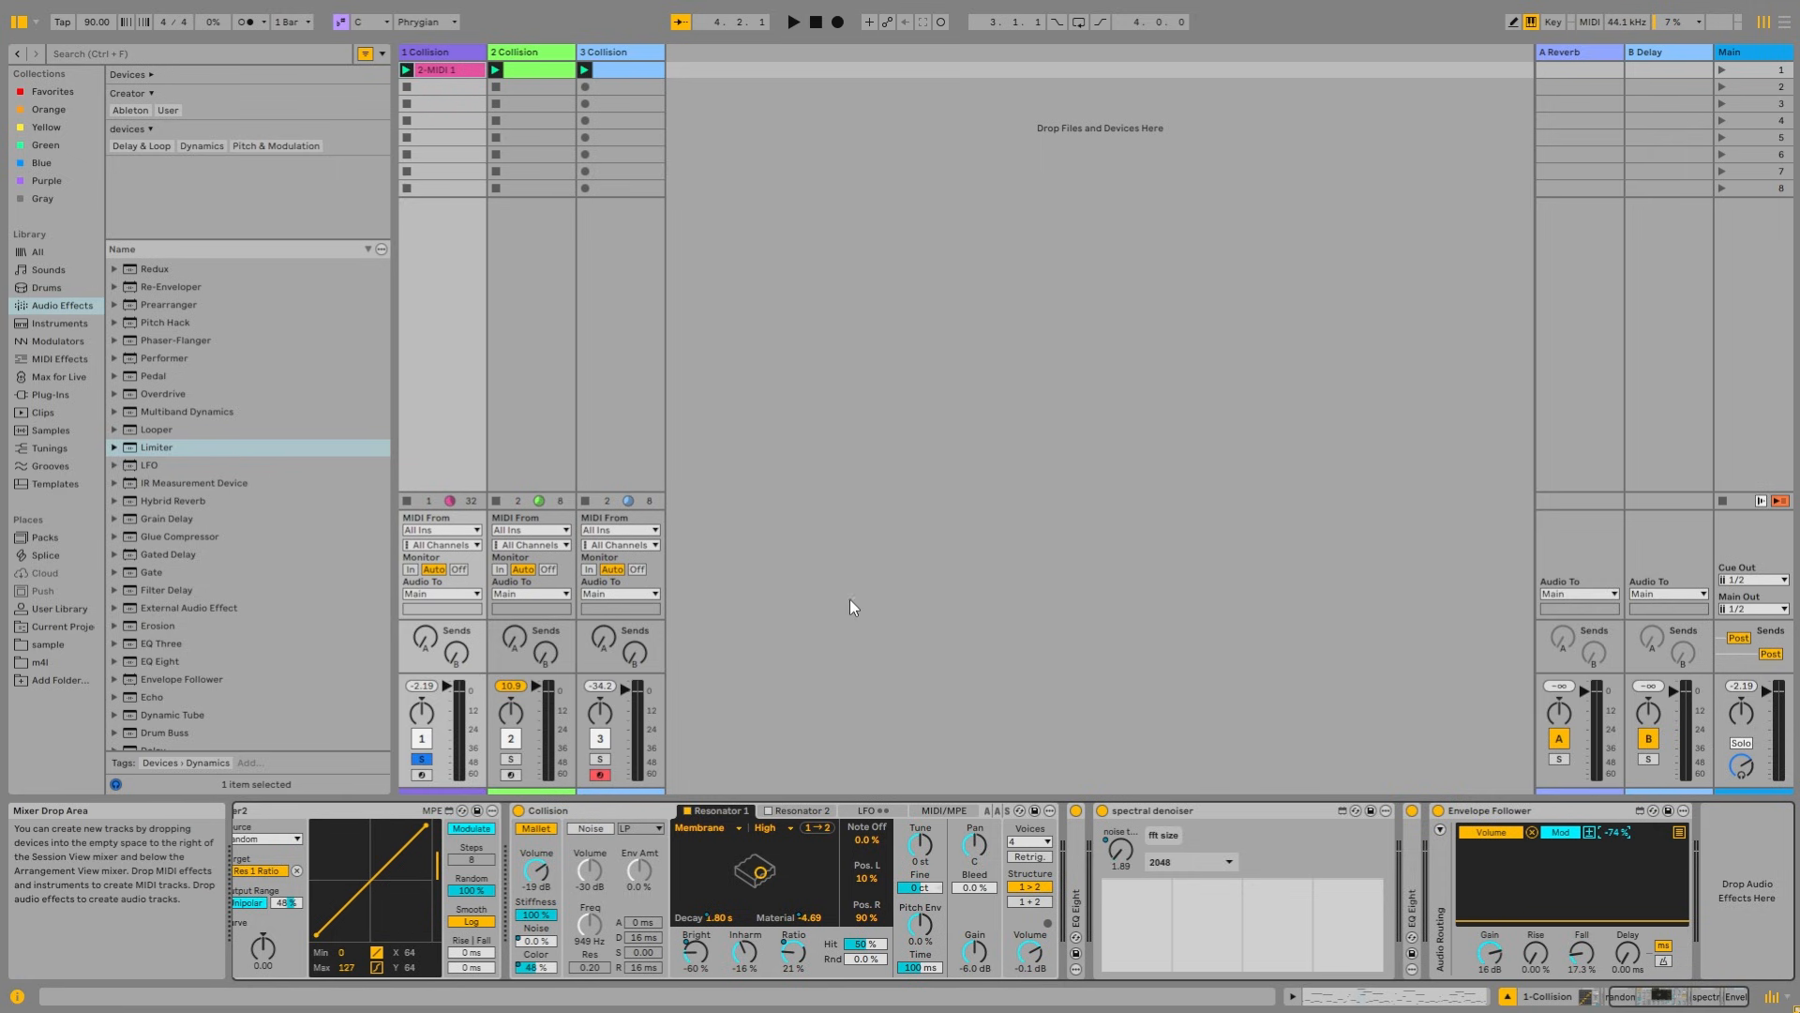
Step: Solo the third track along with the first and raise the pipe Collision's output volume during playback
{"action": "left_click", "coordinate": [600, 759]}
{"action": "key", "text": "space"}
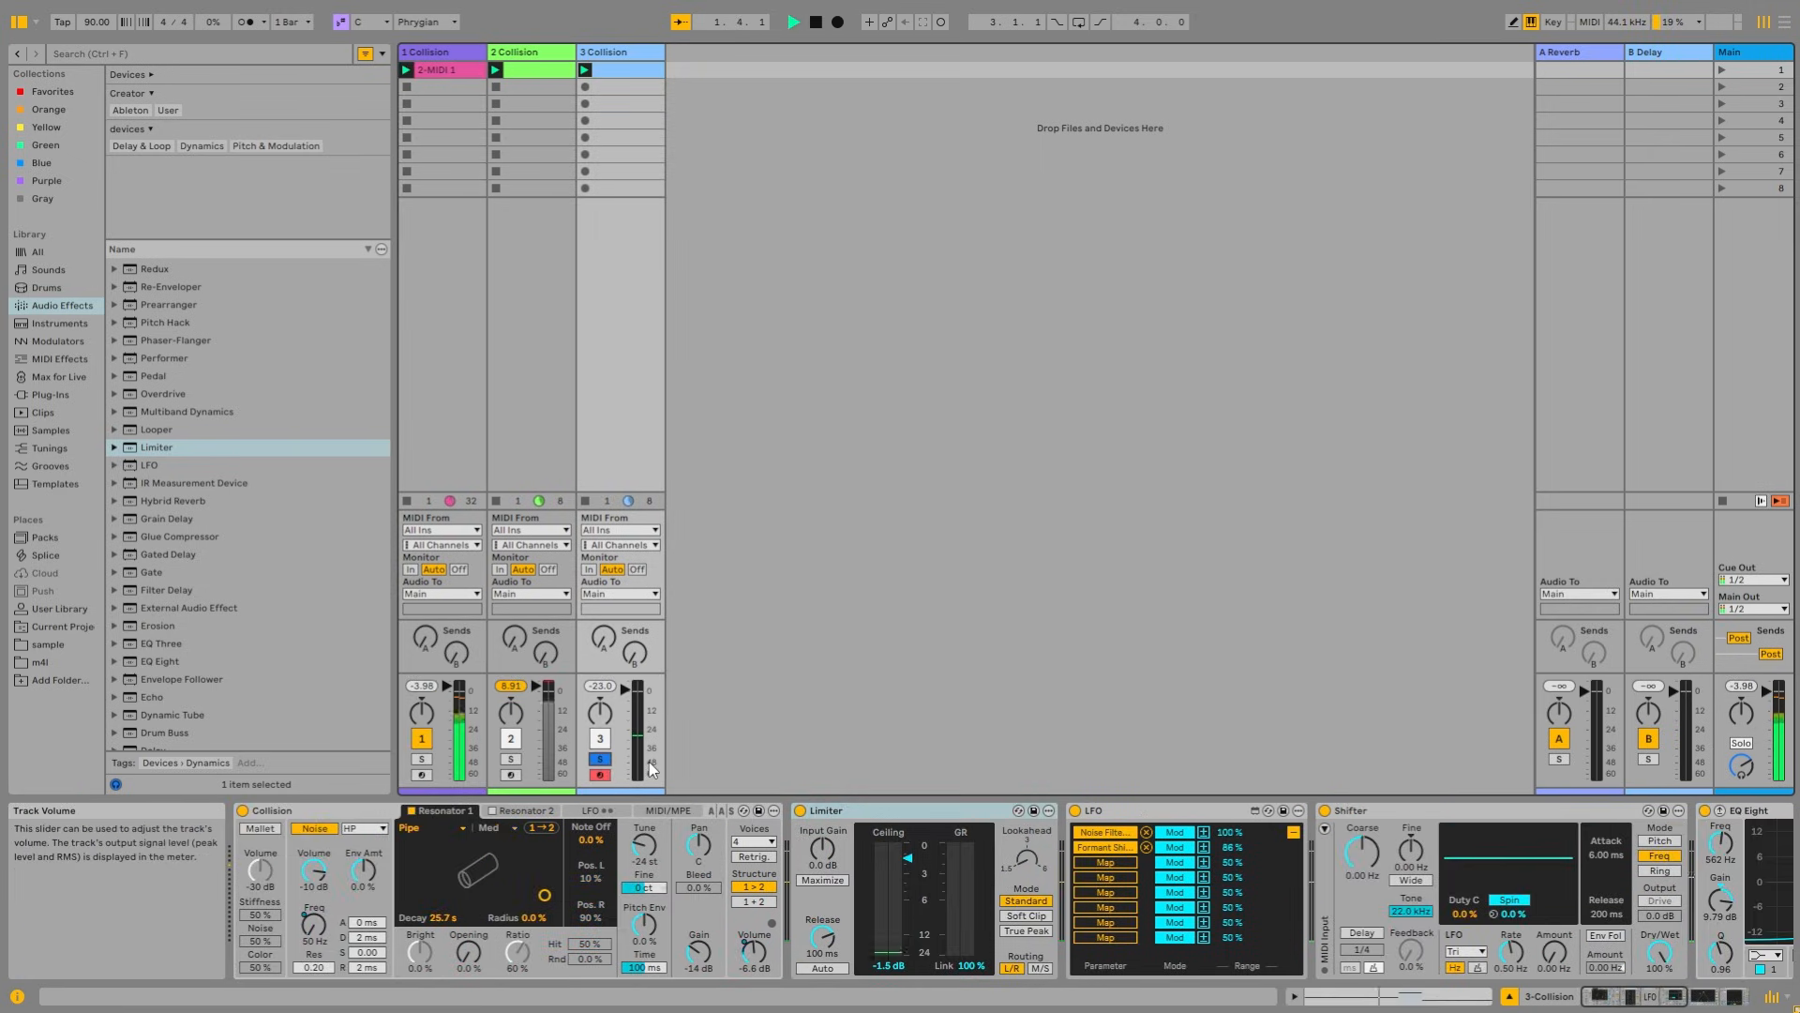
{"action": "left_click_drag", "start_coordinate": [752, 948], "coordinate": [752, 941]}
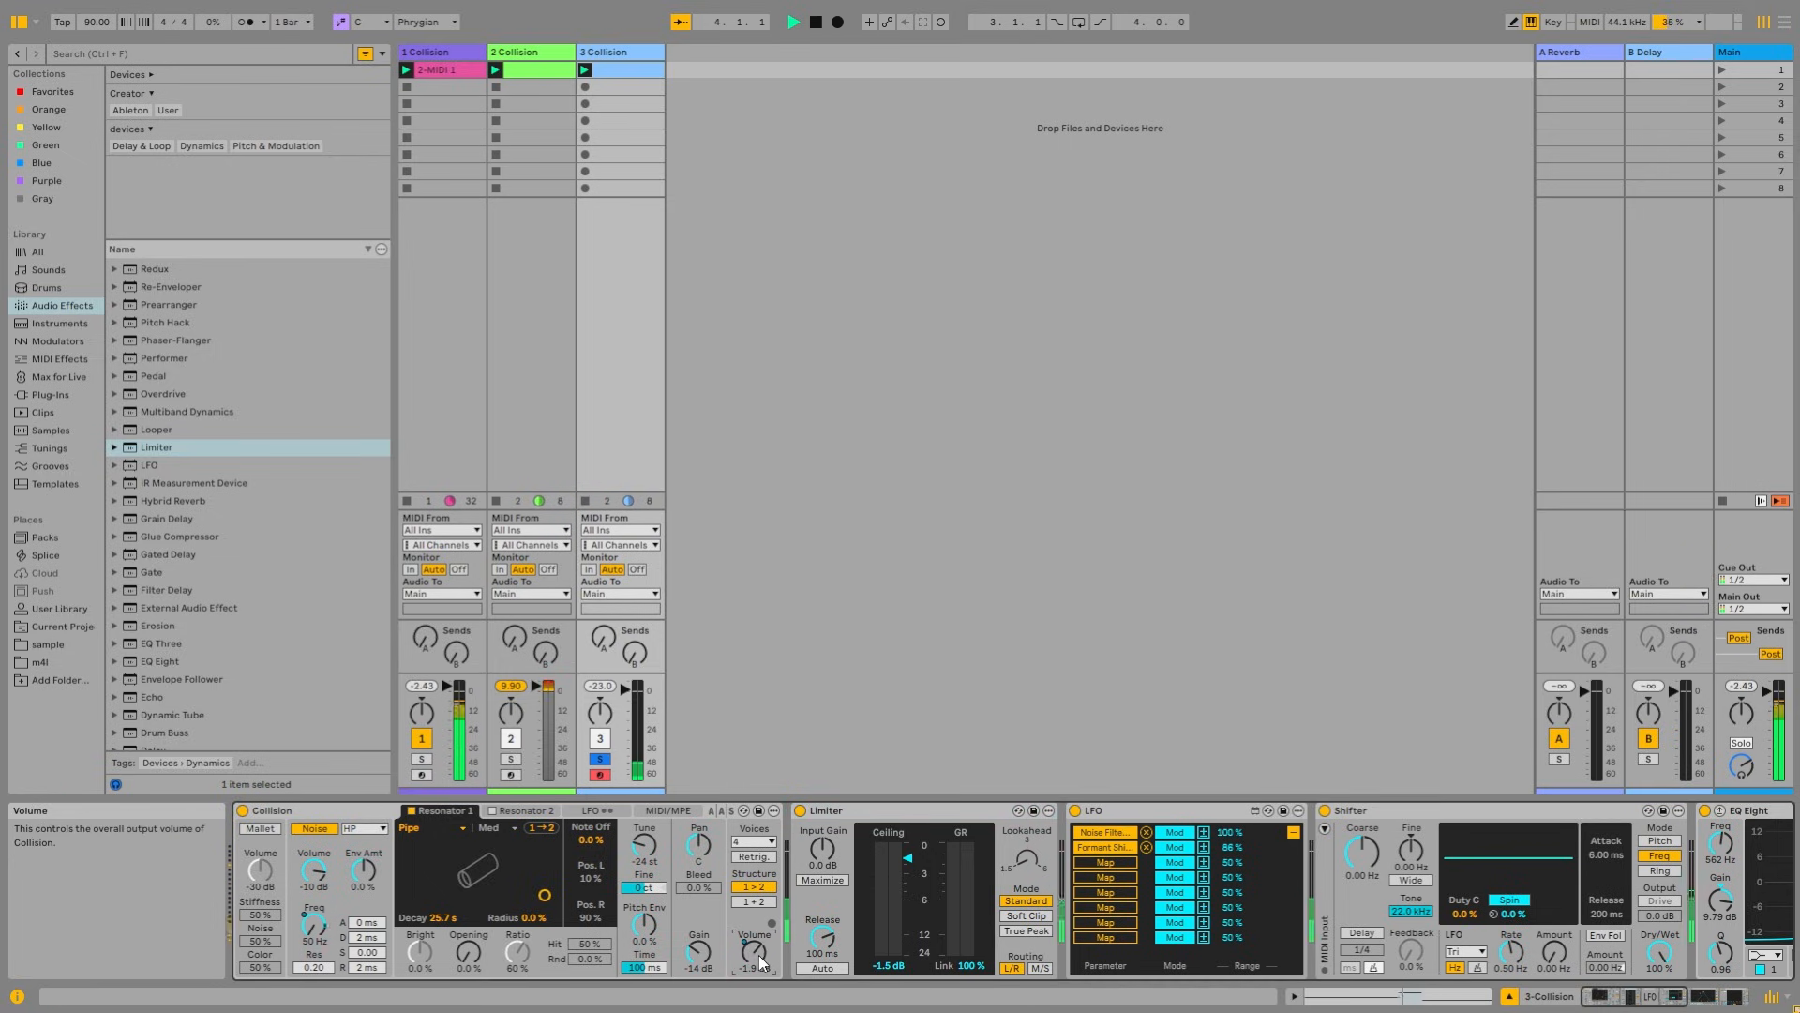
Step: Adjust the first track's Envelope Follower to about 15 dB gain and 11.8% fall while listening to the ducking
{"action": "left_click", "coordinate": [437, 52]}
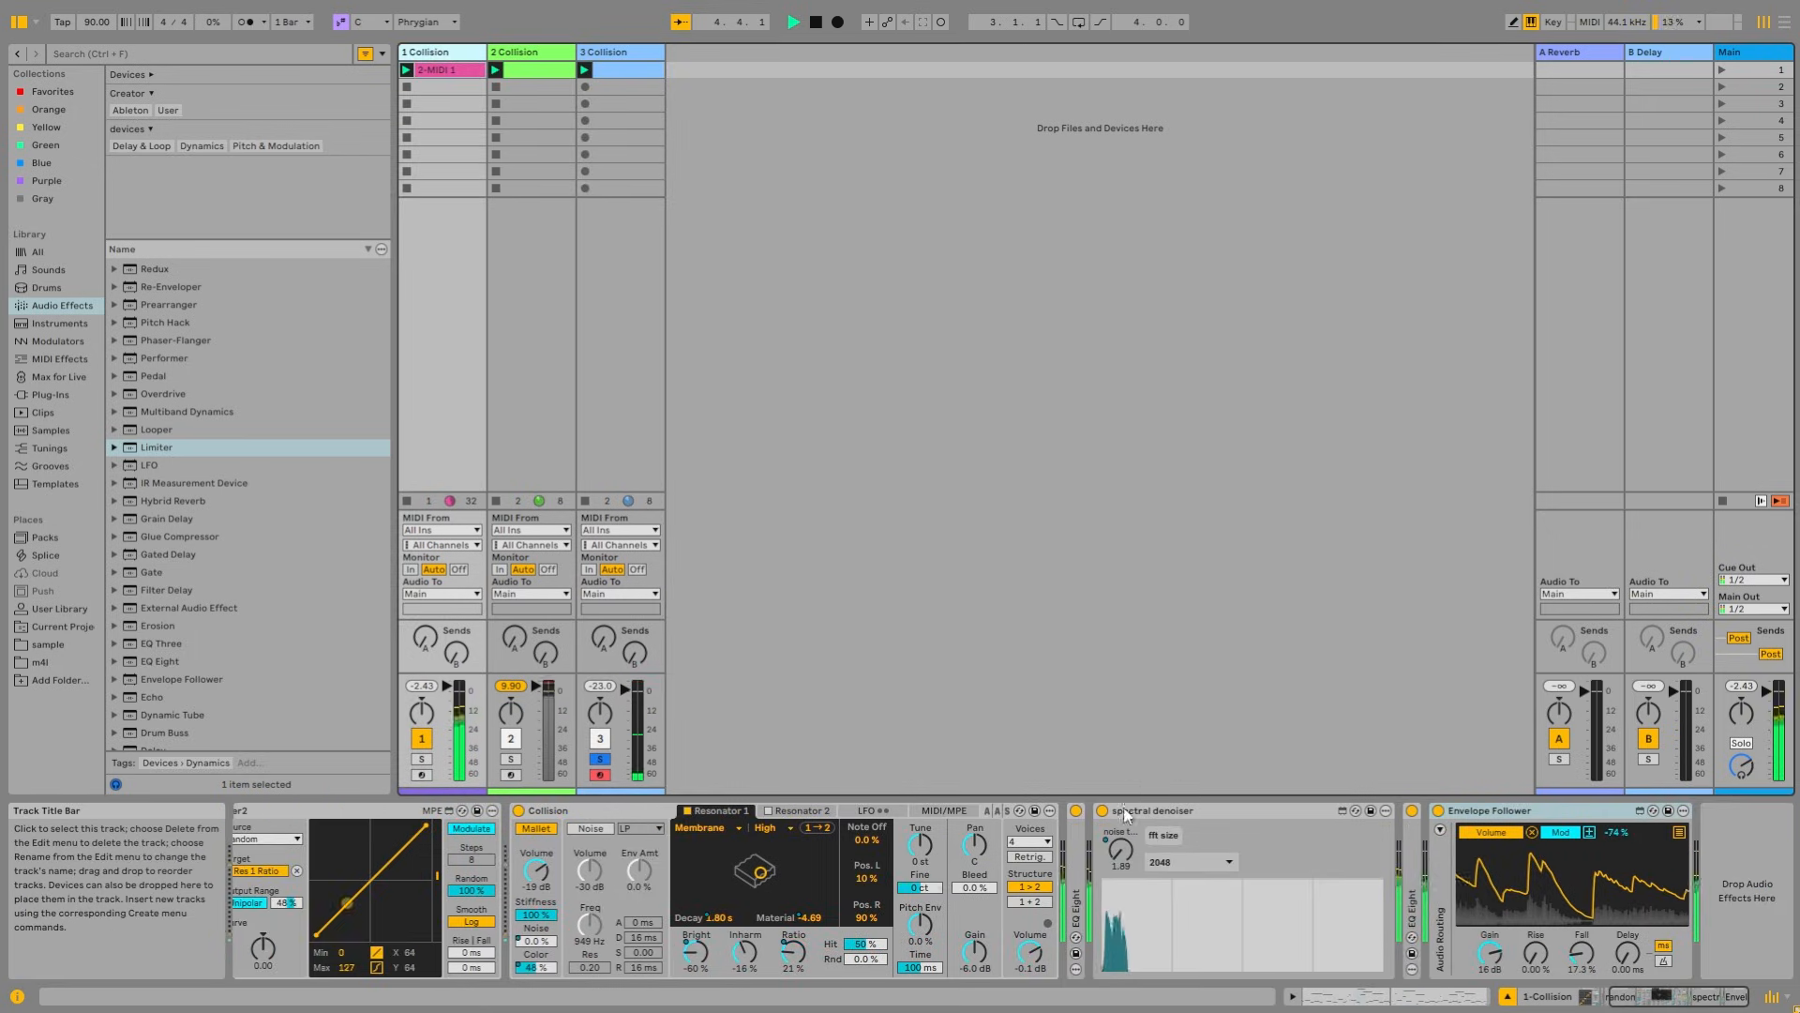
{"action": "left_click_drag", "start_coordinate": [1582, 947], "coordinate": [1582, 953]}
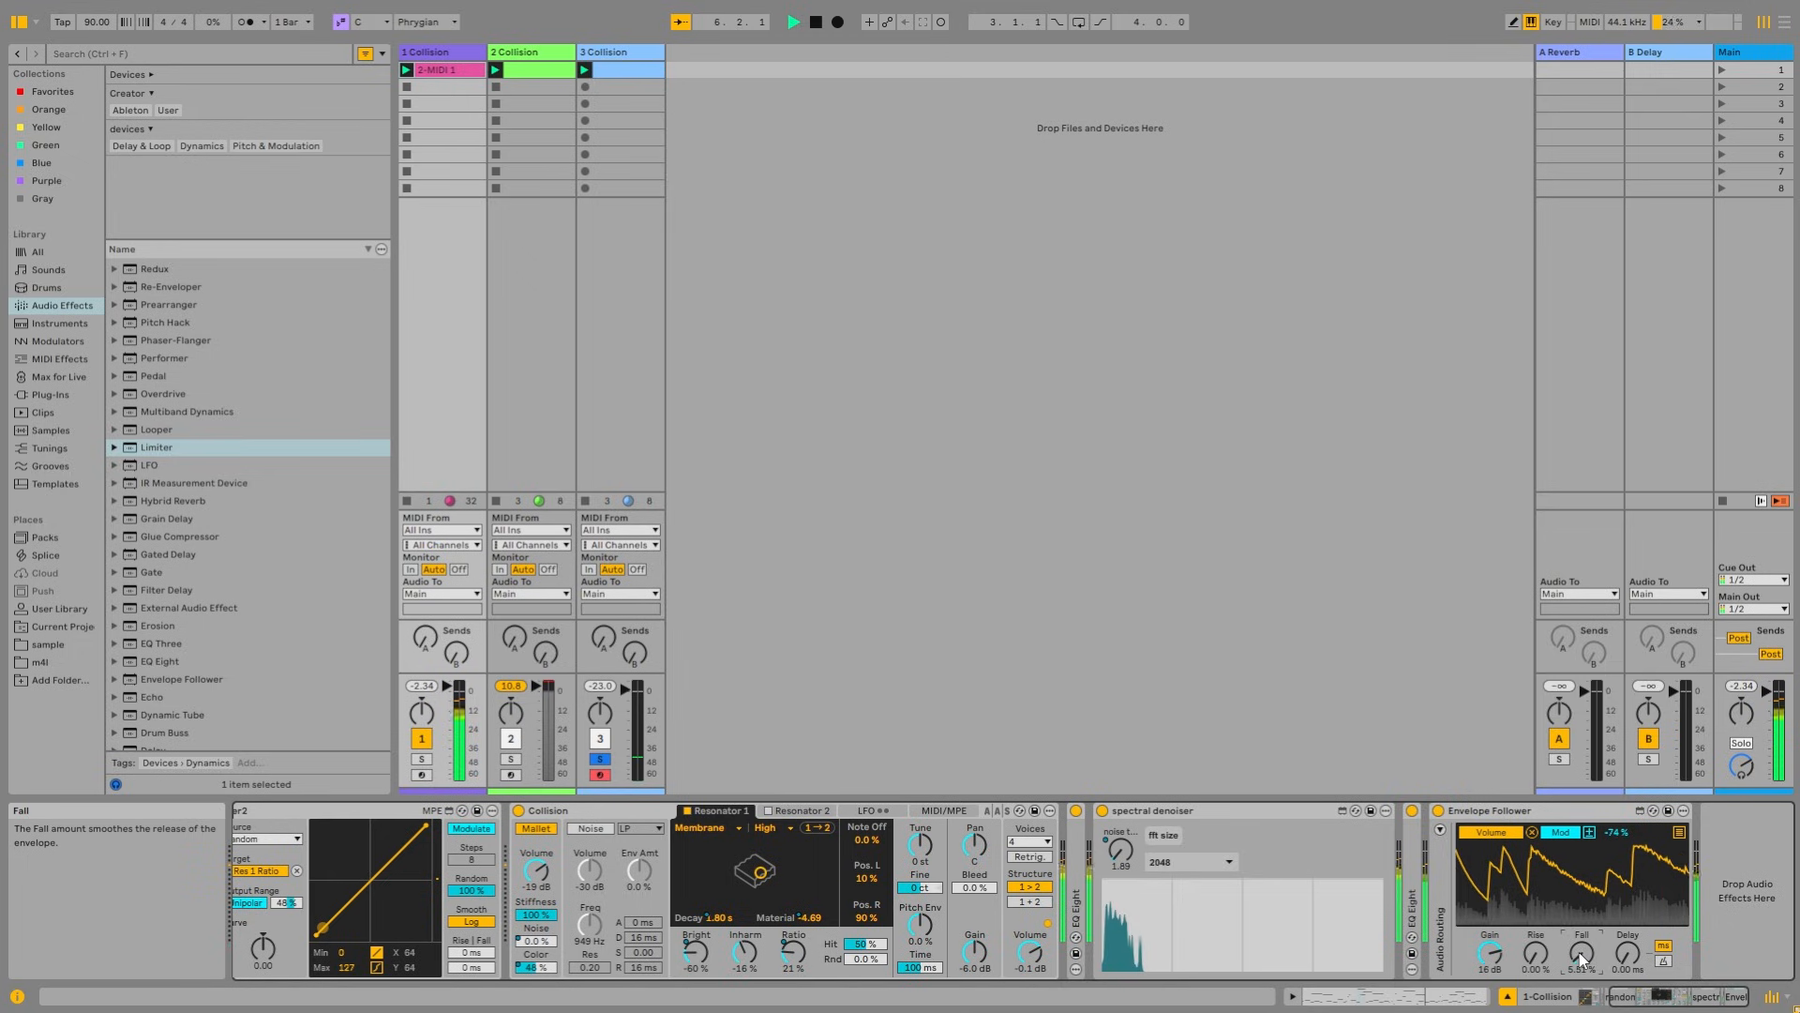
{"action": "left_click", "coordinate": [1485, 957]}
{"action": "left_click_drag", "start_coordinate": [1485, 958], "coordinate": [1582, 951]}
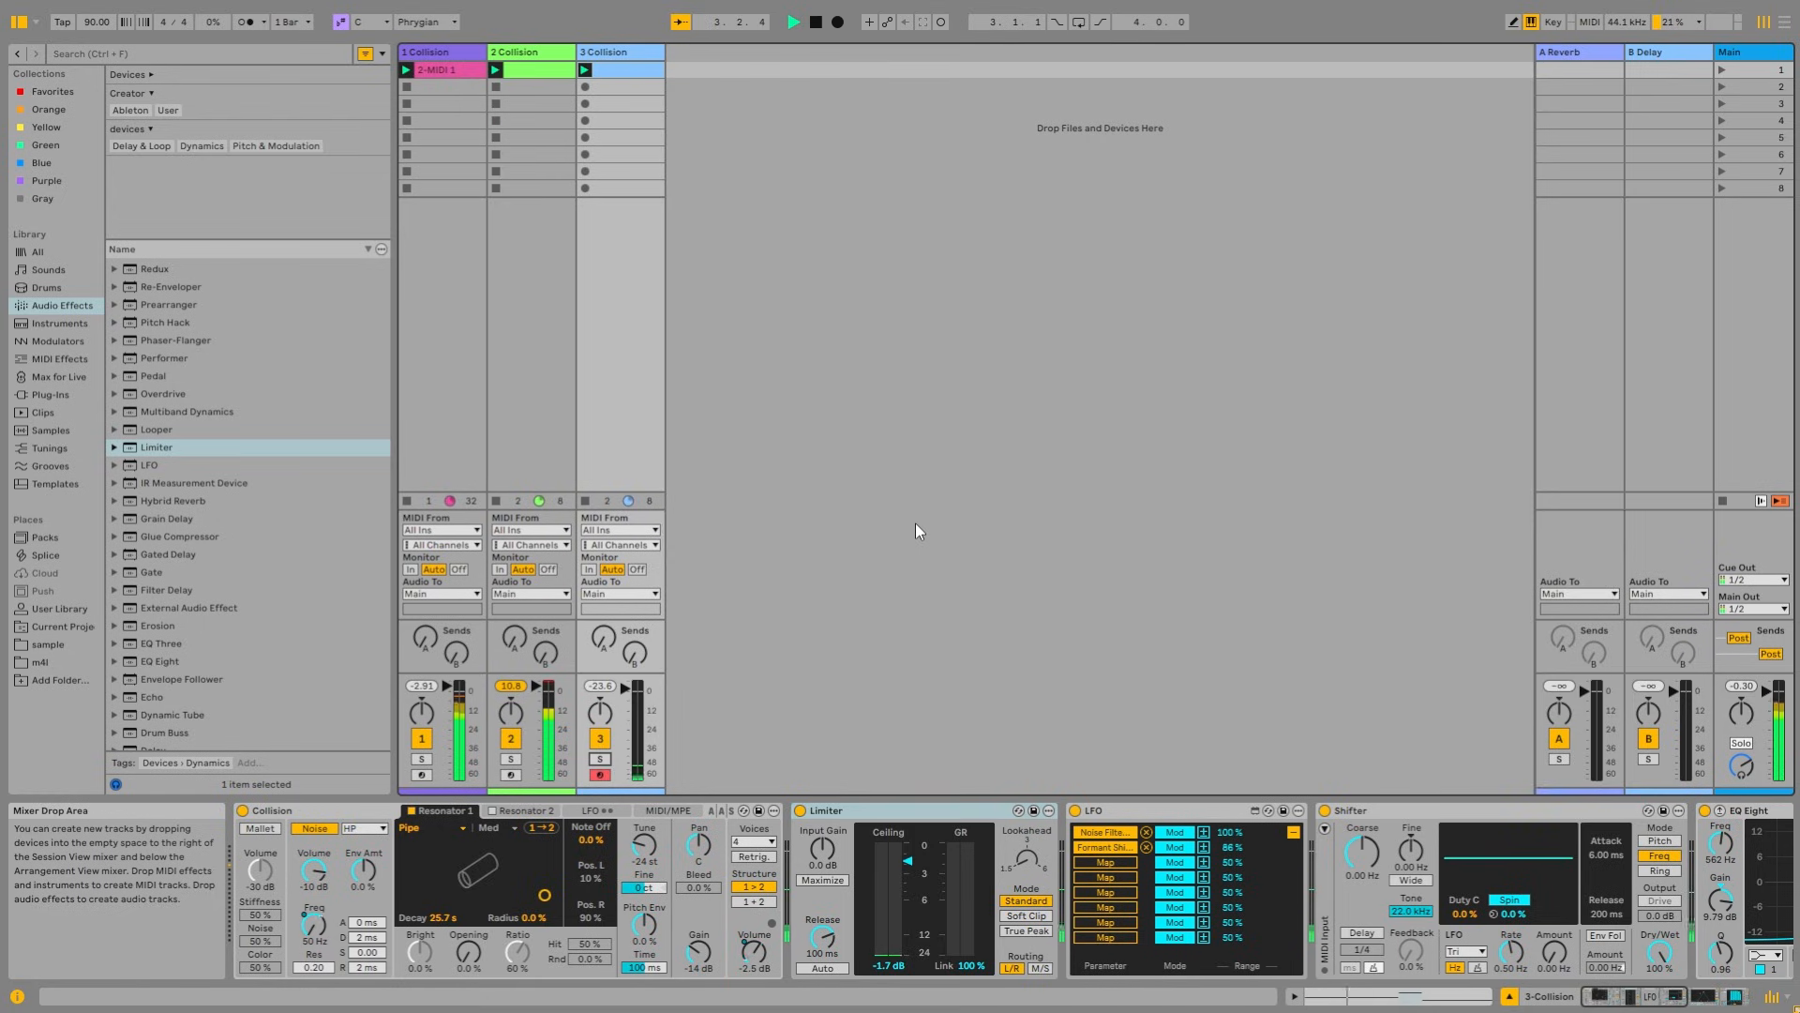
{"action": "key", "text": "space"}
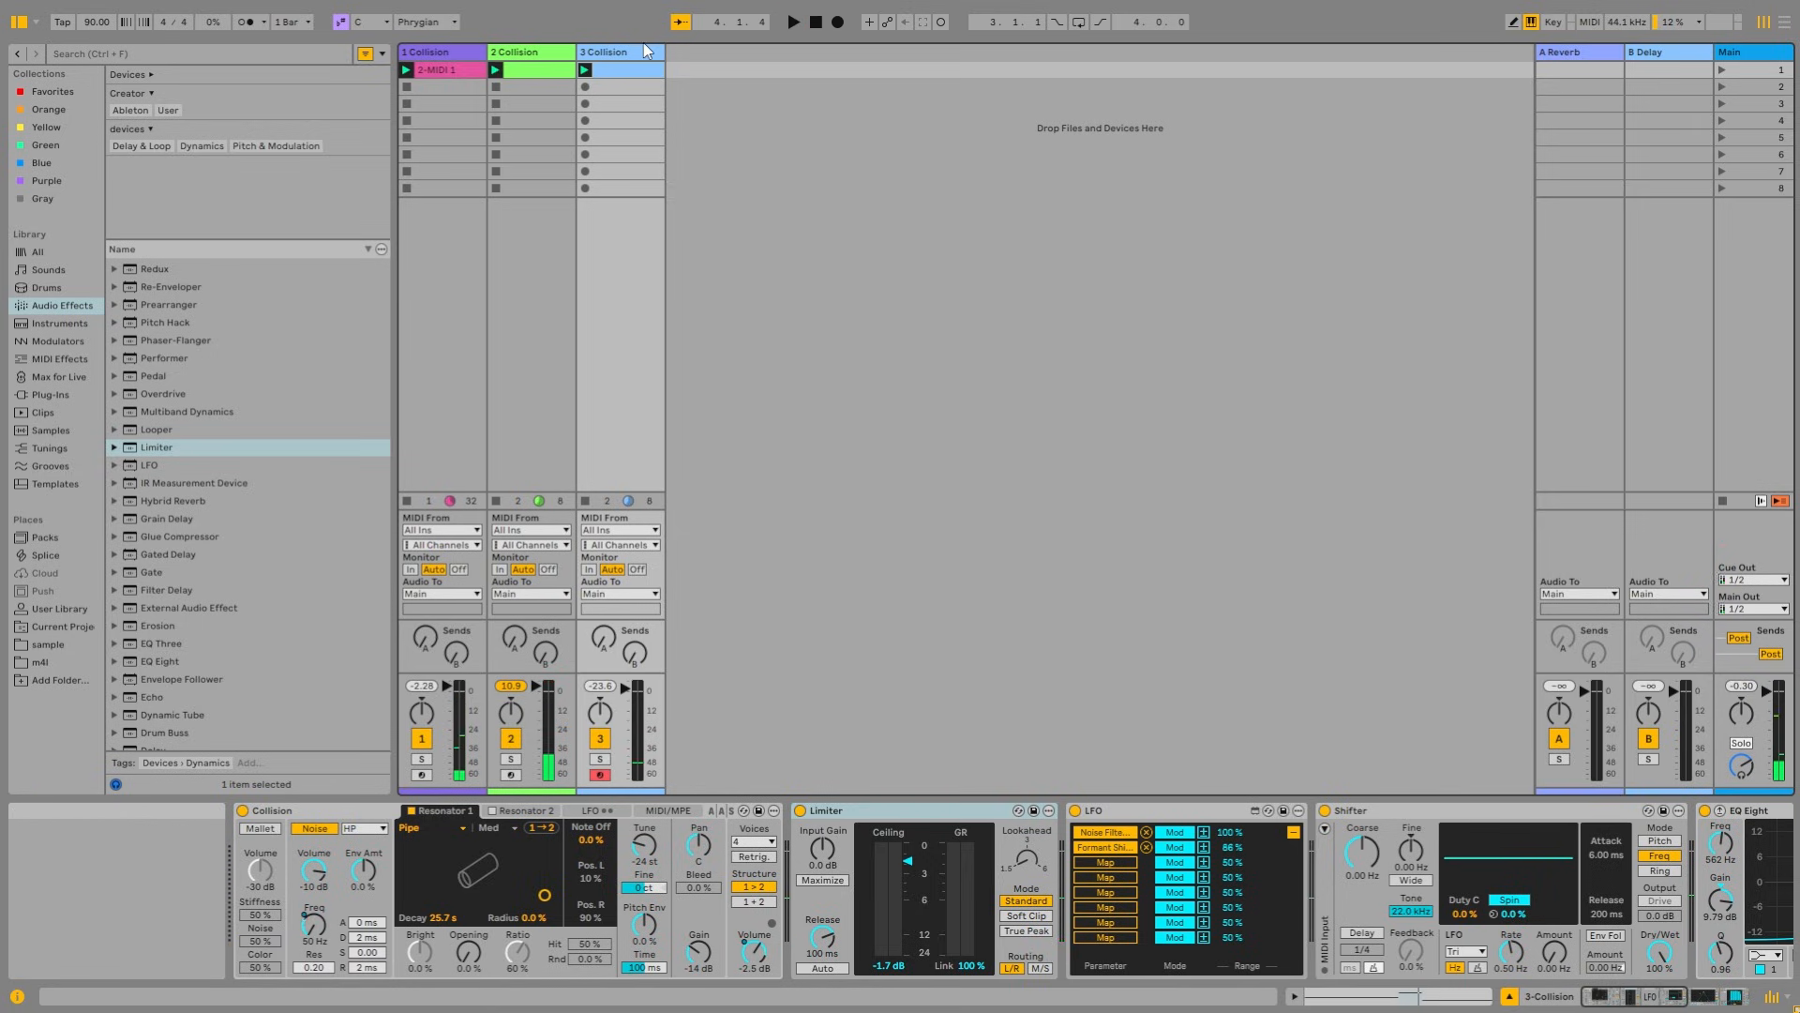
Step: Find the OTT preset, add it after the Filterbank vocoder on the third track, and clear the search
{"action": "left_click", "coordinate": [339, 59]}
{"action": "type", "text": "ott"}
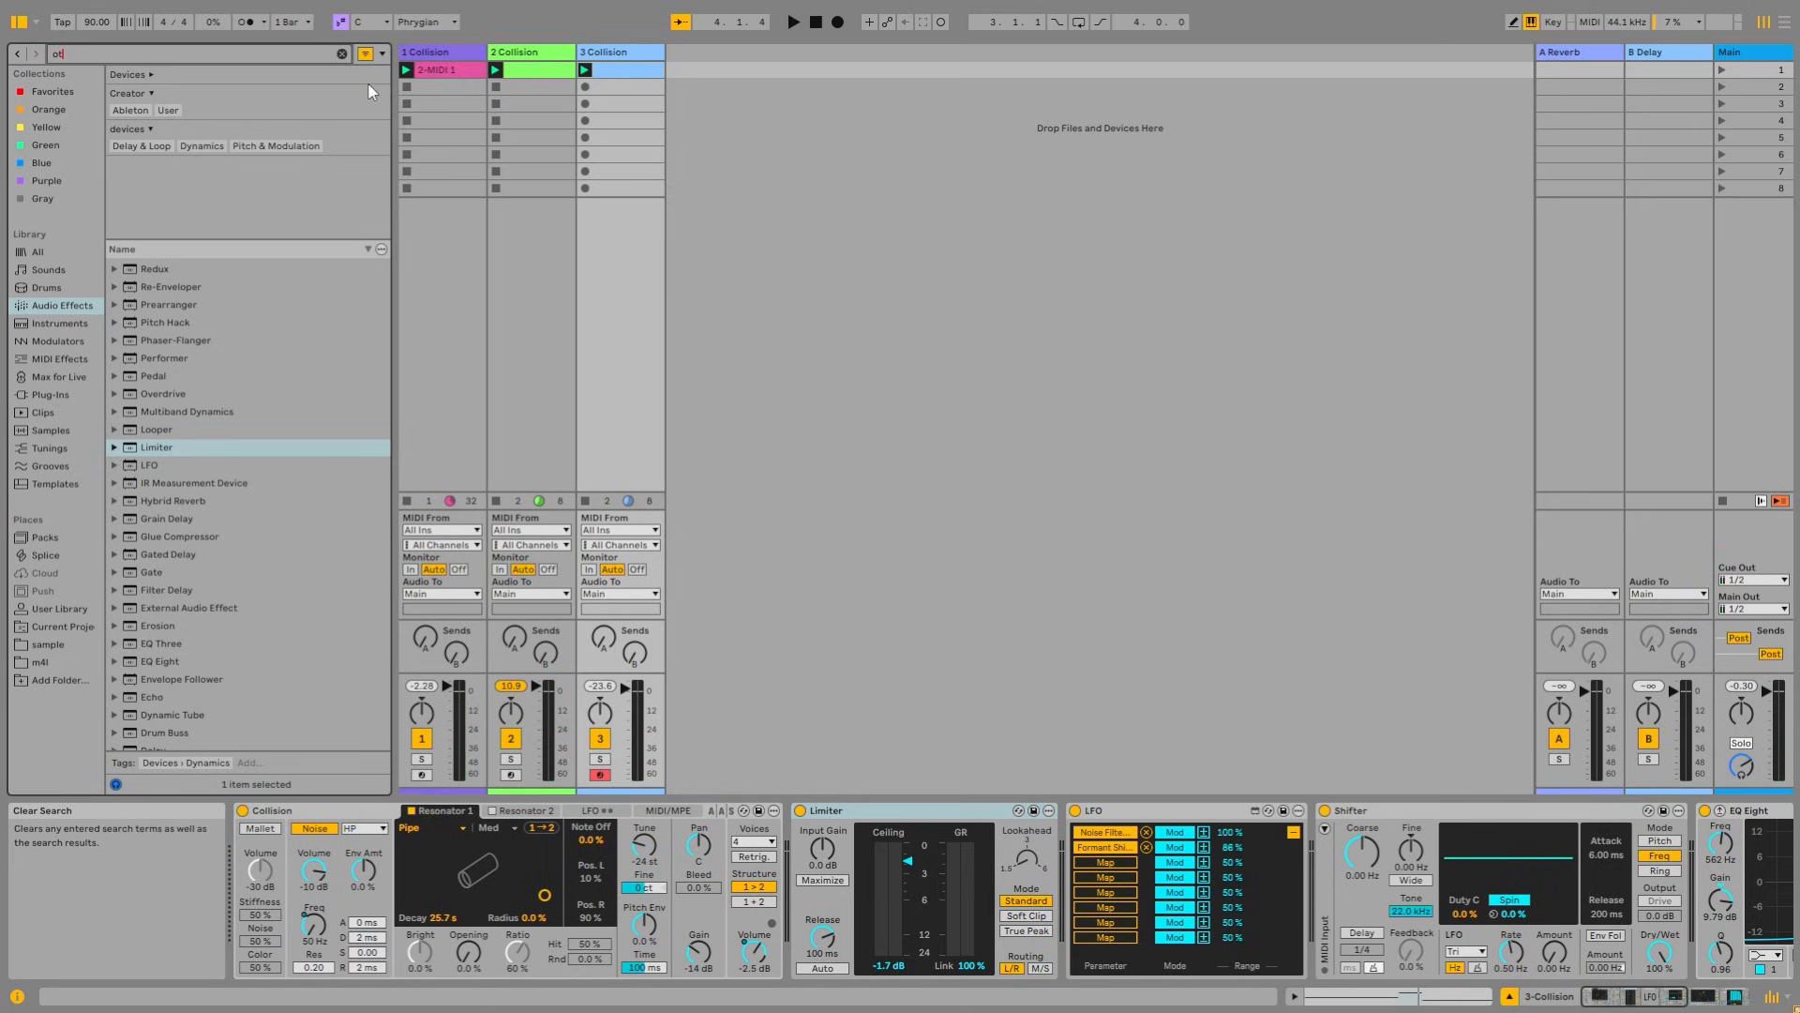
{"action": "left_click_drag", "start_coordinate": [155, 283], "coordinate": [427, 204]}
{"action": "left_click_drag", "start_coordinate": [587, 104], "coordinate": [588, 104]}
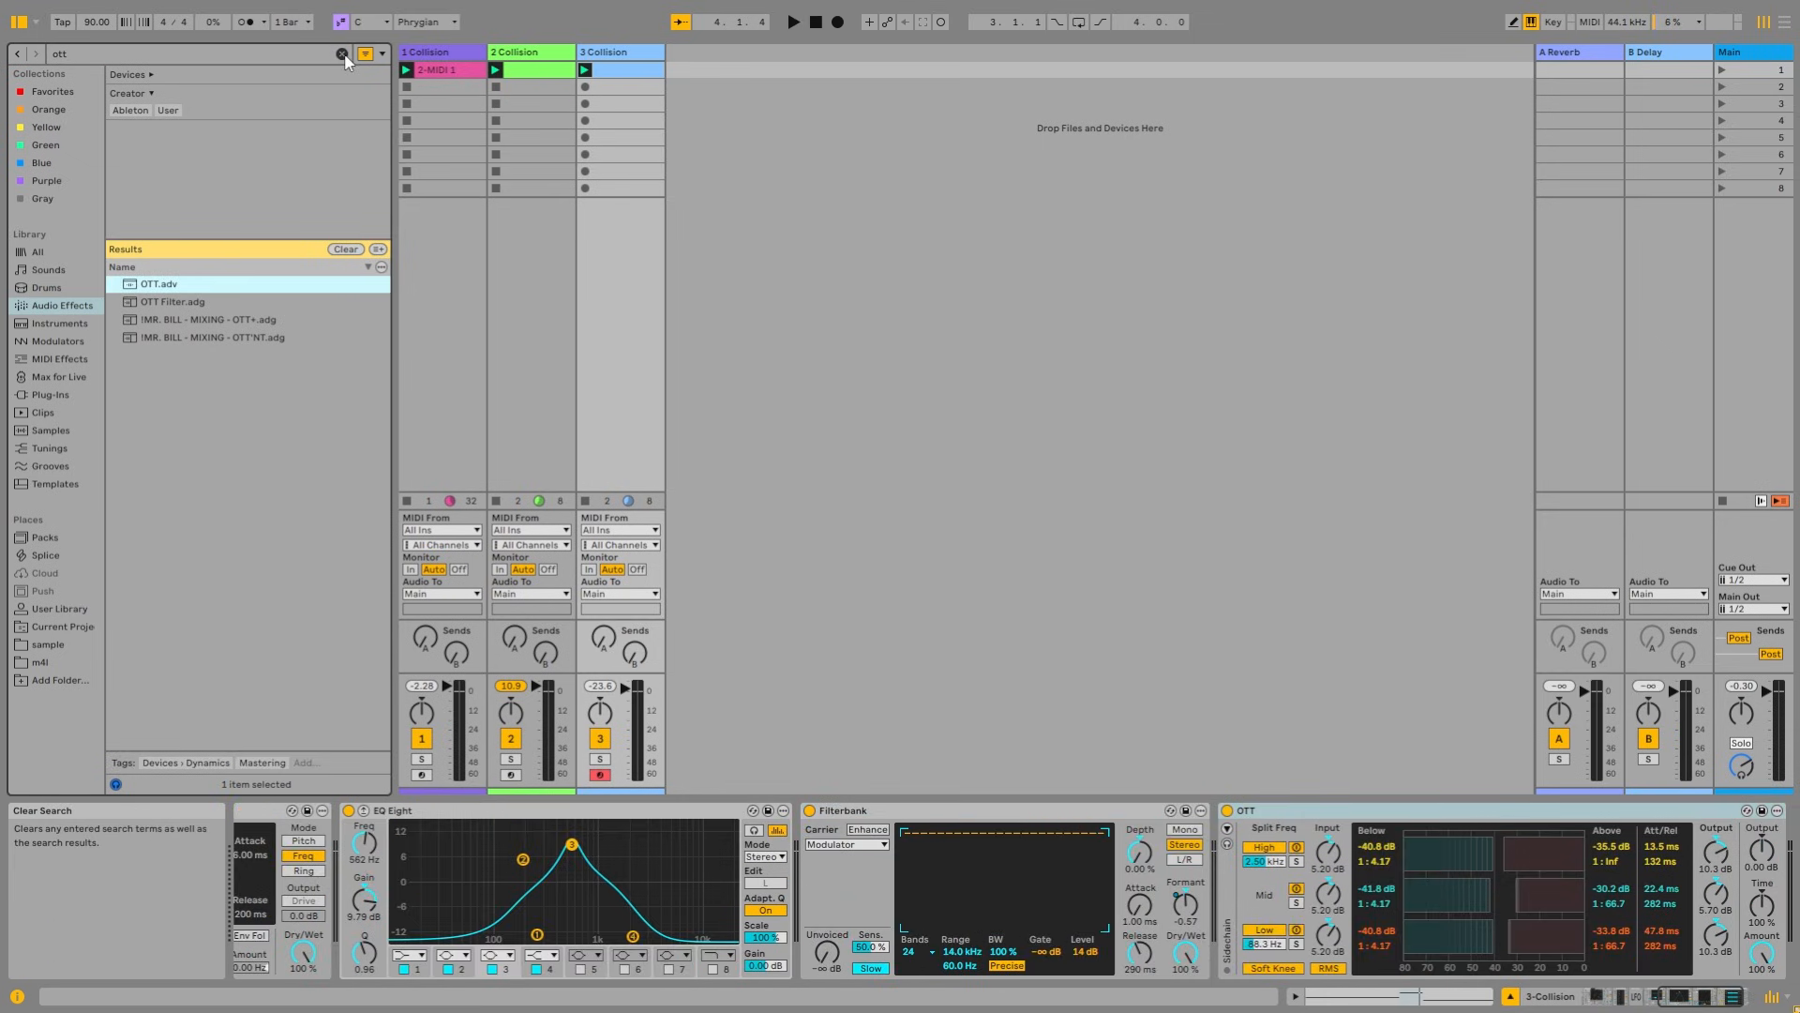
{"action": "key", "text": "BackSpace"}
{"action": "key", "text": "BackSpace"}
{"action": "key", "text": "BackSpace"}
Step: Reduce OTT's amount to 85% on the third track while the set plays
{"action": "left_click", "coordinate": [814, 422]}
{"action": "key", "text": "space"}
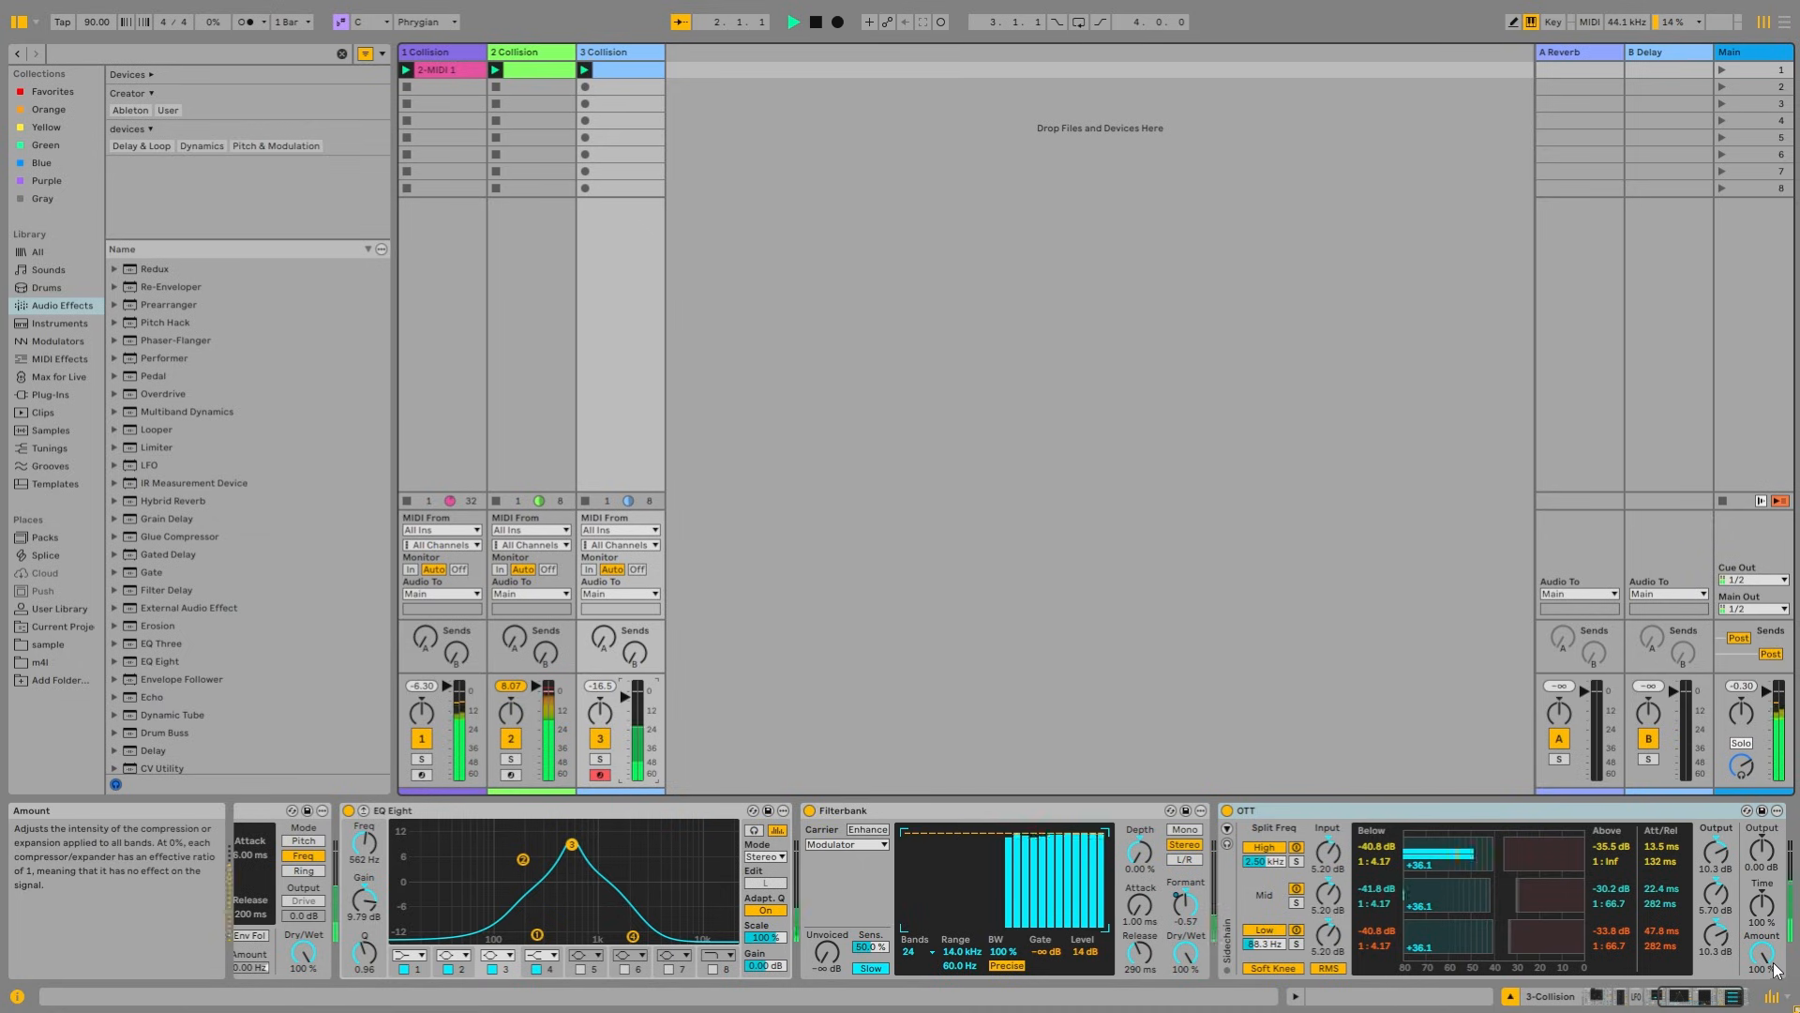
{"action": "left_click_drag", "start_coordinate": [1761, 954], "coordinate": [1761, 972]}
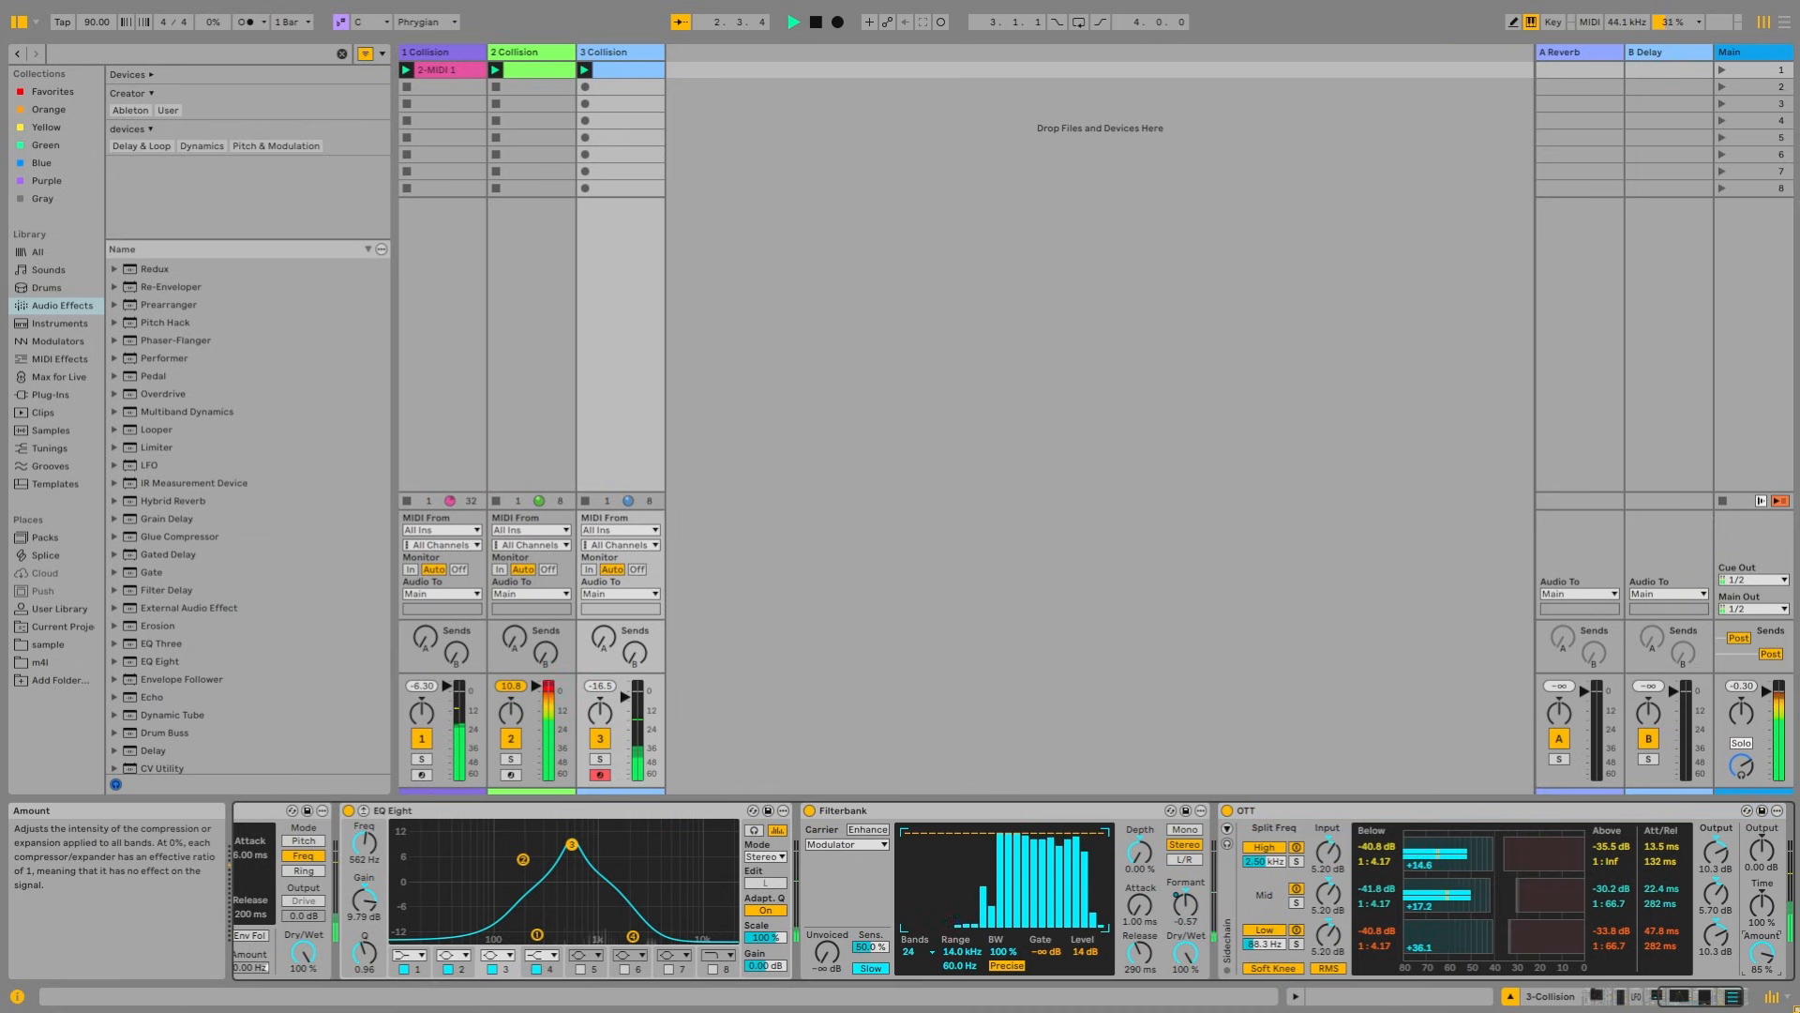
Step: Set the Filterbank vocoder to 40 bands and audition the third track with it
{"action": "left_click_drag", "start_coordinate": [1139, 851], "coordinate": [1139, 938]}
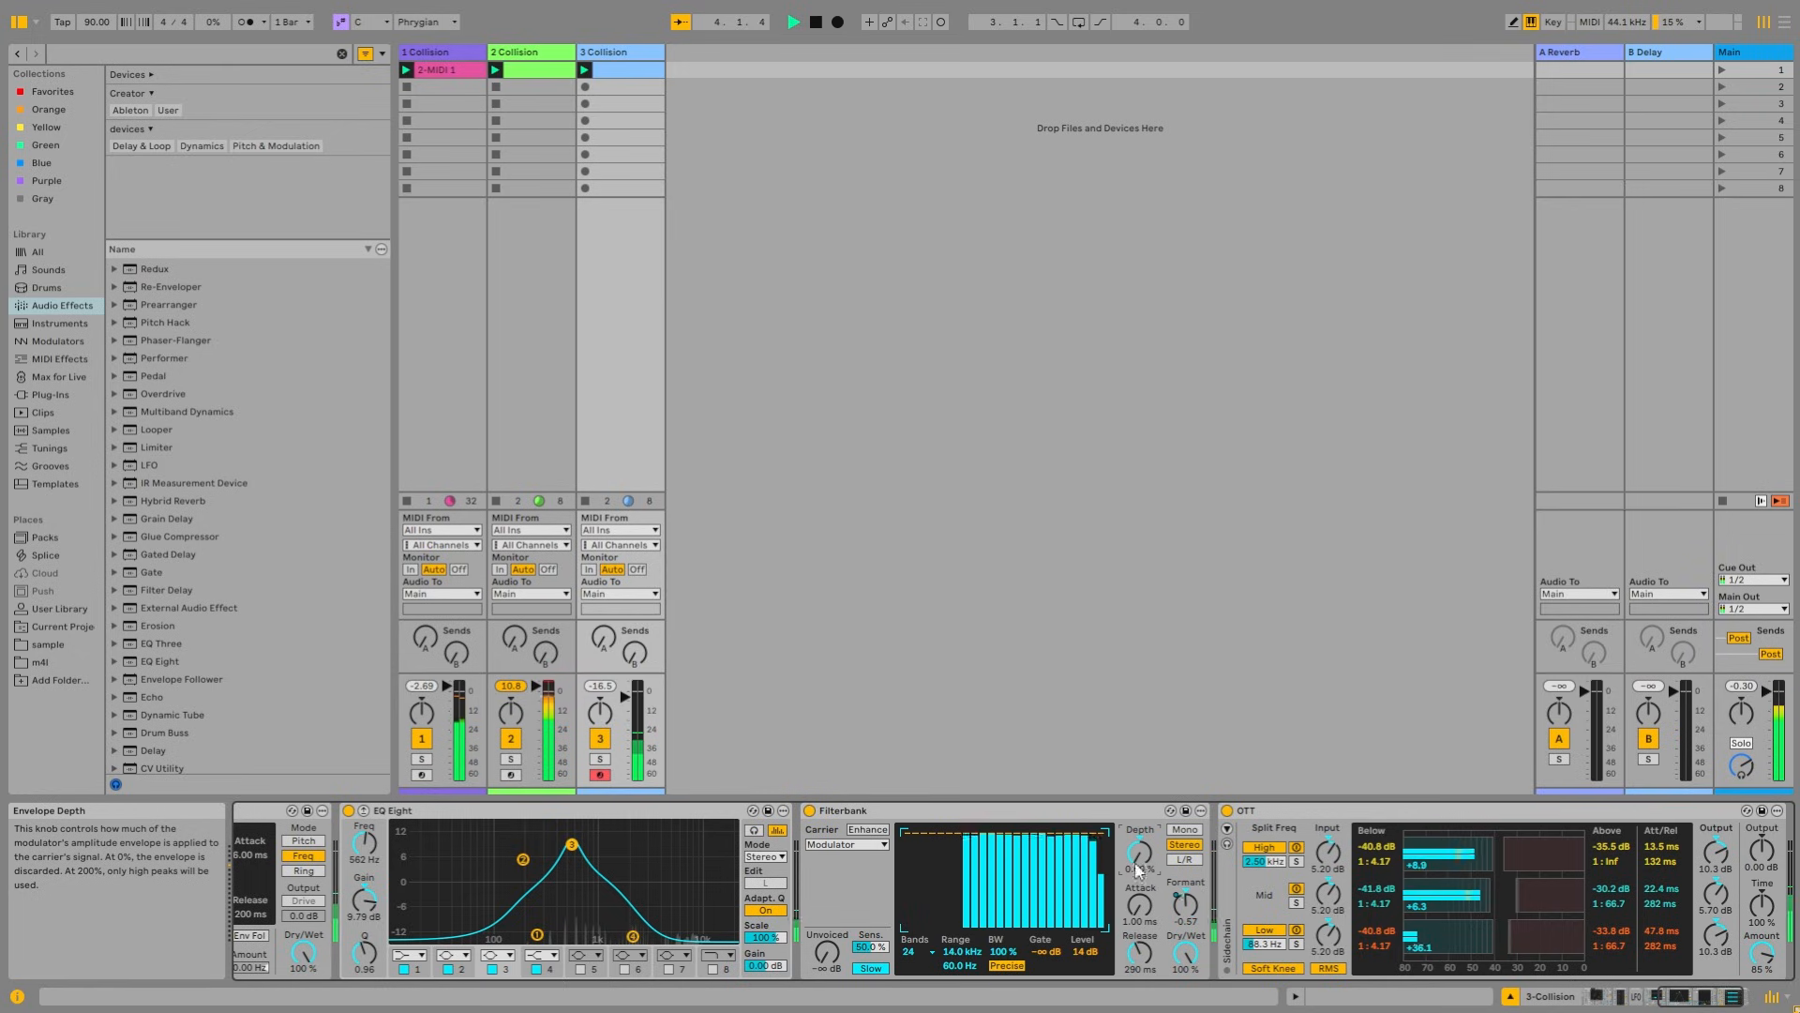
{"action": "left_click", "coordinate": [930, 950]}
{"action": "left_click", "coordinate": [926, 938]}
{"action": "left_click", "coordinate": [931, 949]}
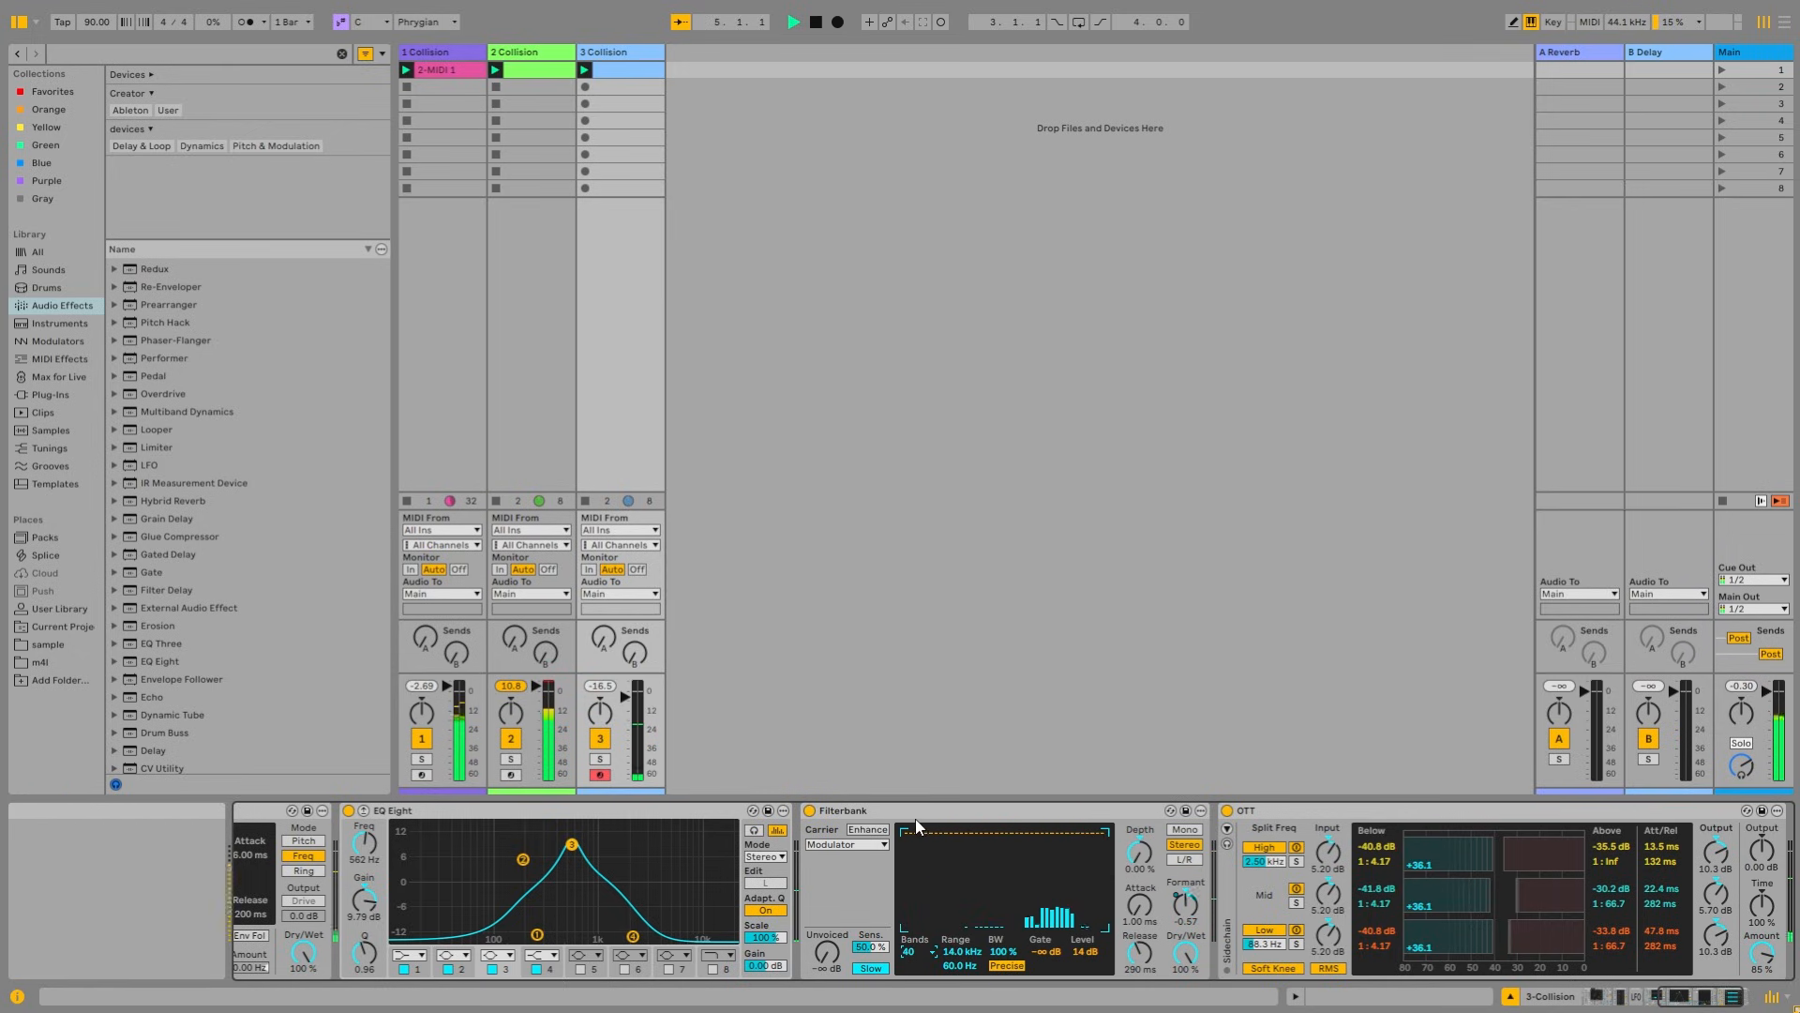
{"action": "left_click", "coordinate": [916, 825]}
{"action": "left_click", "coordinate": [600, 758]}
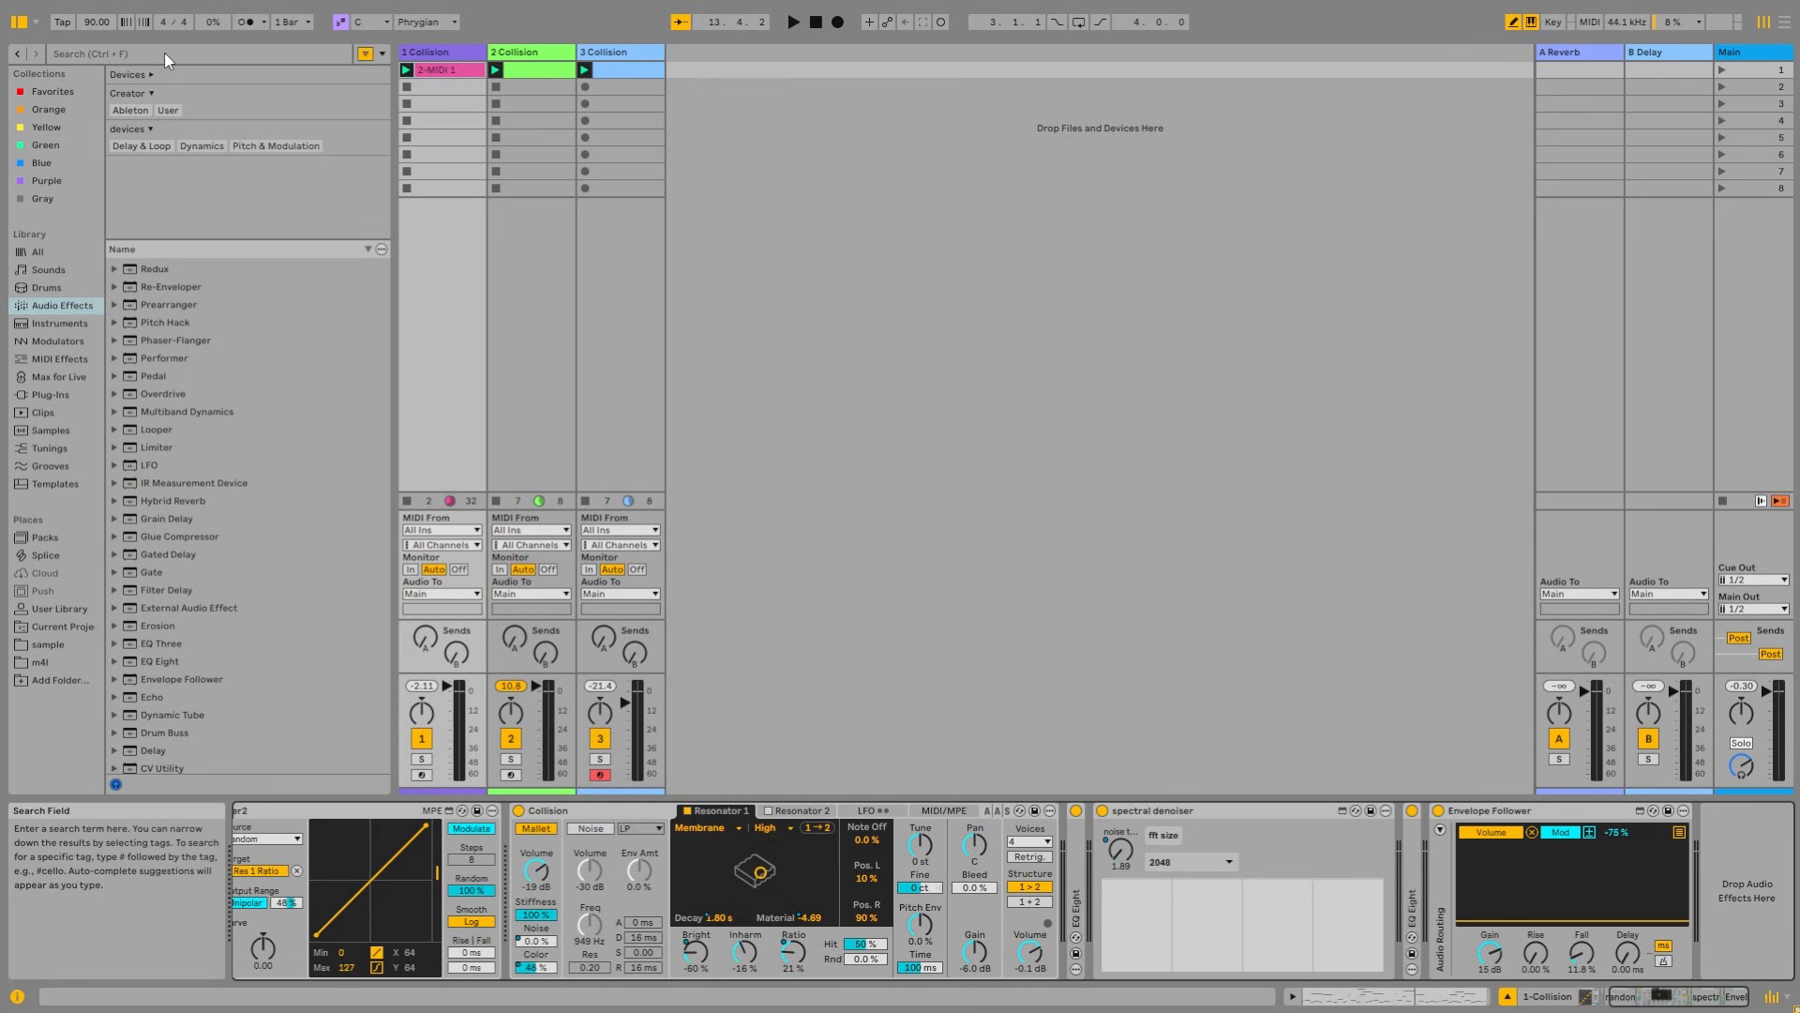
Step: Lower the third track's volume to about -7 dB while checking the mix in playback
{"action": "left_click", "coordinate": [99, 57]}
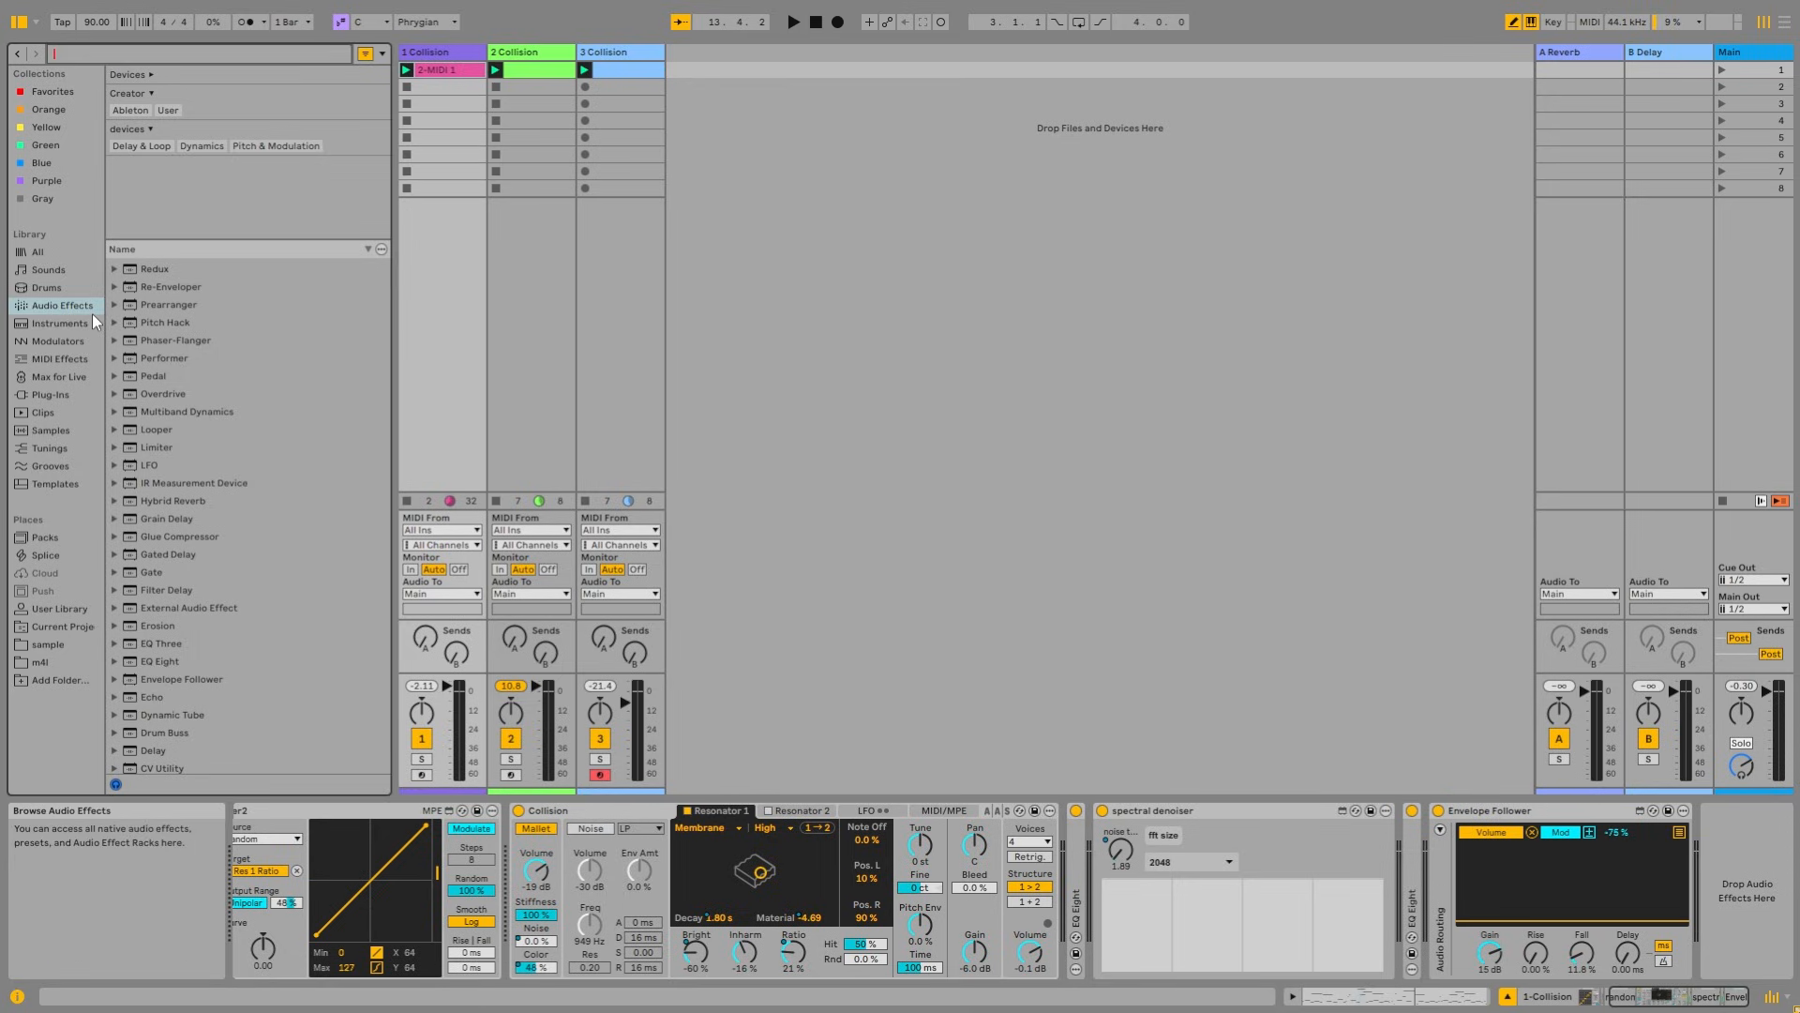
{"action": "left_click", "coordinate": [829, 606]}
{"action": "key", "text": "space"}
{"action": "left_click_drag", "start_coordinate": [627, 703], "coordinate": [627, 709]}
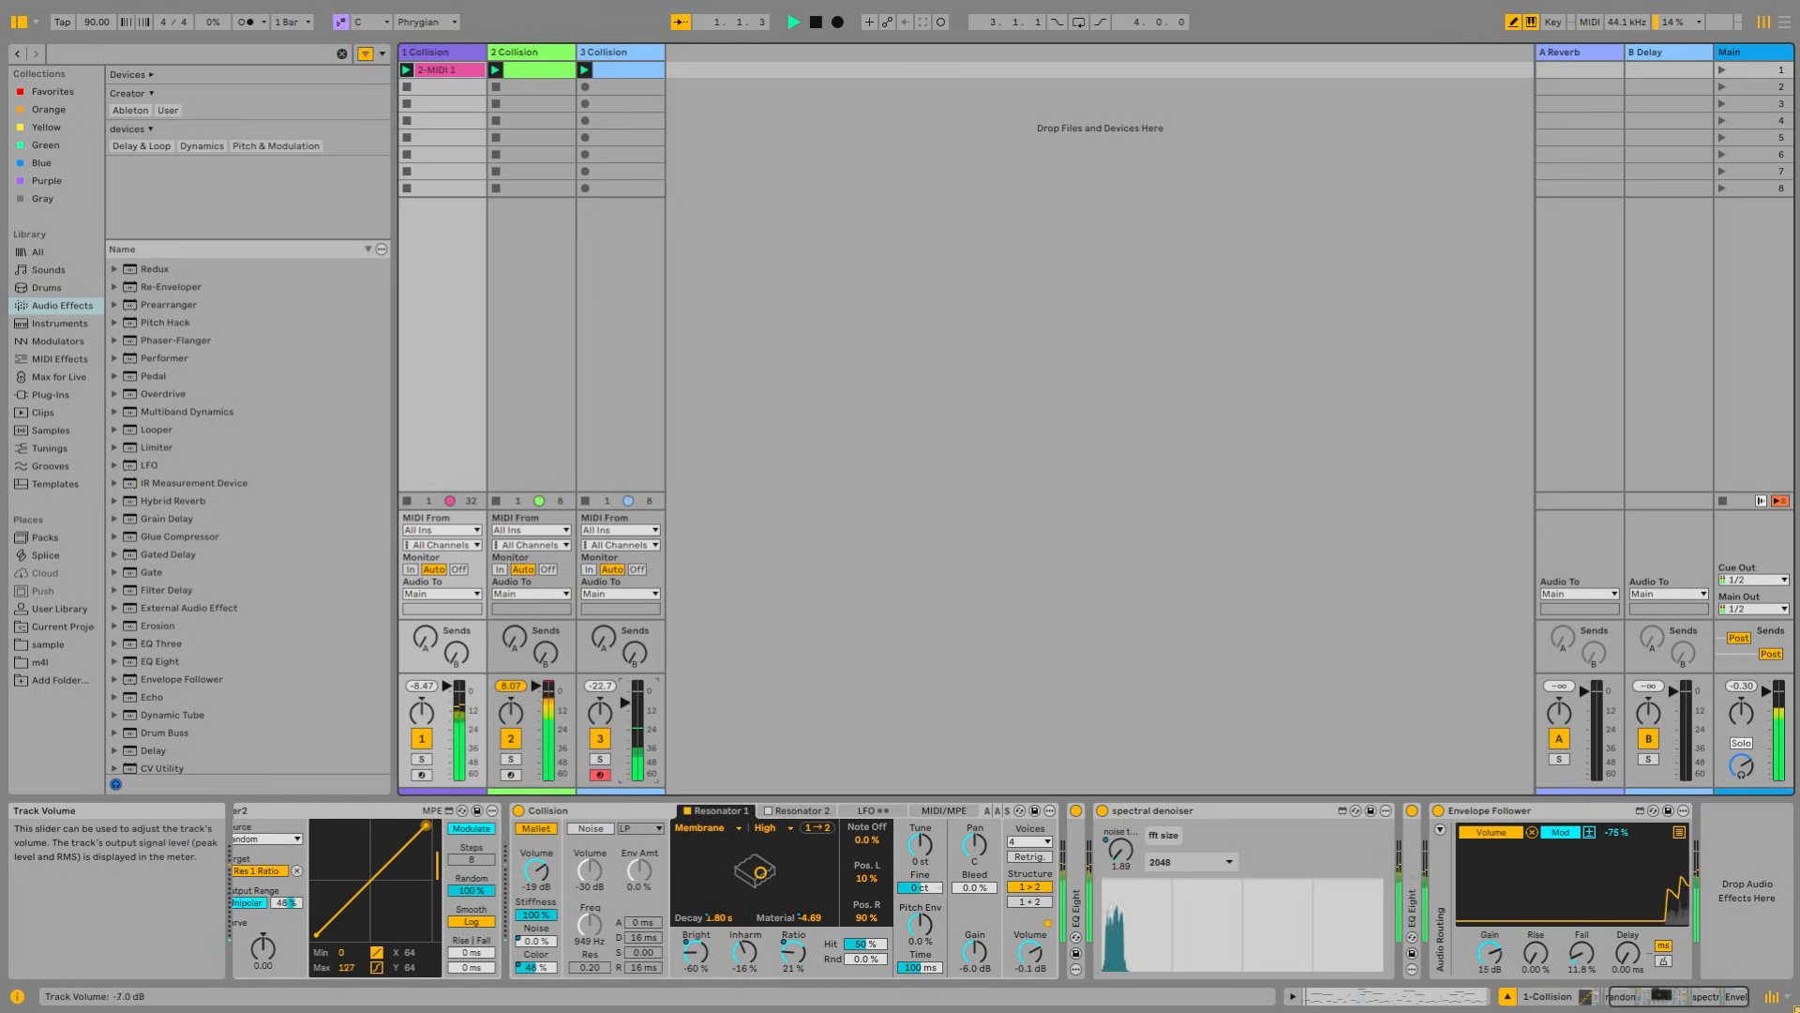
{"action": "key", "text": "space"}
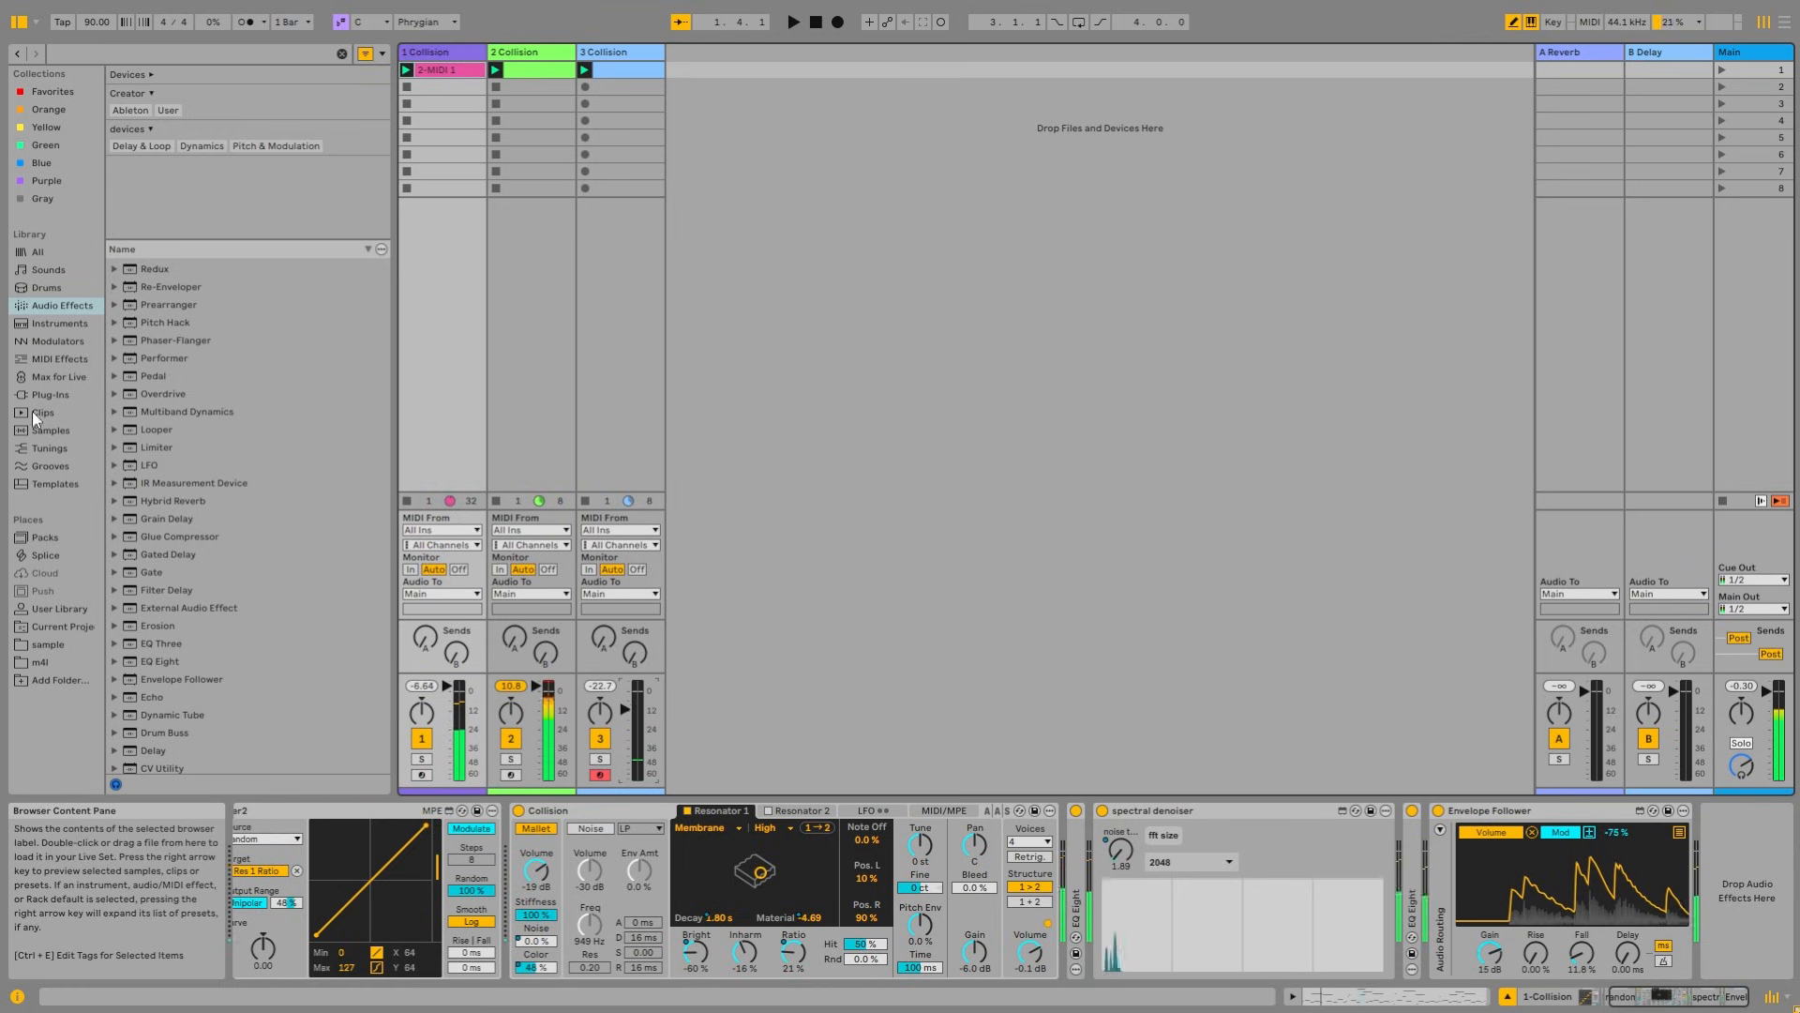
Step: Add a soloed Collision track after the first track, with a one-bar looping clip holding an A♭2 note, and play it
{"action": "scroll", "coordinate": [201, 440], "scroll_direction": "down", "scroll_amount": 5}
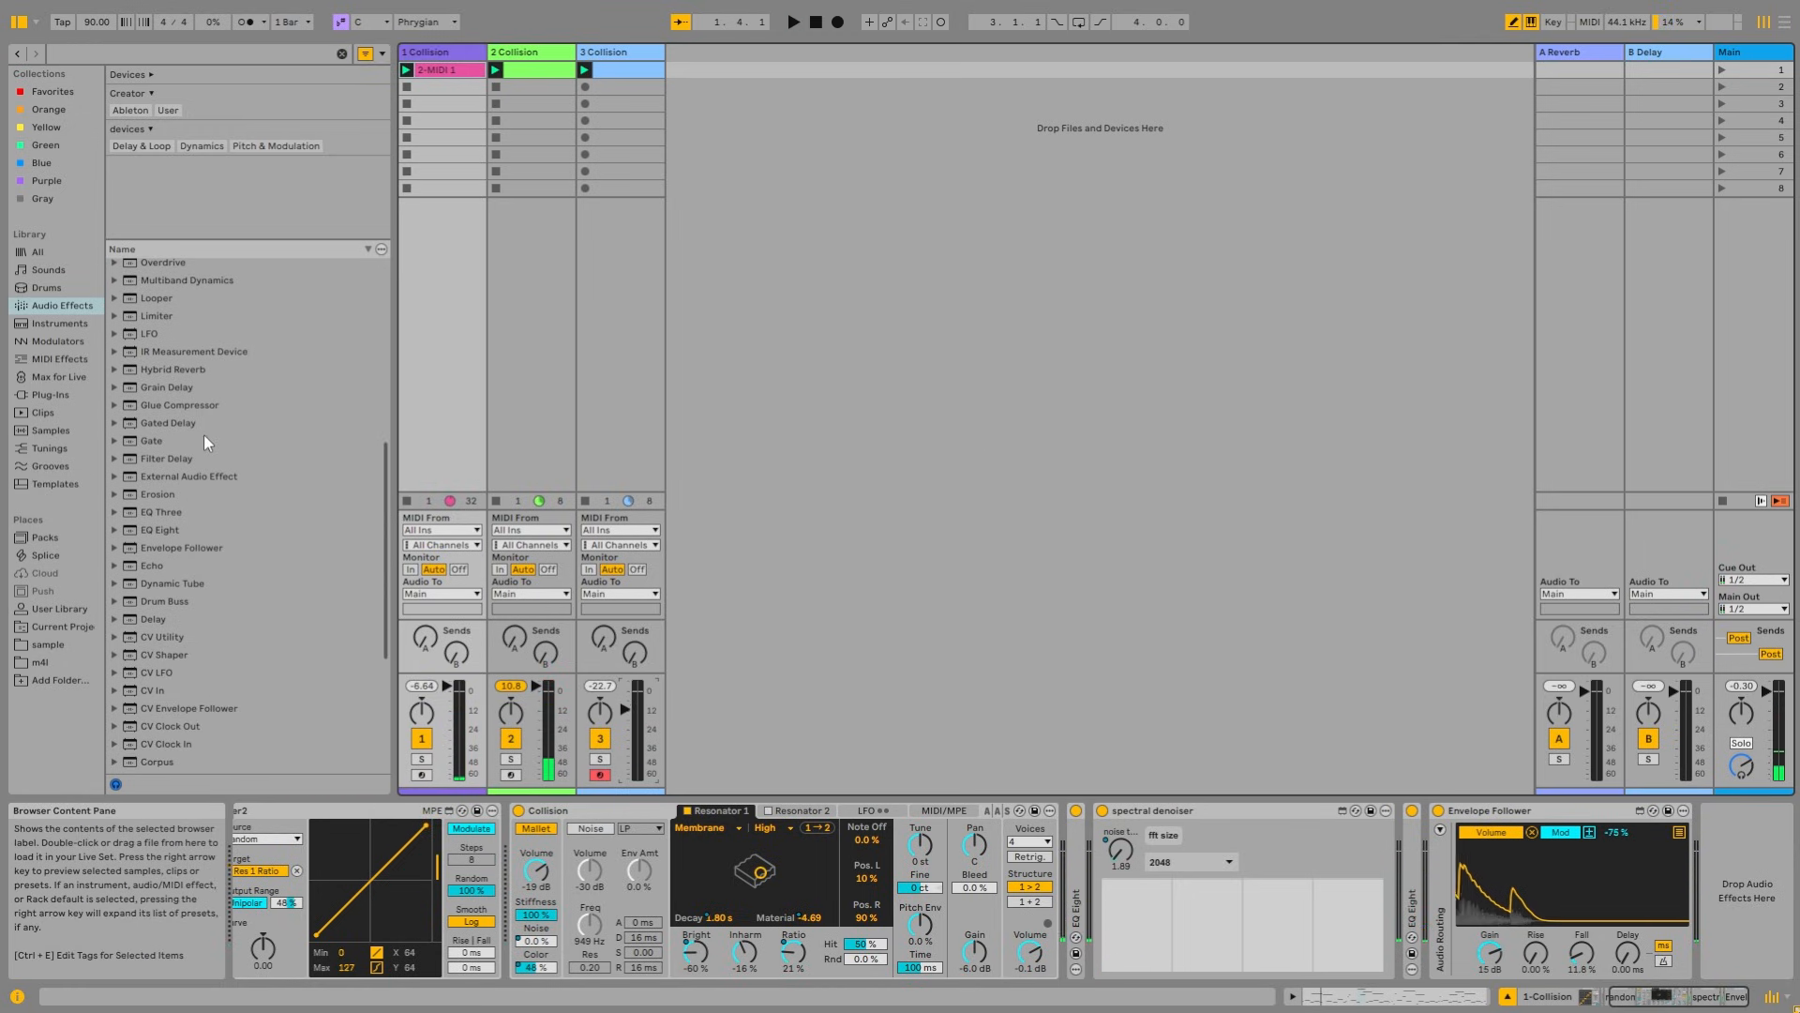
{"action": "scroll", "coordinate": [240, 621], "scroll_direction": "down", "scroll_amount": 4}
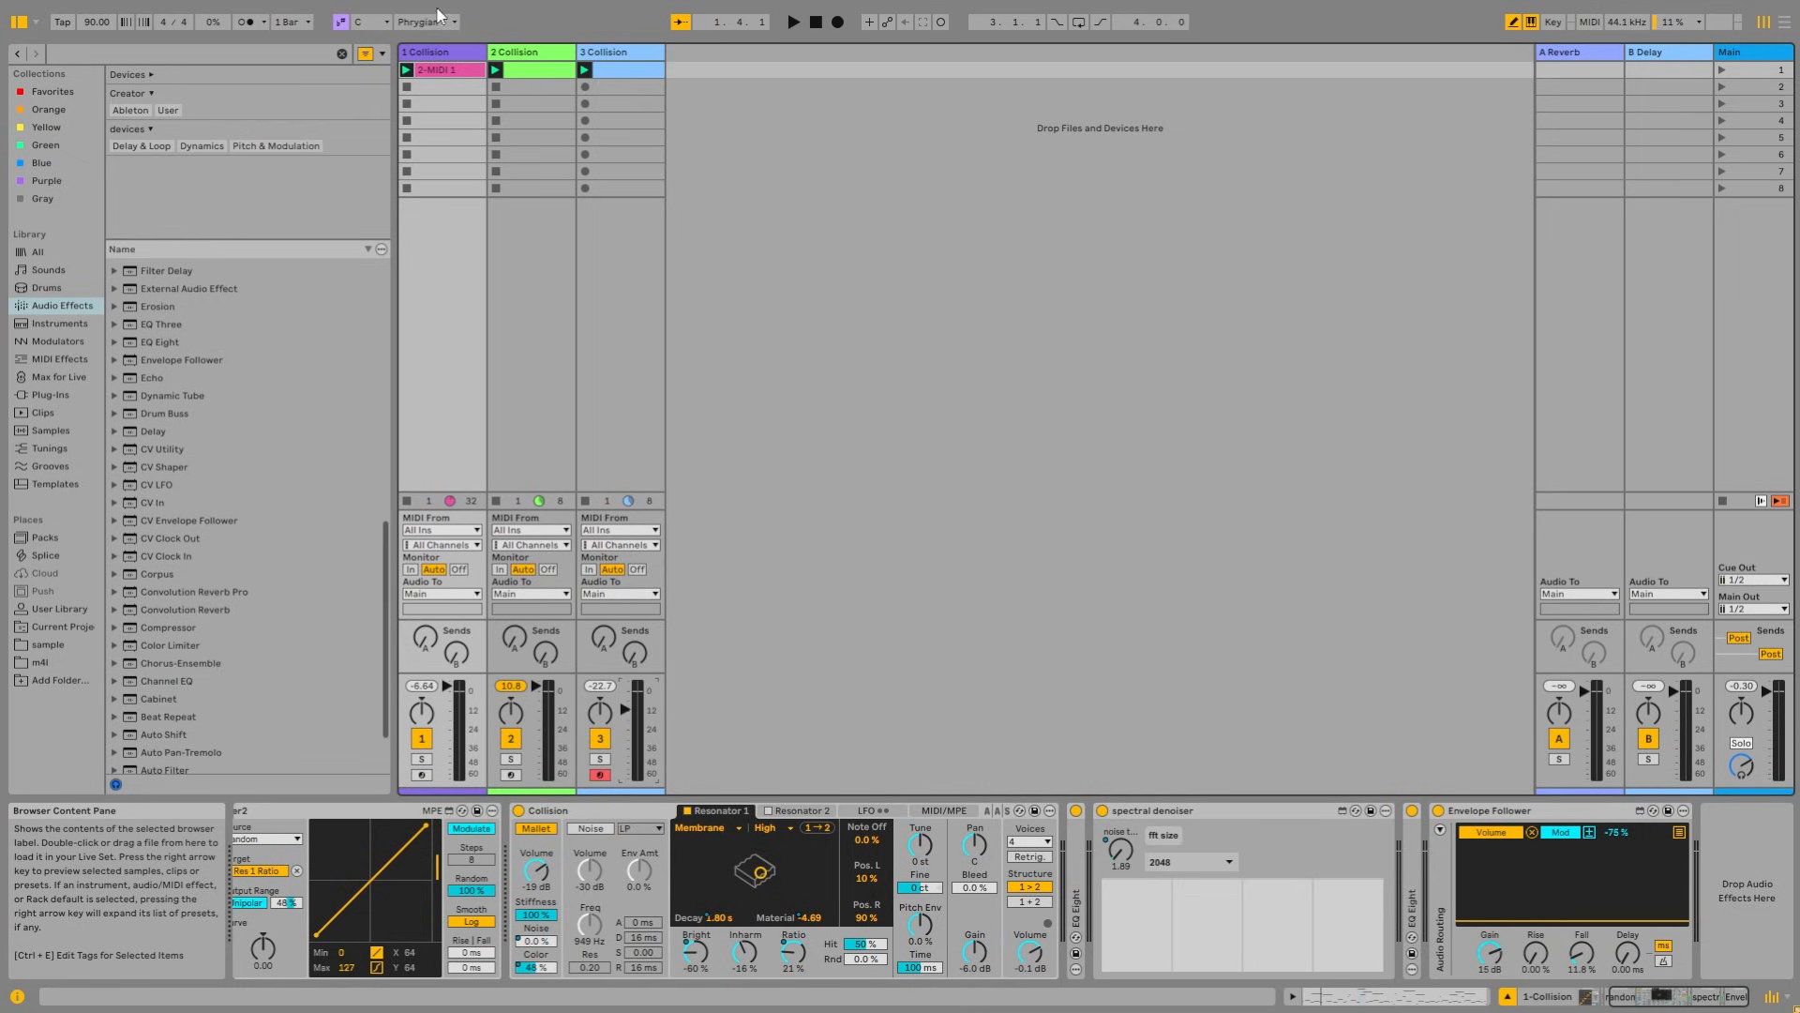
{"action": "left_click", "coordinate": [442, 51]}
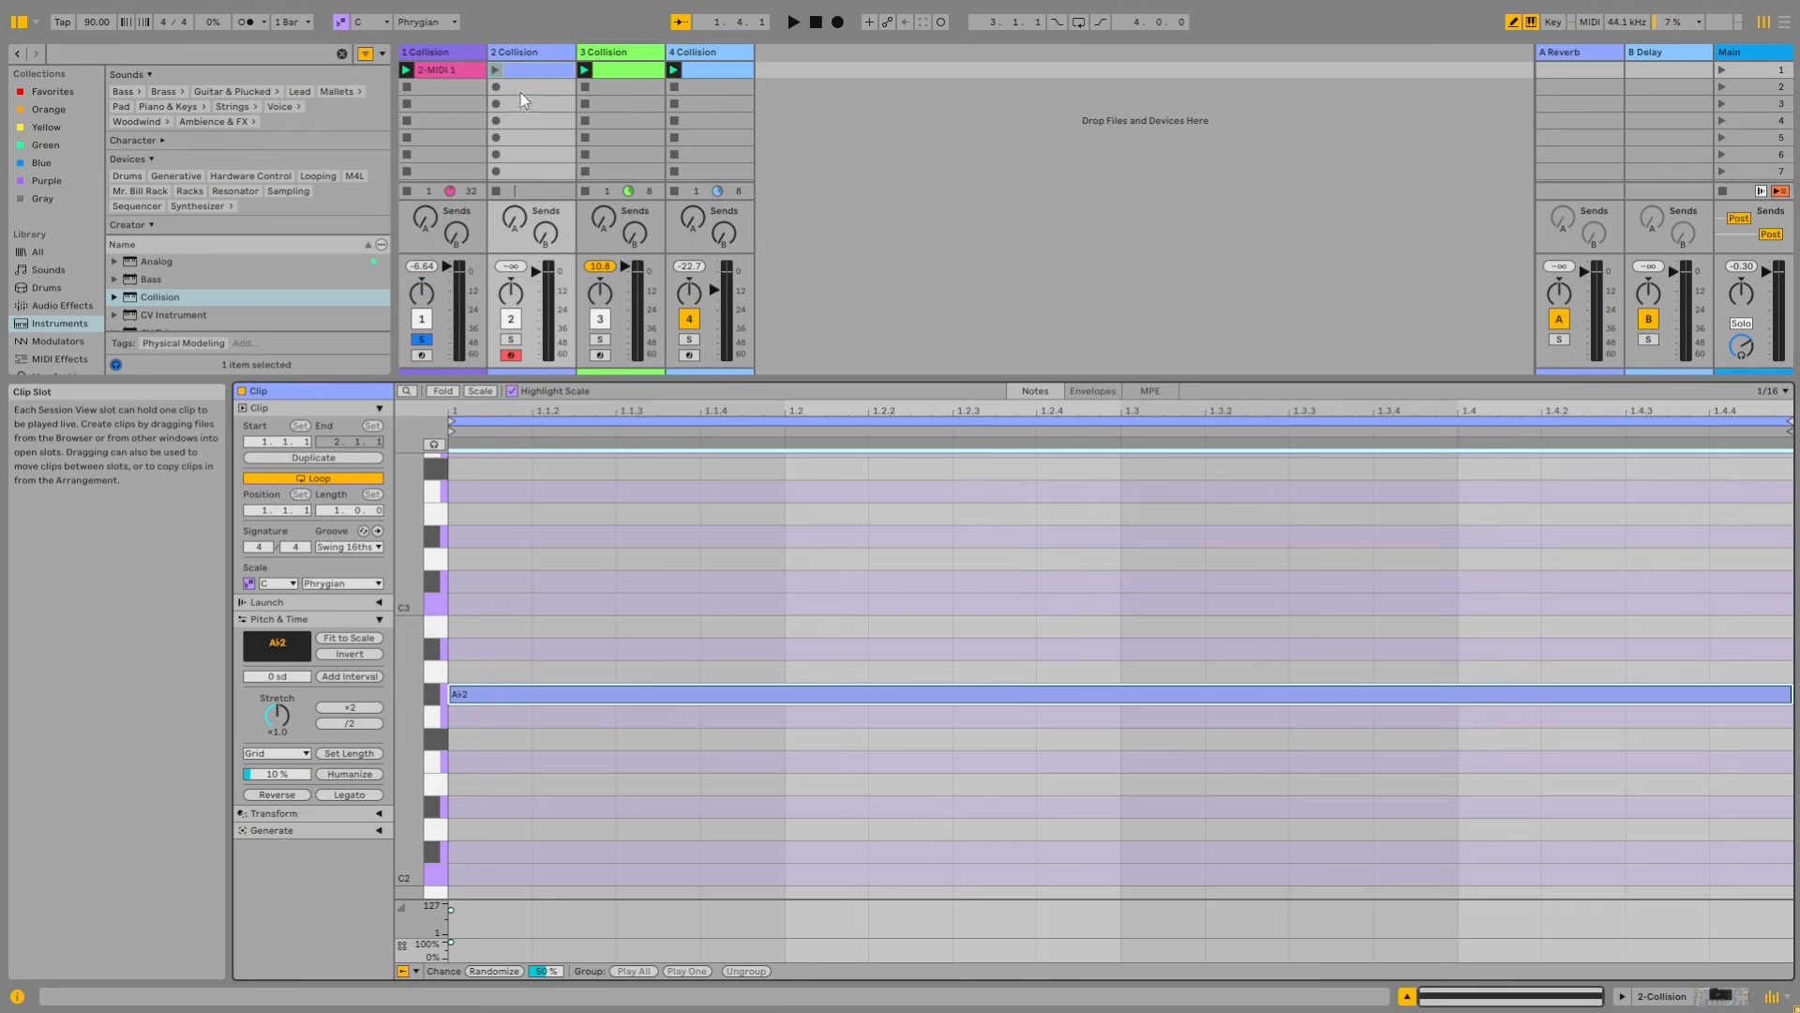
{"action": "left_click", "coordinate": [511, 341]}
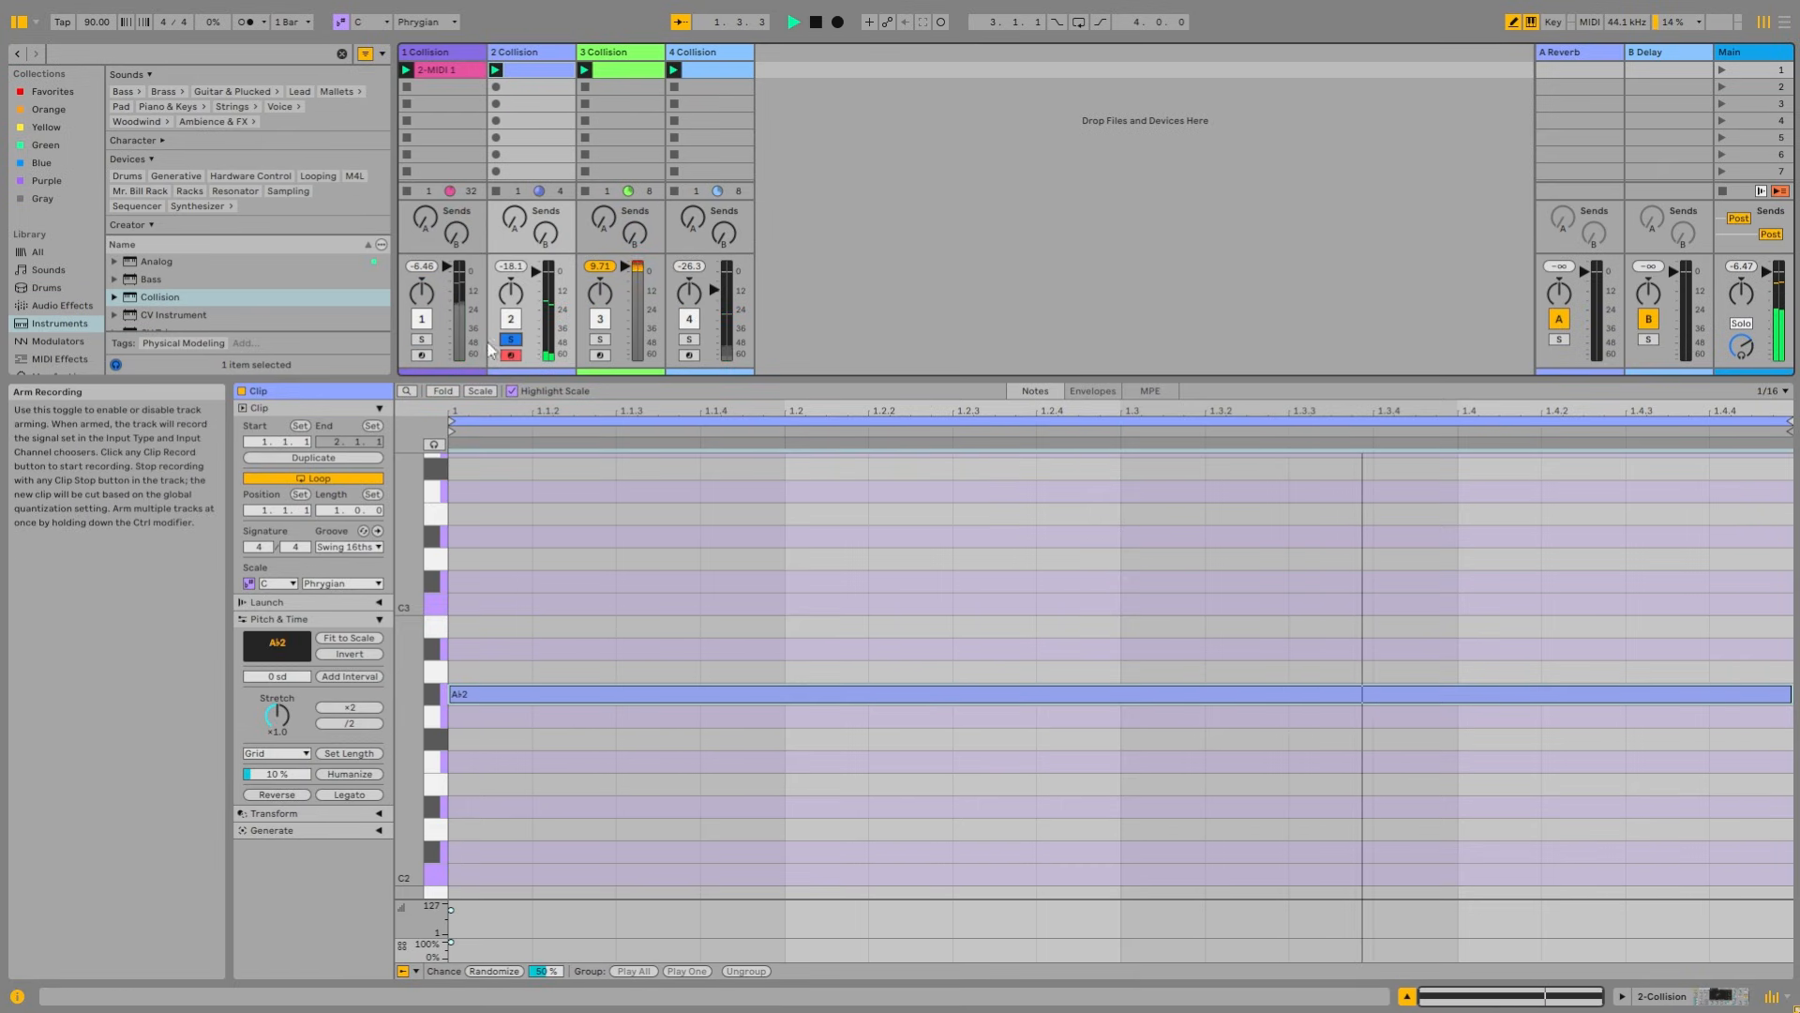
{"action": "left_click", "coordinate": [450, 70]}
{"action": "left_click", "coordinate": [547, 69]}
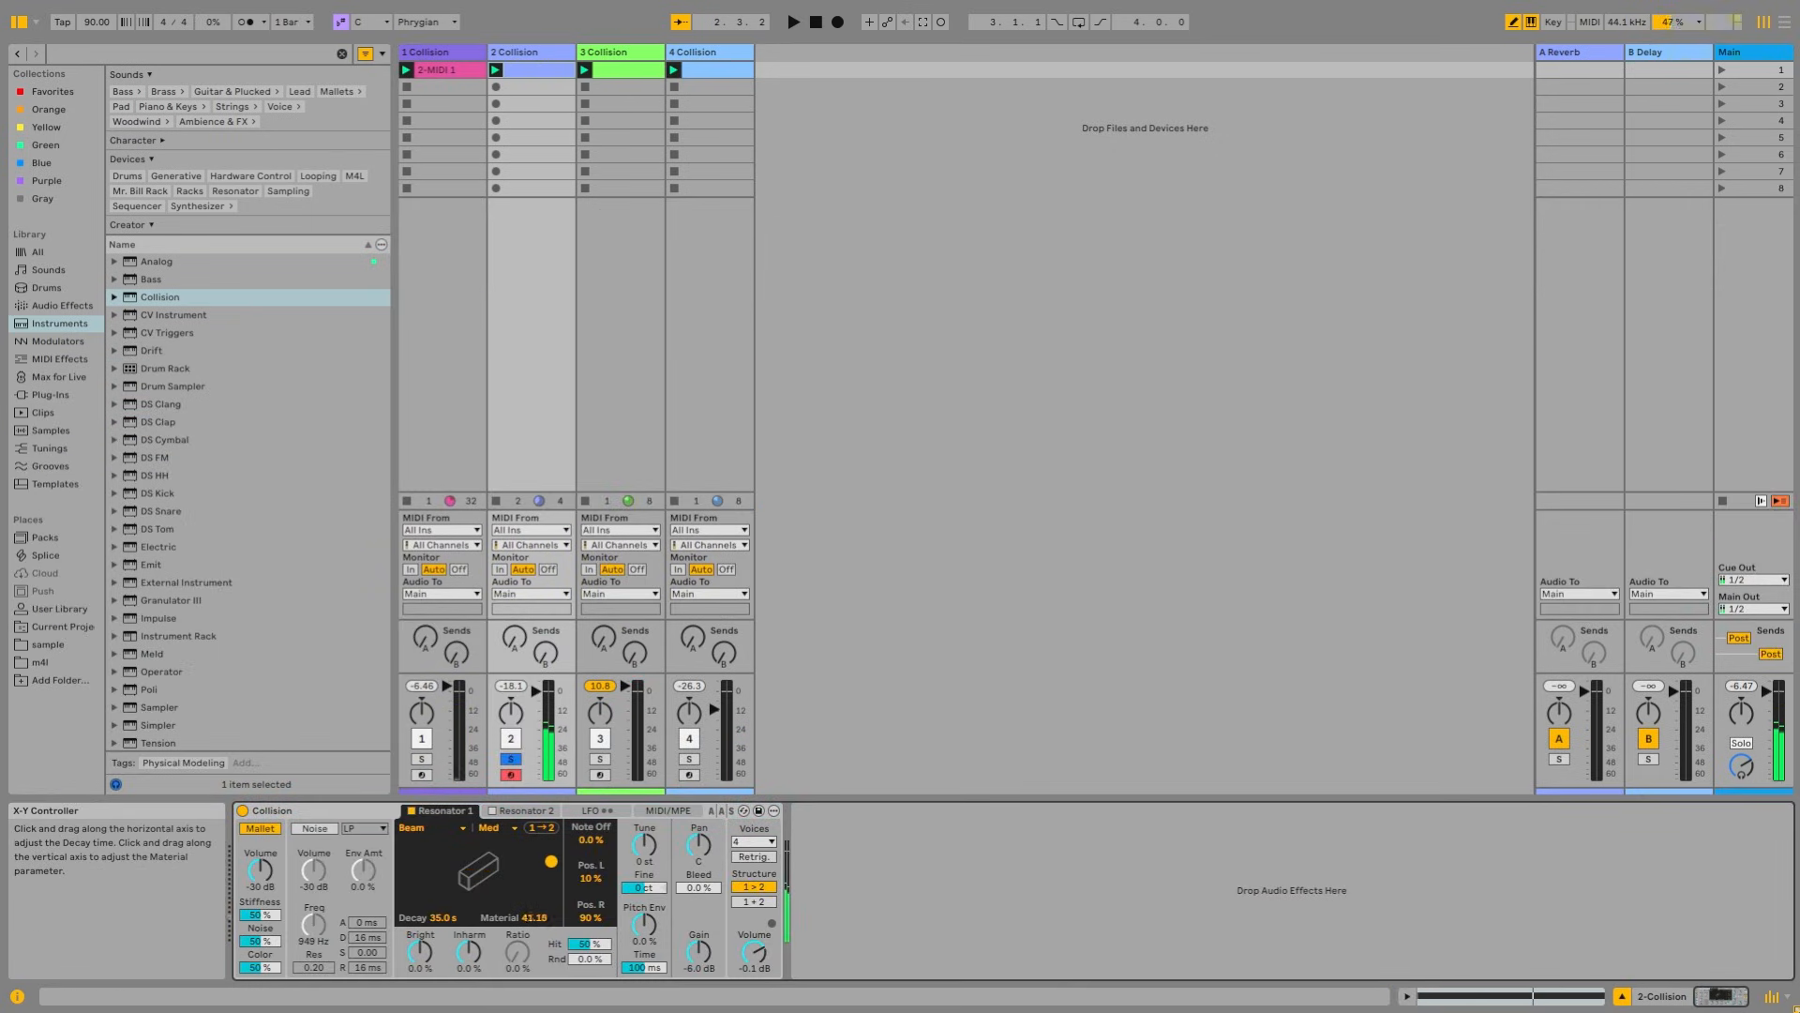
Step: Set the new track's Collision resonator to Membrane with brightness -24% and ratio 83%, and set the mallet noise to 0%
{"action": "left_click", "coordinate": [452, 829]}
{"action": "left_click", "coordinate": [440, 882]}
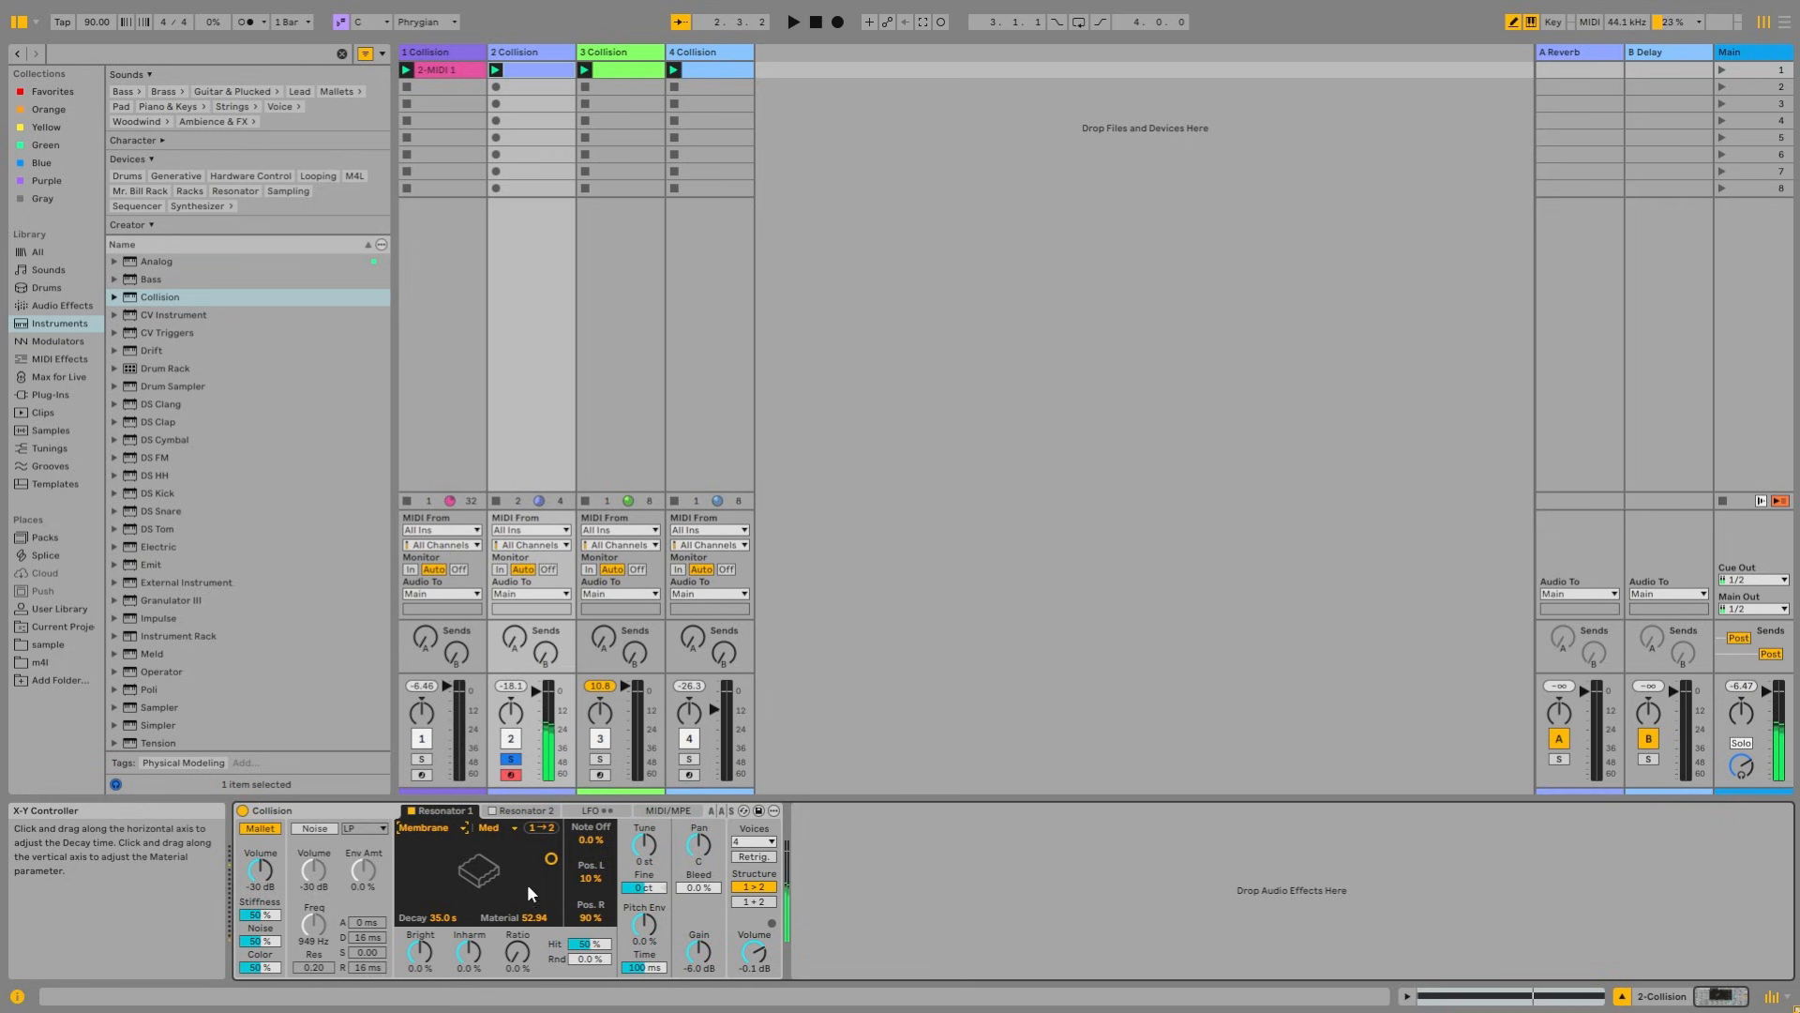
{"action": "left_click_drag", "start_coordinate": [468, 952], "coordinate": [469, 900]}
{"action": "double_click", "coordinate": [476, 957]}
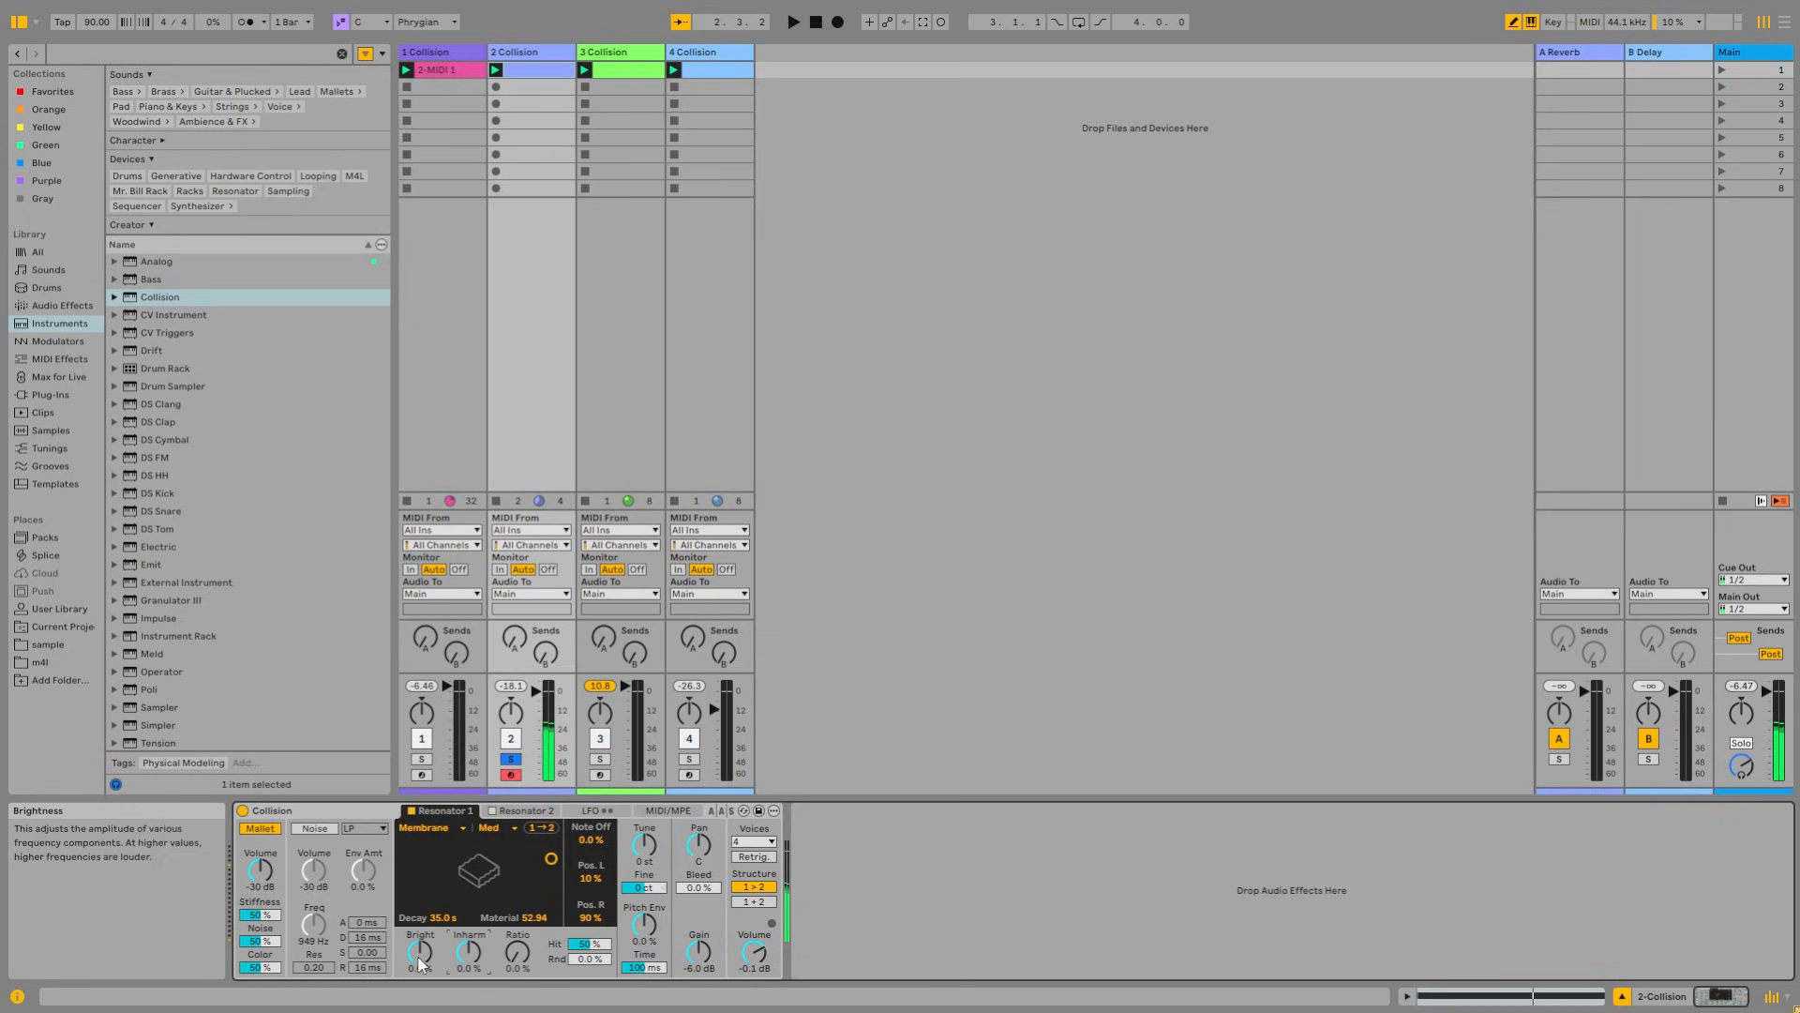
{"action": "double_click", "coordinate": [258, 942]}
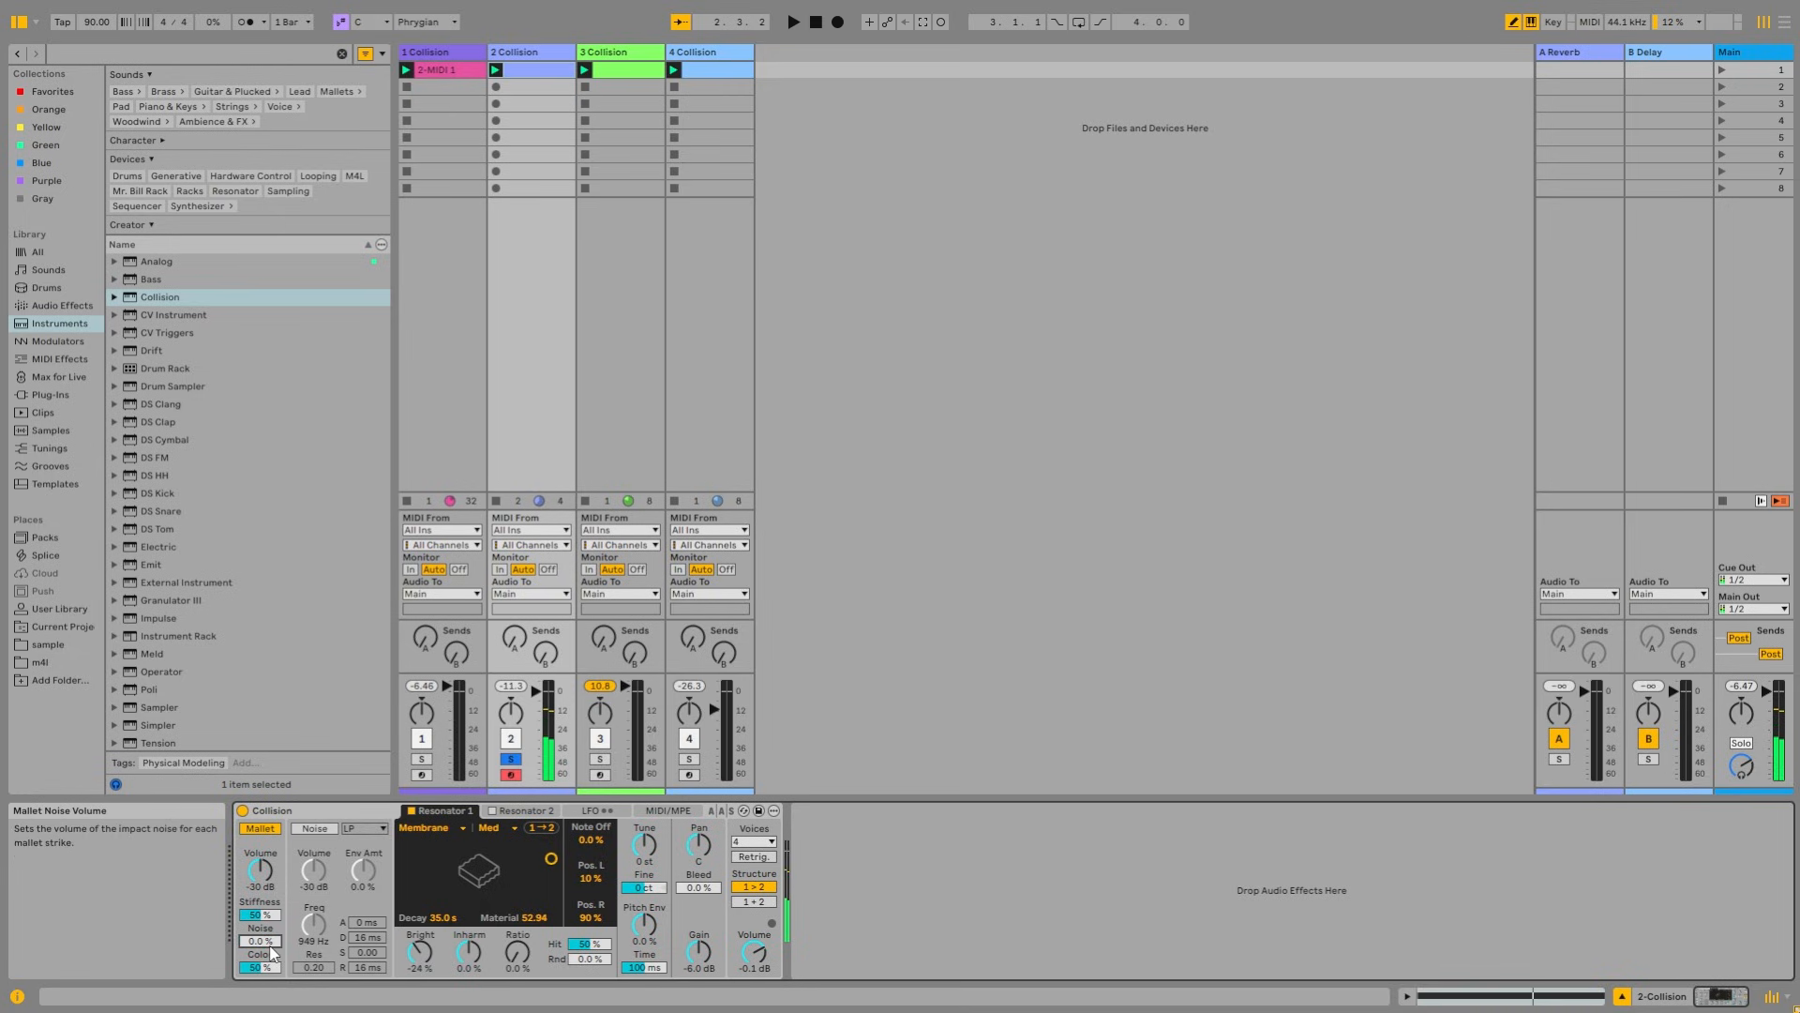
{"action": "left_click_drag", "start_coordinate": [532, 961], "coordinate": [532, 923]}
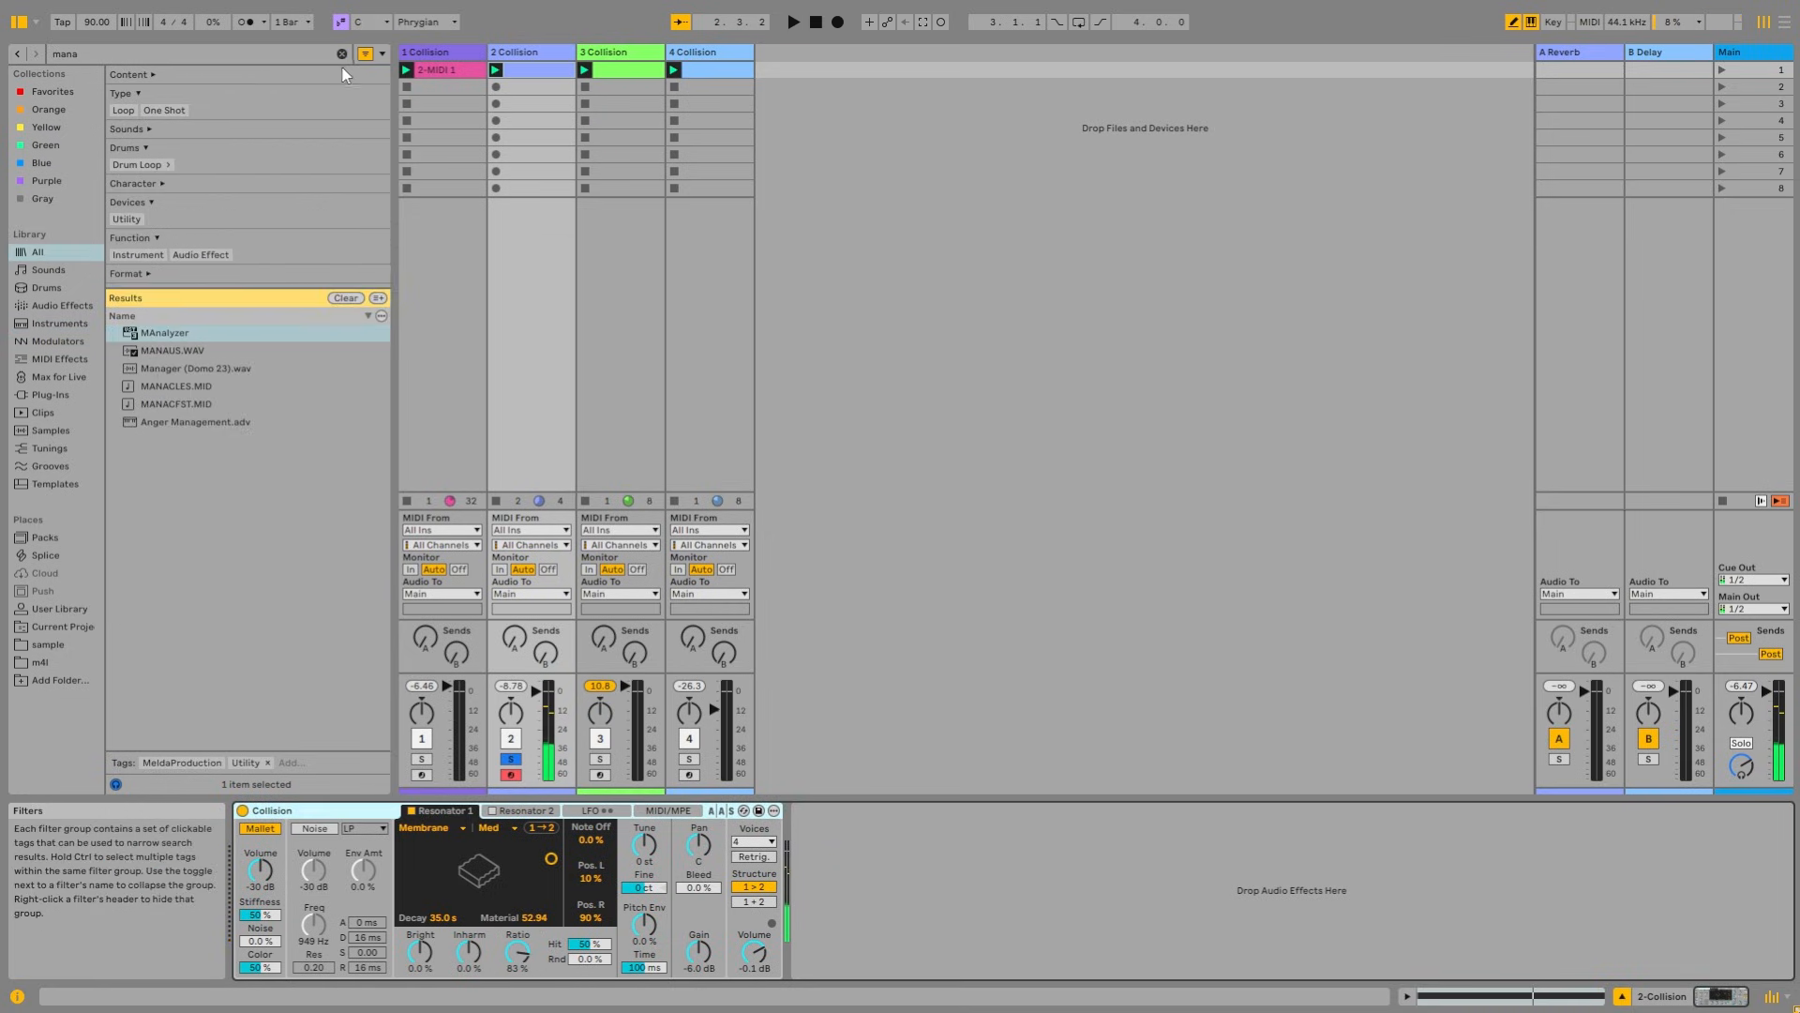
Step: Clear the browser search and add Hybrid Reverb from the audio effects after Collision on the second track
{"action": "left_click", "coordinate": [342, 54]}
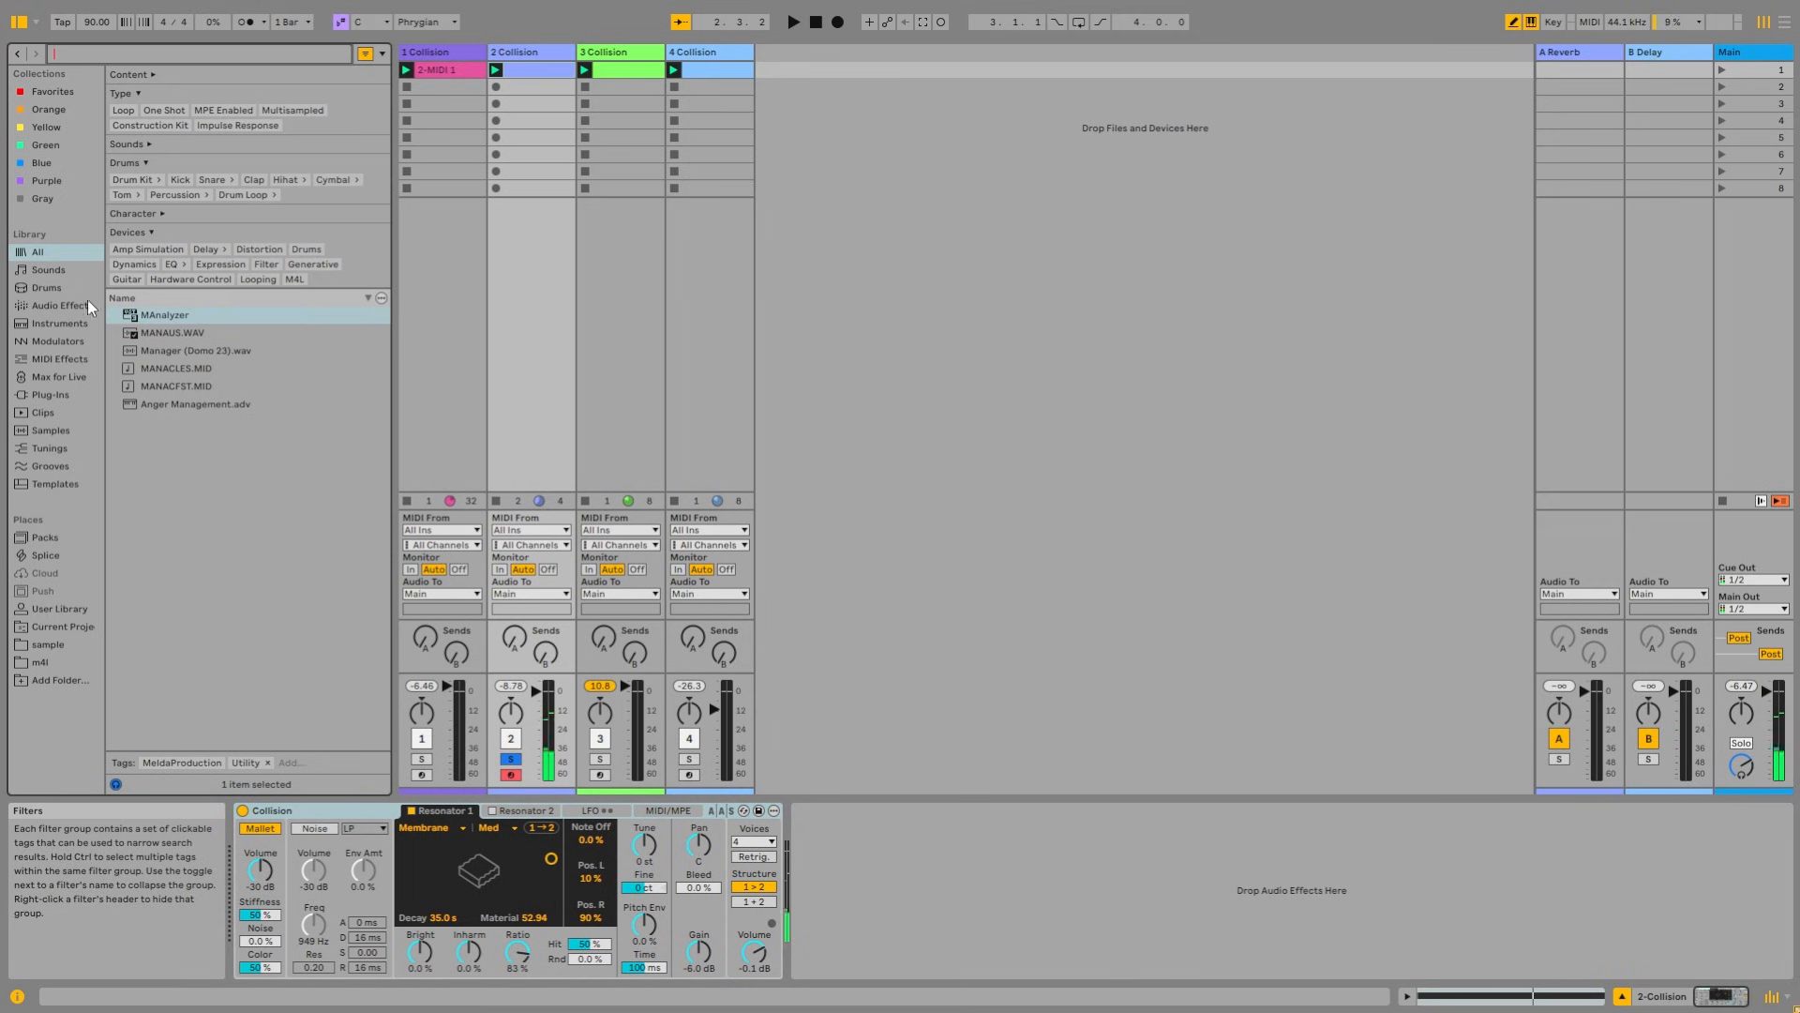
{"action": "left_click", "coordinate": [77, 306]}
{"action": "scroll", "coordinate": [267, 511], "scroll_direction": "down", "scroll_amount": 2}
{"action": "scroll", "coordinate": [176, 531], "scroll_direction": "up", "scroll_amount": 7}
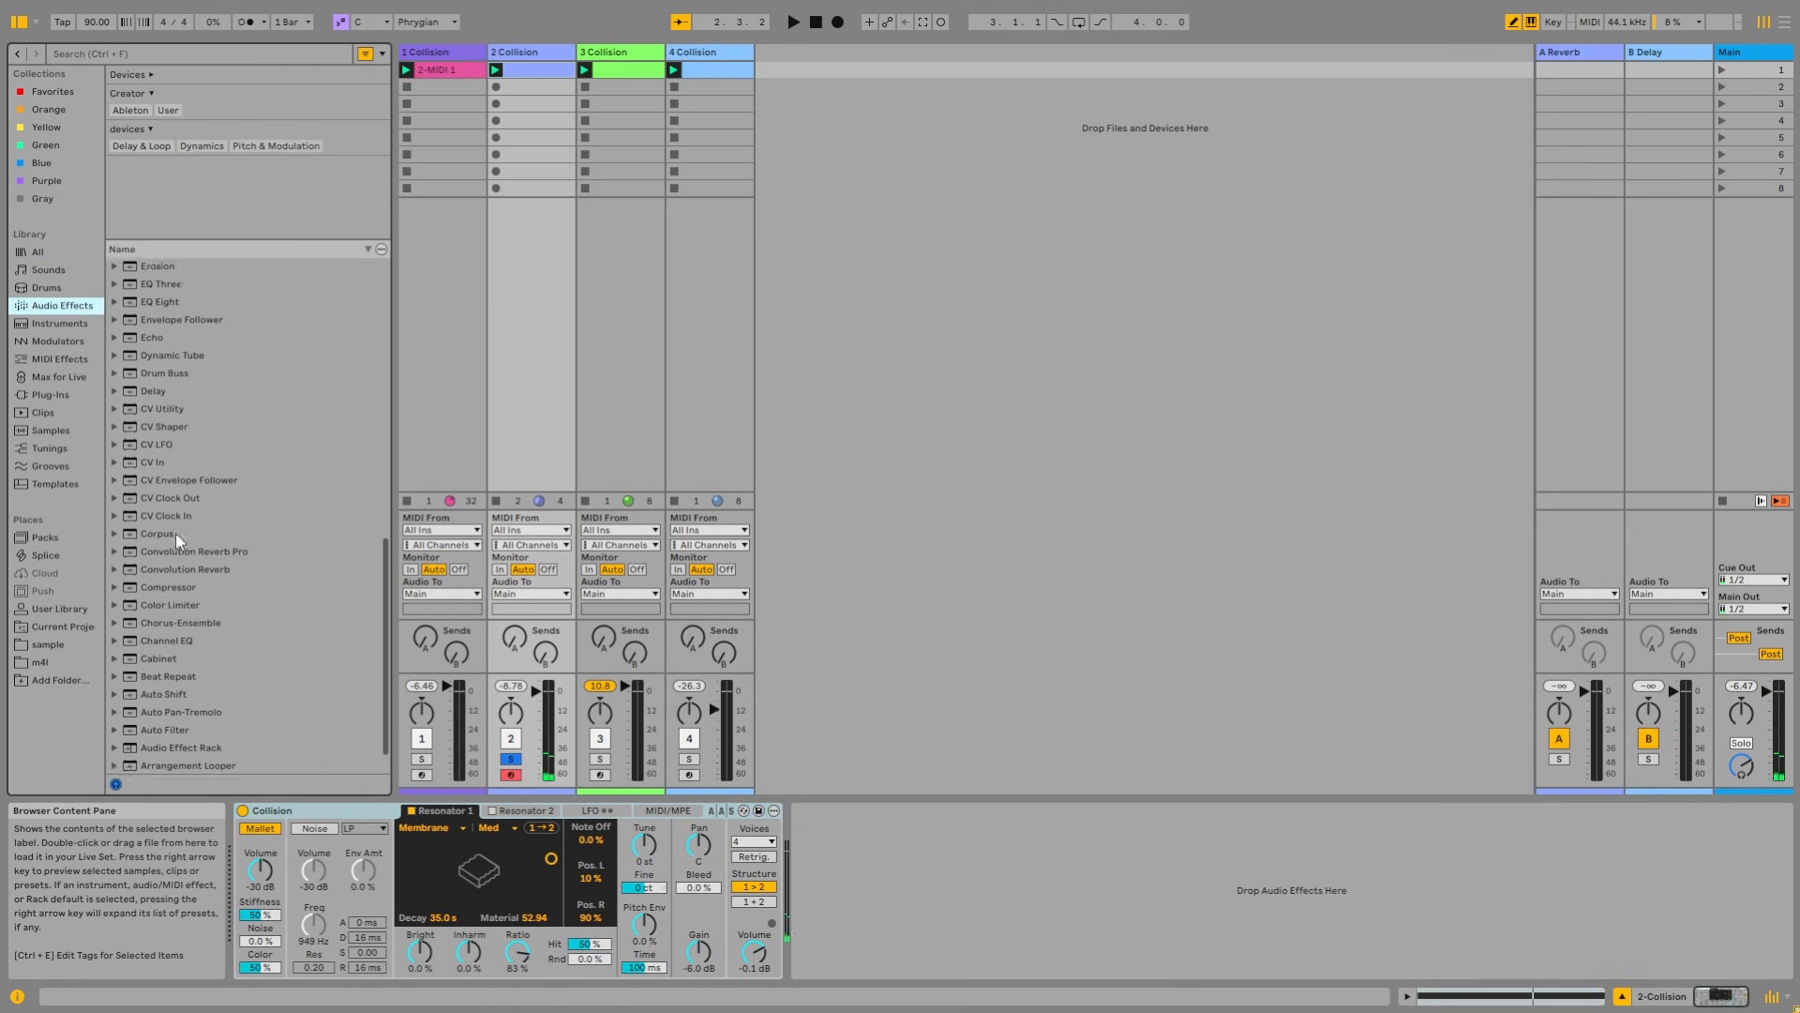
{"action": "left_click_drag", "start_coordinate": [172, 386], "coordinate": [924, 942]}
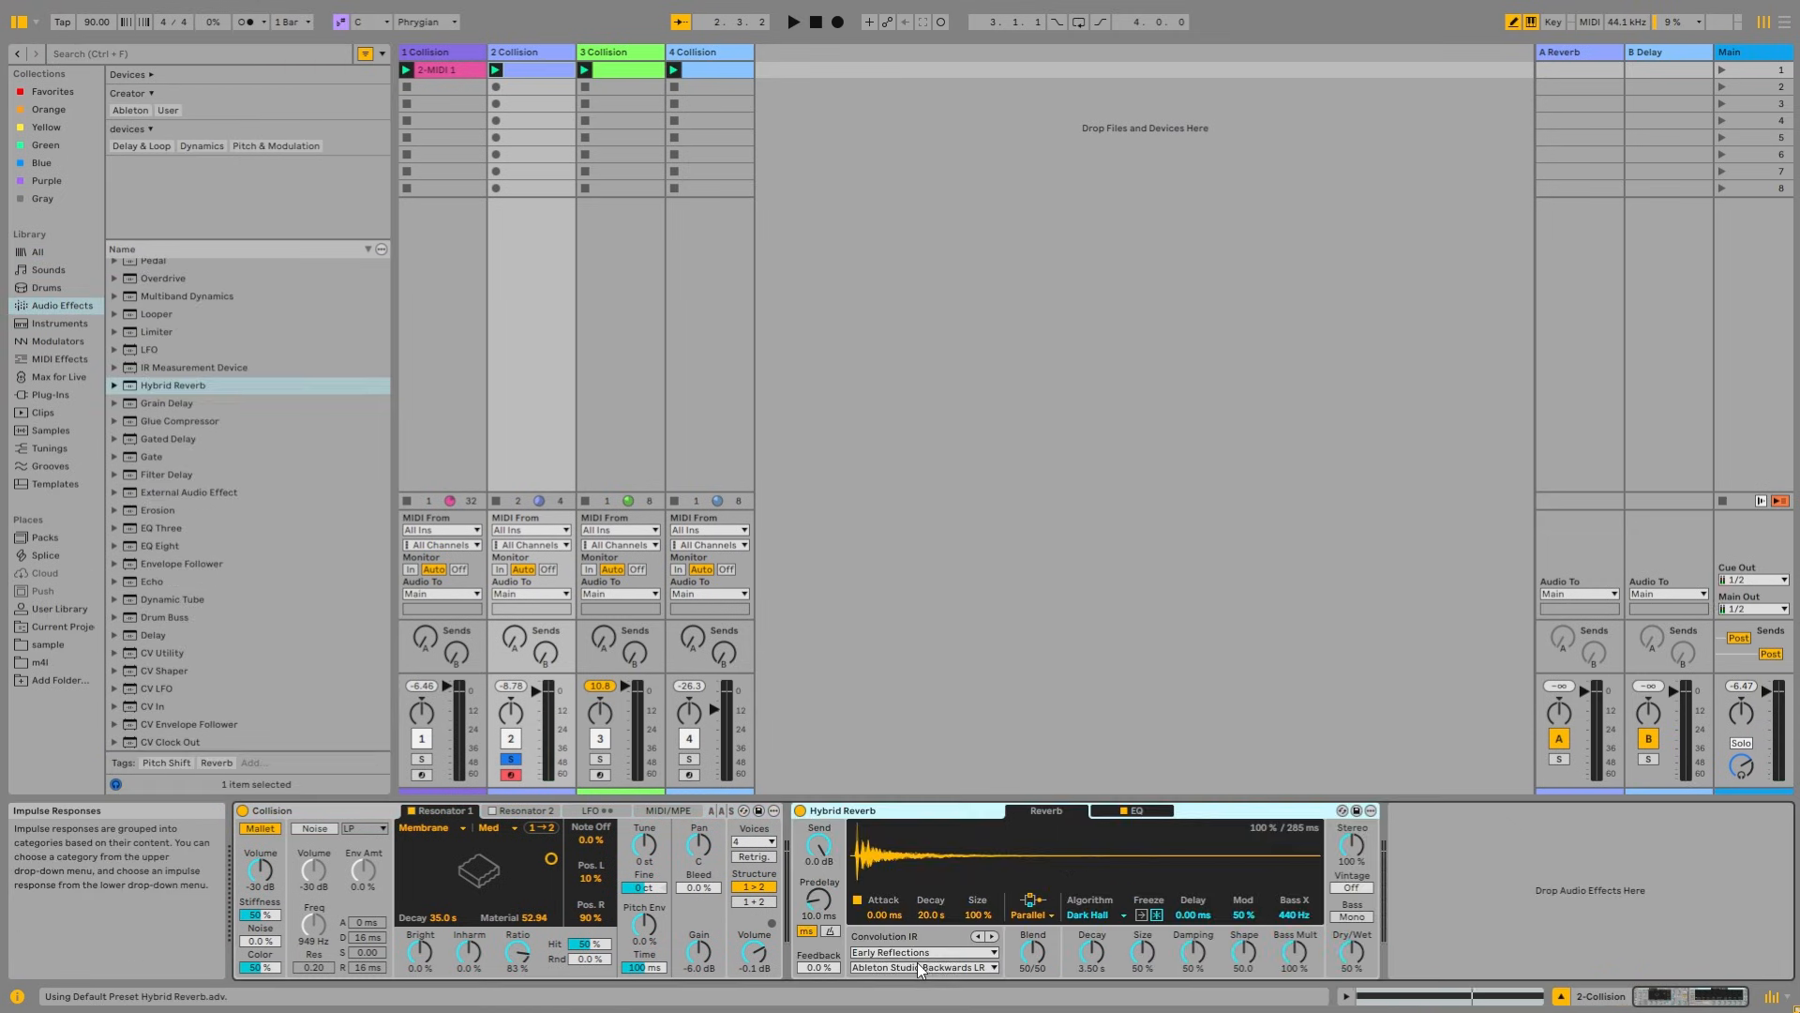
Step: Set Hybrid Reverb's decay to 5.01 s and damping to 62%, and adjust its dry/wet balance during playback
{"action": "key", "text": "space"}
{"action": "left_click_drag", "start_coordinate": [1351, 952], "coordinate": [1351, 942]}
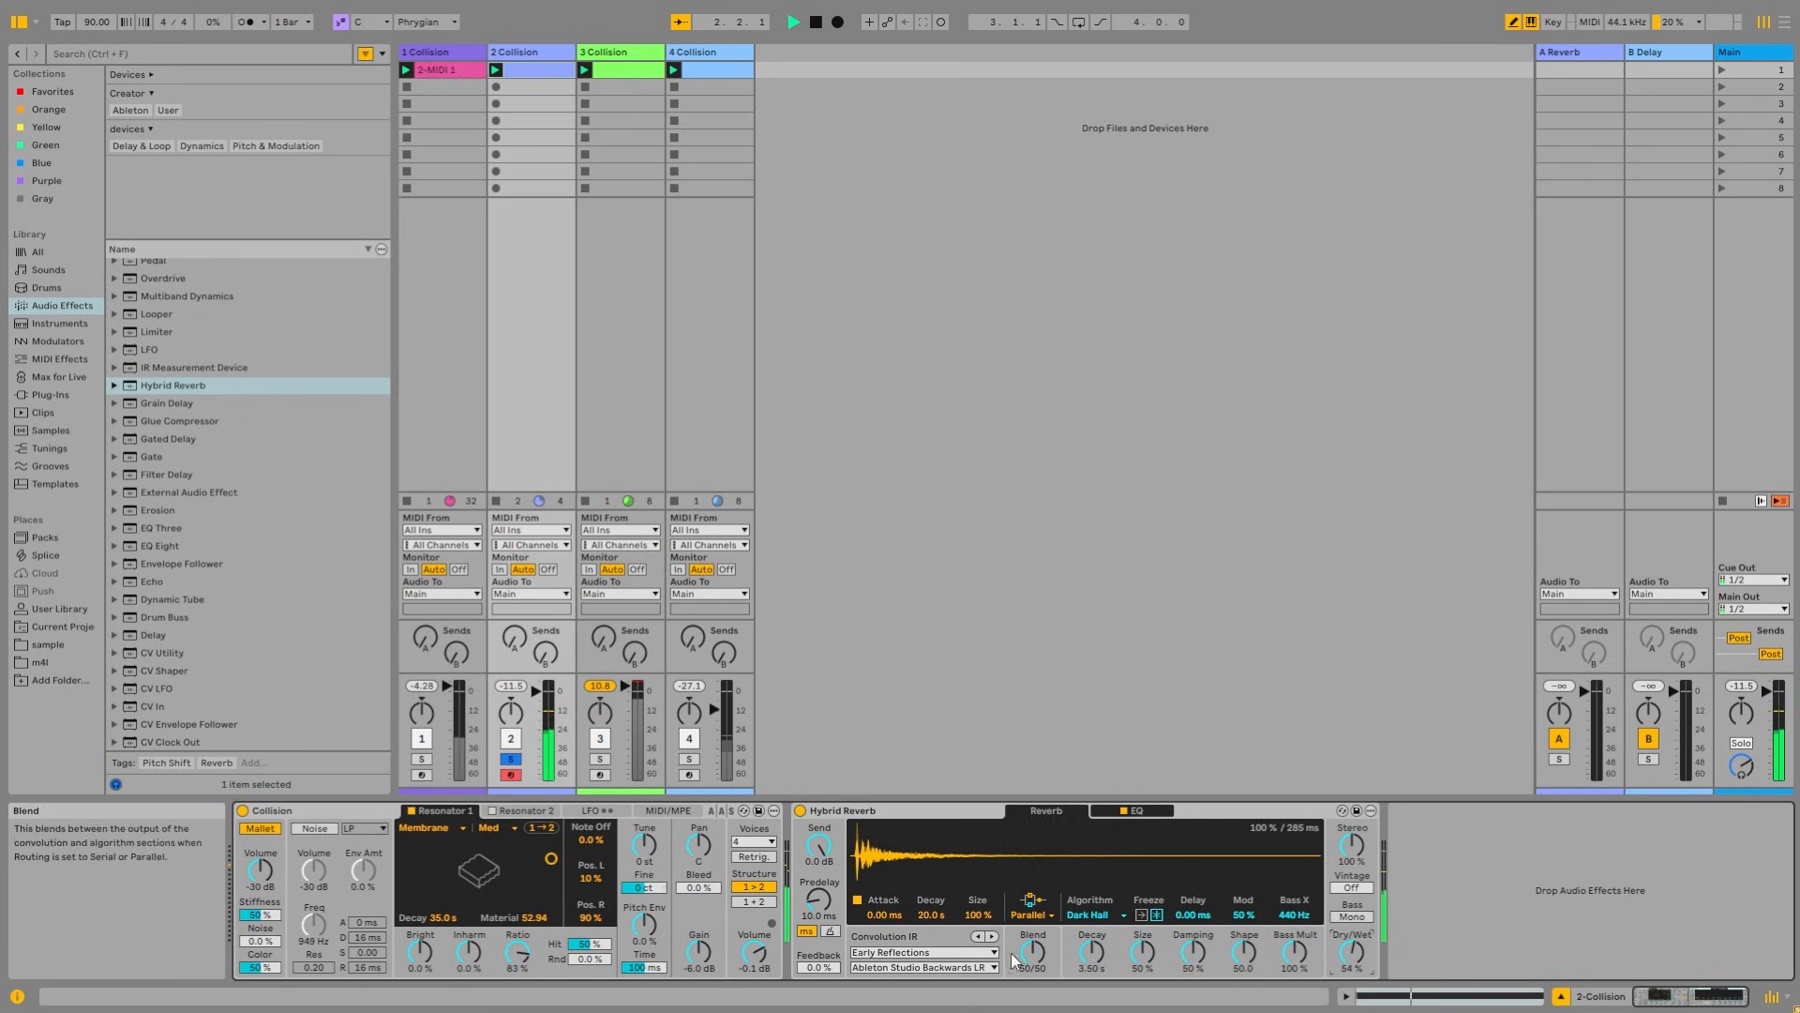
{"action": "left_click_drag", "start_coordinate": [1097, 960], "coordinate": [1097, 928]}
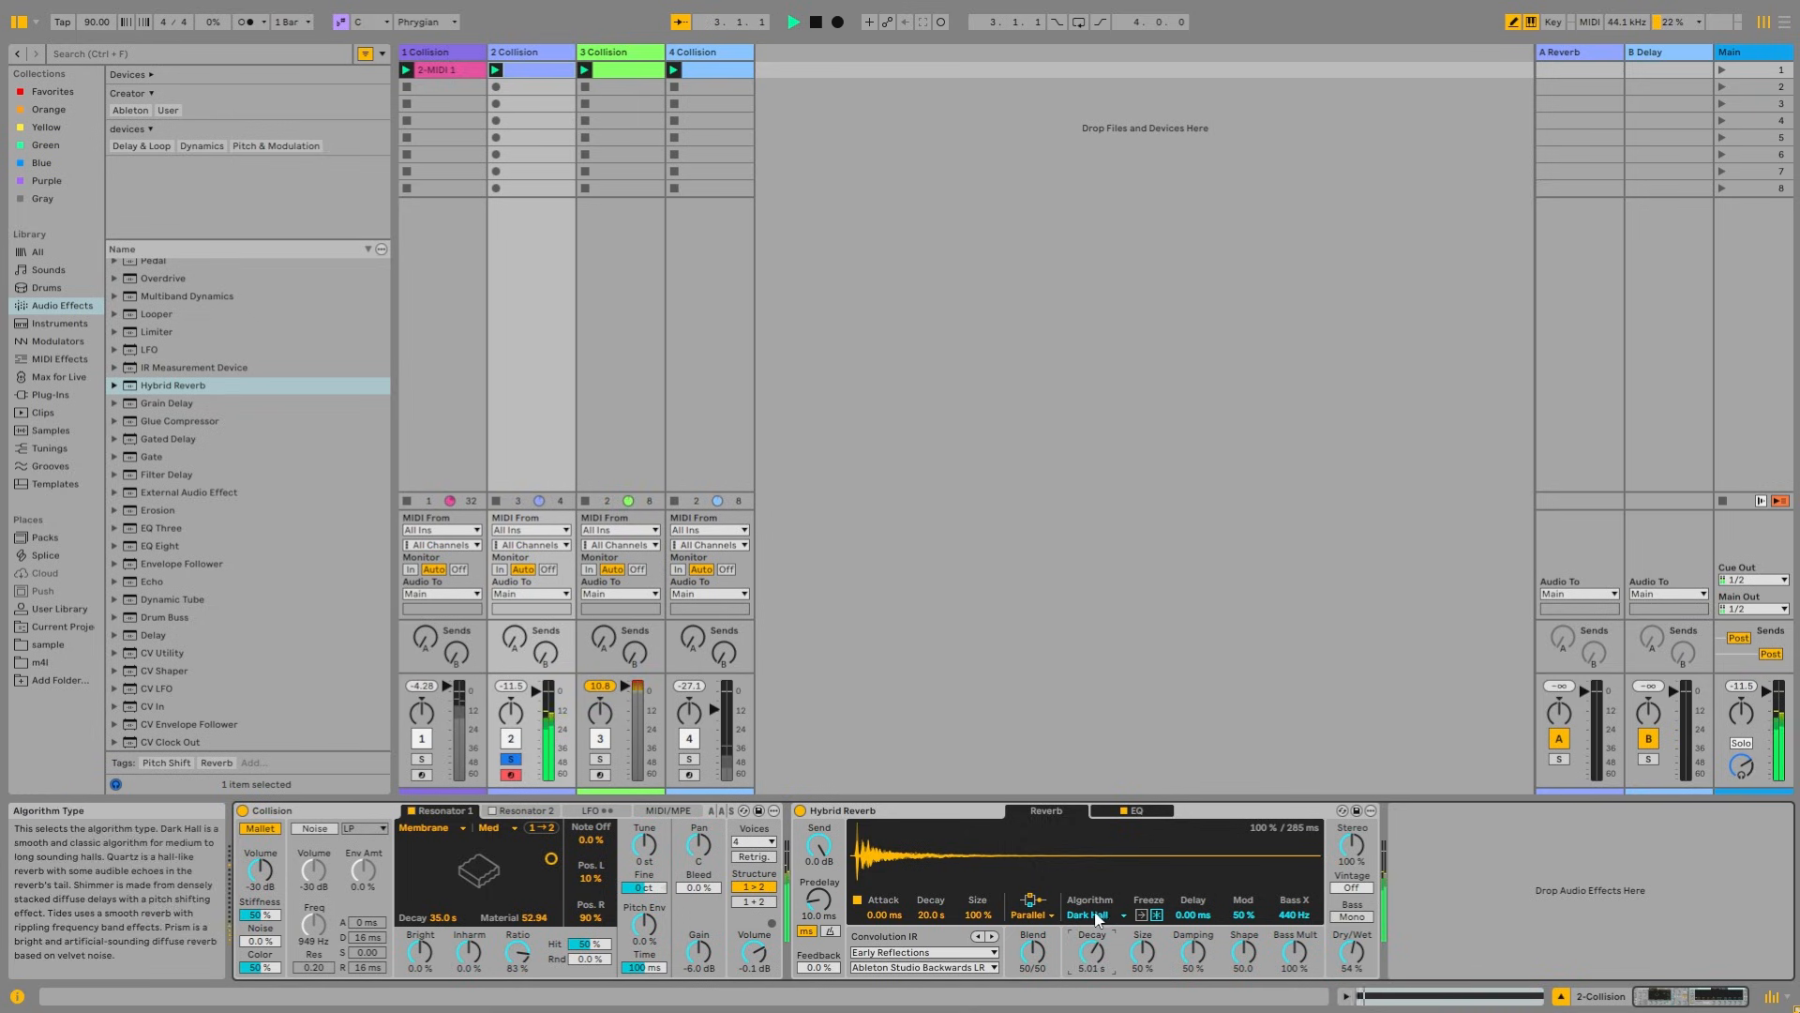
{"action": "left_click_drag", "start_coordinate": [1351, 951], "coordinate": [1351, 955]}
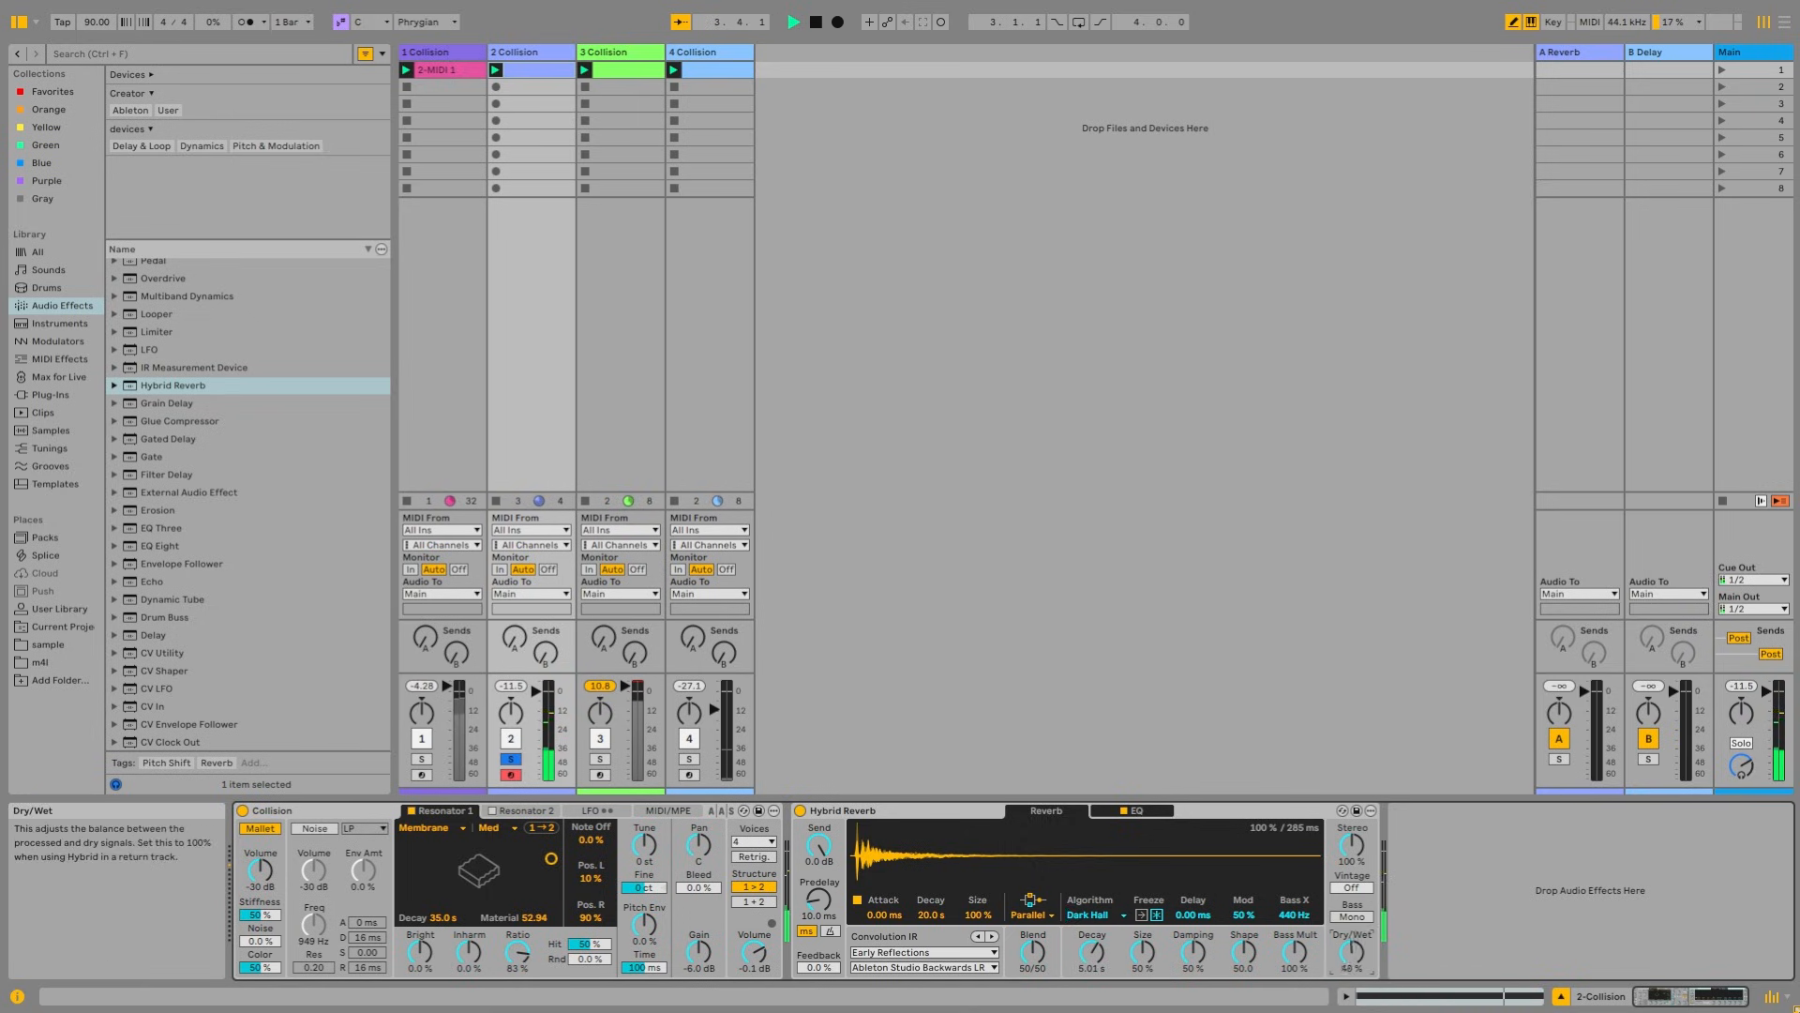
{"action": "left_click_drag", "start_coordinate": [1193, 952], "coordinate": [1192, 950]}
{"action": "left_click_drag", "start_coordinate": [1351, 952], "coordinate": [1351, 955]}
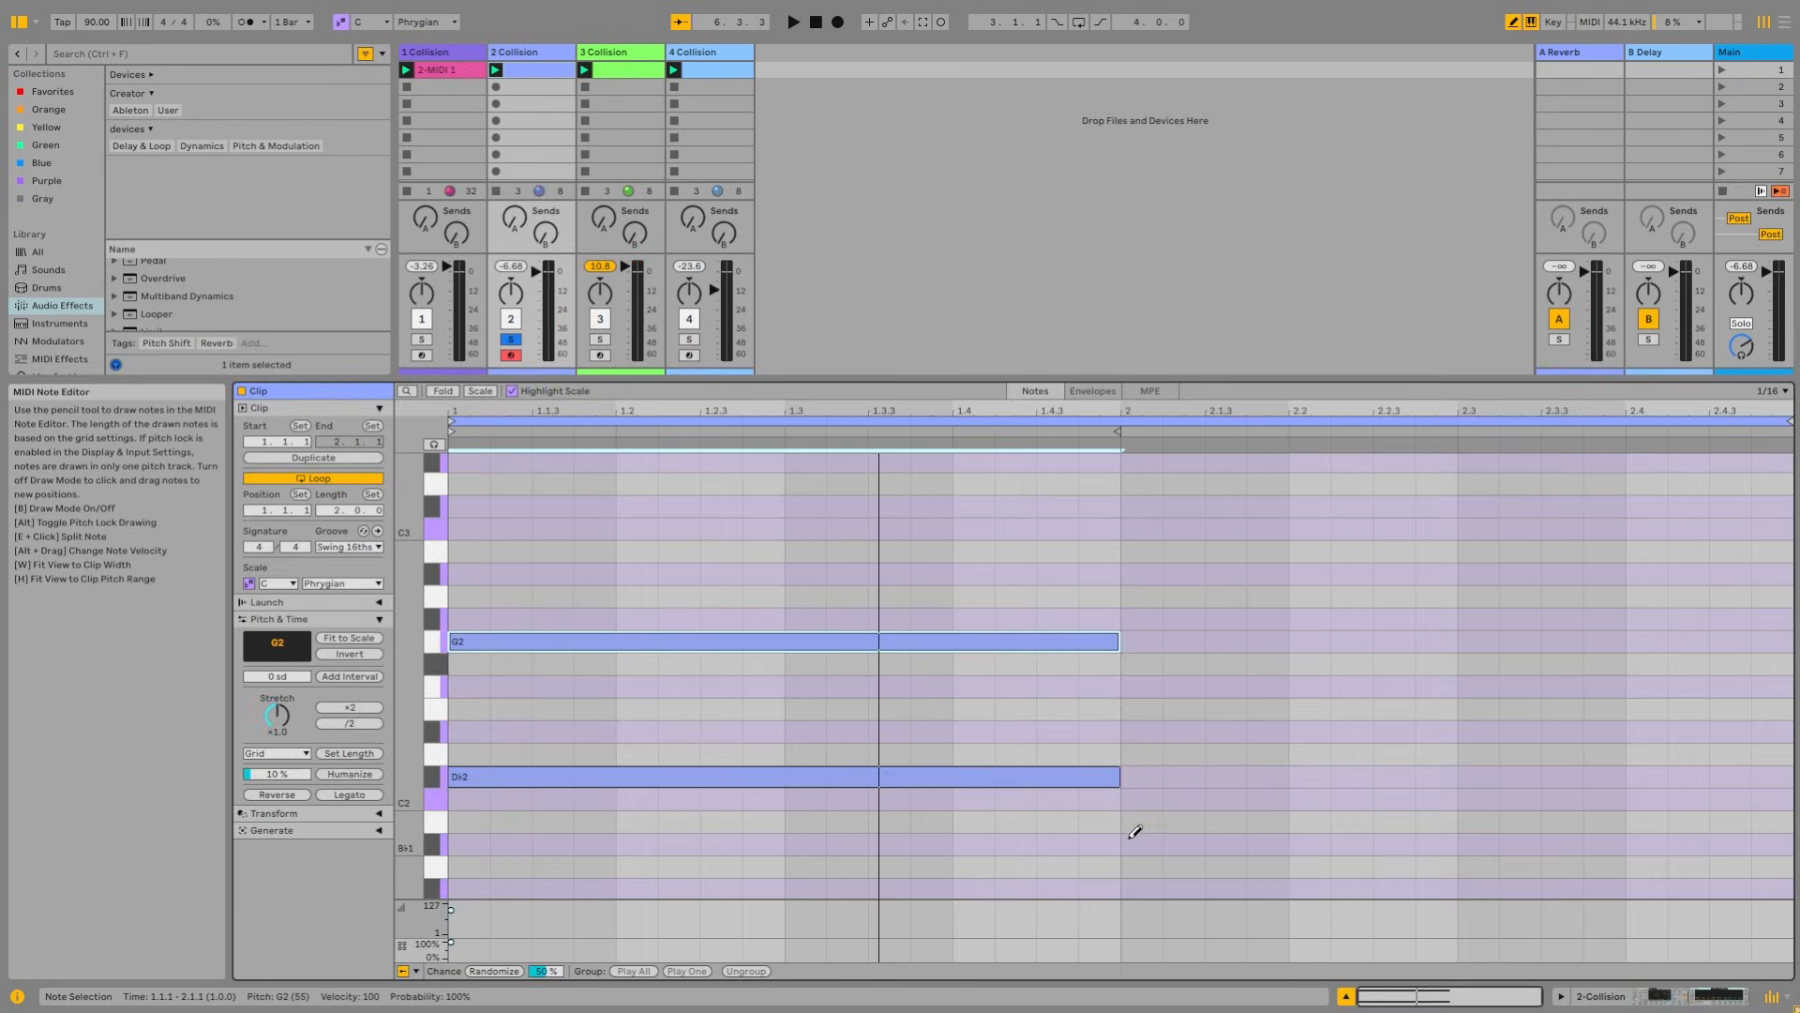
Step: Draw bar-long E♭2 and B♭2 notes in the second bar of the second track's clip
{"action": "left_click_drag", "start_coordinate": [1134, 842], "coordinate": [1782, 844]}
{"action": "left_click", "coordinate": [1164, 841]}
{"action": "left_click", "coordinate": [1139, 731]}
{"action": "left_click_drag", "start_coordinate": [1166, 731], "coordinate": [1791, 720]}
{"action": "left_click", "coordinate": [1138, 575]}
{"action": "left_click", "coordinate": [1152, 574]}
{"action": "left_click", "coordinate": [1152, 574]}
{"action": "left_click_drag", "start_coordinate": [1163, 574], "coordinate": [1789, 563]}
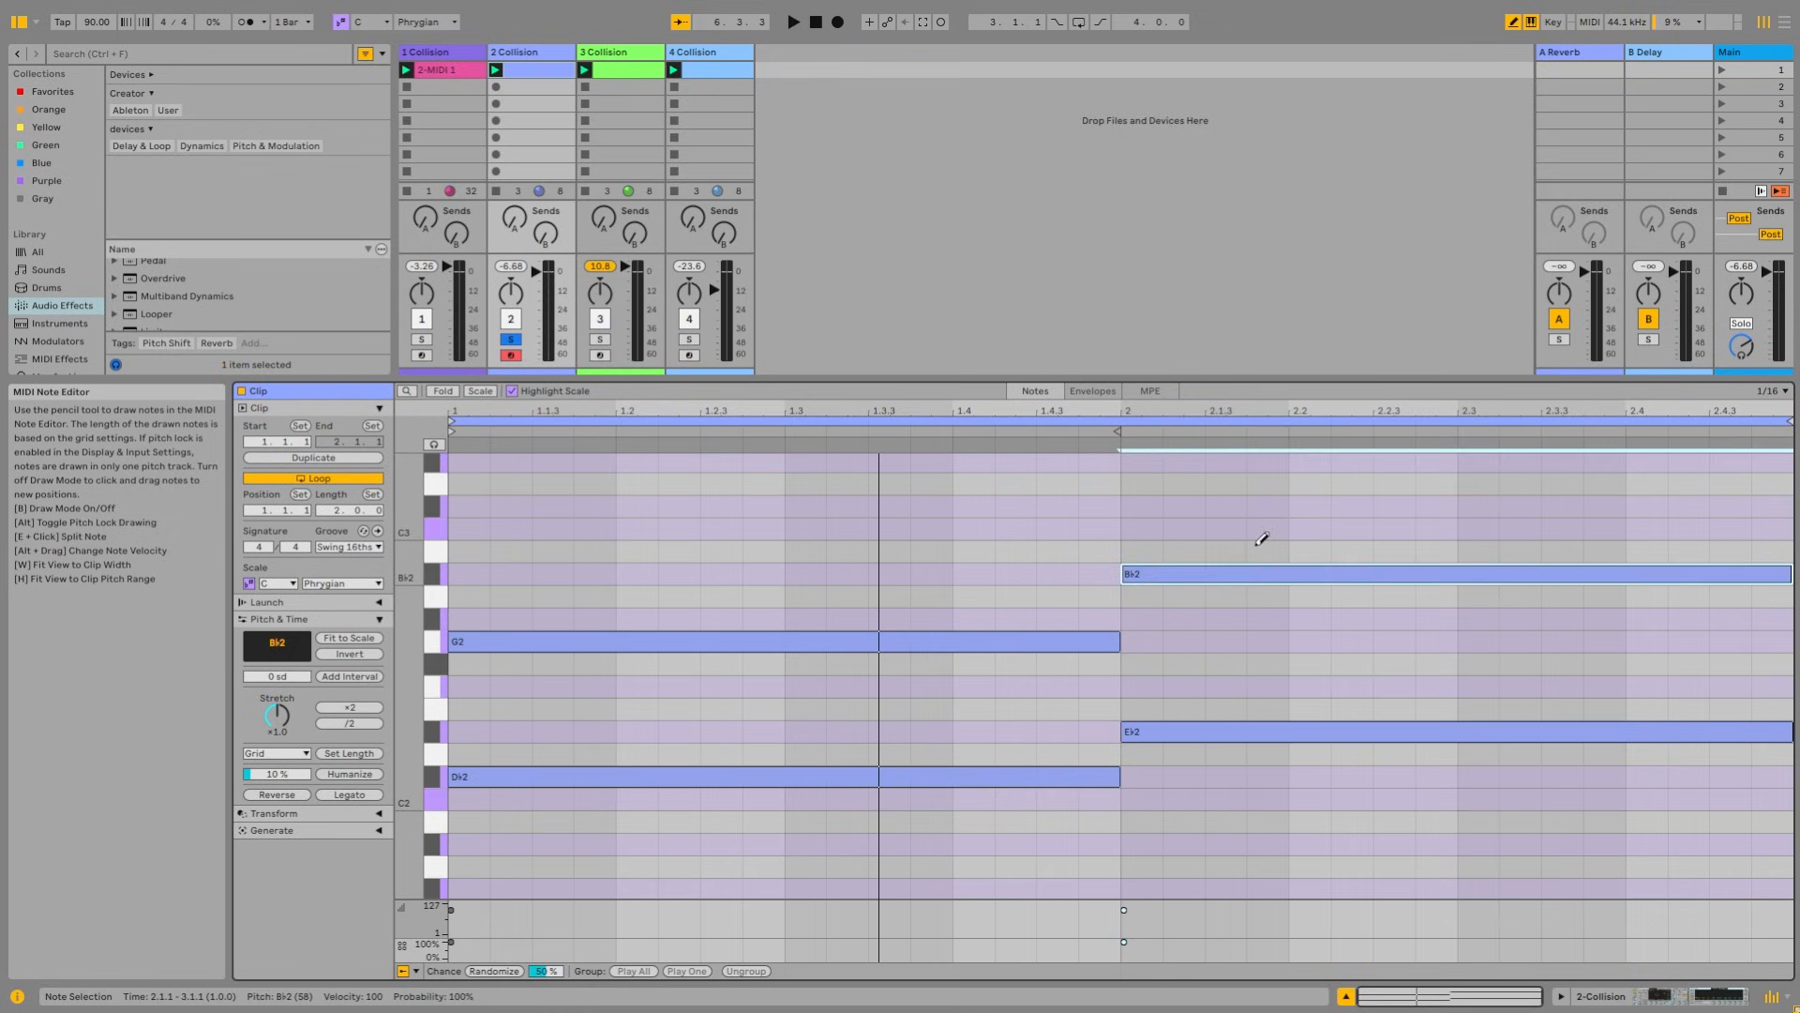
Step: Launch the second track's clip and transpose all its notes up one octave
{"action": "left_click", "coordinate": [495, 70]}
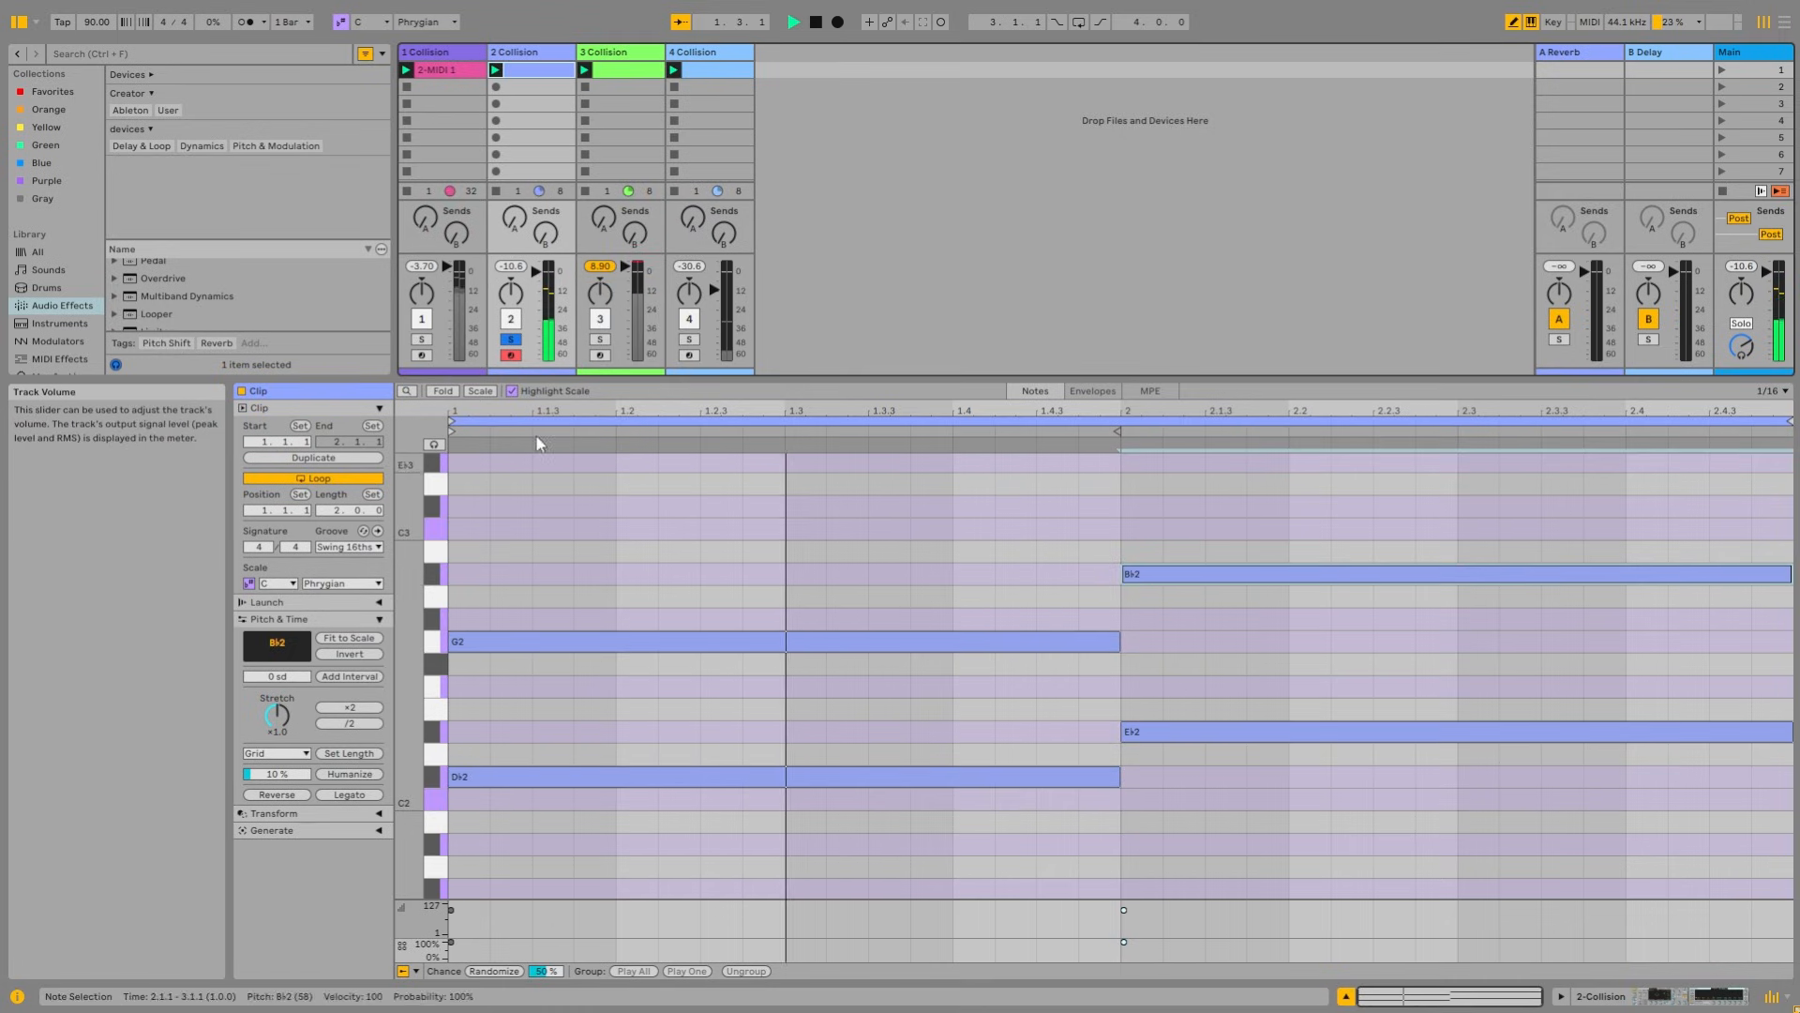
{"action": "left_click_drag", "start_coordinate": [572, 448], "coordinate": [1418, 853]}
{"action": "key", "text": "ctrl+a"}
{"action": "key", "text": "b"}
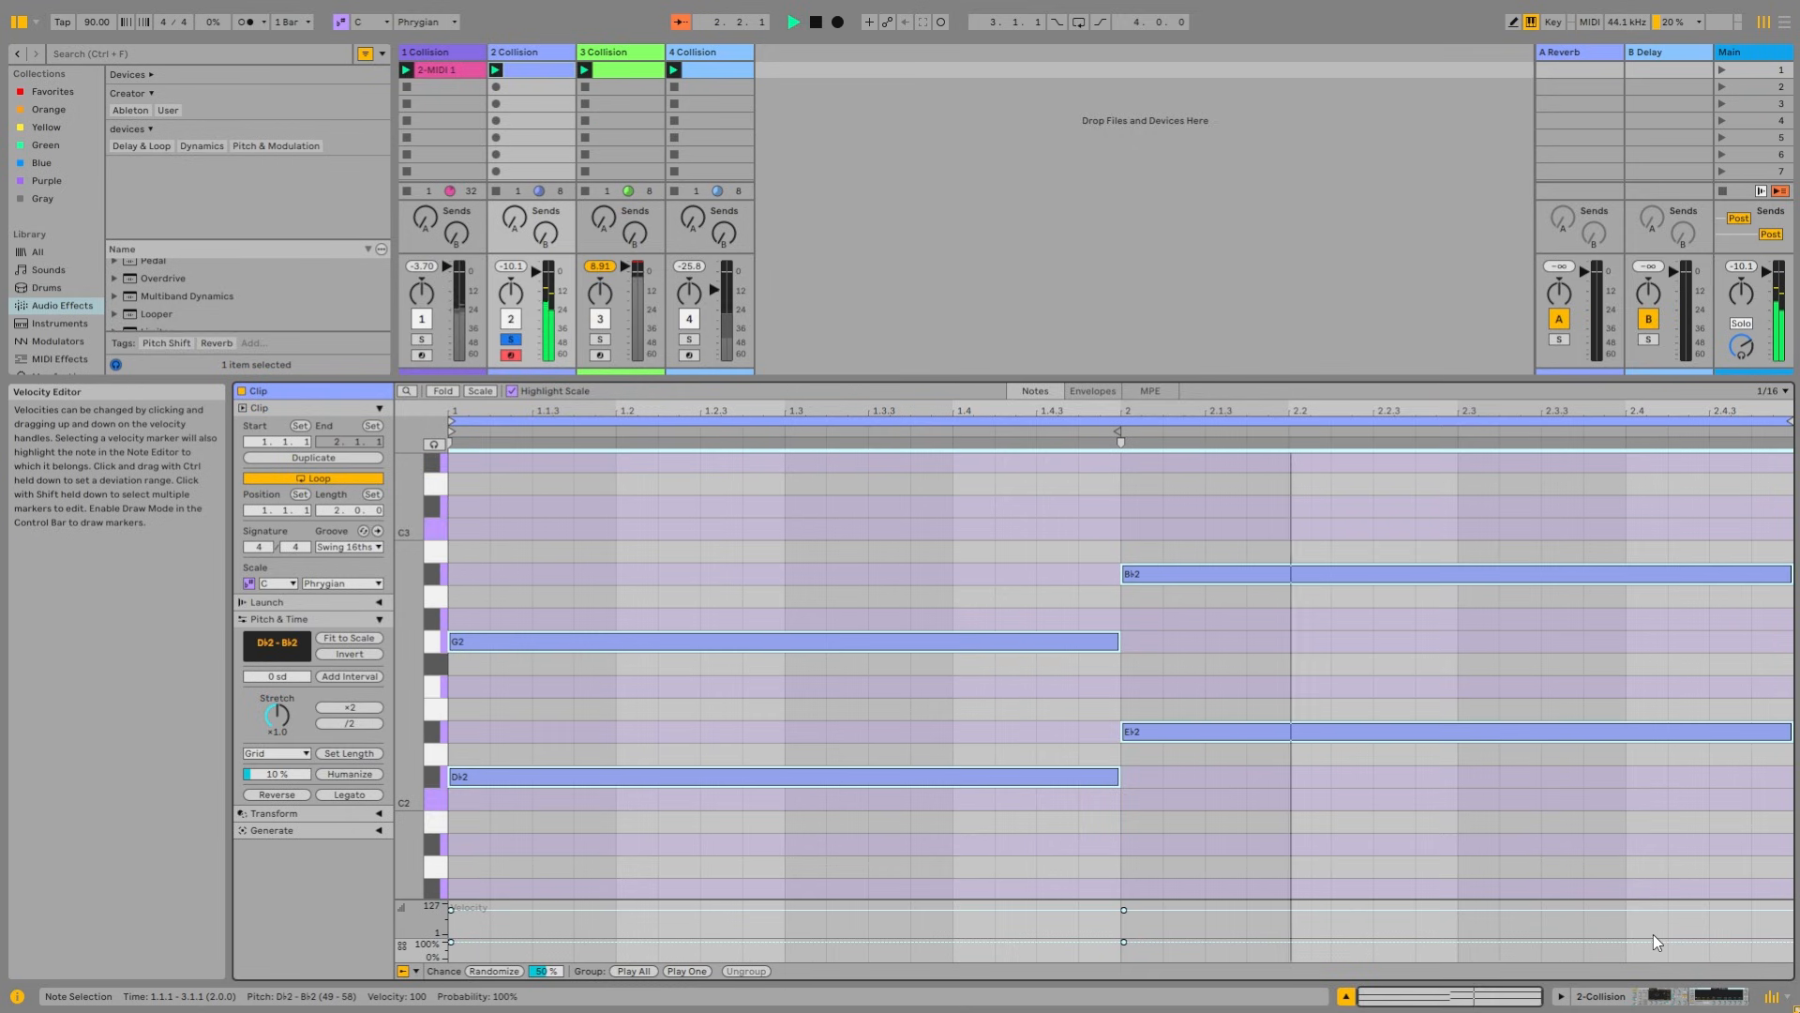
{"action": "key", "text": "shift+Up"}
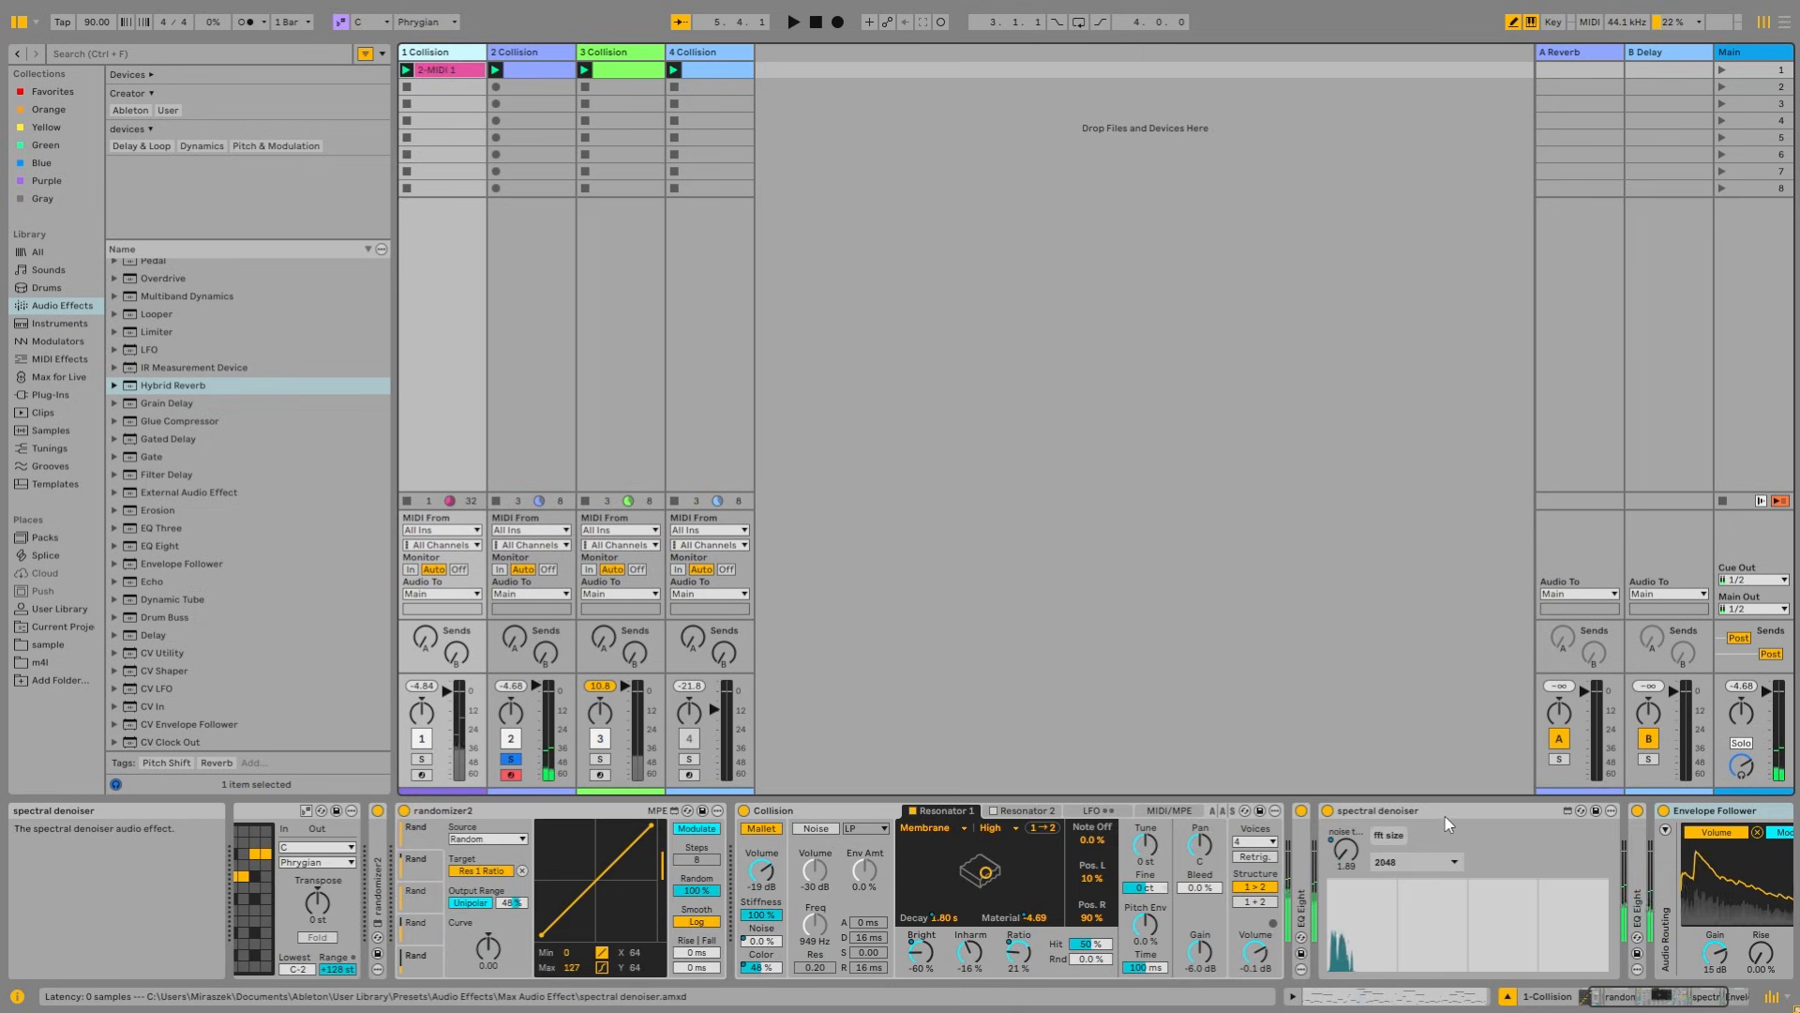
Step: Copy the first track's spectral denoiser after Hybrid Reverb on the second track, and add EQ Eight behind it
{"action": "left_click", "coordinate": [531, 58]}
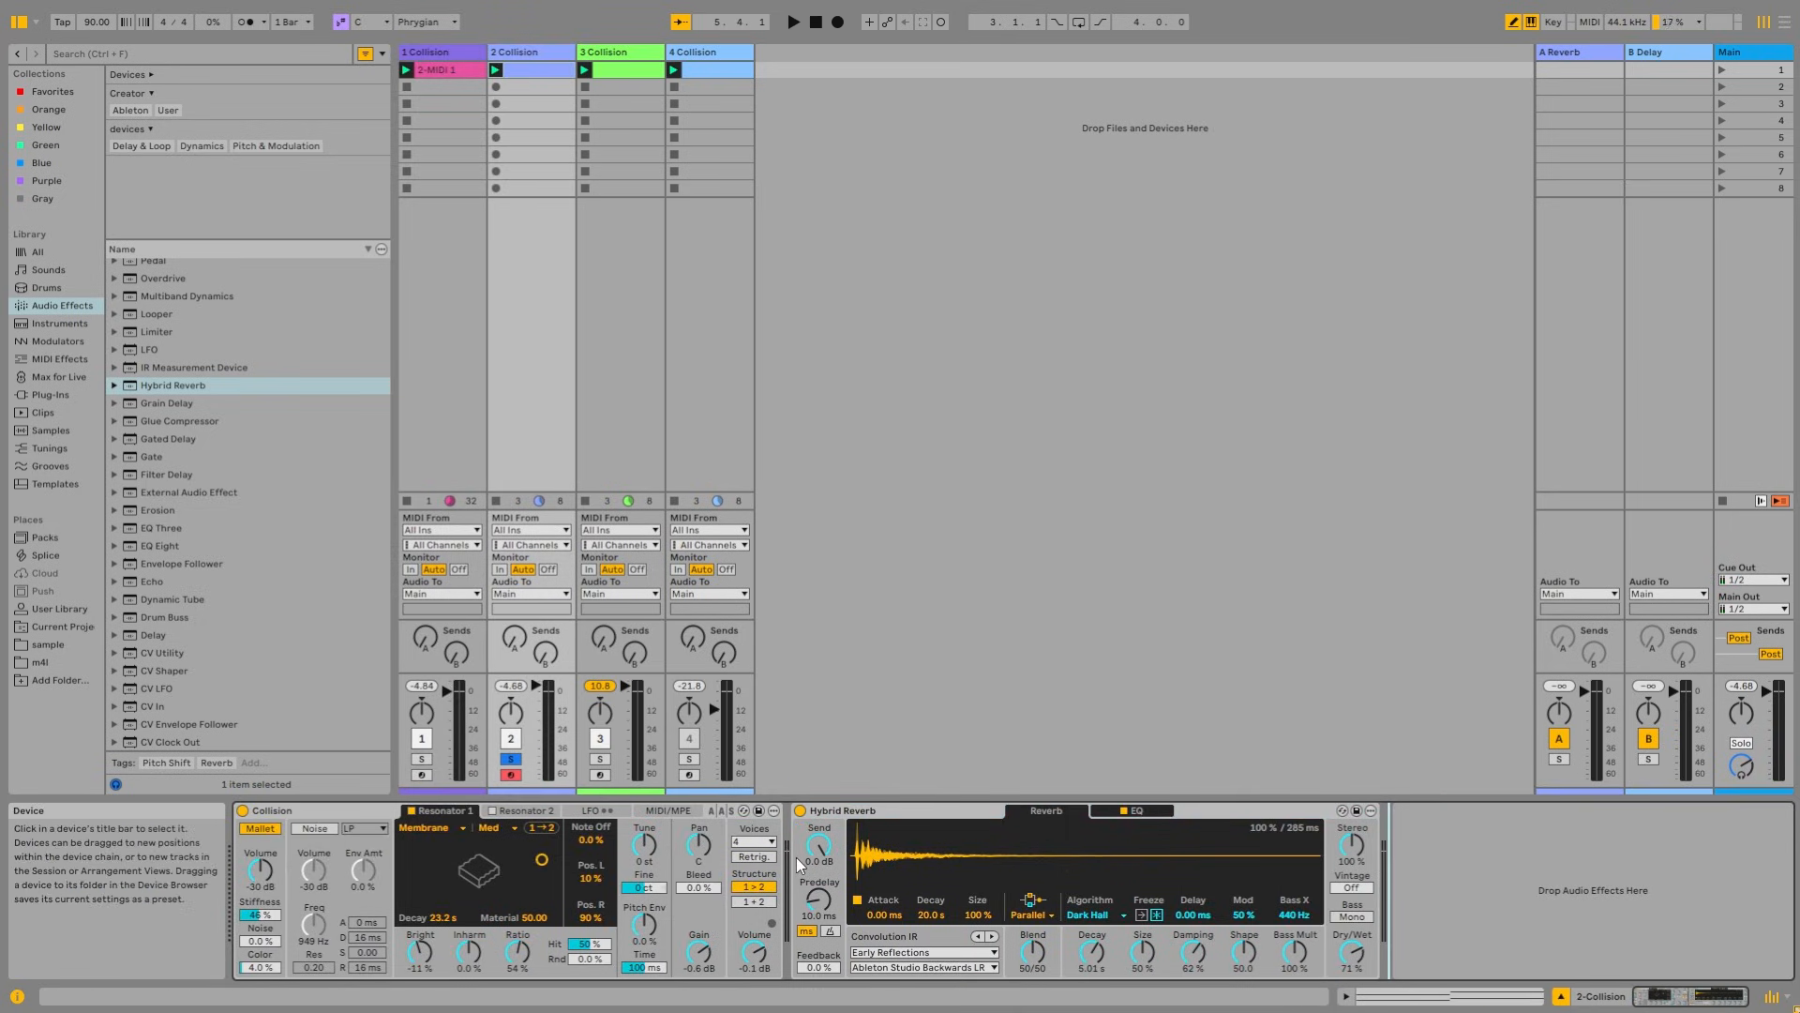
{"action": "key", "text": "ctrl+v"}
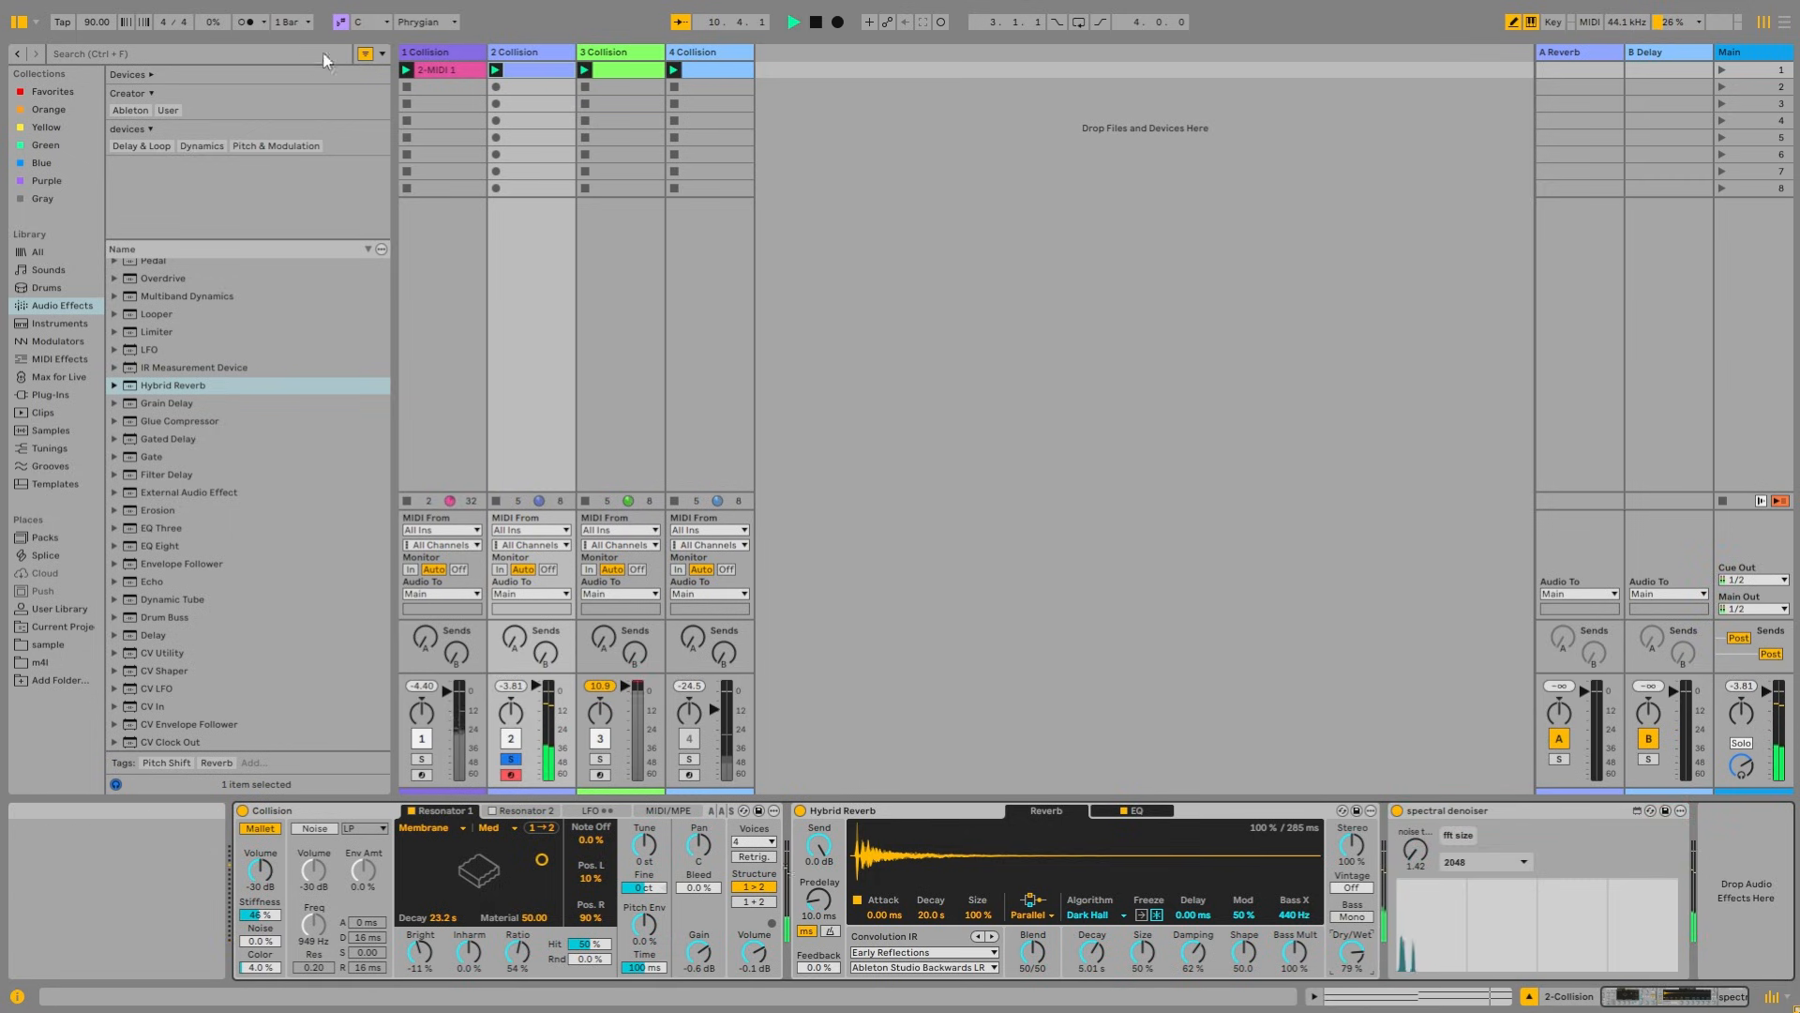
{"action": "scroll", "coordinate": [221, 520], "scroll_direction": "down", "scroll_amount": 3}
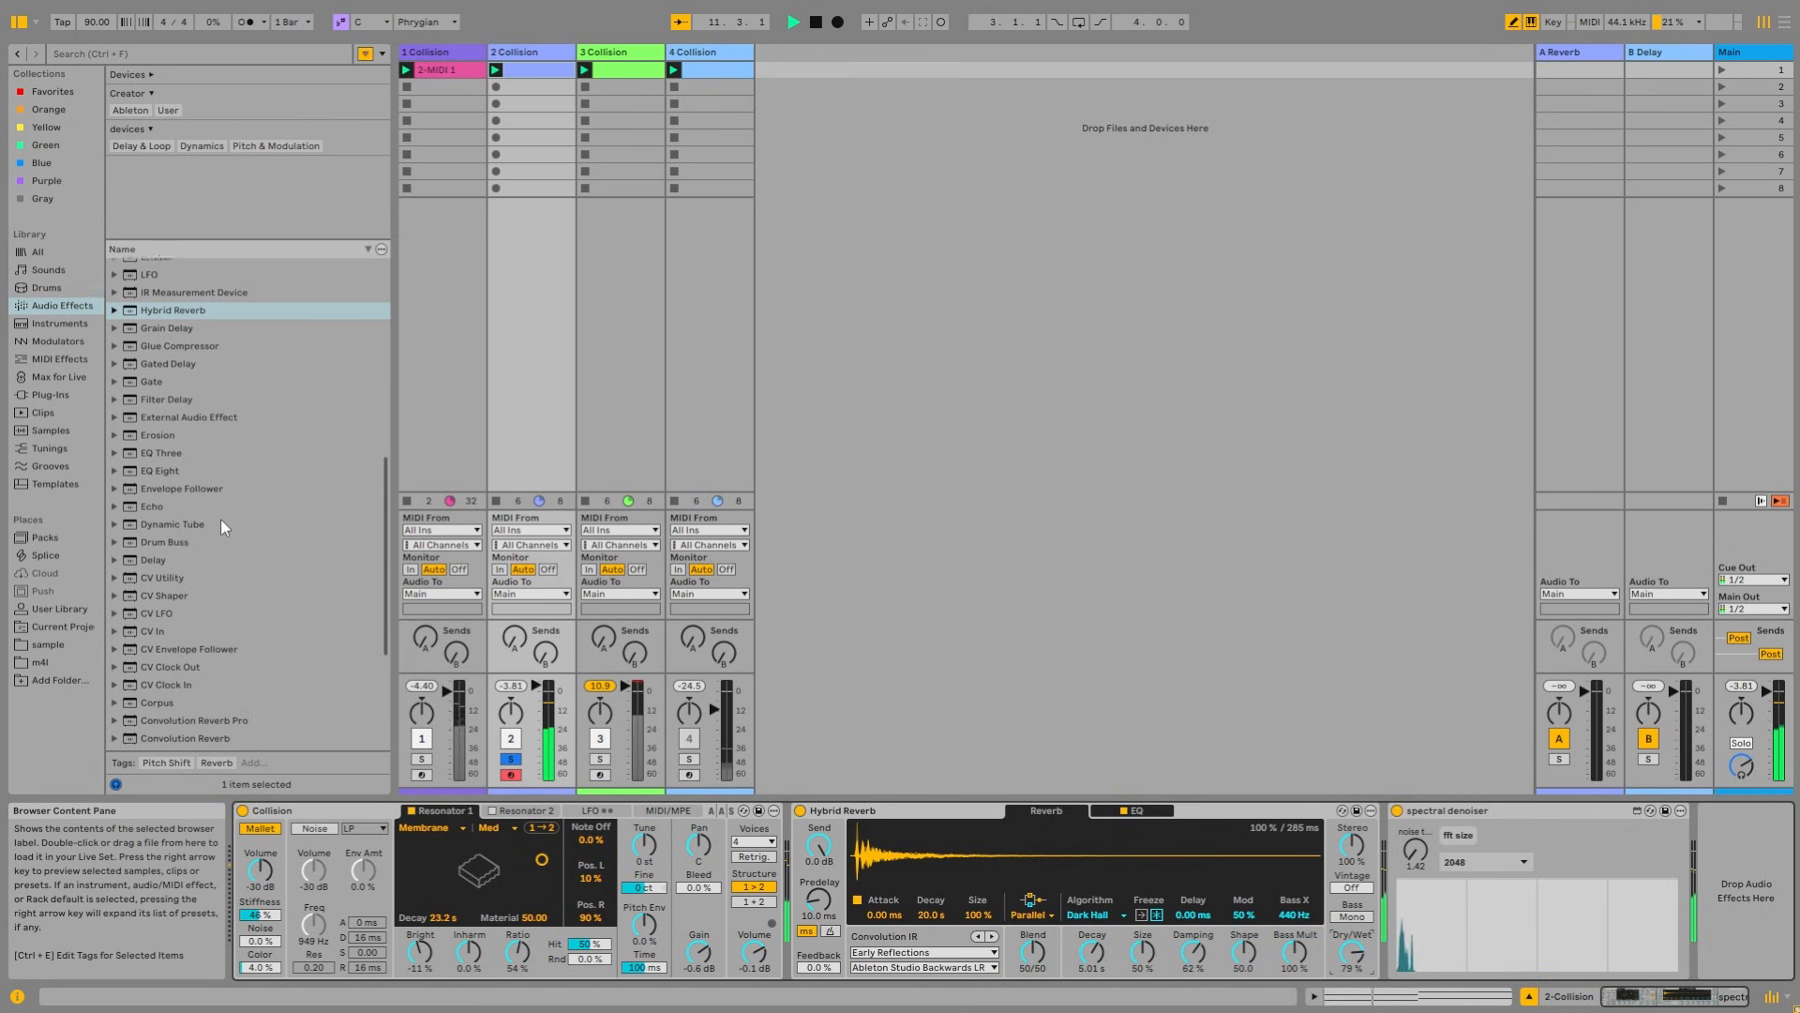
{"action": "scroll", "coordinate": [178, 511], "scroll_direction": "up", "scroll_amount": 10}
{"action": "key", "text": "space"}
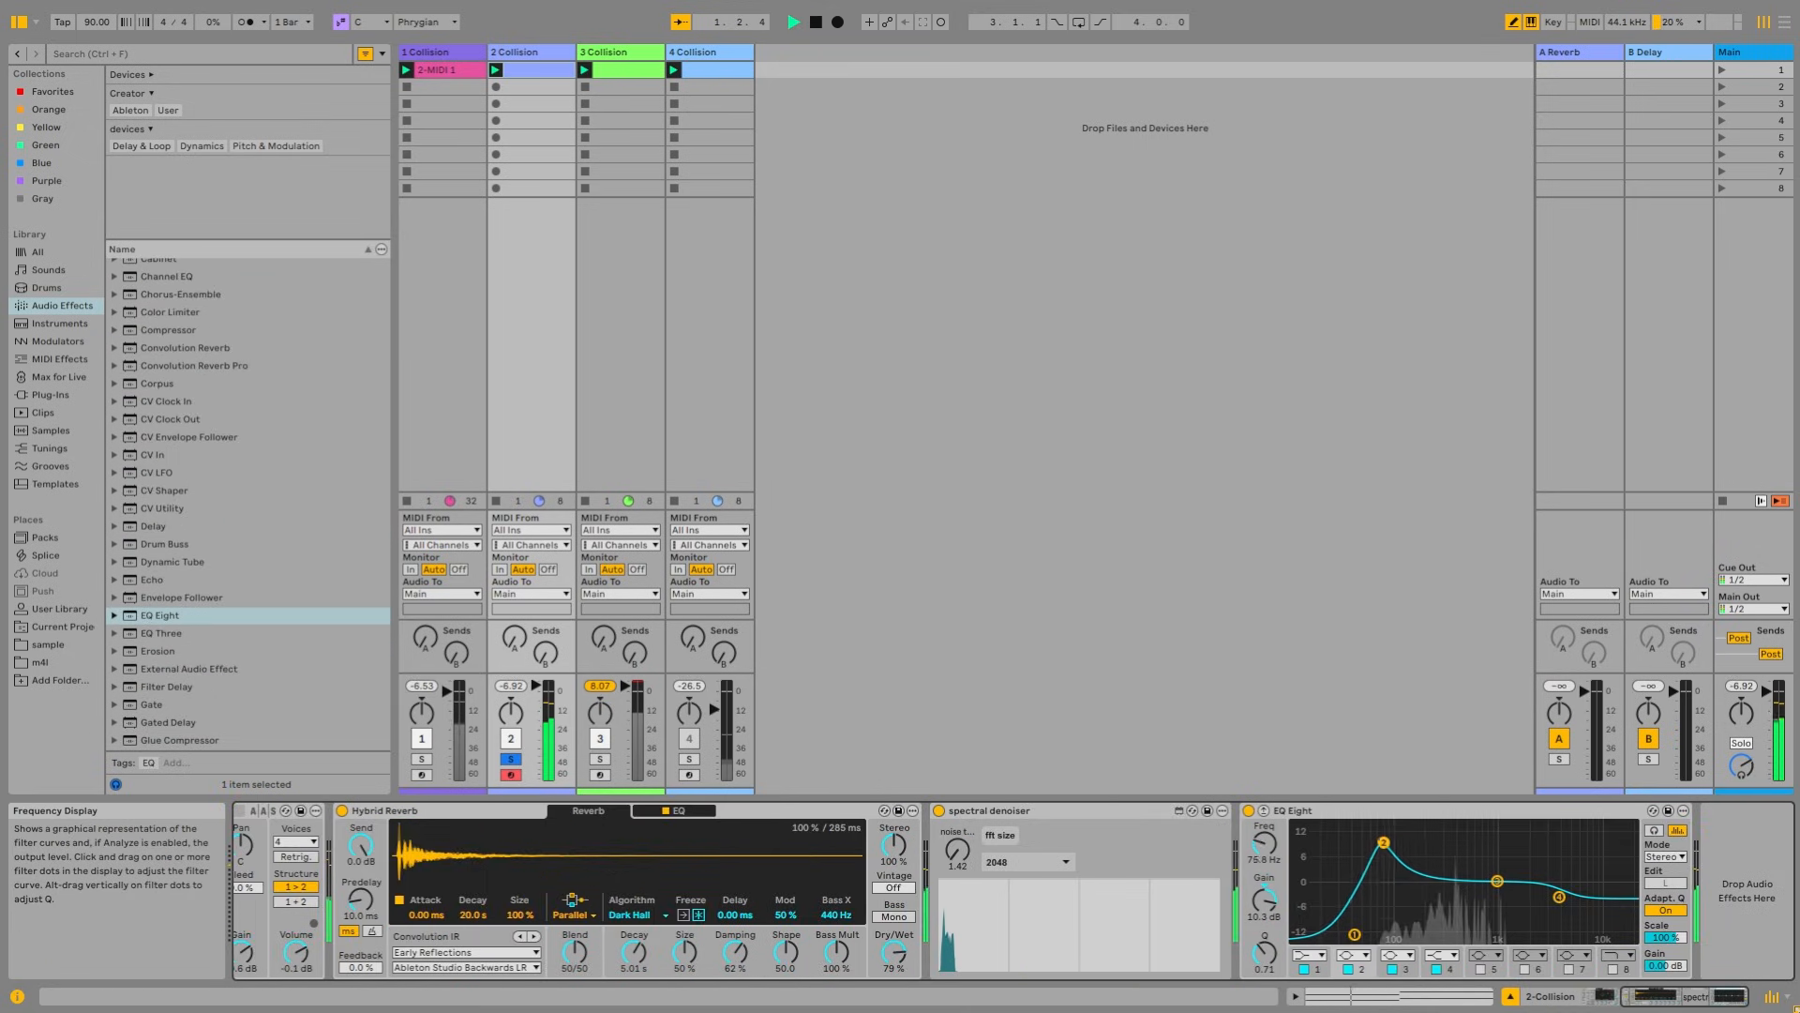
Step: Lower the EQ Eight bands in frequency, with the third at 599 Hz, and set the denoiser's noise threshold to 0.47
{"action": "left_click_drag", "start_coordinate": [1354, 934], "coordinate": [1343, 934]}
{"action": "left_click_drag", "start_coordinate": [1379, 846], "coordinate": [1379, 843]}
{"action": "mouse_move", "coordinate": [1497, 881]}
{"action": "left_mouse_down"}
{"action": "mouse_move", "coordinate": [1480, 862]}
{"action": "mouse_move", "coordinate": [1556, 896]}
{"action": "mouse_move", "coordinate": [1472, 874]}
{"action": "mouse_move", "coordinate": [1528, 908]}
{"action": "mouse_move", "coordinate": [1475, 882]}
{"action": "left_mouse_up"}
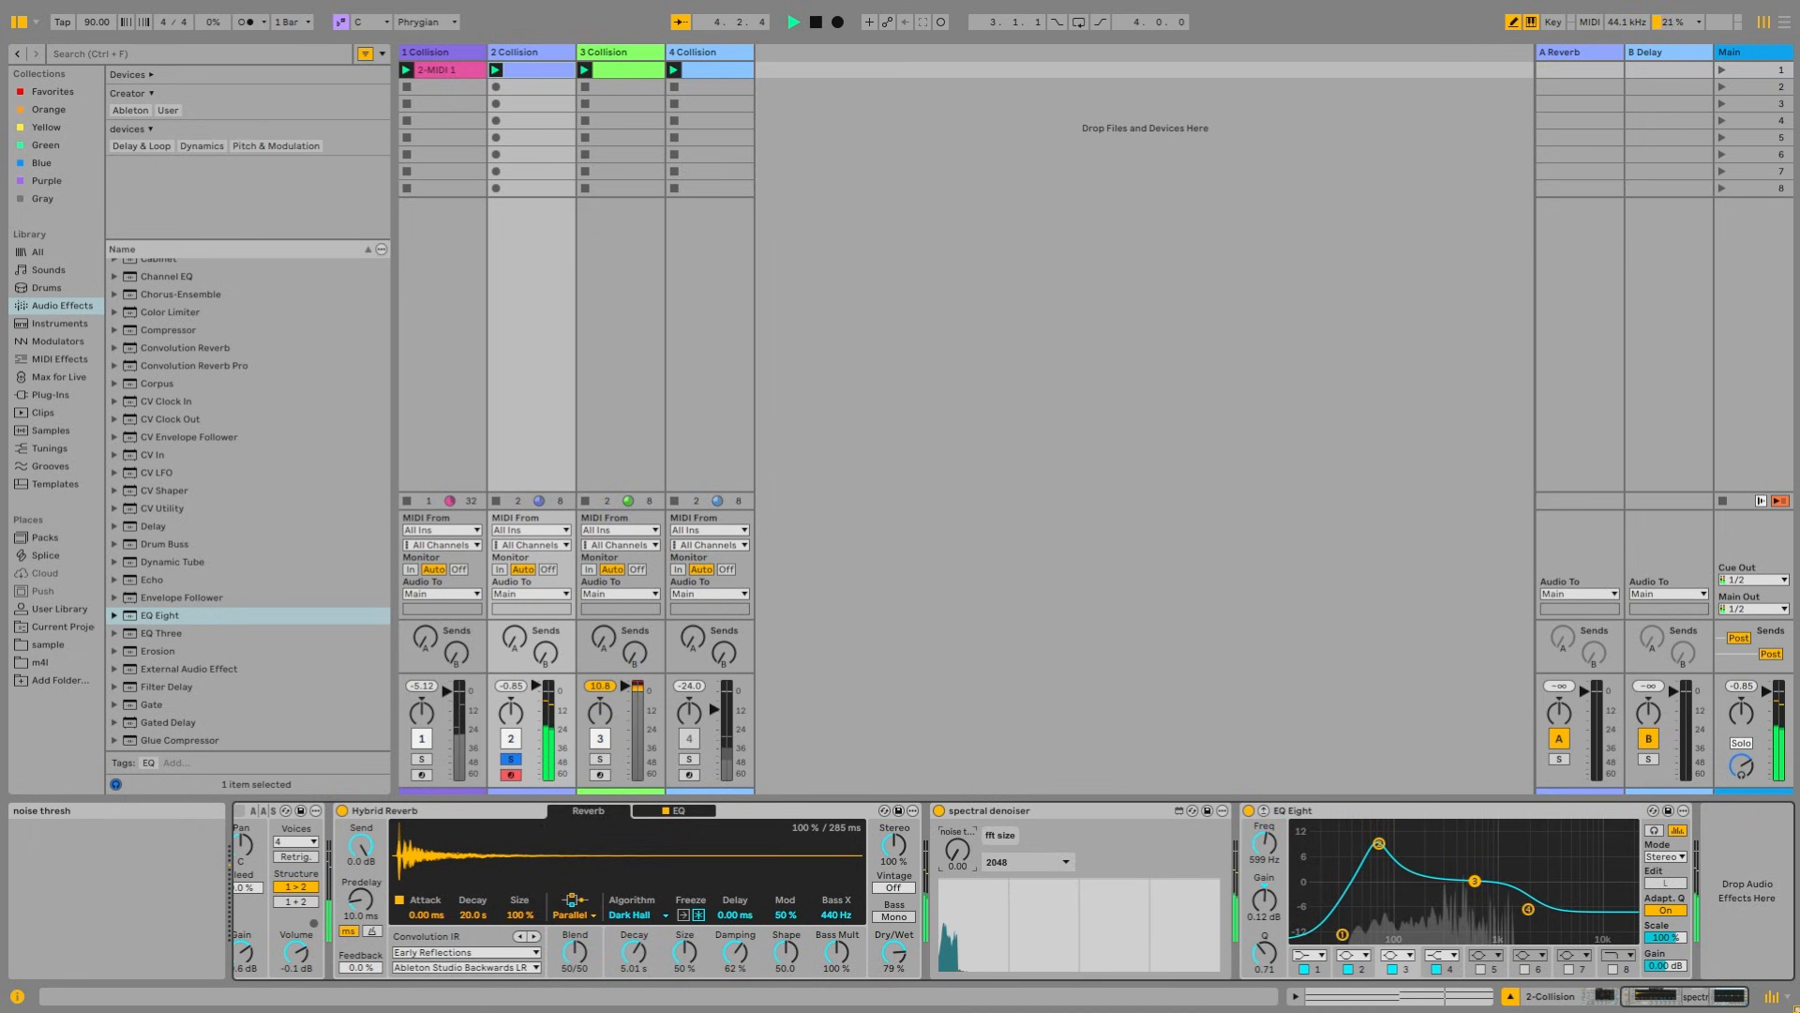
{"action": "left_click_drag", "start_coordinate": [958, 851], "coordinate": [958, 797]}
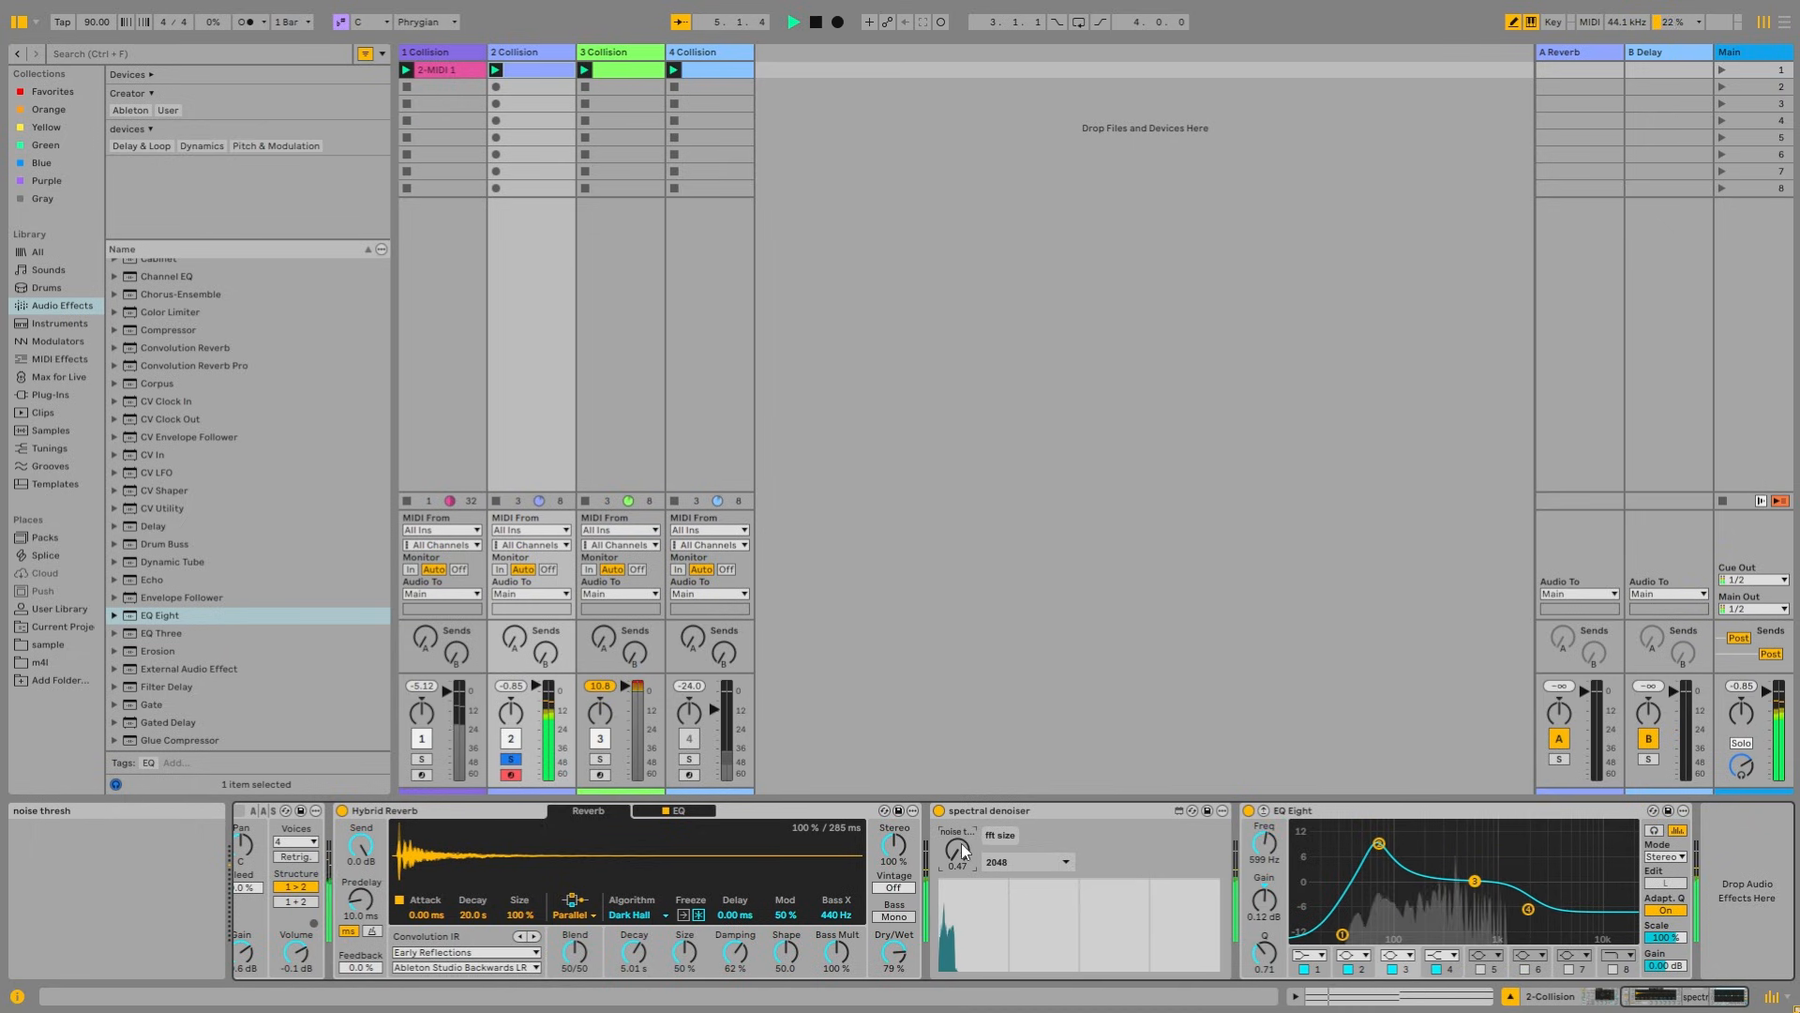
Step: Unsolo the second track to hear it in the full mix, and solo it again
{"action": "left_click", "coordinate": [511, 759]}
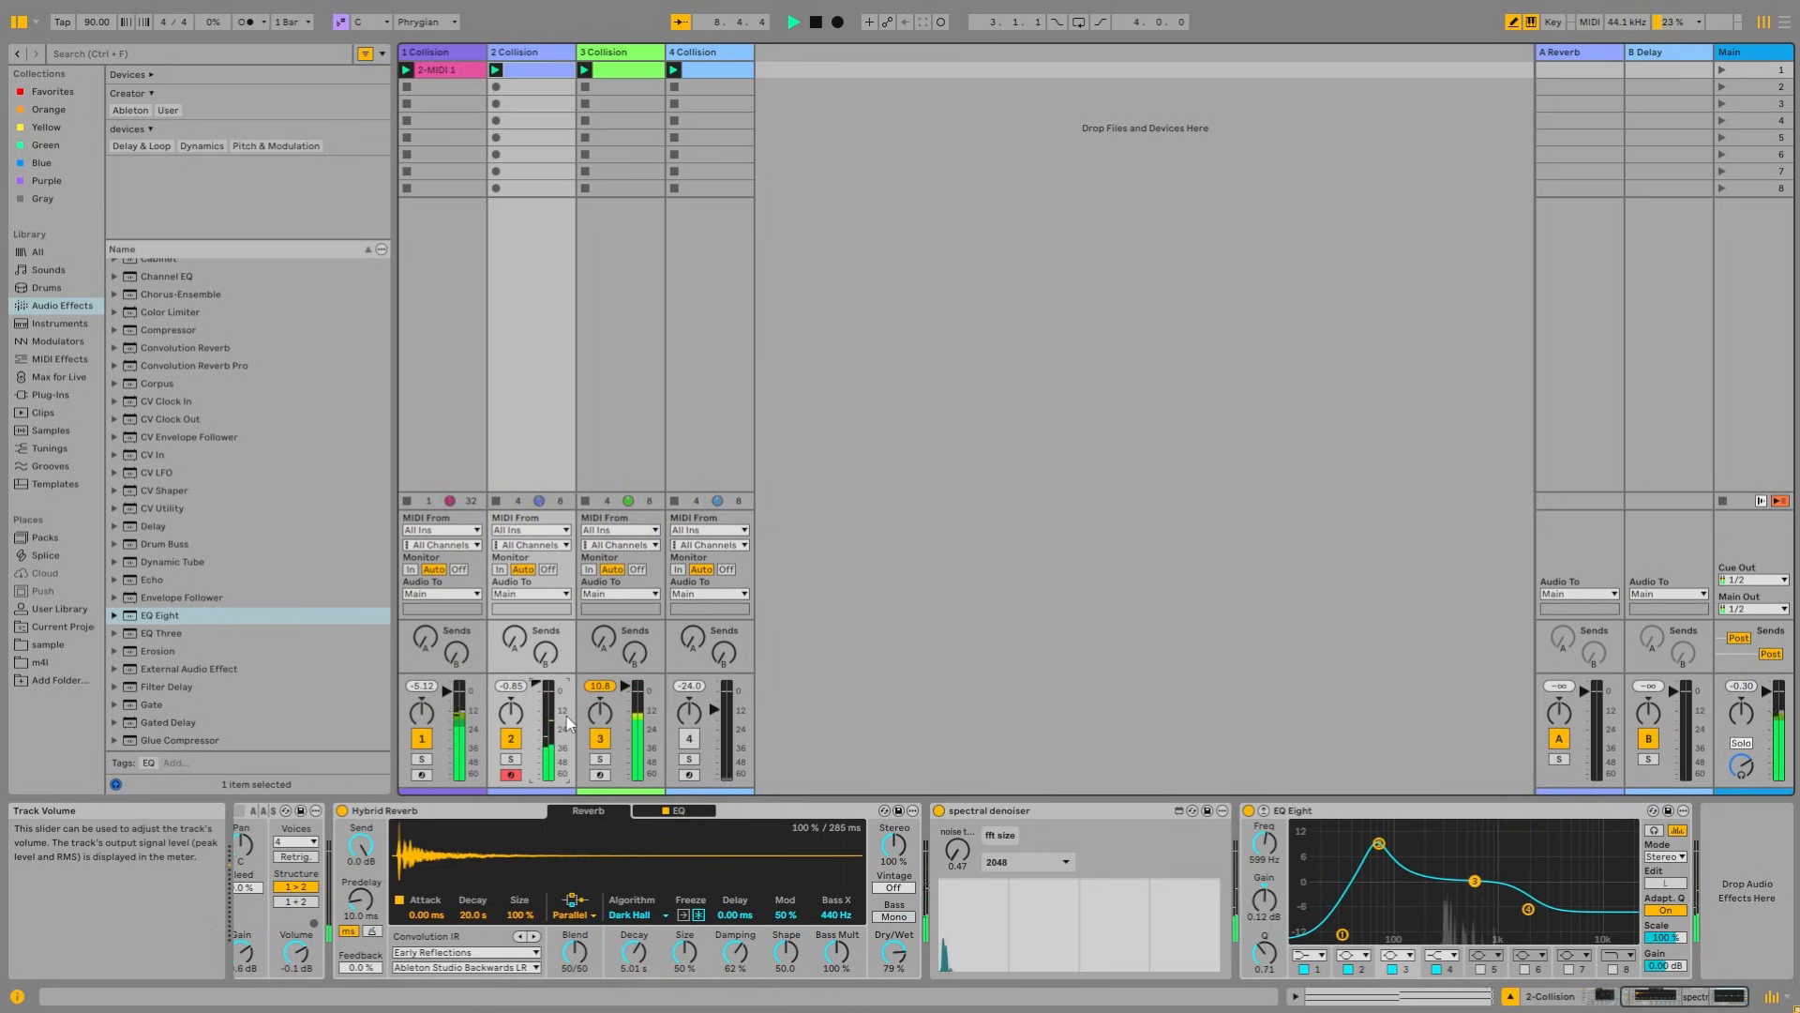
{"action": "key", "text": "space"}
{"action": "left_click", "coordinate": [516, 760]}
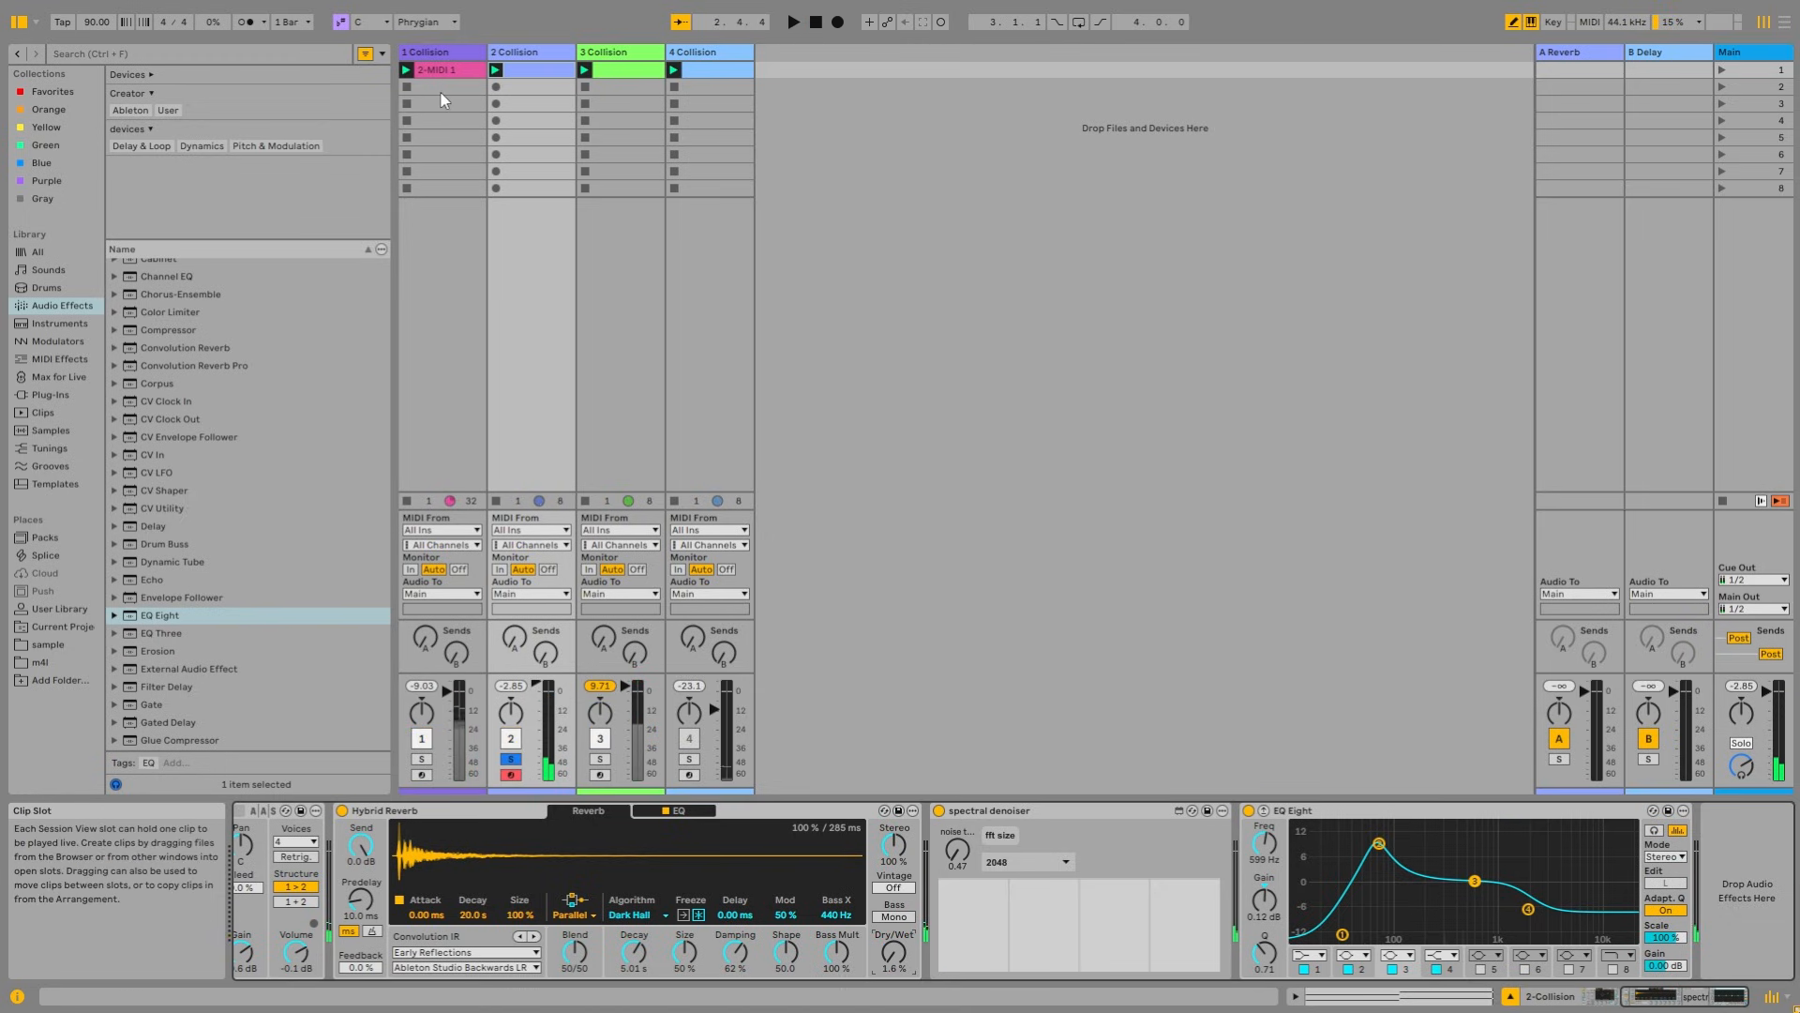
Step: Map the first track's Envelope Follower to the Dry/Wet of Hybrid Reverb on the second track
{"action": "left_click", "coordinate": [454, 49]}
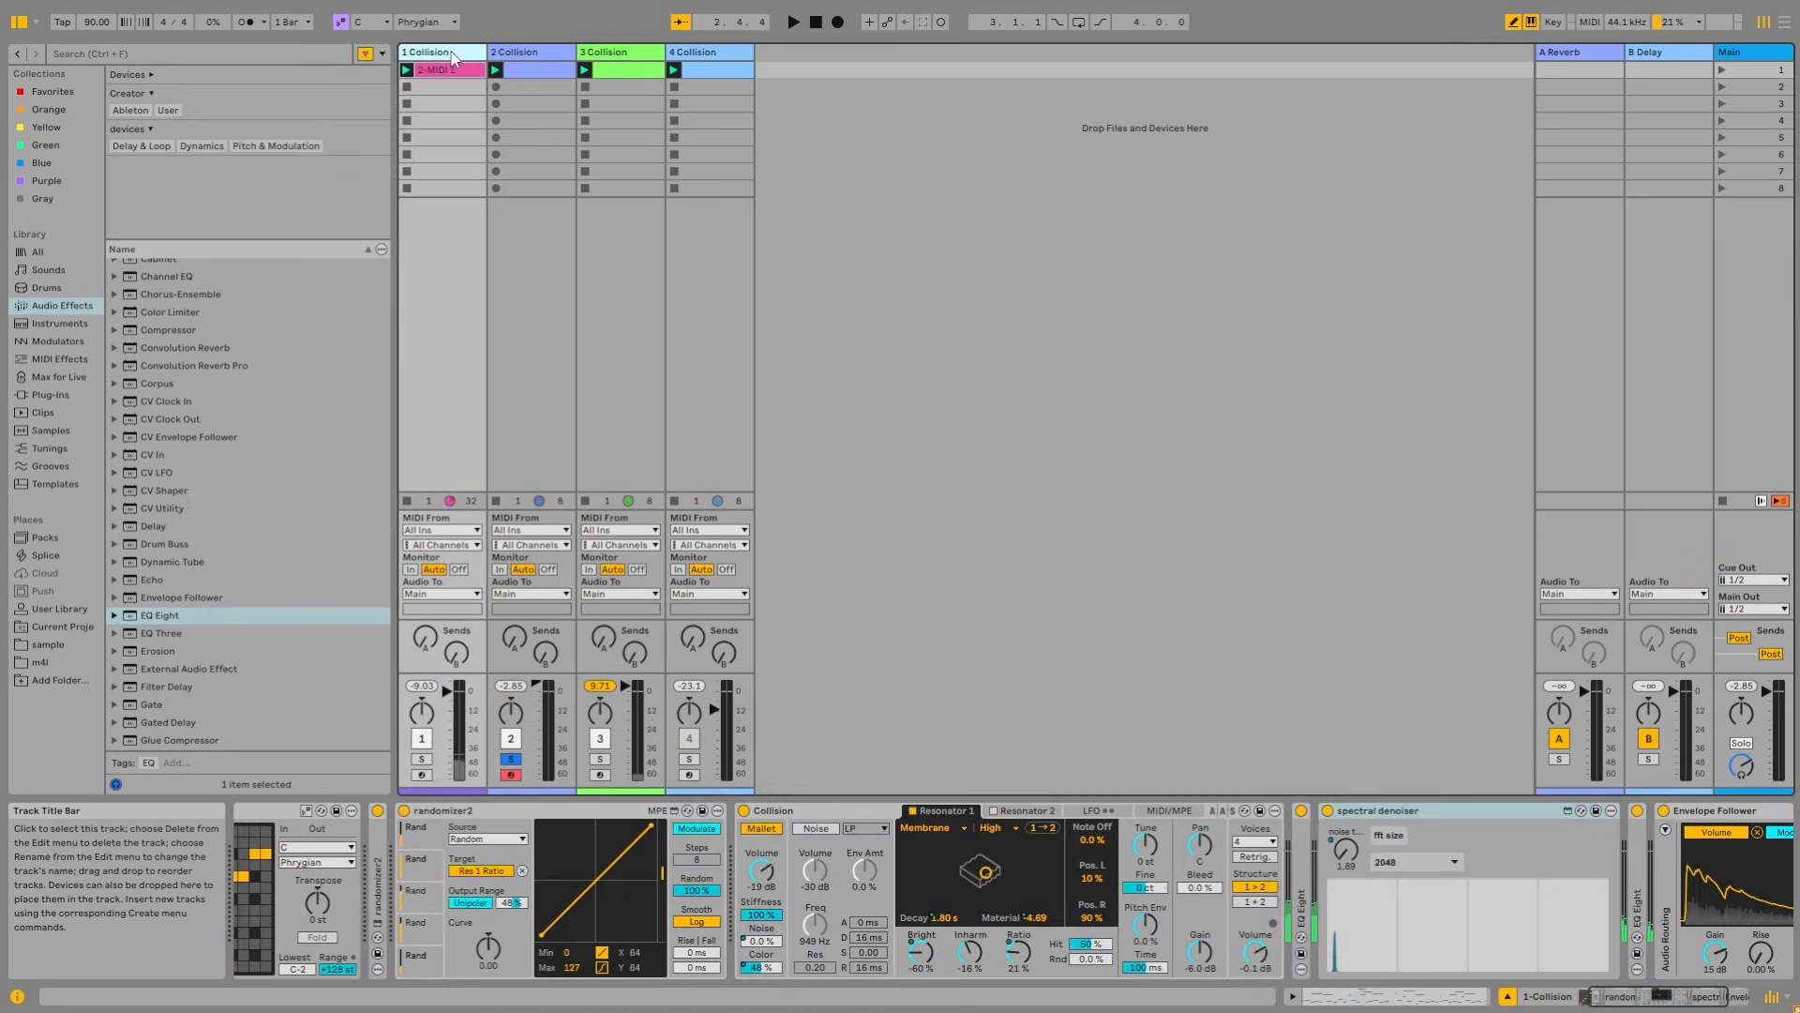
{"action": "left_click_drag", "start_coordinate": [1685, 1001], "coordinate": [1716, 1002]}
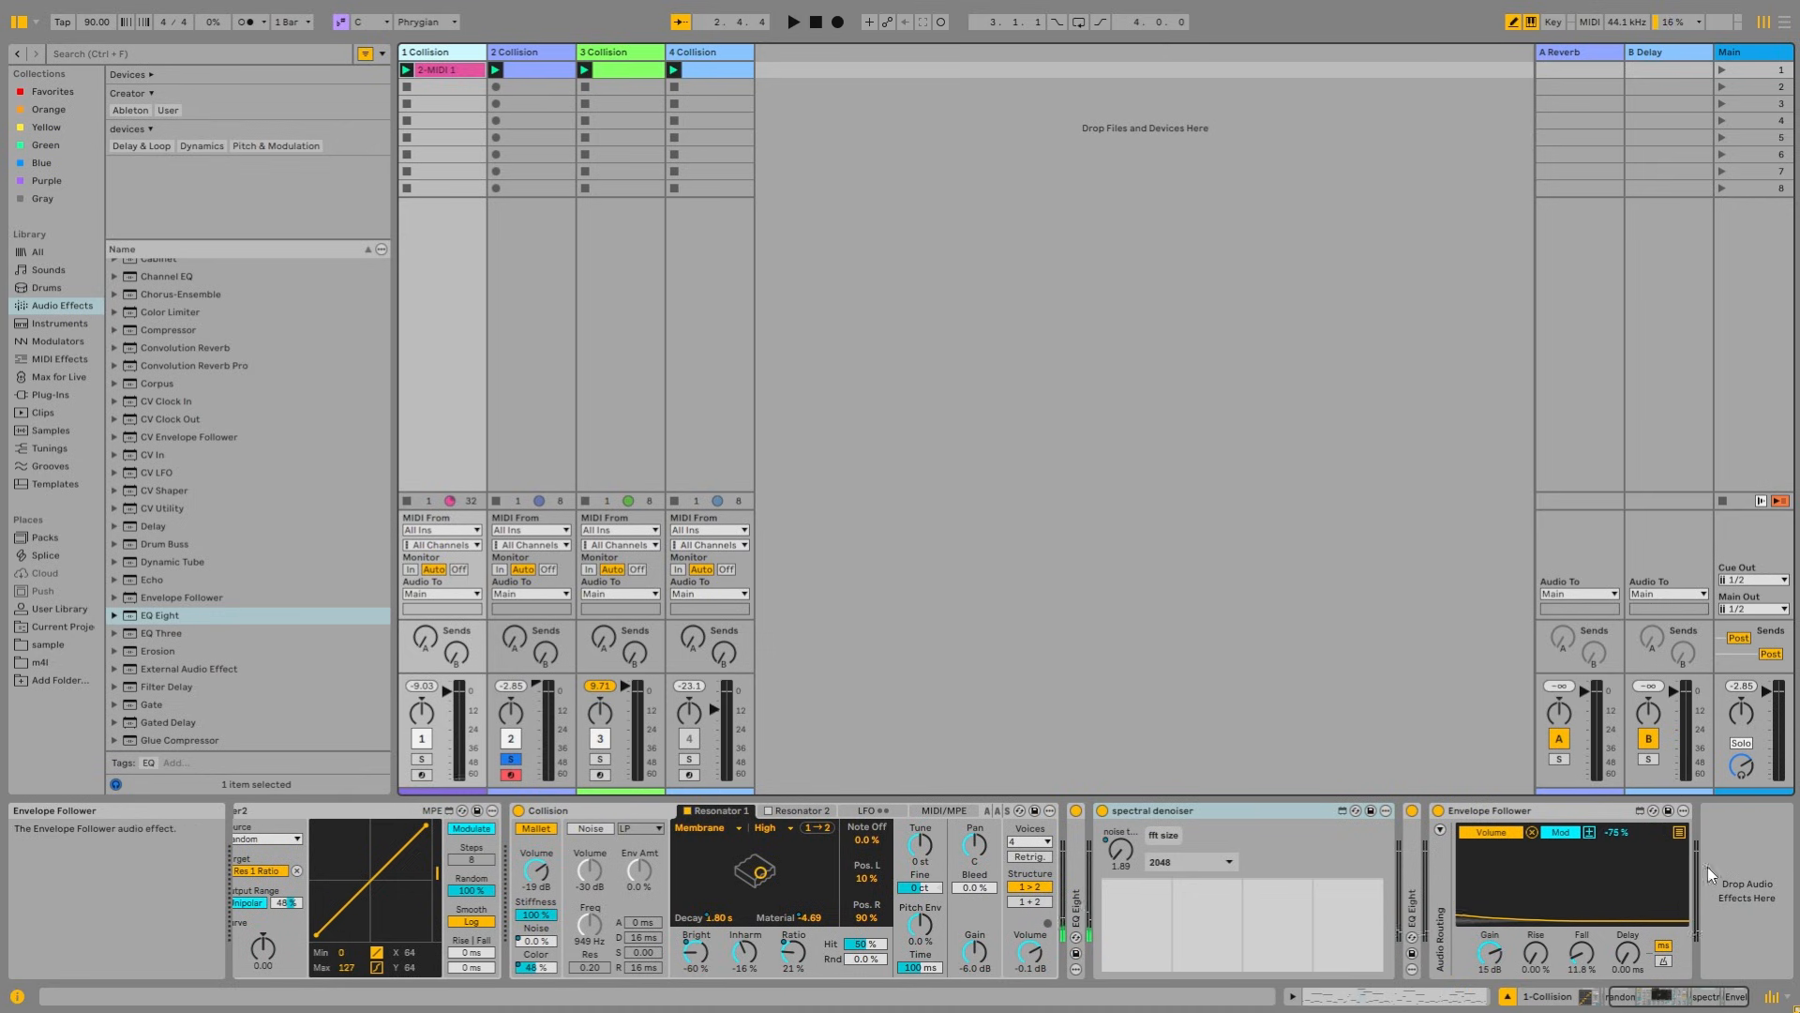
{"action": "left_click", "coordinate": [1679, 833]}
{"action": "left_click", "coordinate": [1498, 848]}
{"action": "left_click", "coordinate": [549, 54]}
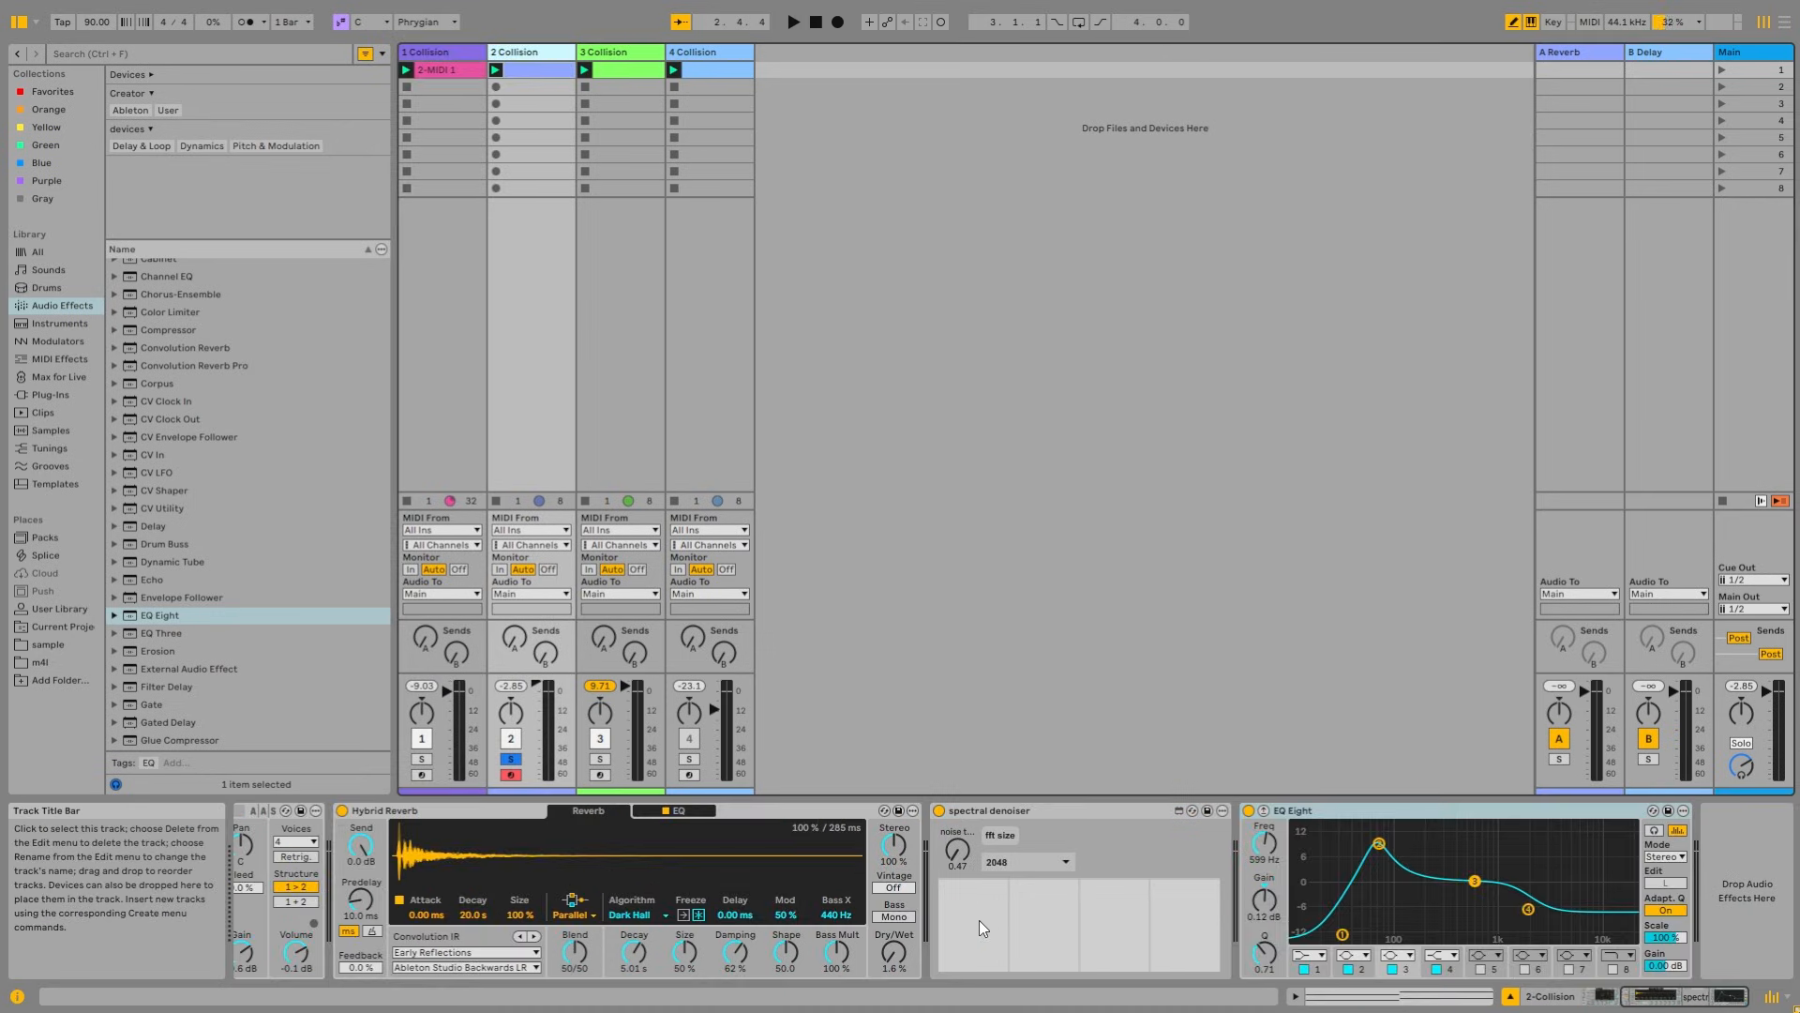
{"action": "left_click", "coordinate": [888, 955]}
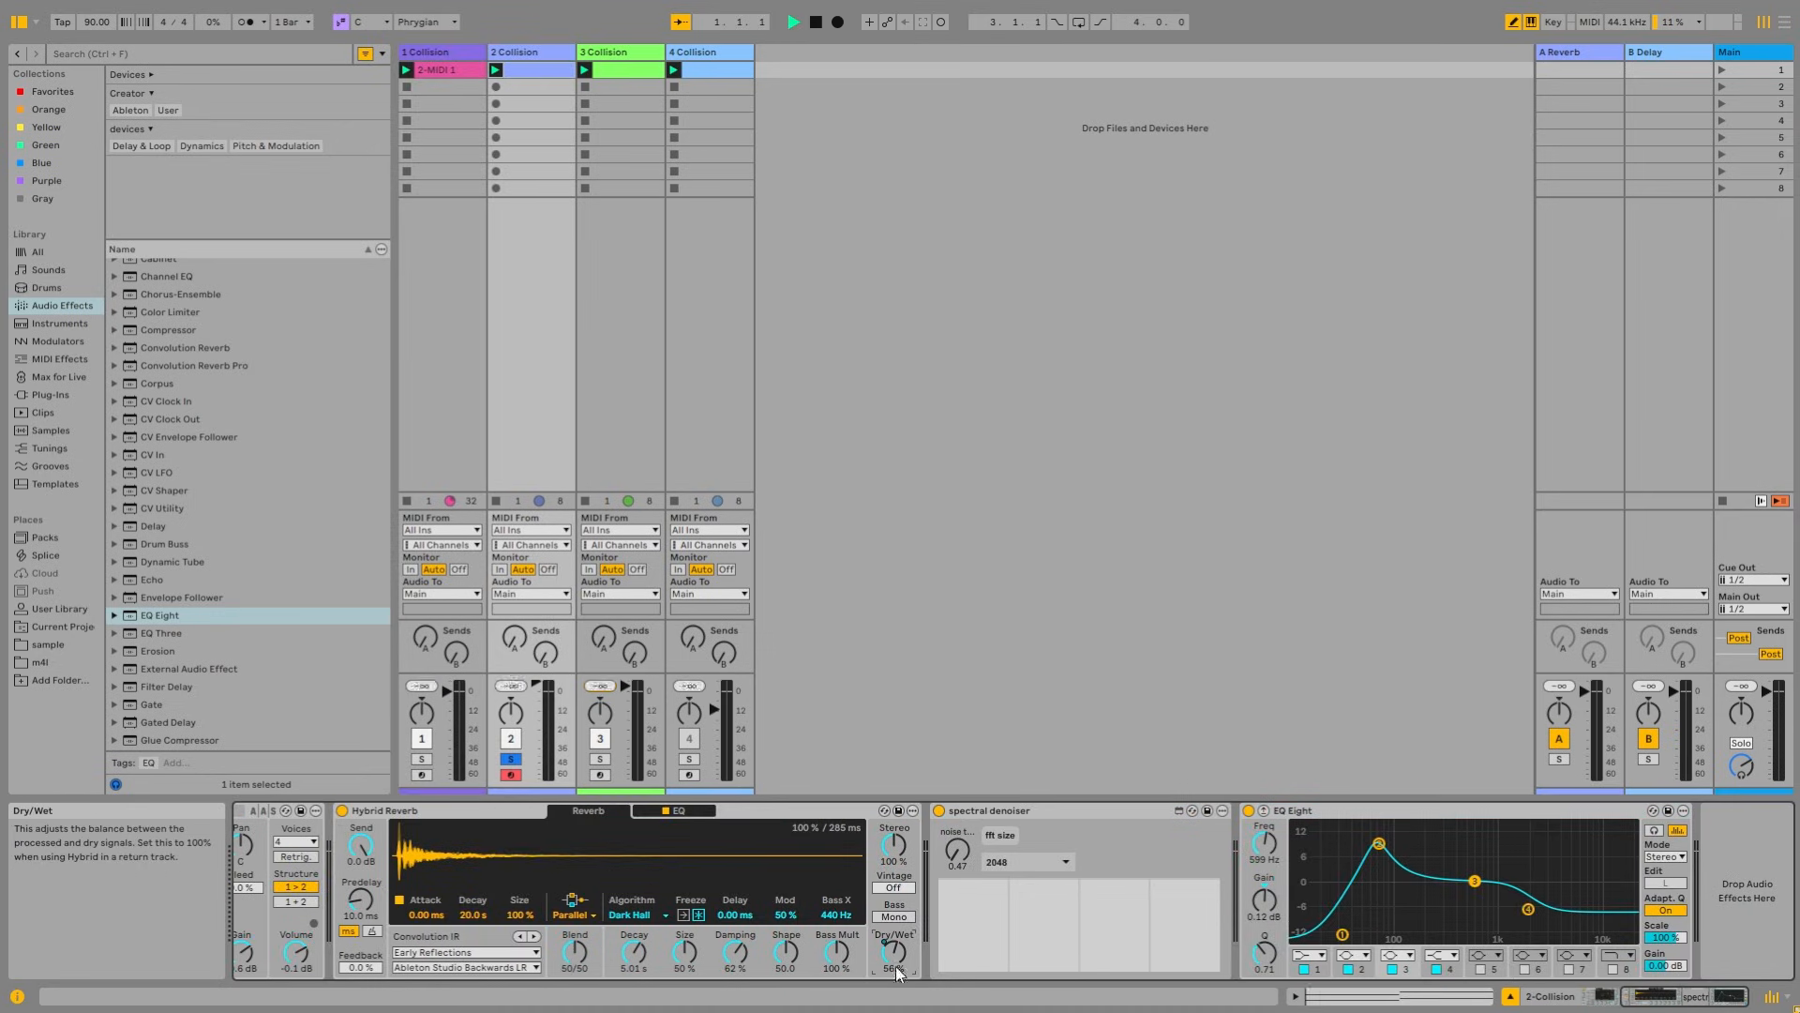
Step: Play the first and second tracks soloed together and raise the second track's Hybrid Reverb dry/wet to 100%
{"action": "key", "text": "space"}
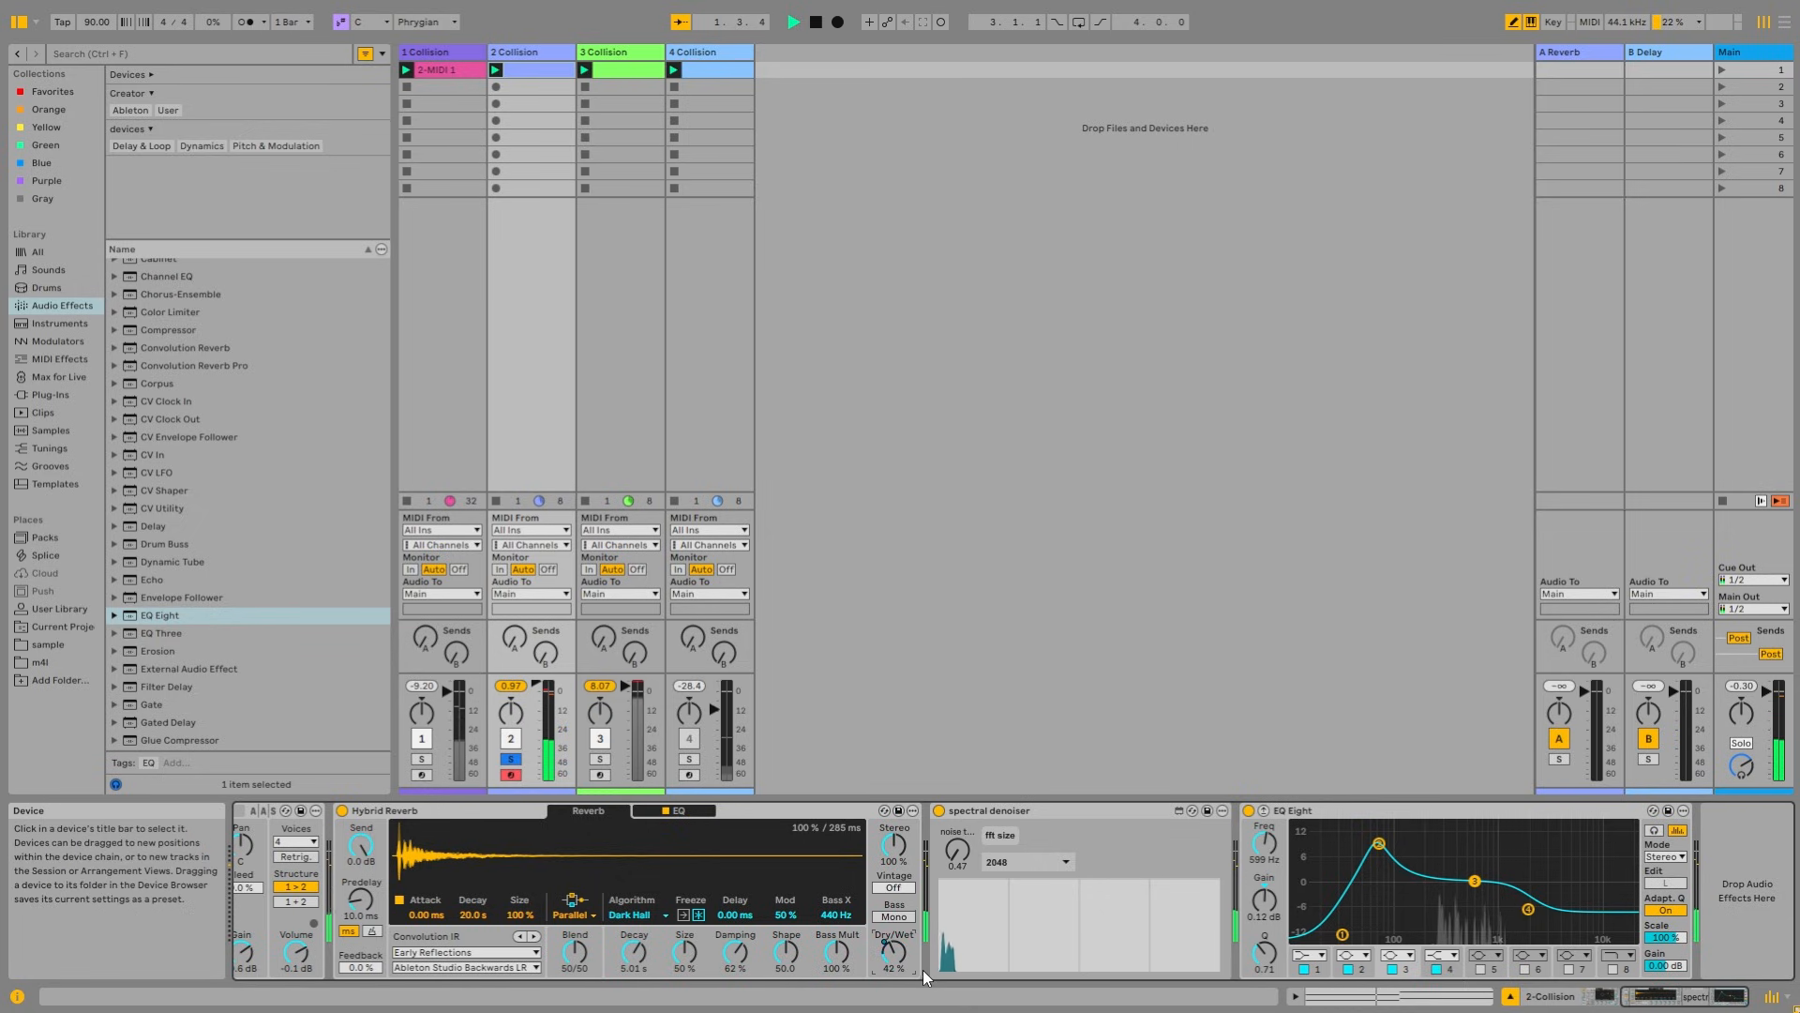
{"action": "left_click", "coordinate": [421, 759]}
{"action": "left_click", "coordinate": [518, 775]}
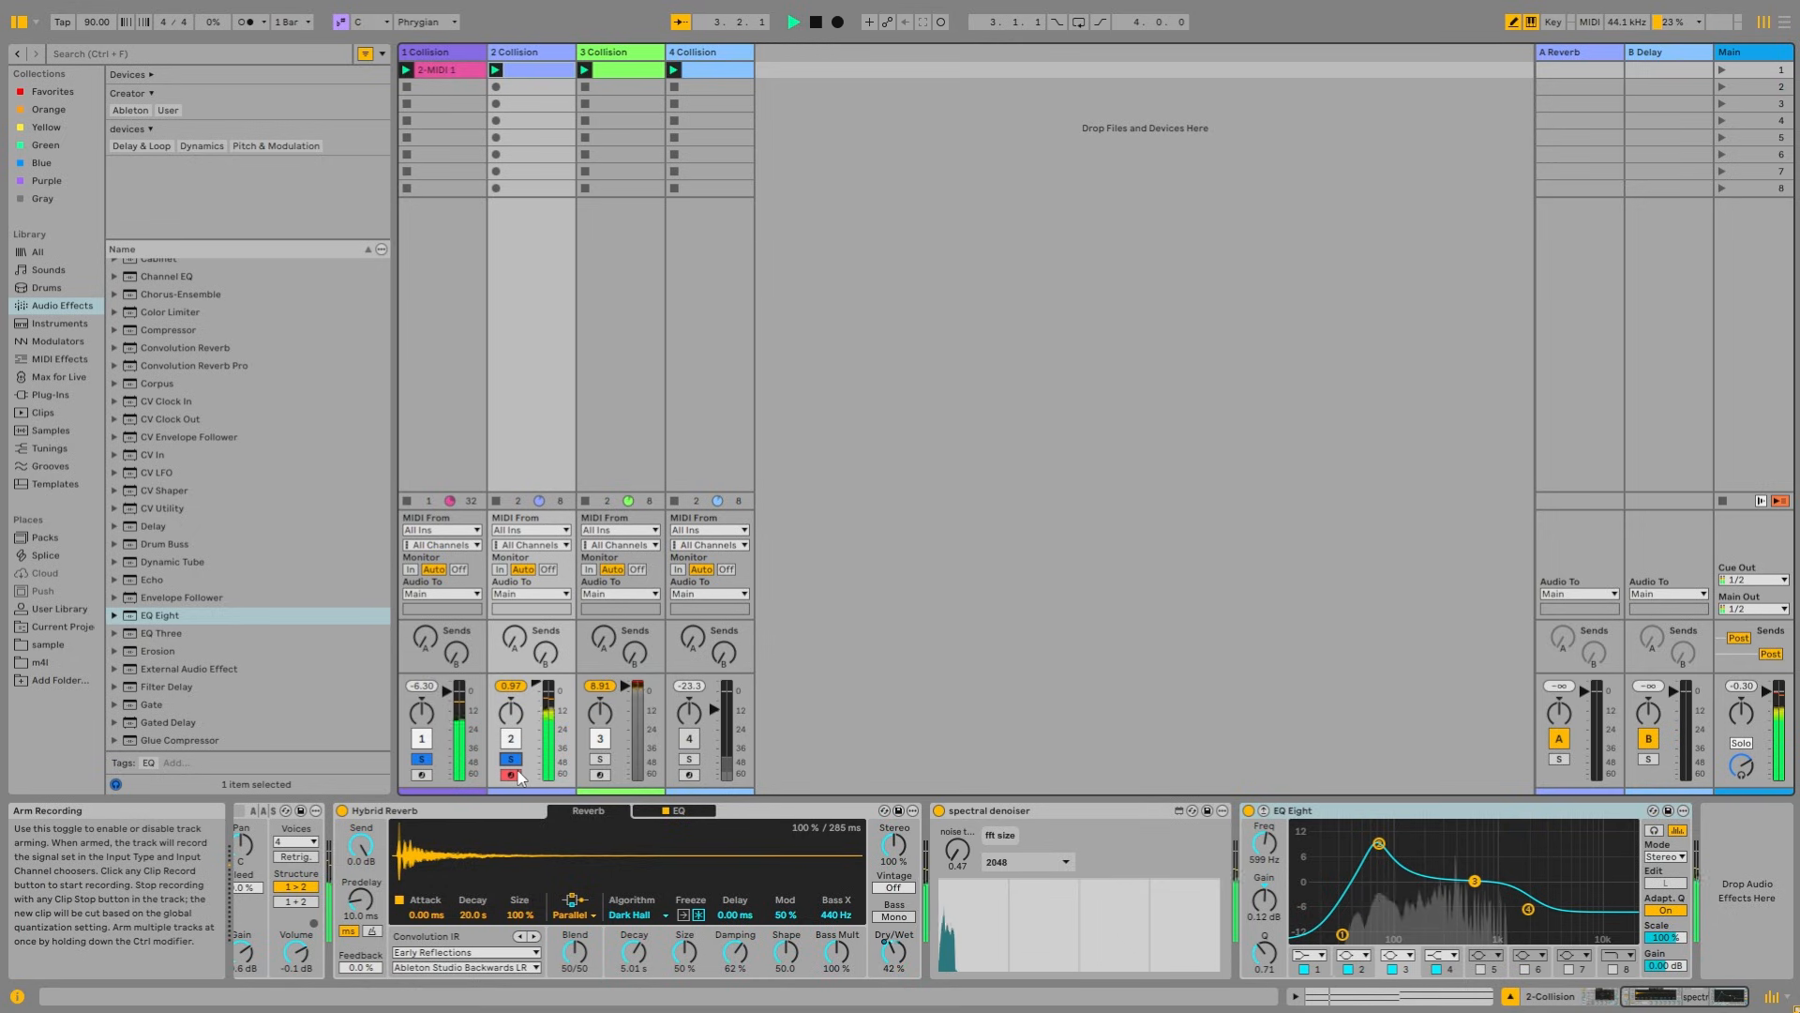
{"action": "left_click_drag", "start_coordinate": [895, 967], "coordinate": [895, 943]}
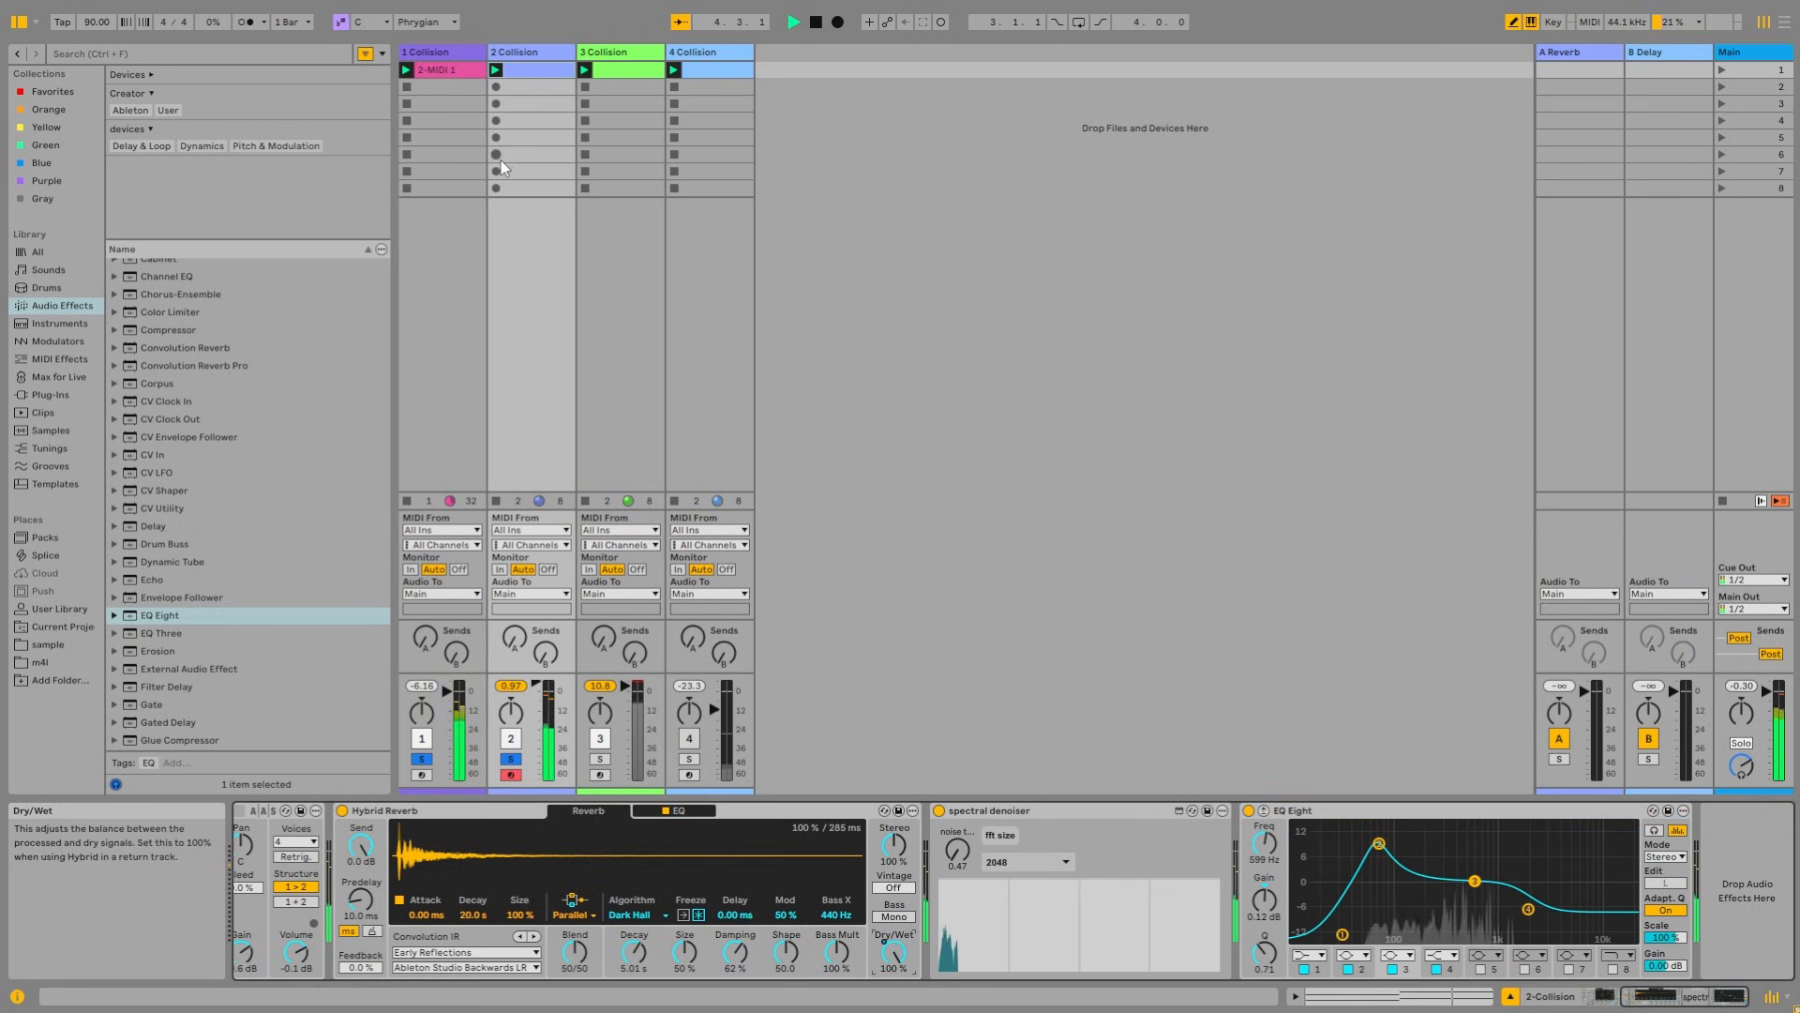
Step: Set the first track's Envelope Follower amount for Dry/Wet to about -36% and play back to hear the second track's reverb react
{"action": "left_click", "coordinate": [443, 53]}
{"action": "left_click_drag", "start_coordinate": [1619, 848], "coordinate": [1619, 891]}
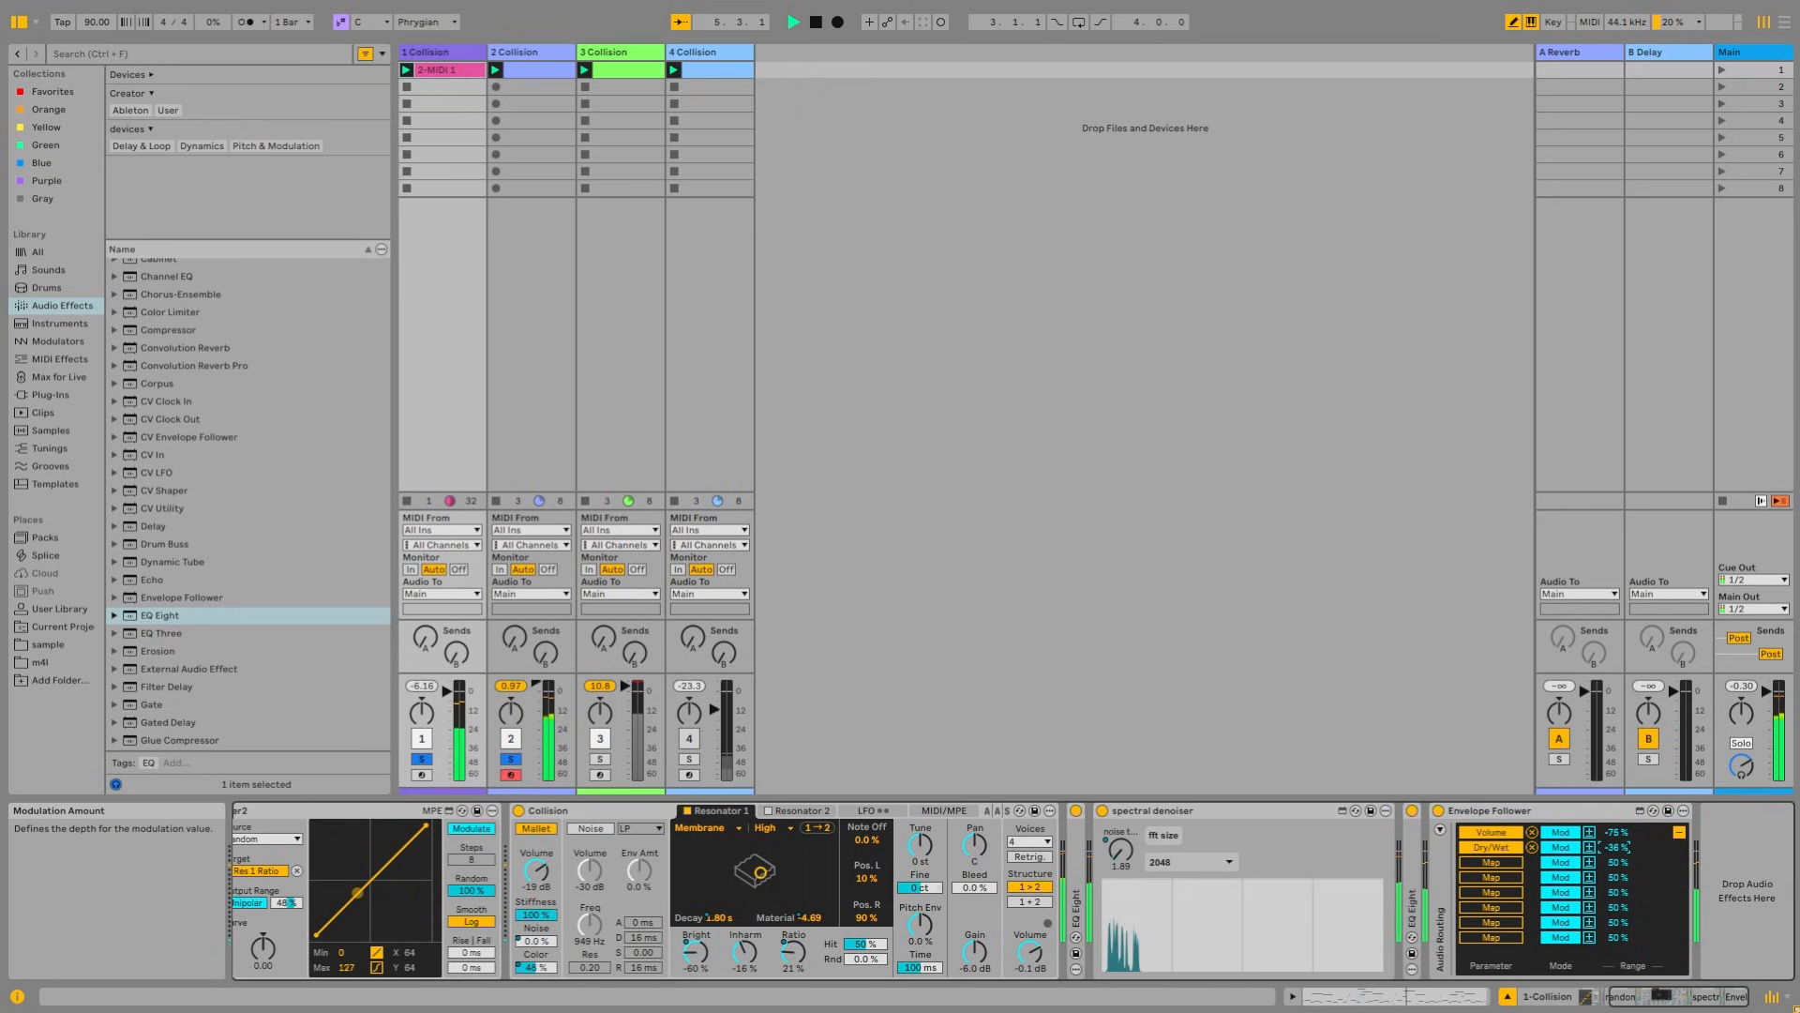
{"action": "left_click", "coordinate": [545, 54]}
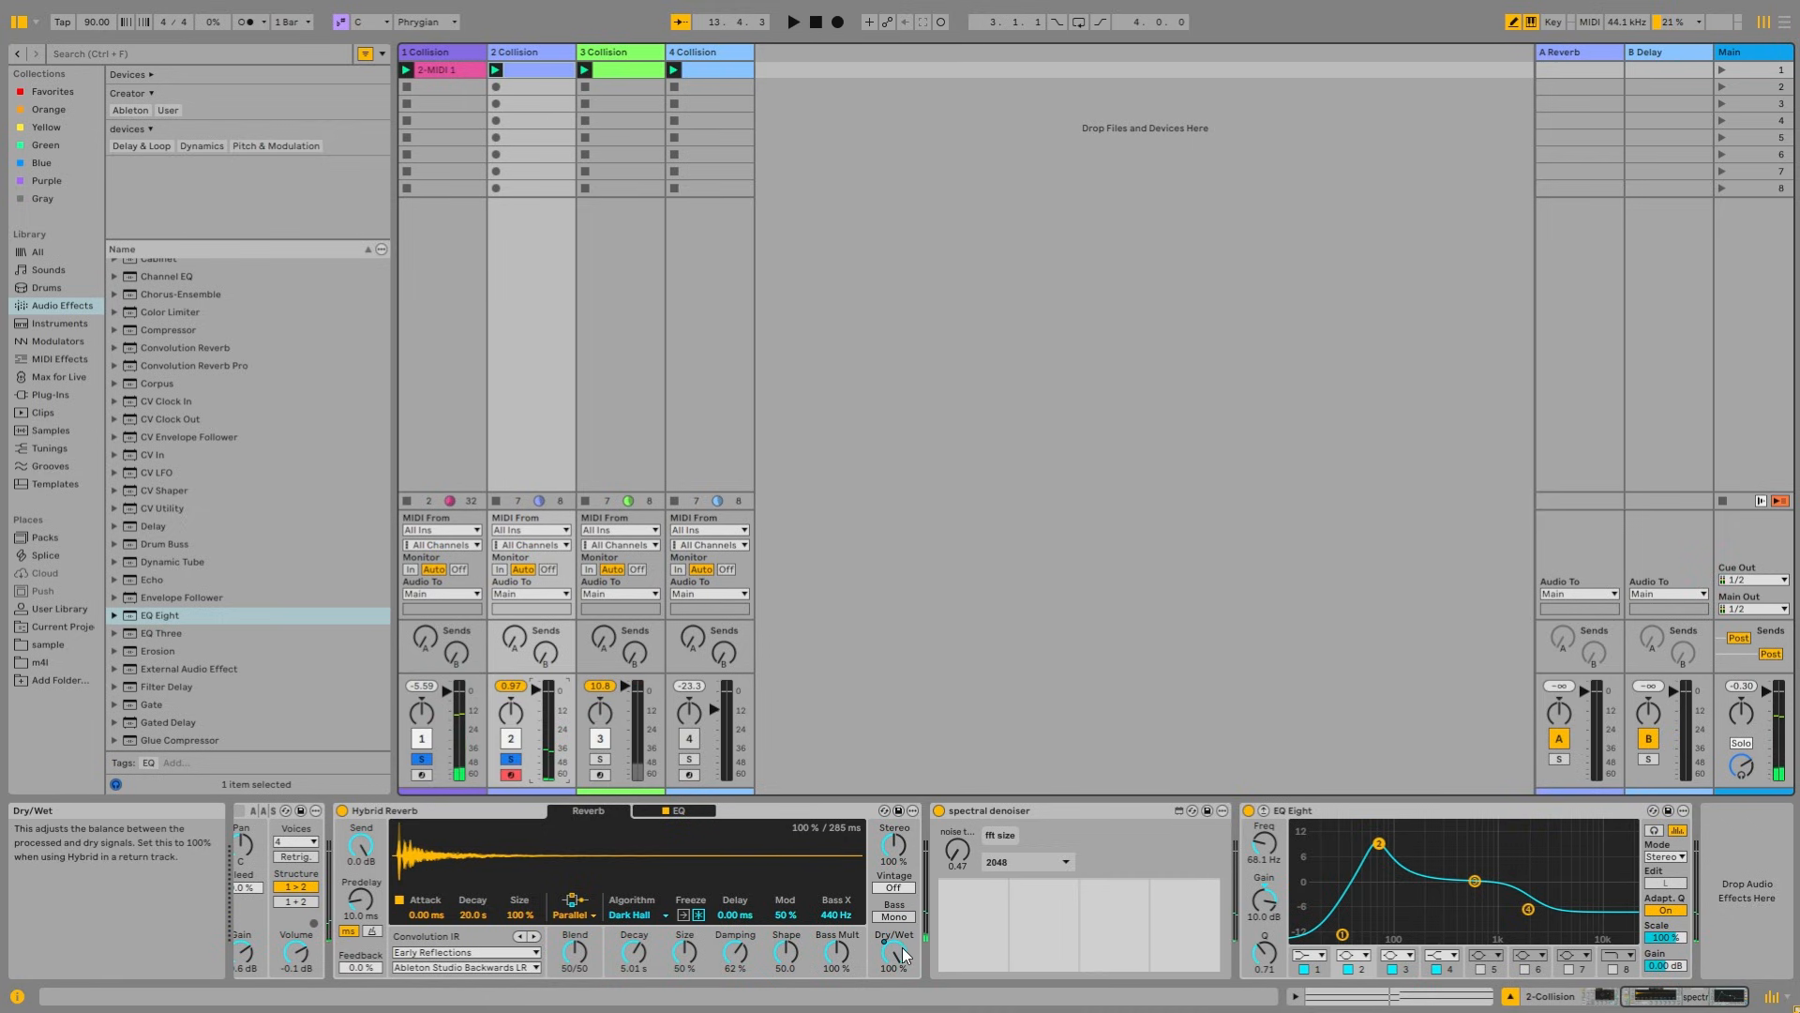
{"action": "left_click", "coordinate": [445, 54]}
{"action": "left_click", "coordinate": [508, 55]}
{"action": "key", "text": "space"}
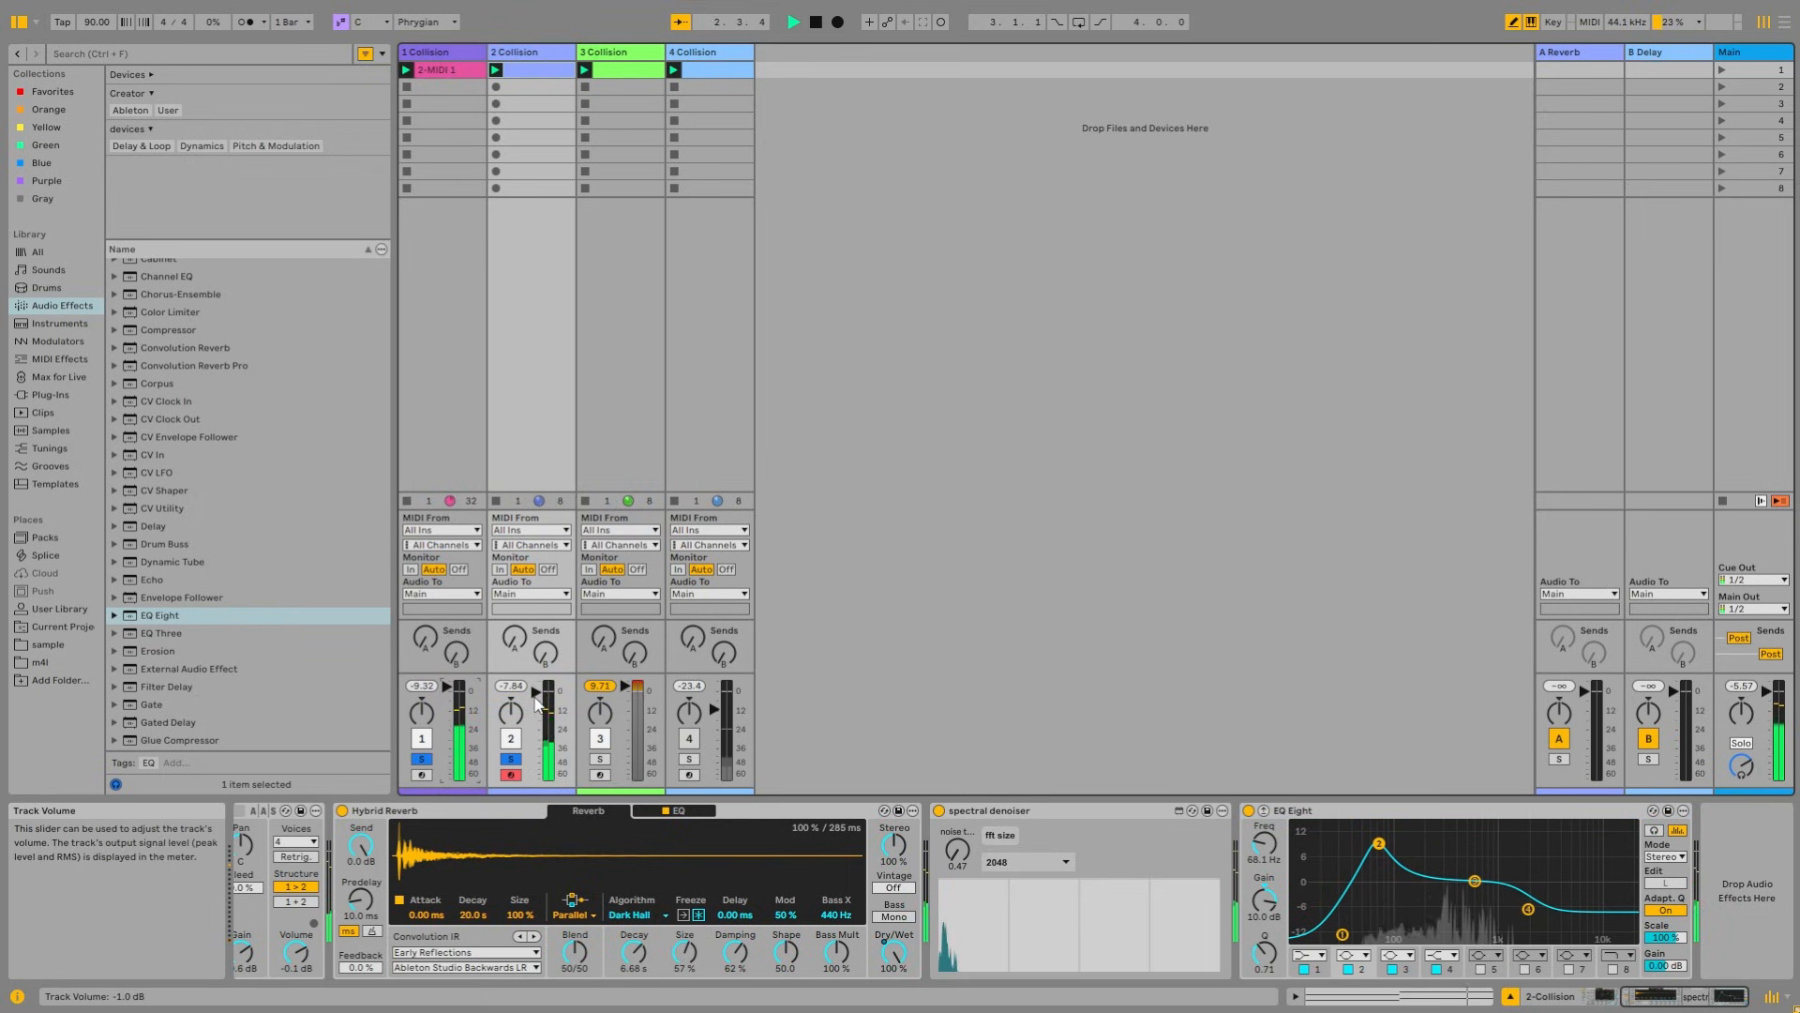
{"action": "key", "text": "space"}
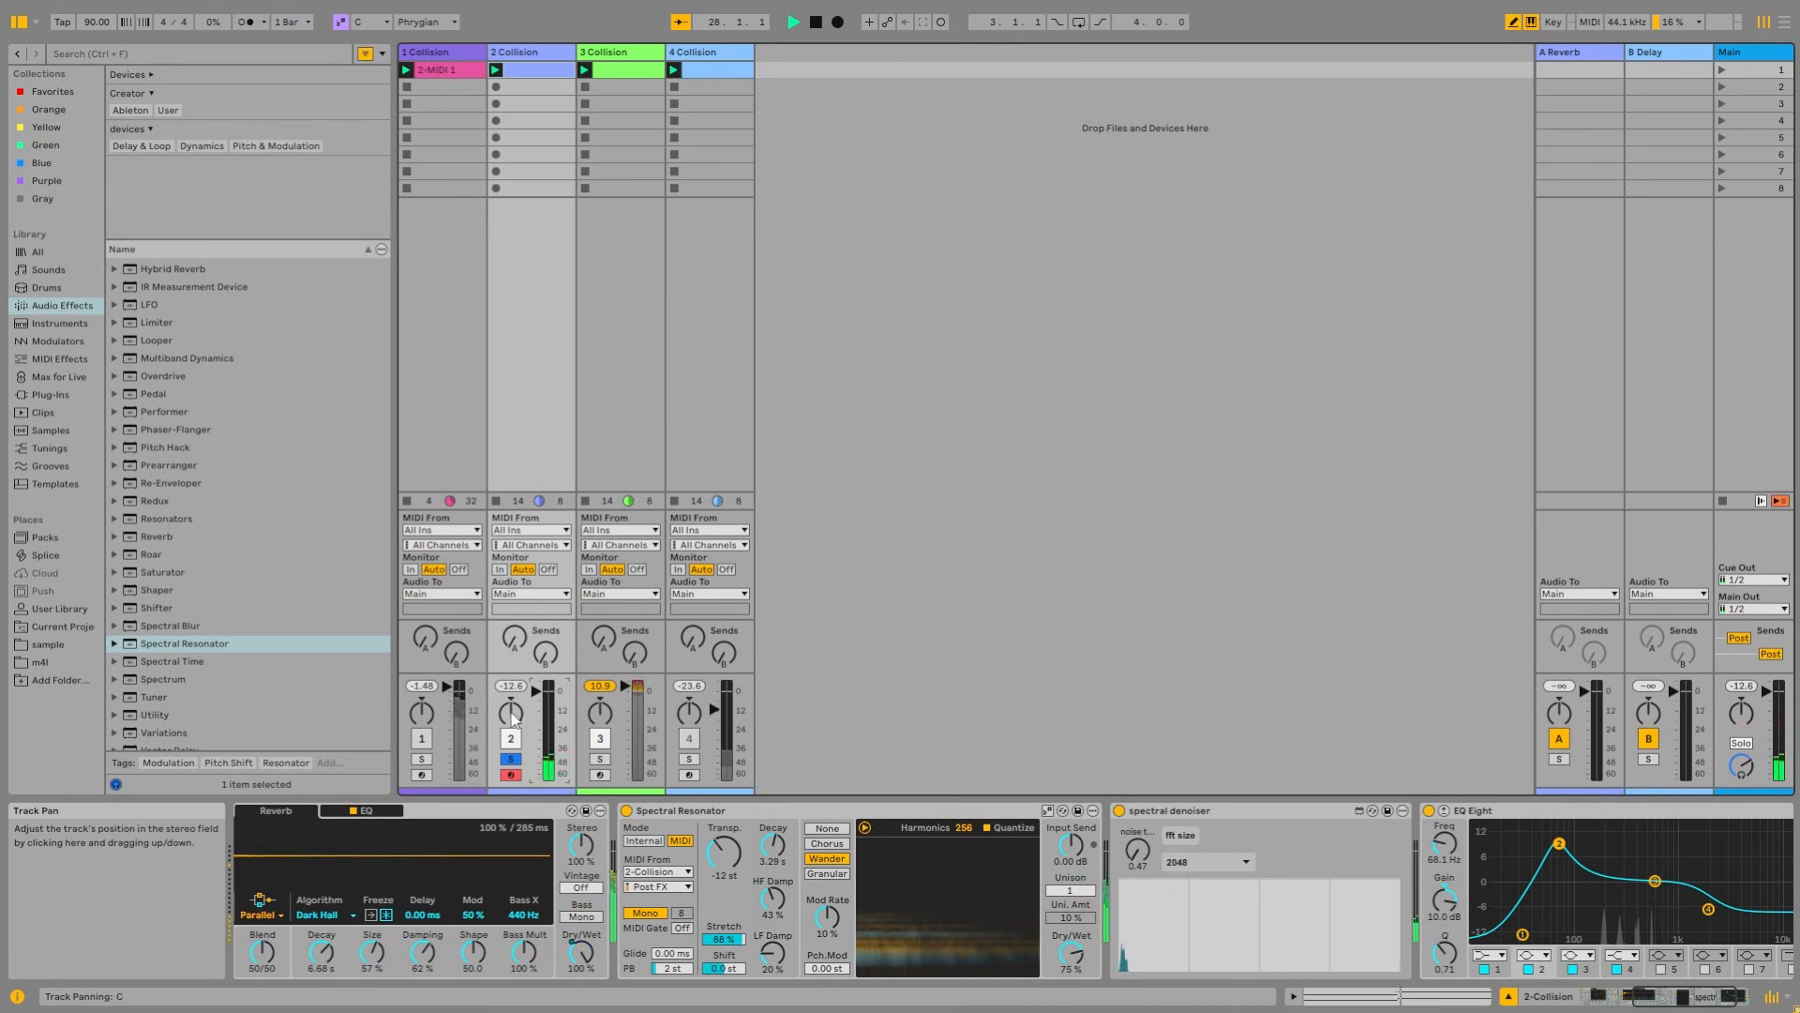
Step: Lower the dry/wet of the second track's Spectral Resonator to 65% and replay the parts
{"action": "left_click_drag", "start_coordinate": [1071, 953], "coordinate": [1074, 953]}
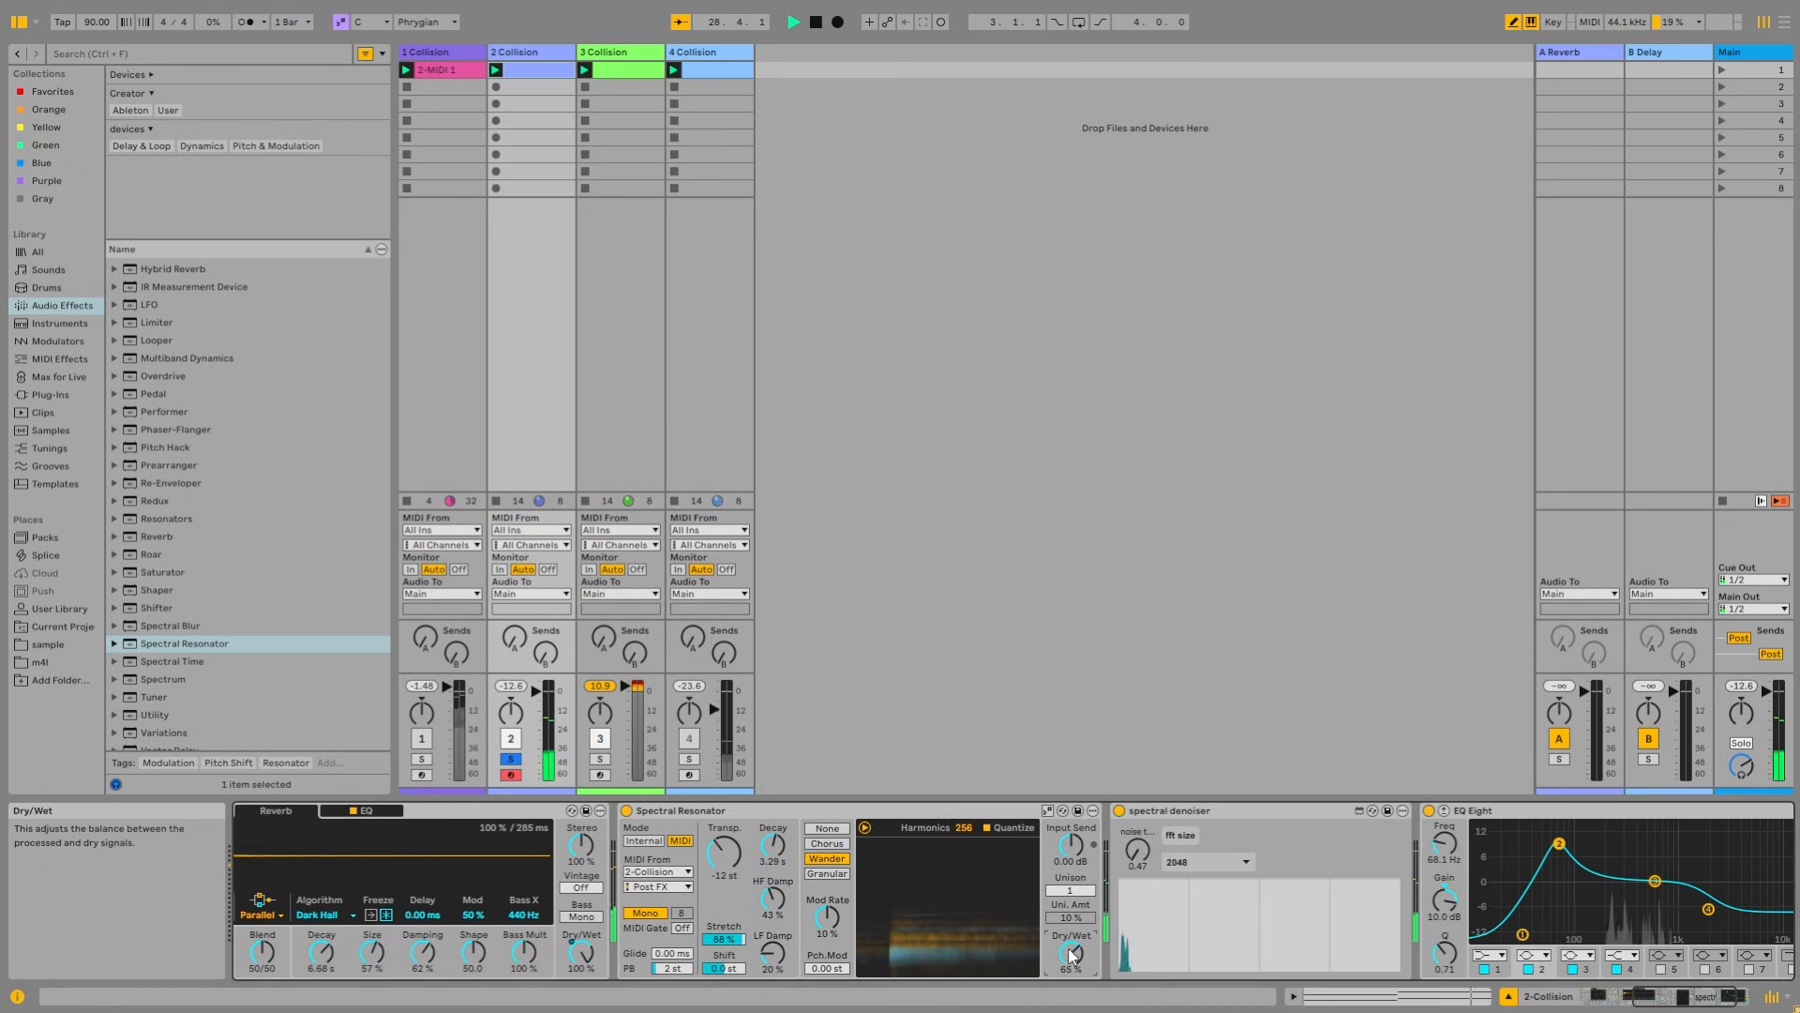
{"action": "left_click", "coordinate": [819, 20]}
{"action": "key", "text": "space"}
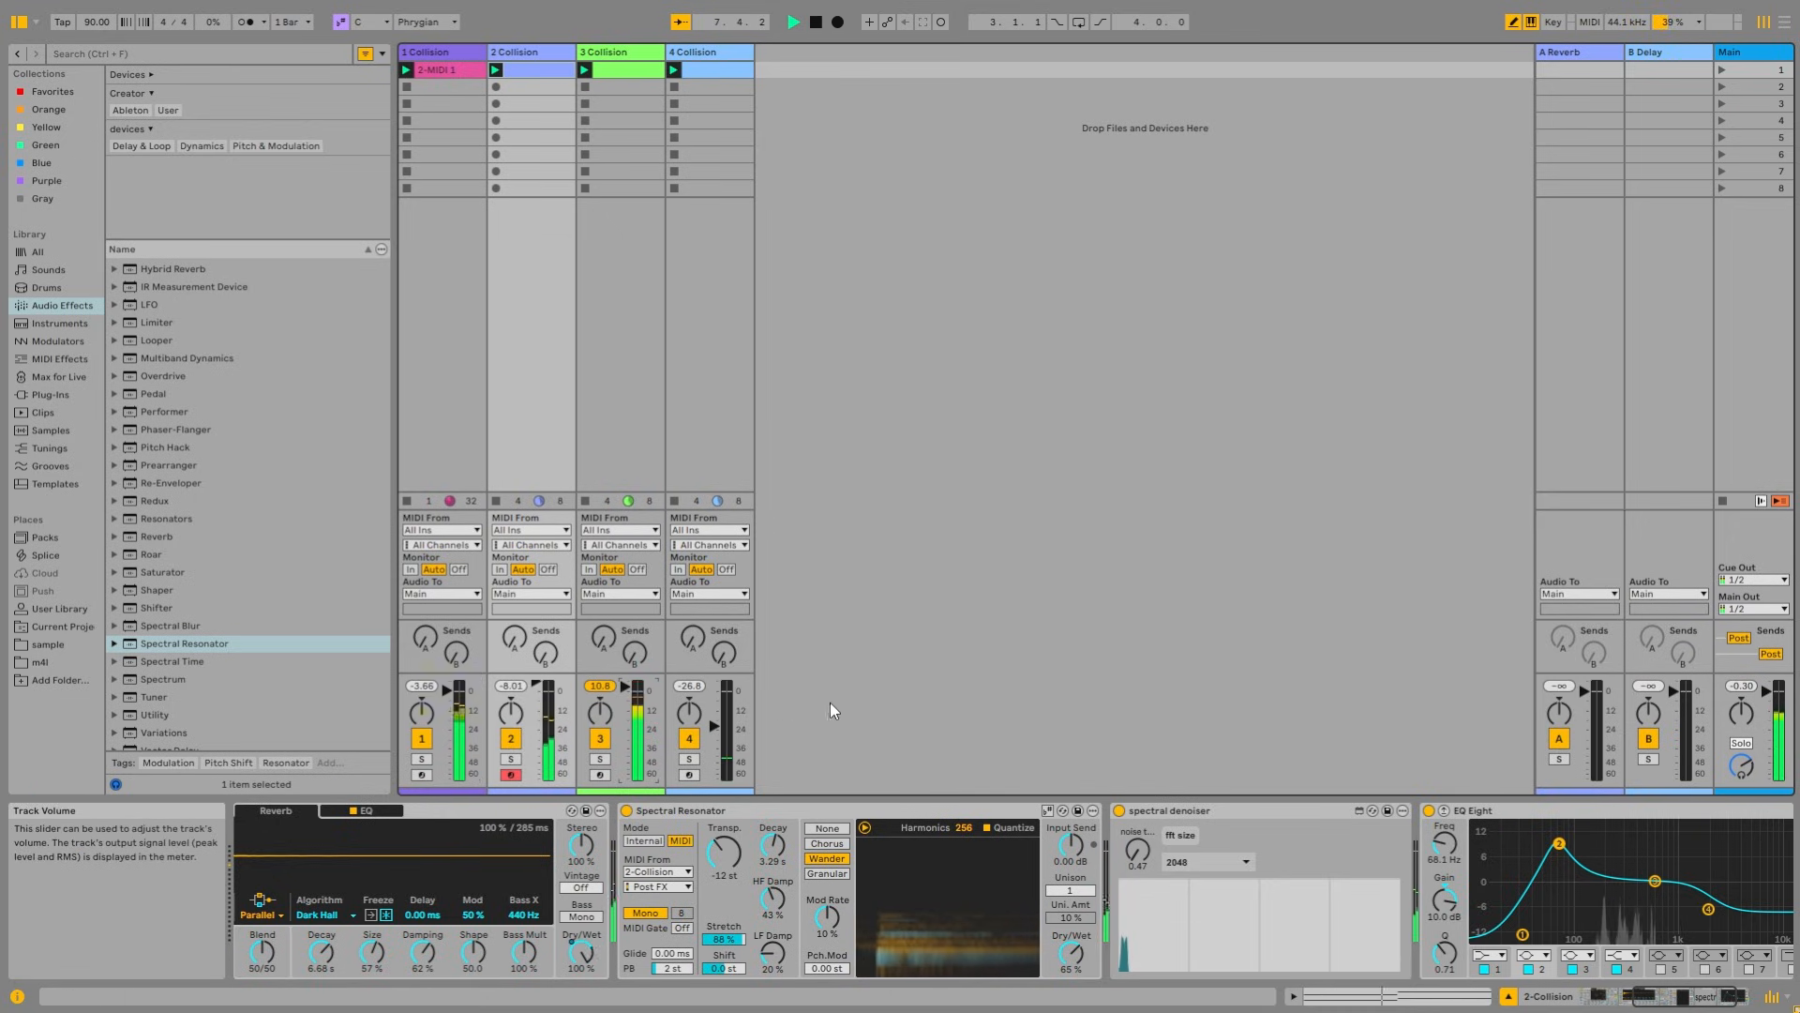
Step: Lower the fourth track's volume slightly and move the track ahead of the third one
{"action": "left_click_drag", "start_coordinate": [716, 726], "coordinate": [715, 729]}
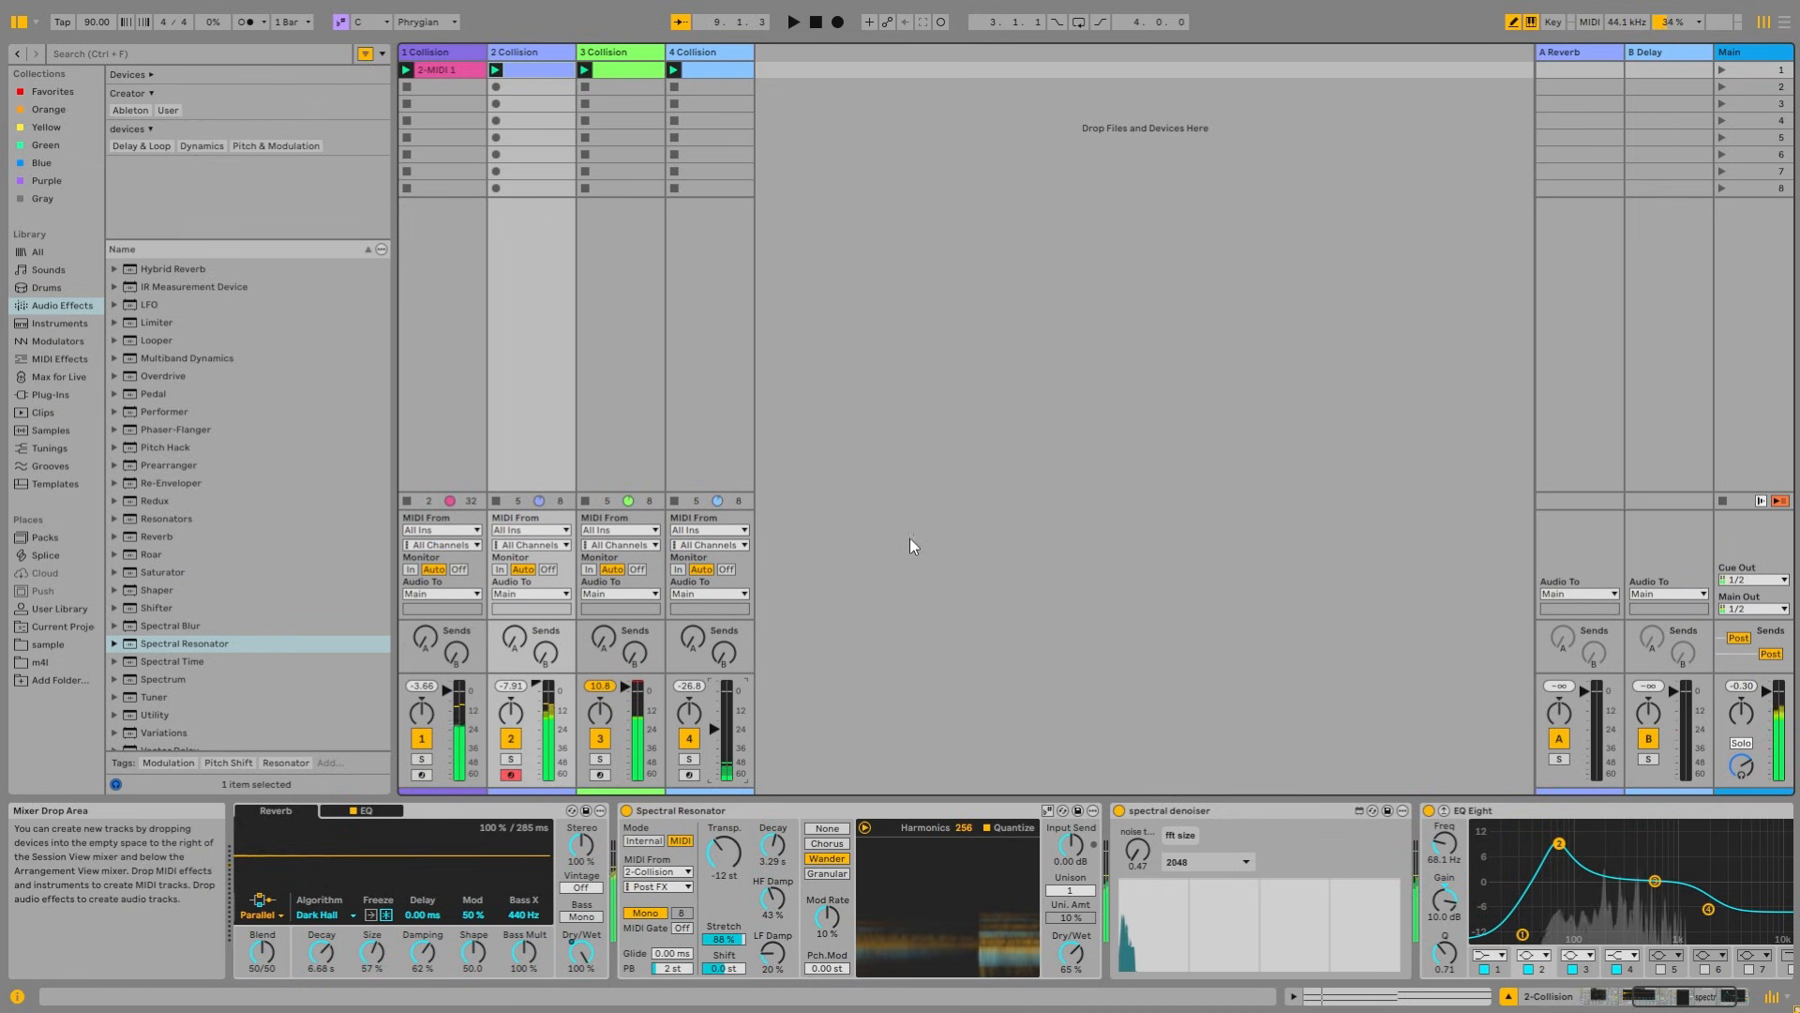
{"action": "left_click", "coordinate": [700, 53]}
{"action": "left_click_drag", "start_coordinate": [583, 54], "coordinate": [580, 53]}
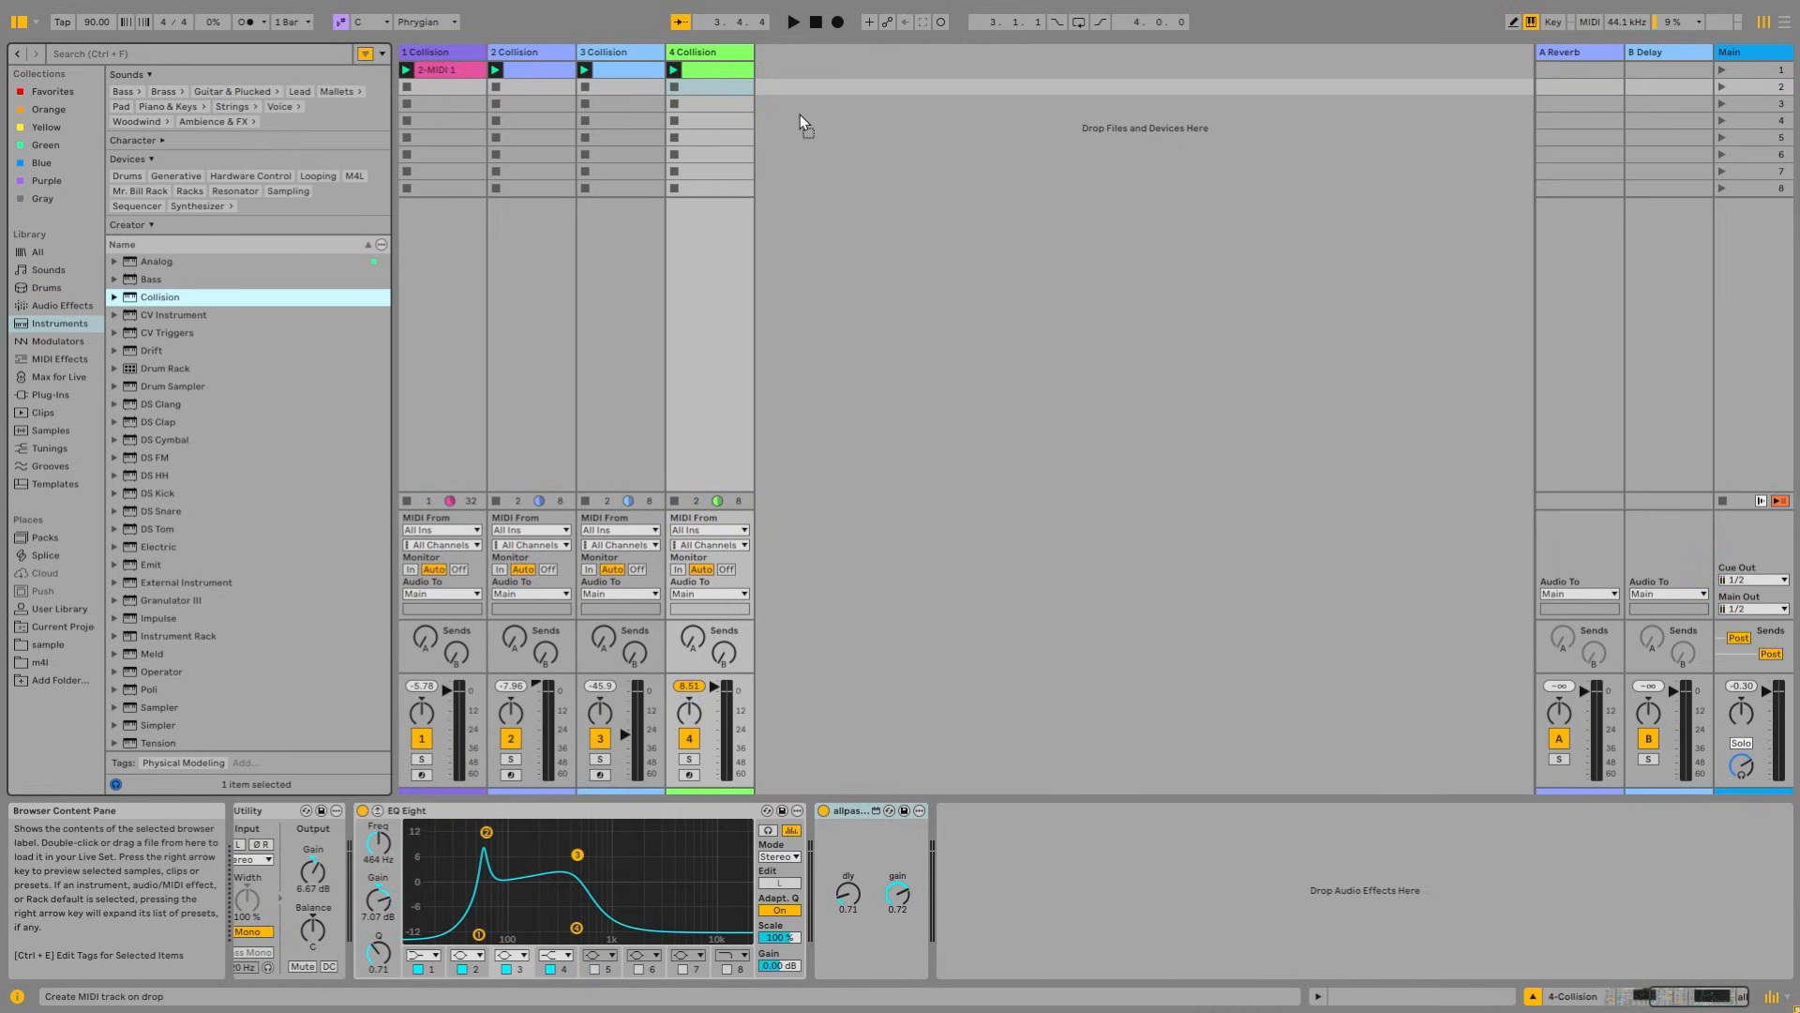
Step: Add a fifth track with Collision and shape a short noise-excited Pipe resonator with its opening at 13%
{"action": "left_click_drag", "start_coordinate": [160, 297], "coordinate": [801, 116]}
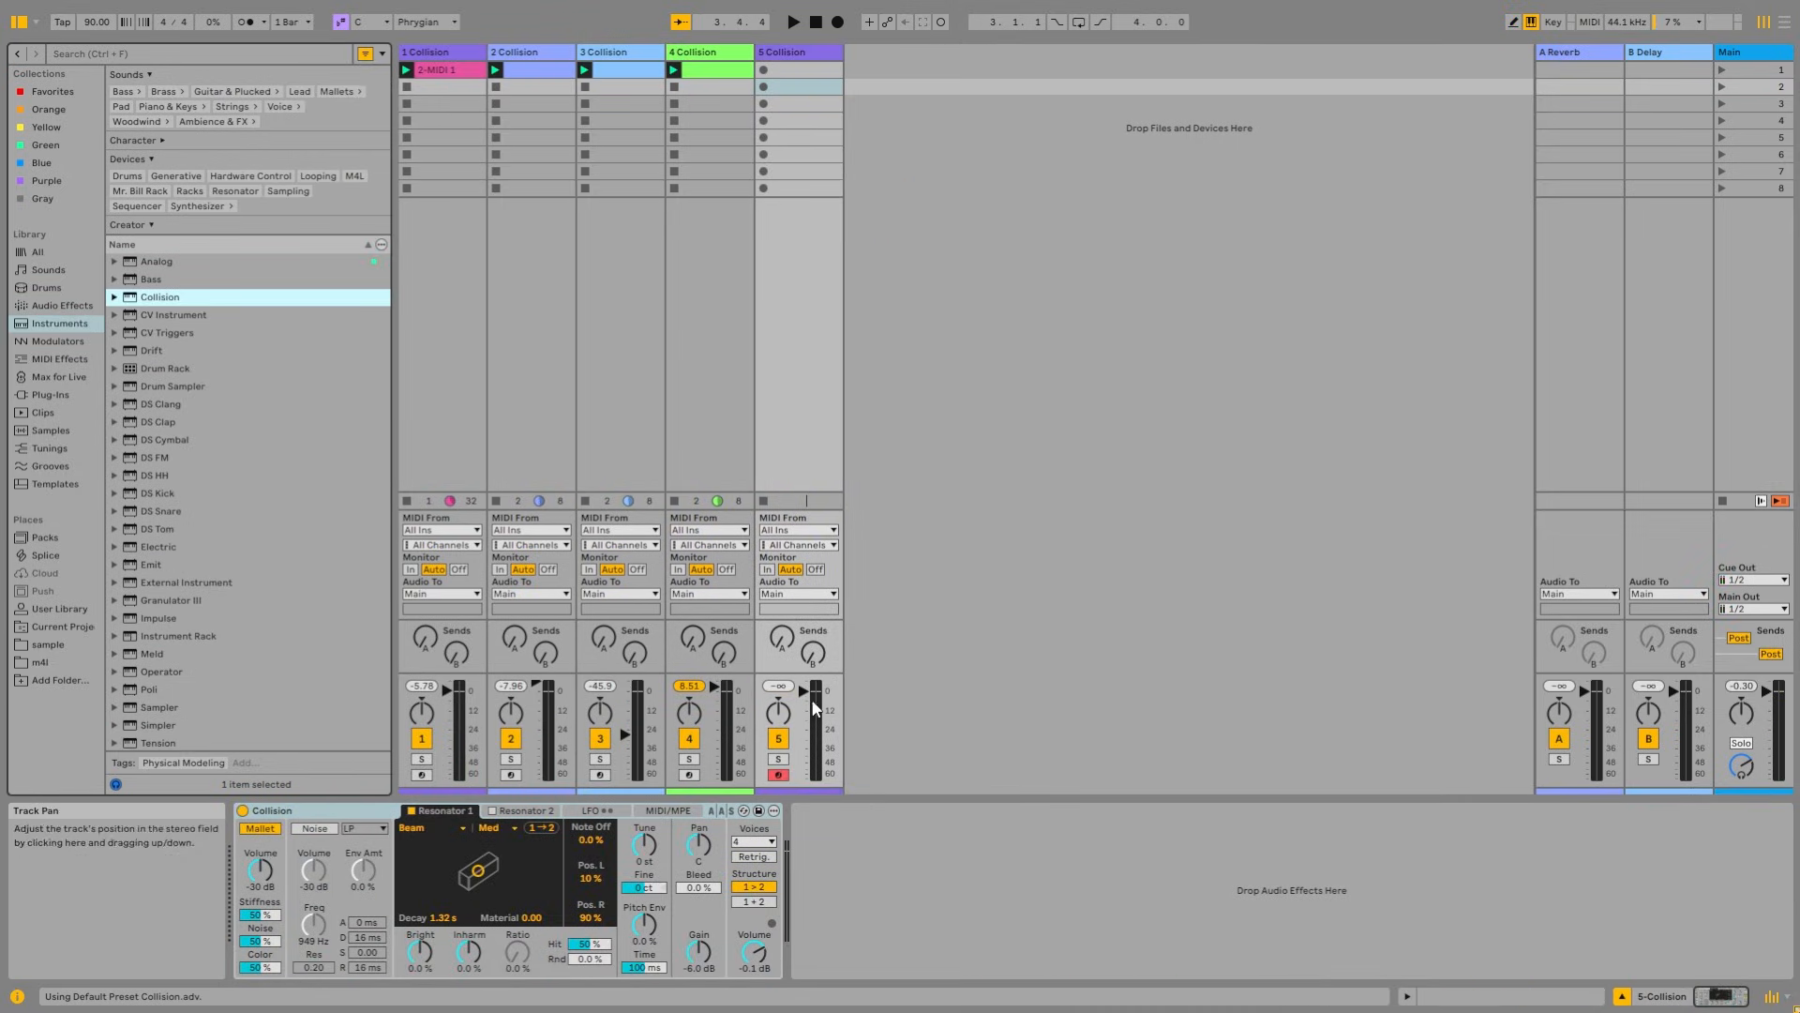
{"action": "left_click", "coordinate": [427, 831]}
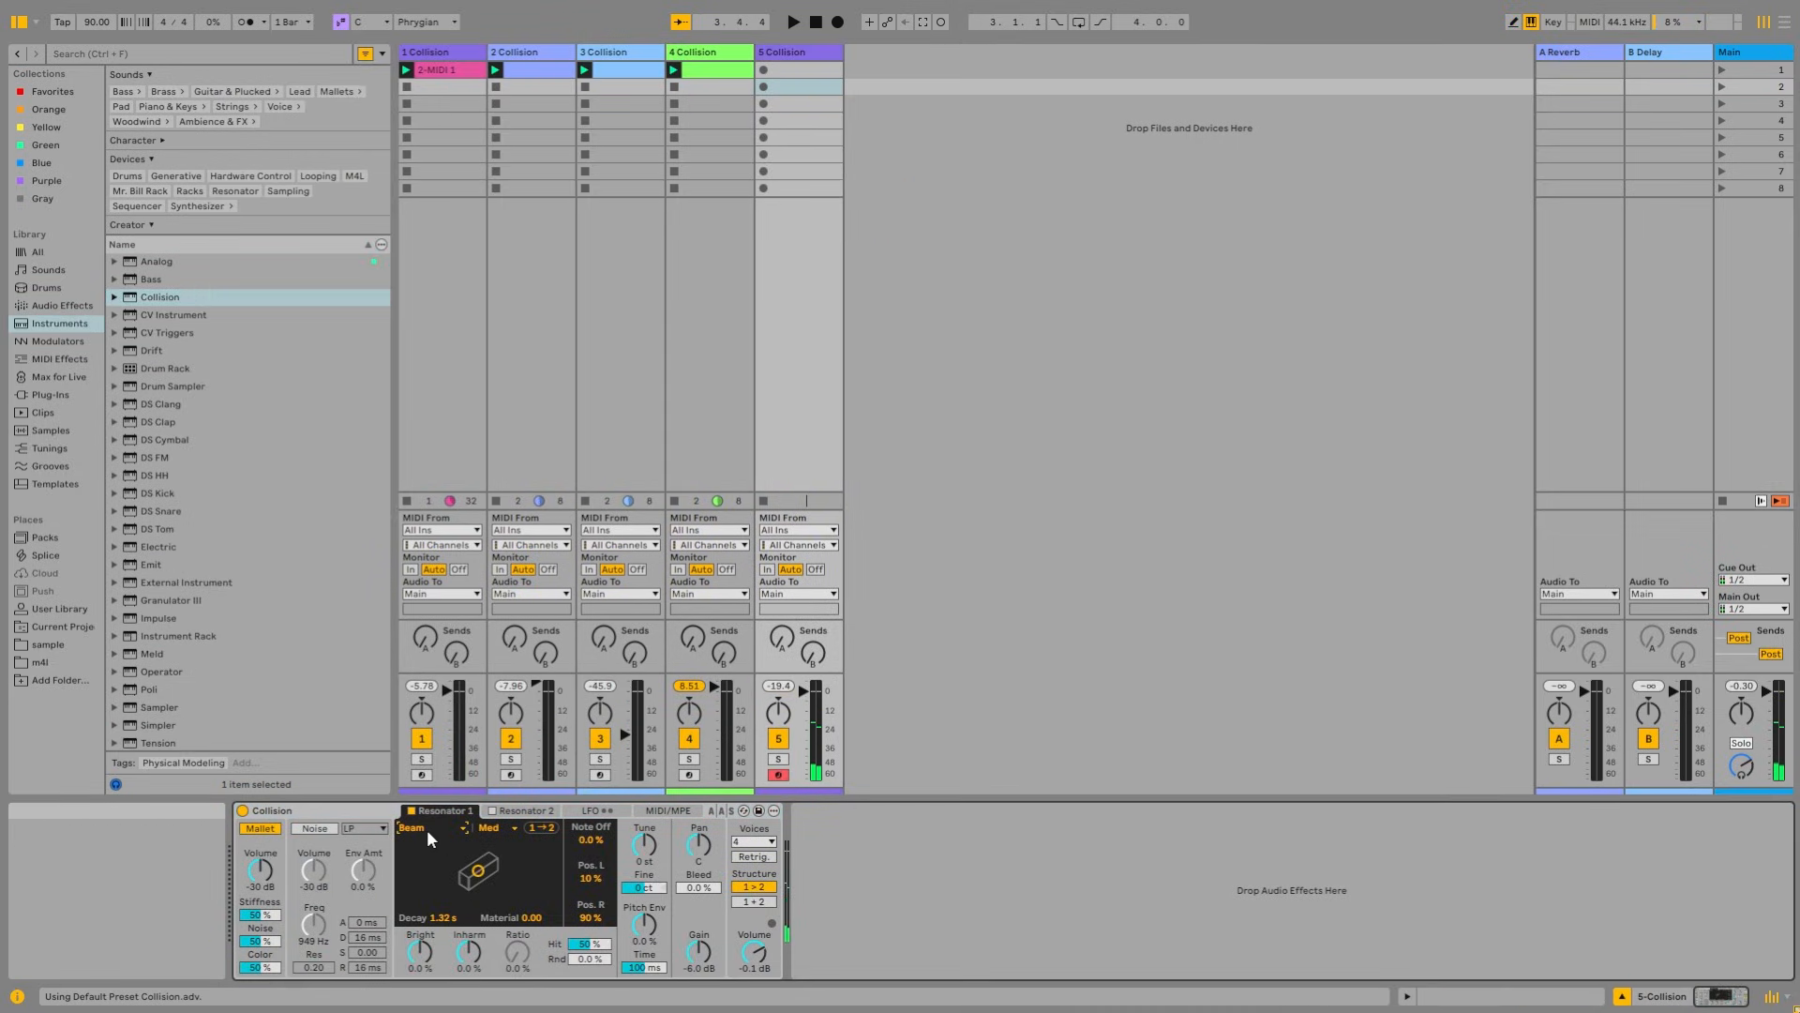
{"action": "left_click_drag", "start_coordinate": [479, 871], "coordinate": [444, 878]}
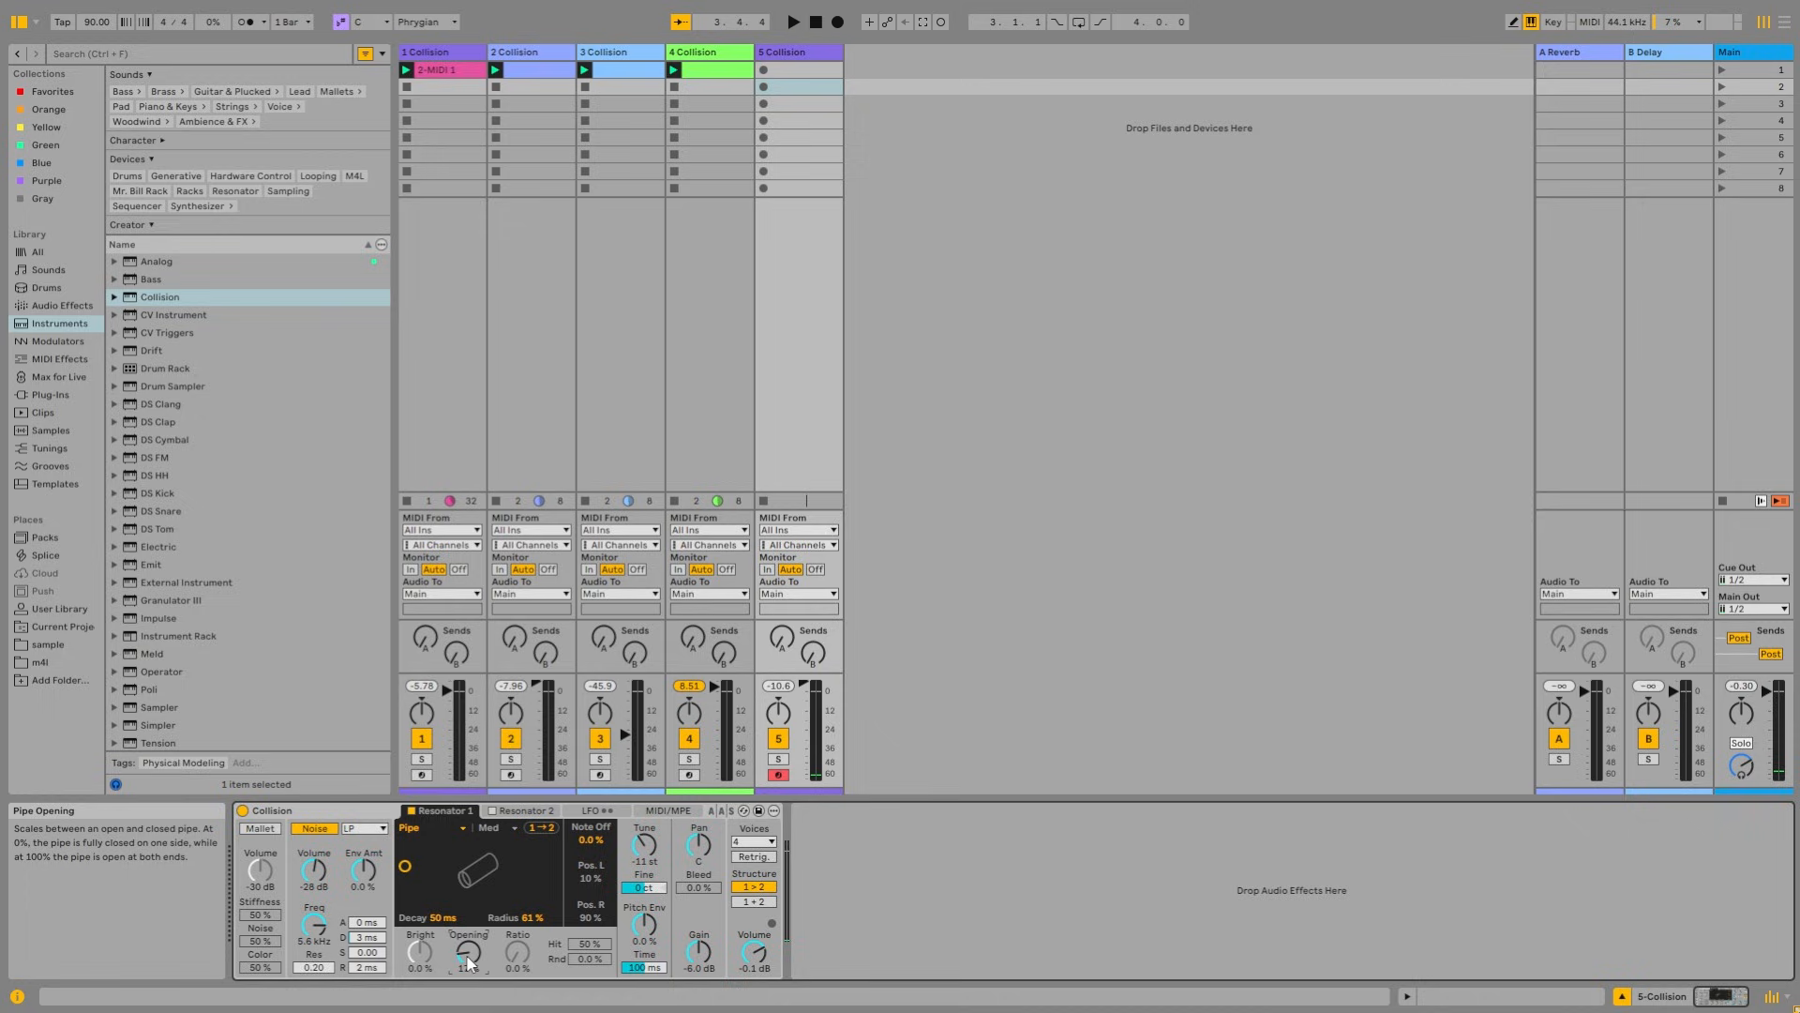
{"action": "left_click_drag", "start_coordinate": [468, 952], "coordinate": [468, 975]}
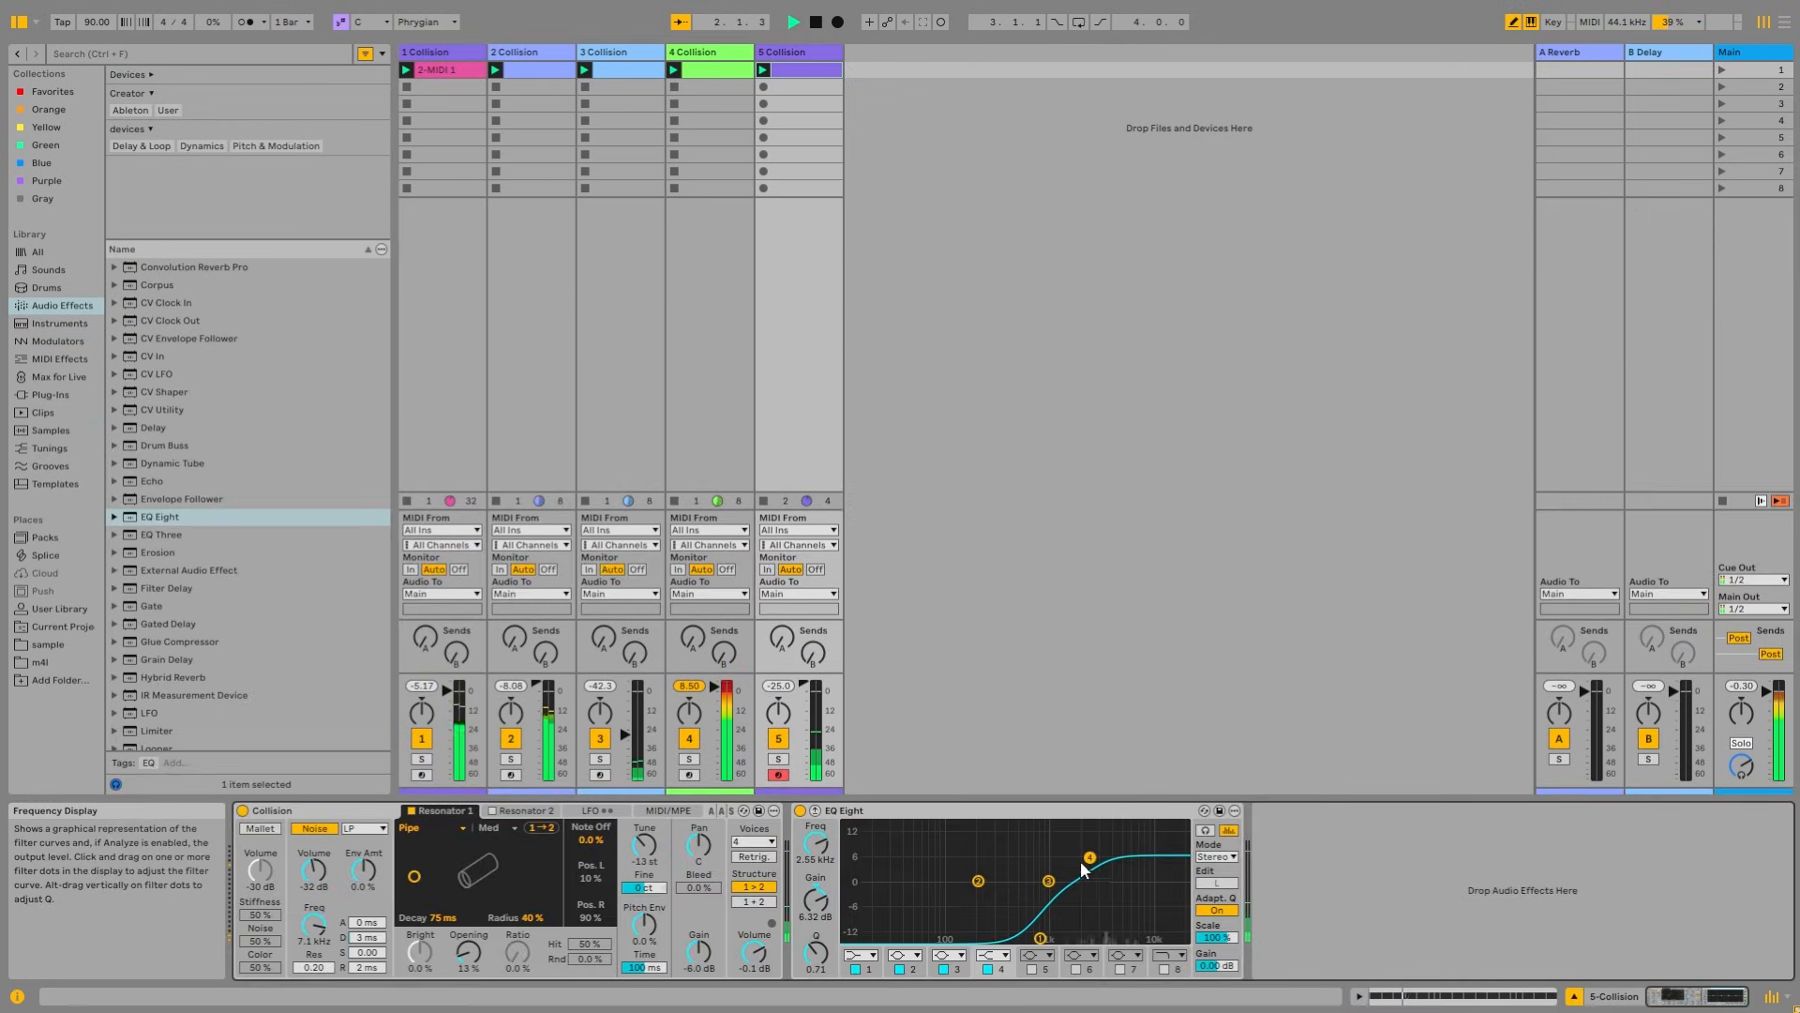
Step: Set EQ Eight's fourth band to 1.60 kHz with 9.20 dB gain and its first band to 1.09 kHz, and solo the fifth track
{"action": "left_click_drag", "start_coordinate": [1089, 857], "coordinate": [1069, 846]}
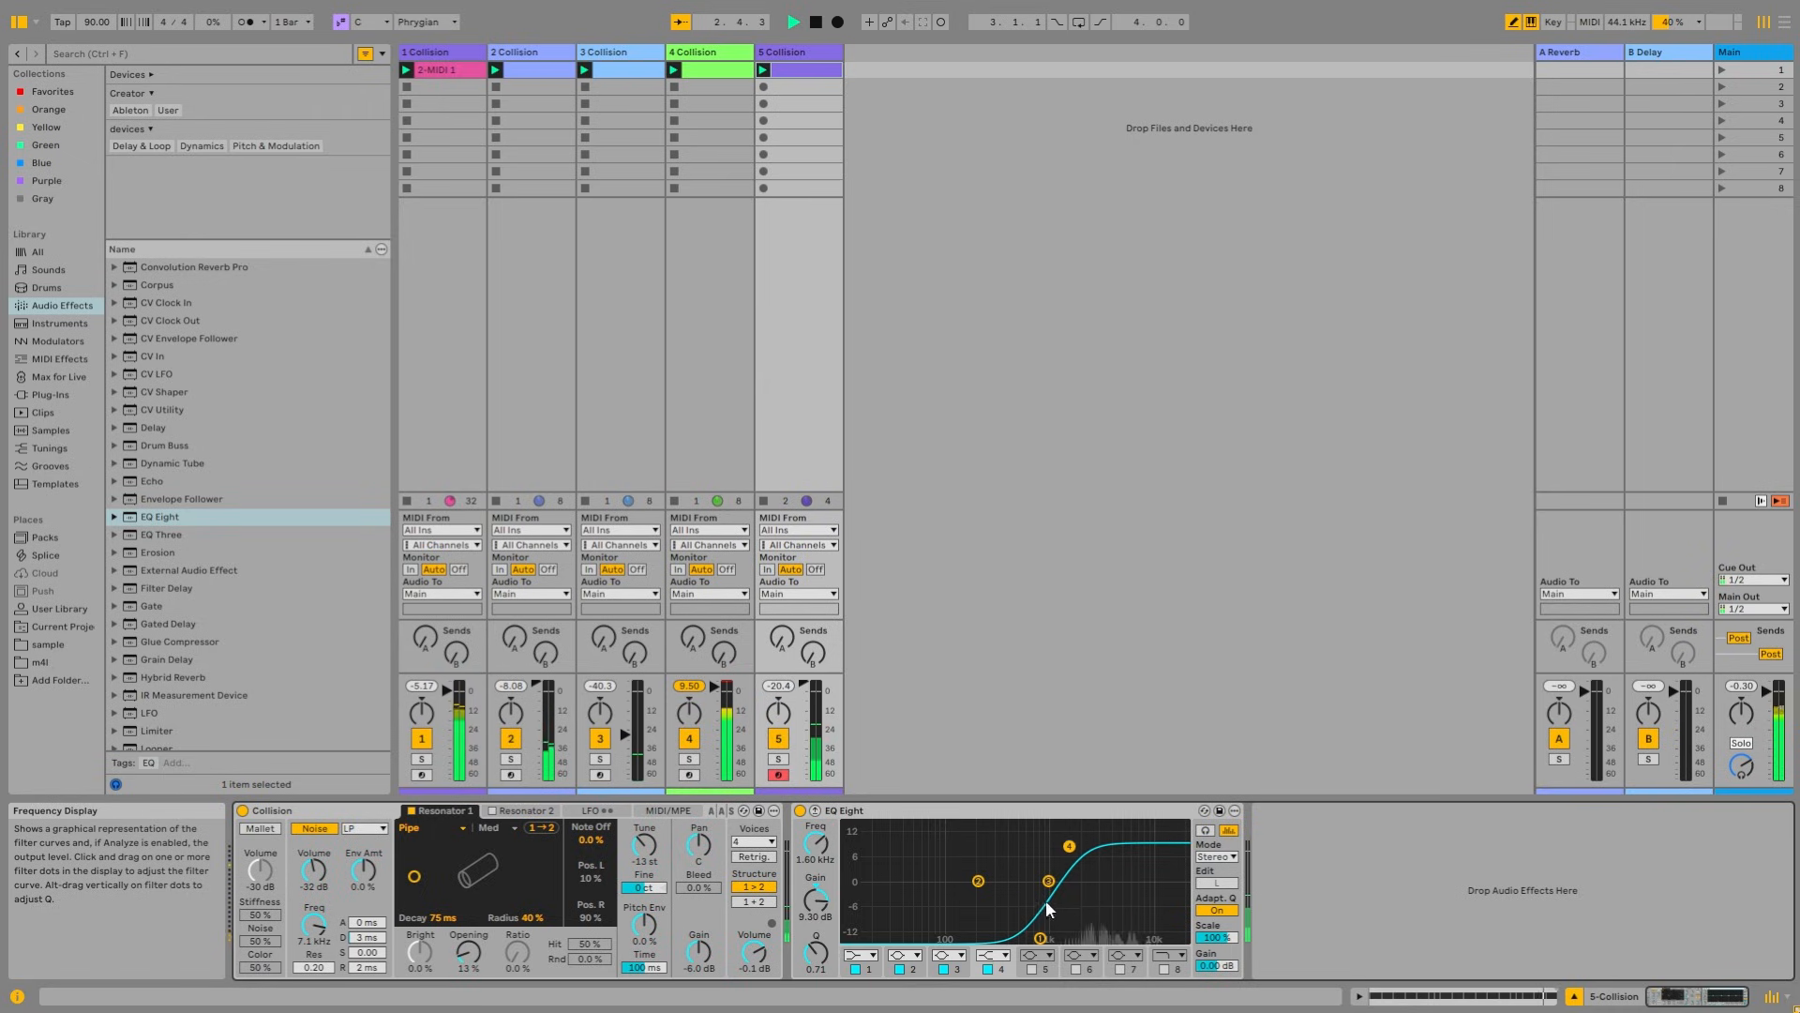
{"action": "left_click_drag", "start_coordinate": [1043, 947], "coordinate": [1056, 947]}
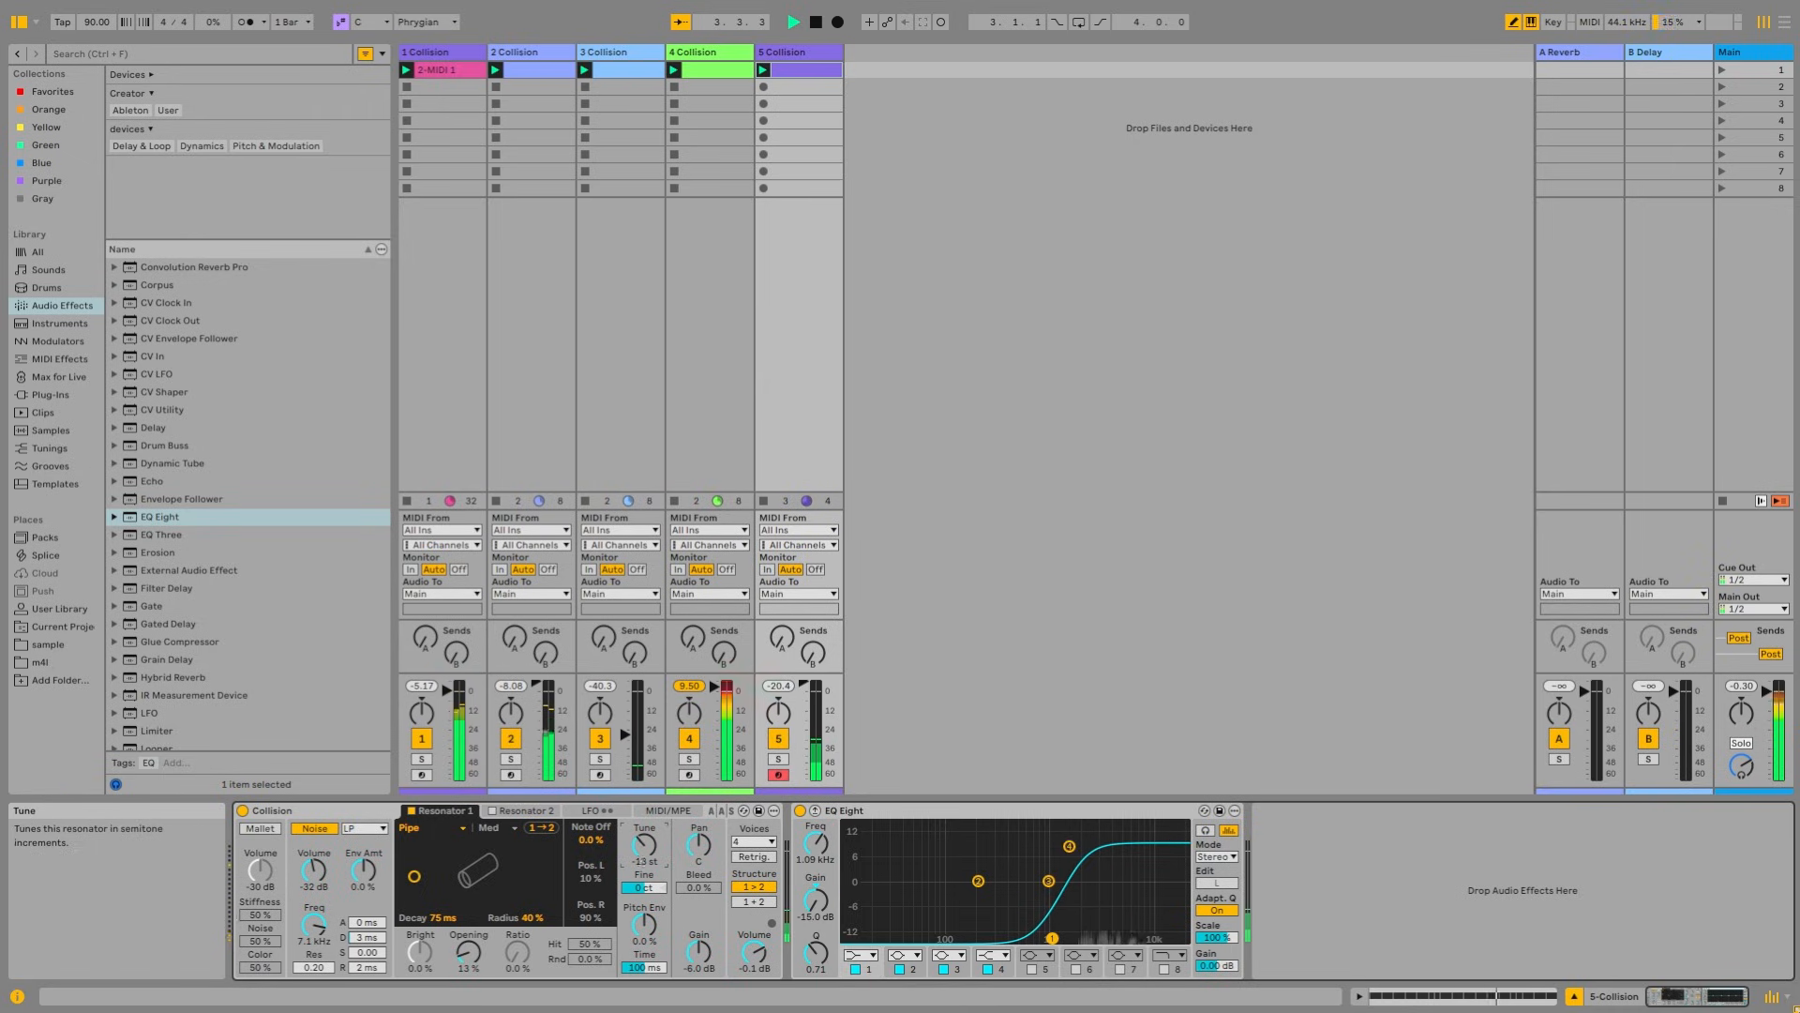
{"action": "left_click", "coordinate": [779, 760]}
Step: Tune the fifth track's Resonator 1 down to -31 st and try longer decay times, ending at 1.13 s
{"action": "left_click_drag", "start_coordinate": [644, 846], "coordinate": [644, 866]}
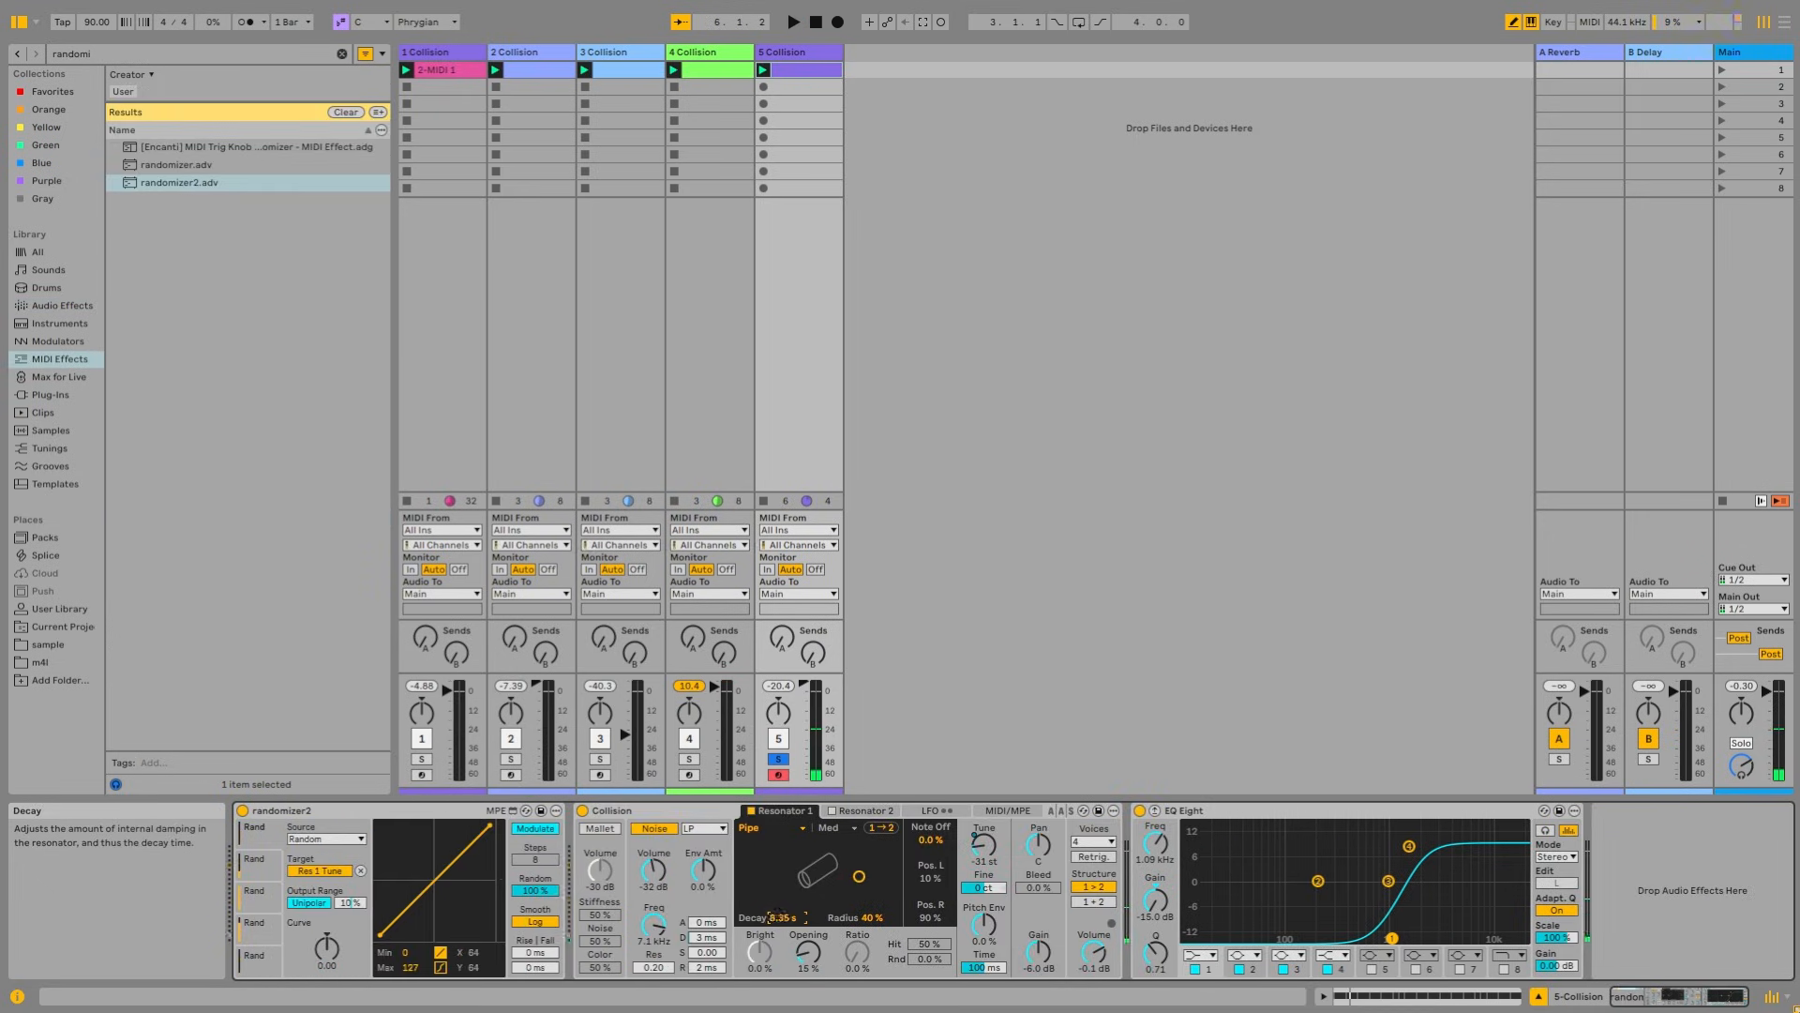
{"action": "left_click_drag", "start_coordinate": [781, 917], "coordinate": [783, 851]}
{"action": "double_click", "coordinate": [824, 69]}
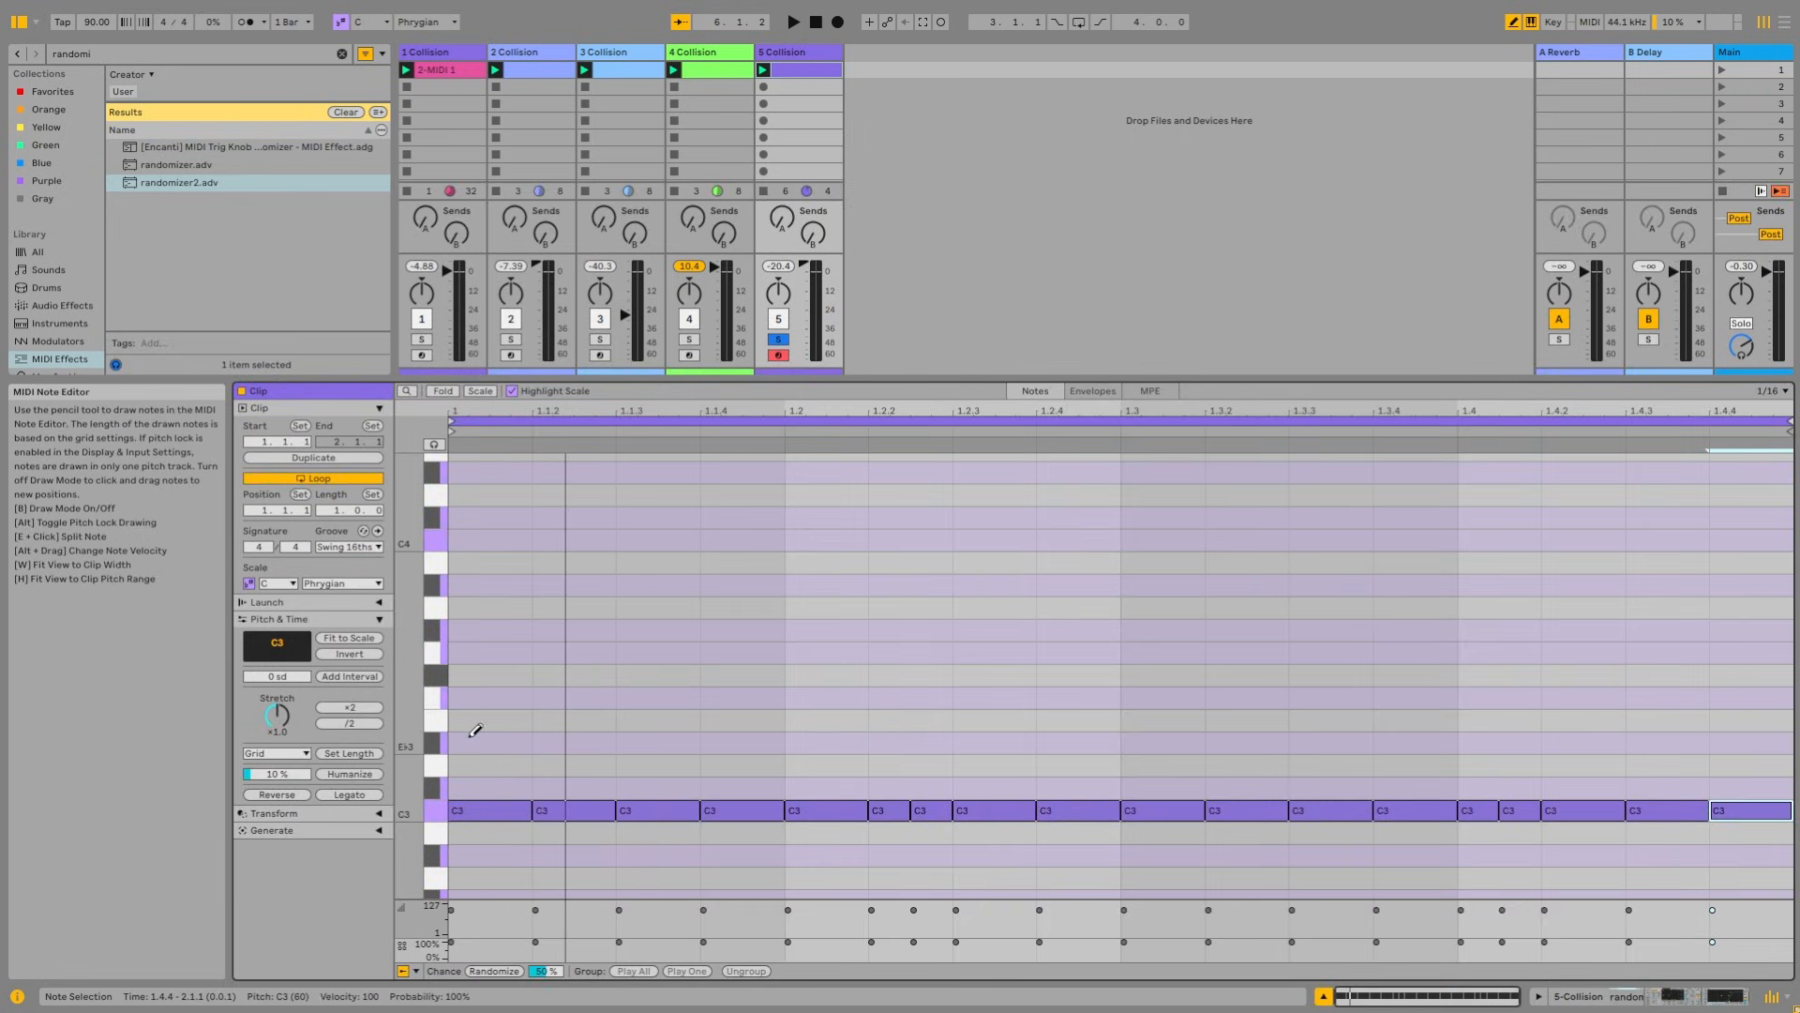
{"action": "left_click", "coordinate": [784, 54]}
{"action": "left_click_drag", "start_coordinate": [784, 918], "coordinate": [784, 886]}
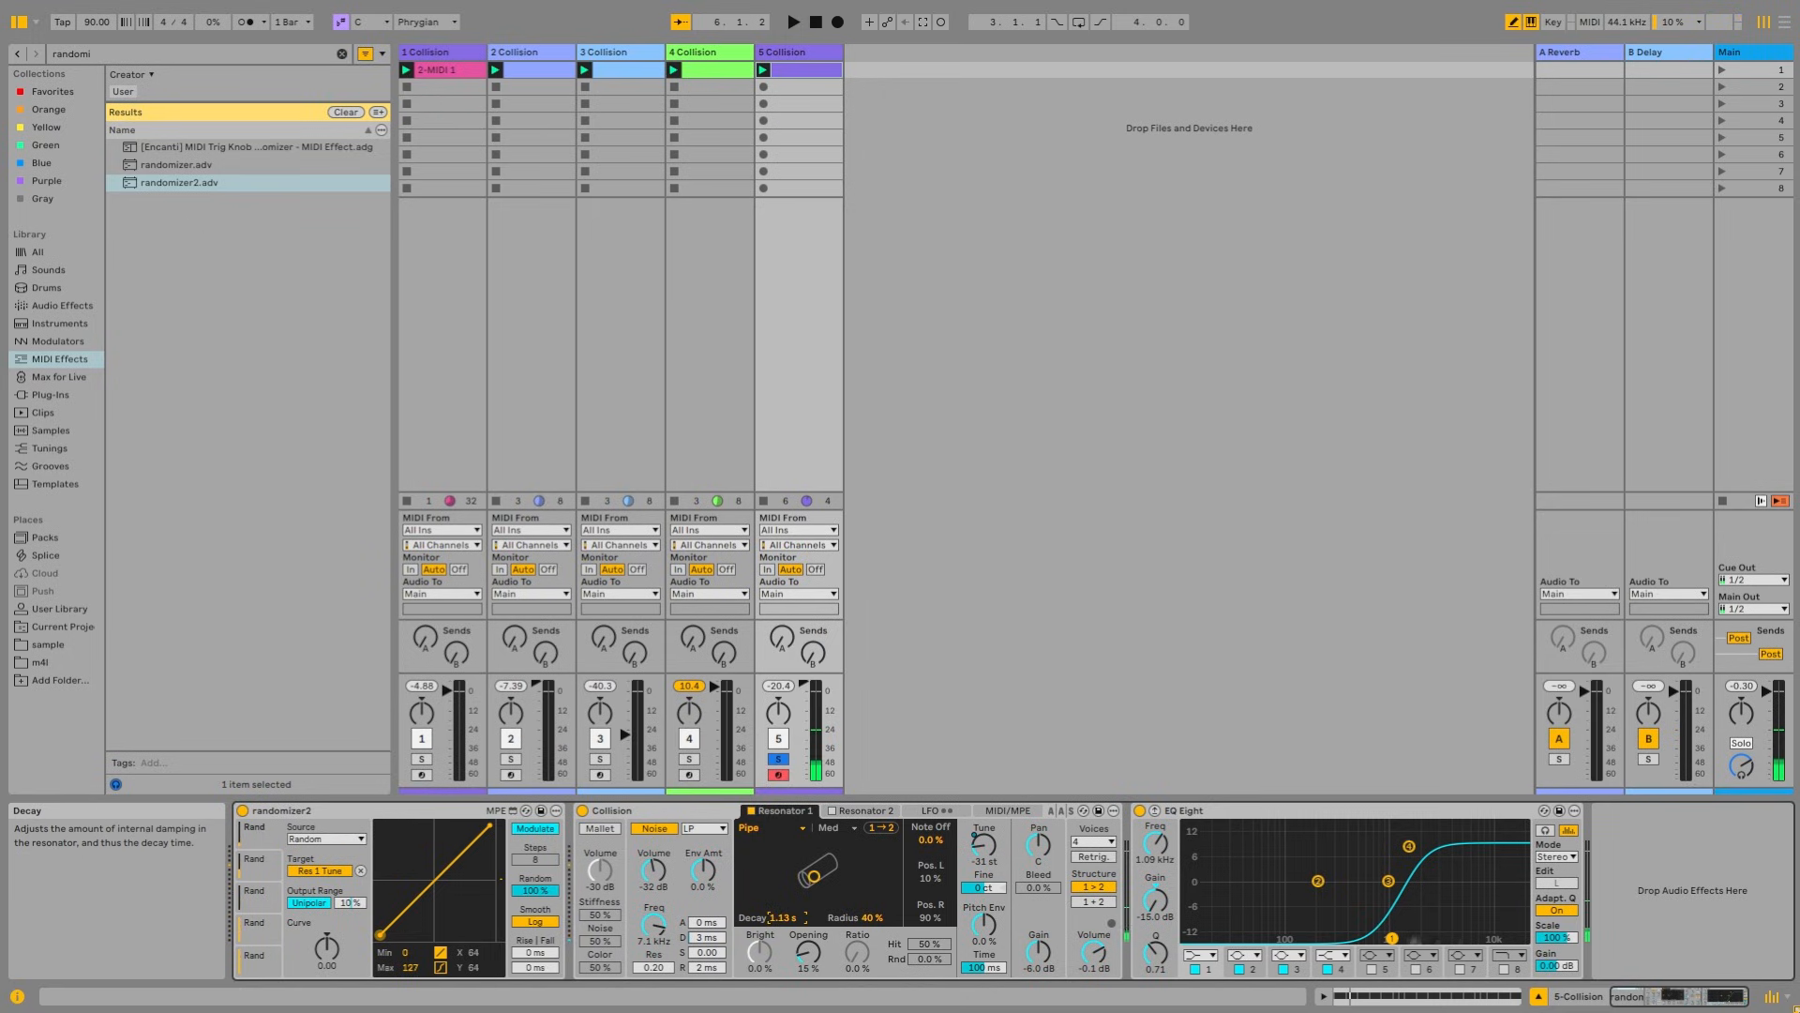
Step: Redraw the fifth track's clip with a few opening C3 notes in place of the continuous run, and set Resonator 1's decay to 50 ms
{"action": "left_click", "coordinate": [797, 69]}
{"action": "left_click_drag", "start_coordinate": [665, 816], "coordinate": [1760, 810]}
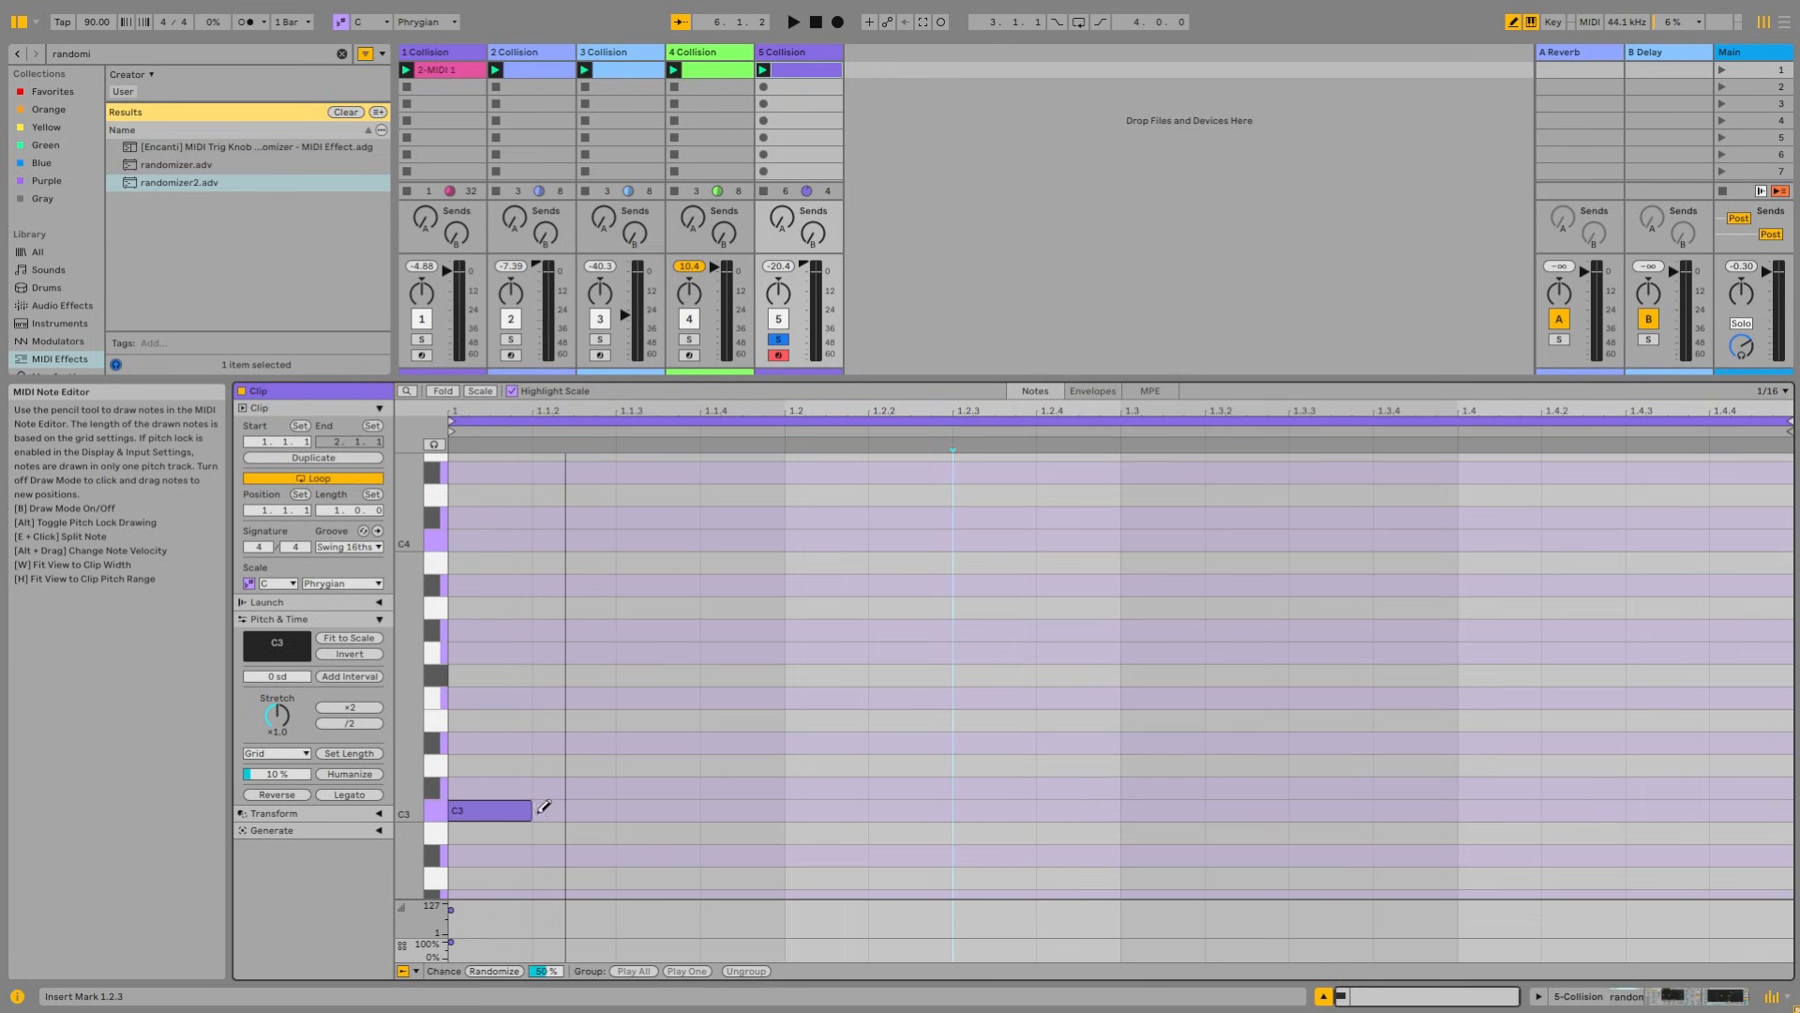
{"action": "left_click_drag", "start_coordinate": [555, 808], "coordinate": [698, 812]}
{"action": "key", "text": "shift+Tab"}
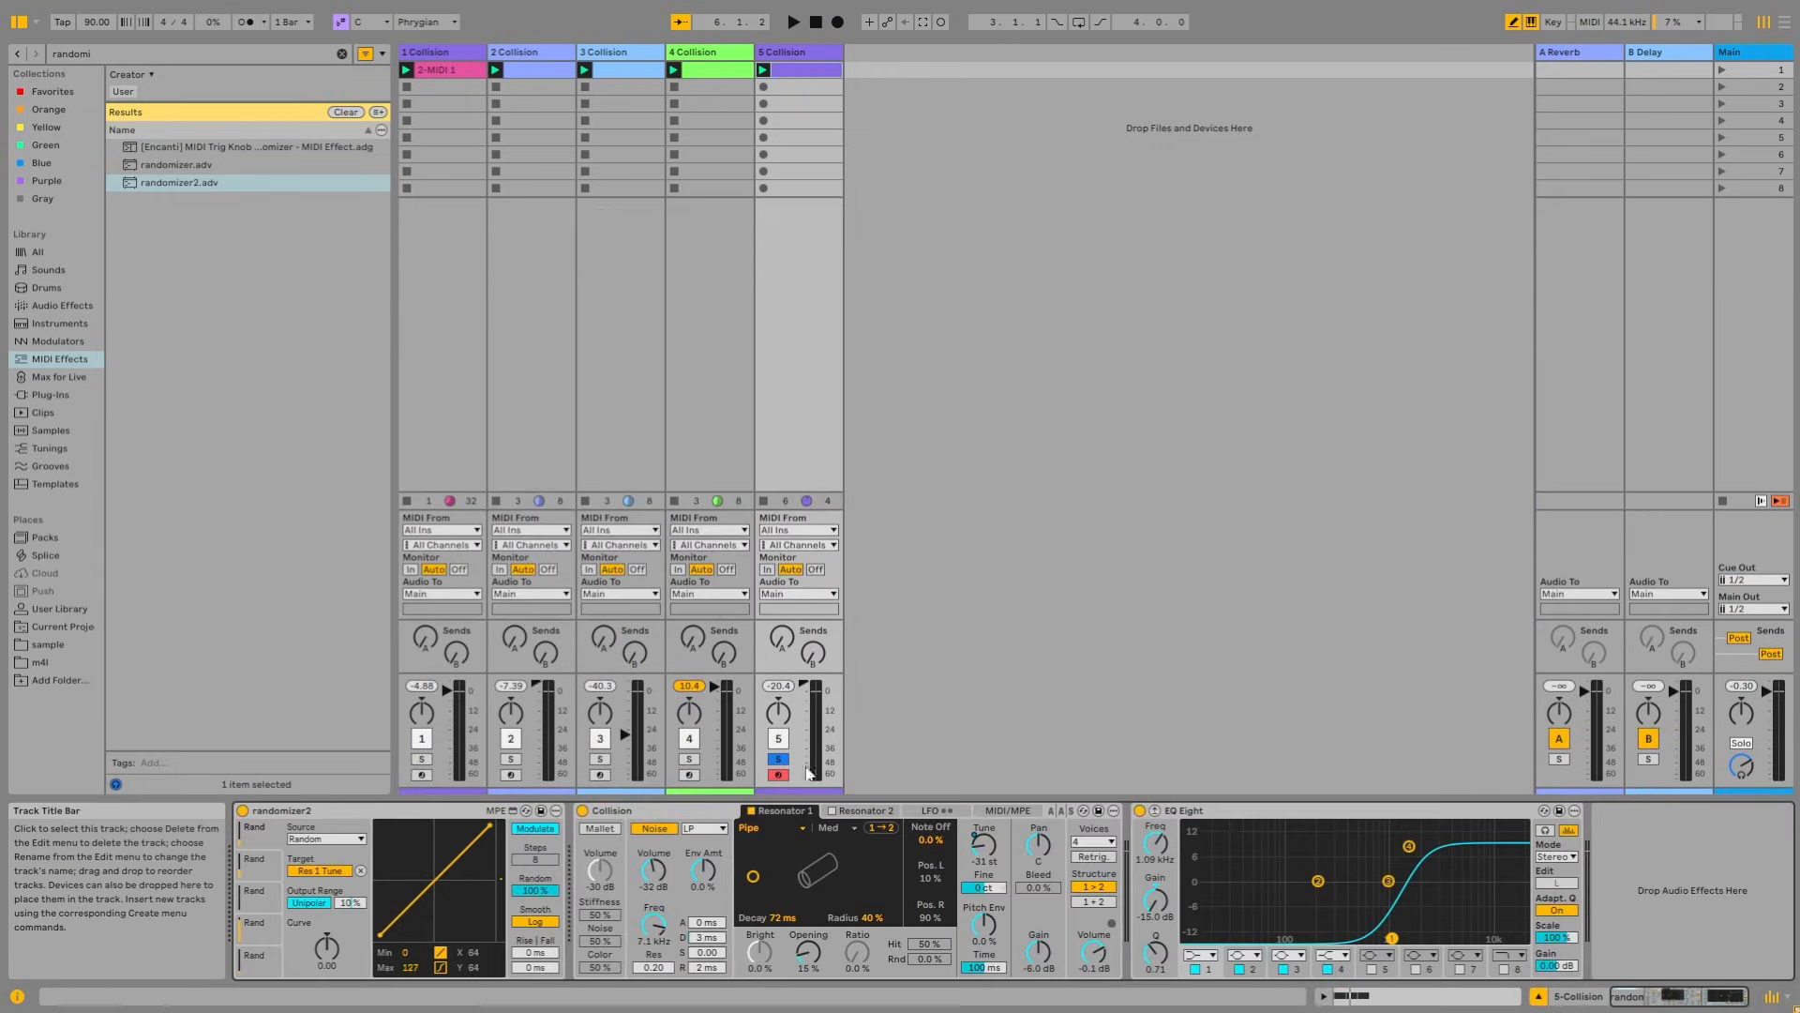
{"action": "left_click_drag", "start_coordinate": [792, 921], "coordinate": [787, 923]}
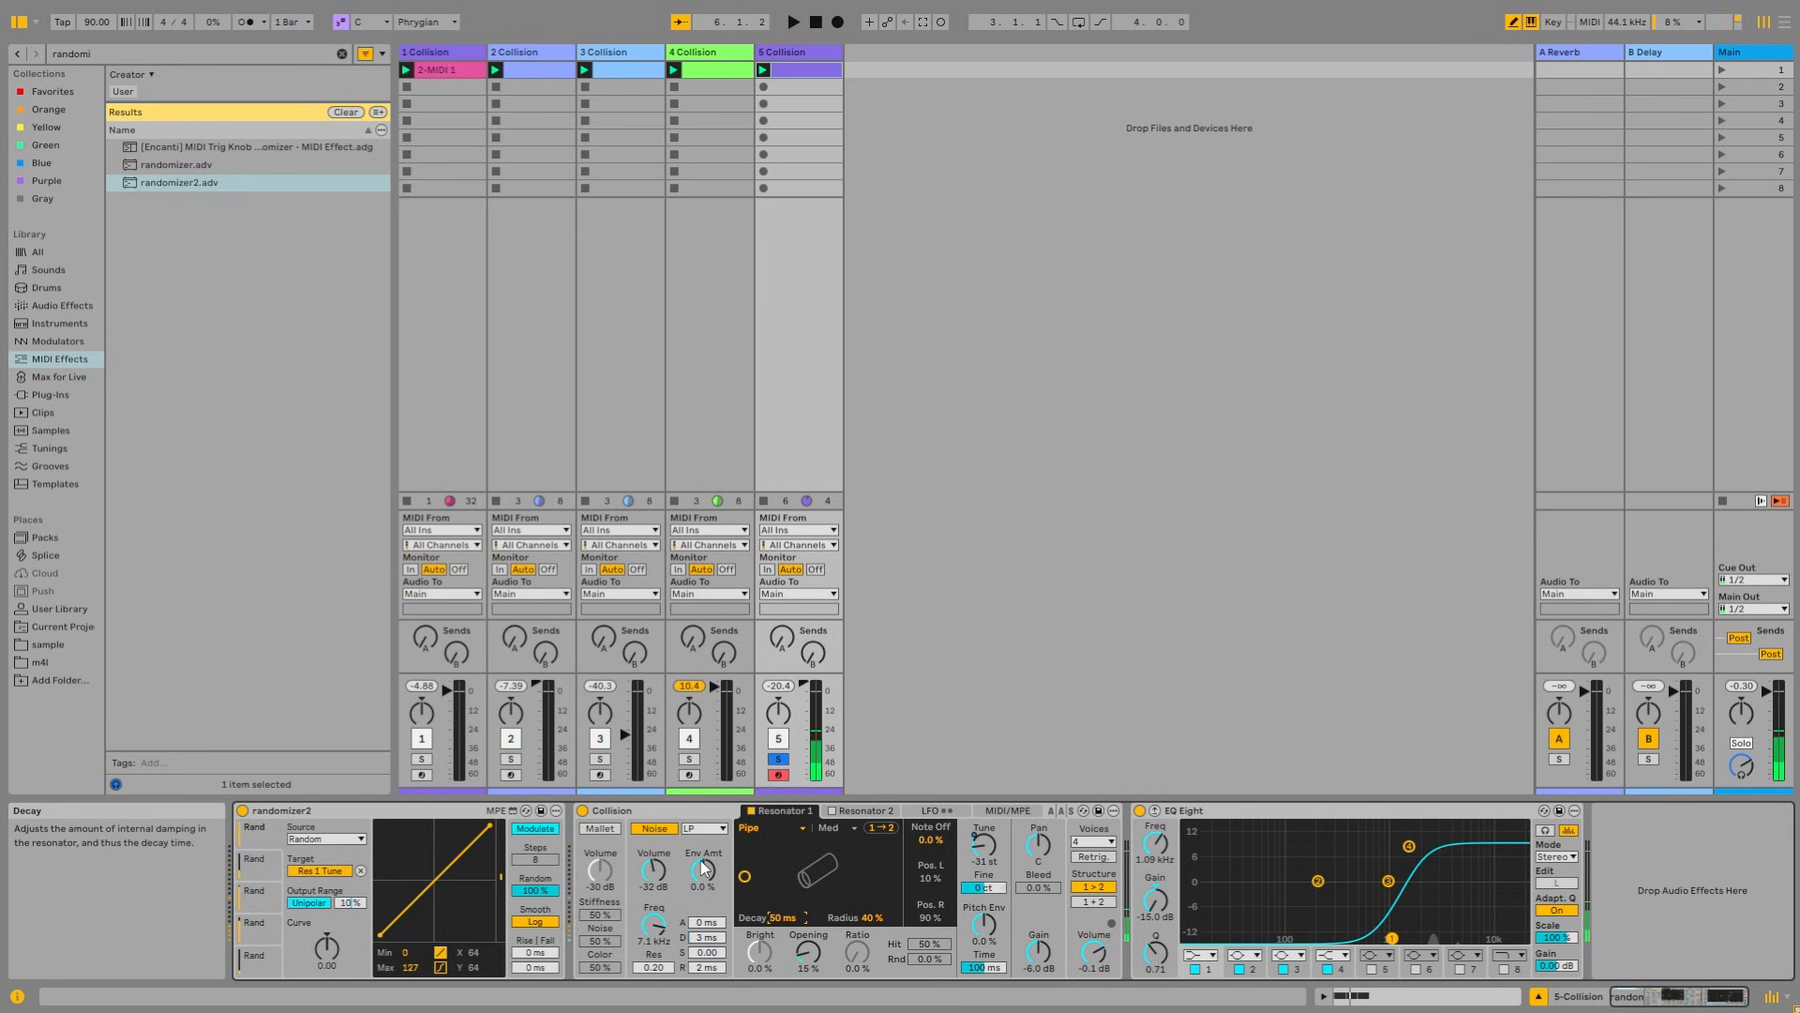
Step: Extend the fifth track's clip loop to four bars and duplicate the two-bar C3 pattern to fill it
{"action": "key", "text": "shift+Tab"}
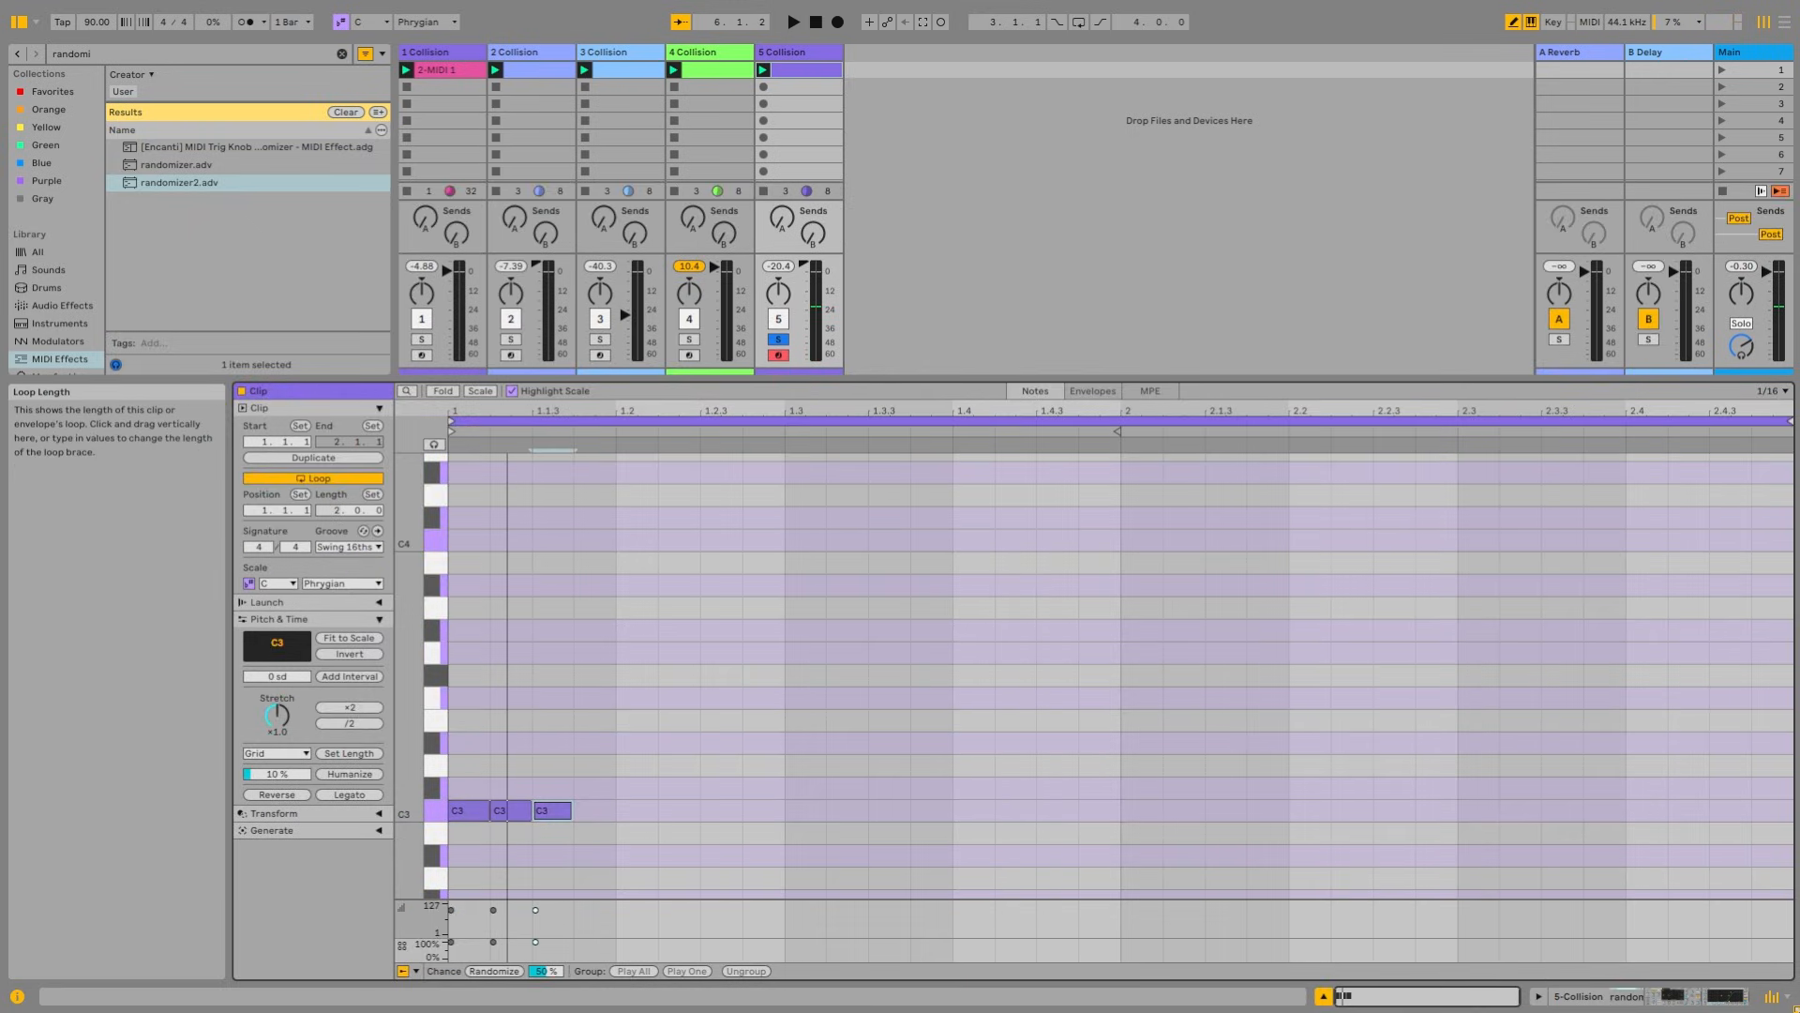
{"action": "left_click_drag", "start_coordinate": [330, 510], "coordinate": [331, 499]}
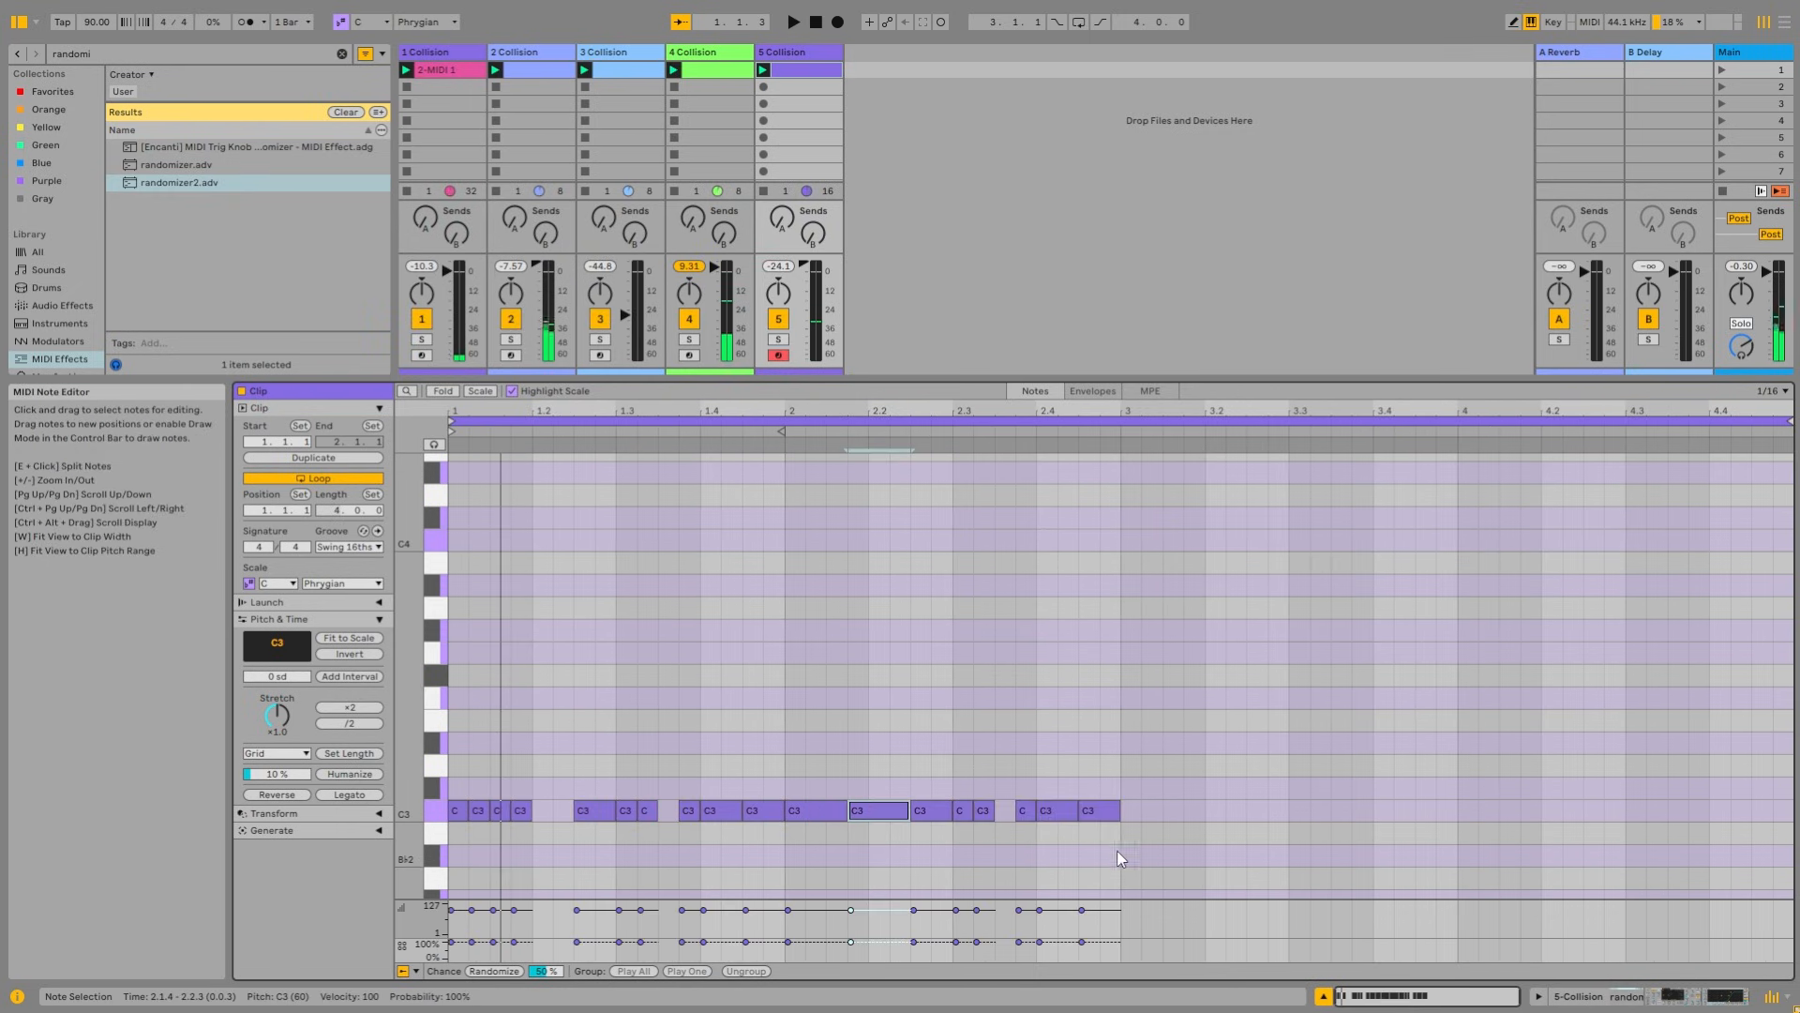
{"action": "left_click_drag", "start_coordinate": [1122, 851], "coordinate": [60, 564]}
{"action": "key", "text": "ctrl+d"}
{"action": "left_click", "coordinate": [806, 636]}
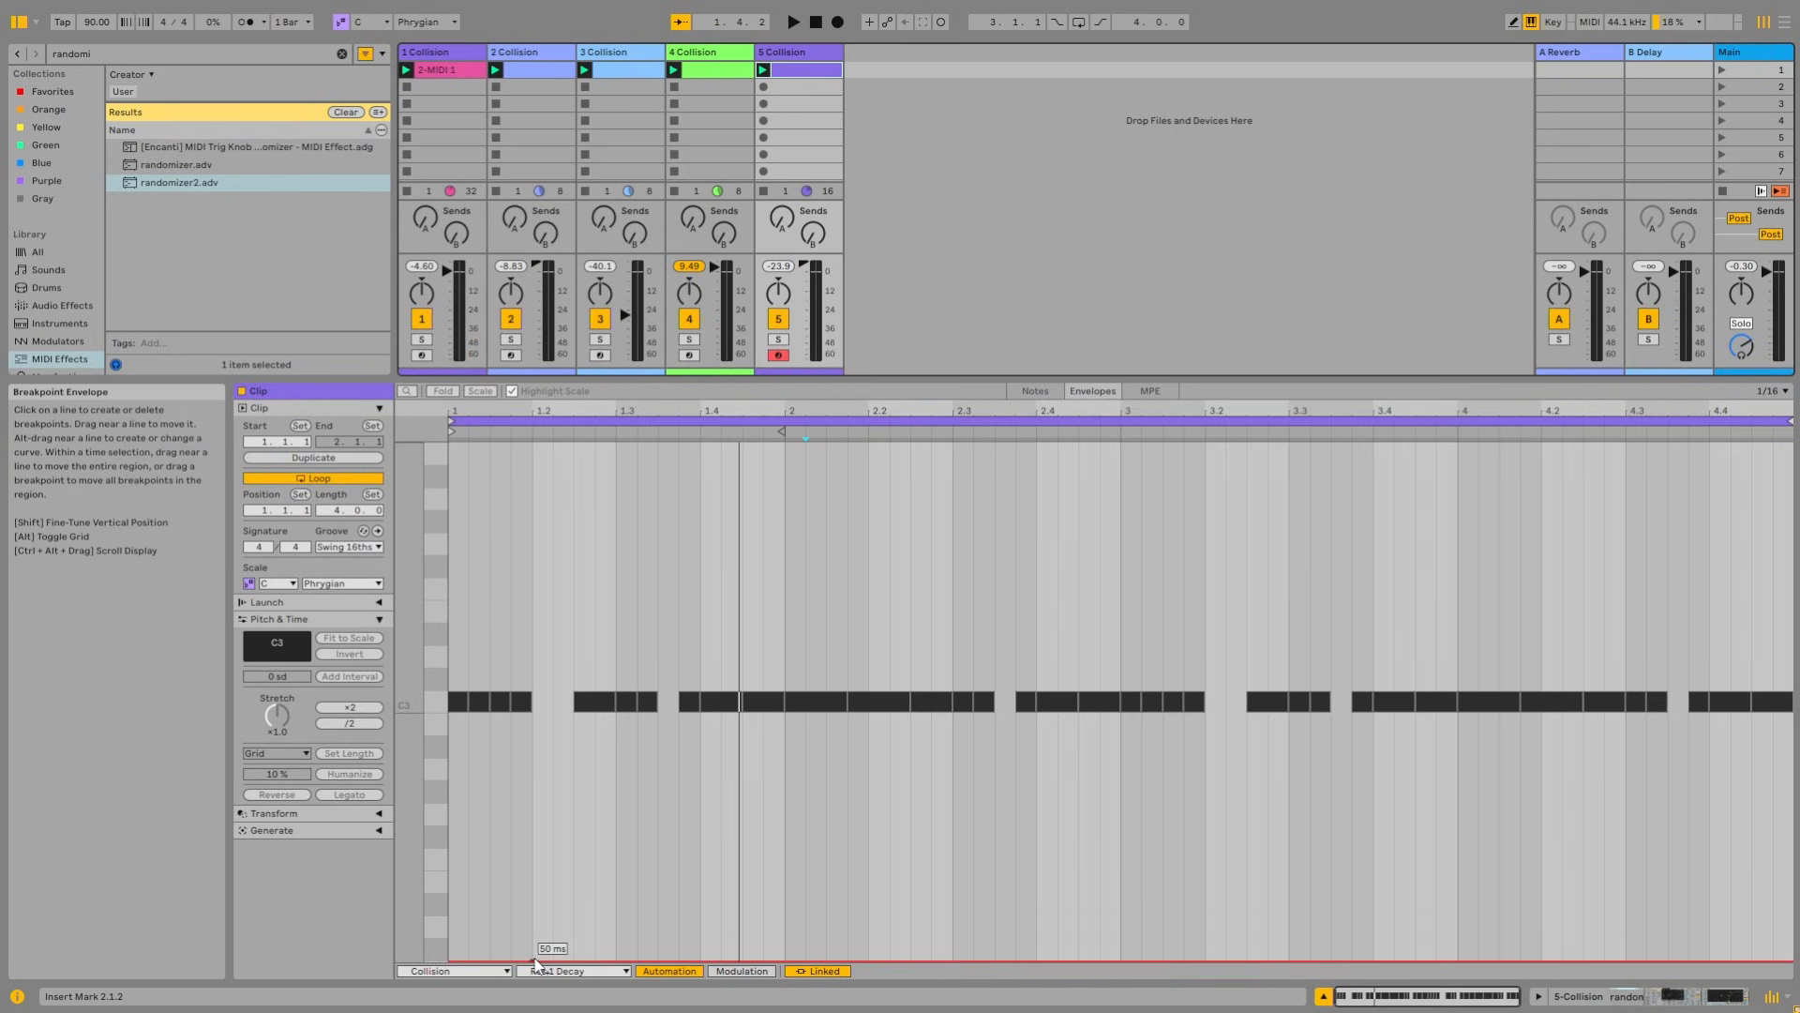
Step: Solo the fifth track and draw two descending steps in the clip's Res 1 Decay envelope over the notes between 1.2.3 and 1.3.2
{"action": "left_click_drag", "start_coordinate": [580, 958], "coordinate": [582, 827]}
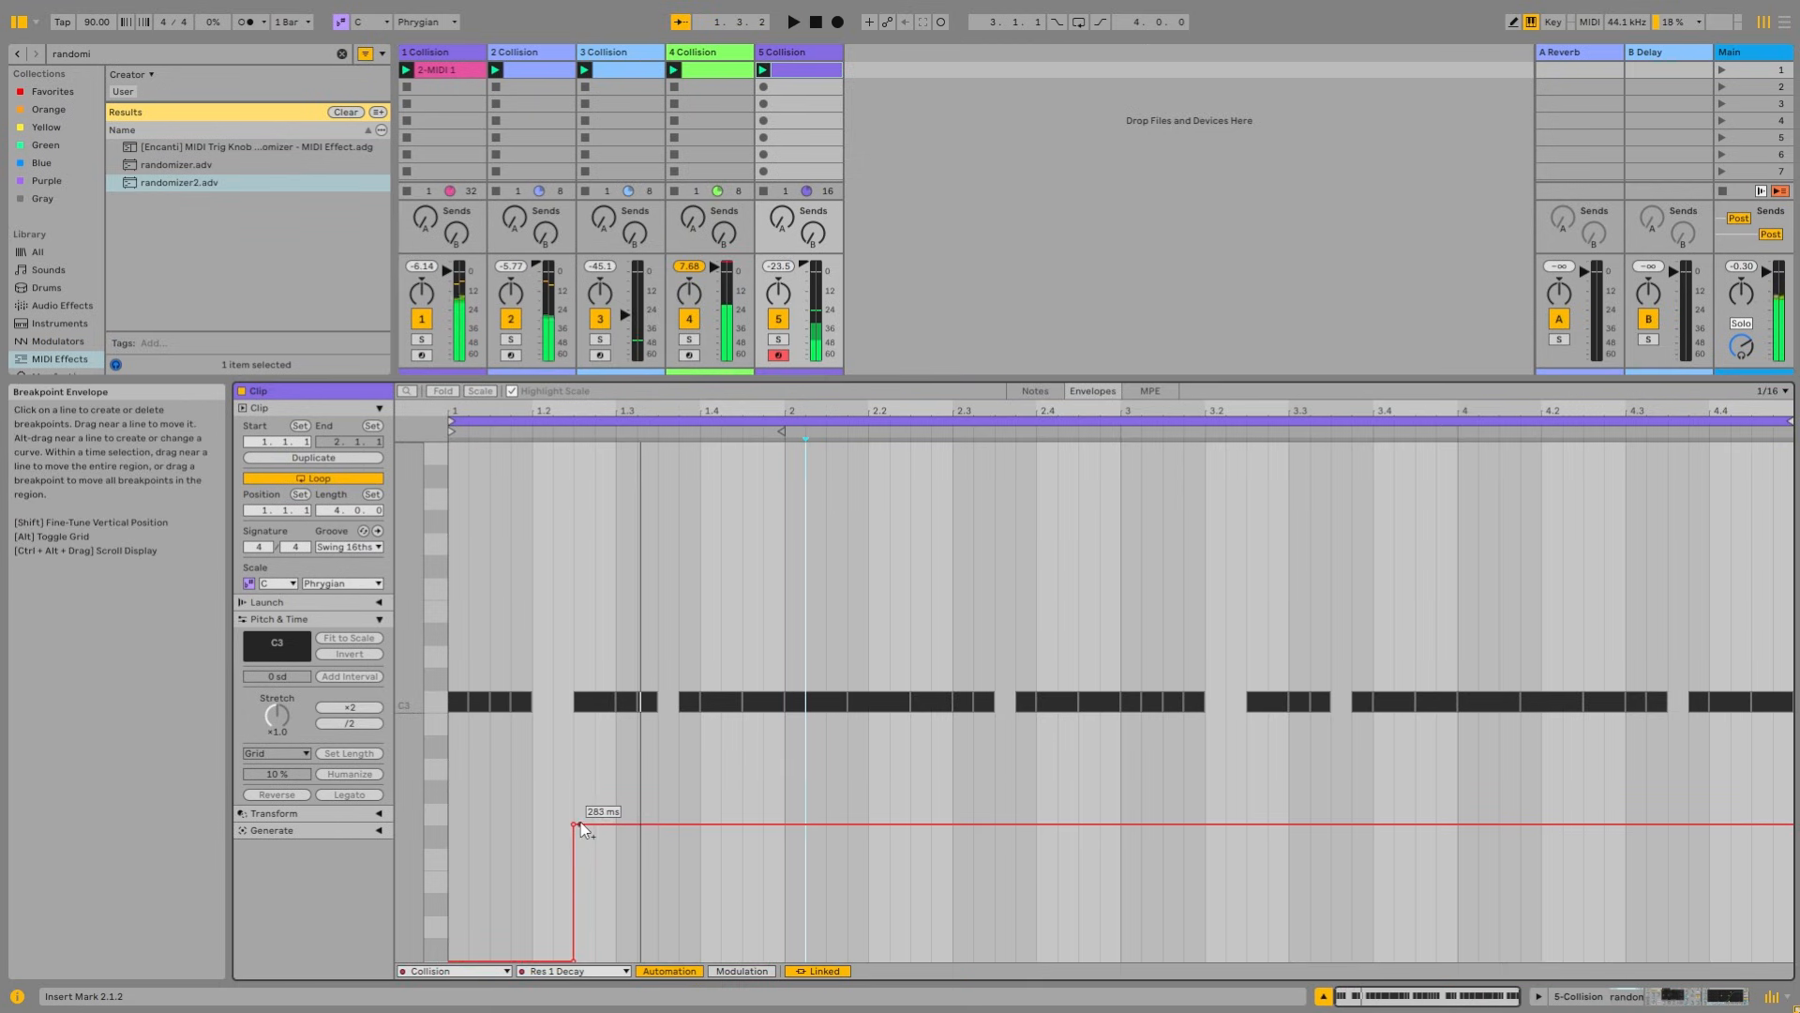
{"action": "left_click", "coordinate": [778, 340]}
{"action": "left_click_drag", "start_coordinate": [580, 829], "coordinate": [651, 960]}
{"action": "left_click", "coordinate": [616, 780]}
{"action": "key", "text": "space"}
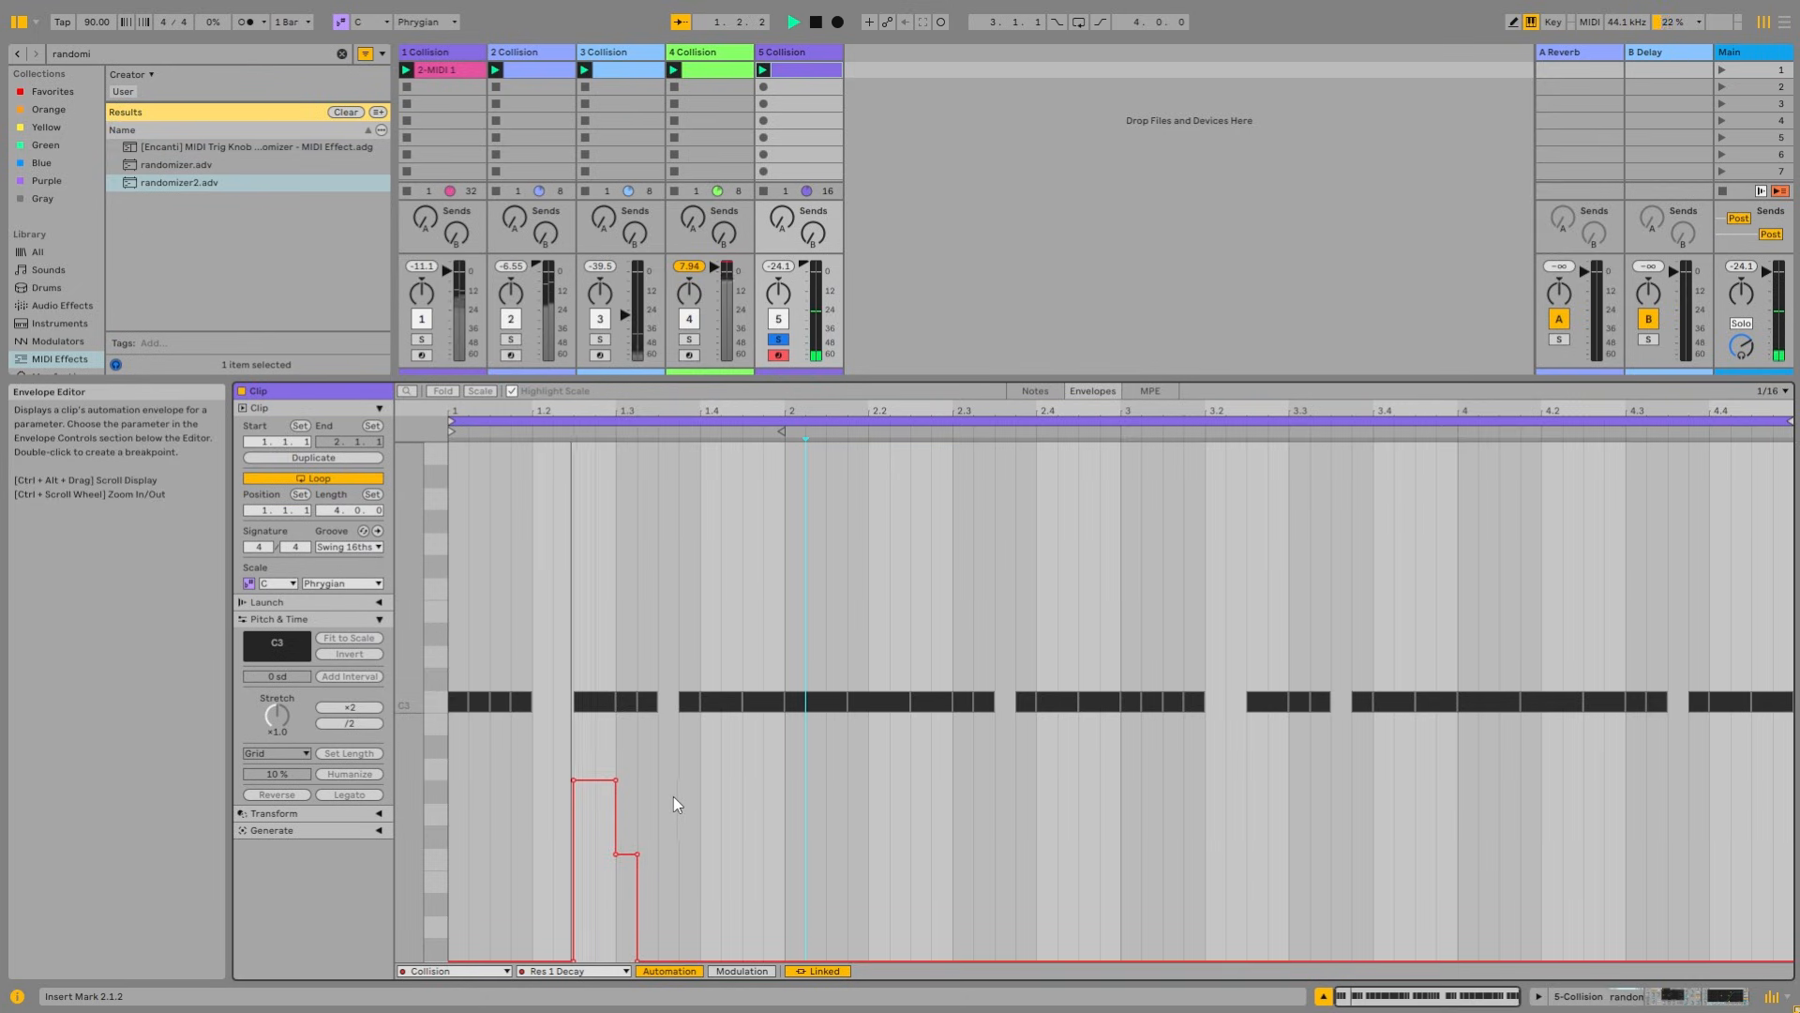
Step: Continue the Res 1 Decay envelope with varied steps across the four-bar clip, starting with 376 ms at 1.3.4, and play it
{"action": "left_click_drag", "start_coordinate": [681, 958], "coordinate": [679, 801]}
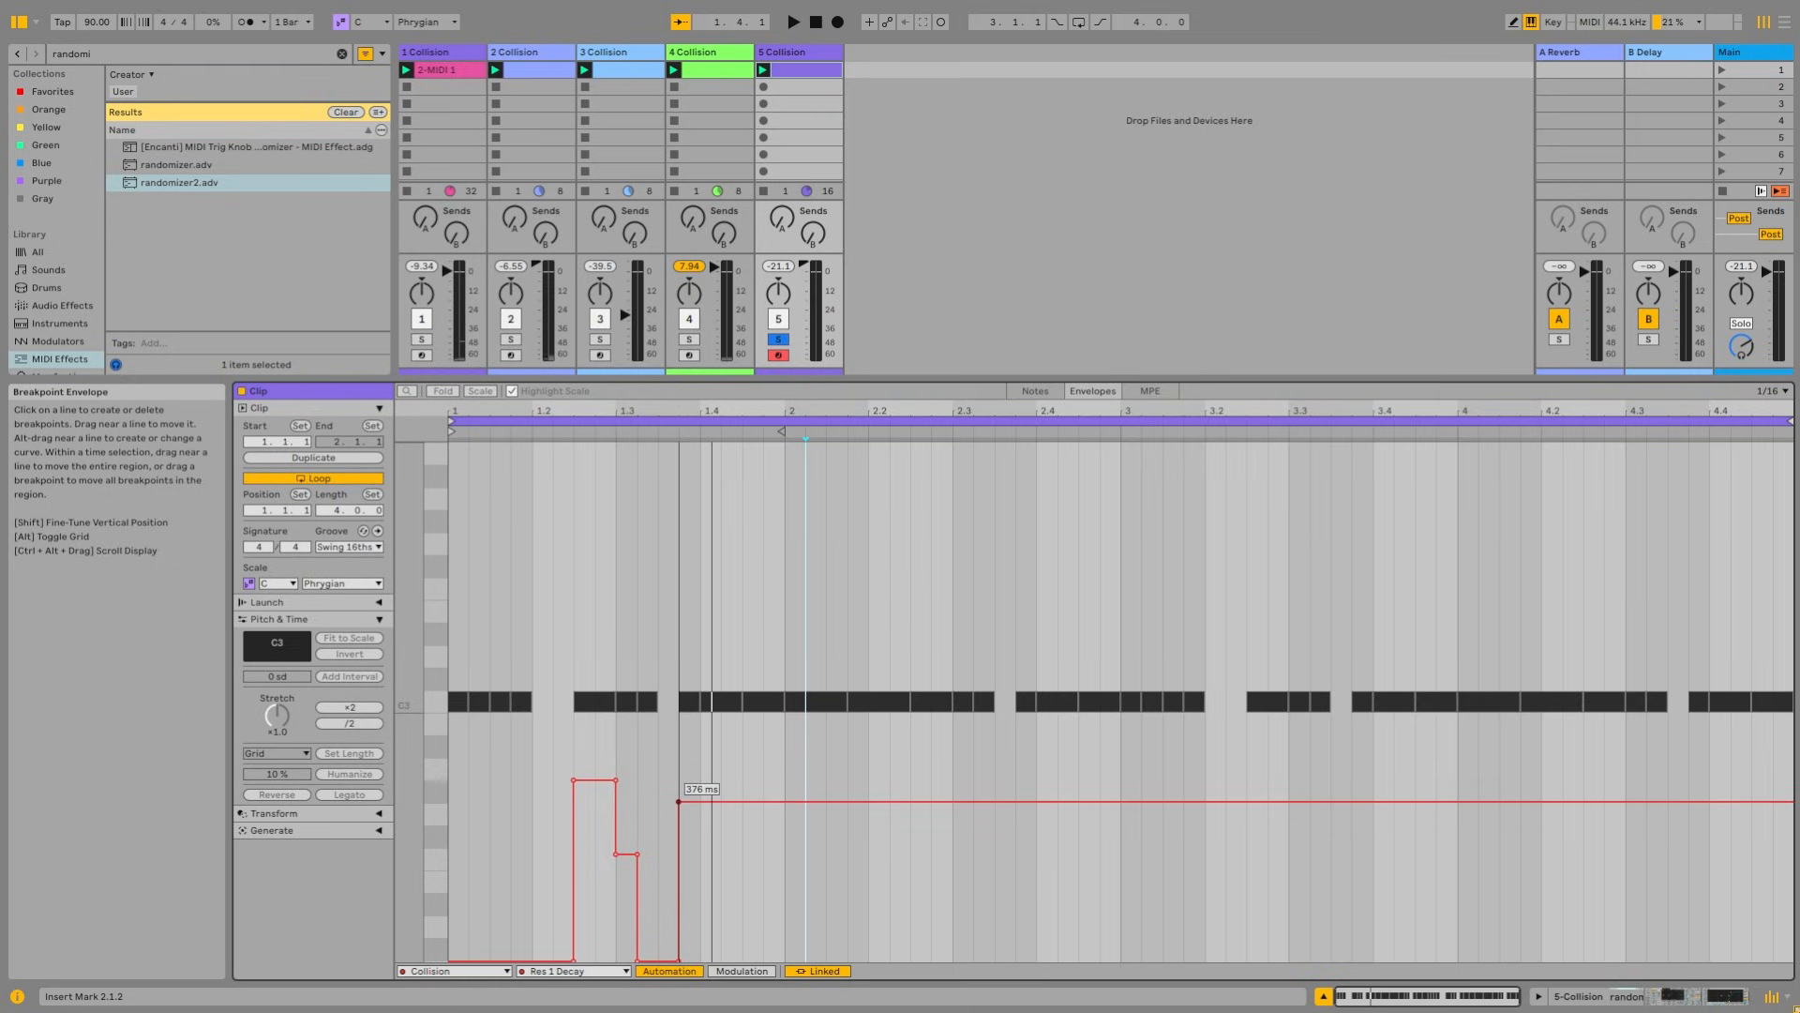
{"action": "left_click", "coordinate": [700, 803]}
{"action": "left_click_drag", "start_coordinate": [718, 801], "coordinate": [718, 881]}
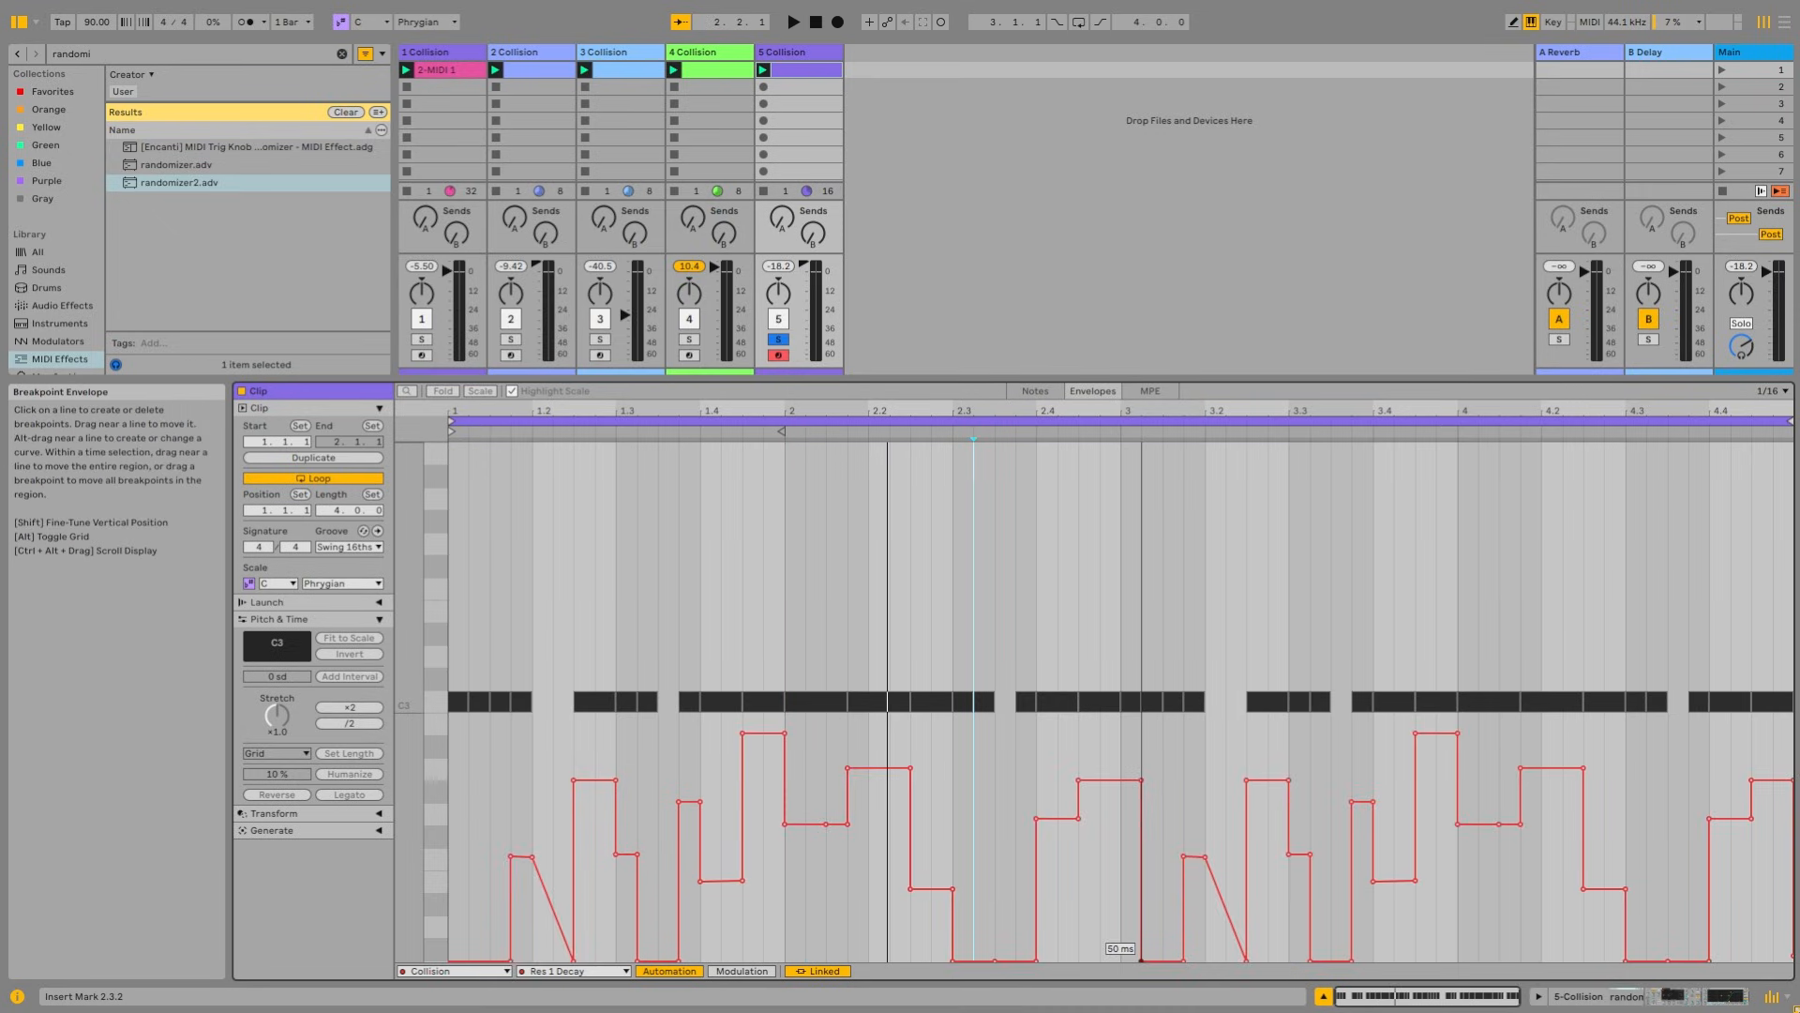
{"action": "key", "text": "space"}
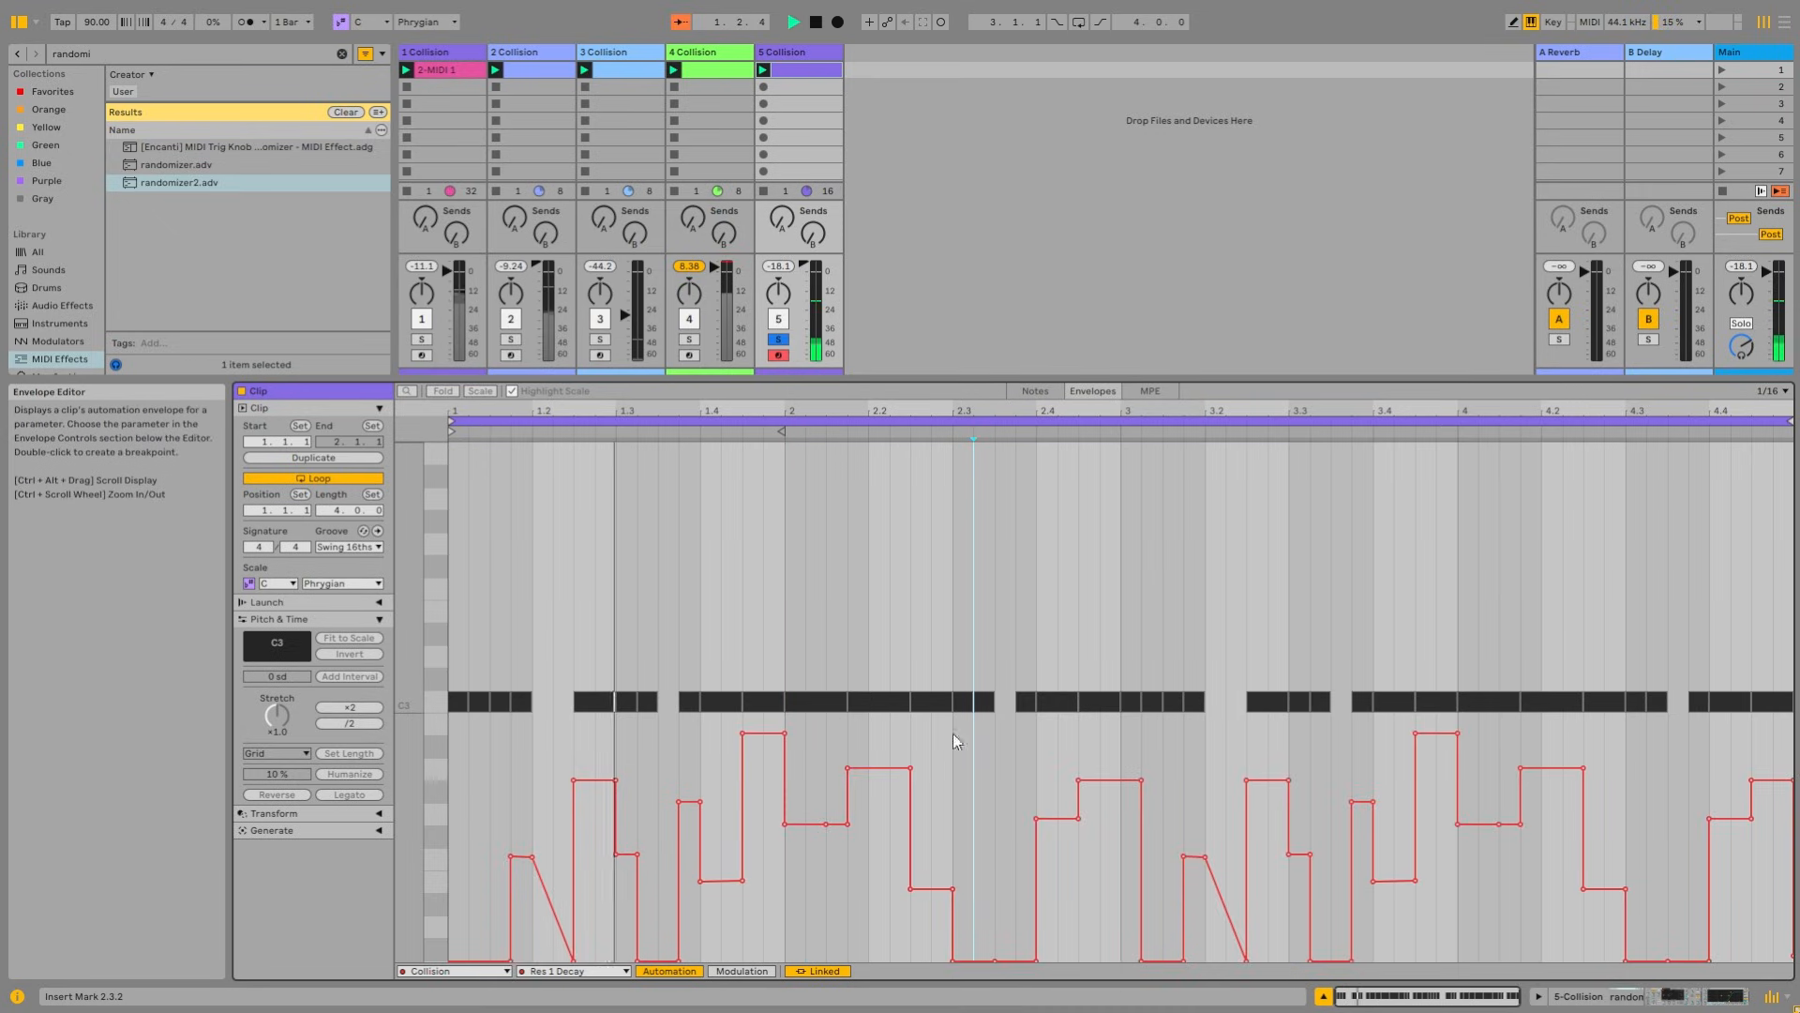
Step: Move the first and third bands of the fifth track's EQ Eight lower in frequency
{"action": "key", "text": "shift+Tab"}
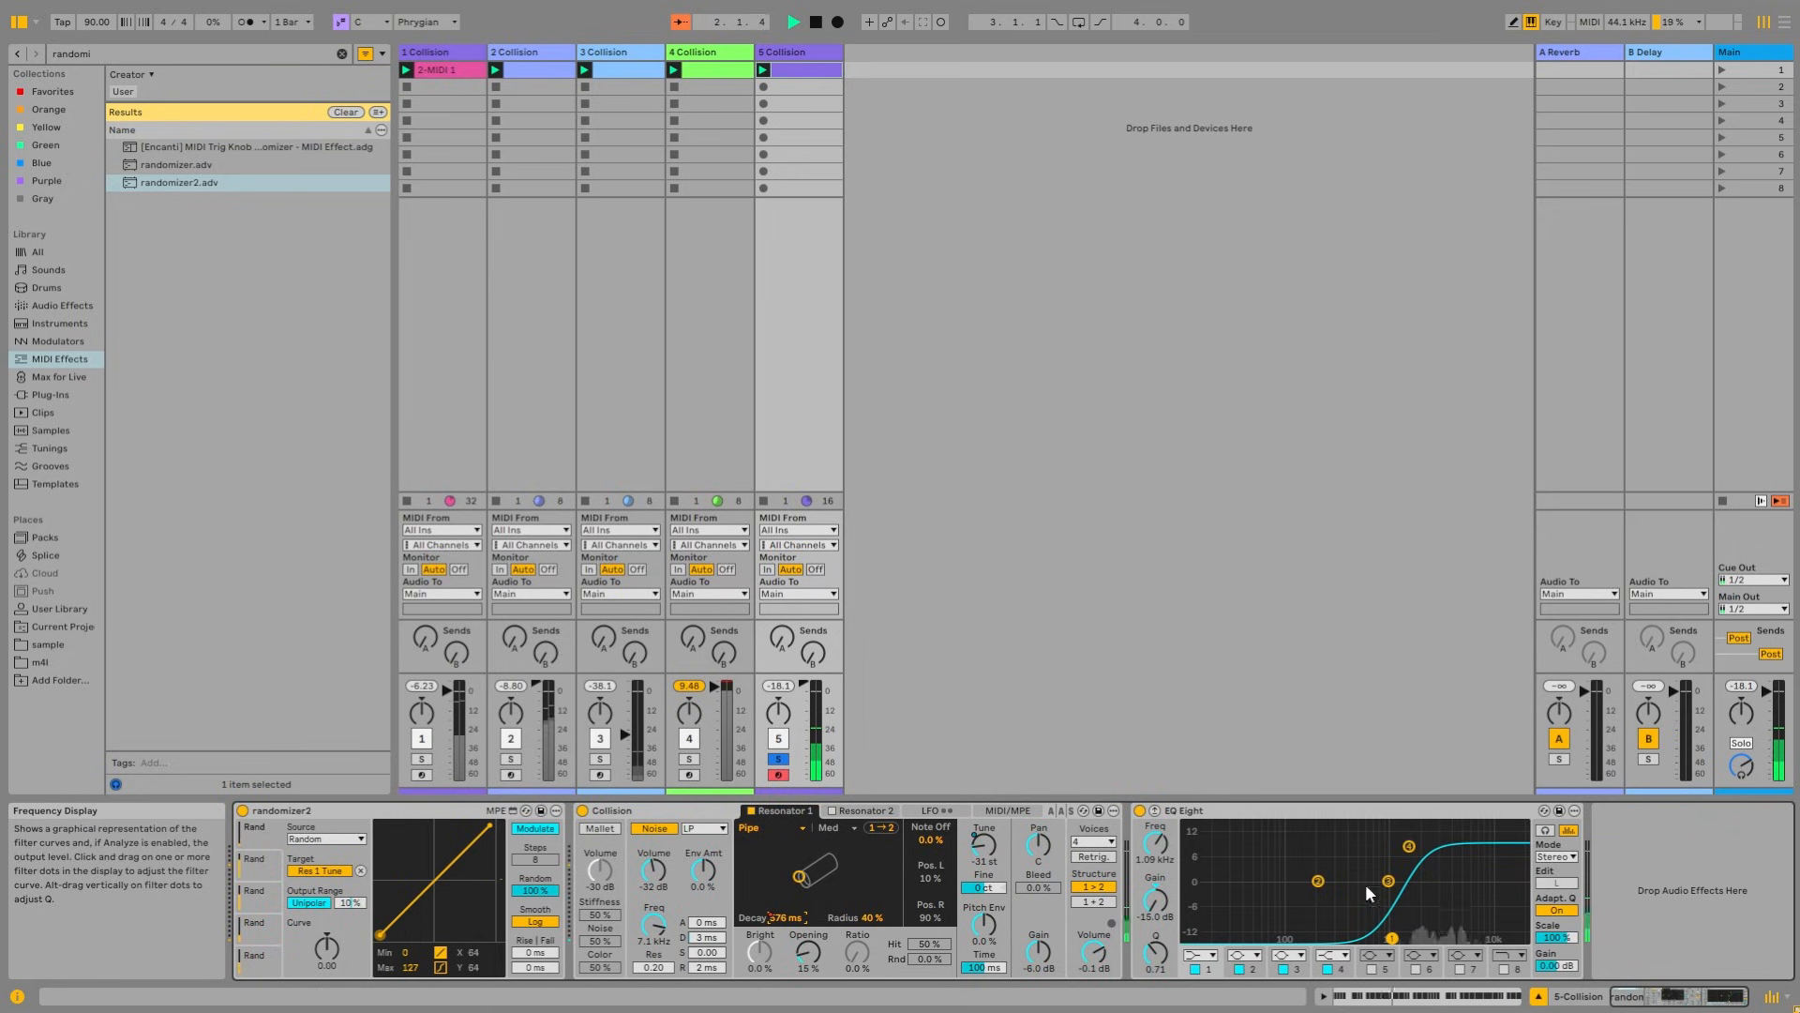
{"action": "left_click_drag", "start_coordinate": [1391, 938], "coordinate": [1324, 938]}
{"action": "left_click_drag", "start_coordinate": [1388, 882], "coordinate": [1334, 878]}
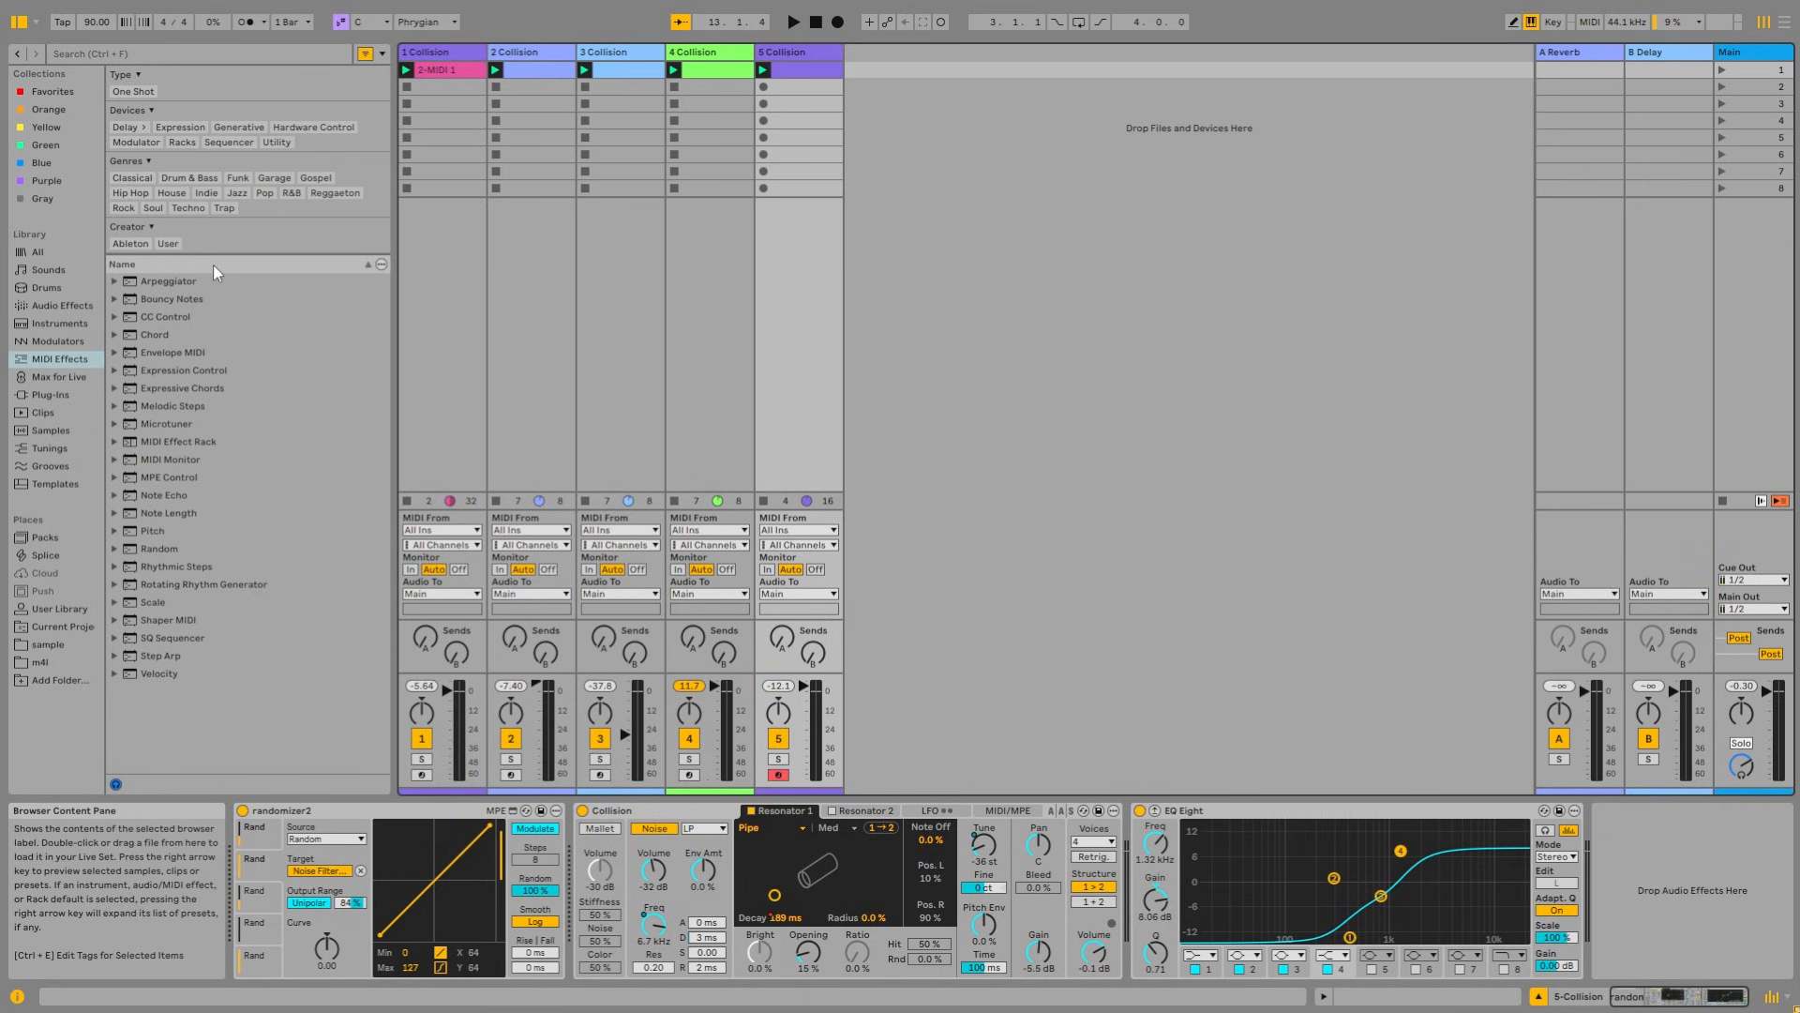
Step: Add a sixth track with Collision and switch its exciter from Mallet to Noise
{"action": "left_click", "coordinate": [65, 324]}
{"action": "left_click_drag", "start_coordinate": [165, 296], "coordinate": [938, 240]}
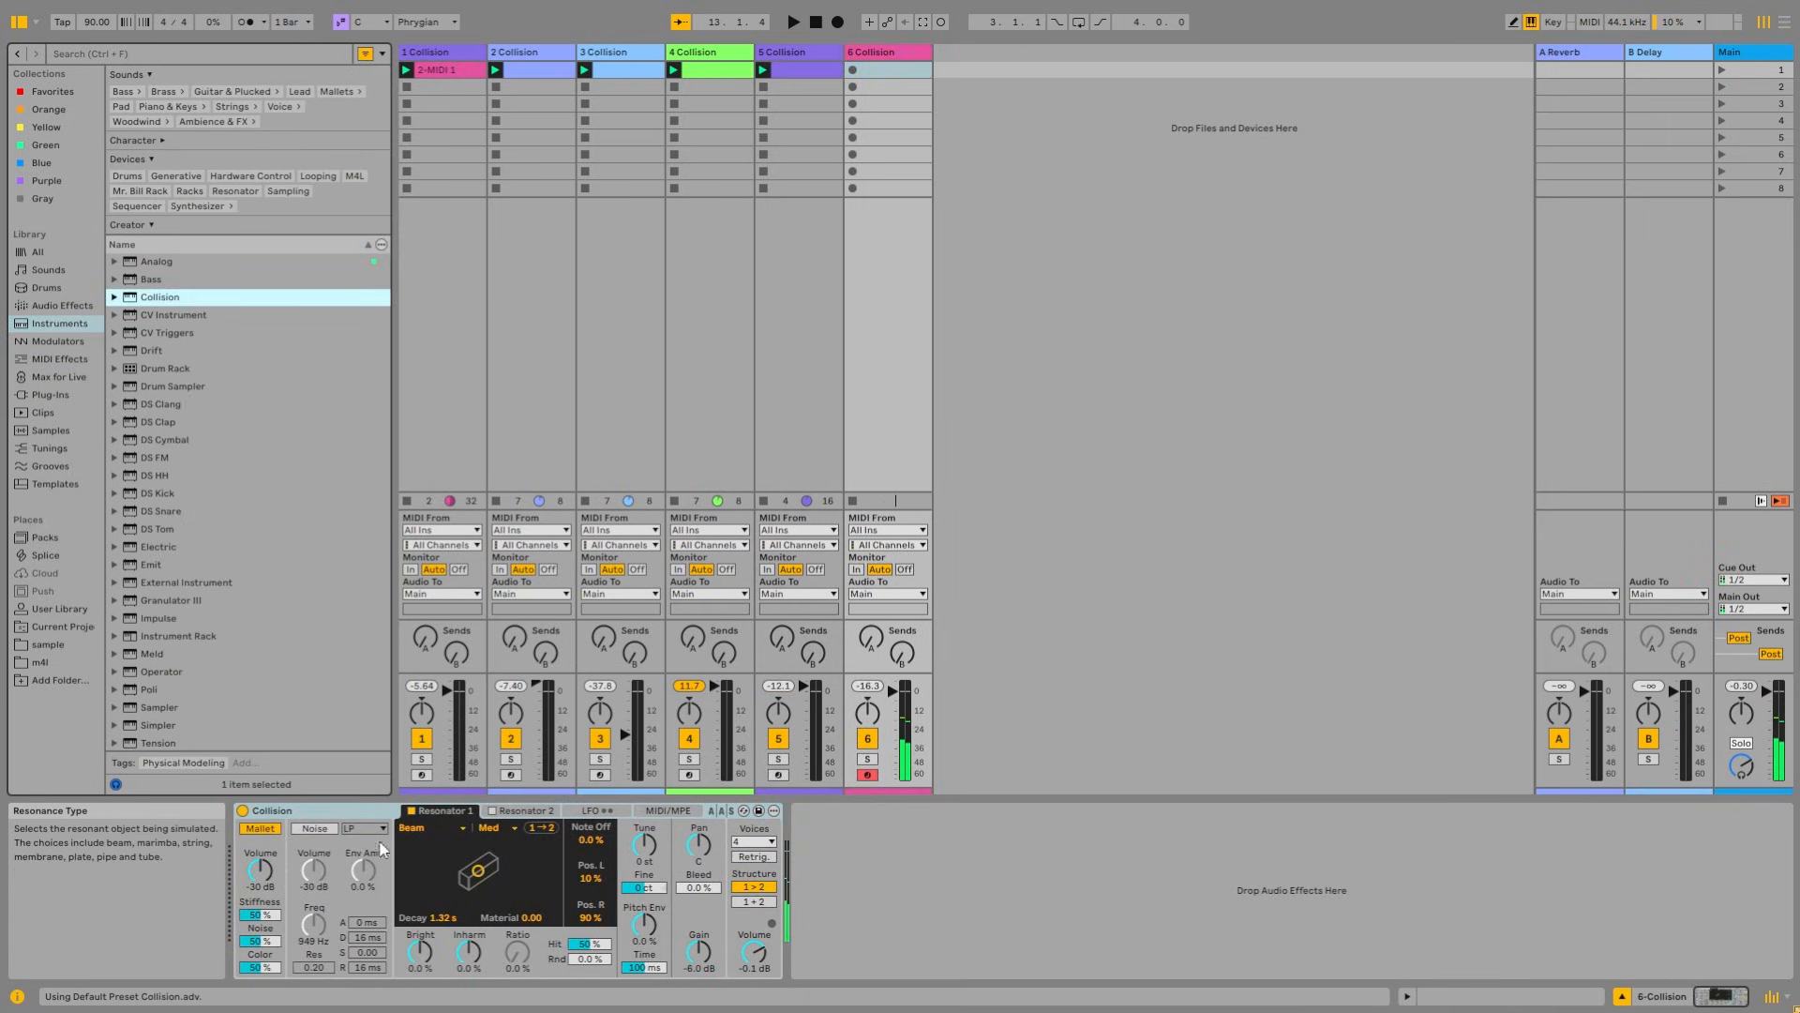
{"action": "left_click", "coordinate": [261, 829]}
{"action": "left_click", "coordinate": [314, 828]}
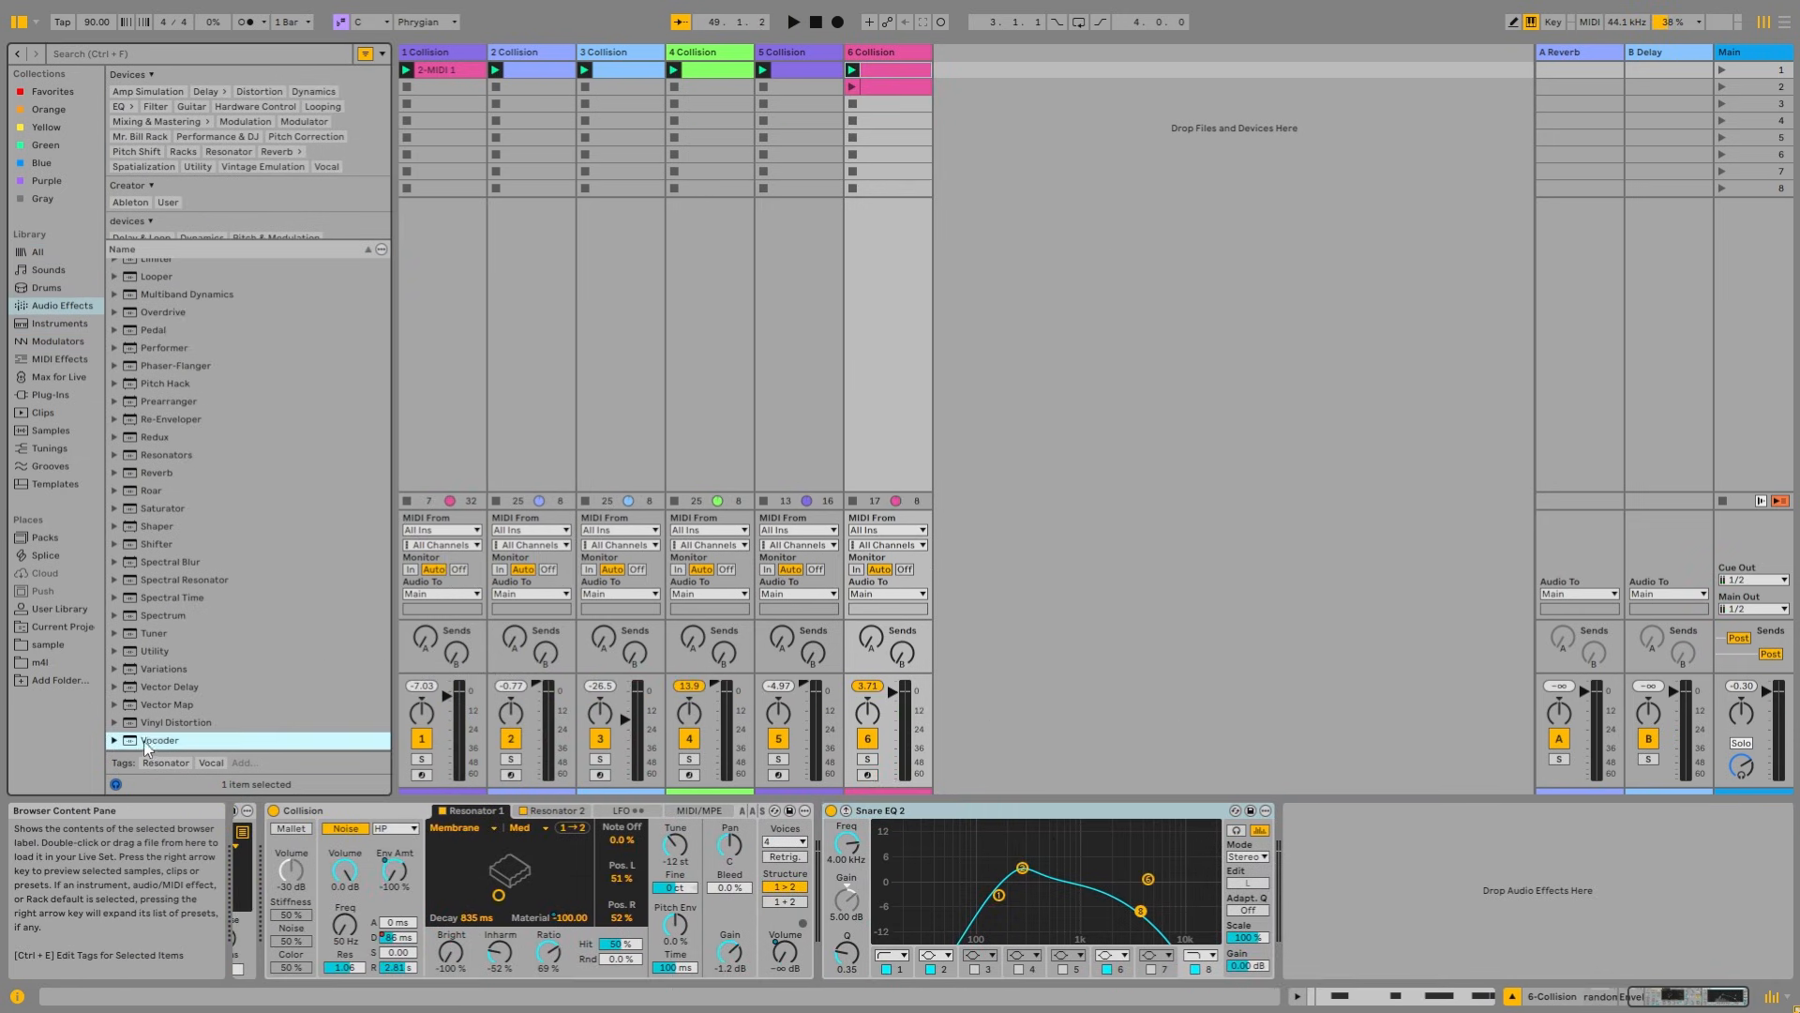
Step: Add a Vocoder after Snare EQ 2 on the soloed, armed sixth track, with depth 175% and release 351 ms
{"action": "left_click_drag", "start_coordinate": [1345, 853], "coordinate": [1345, 853]}
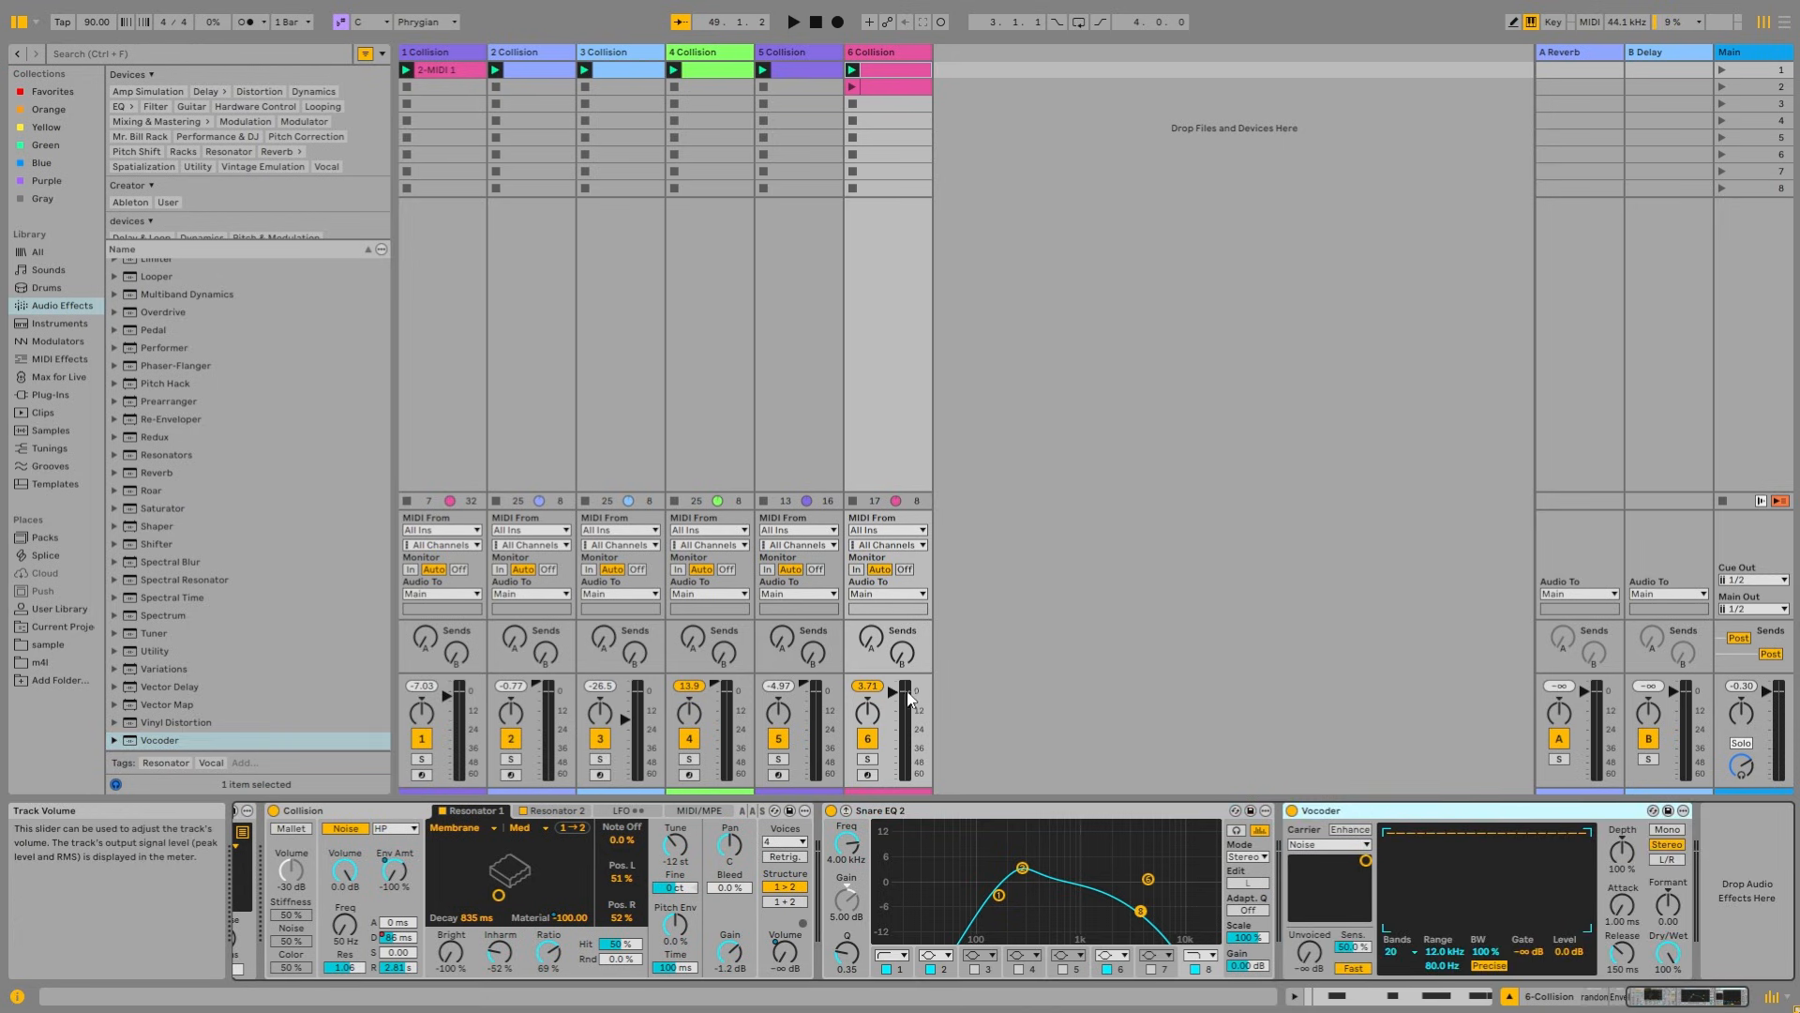
{"action": "left_click", "coordinate": [867, 760]}
{"action": "left_click", "coordinate": [867, 774]}
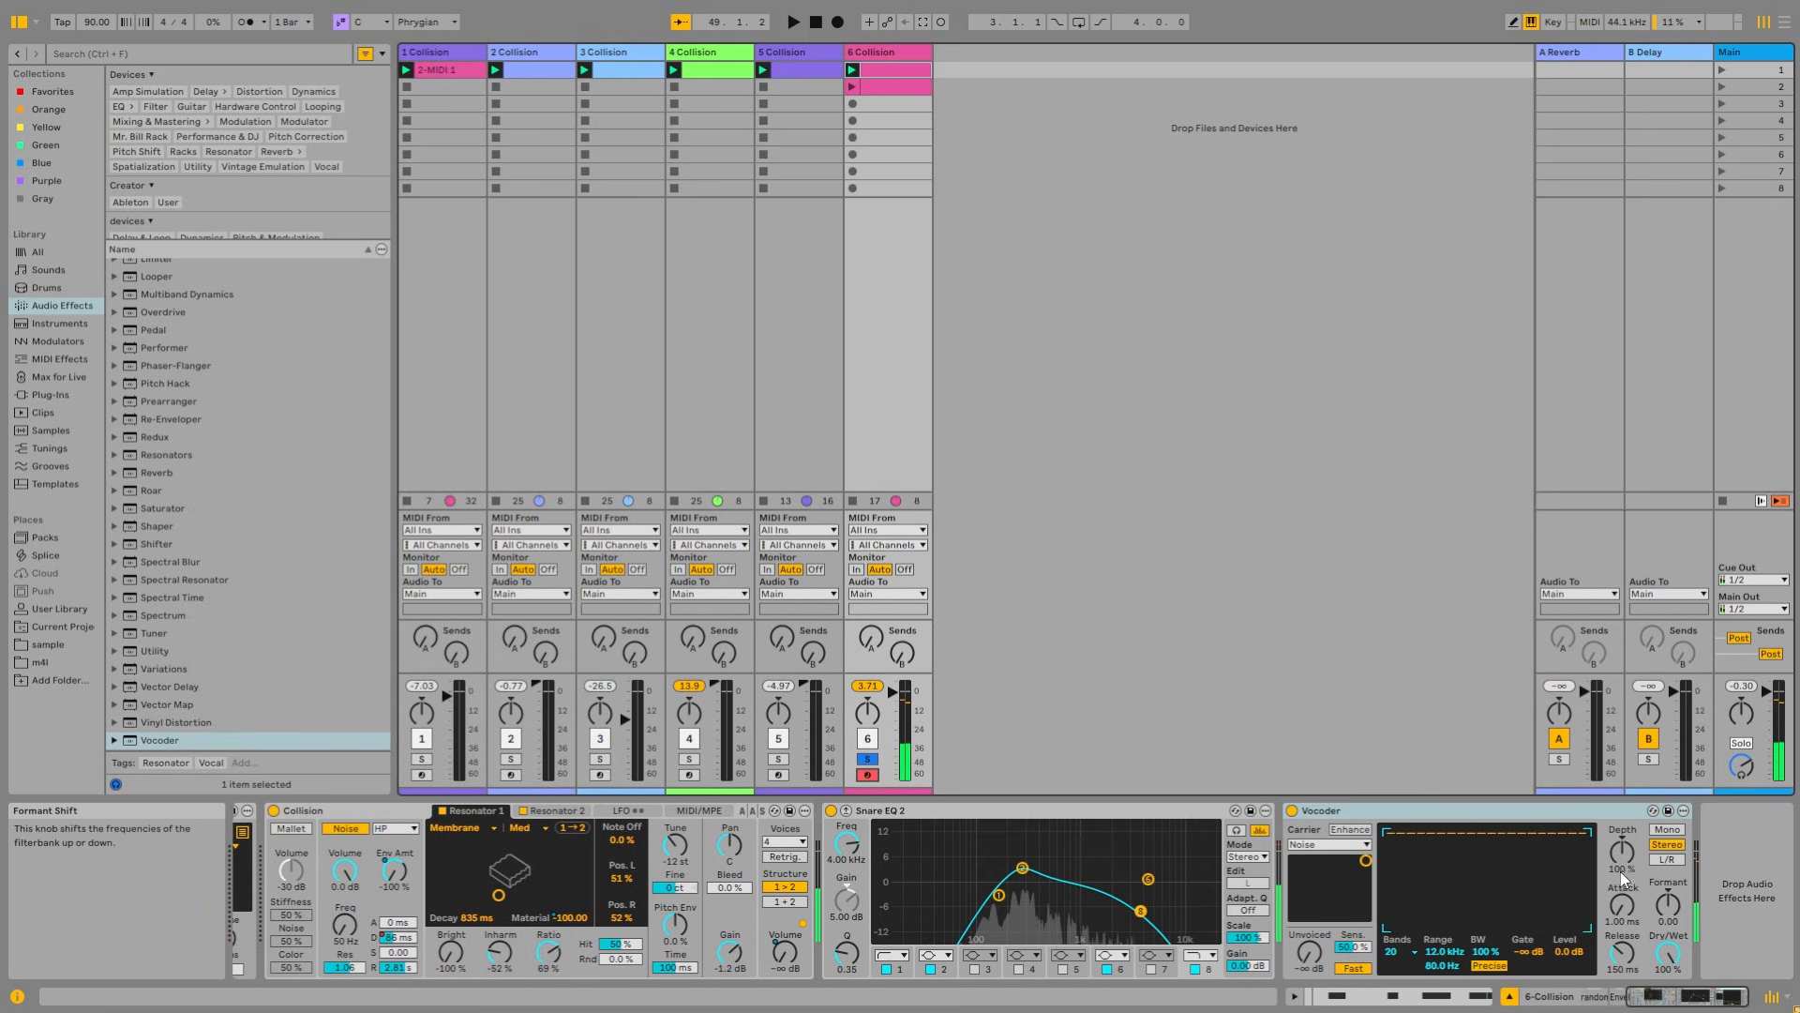
{"action": "left_click_drag", "start_coordinate": [1623, 865], "coordinate": [1623, 928]}
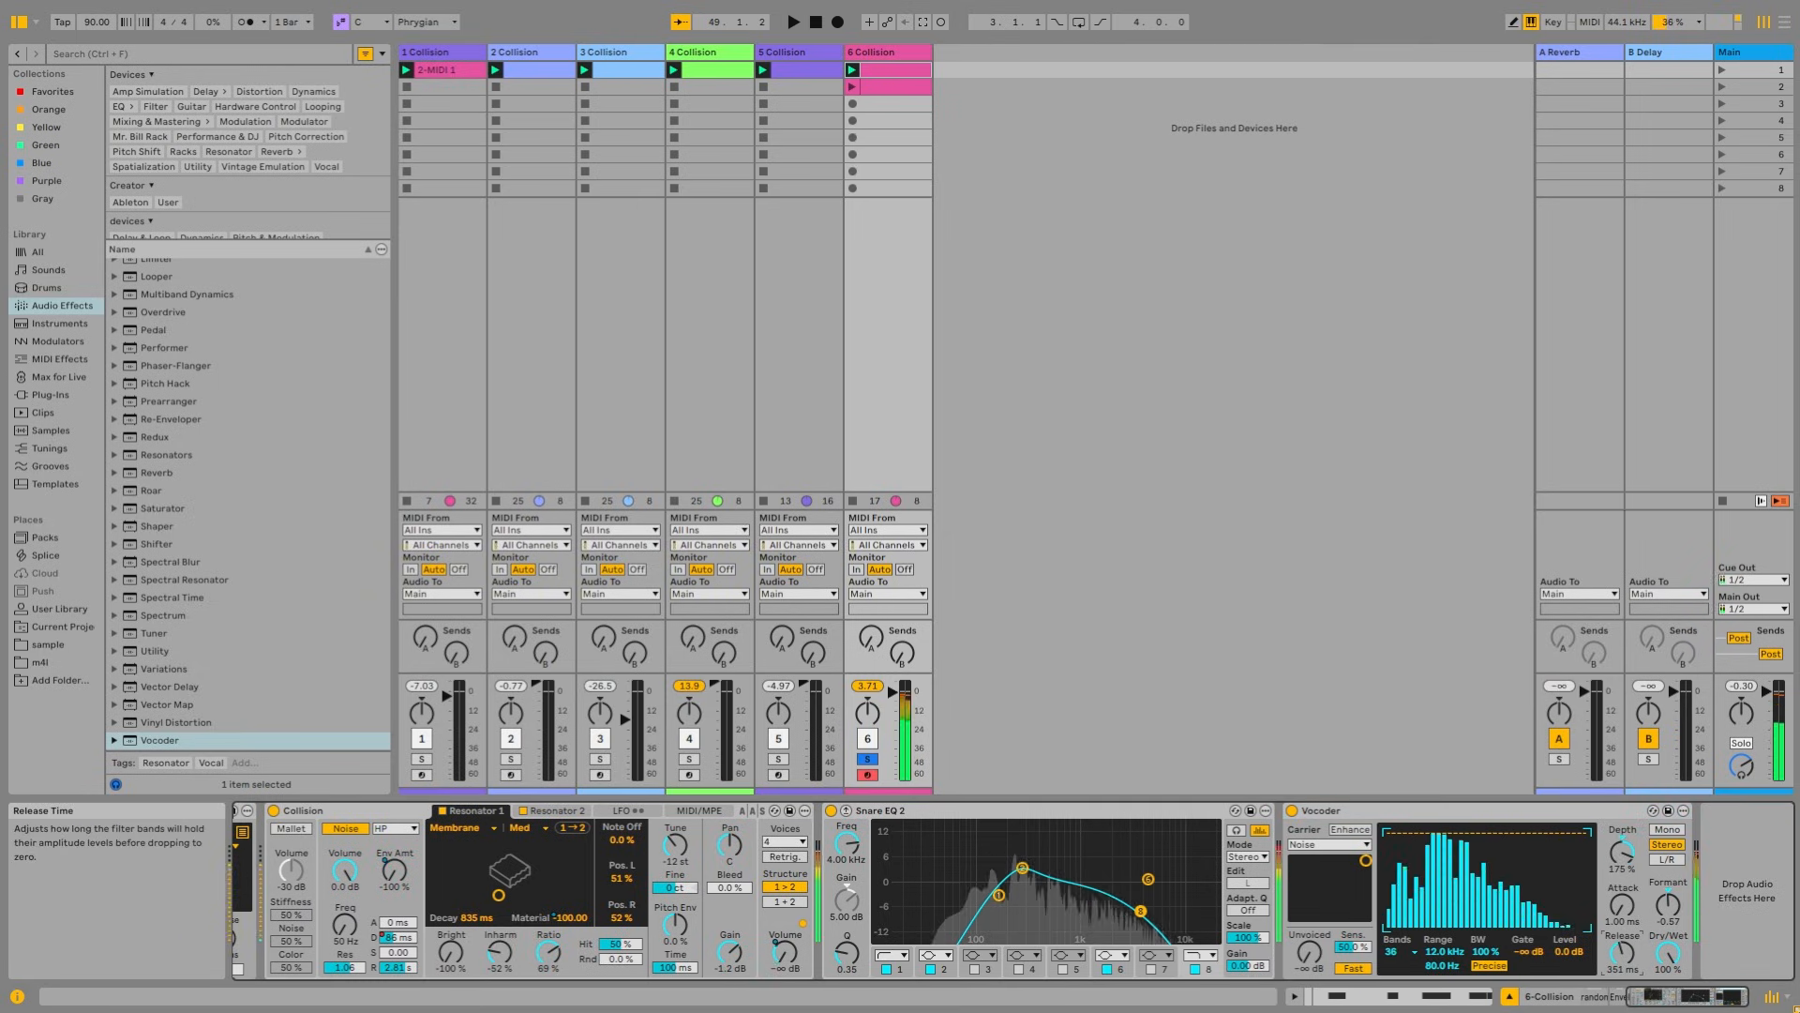
Step: Set the sixth track's Vocoder release to 154 ms and shape its clip's Release Time envelope, starting with 303 ms at 1.2
{"action": "left_click_drag", "start_coordinate": [1623, 956], "coordinate": [1623, 952]}
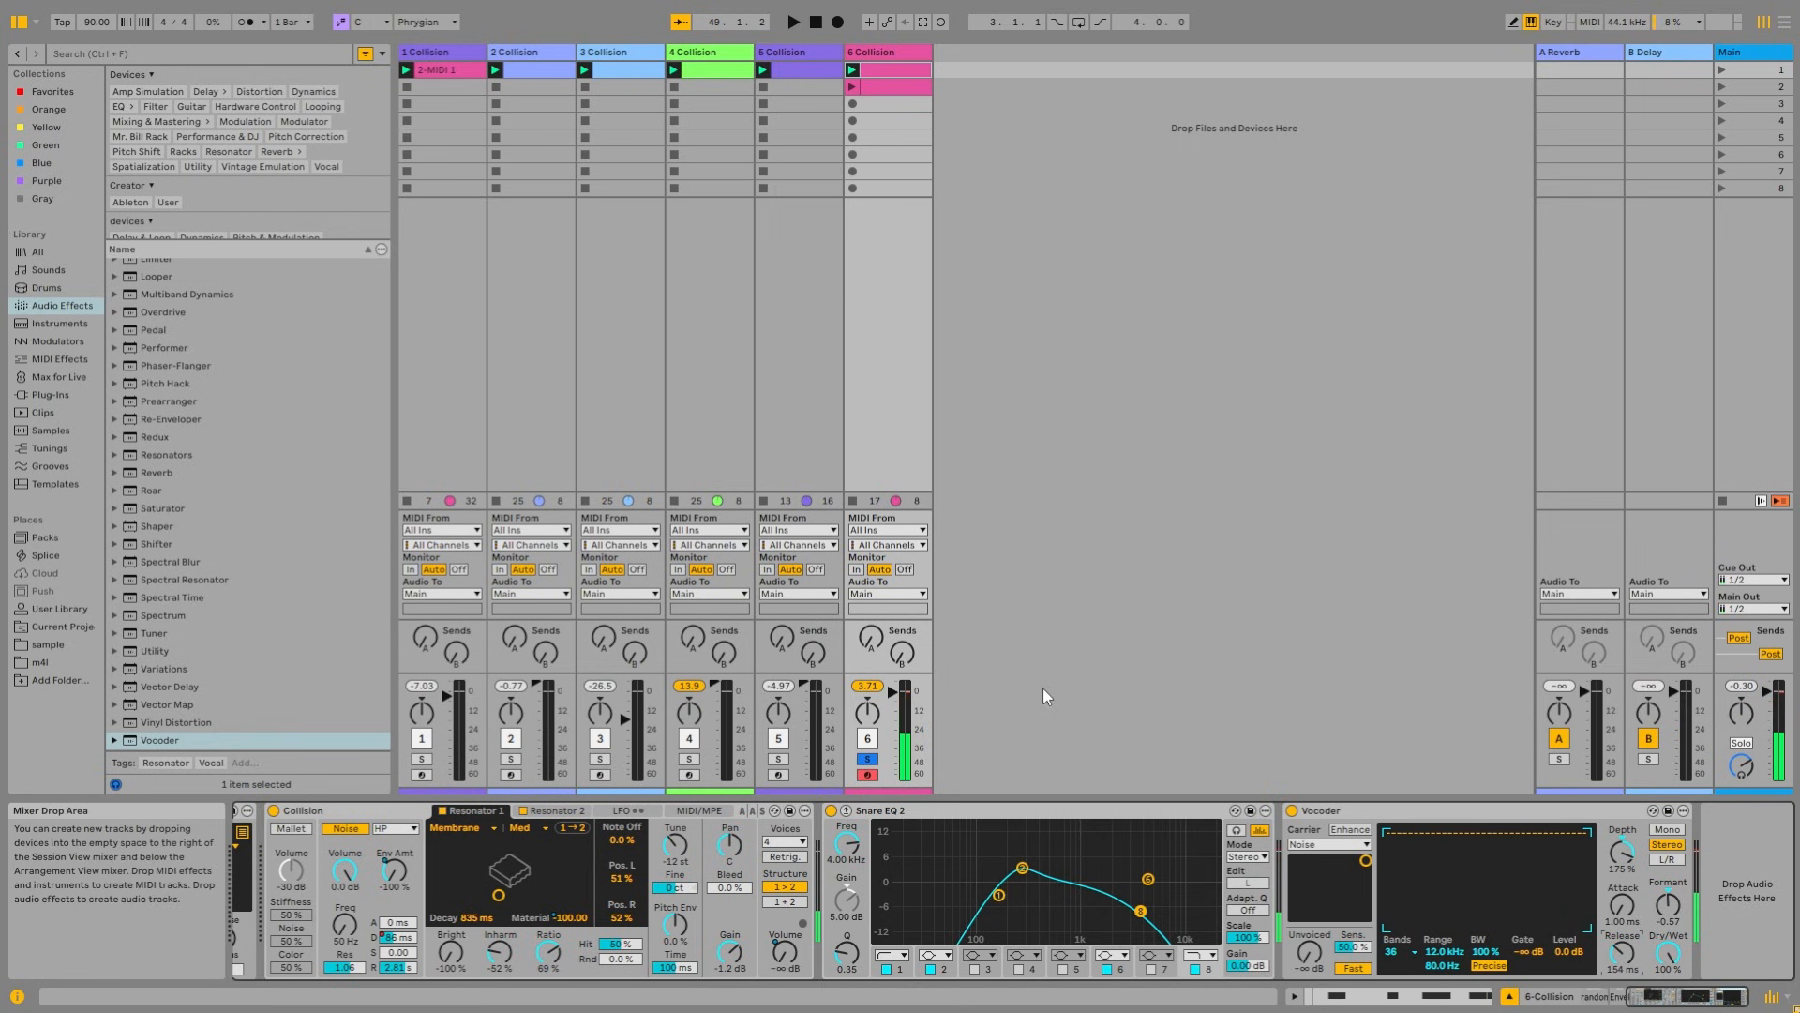
{"action": "double_click", "coordinate": [897, 70]}
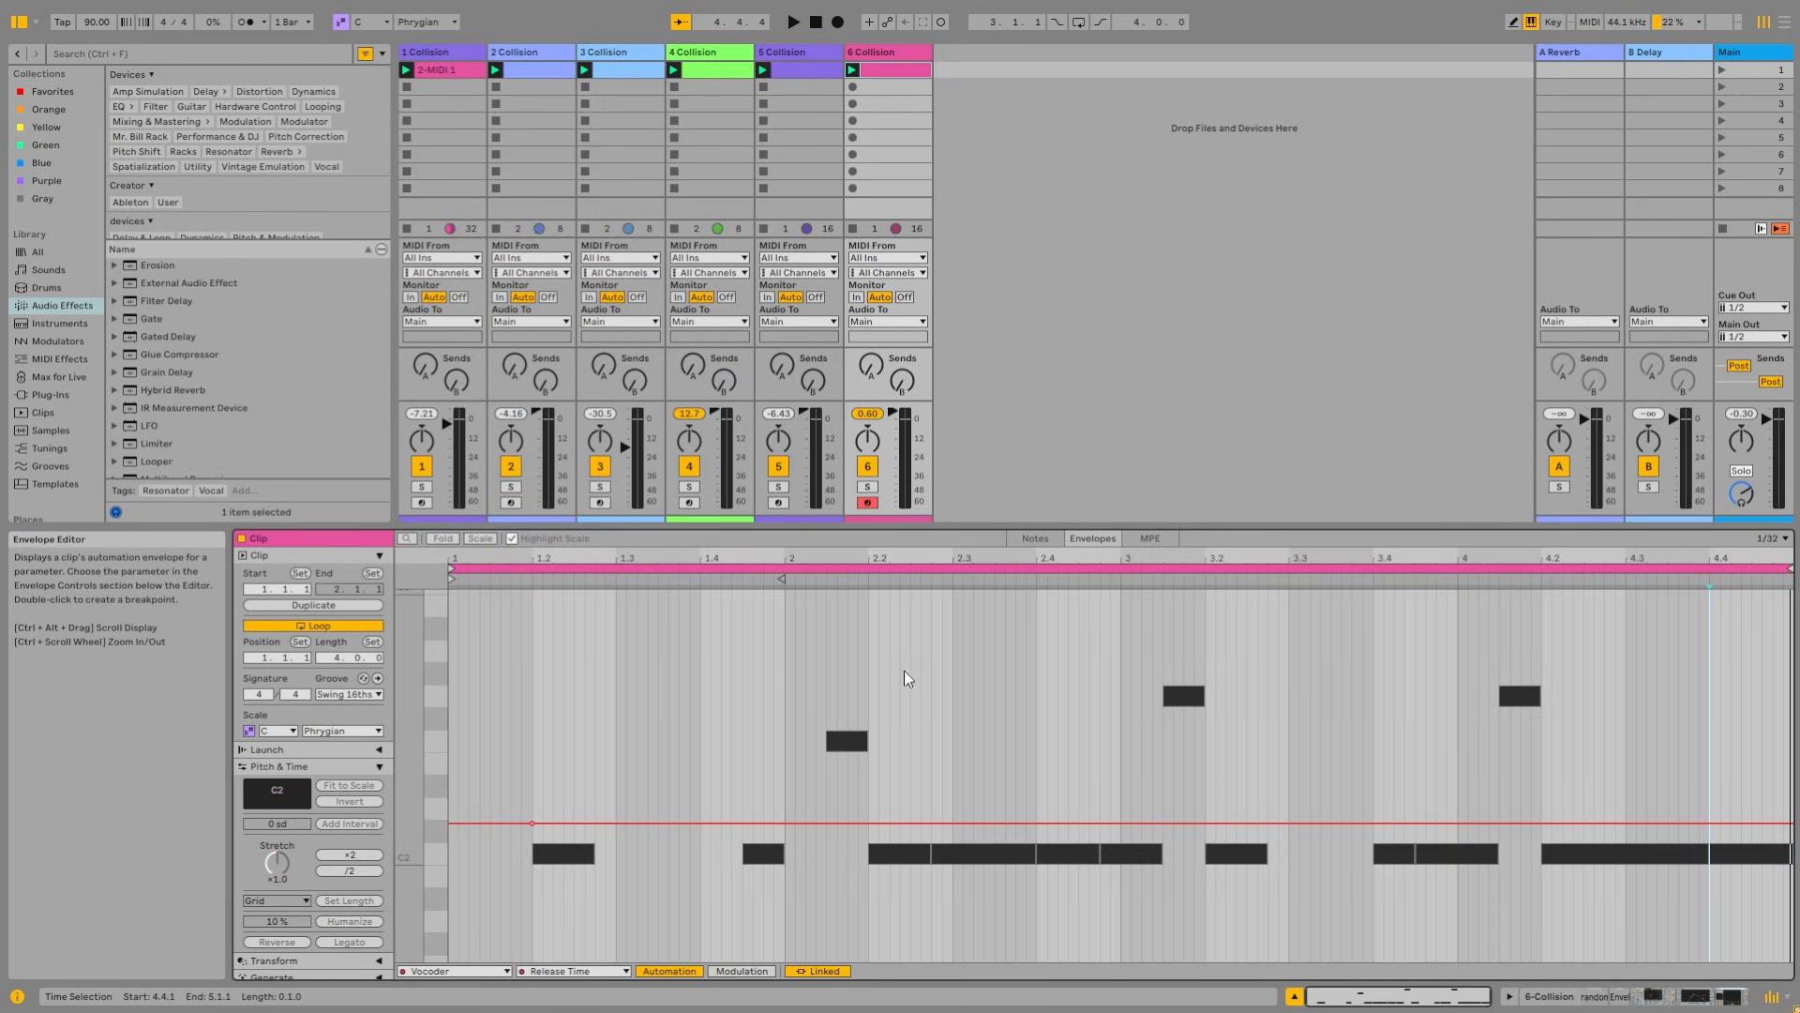
{"action": "left_click_drag", "start_coordinate": [532, 823], "coordinate": [533, 803]}
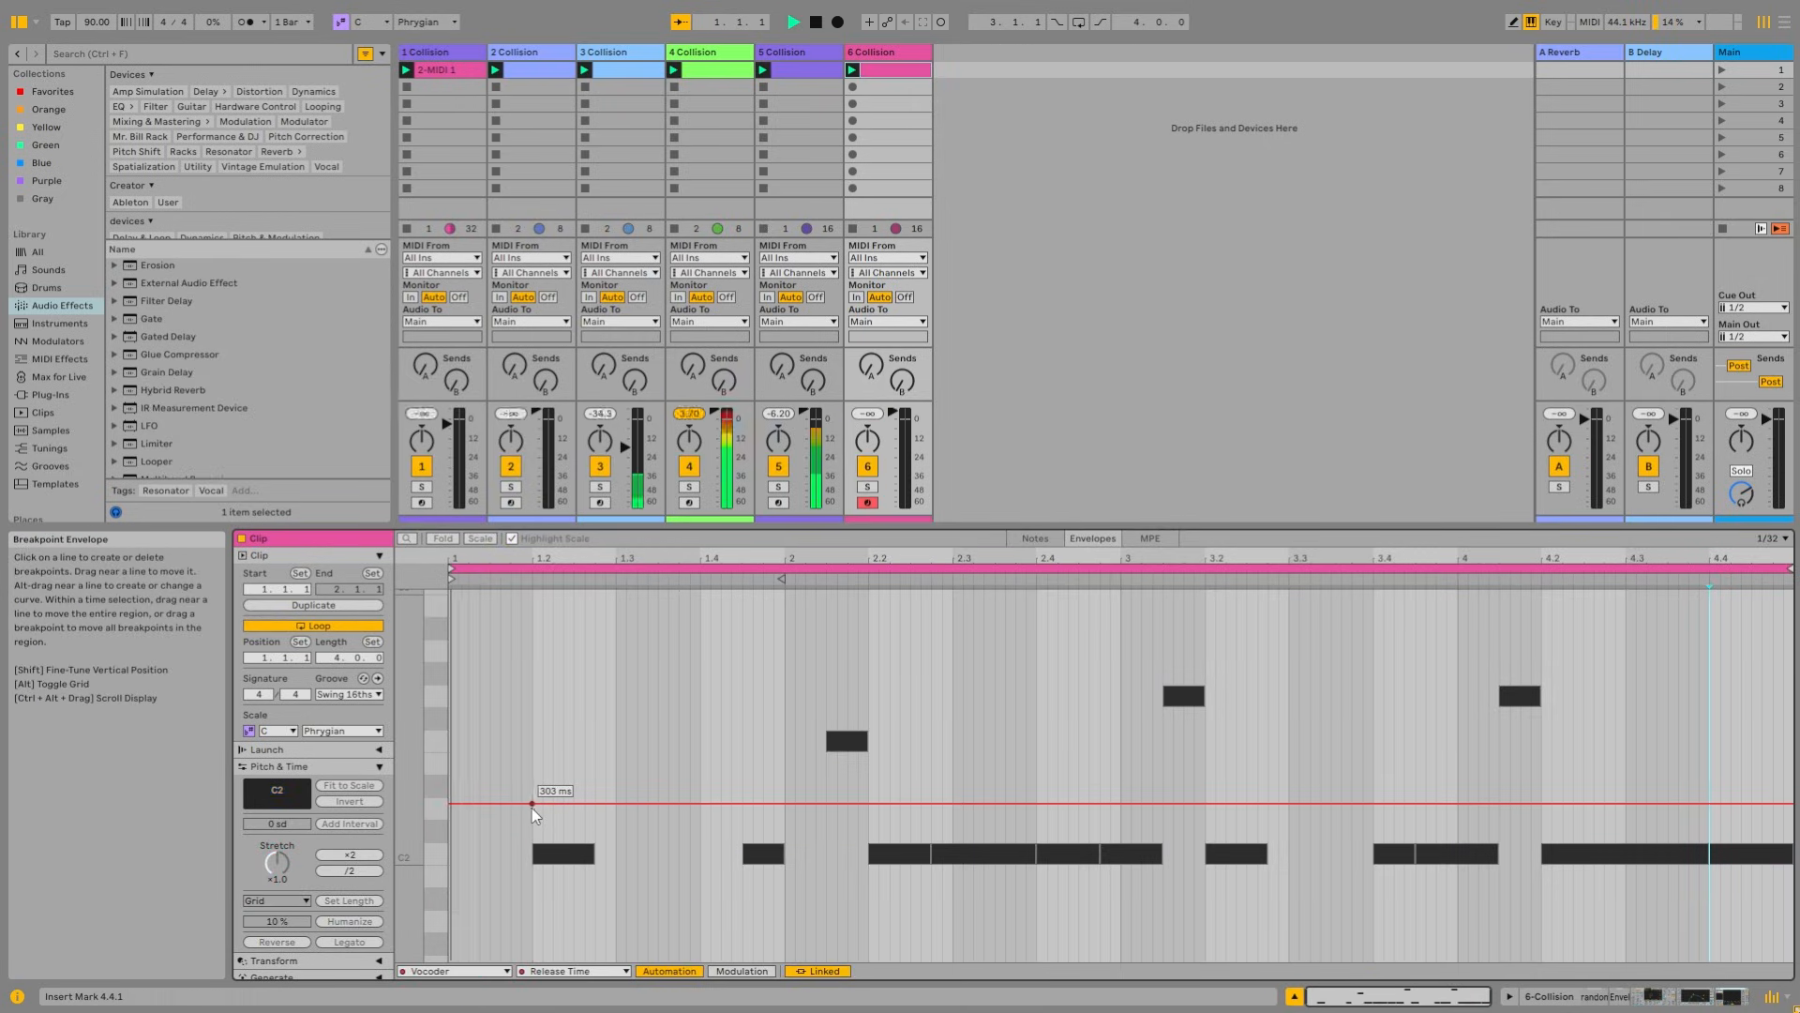
{"action": "left_click_drag", "start_coordinate": [752, 803], "coordinate": [870, 737]}
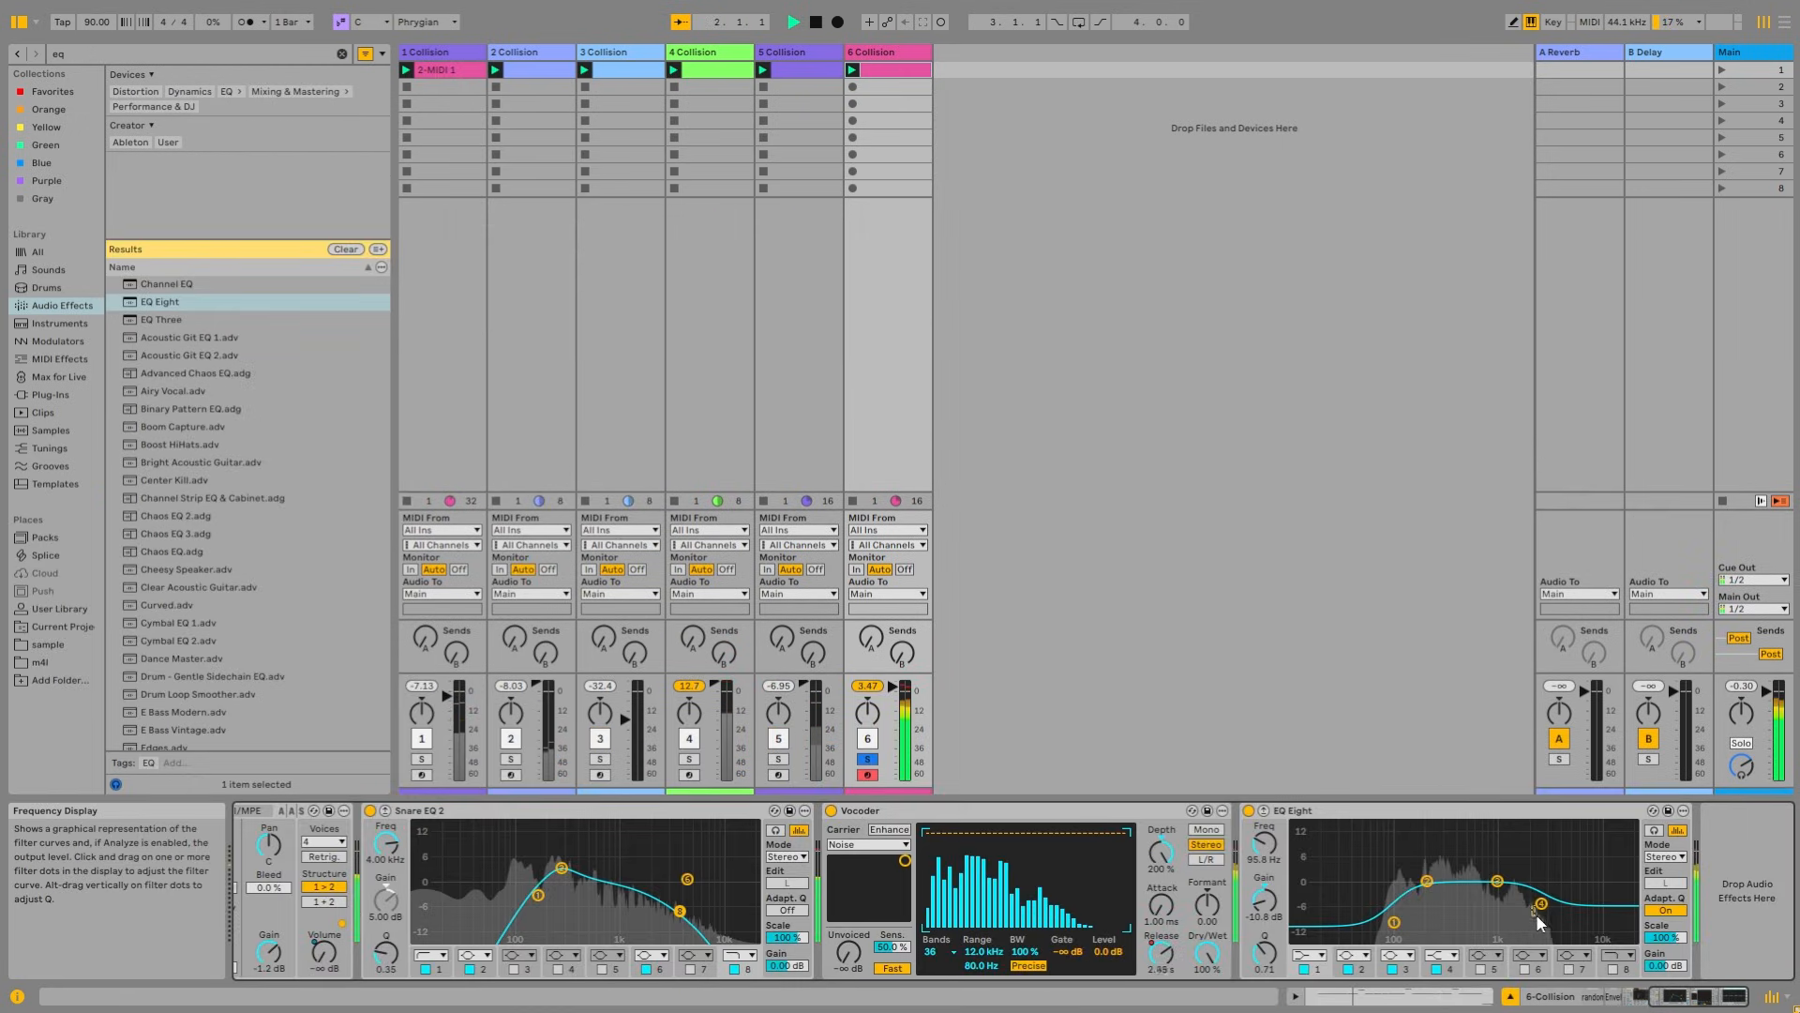
Step: Lower the upper bands of the sixth track's EQ Eight, reduce the Release Time envelope's peak near 2.1, and stop playback
{"action": "left_click_drag", "start_coordinate": [1541, 904], "coordinate": [1495, 891]}
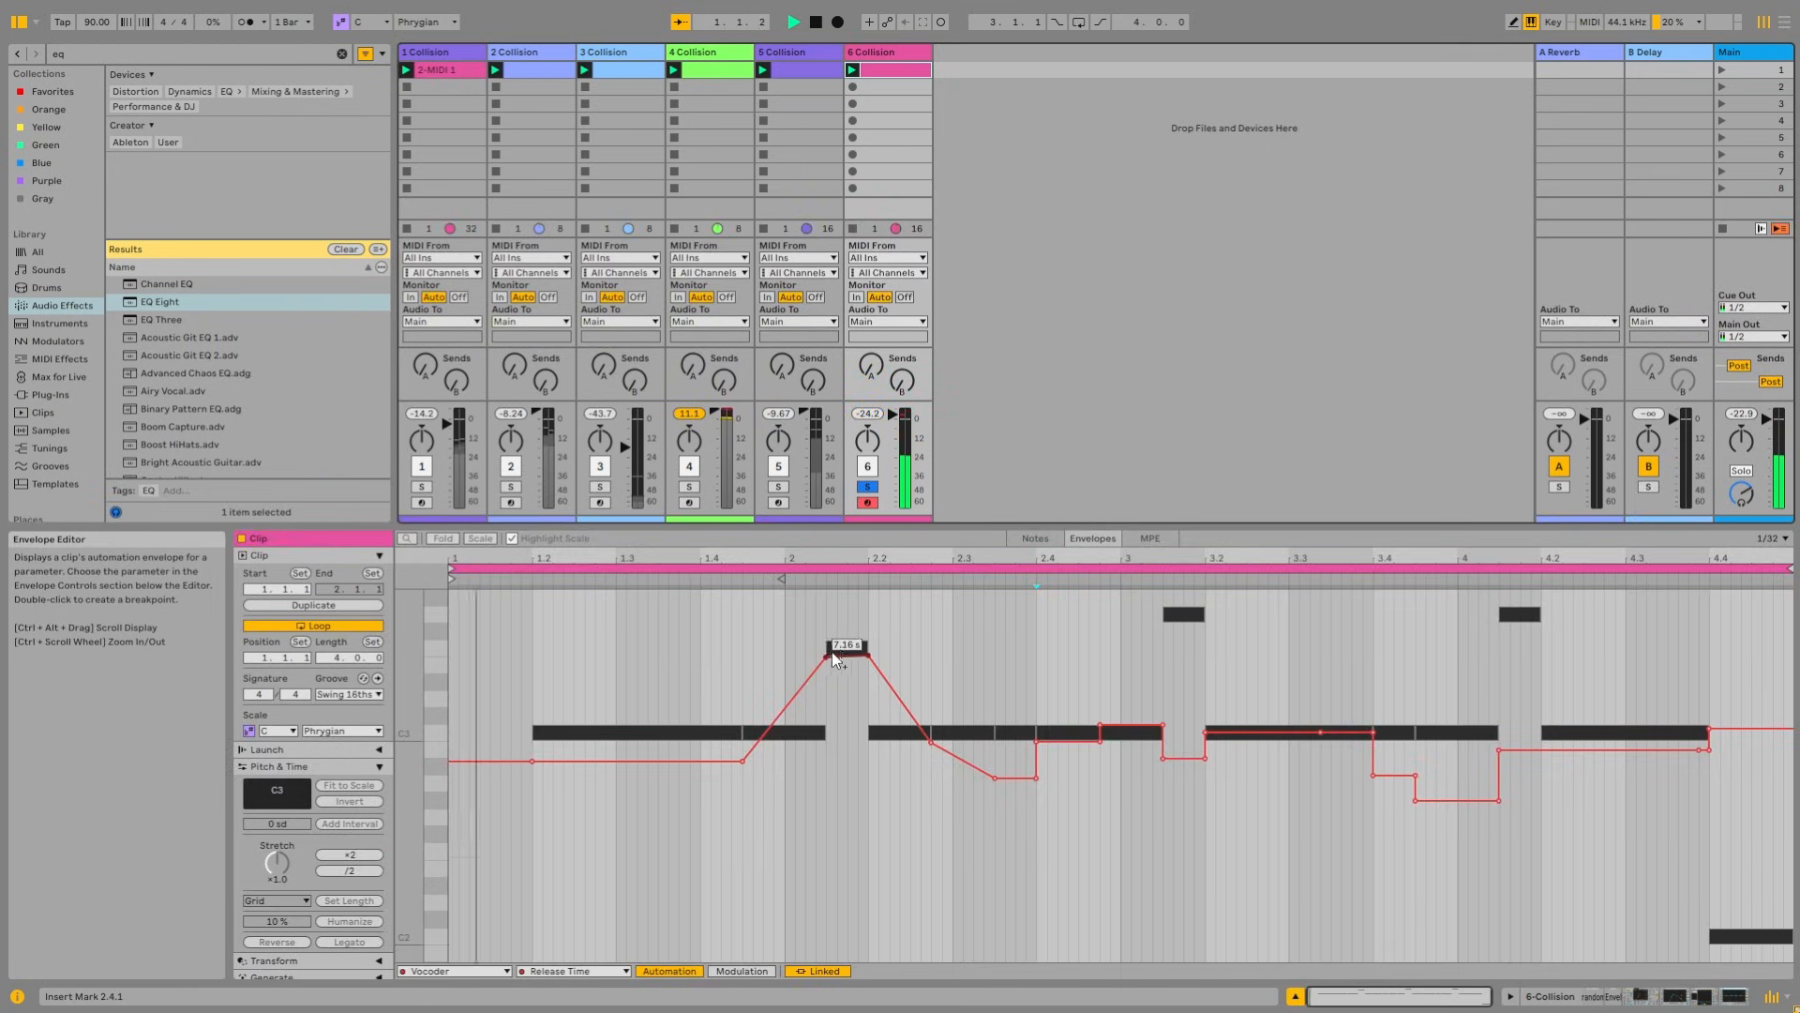
{"action": "left_click_drag", "start_coordinate": [849, 656], "coordinate": [827, 687]}
{"action": "left_click", "coordinate": [970, 454]}
{"action": "key", "text": "space"}
Step: Duplicate the sixth Collision track with its clip and devices, and solo the armed copy
{"action": "left_click_drag", "start_coordinate": [964, 541], "coordinate": [965, 577]}
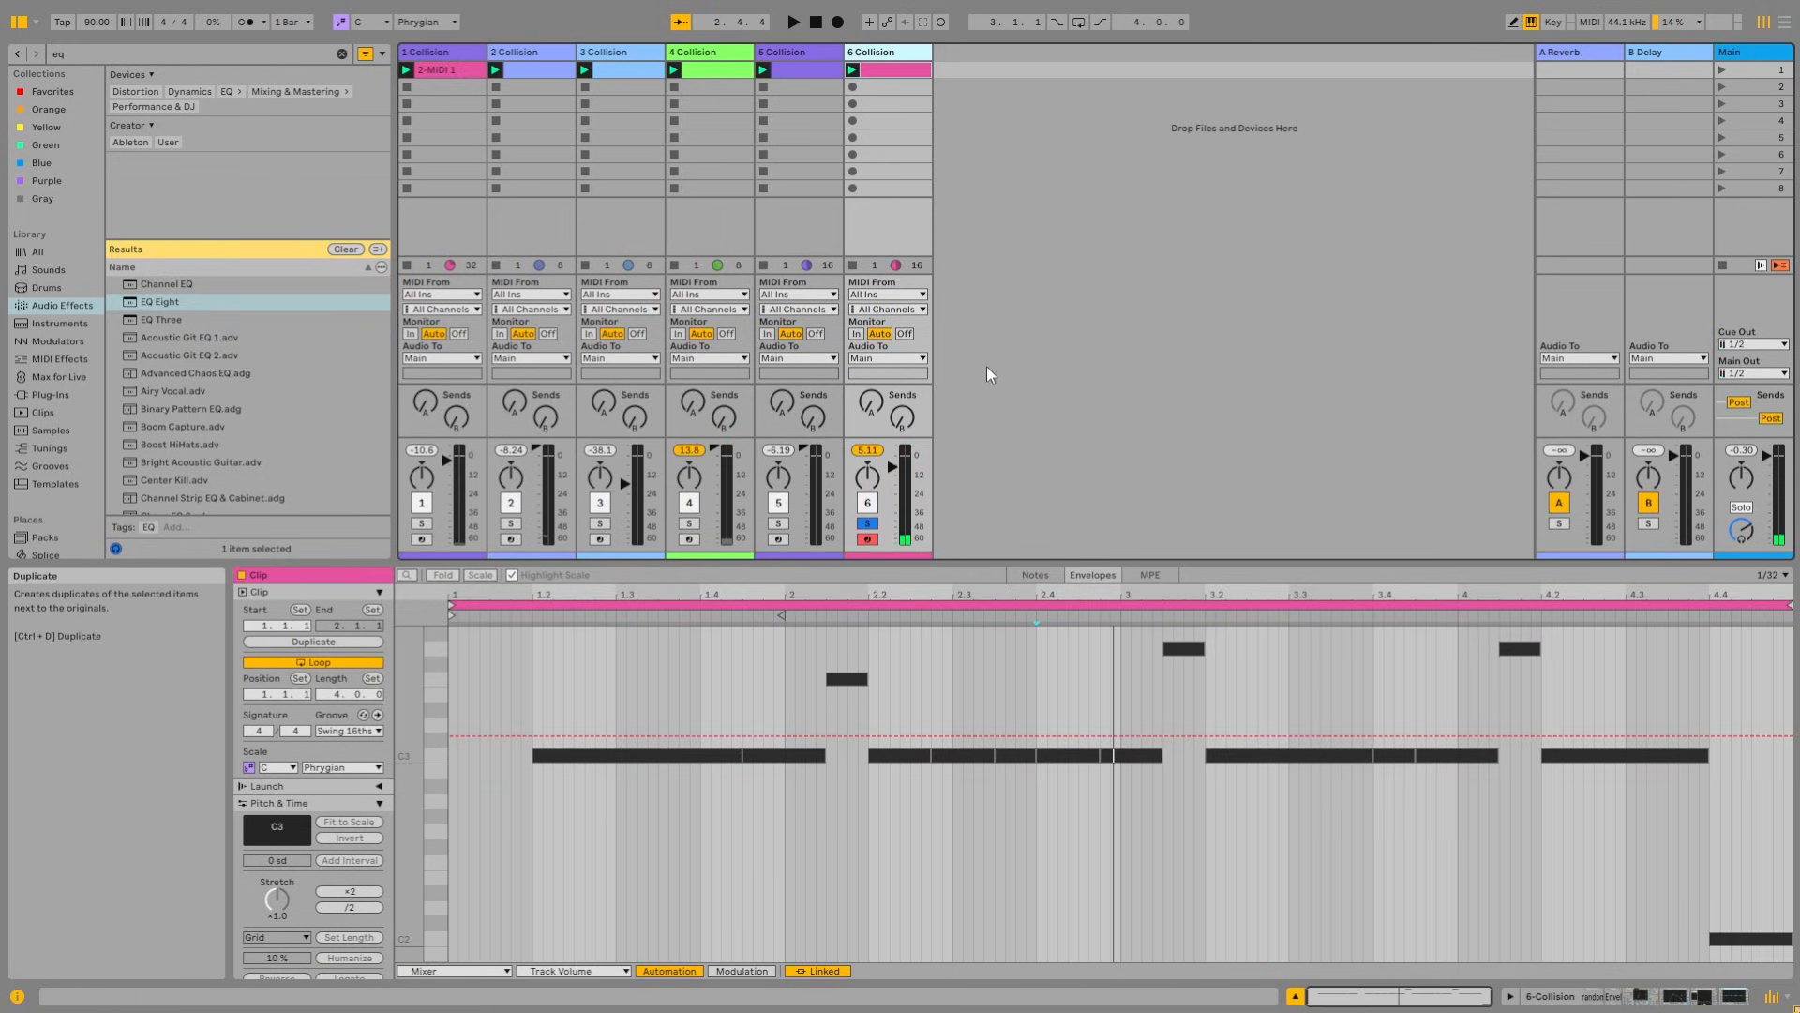
{"action": "key", "text": "ctrl+d"}
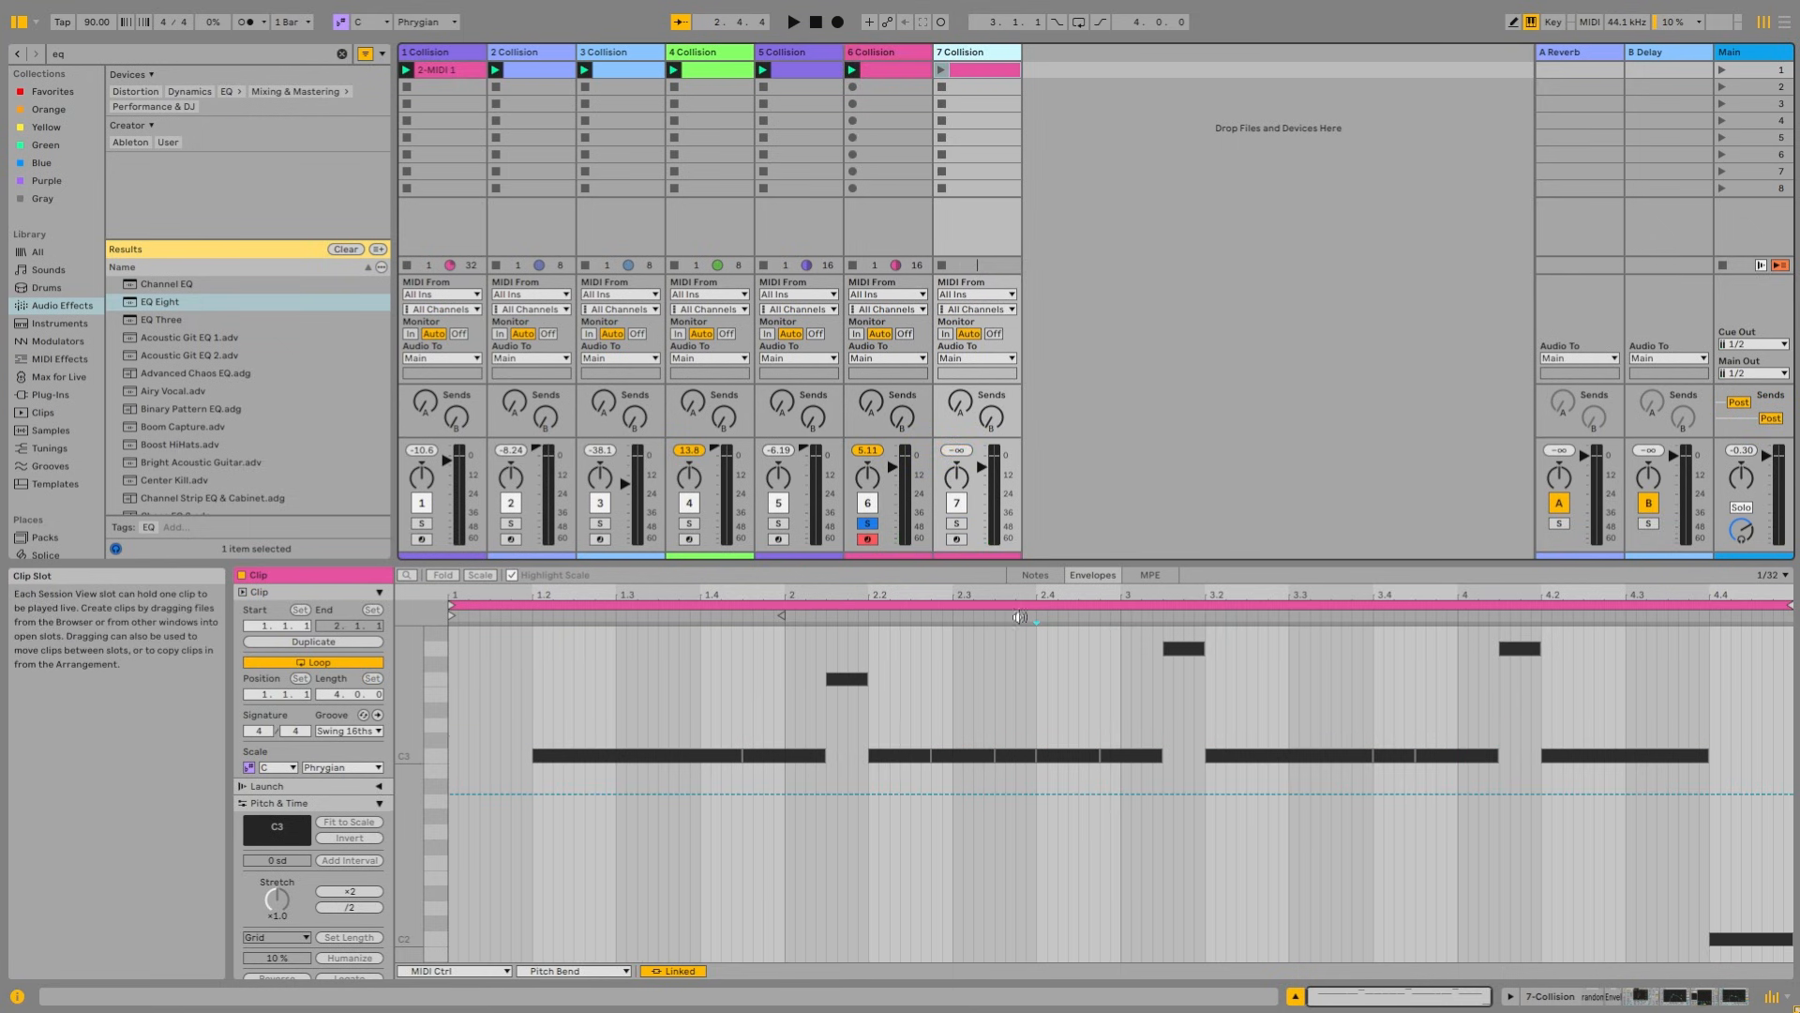
{"action": "left_click", "coordinate": [1000, 55]}
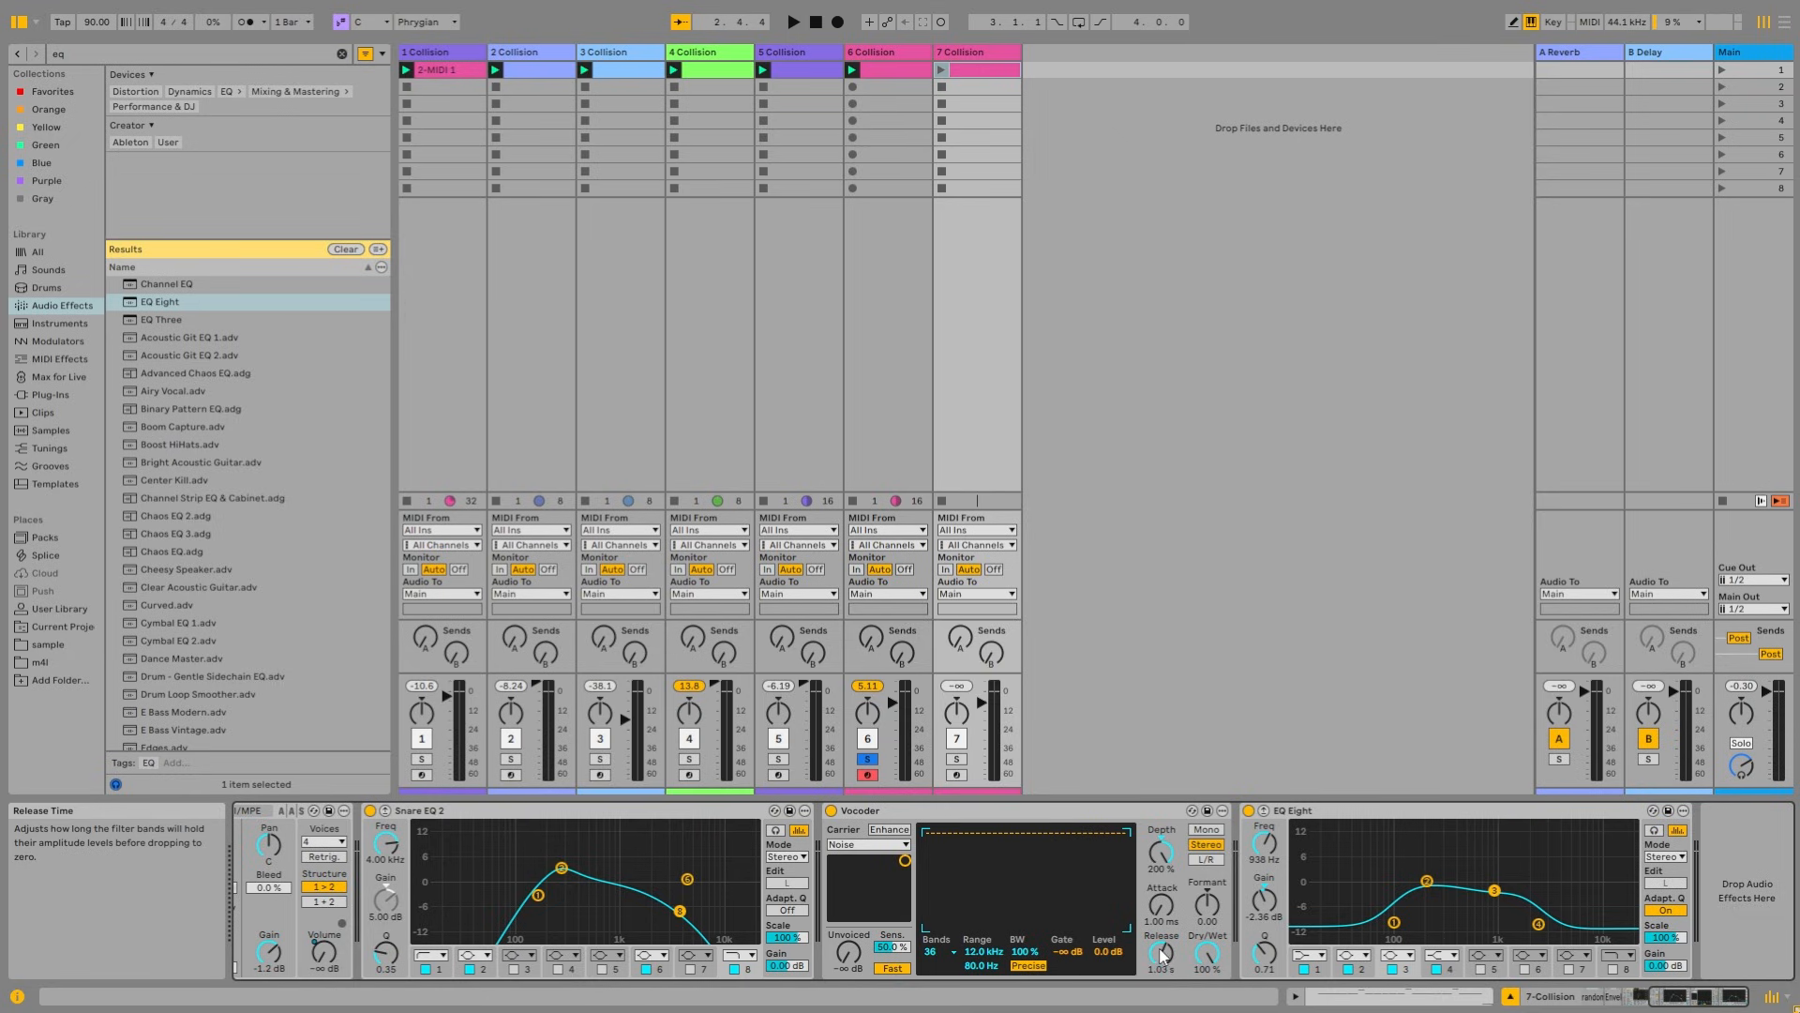
{"action": "left_click", "coordinate": [956, 759]}
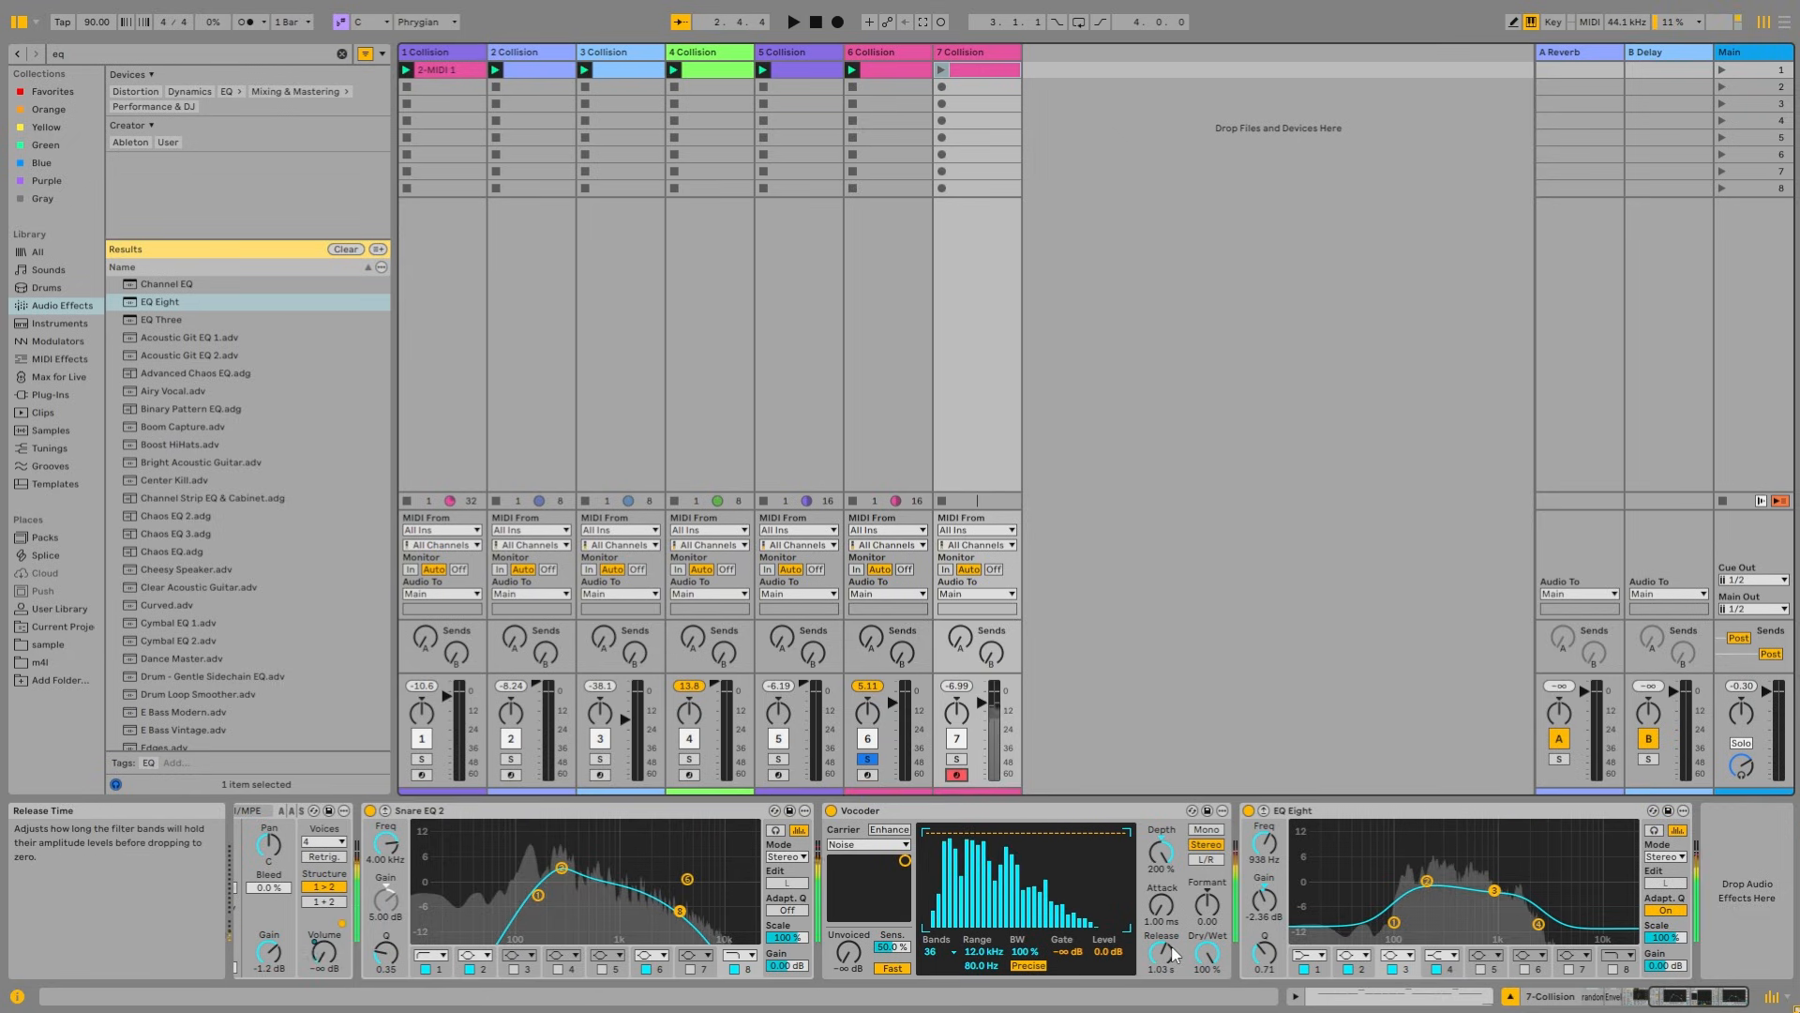
Step: Set the seventh track's Vocoder to depth 146%, release 164 ms and formant 12.0, and open its clip's notes
{"action": "mouse_move", "coordinate": [1159, 957]}
{"action": "left_mouse_down"}
{"action": "mouse_move", "coordinate": [1160, 994]}
{"action": "mouse_move", "coordinate": [1161, 947]}
{"action": "left_mouse_up"}
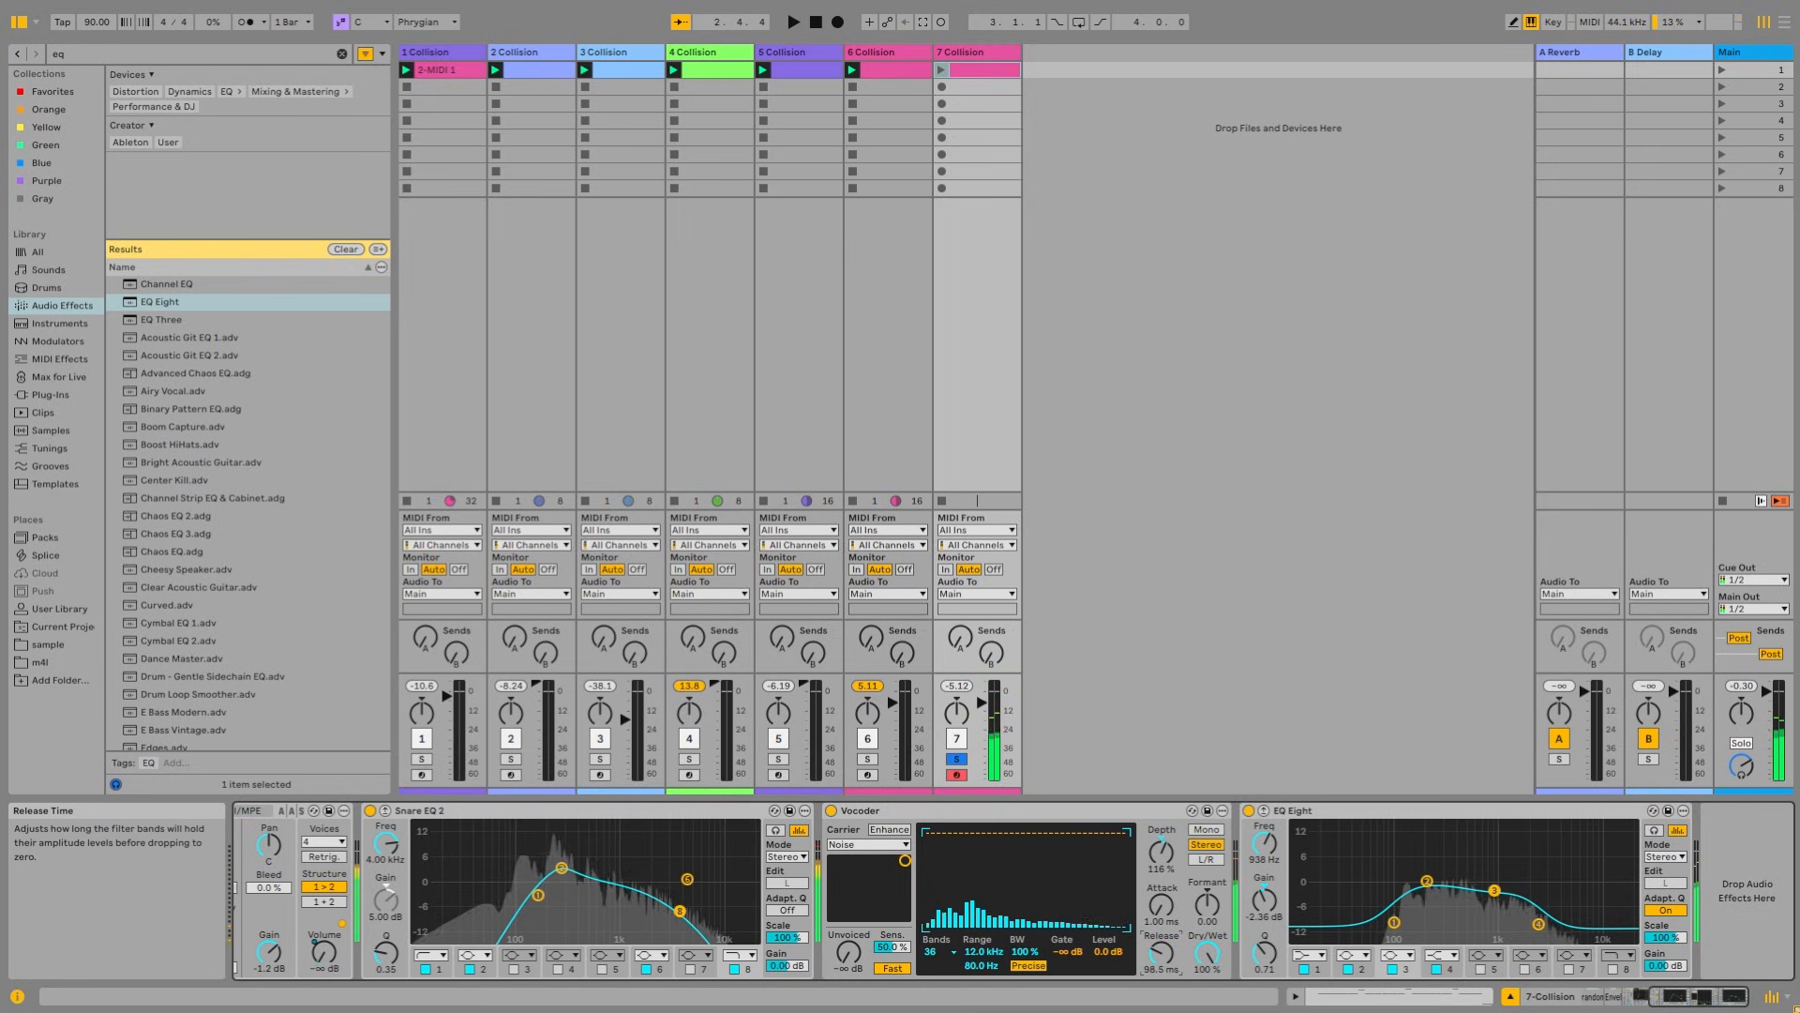
{"action": "left_click_drag", "start_coordinate": [1163, 861], "coordinate": [1163, 847]}
{"action": "left_click_drag", "start_coordinate": [1212, 913], "coordinate": [1211, 837]}
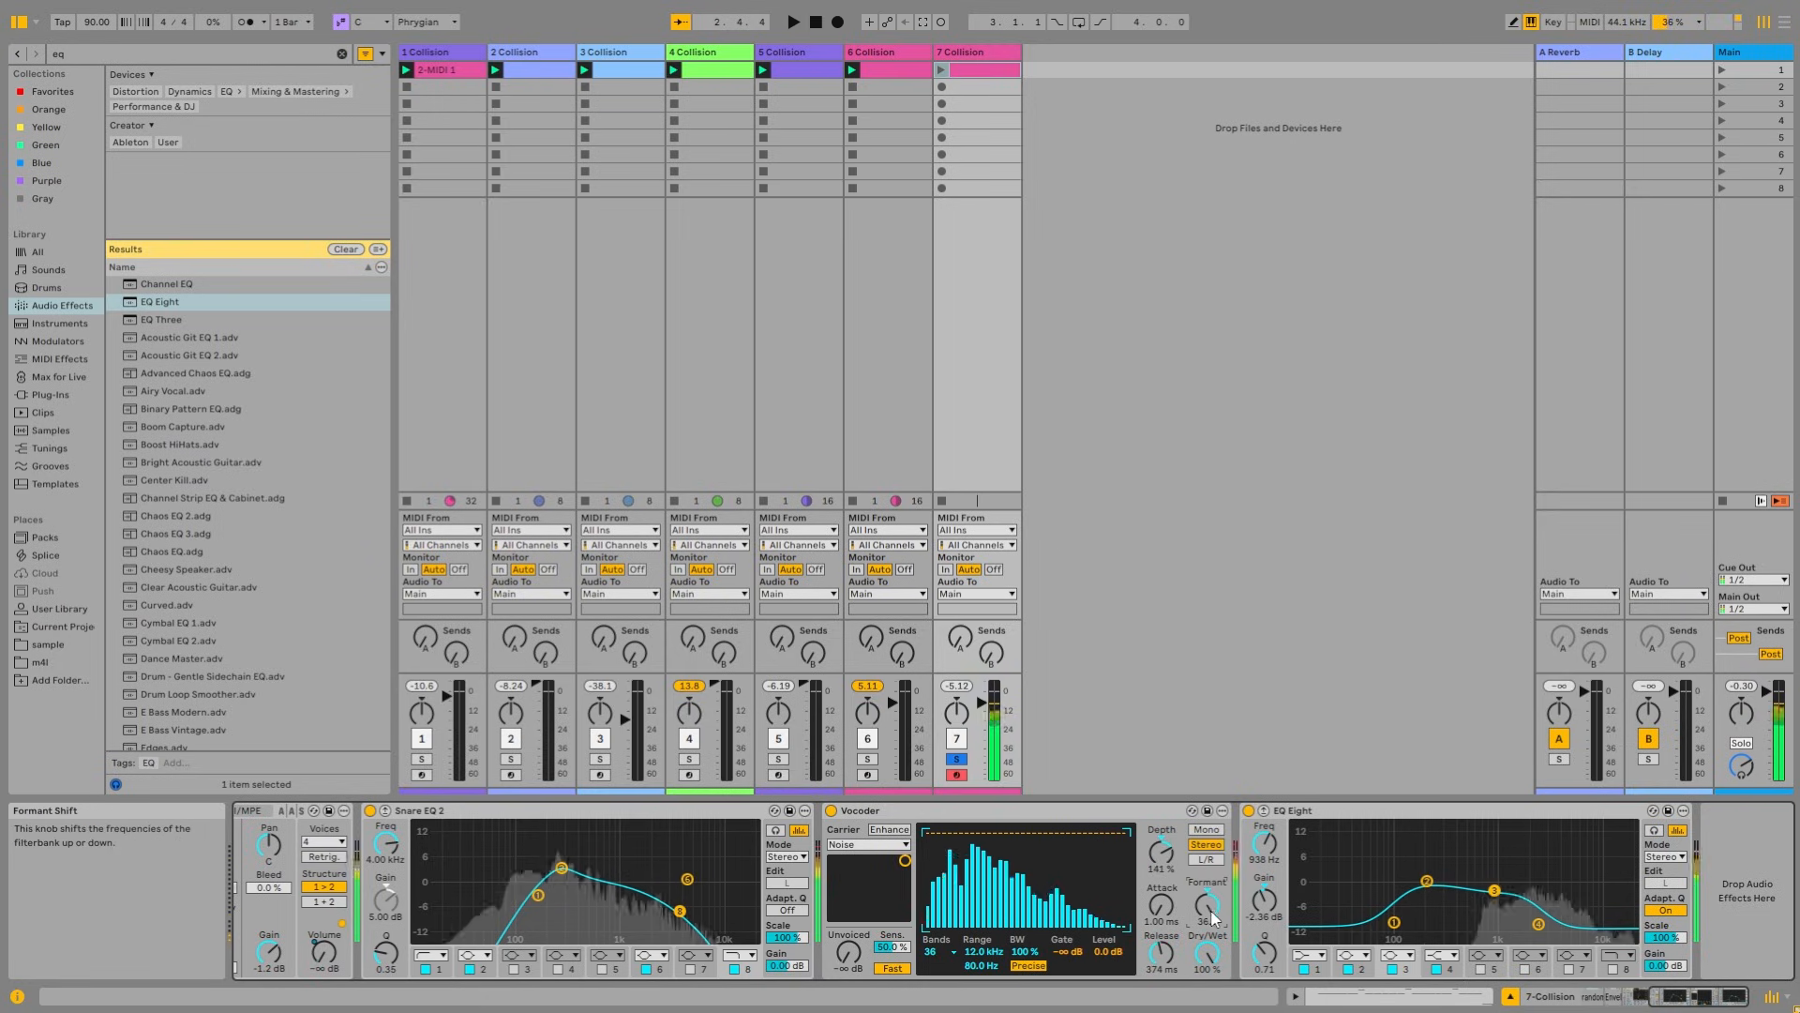
{"action": "left_click", "coordinate": [992, 70]}
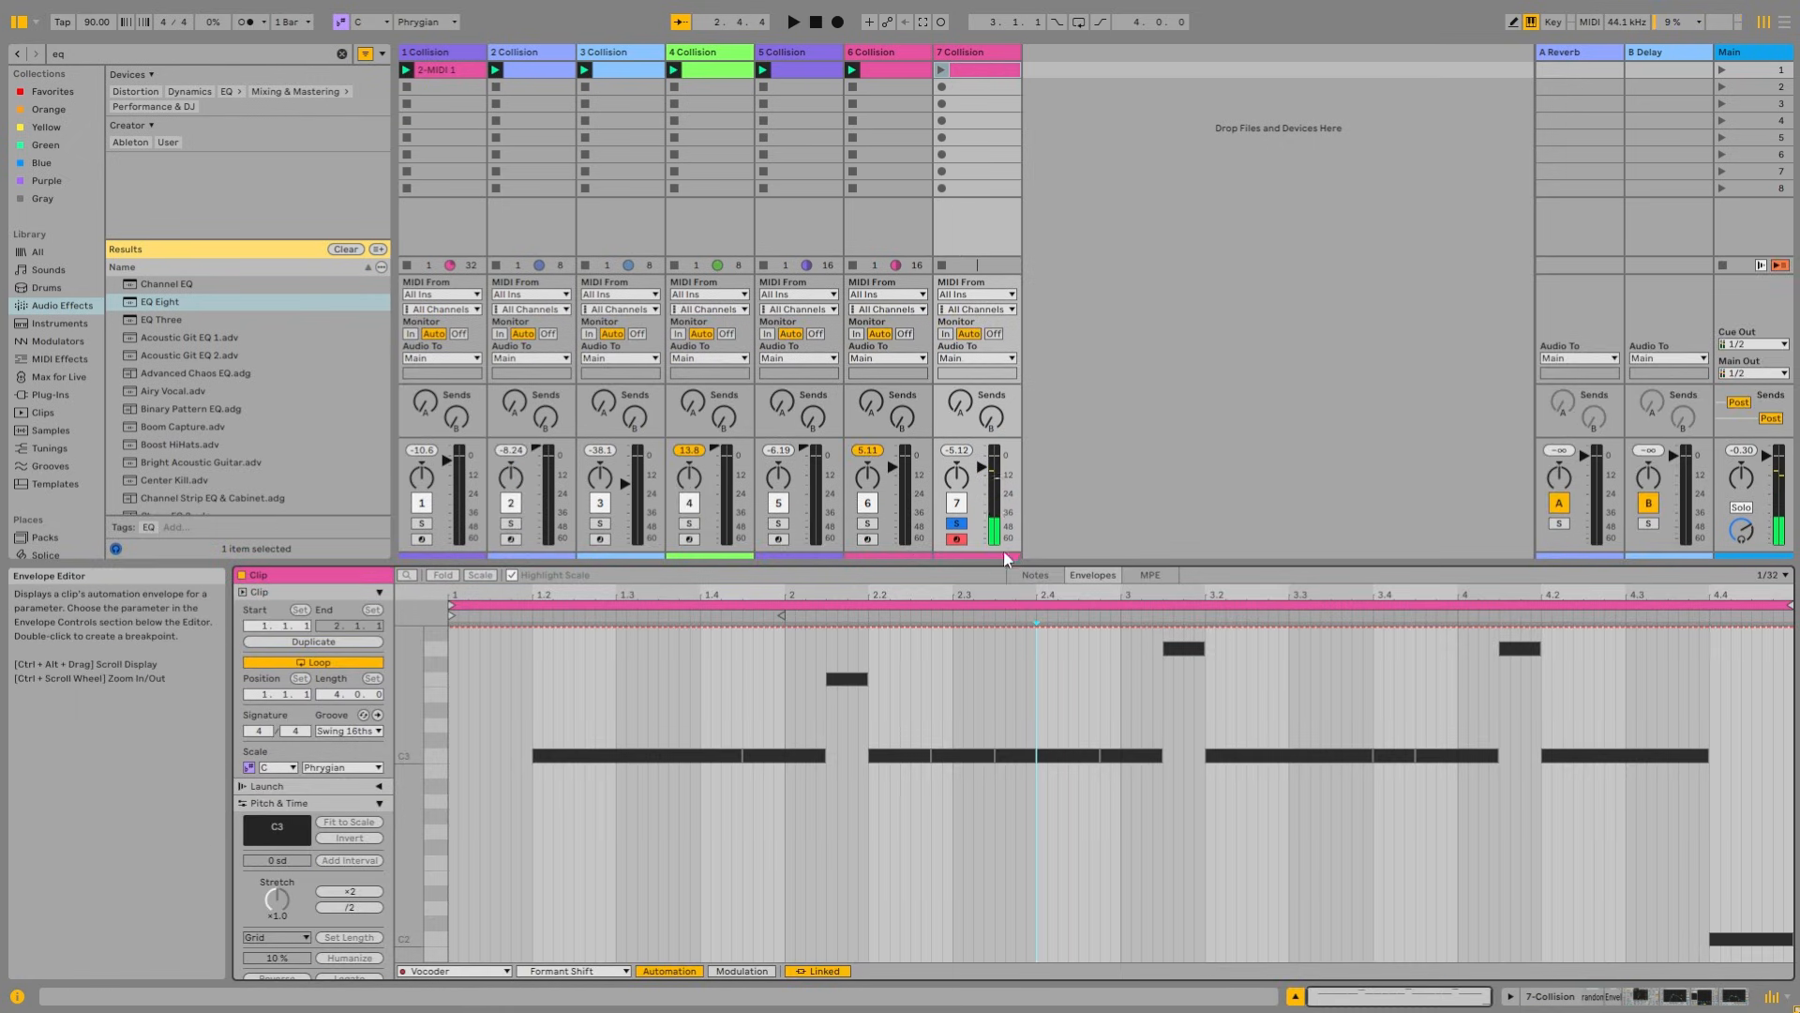
{"action": "left_click", "coordinate": [1037, 574]}
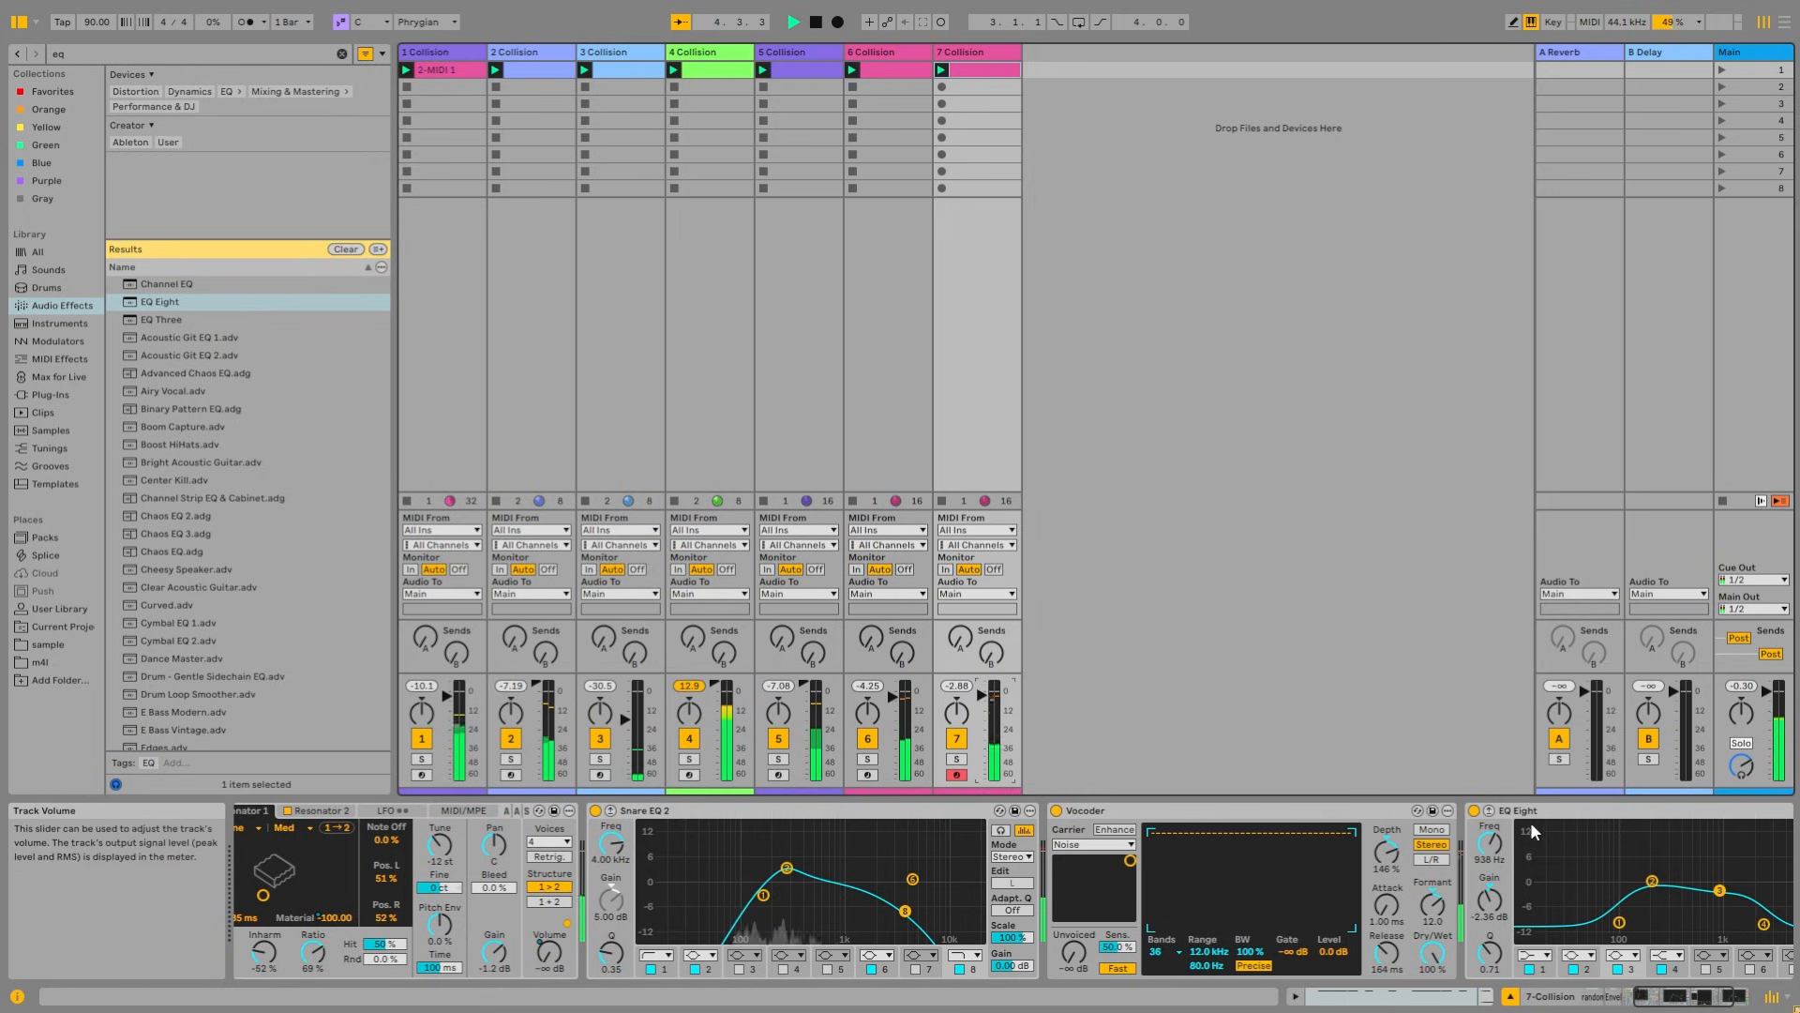
Step: Solo the seventh track and move its EQ Eight's low-cut bands higher in frequency, placing the fourth band at 2.80 kHz and -2.11 dB
{"action": "left_click", "coordinate": [957, 758]}
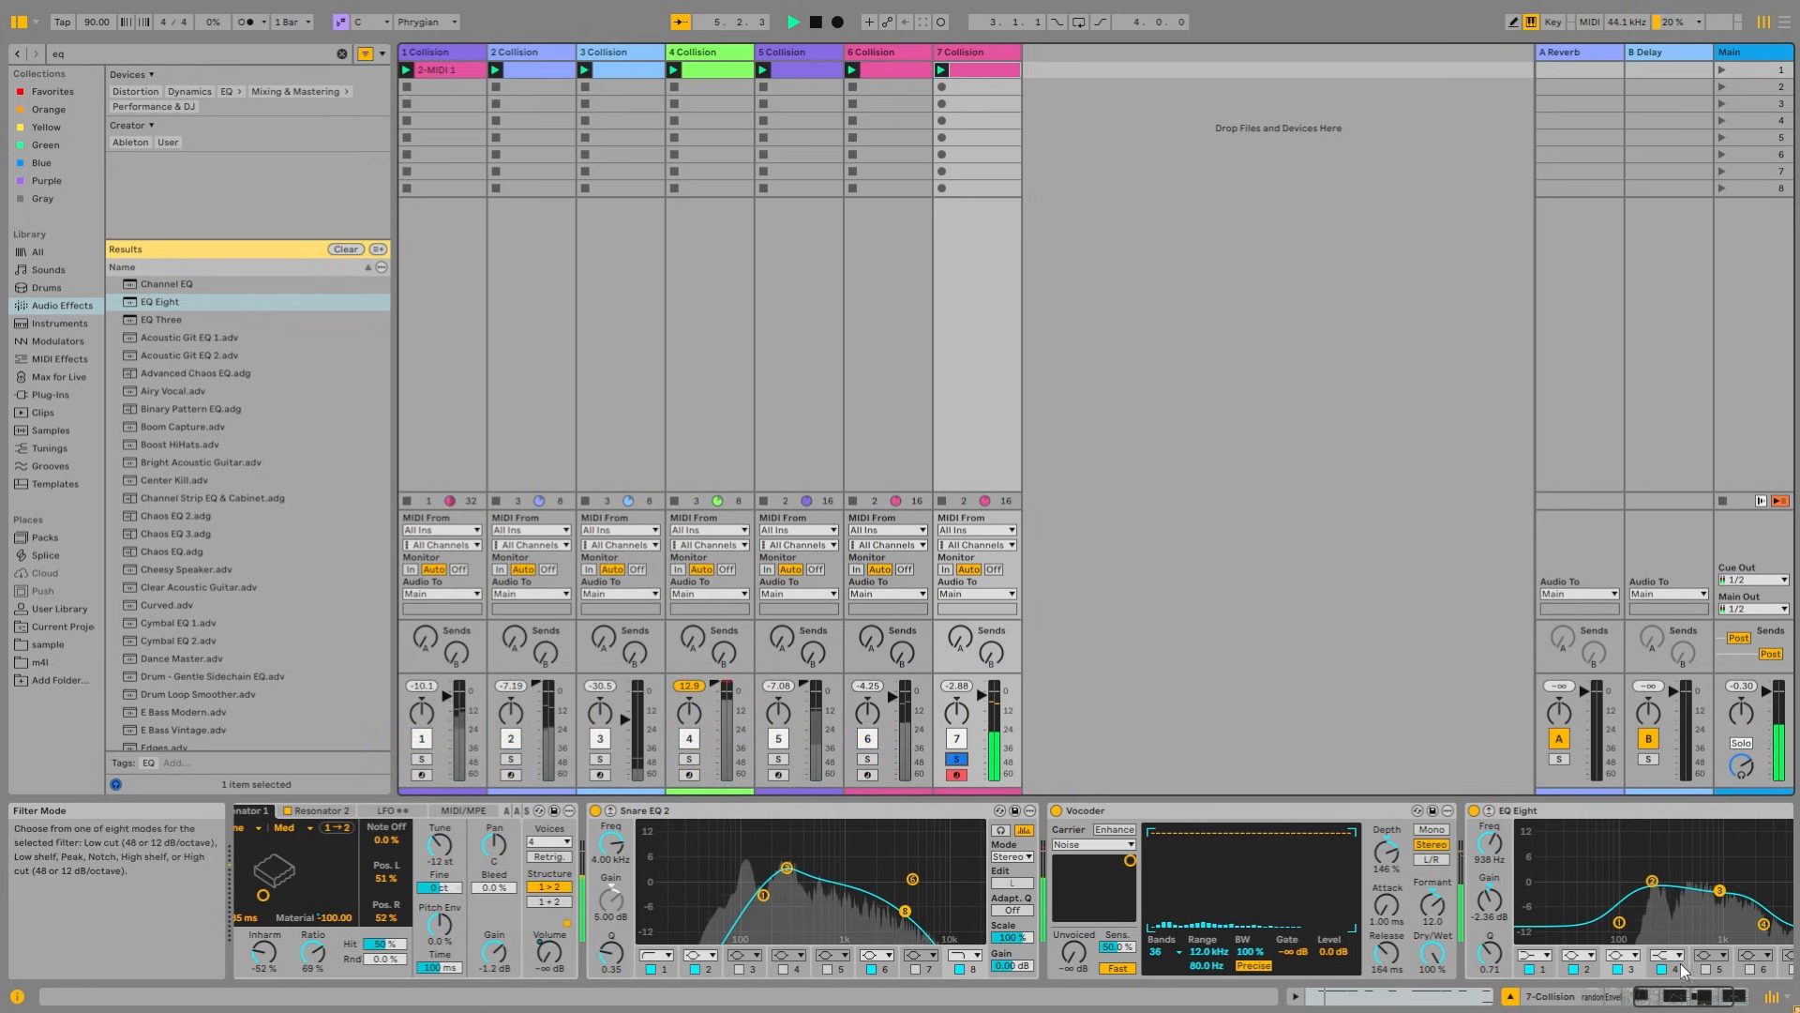
{"action": "left_click_drag", "start_coordinate": [1658, 996], "coordinate": [1684, 996]}
{"action": "left_click_drag", "start_coordinate": [1394, 923], "coordinate": [1477, 873]}
{"action": "left_click_drag", "start_coordinate": [1539, 924], "coordinate": [1545, 891]}
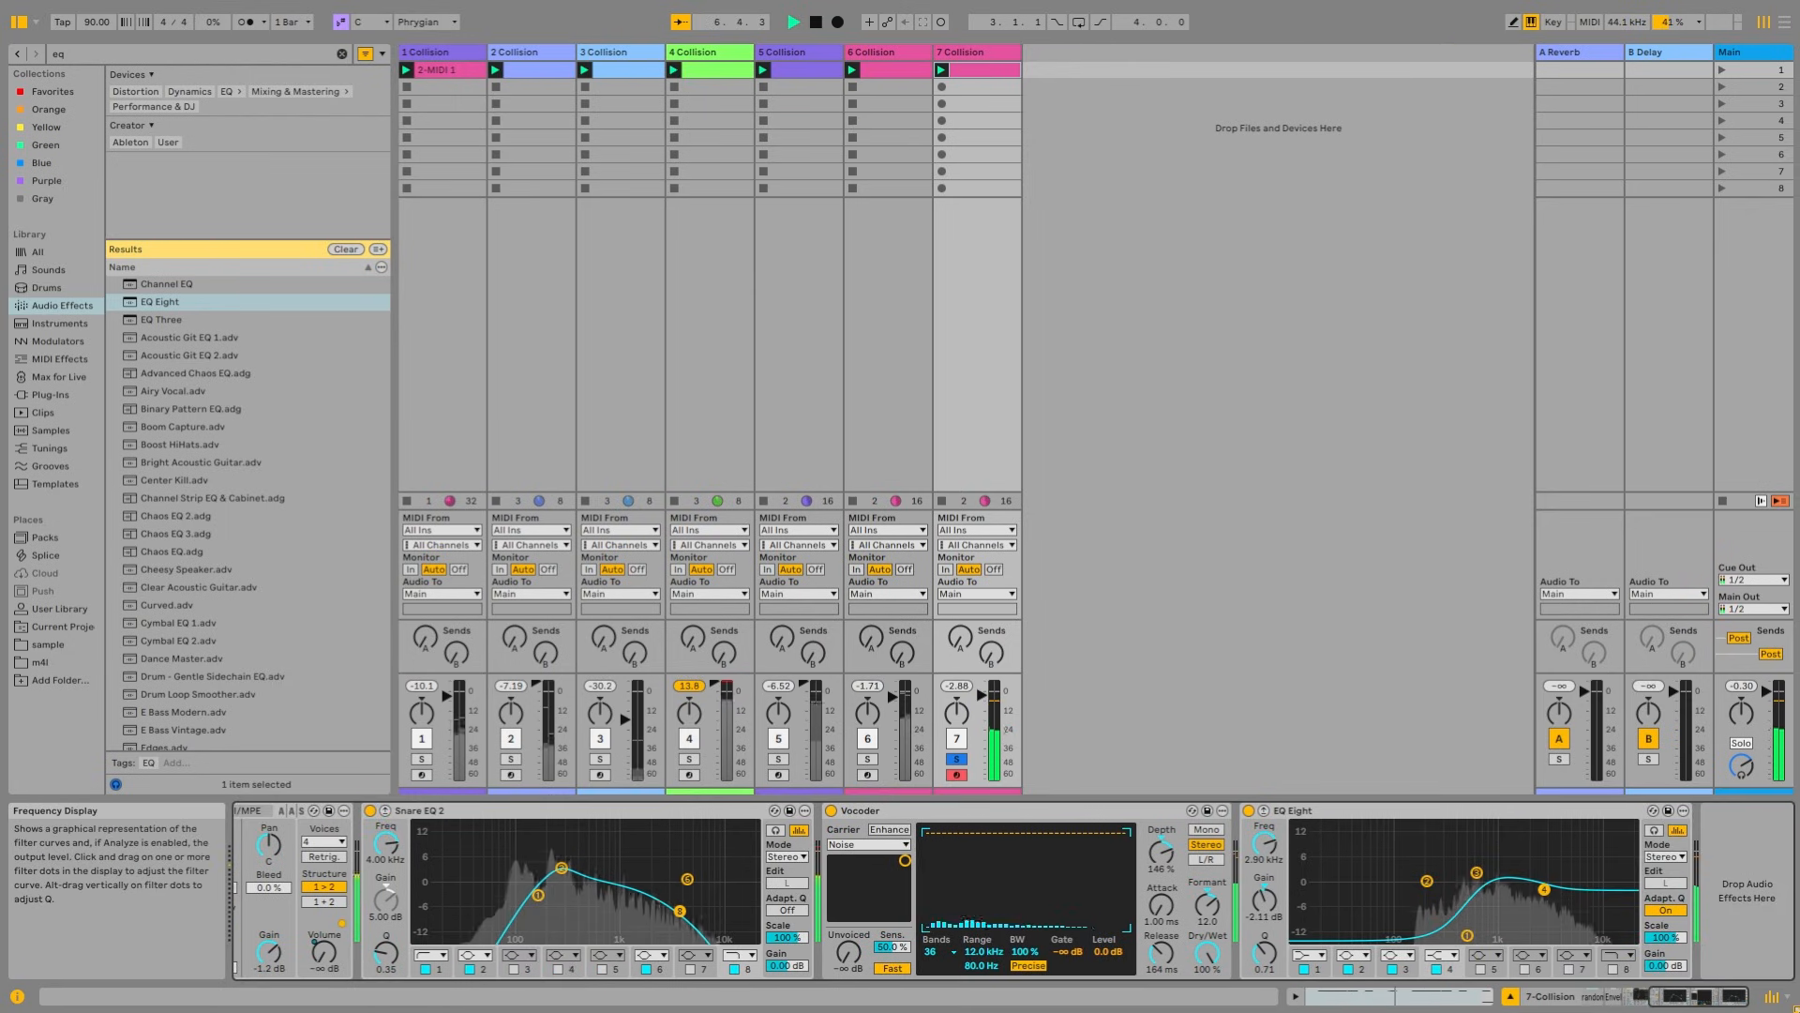
{"action": "left_click", "coordinate": [1468, 936]}
Step: Set the seventh track's Vocoder to depth 122%, formant 0.00 and dry/wet 94%, and its Release Time randomizer's output range to 20%
{"action": "left_click_drag", "start_coordinate": [1207, 954], "coordinate": [1207, 954]}
{"action": "left_click_drag", "start_coordinate": [1165, 855], "coordinate": [1207, 917]}
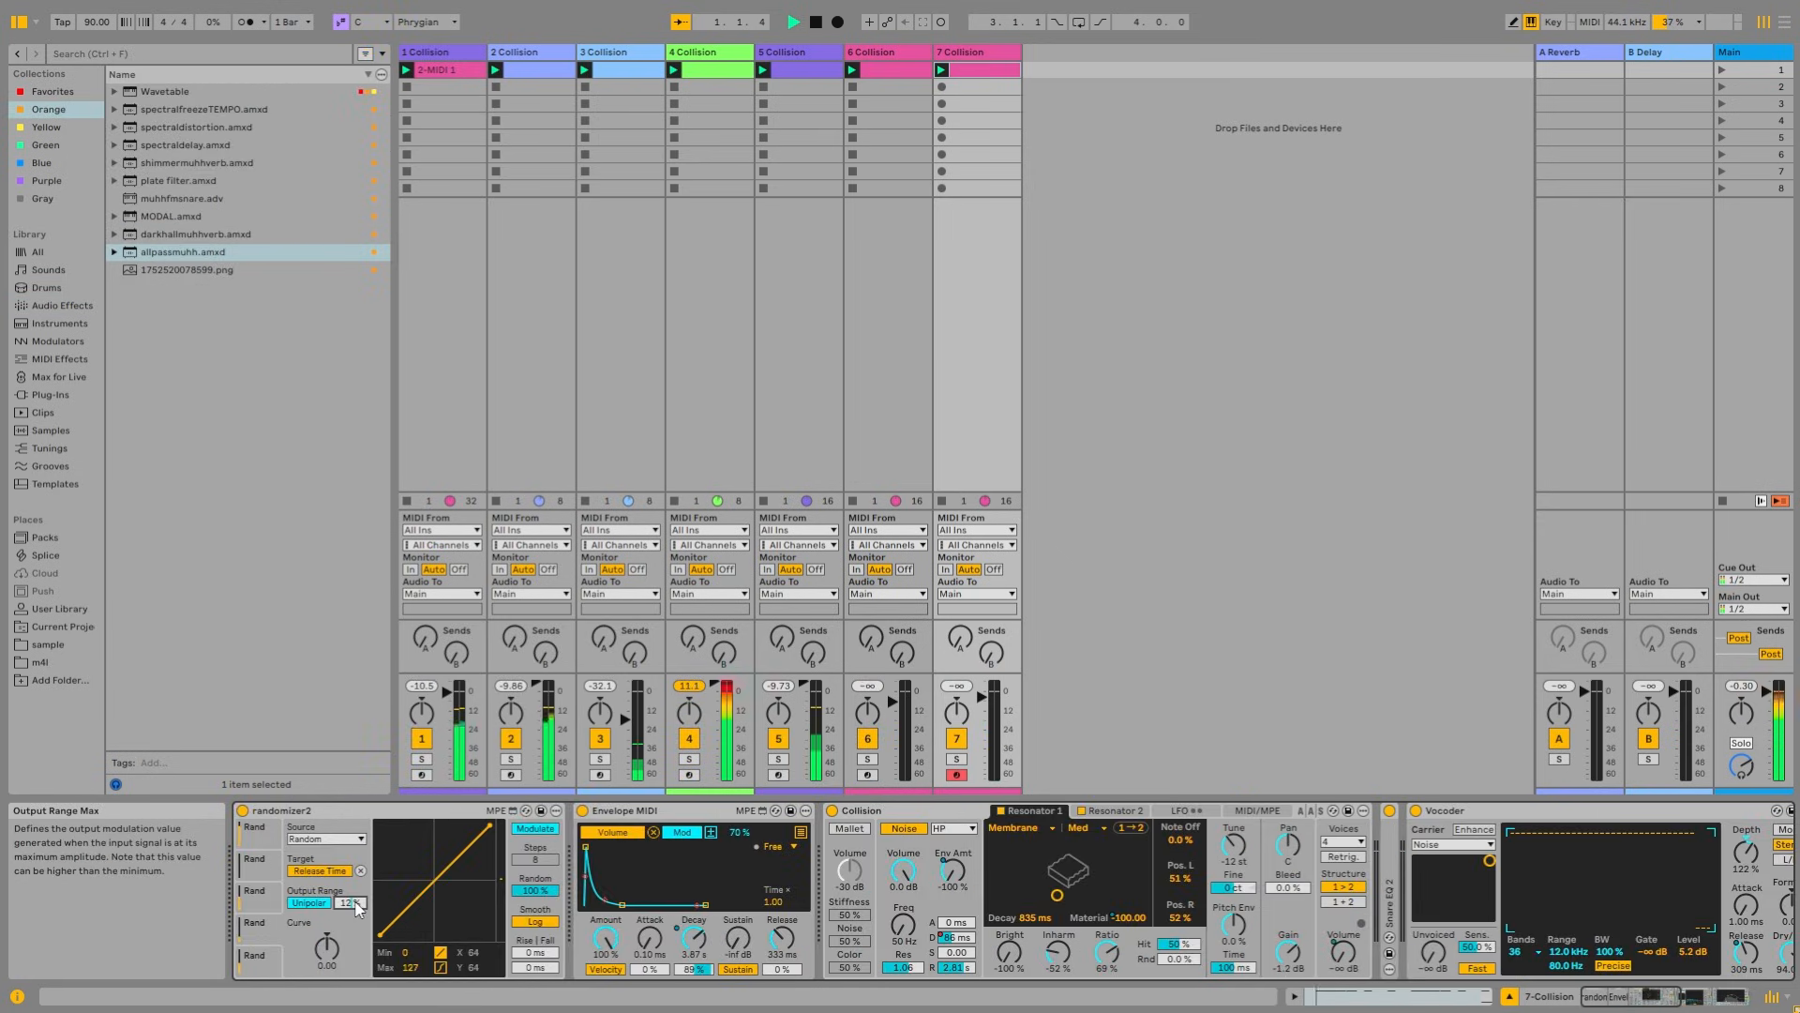
{"action": "left_click_drag", "start_coordinate": [358, 907], "coordinate": [358, 904]}
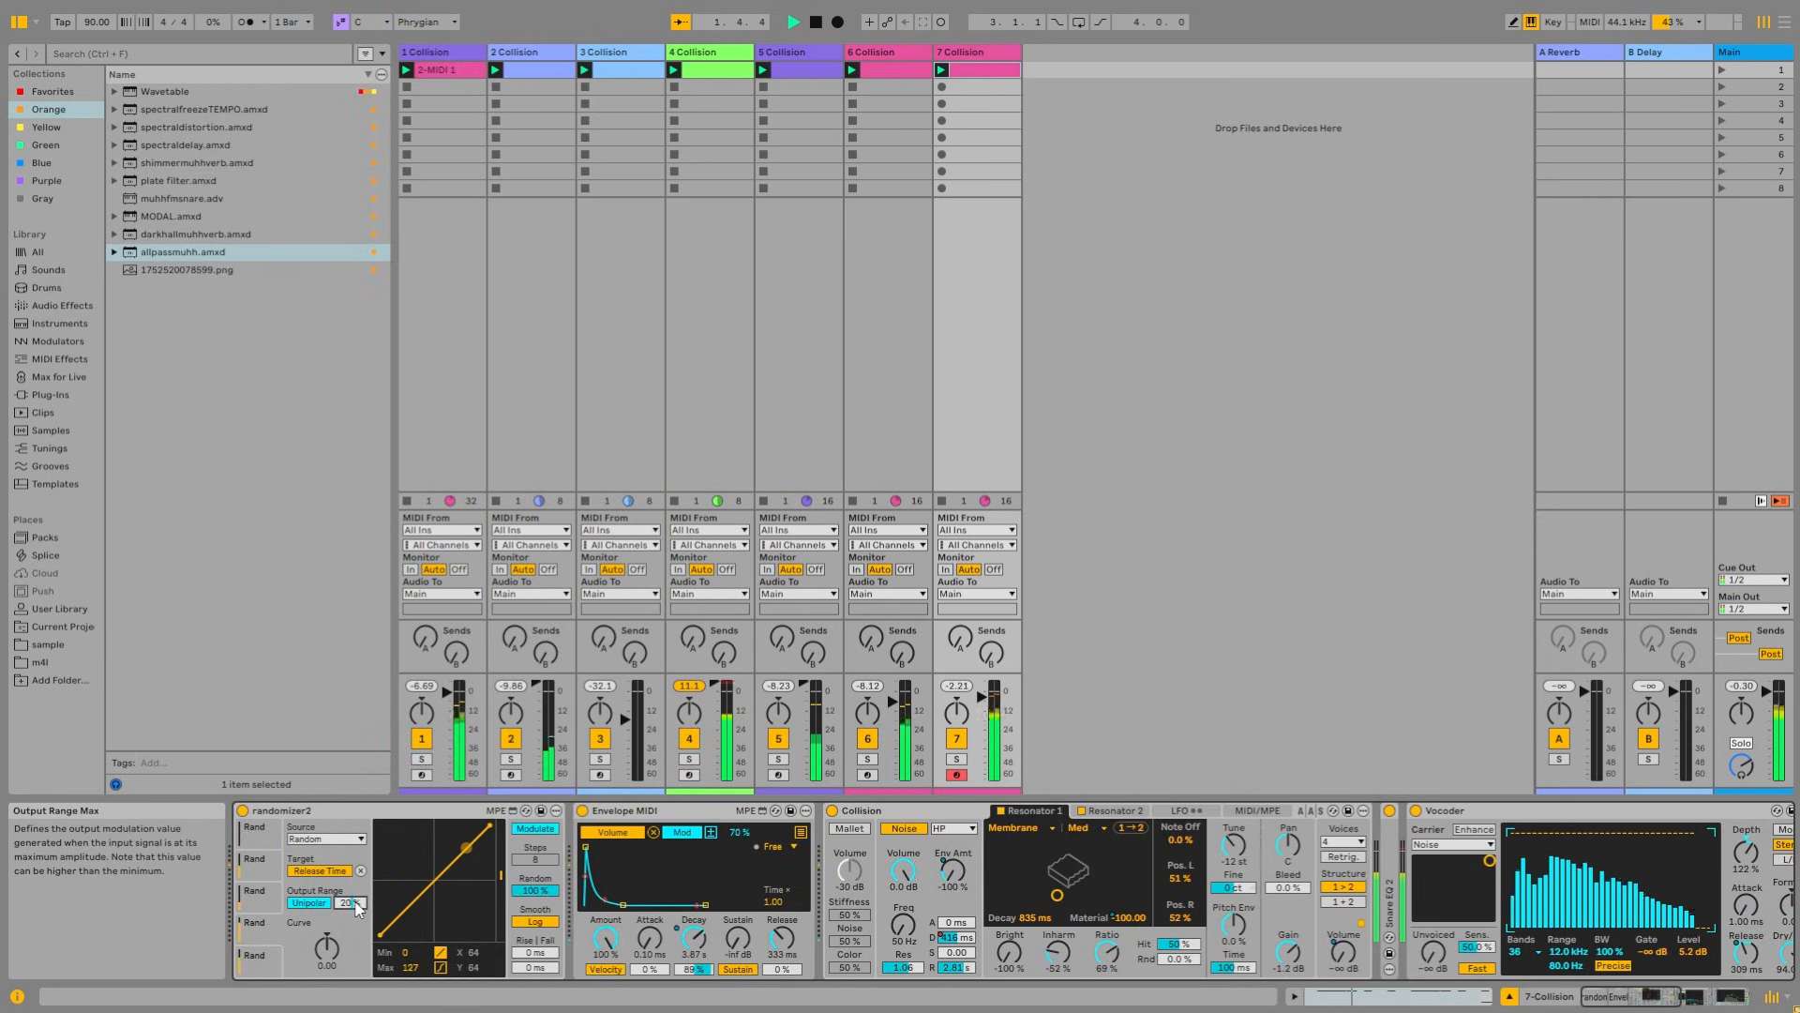
Step: Add Glue Compressors to the fourth and fifth tracks, using the Bass - Punch preset on the fourth
{"action": "left_click_drag", "start_coordinate": [1637, 997], "coordinate": [1688, 997]}
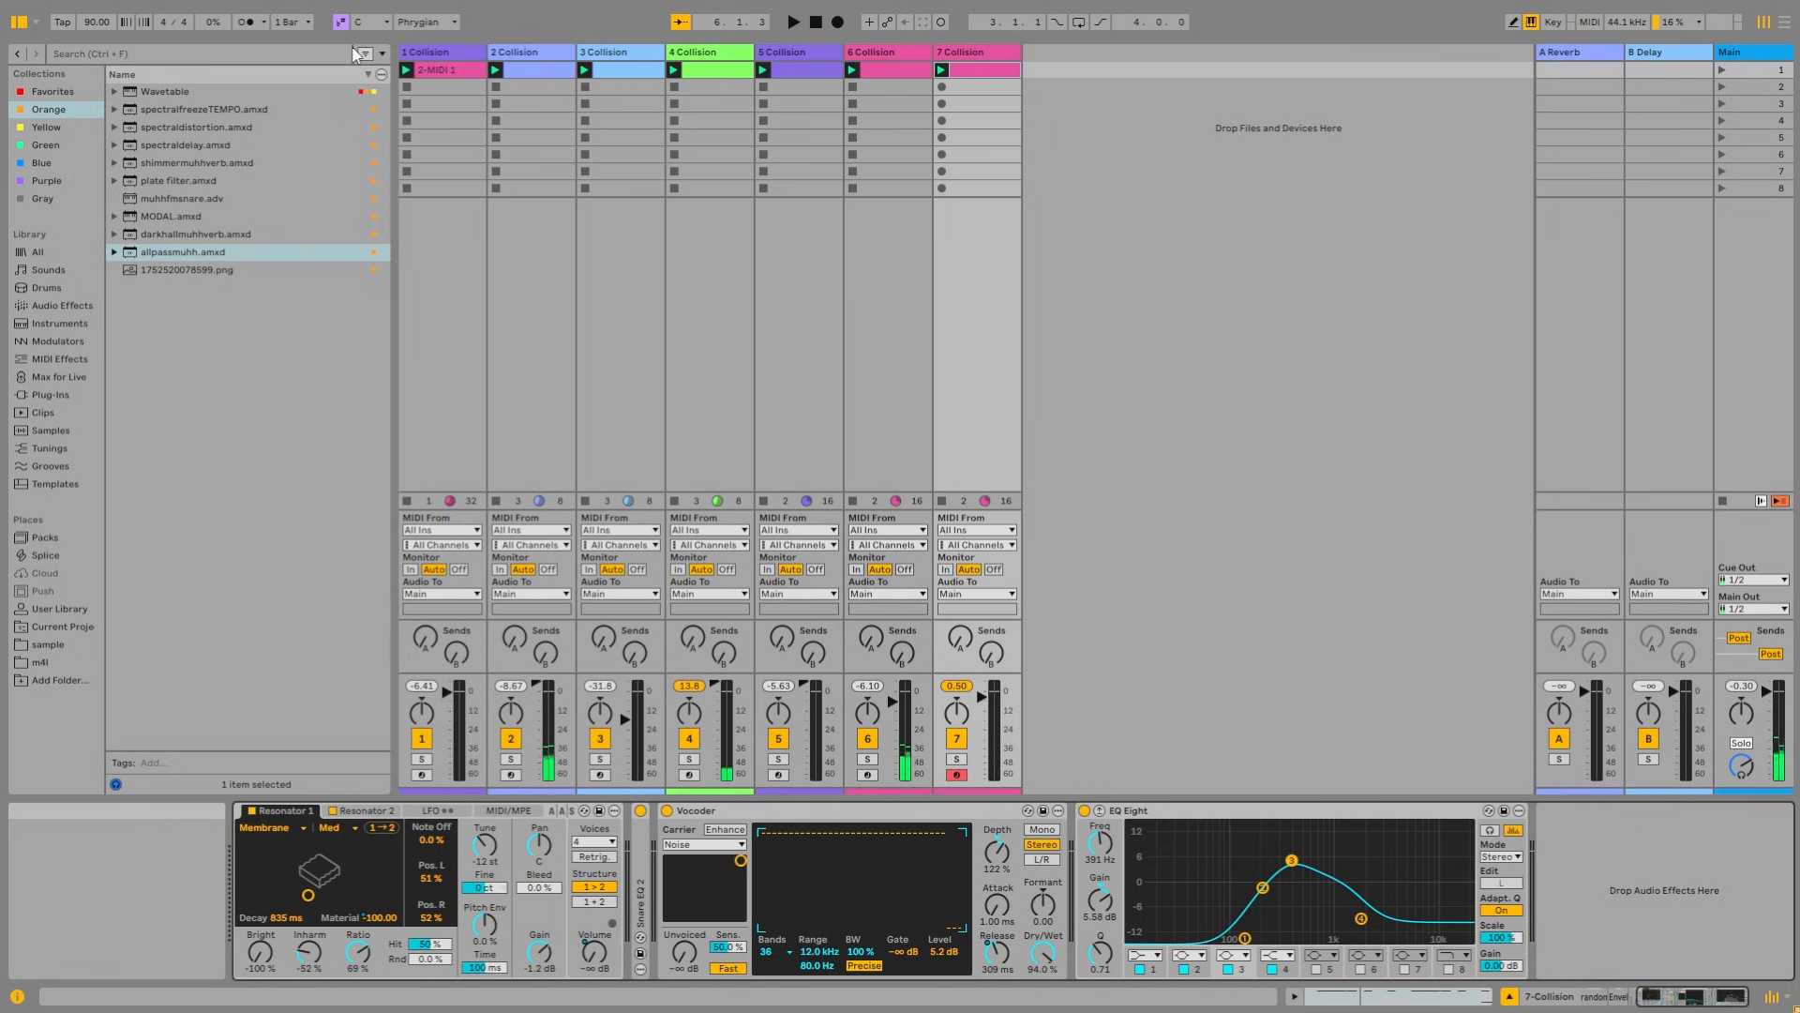
{"action": "left_click", "coordinate": [30, 253]}
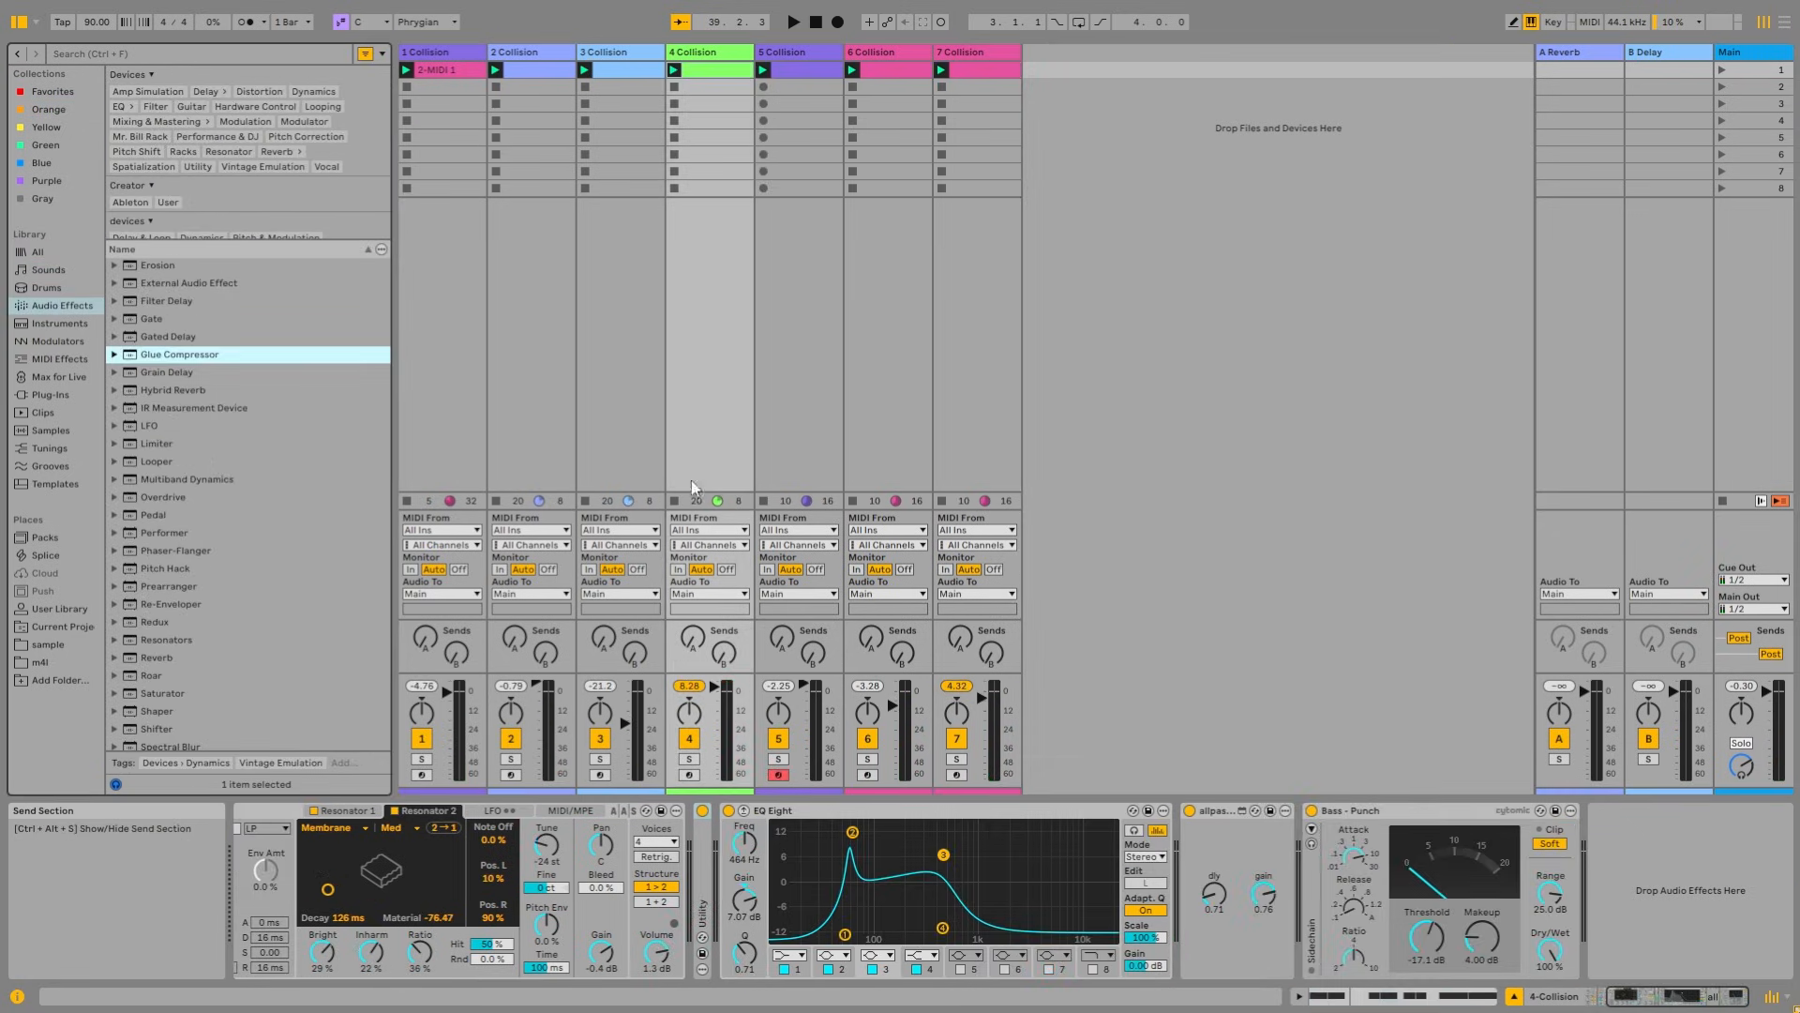
Step: Examine the device chains of the first, fifth, sixth and seventh Collision tracks
{"action": "left_click", "coordinate": [455, 81]}
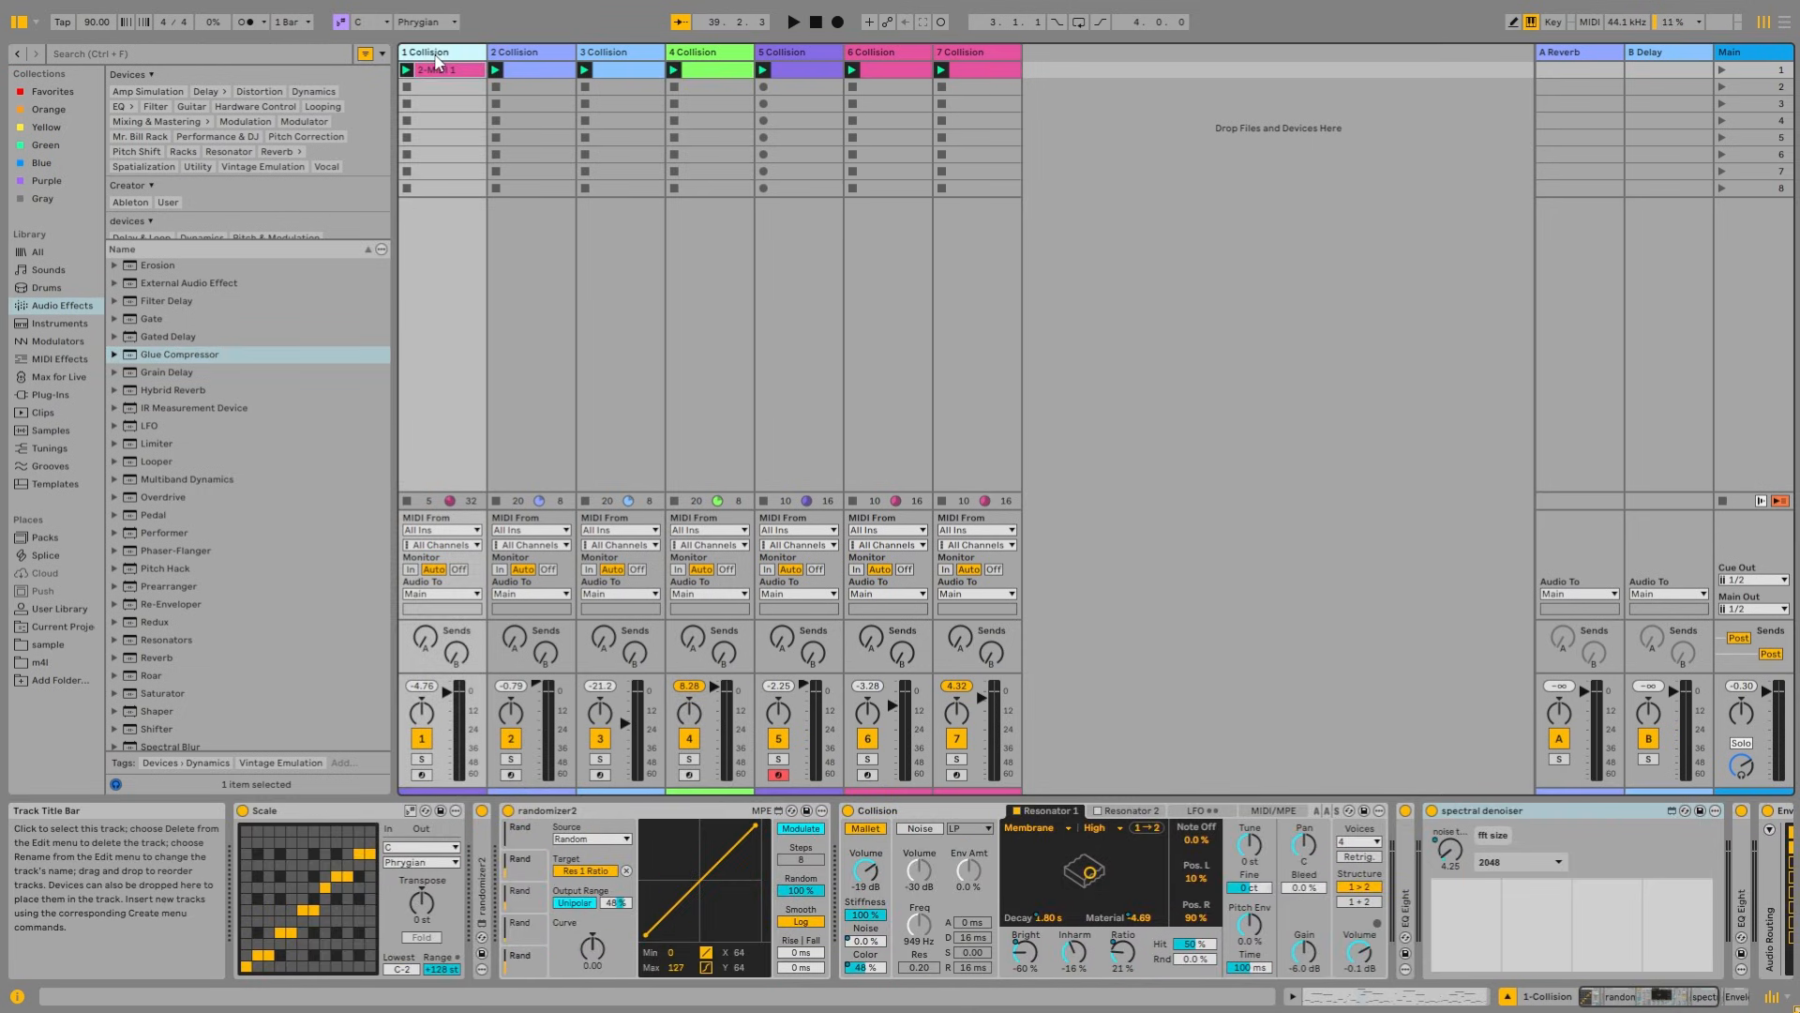
{"action": "left_click", "coordinate": [982, 50]}
{"action": "left_click", "coordinate": [450, 53]}
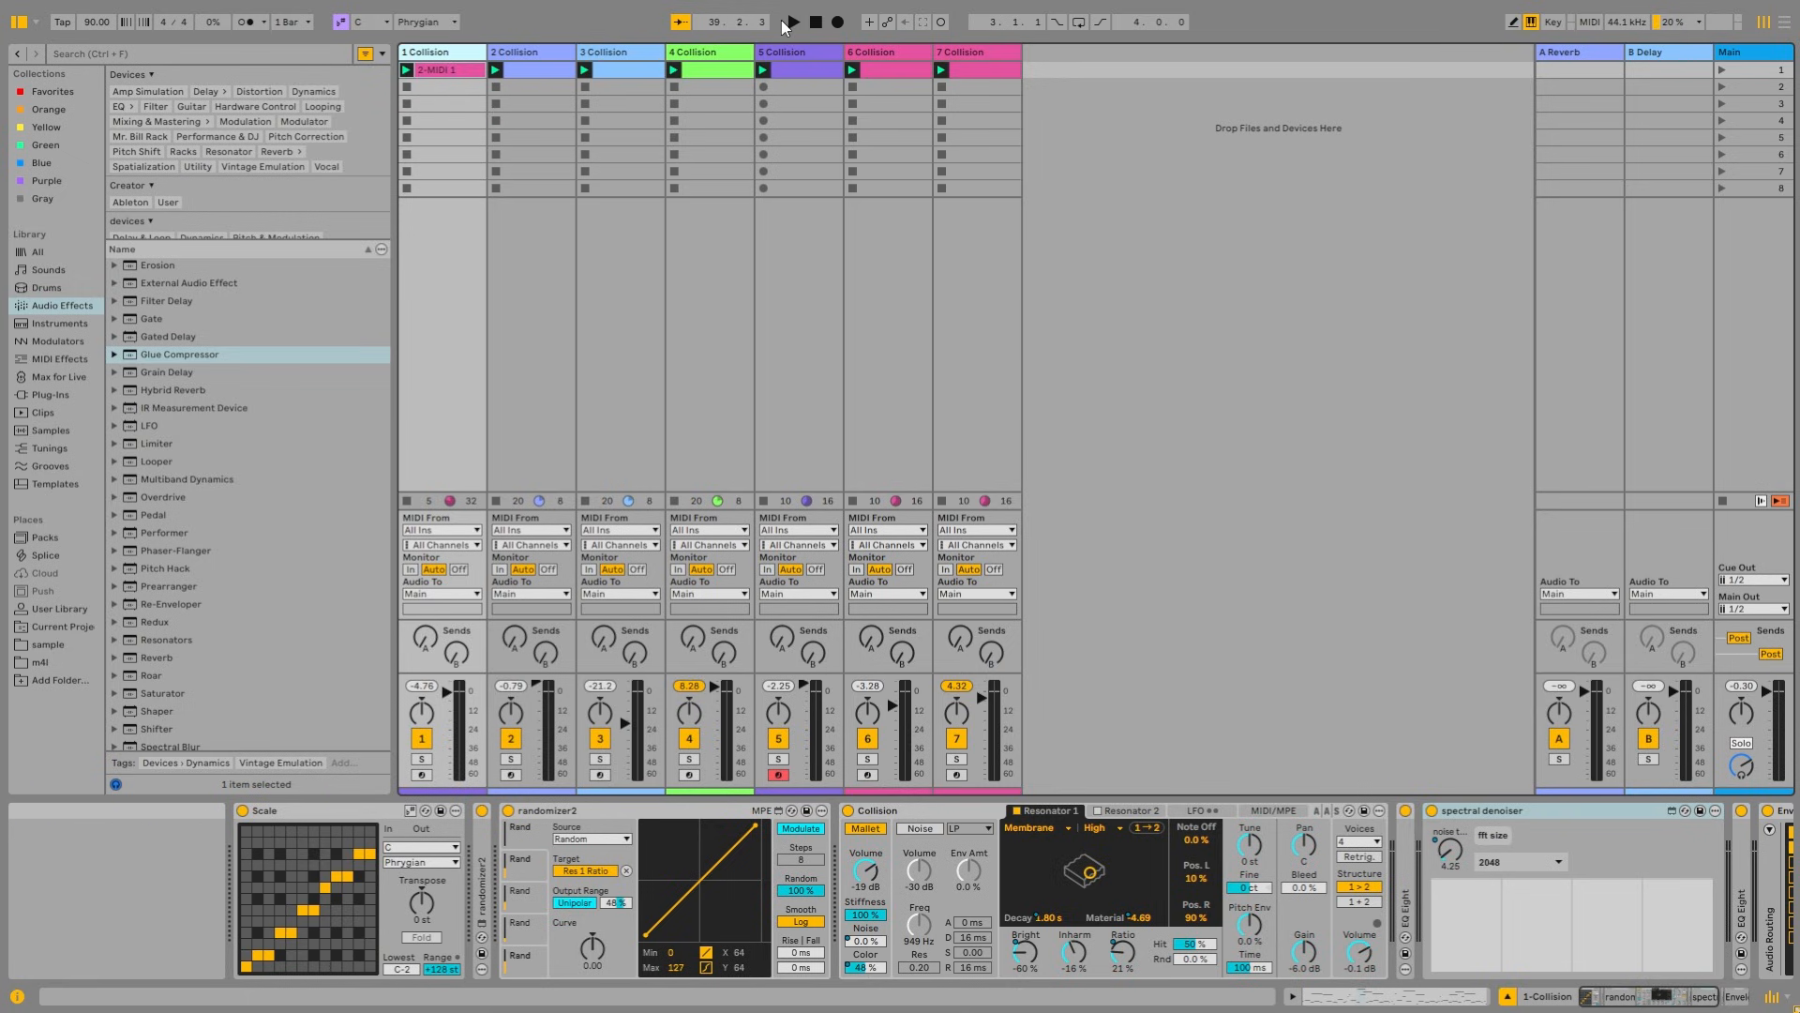
{"action": "left_click", "coordinate": [789, 53]}
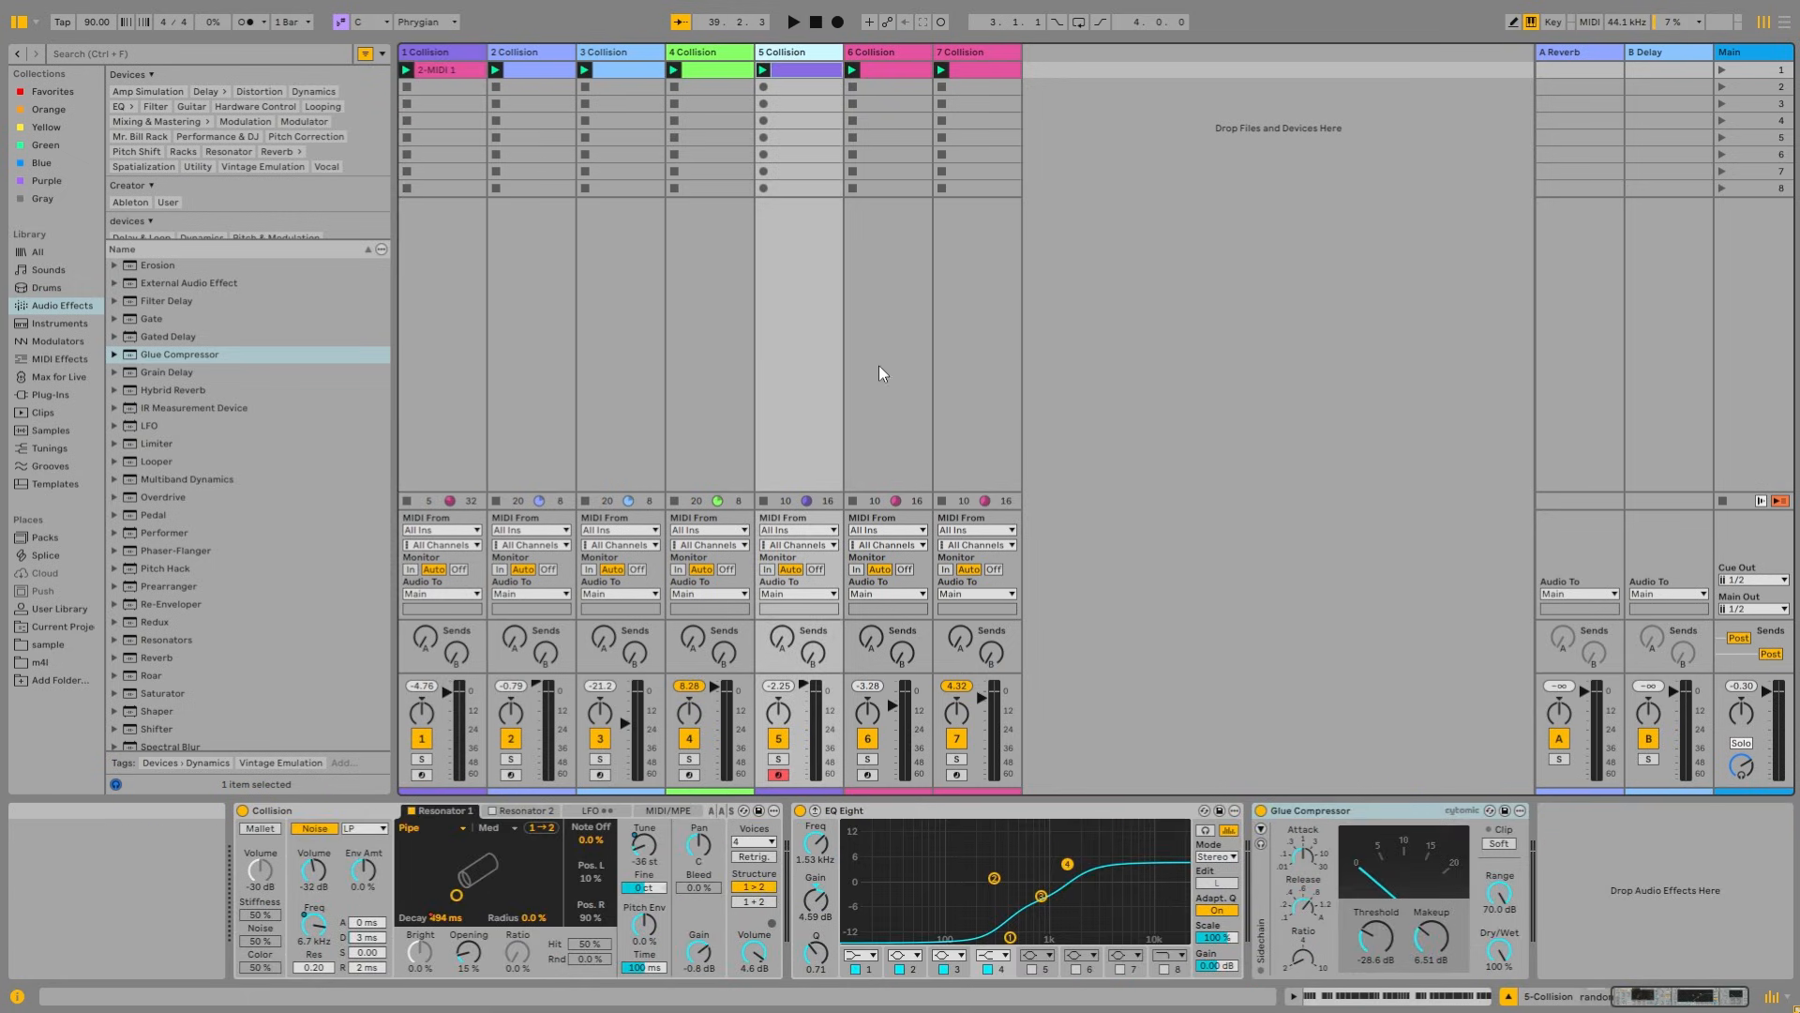
{"action": "left_click", "coordinate": [971, 58]}
{"action": "left_click", "coordinate": [887, 54]}
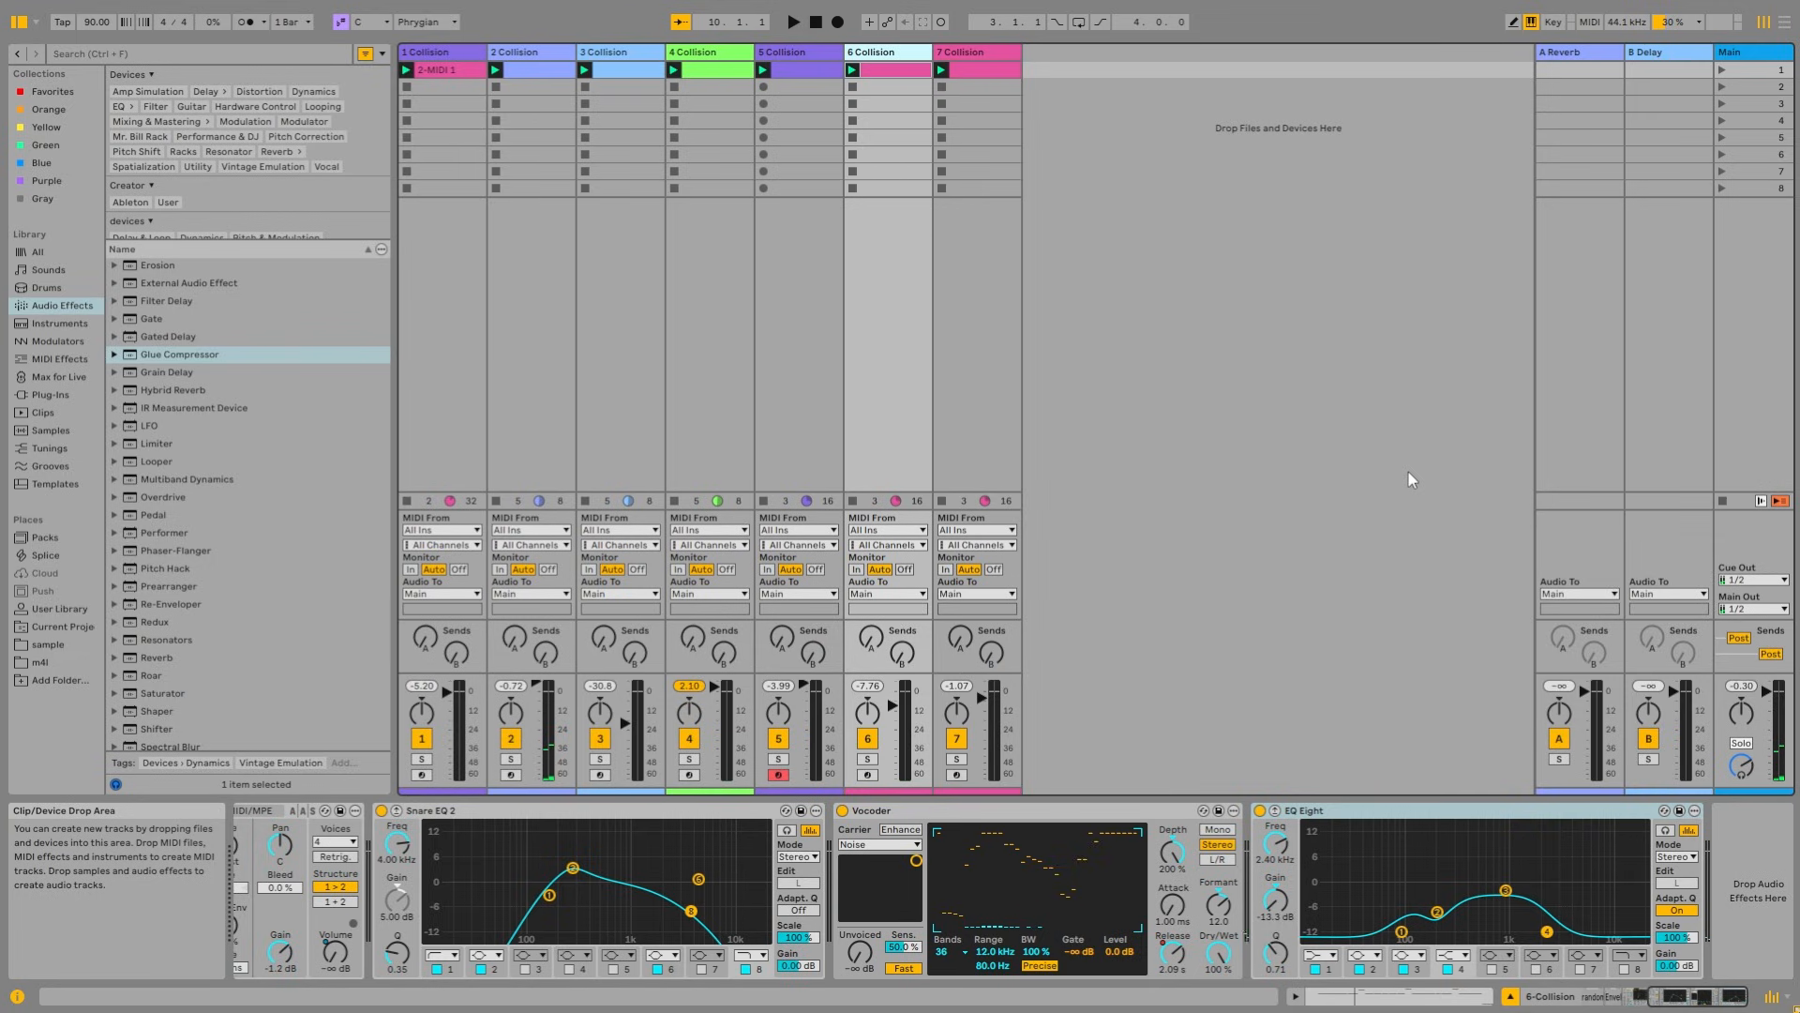
{"action": "left_click", "coordinate": [984, 54]}
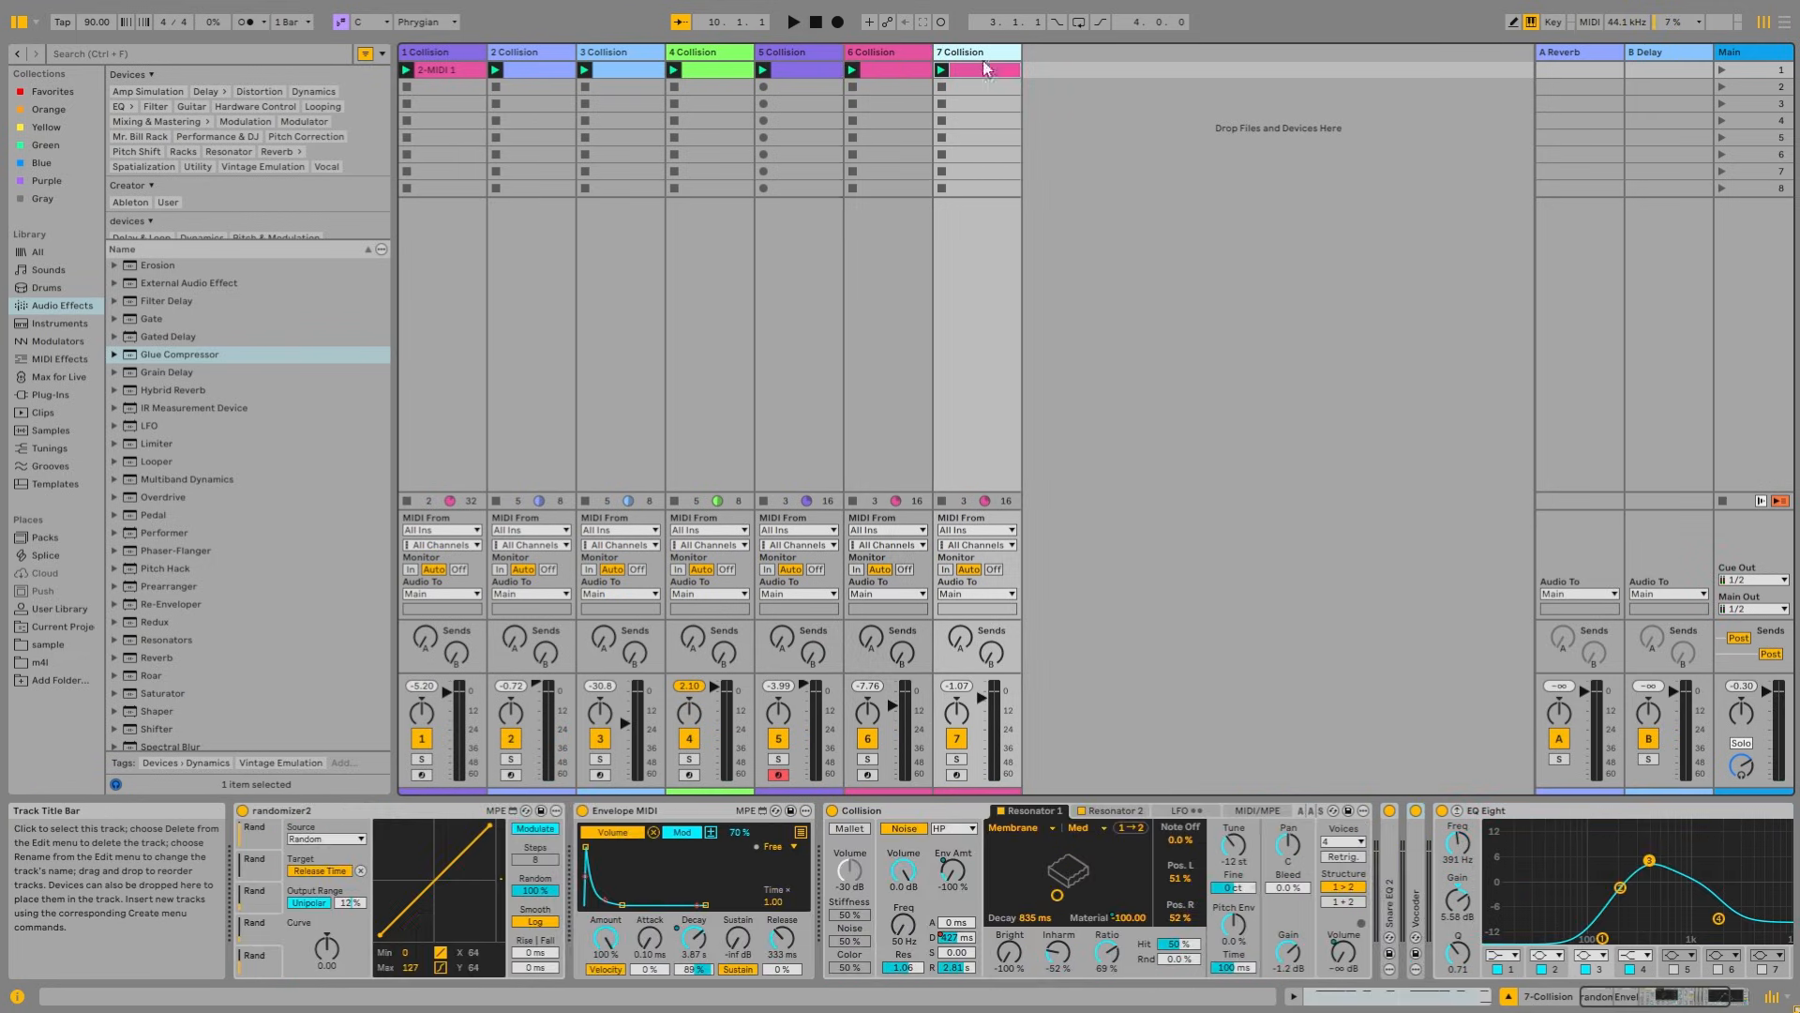